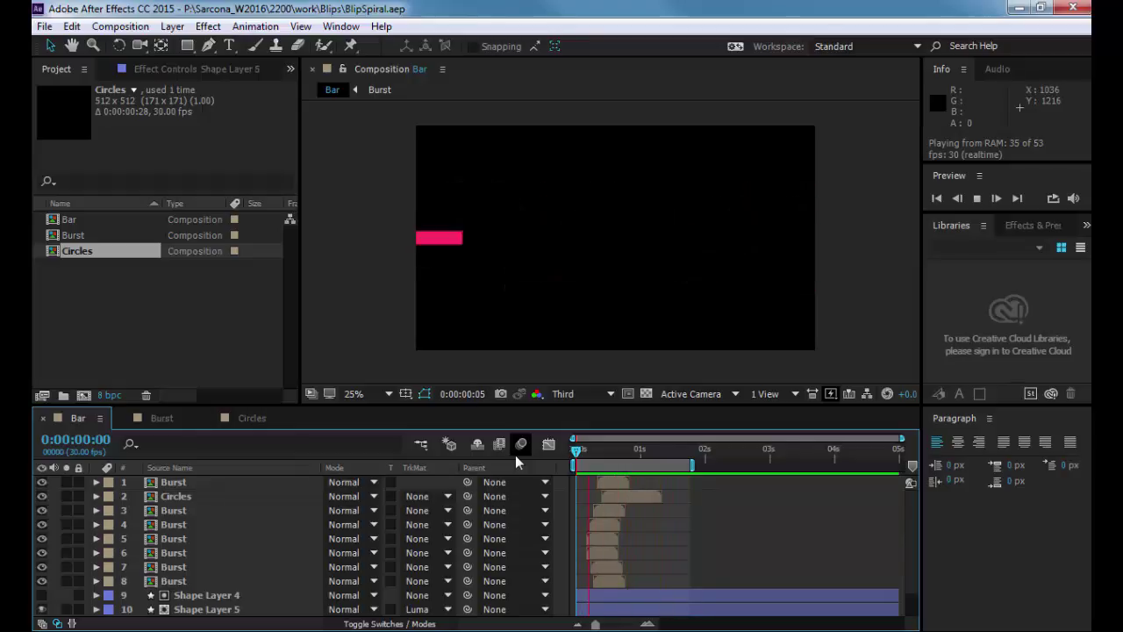
# Hide every layer in the Bar composition except Shape Layer 1 and preview the remaining bar animation.
pyautogui.press('space')
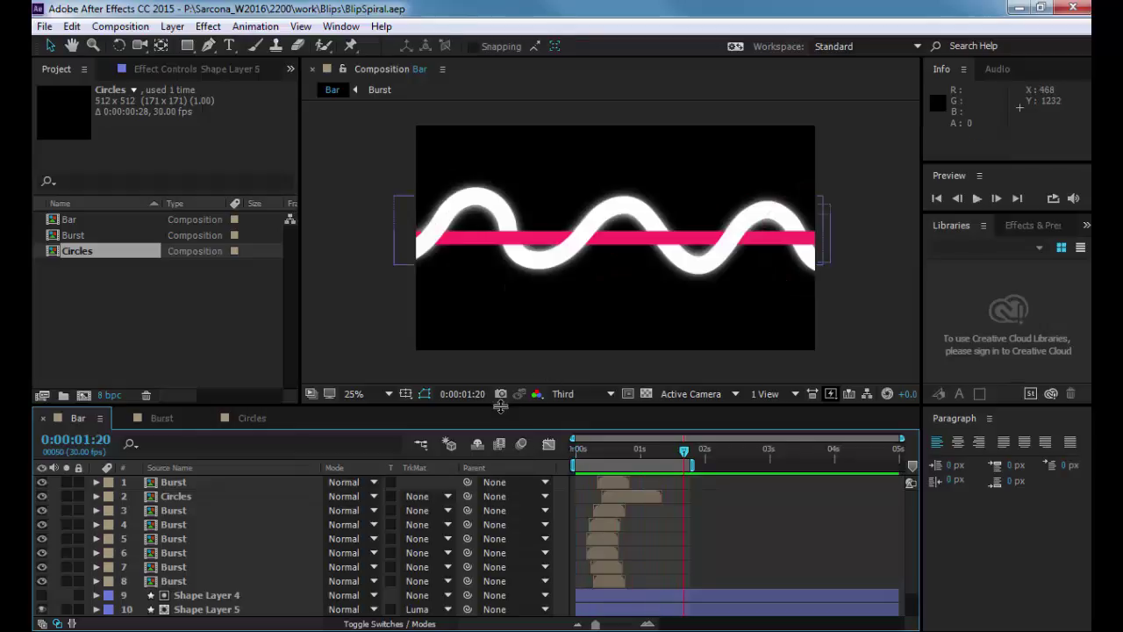
pyautogui.moveTo(509, 407); pyautogui.dragTo(509, 298)
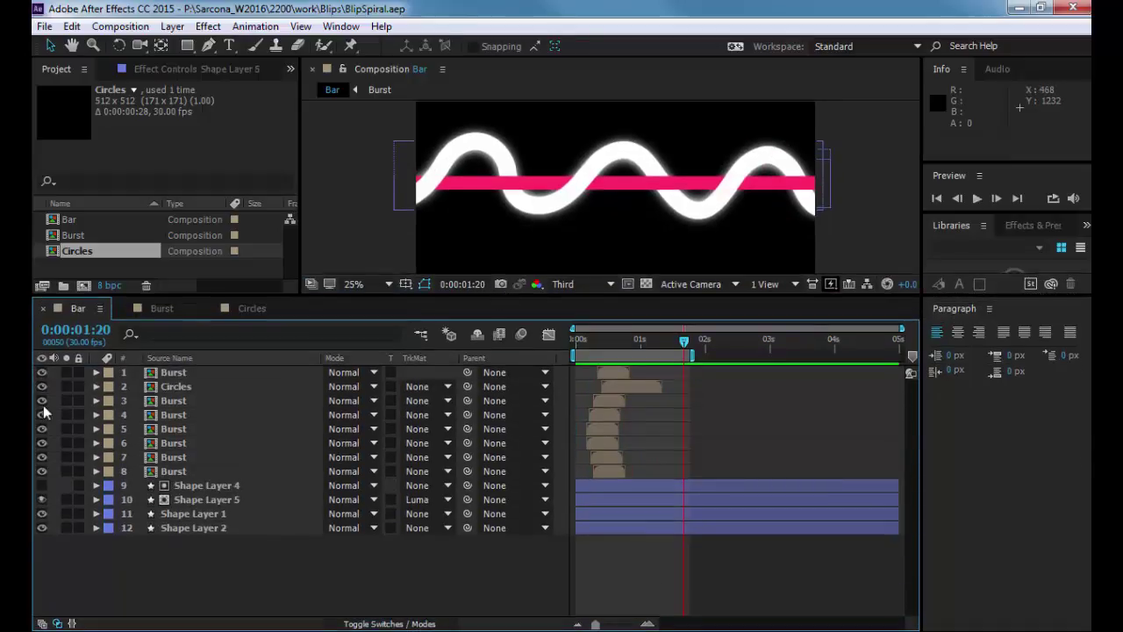
pyautogui.moveTo(42, 373); pyautogui.dragTo(38, 537)
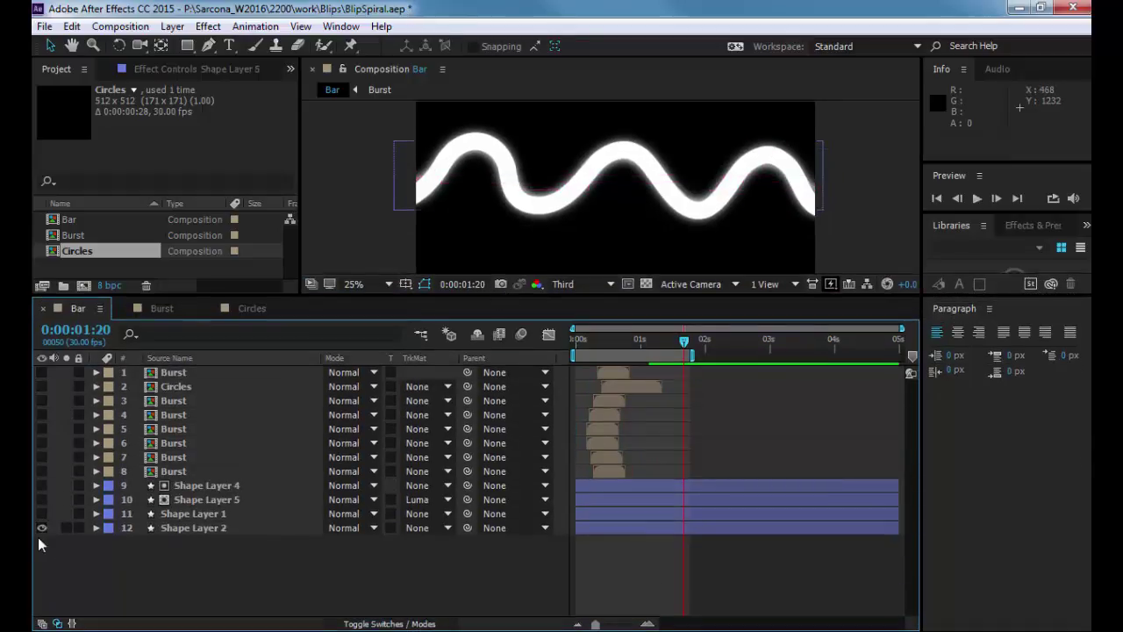
pyautogui.click(42, 514)
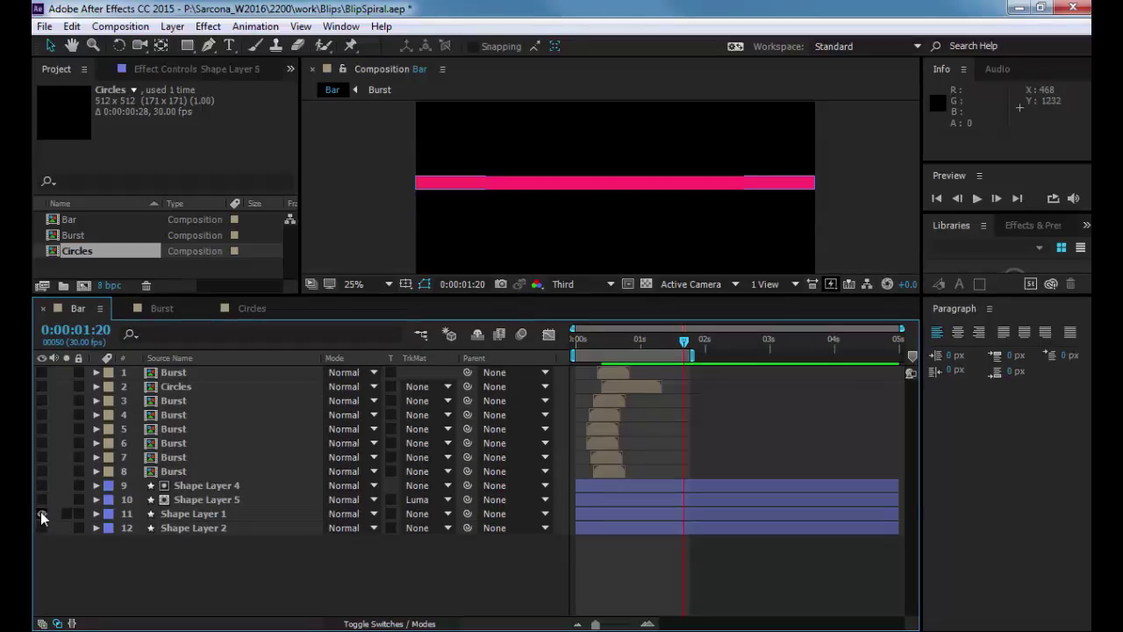
pyautogui.press('space')
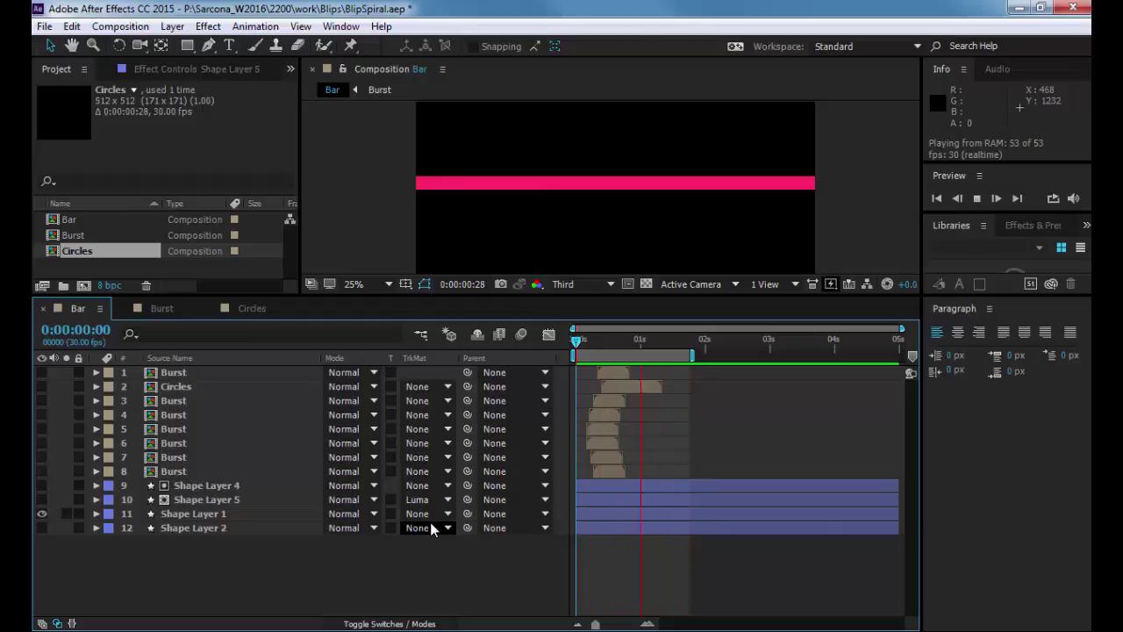
pyautogui.press('space')
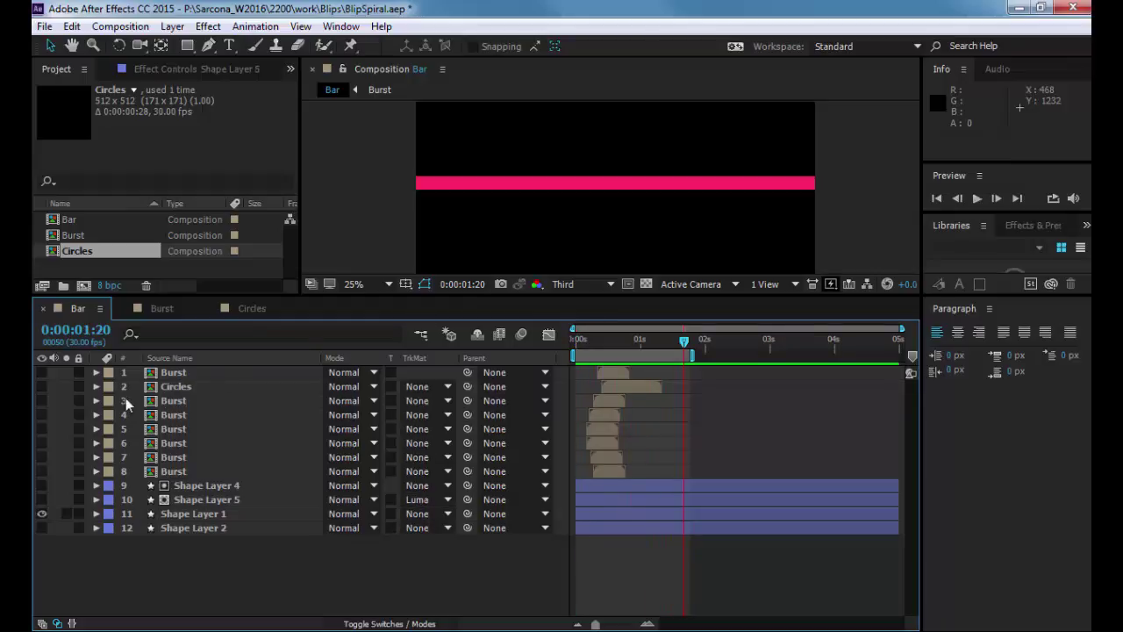
# Open the Burst composition, preview its animation and scrub to frame 6 to inspect the rays.
pyautogui.click(155, 308)
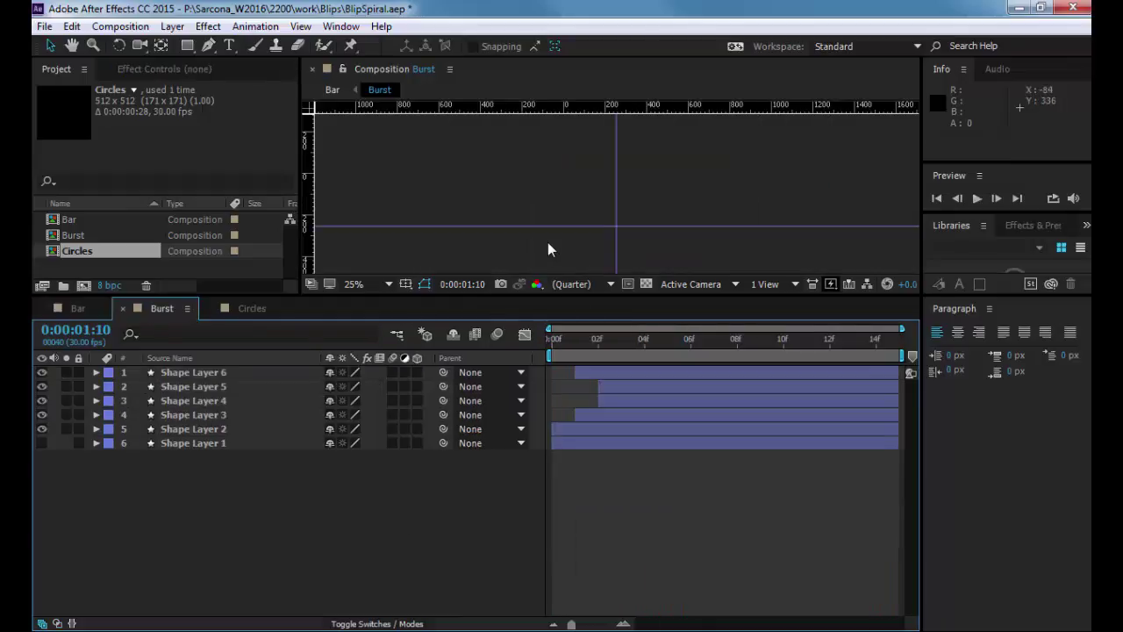
pyautogui.scroll(-2, 598, 238)
pyautogui.click(576, 339)
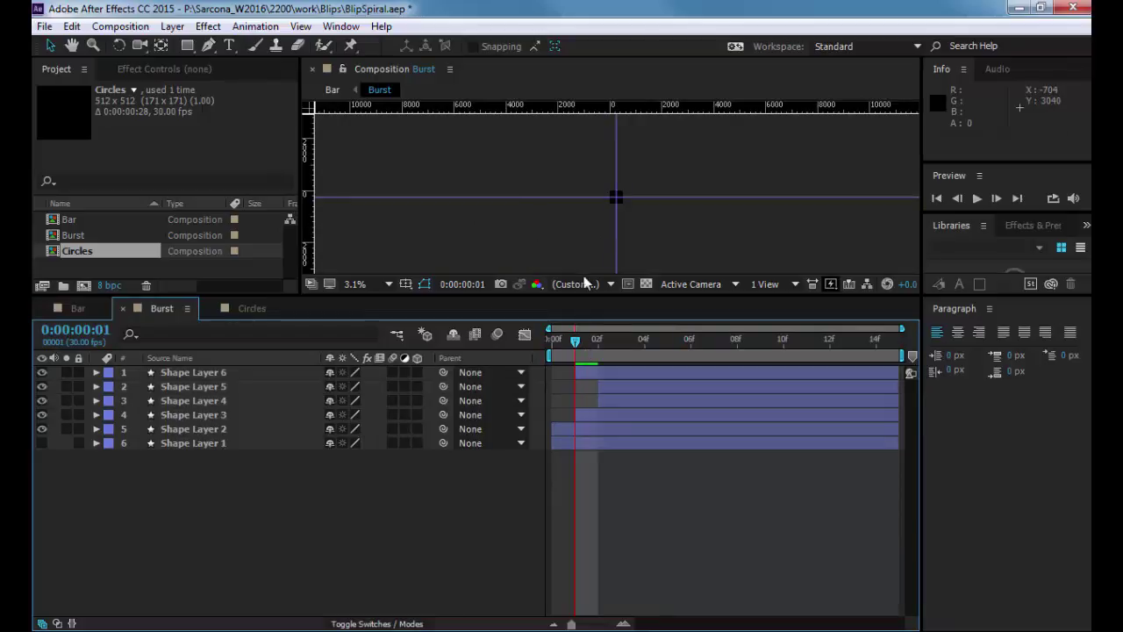
pyautogui.scroll(4, 596, 217)
pyautogui.scroll(-2, 608, 220)
pyautogui.press('space')
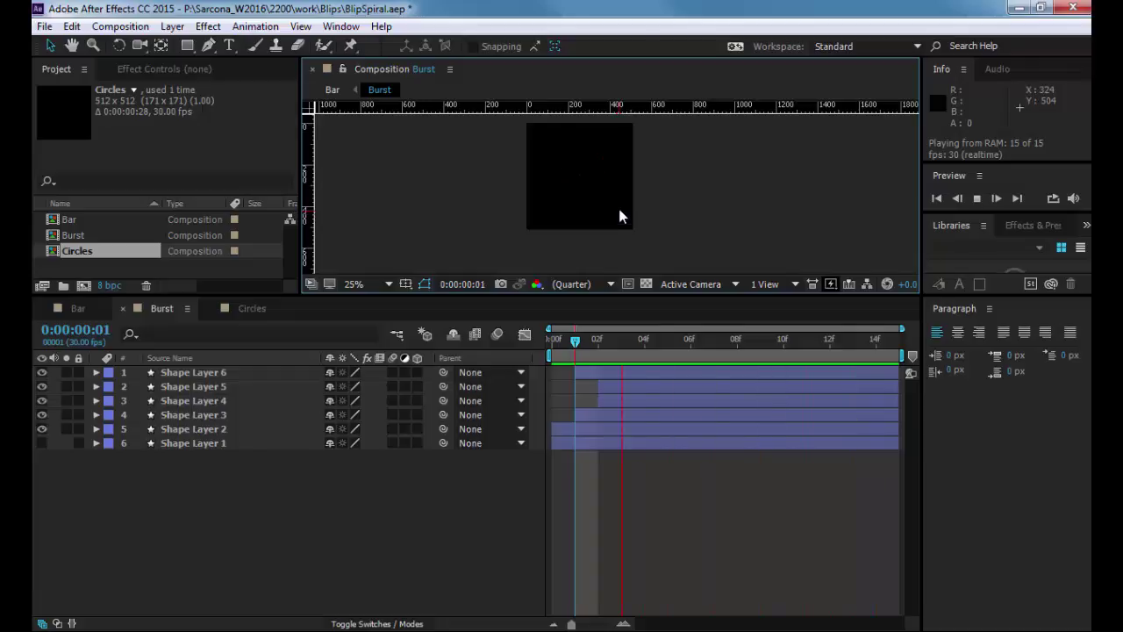
pyautogui.press('space')
pyautogui.scroll(4, 619, 195)
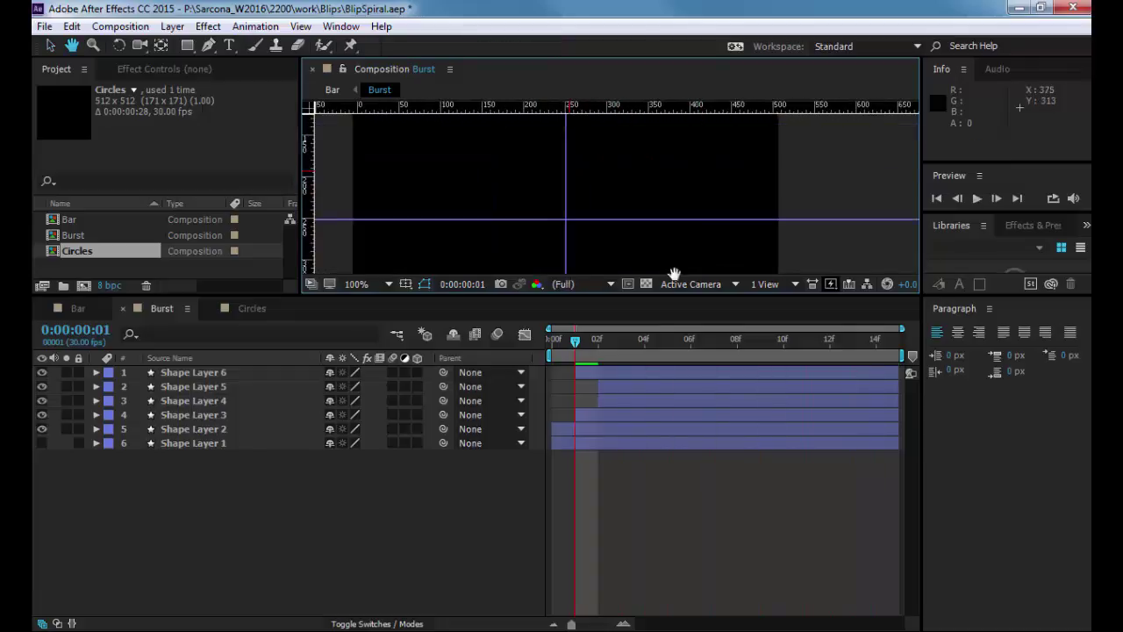
pyautogui.moveTo(575, 350); pyautogui.dragTo(700, 347)
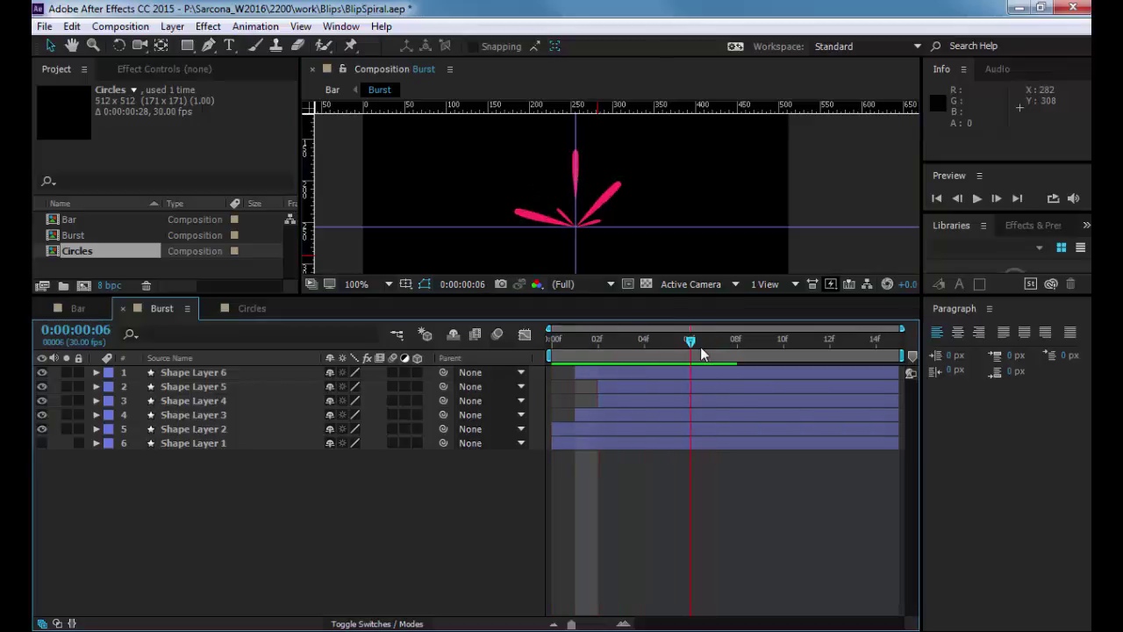
pyautogui.scroll(2, 595, 227)
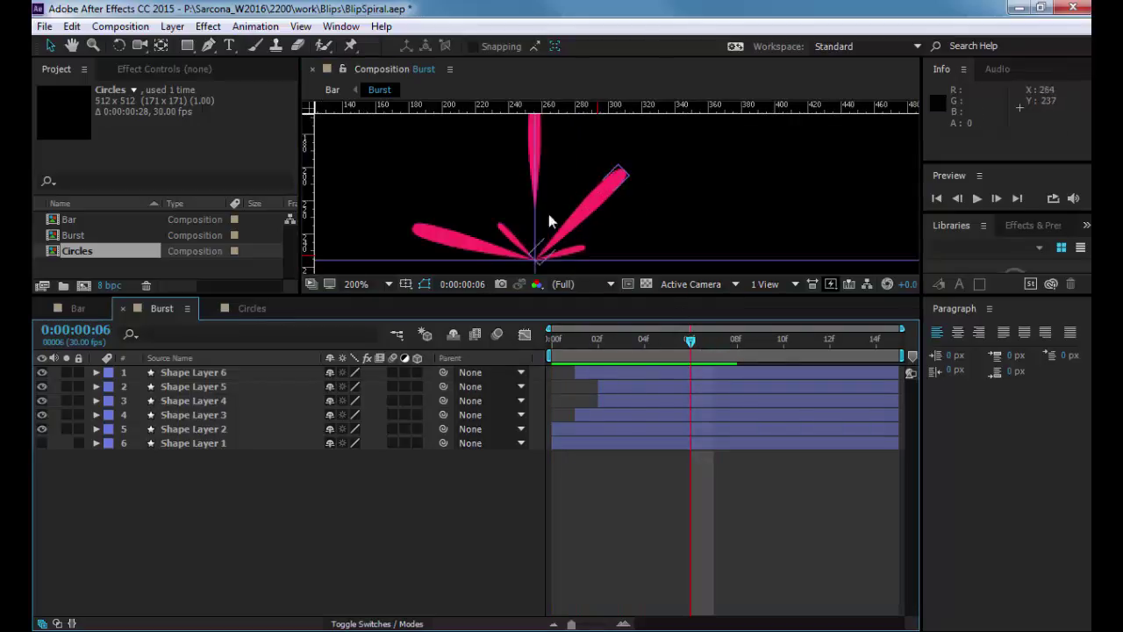
# Reveal the path keyframes of Shape Layer 2 and scrub from the first frame to frame 5.
pyautogui.click(196, 427)
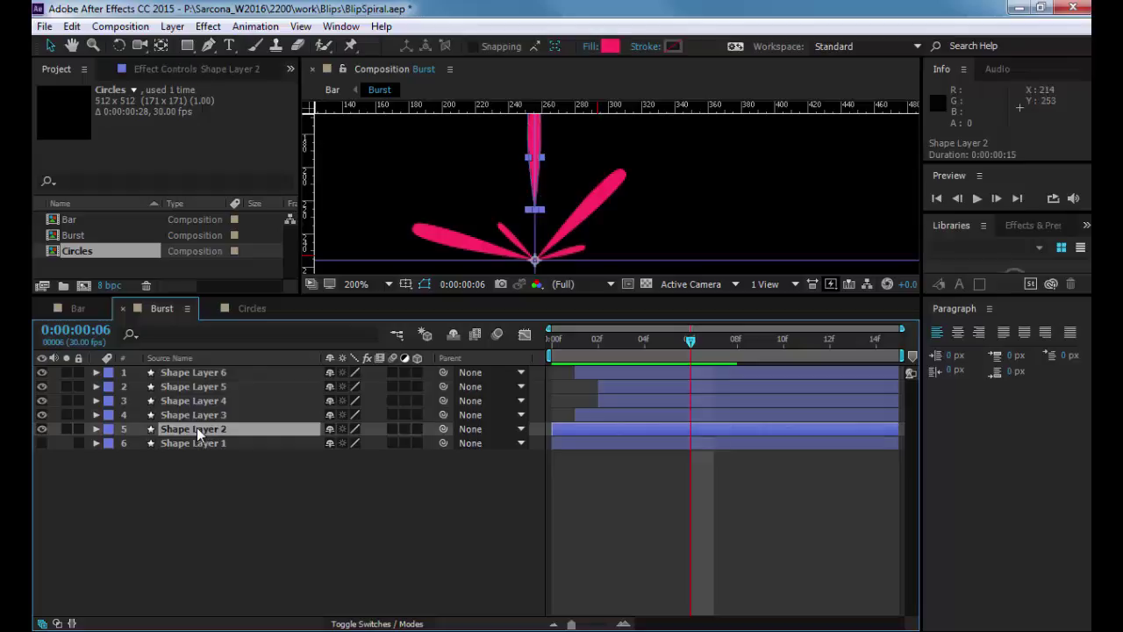
pyautogui.press('u')
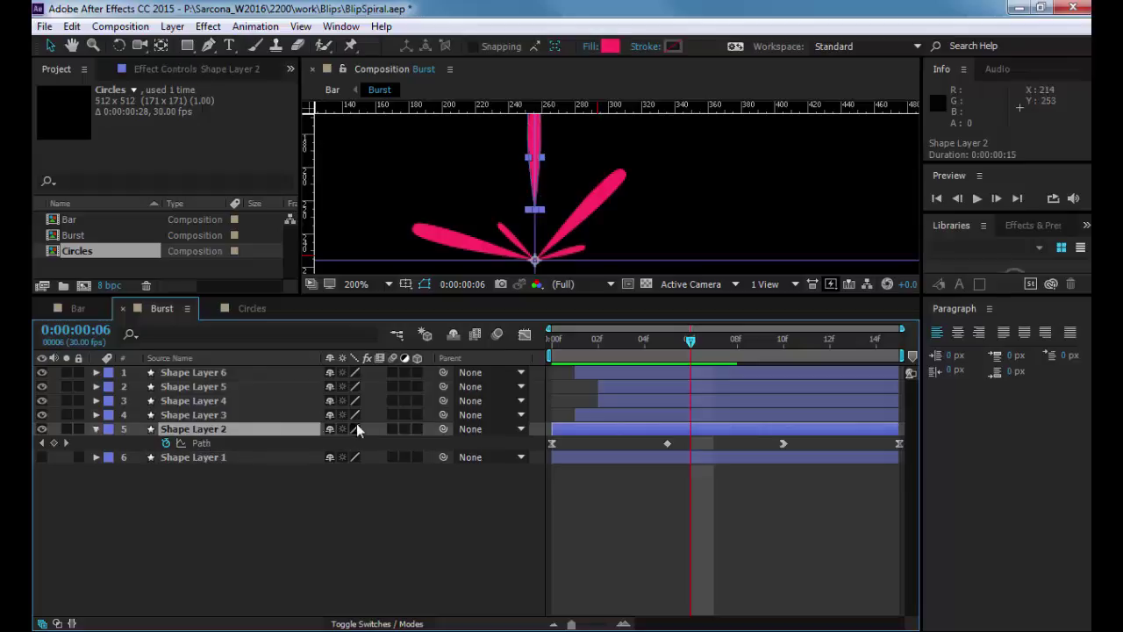
pyautogui.click(556, 343)
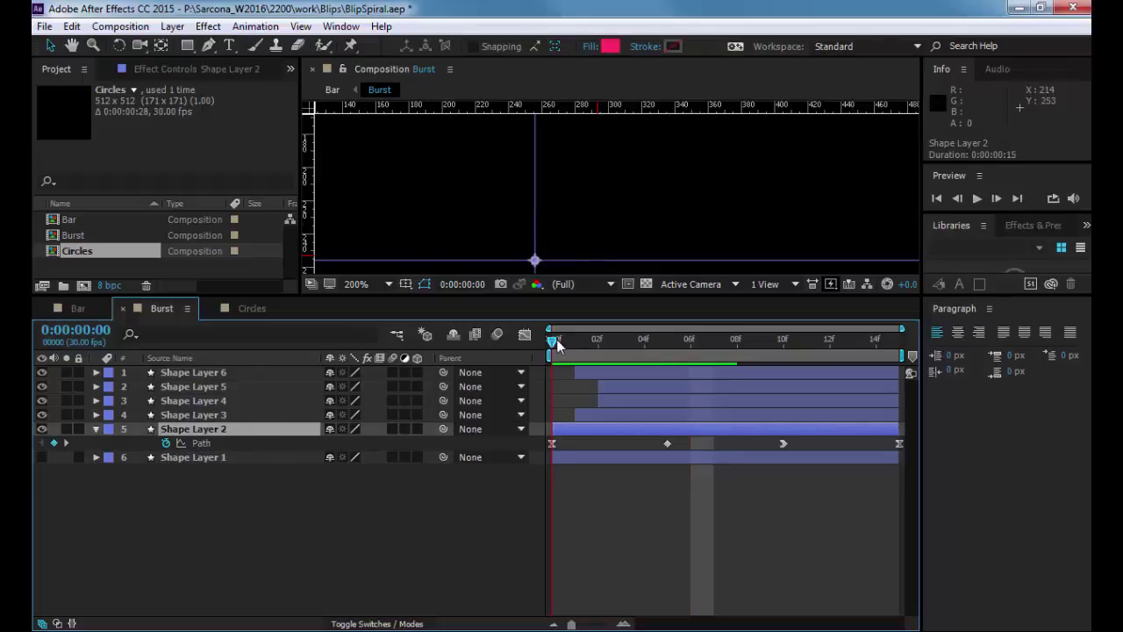
pyautogui.moveTo(557, 343); pyautogui.dragTo(667, 341)
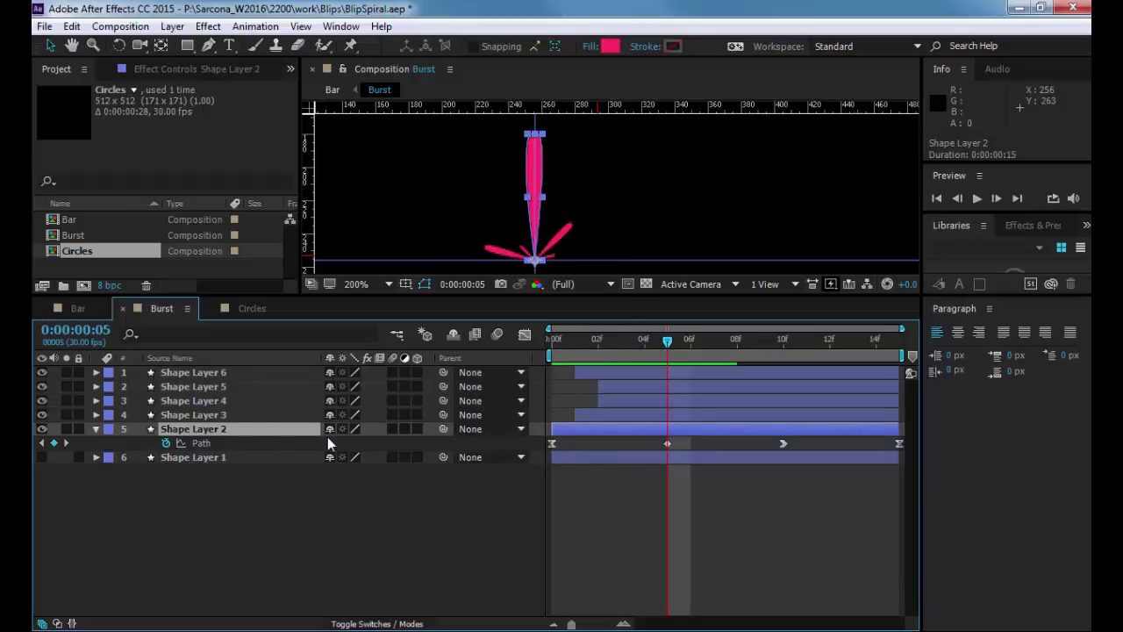
# Set Shape Layer 2's horizontal scale to 100% and scrub through the burst to frame 7 to check the ray.
pyautogui.click(236, 489)
pyautogui.click(226, 434)
pyautogui.press('s')
pyautogui.click(349, 443)
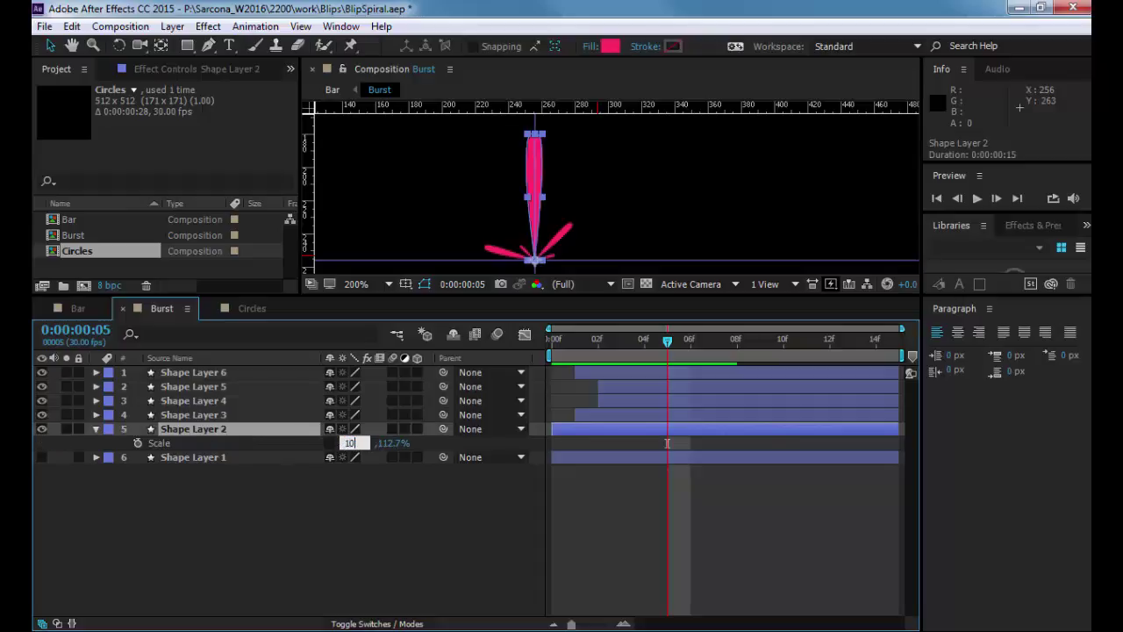
pyautogui.press('Return')
pyautogui.click(441, 513)
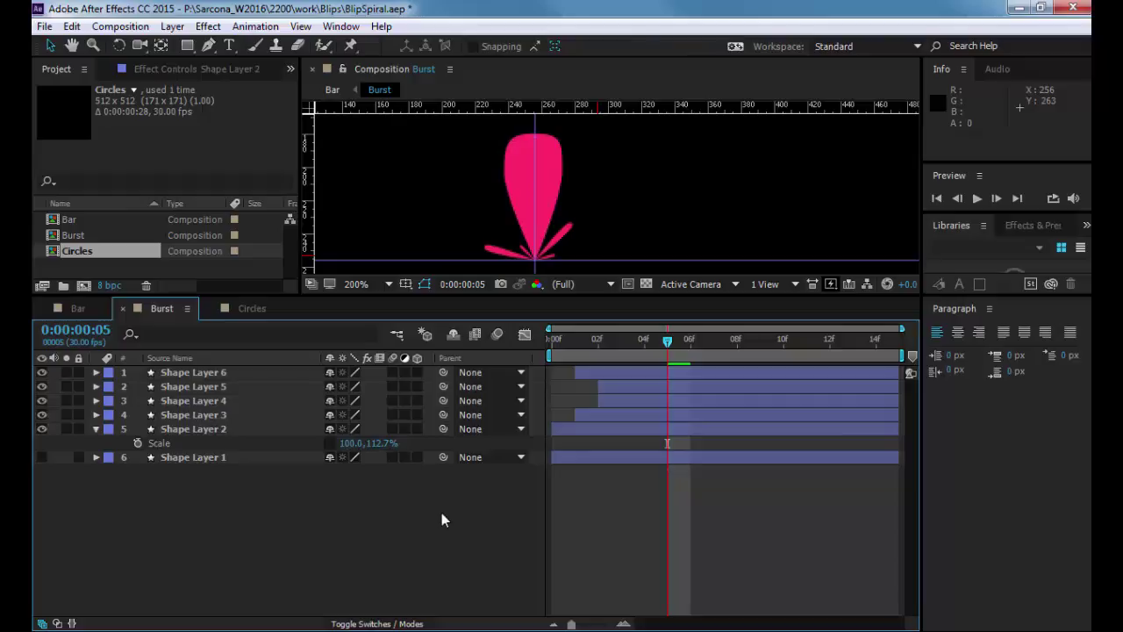
pyautogui.moveTo(557, 344); pyautogui.dragTo(709, 351)
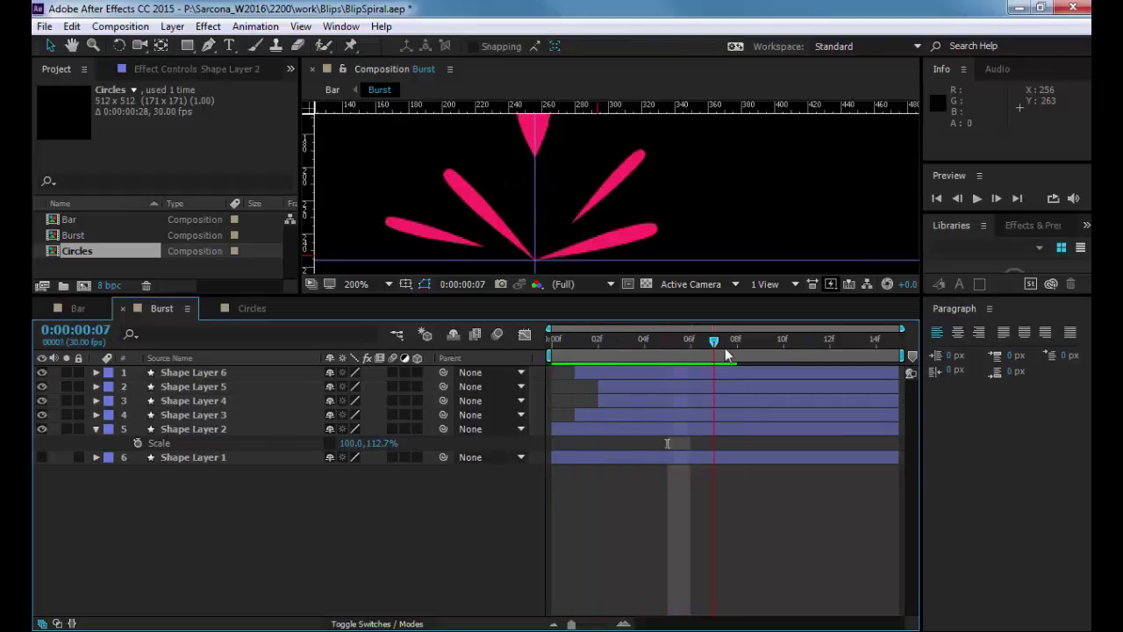
pyautogui.scroll(-2, 604, 201)
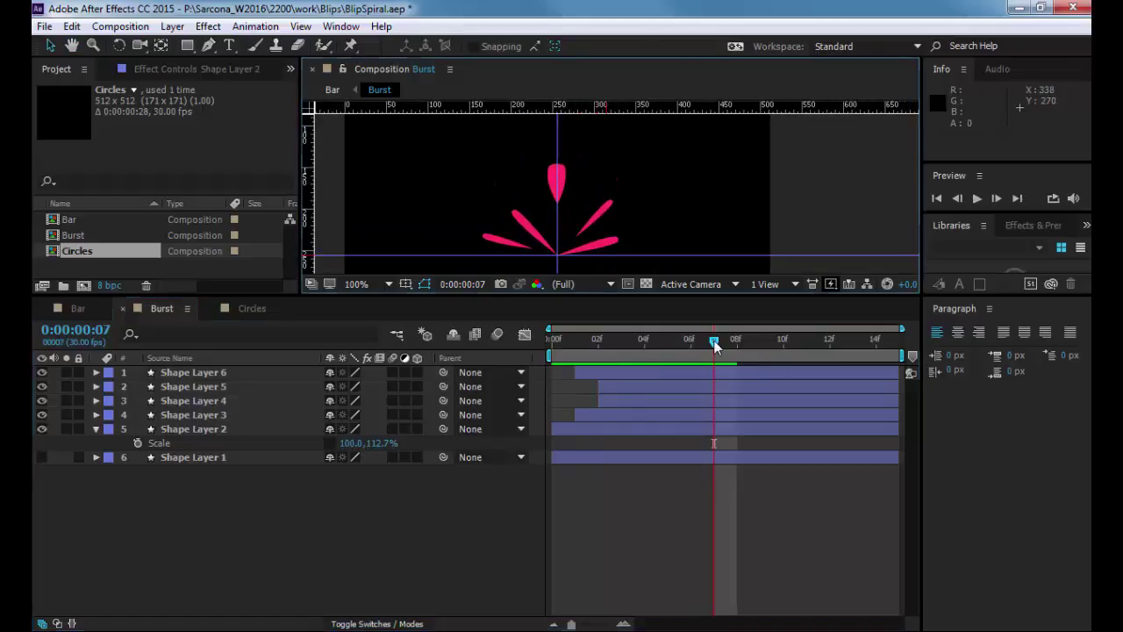
# Return to frame 5 and set Shape Layer 2's horizontal scale to 9%.
pyautogui.moveTo(715, 345); pyautogui.dragTo(664, 358)
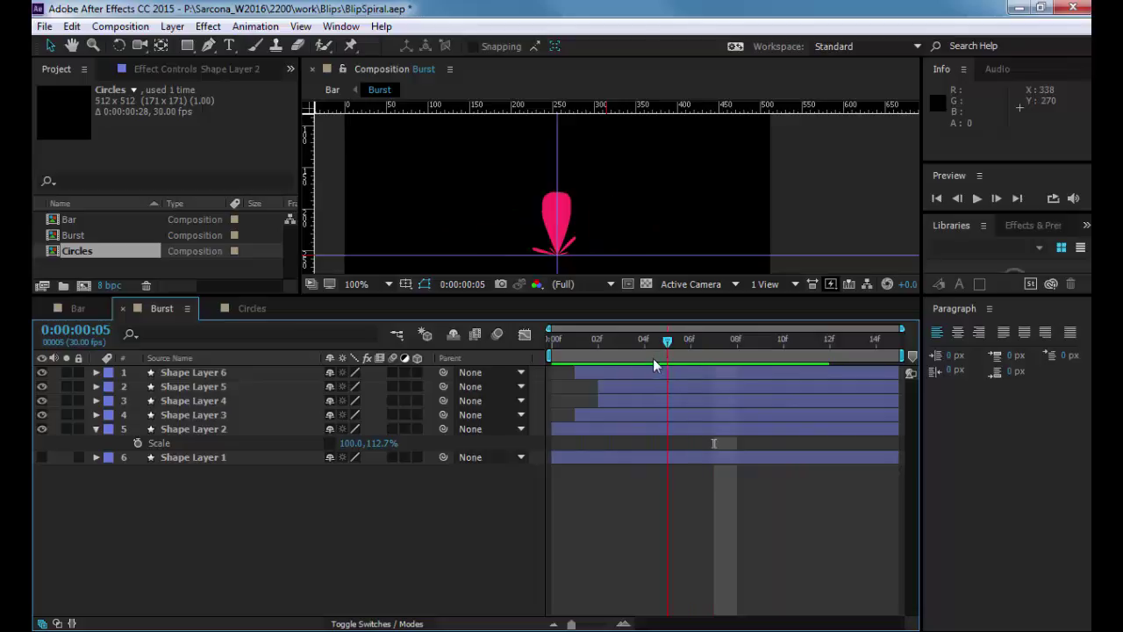
pyautogui.moveTo(353, 443); pyautogui.dragTo(267, 443)
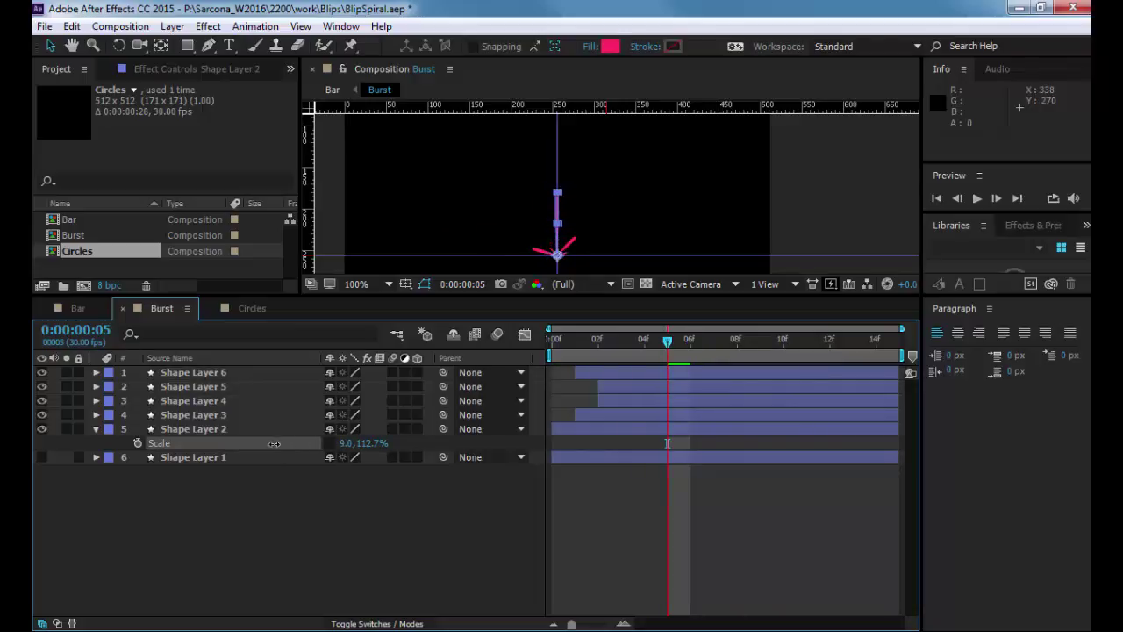
pyautogui.click(348, 526)
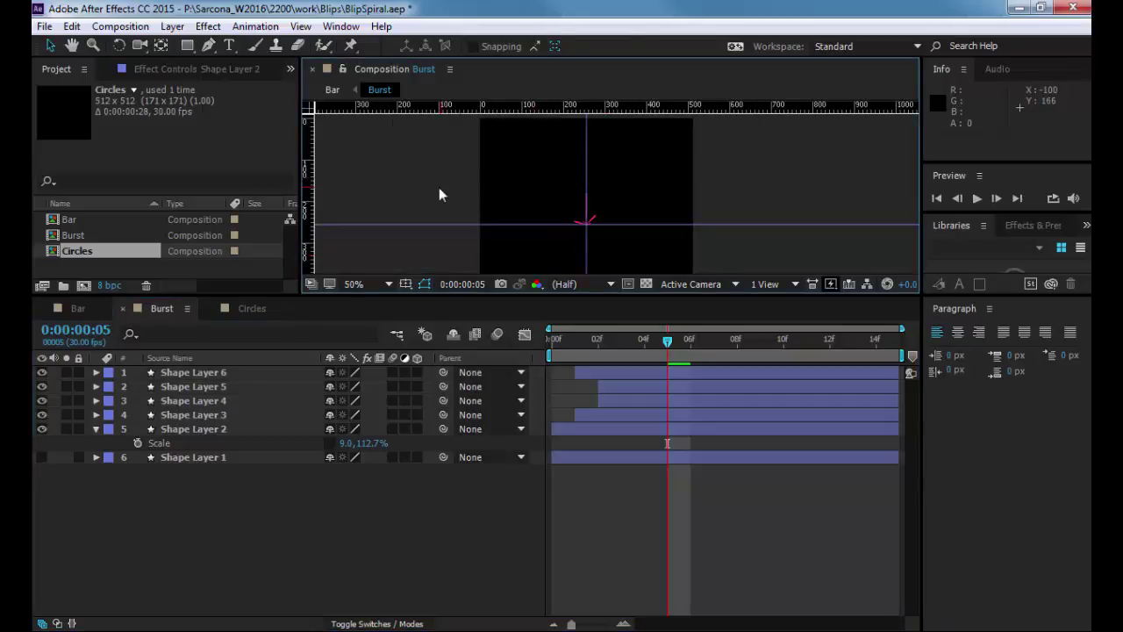
# Hide the guides in the Burst composition and review the animation up to frame 7.
pyautogui.click(300, 25)
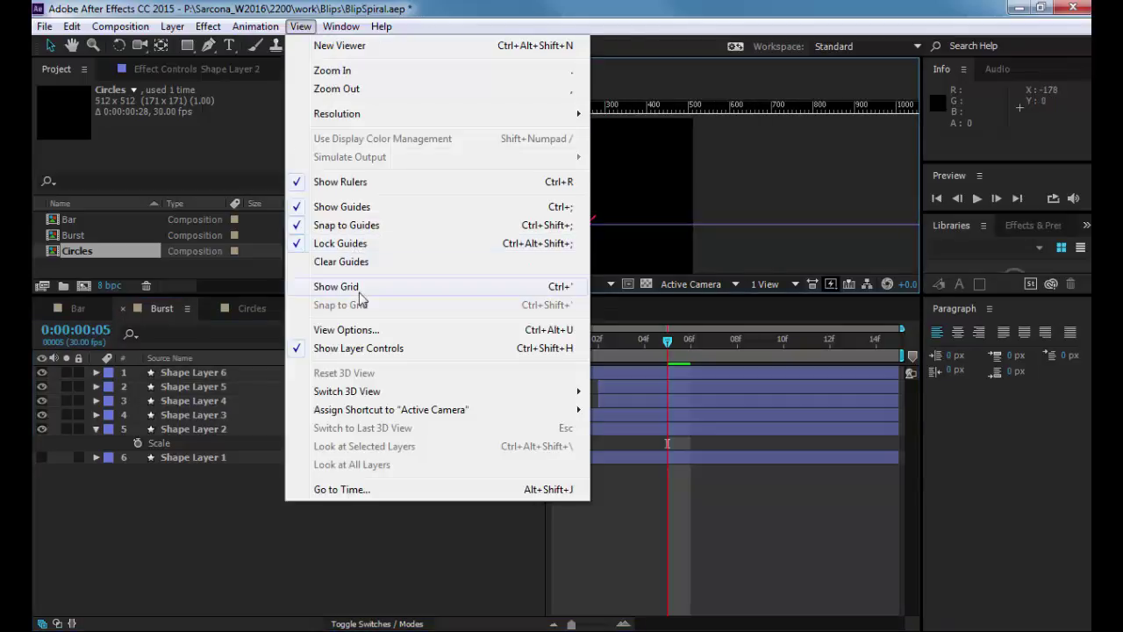
pyautogui.click(383, 205)
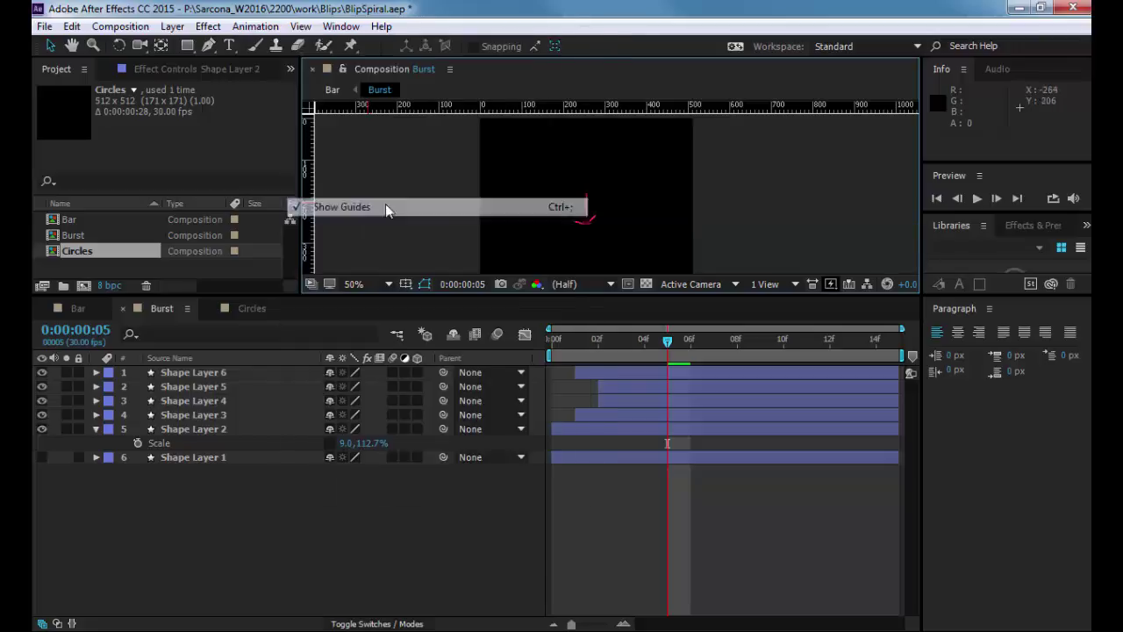
pyautogui.press('space')
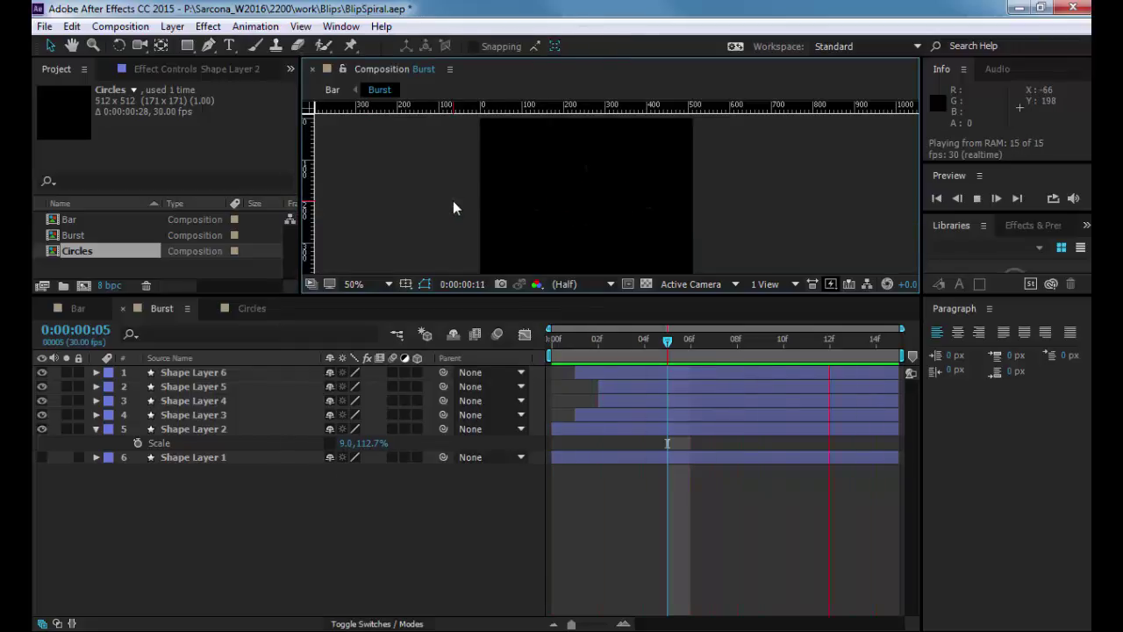
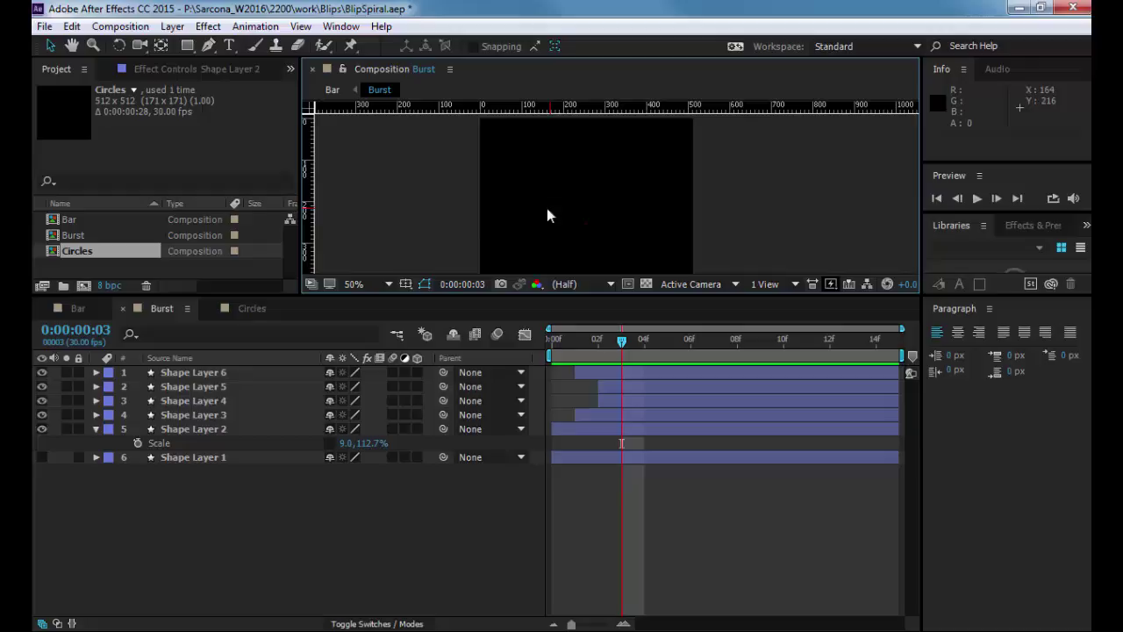
pyautogui.moveTo(570, 341); pyautogui.dragTo(714, 342)
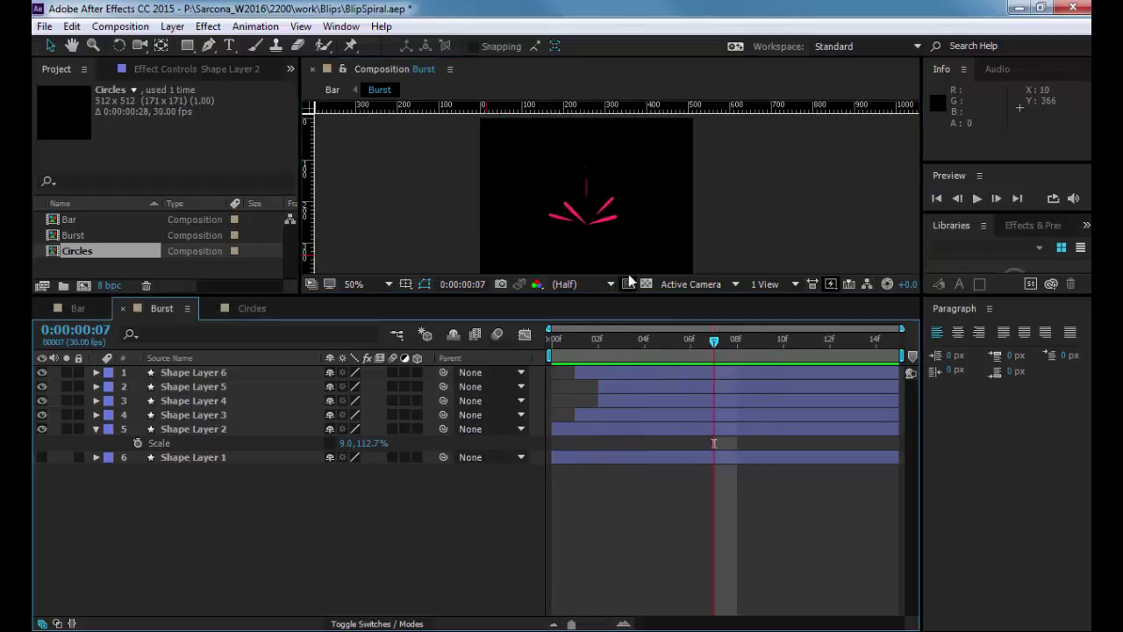
# Set Shape Layer 3's rotation to 30° and preview the burst animation.
pyautogui.click(566, 217)
pyautogui.keyDown('shift'); pyautogui.click(616, 220); pyautogui.keyUp('shift')
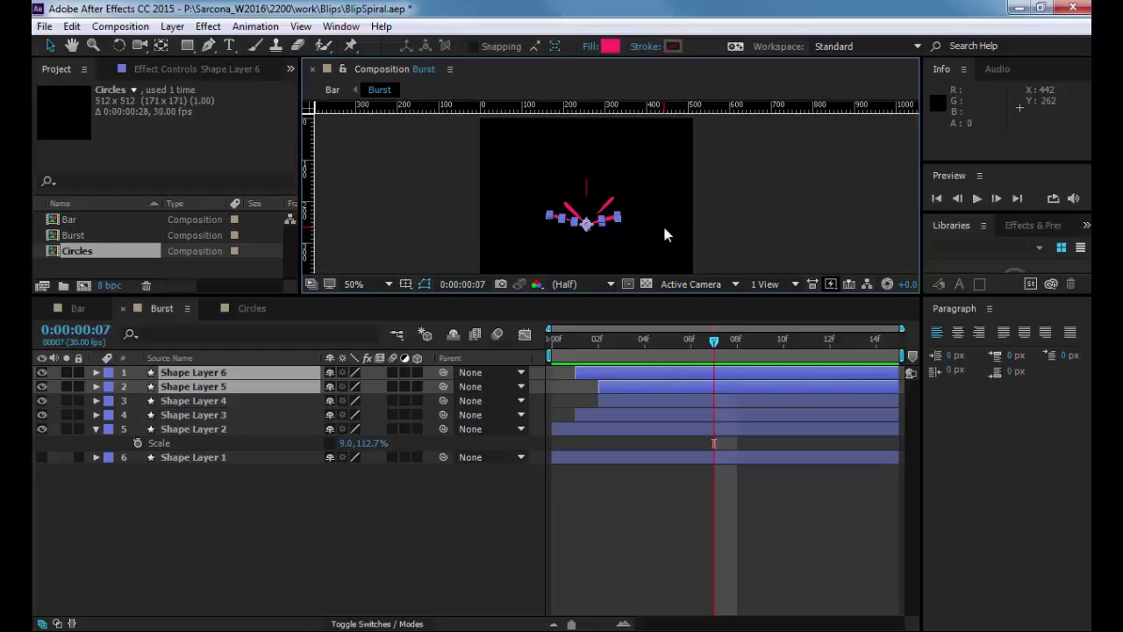
pyautogui.moveTo(591, 188); pyautogui.dragTo(614, 198)
pyautogui.click(246, 414)
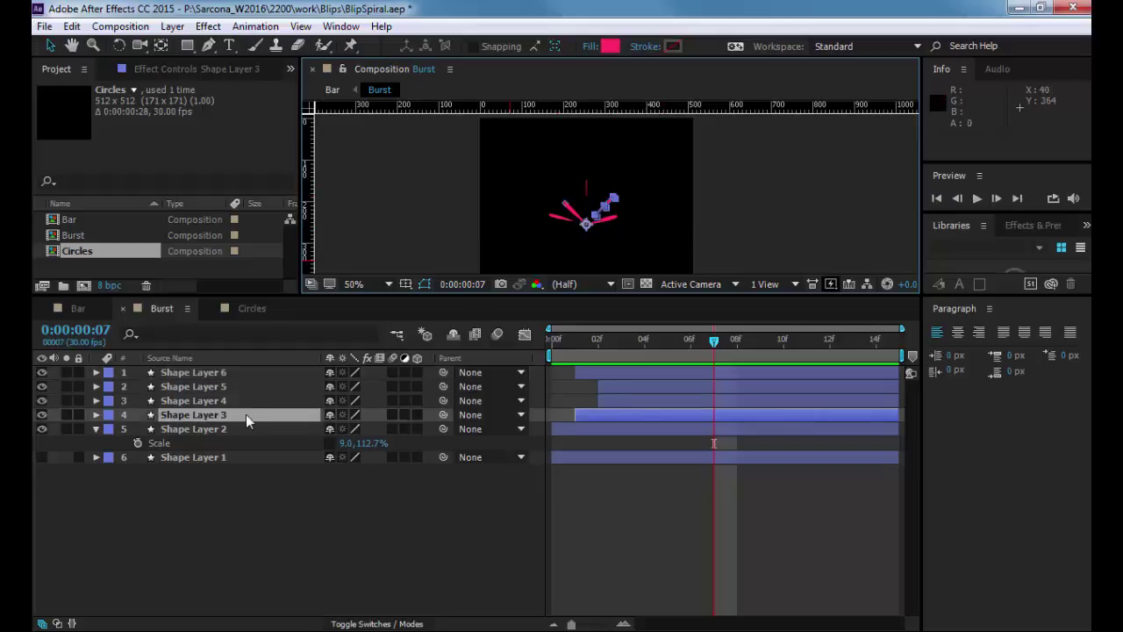
pyautogui.press('r')
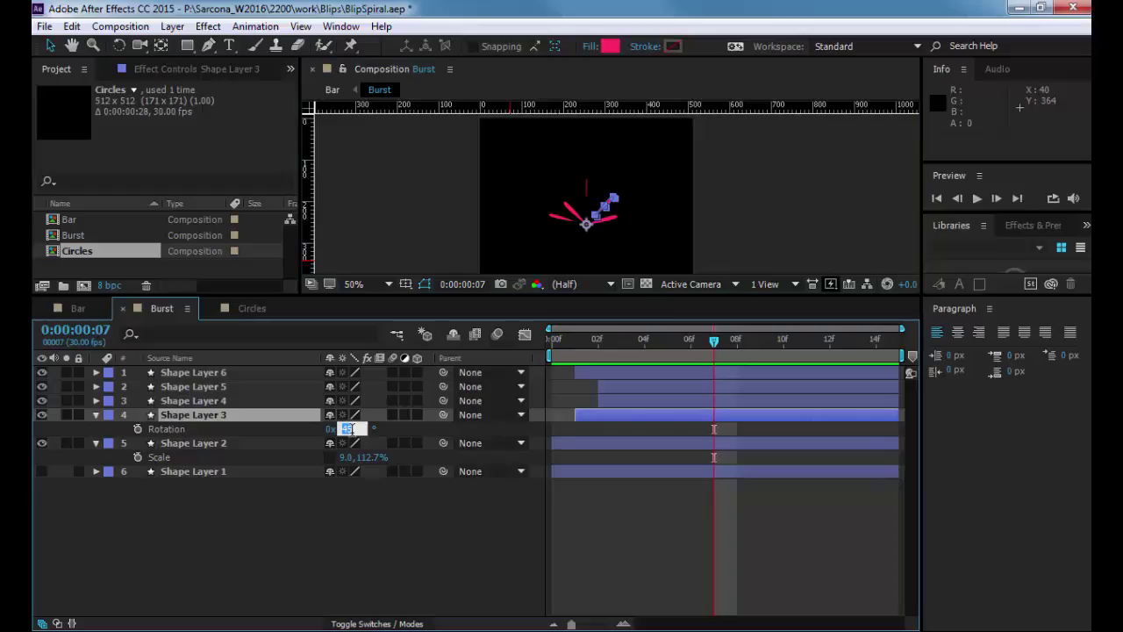
pyautogui.moveTo(355, 430); pyautogui.dragTo(352, 434)
pyautogui.click(350, 430)
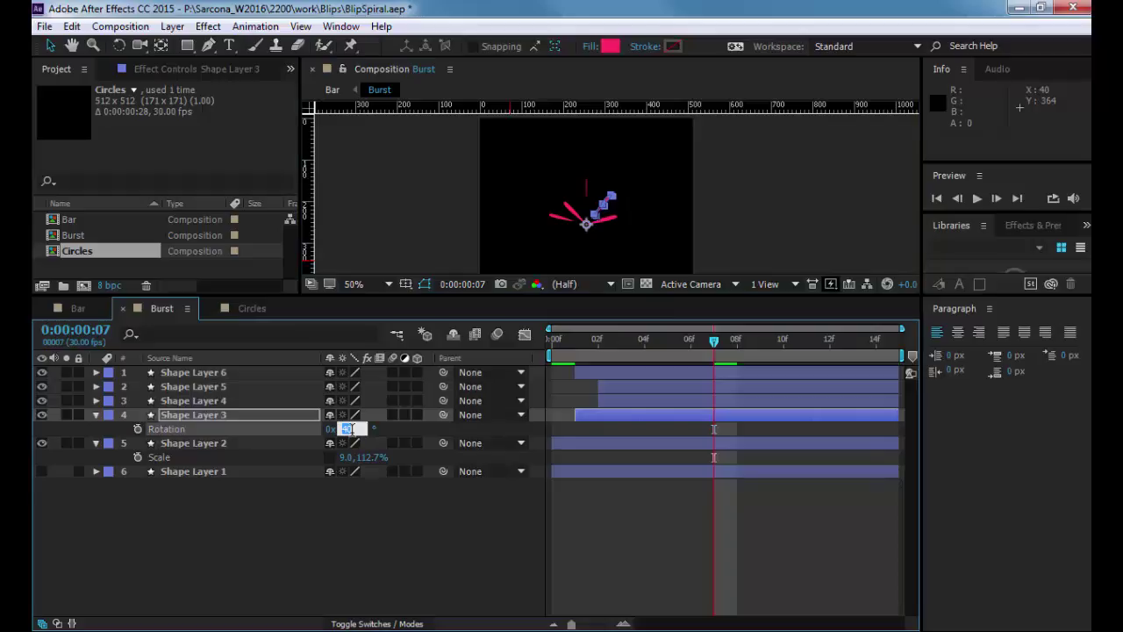
pyautogui.write('30')
pyautogui.press('Return')
pyautogui.click(486, 527)
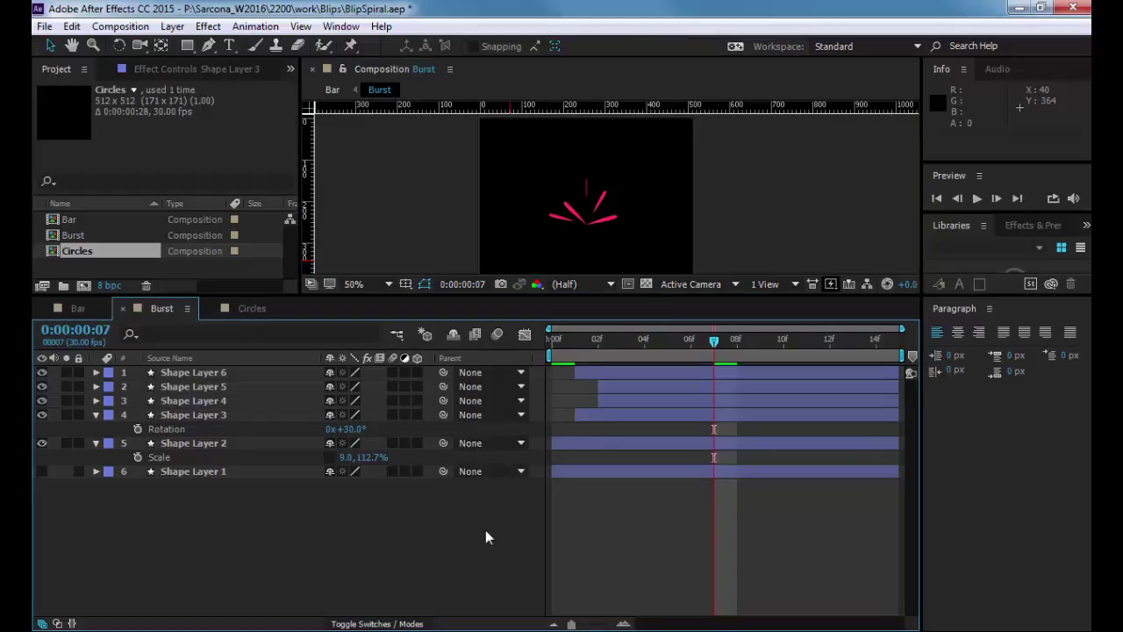
pyautogui.press('space')
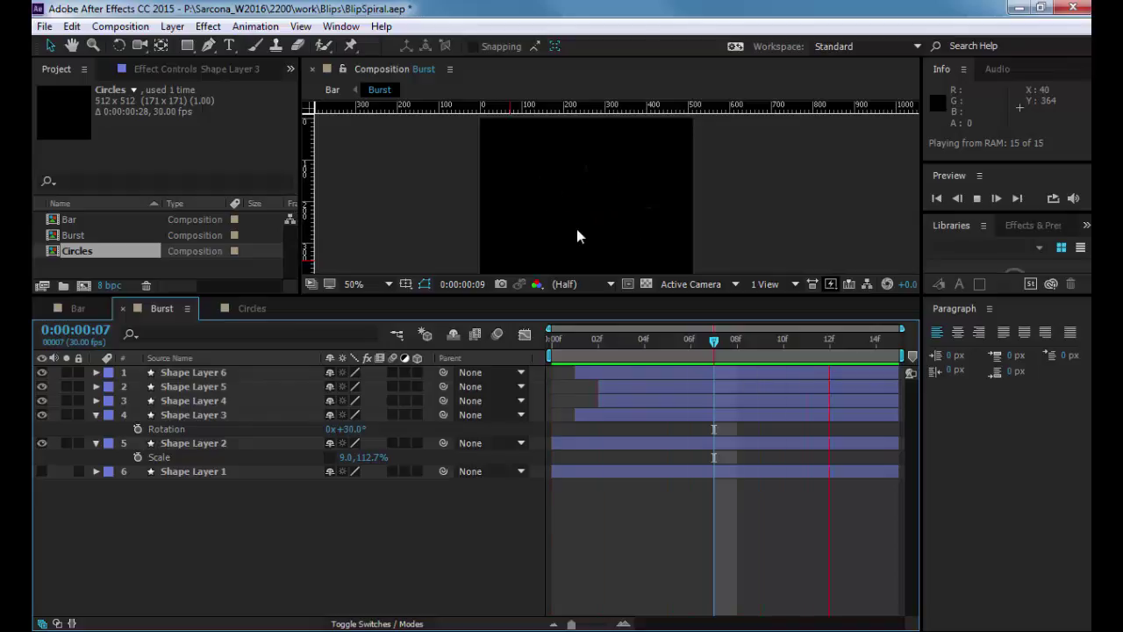
pyautogui.press('space')
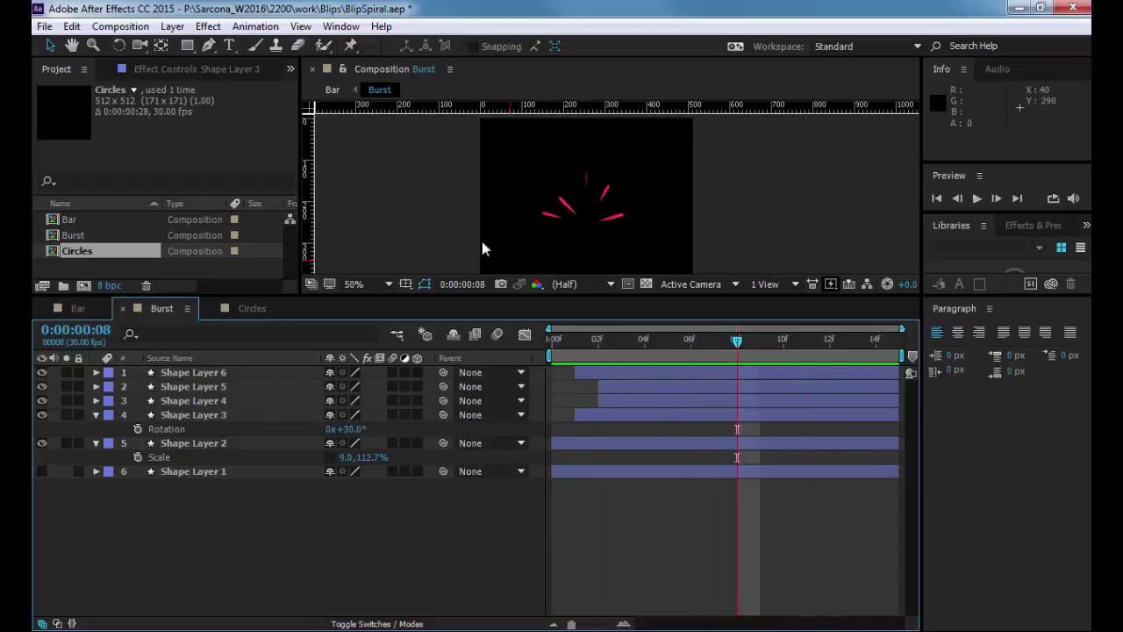
# Return to the Bar composition, make Burst layers 3 to 8 visible, and preview the animation from the first frame.
pyautogui.click(73, 308)
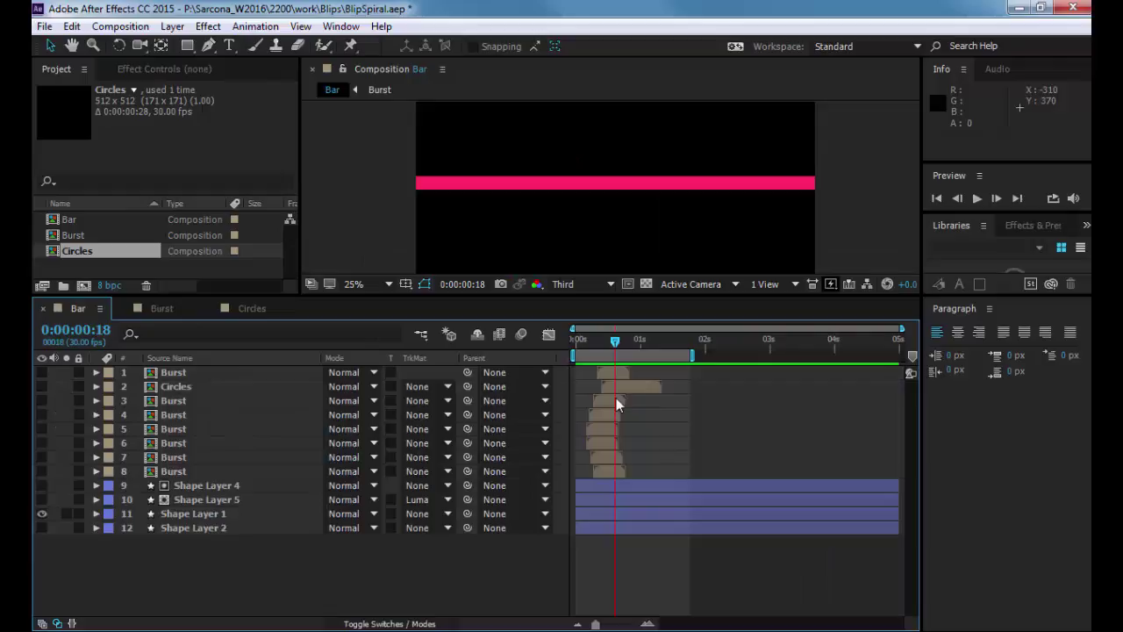
pyautogui.moveTo(615, 347); pyautogui.dragTo(562, 346)
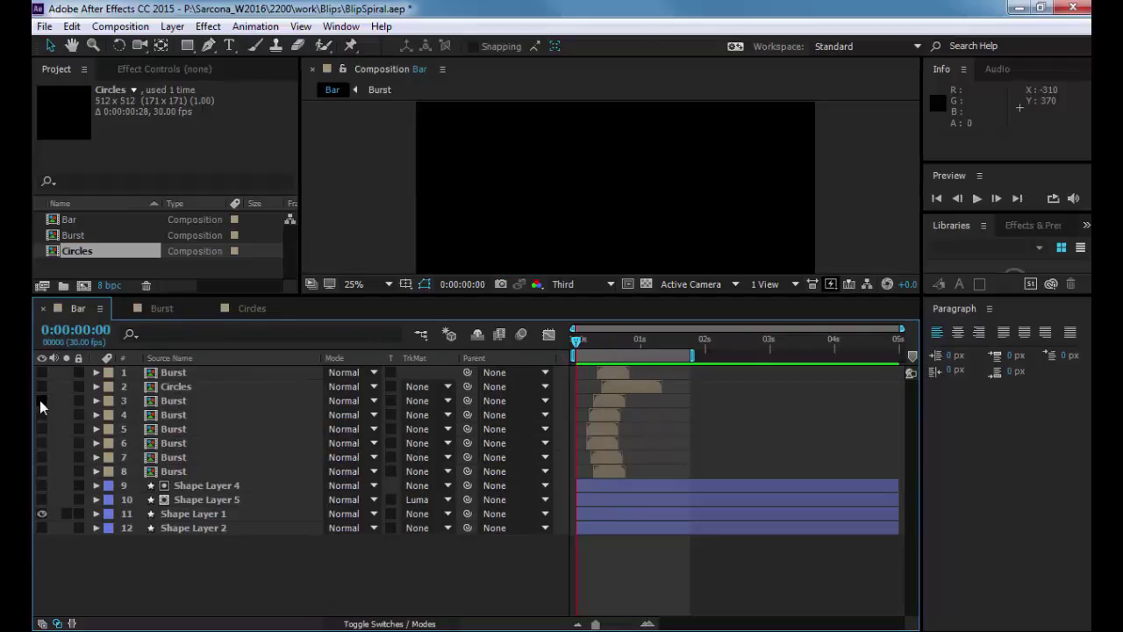
pyautogui.moveTo(39, 400); pyautogui.dragTo(39, 470)
pyautogui.press('space')
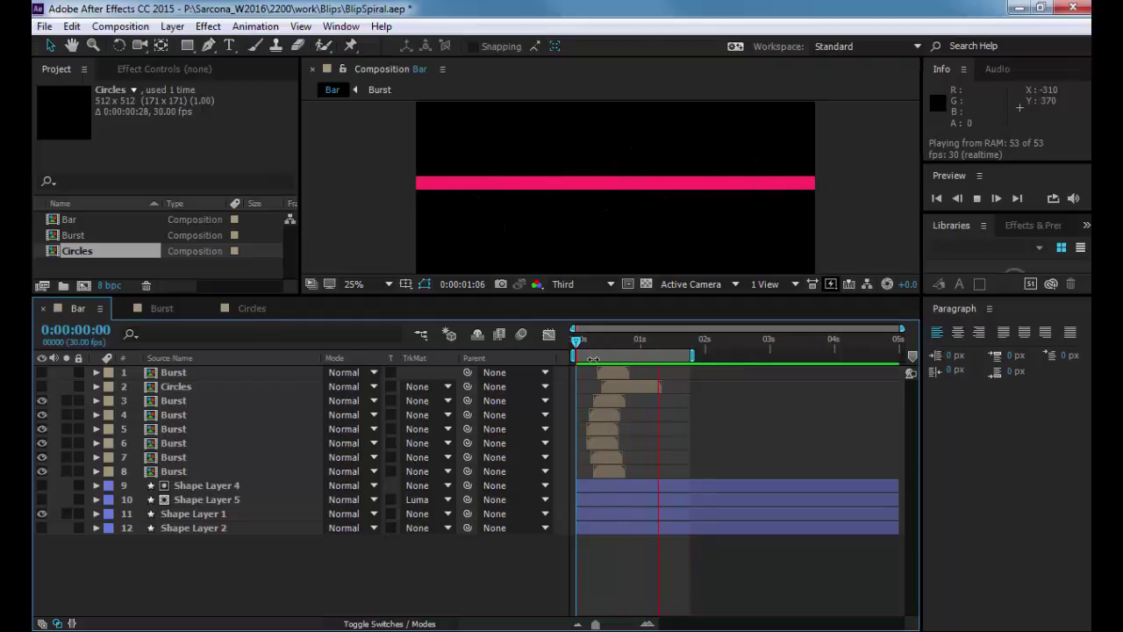
# Scrub the Bar composition to frame 5 and select the two Burst layers that start there, layers 5 and 6.
pyautogui.moveTo(589, 342); pyautogui.dragTo(602, 345)
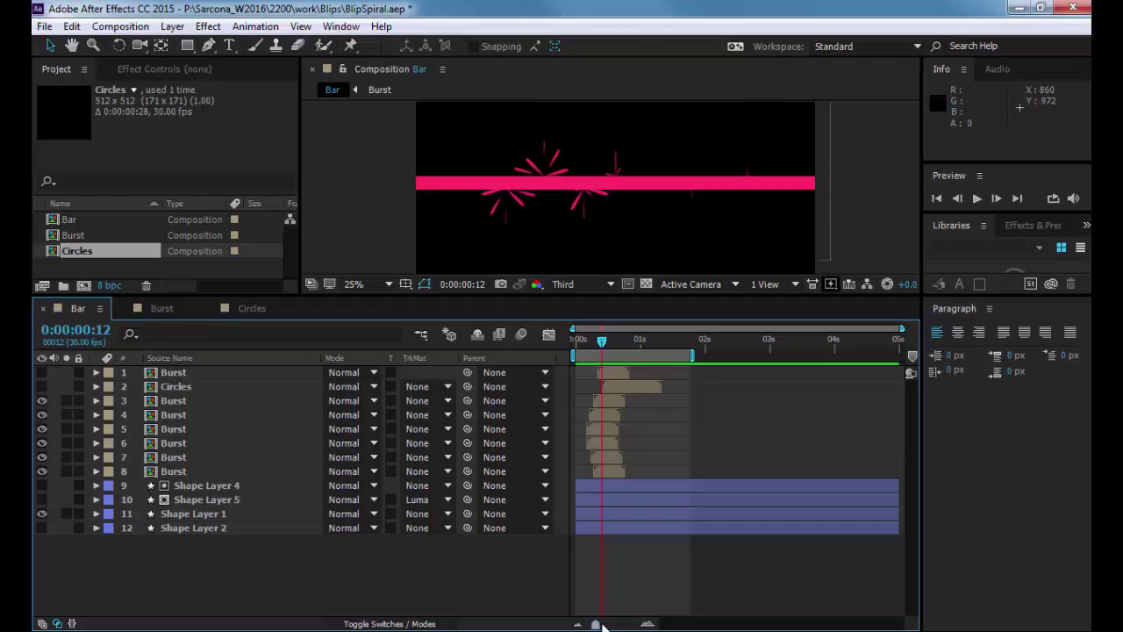
pyautogui.moveTo(603, 625); pyautogui.dragTo(626, 624)
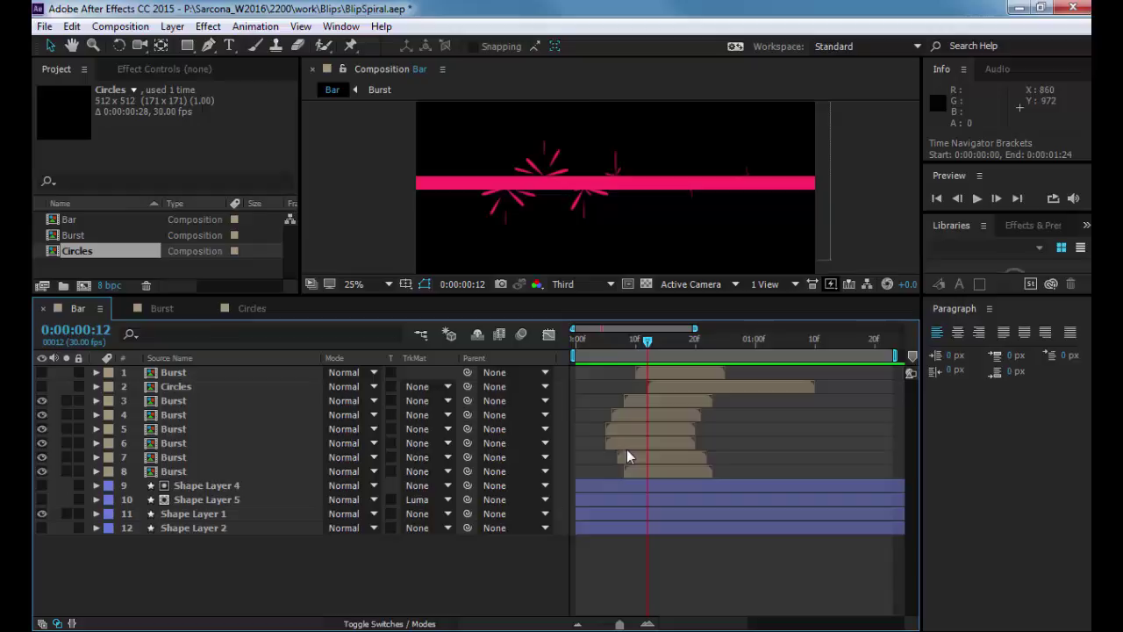
pyautogui.moveTo(620, 342); pyautogui.dragTo(605, 342)
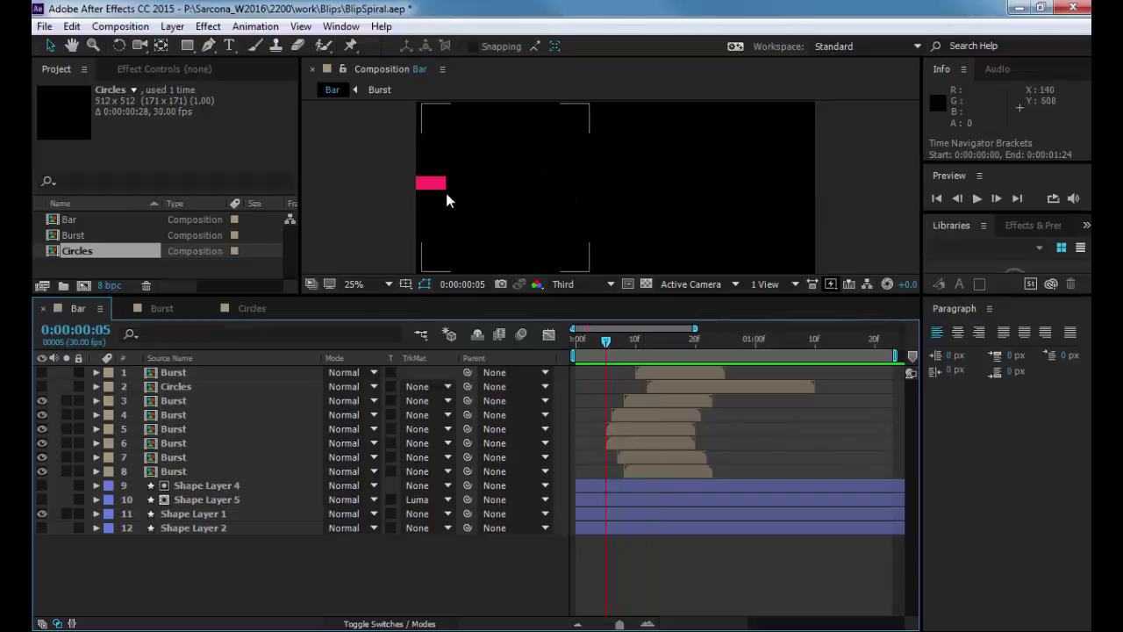
pyautogui.click(621, 428)
pyautogui.keyDown('shift'); pyautogui.click(621, 442); pyautogui.keyUp('shift')
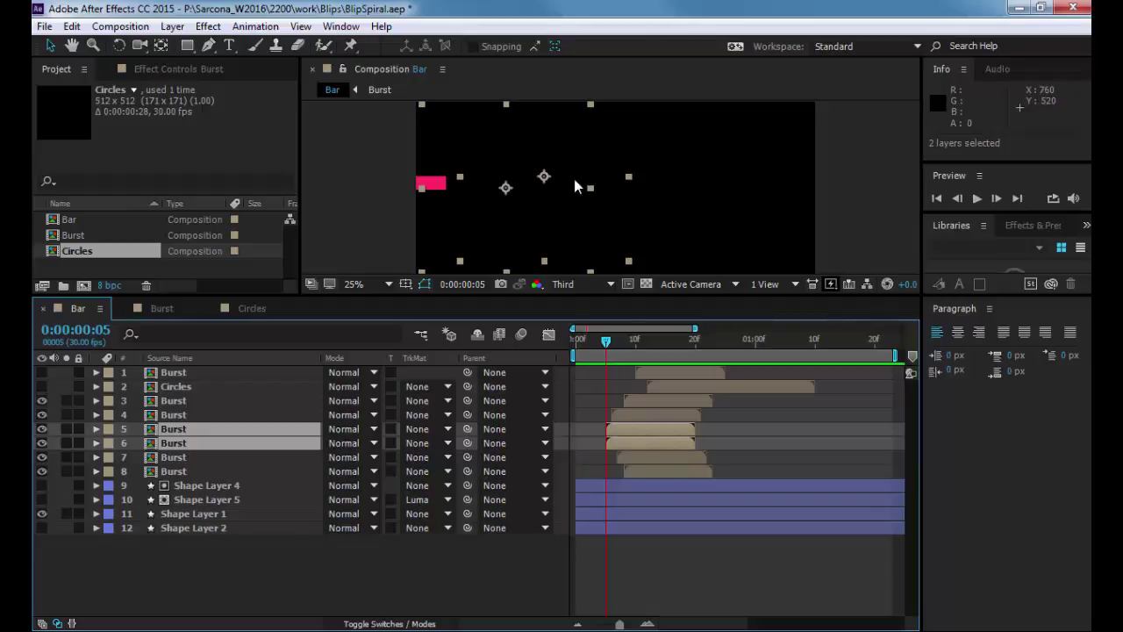
# Deselect the two Burst layers and preview the bar with its bursts at 12.5% magnification.
pyautogui.scroll(-1, 574, 179)
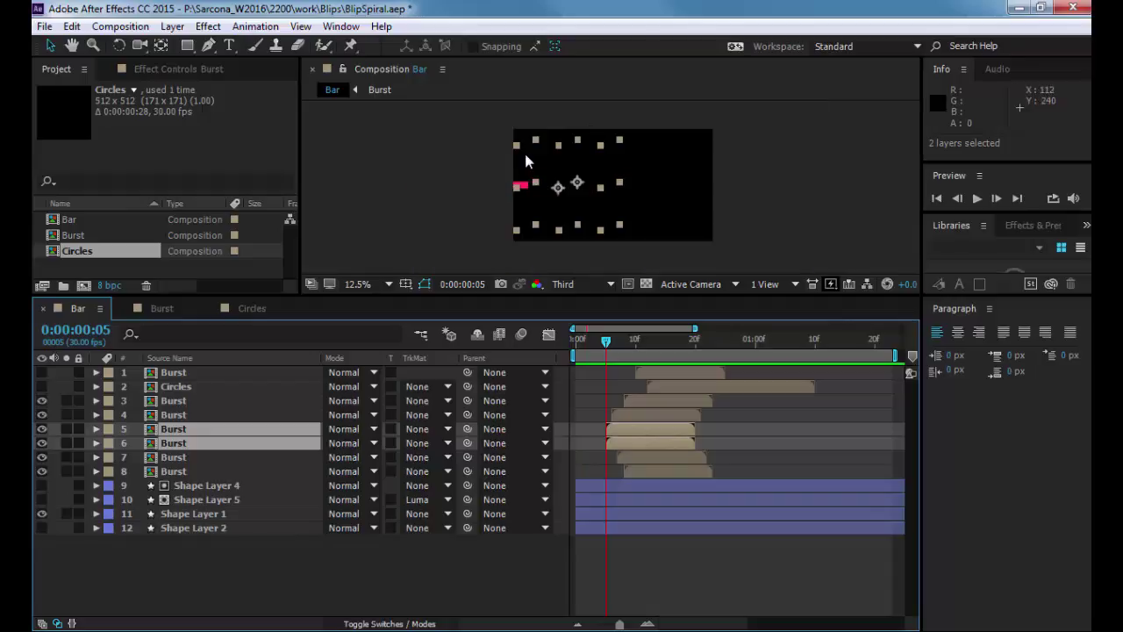
pyautogui.click(451, 176)
pyautogui.press('space')
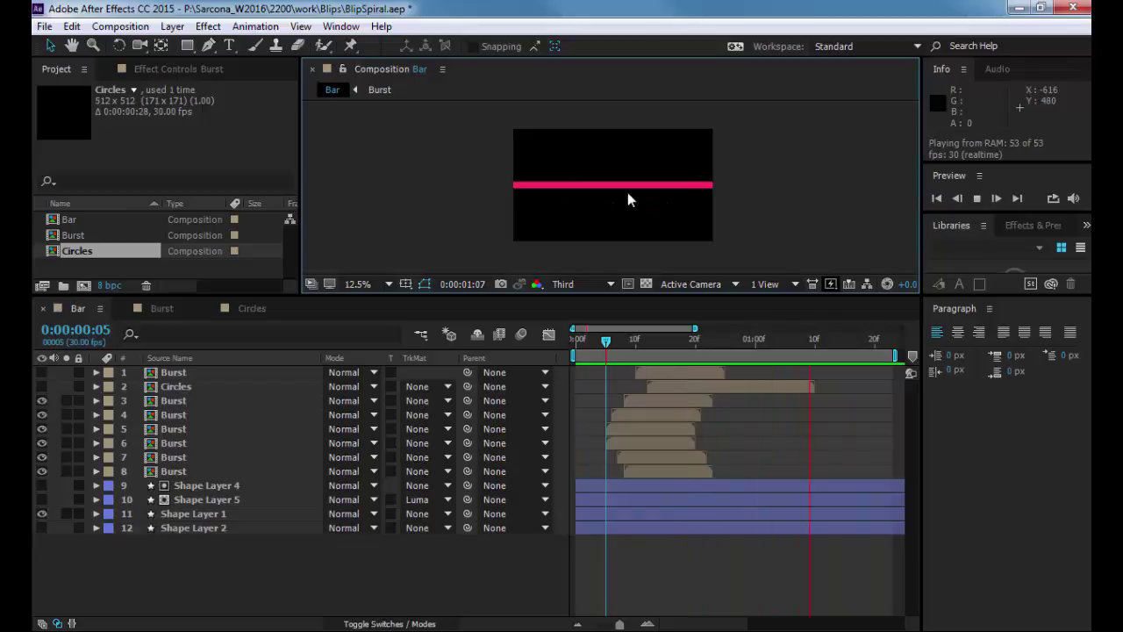
pyautogui.press('space')
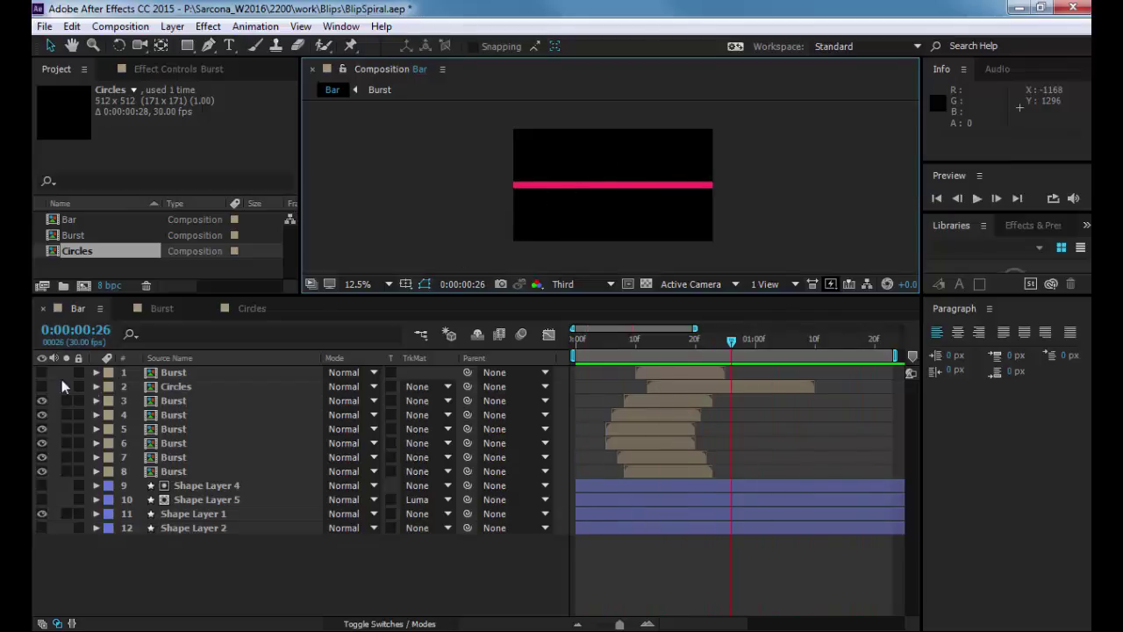
# Switch to the Circles composition and preview its scaling circle animation from frame 0.
pyautogui.click(252, 307)
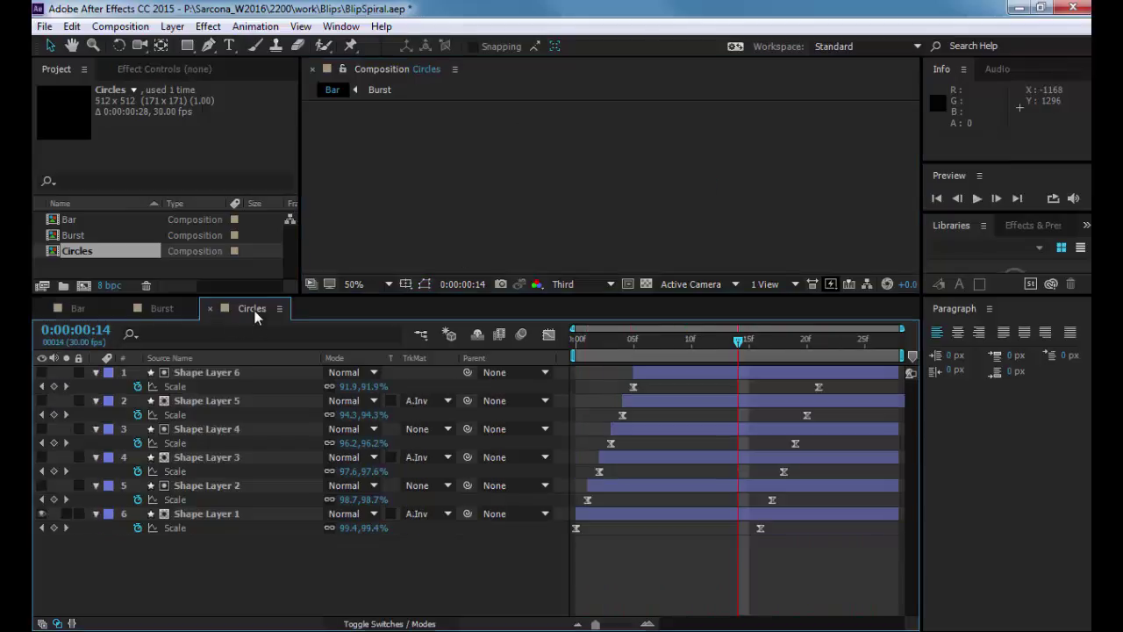
pyautogui.moveTo(740, 339); pyautogui.dragTo(579, 339)
pyautogui.press(',')
pyautogui.press(',')
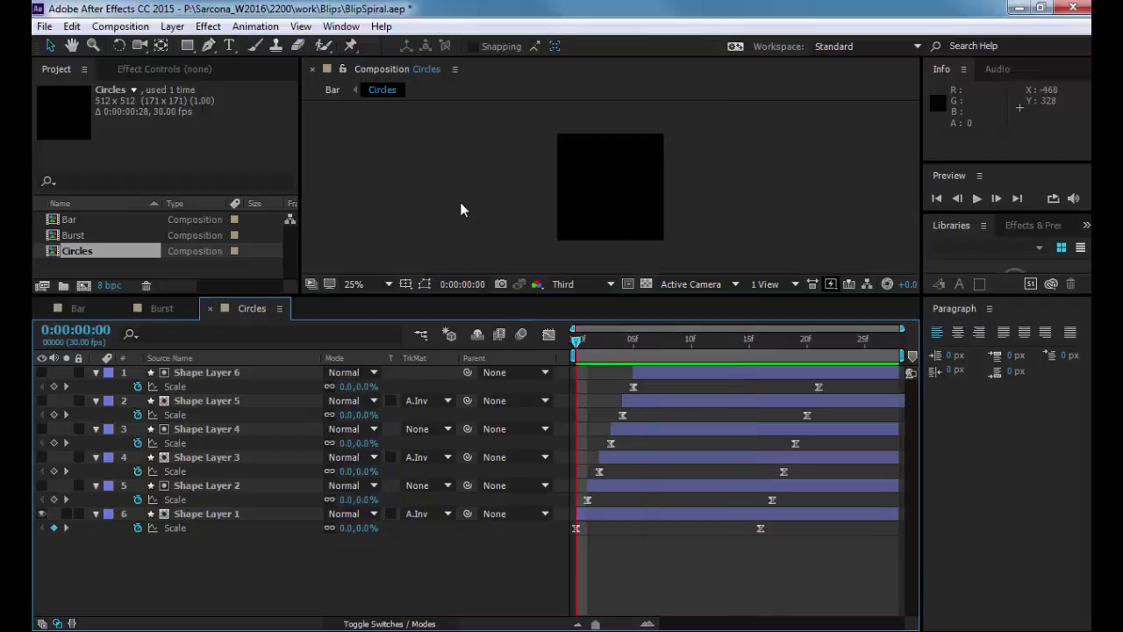
pyautogui.press('space')
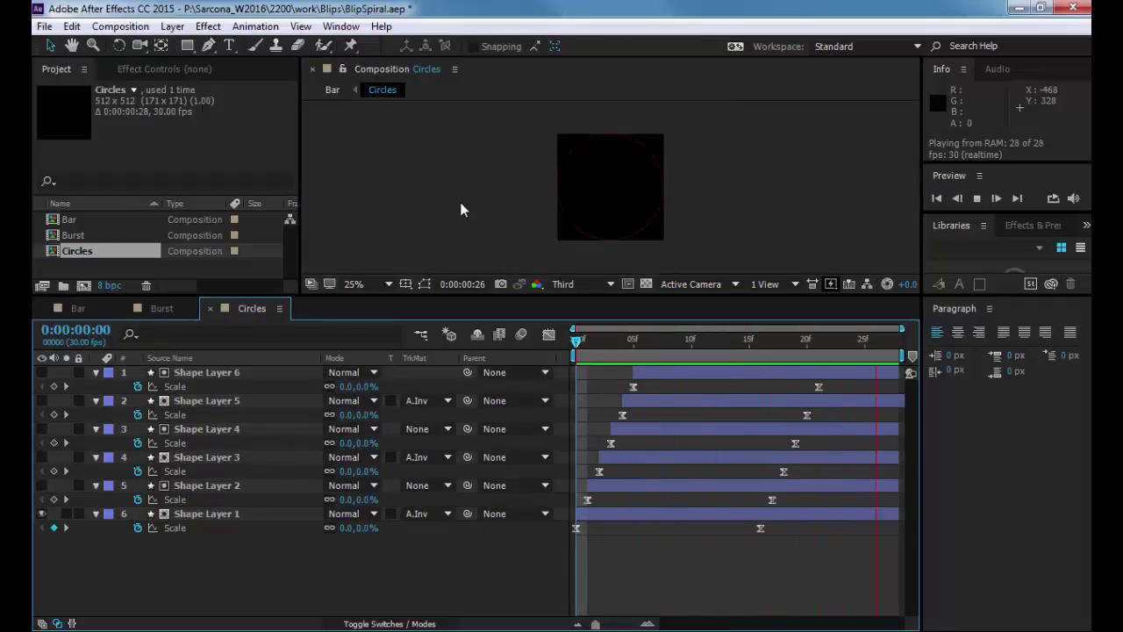
pyautogui.press('space')
# Make Shape Layer 3 and Shape Layer 5 visible in the Circles composition and preview the concentric rings from the start.
pyautogui.click(42, 455)
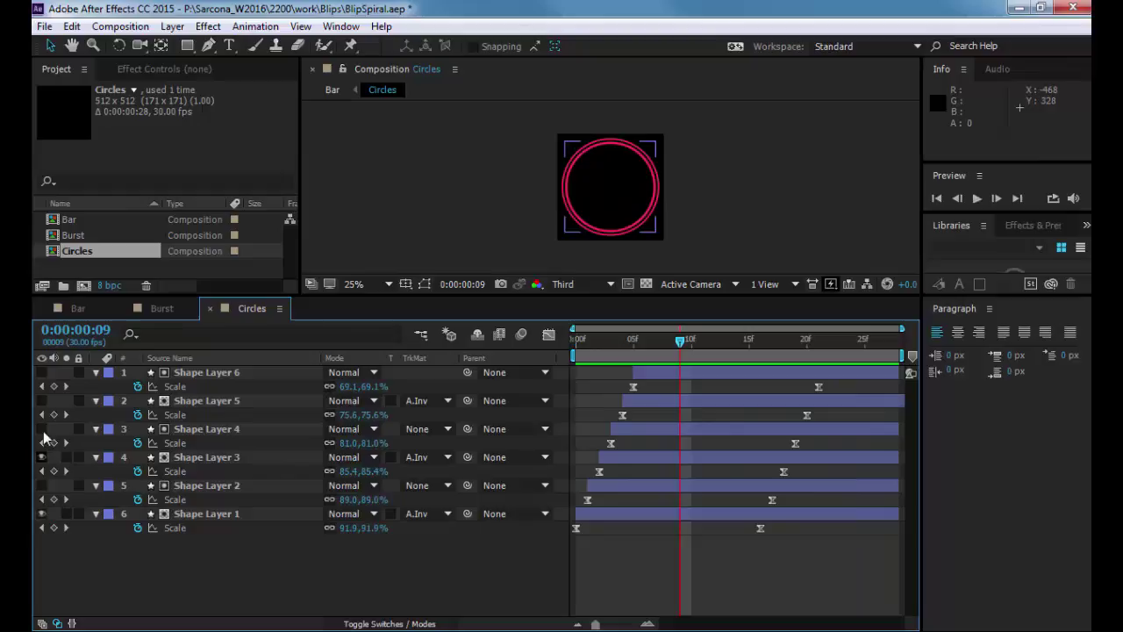
pyautogui.click(41, 400)
pyautogui.press('Home')
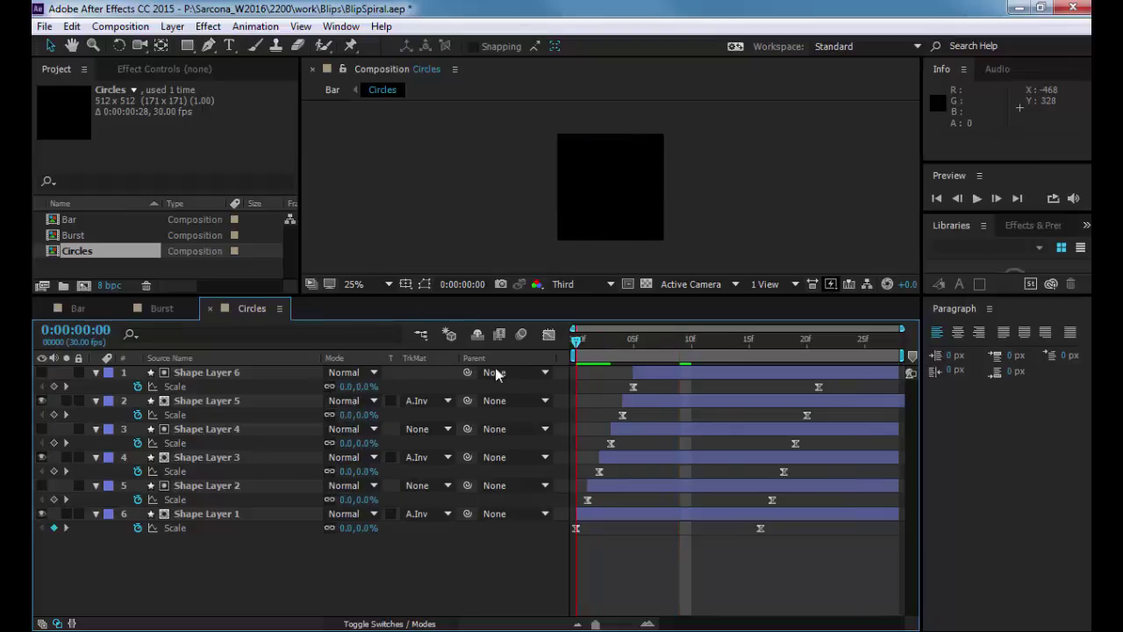
pyautogui.press('space')
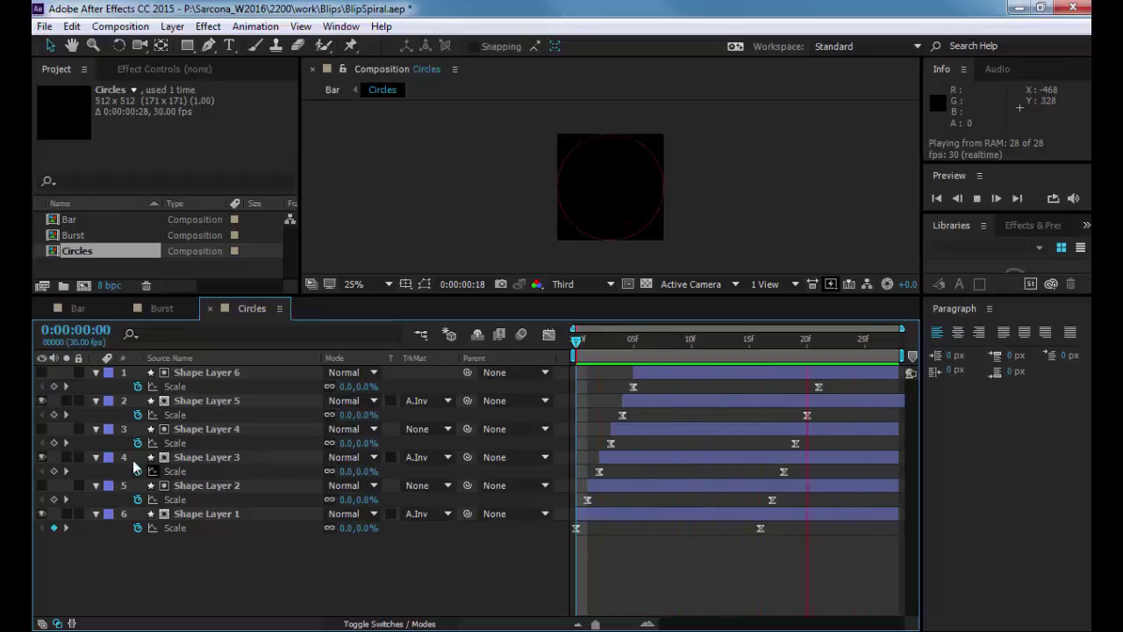
pyautogui.press('space')
pyautogui.press('space')
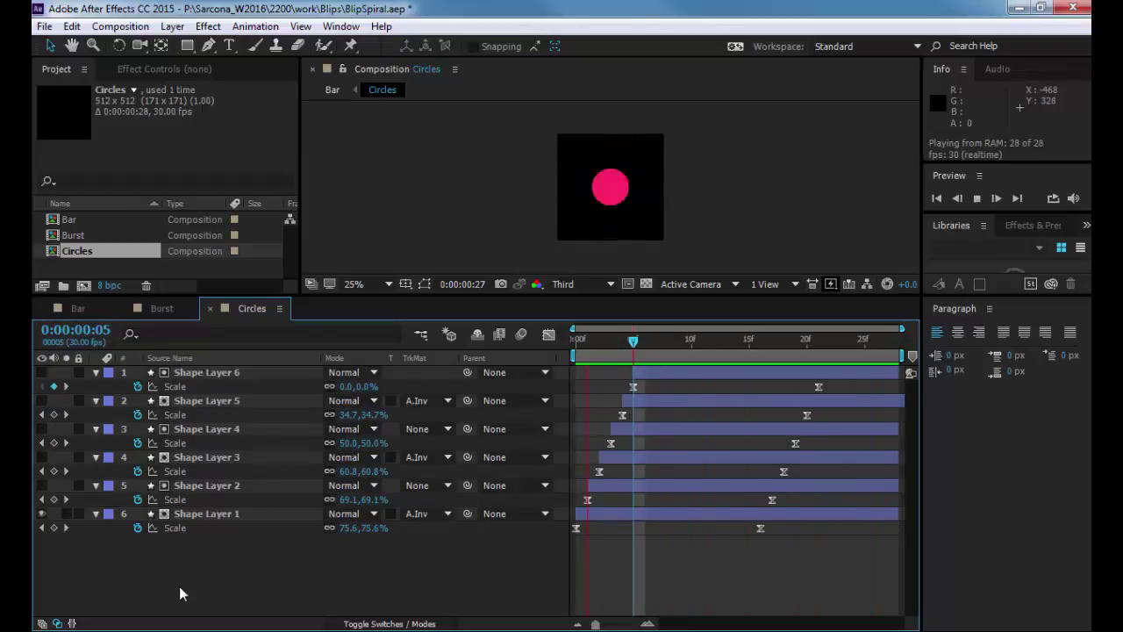
# Go back to the Bar composition, make the Circles layer visible, and preview the animation from the first frame.
pyautogui.click(98, 309)
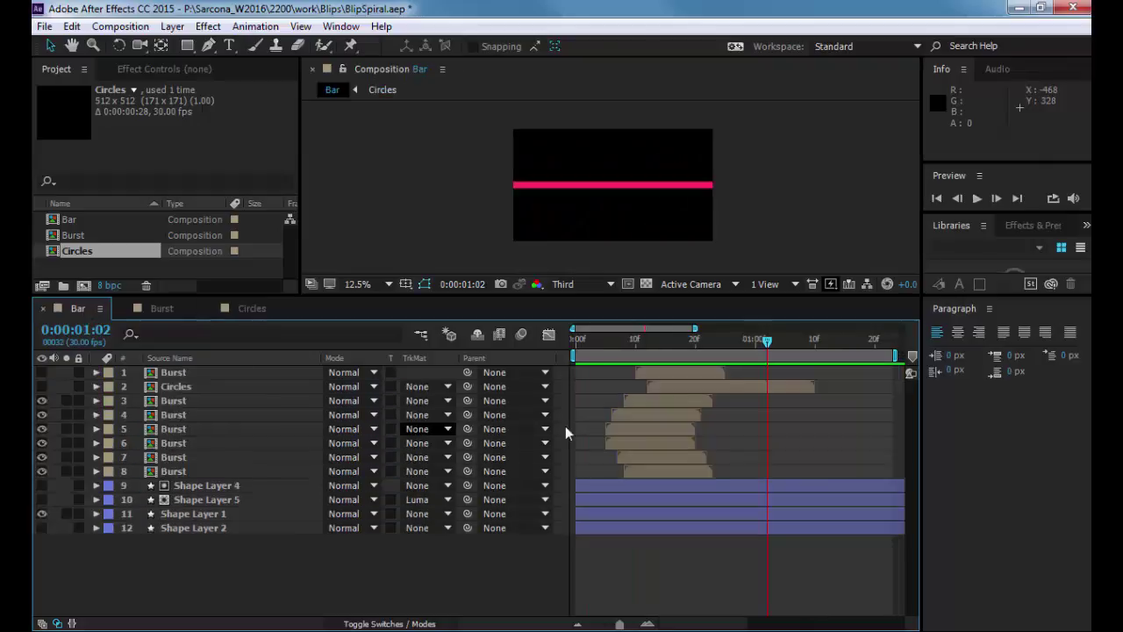
pyautogui.click(42, 386)
pyautogui.press('Home')
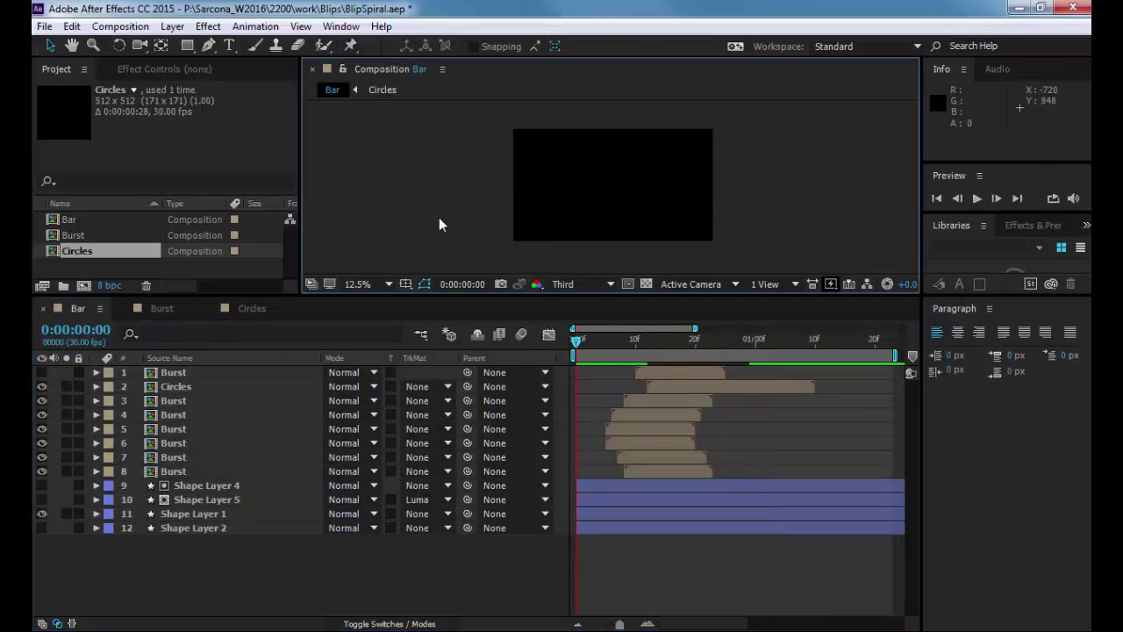
pyautogui.press('space')
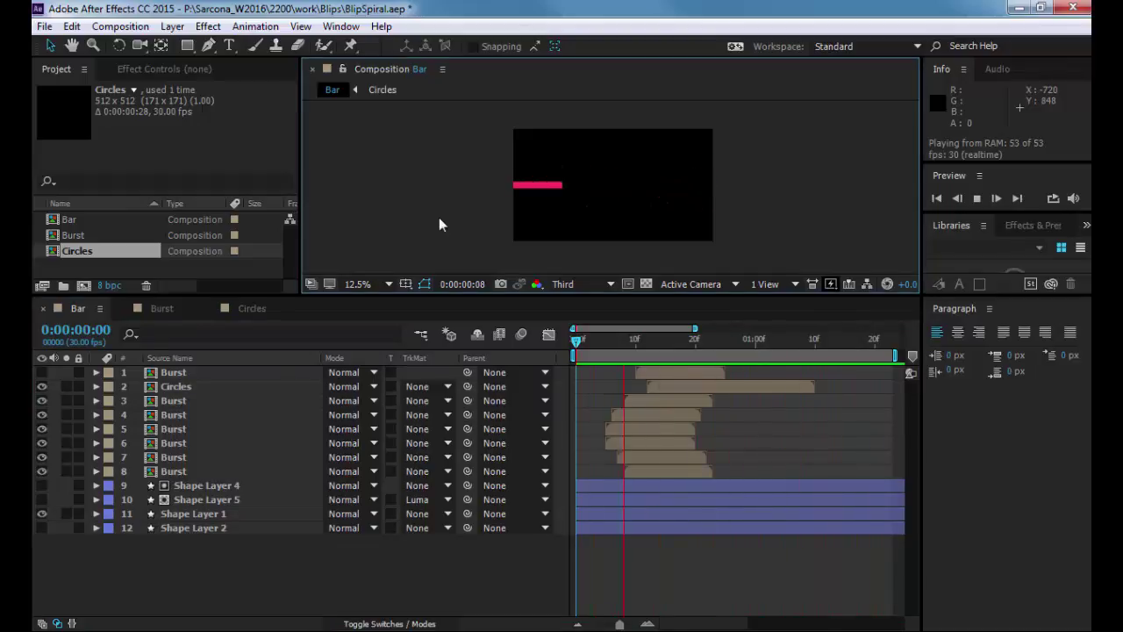
pyautogui.press('space')
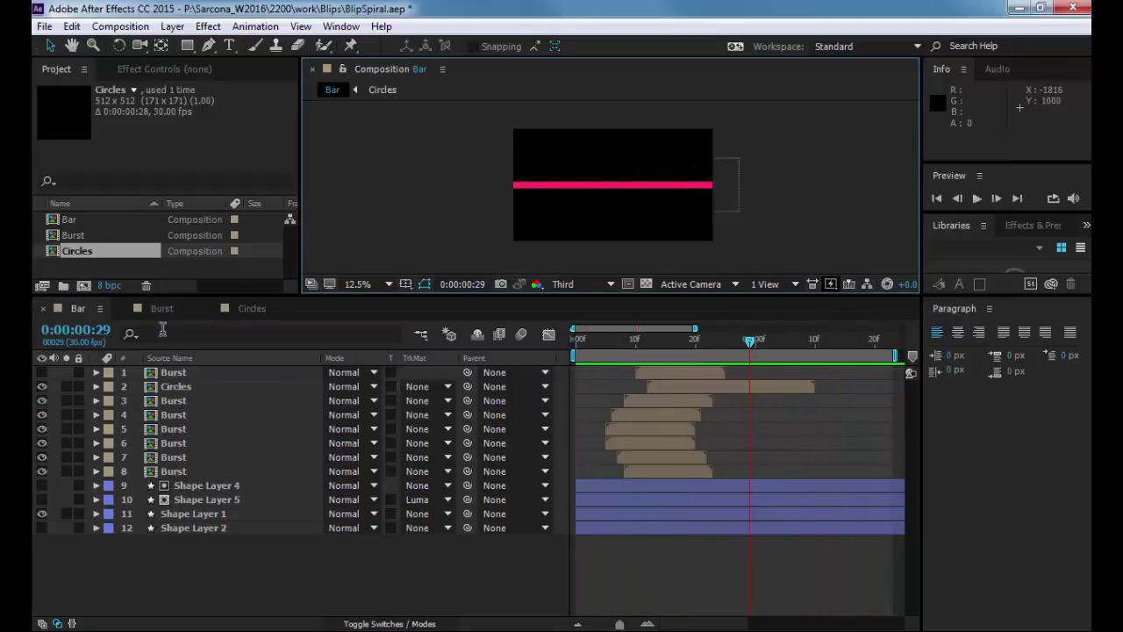
# Make the topmost Burst layer visible in the Bar composition and preview the complete animation.
pyautogui.click(42, 372)
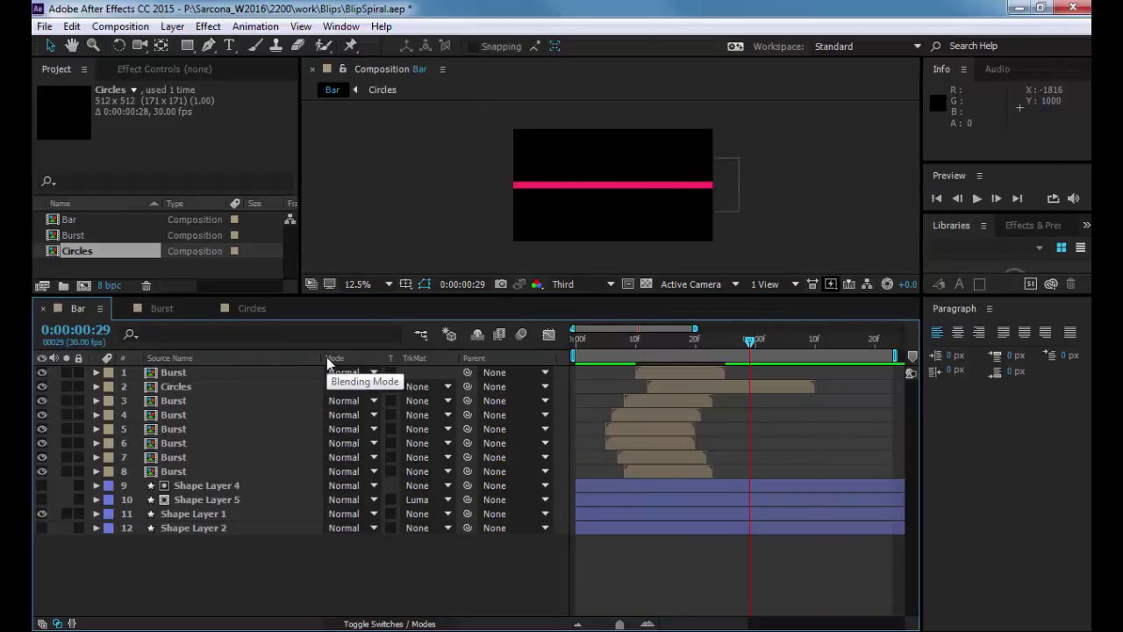
pyautogui.press('space')
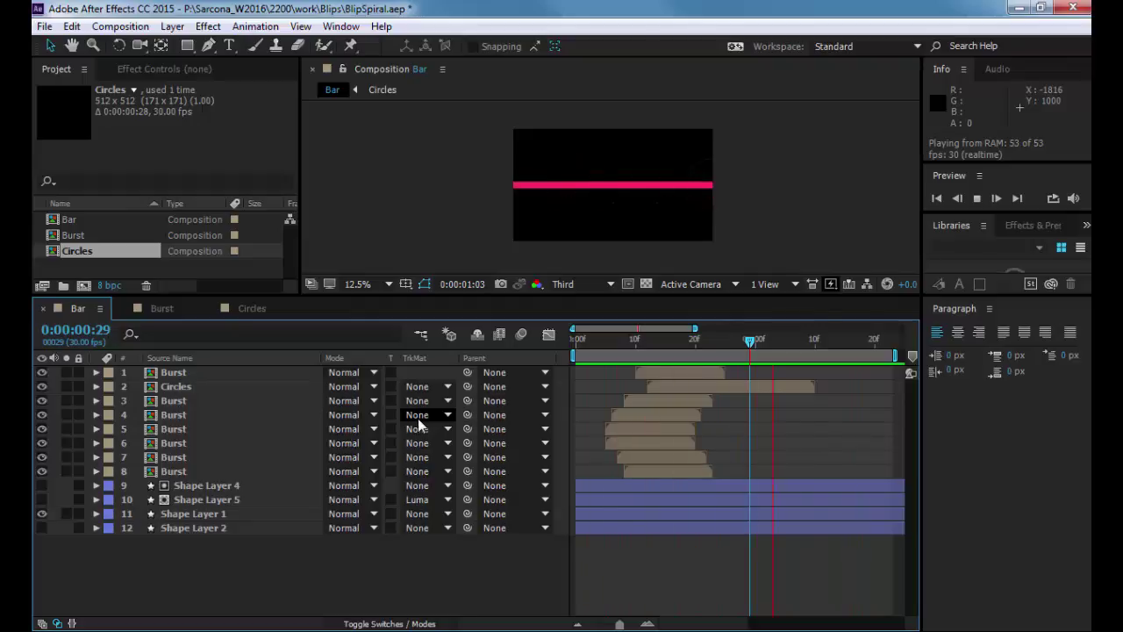
pyautogui.press('space')
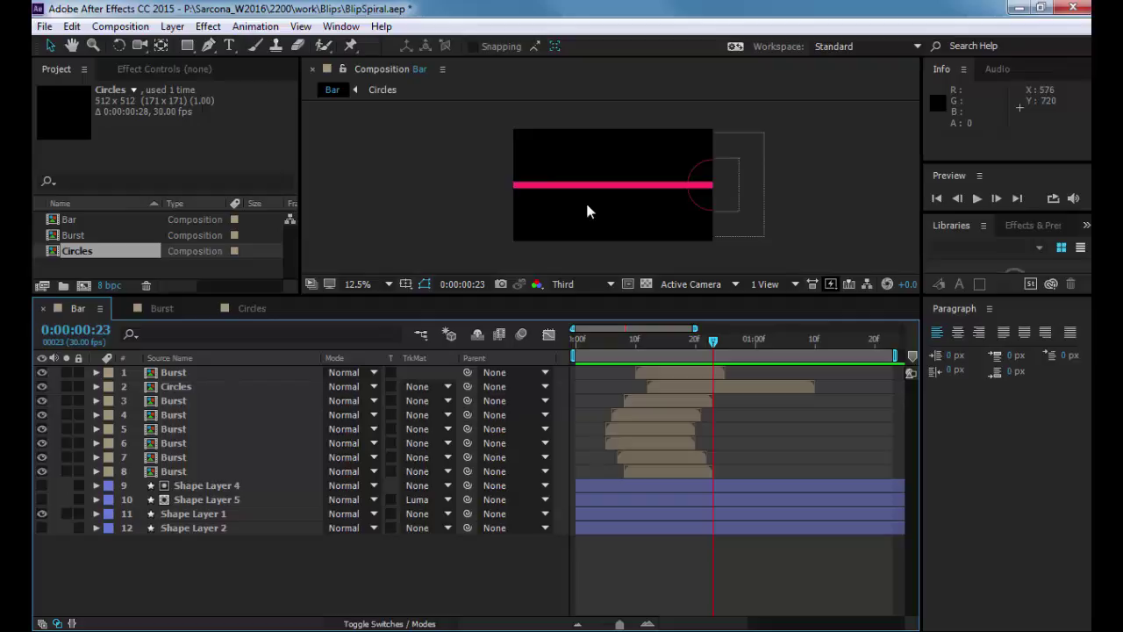
# Draw a wavy Pen tool path as a new shape layer across the bar, extending past both edges of the composition.
pyautogui.click(209, 46)
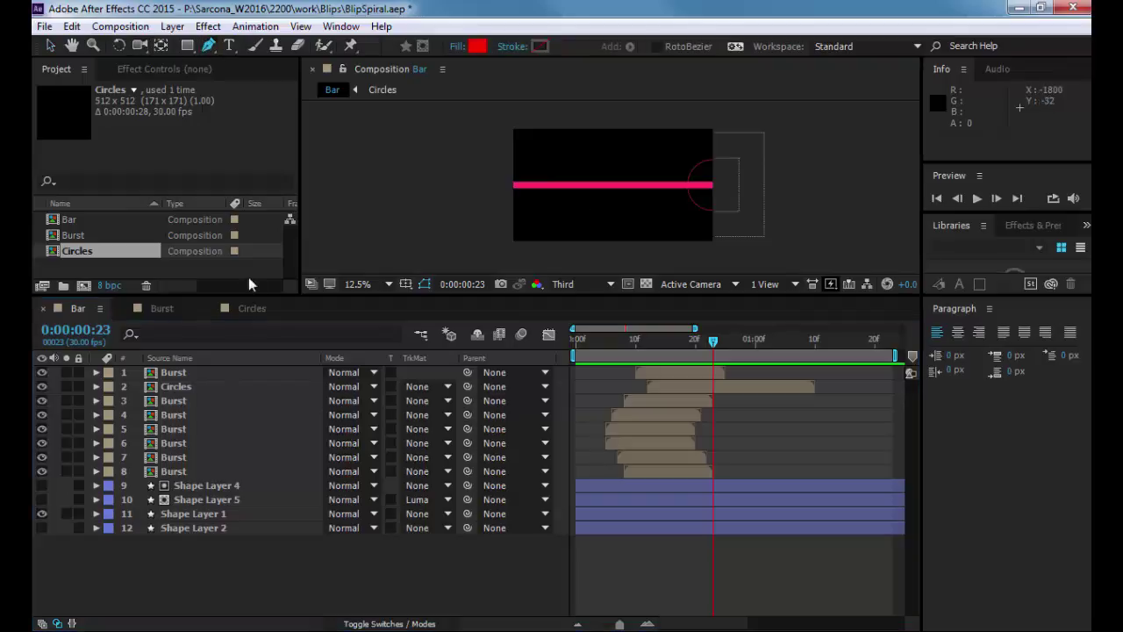
pyautogui.click(496, 198)
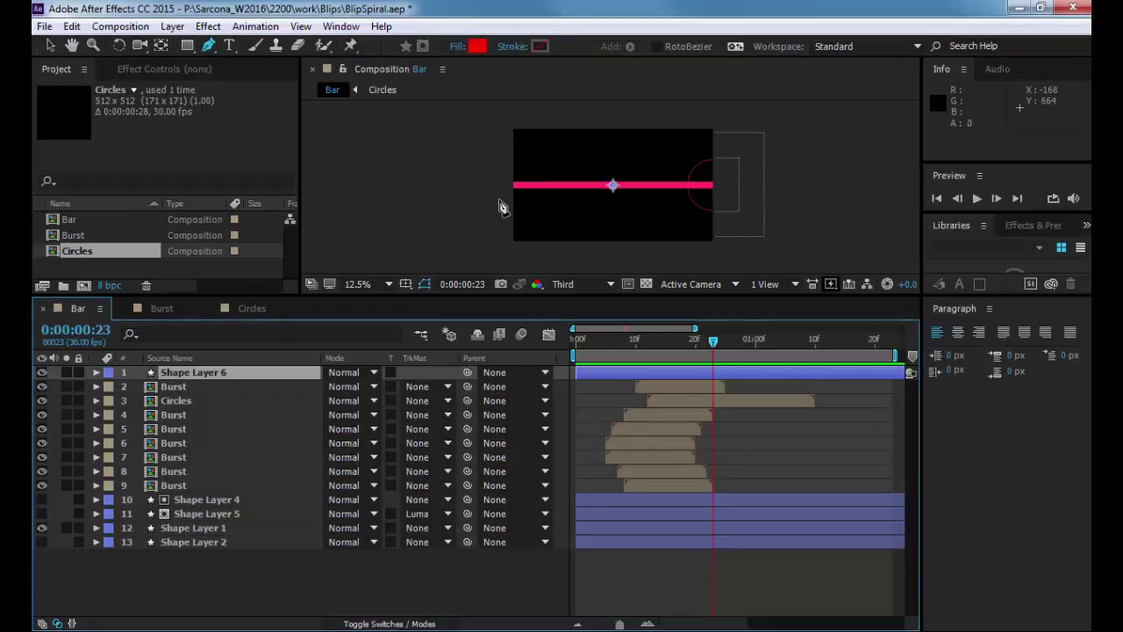
pyautogui.moveTo(525, 201); pyautogui.dragTo(595, 208)
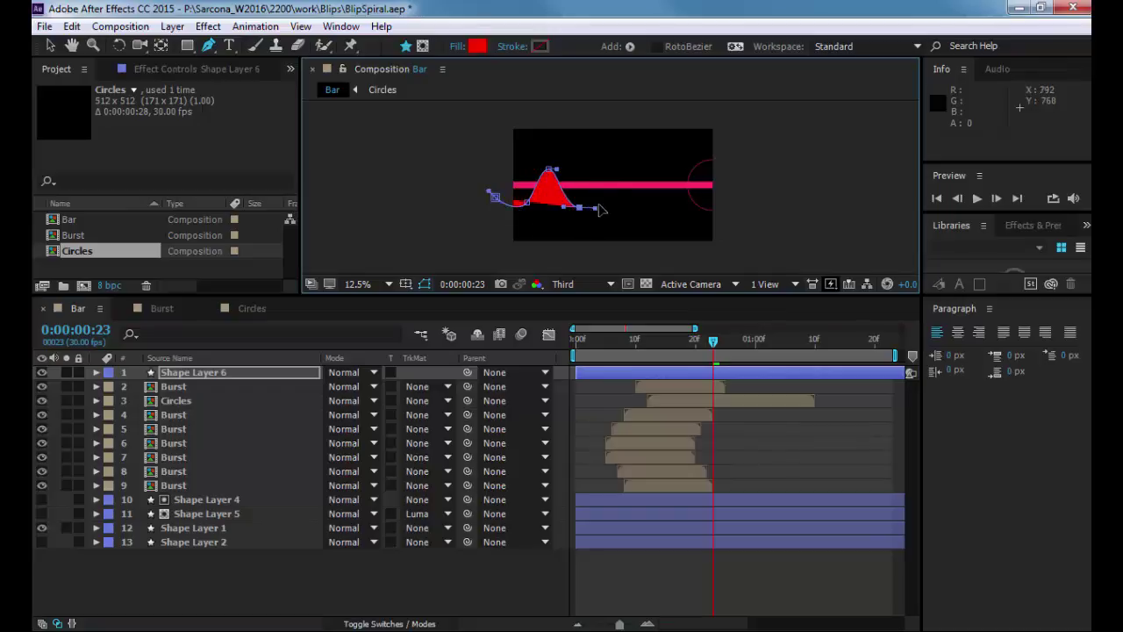
pyautogui.moveTo(609, 170); pyautogui.dragTo(654, 211)
pyautogui.moveTo(679, 170); pyautogui.dragTo(699, 171)
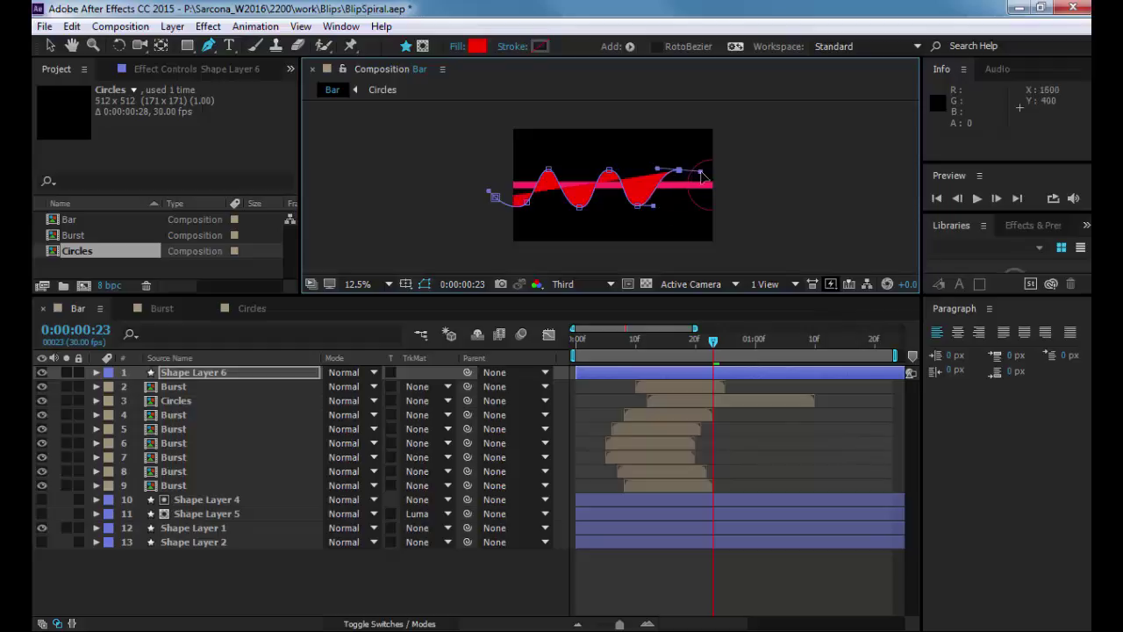
pyautogui.click(698, 209)
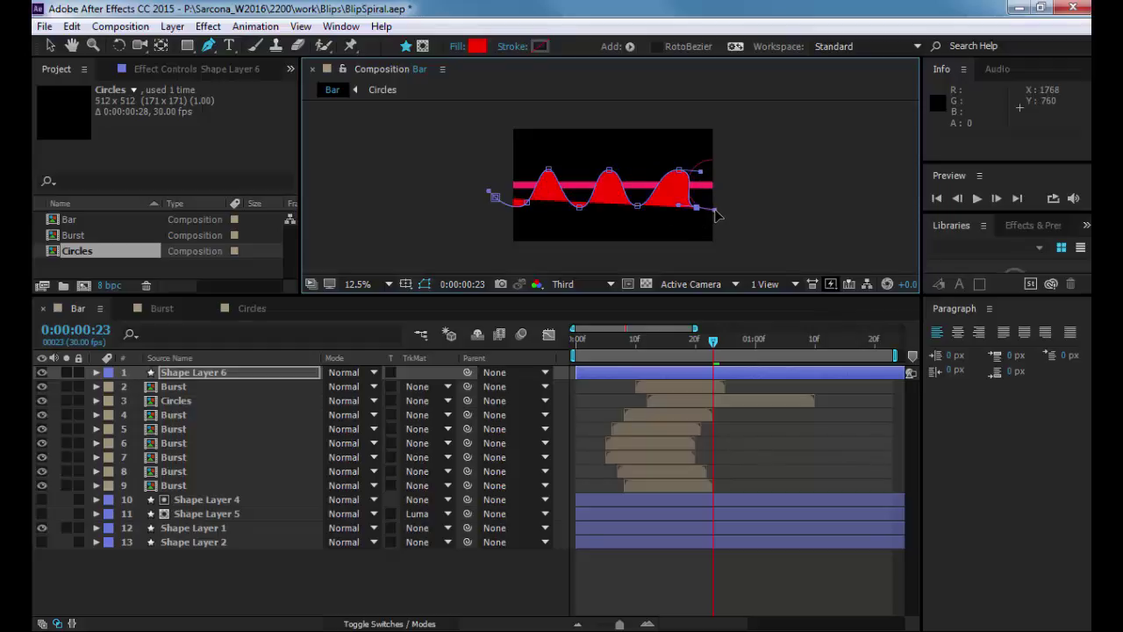
pyautogui.moveTo(735, 169); pyautogui.dragTo(750, 178)
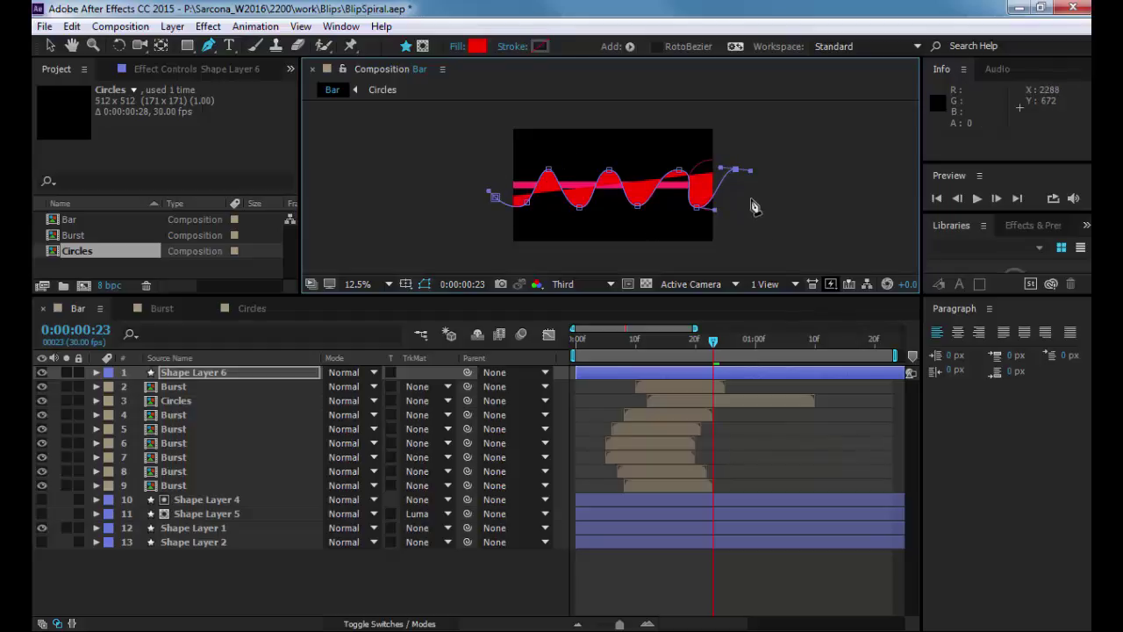
# Set the fill of the wavy path on Shape Layer 6 to None.
pyautogui.click(455, 47)
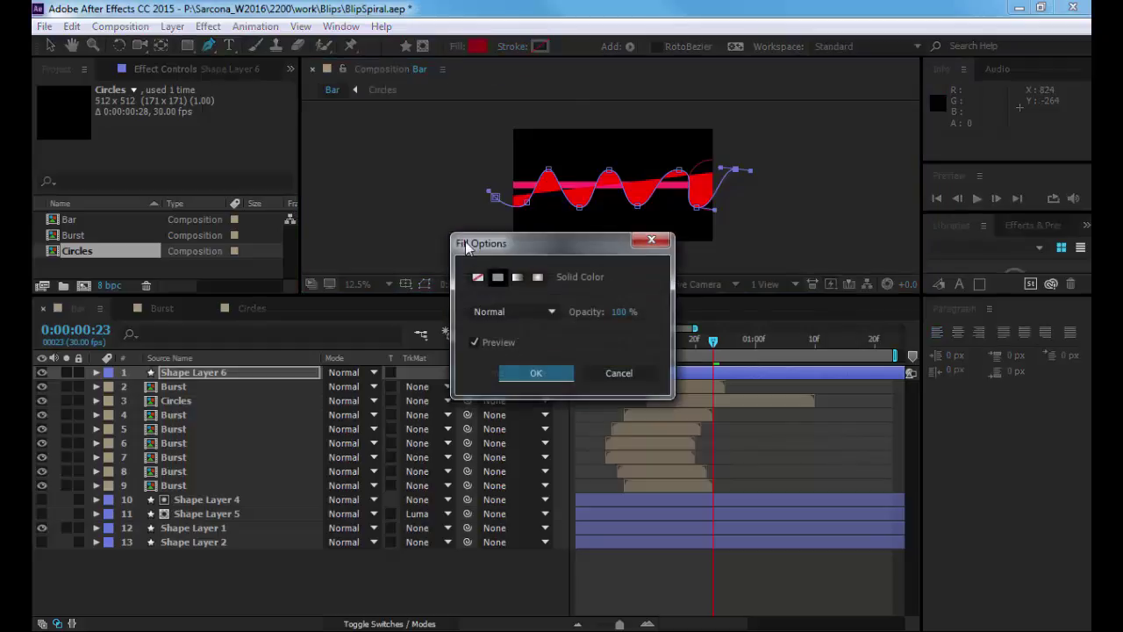
pyautogui.click(512, 373)
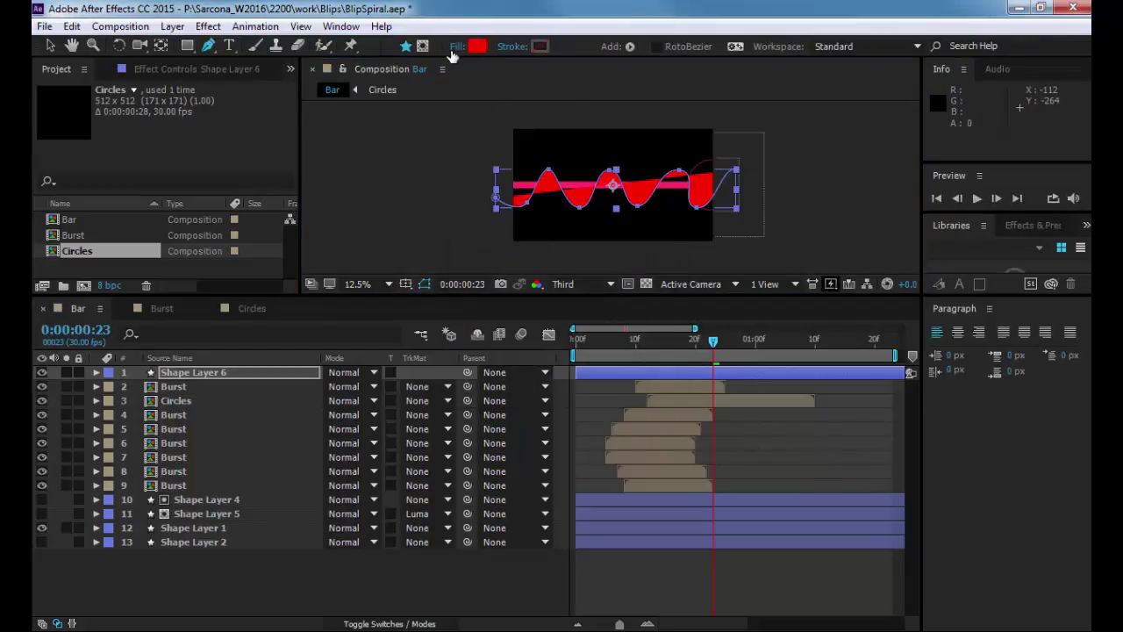
pyautogui.click(454, 48)
pyautogui.click(475, 275)
pyautogui.click(532, 372)
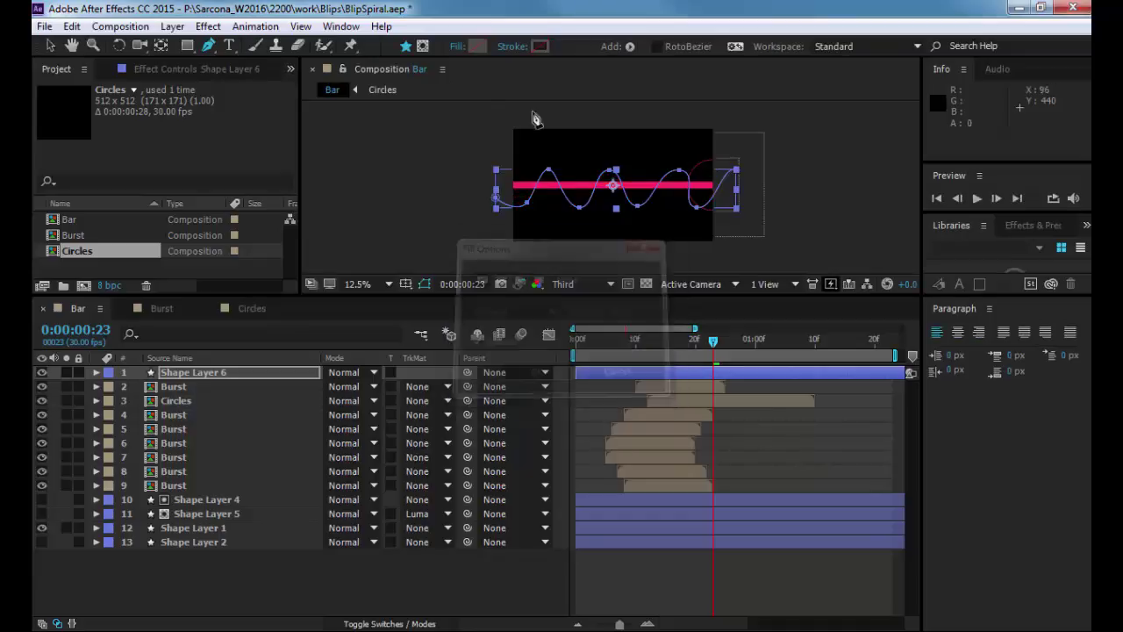
# Set the stroke of the wavy path on Shape Layer 6 to Solid Color.
pyautogui.click(513, 45)
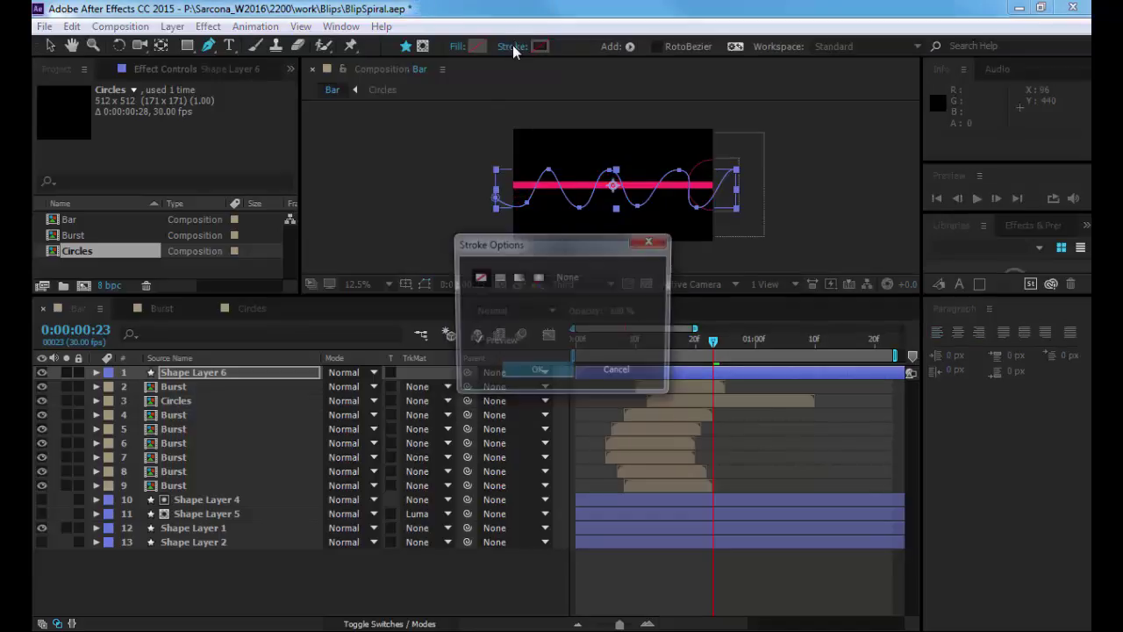
pyautogui.click(498, 278)
pyautogui.click(533, 373)
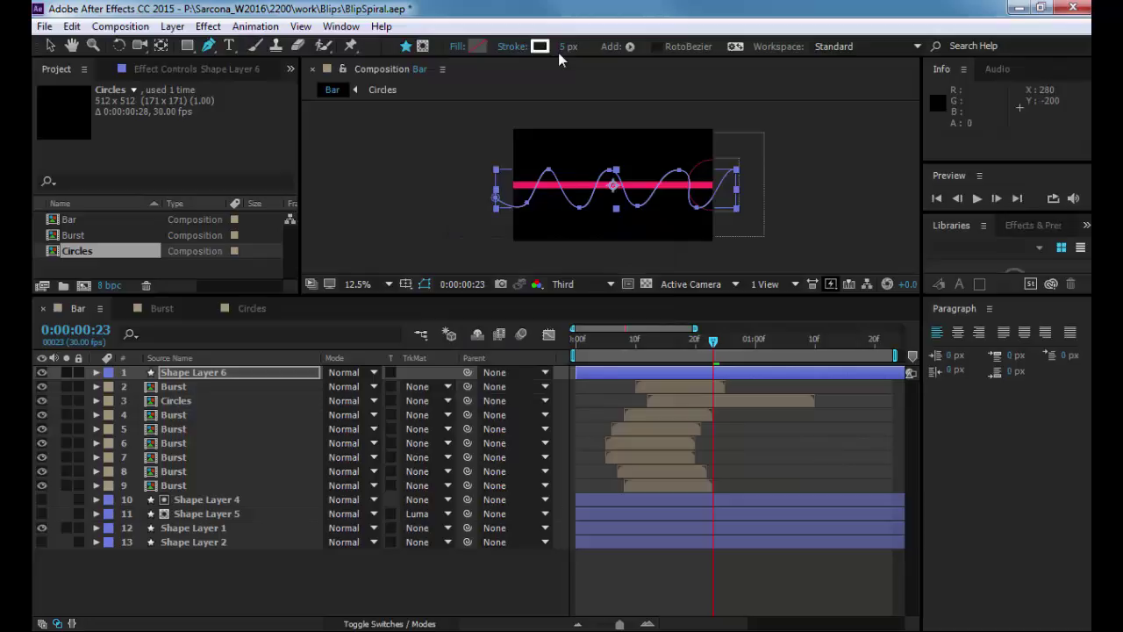
# Set the wavy path's stroke width to 103 px, raise its first two crests and make them rounder.
pyautogui.moveTo(560, 48); pyautogui.dragTo(653, 55)
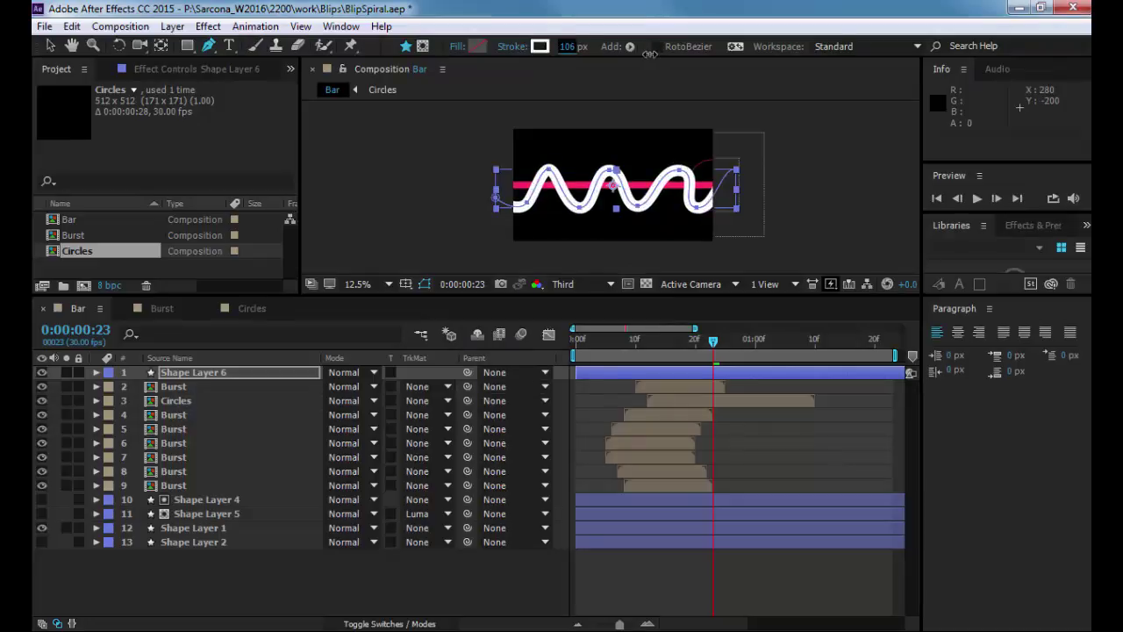
pyautogui.press('.')
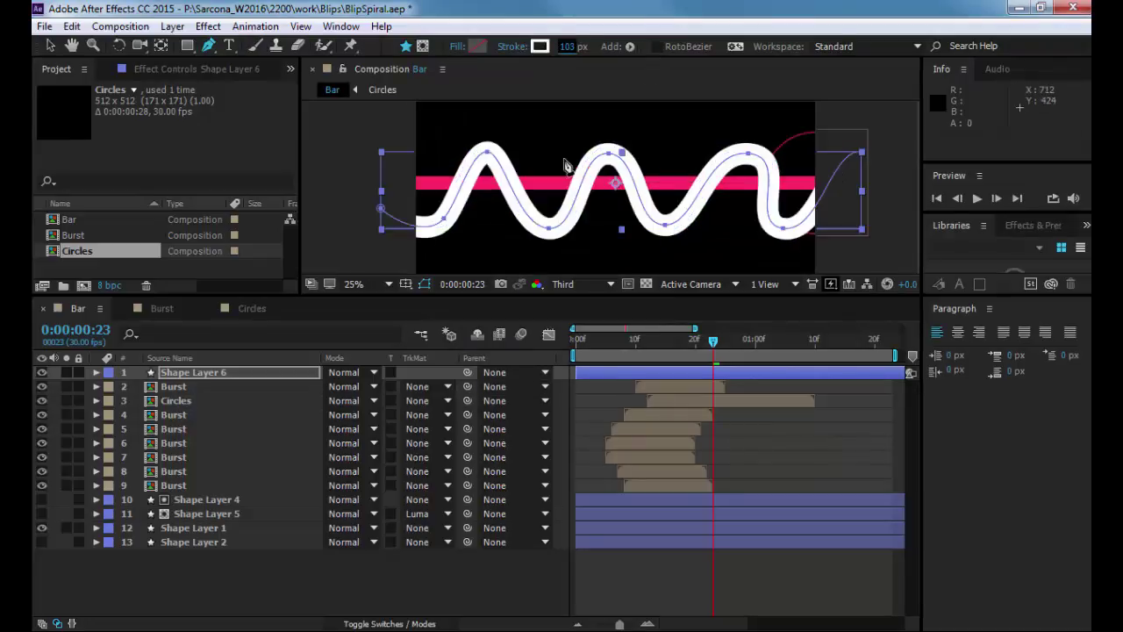
pyautogui.press('v')
pyautogui.click(489, 155)
pyautogui.moveTo(489, 155); pyautogui.dragTo(527, 131)
pyautogui.moveTo(608, 155); pyautogui.dragTo(655, 148)
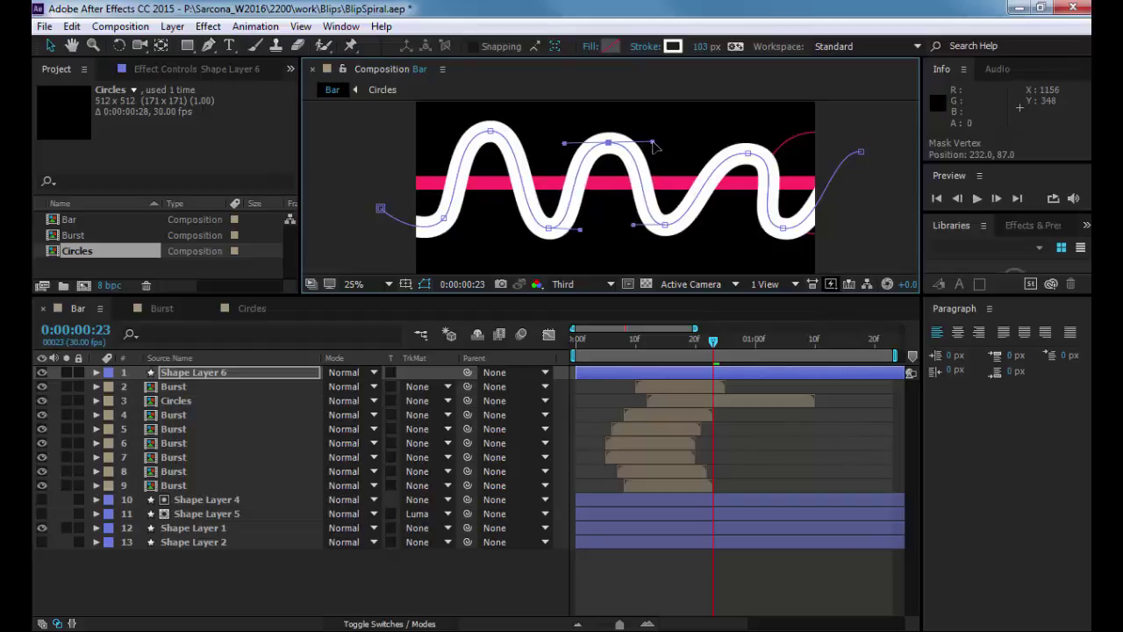
# Round out the third crest of the wavy path, and shift and widen the last trough beside it.
pyautogui.click(748, 156)
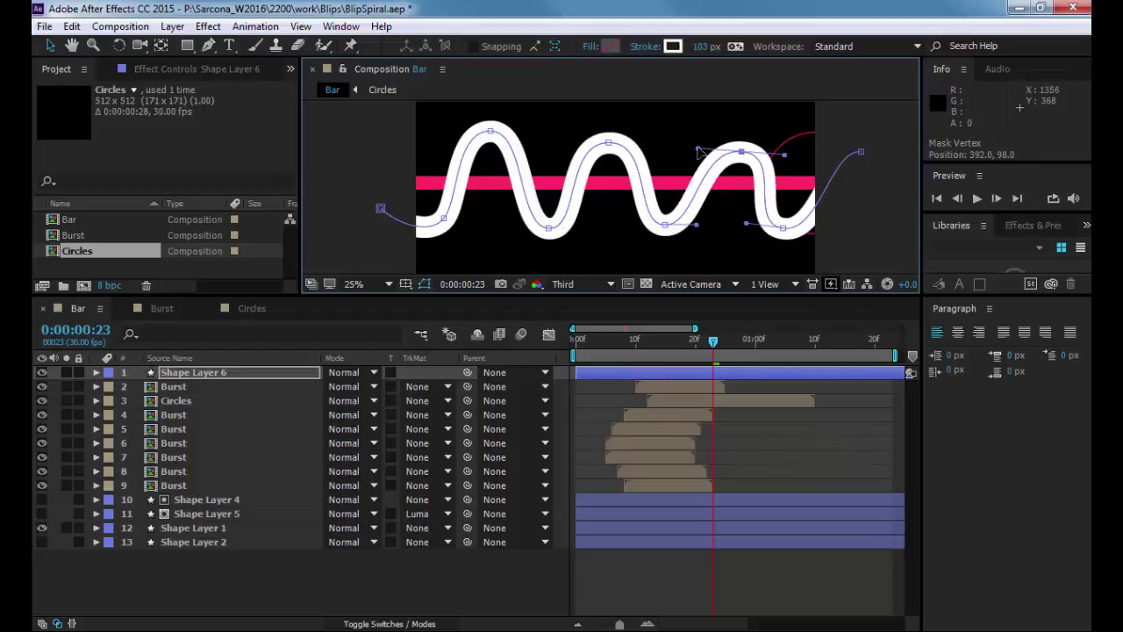
pyautogui.moveTo(698, 150); pyautogui.dragTo(673, 154)
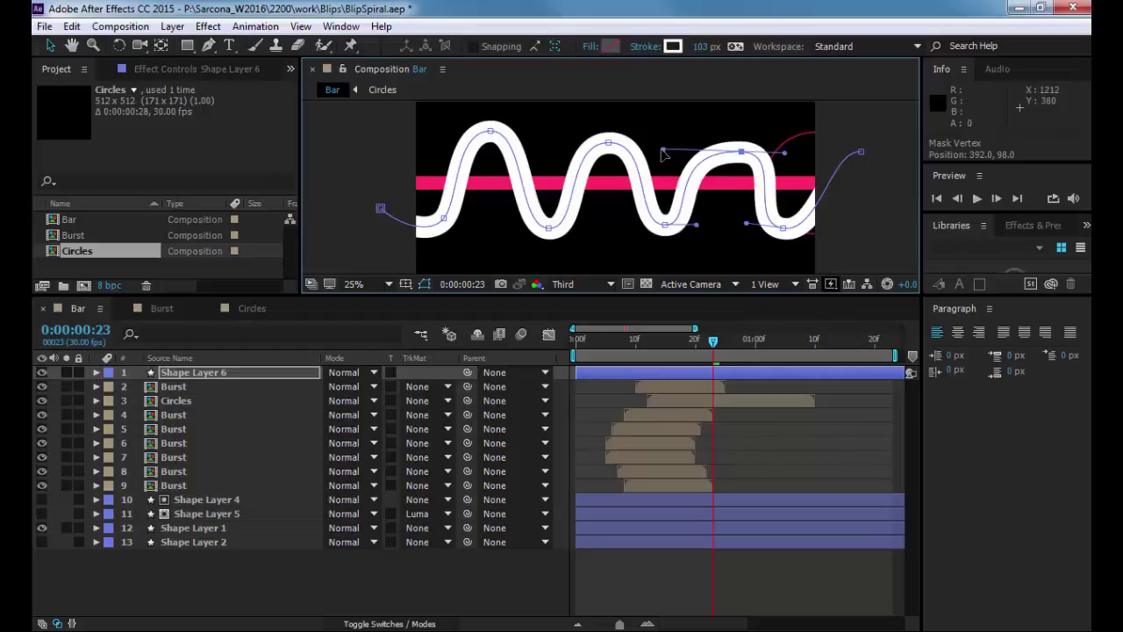
pyautogui.moveTo(683, 153); pyautogui.dragTo(691, 154)
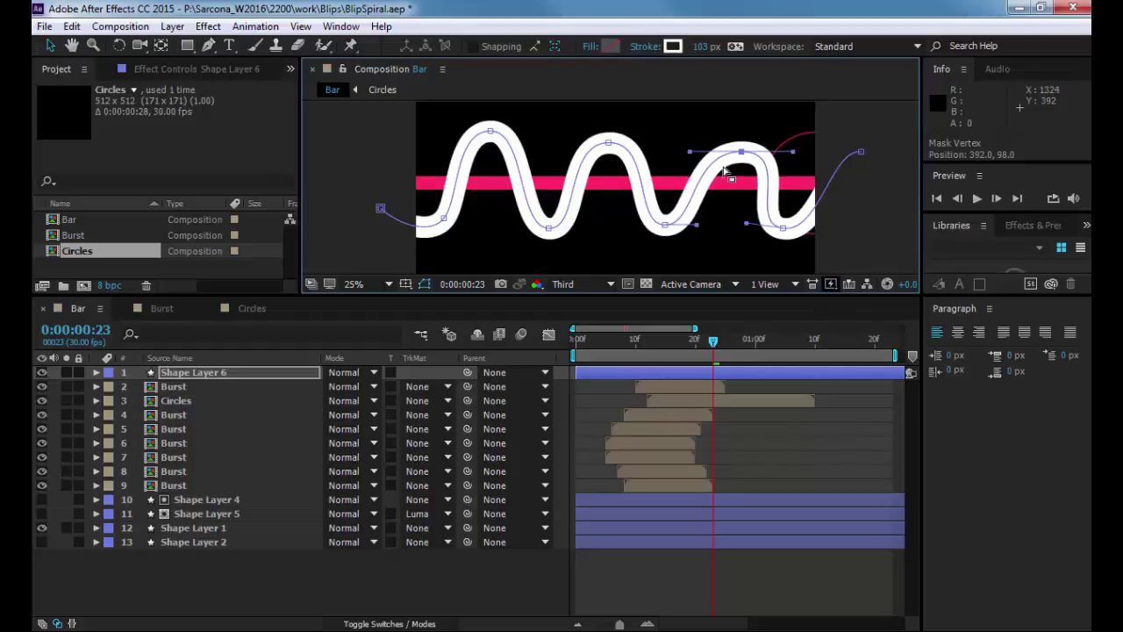
pyautogui.moveTo(787, 231); pyautogui.dragTo(802, 231)
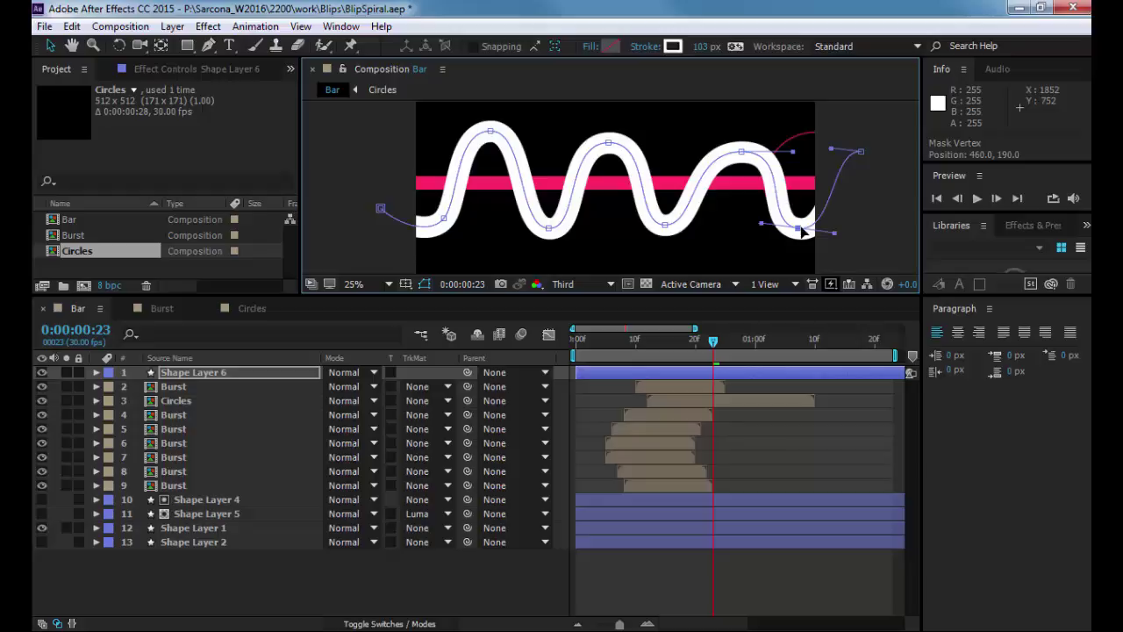
pyautogui.moveTo(762, 226); pyautogui.dragTo(708, 224)
# Even out the wave by widening the first full trough, leveling the first crest with the second, and shifting the middle trough.
pyautogui.click(664, 225)
pyautogui.click(550, 229)
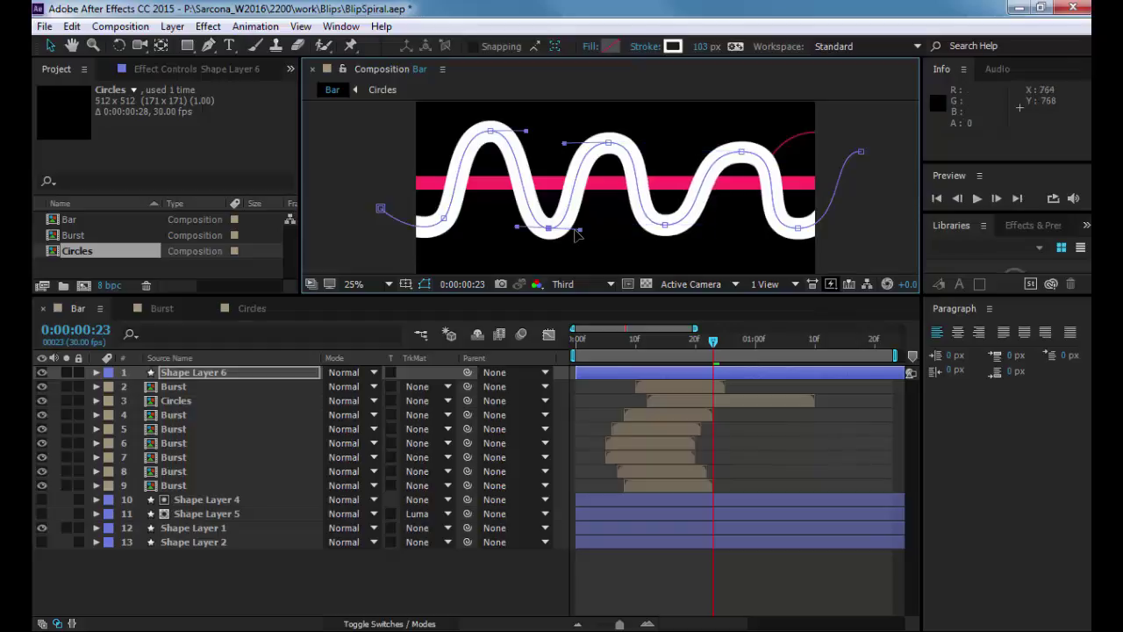
pyautogui.moveTo(579, 231); pyautogui.dragTo(591, 229)
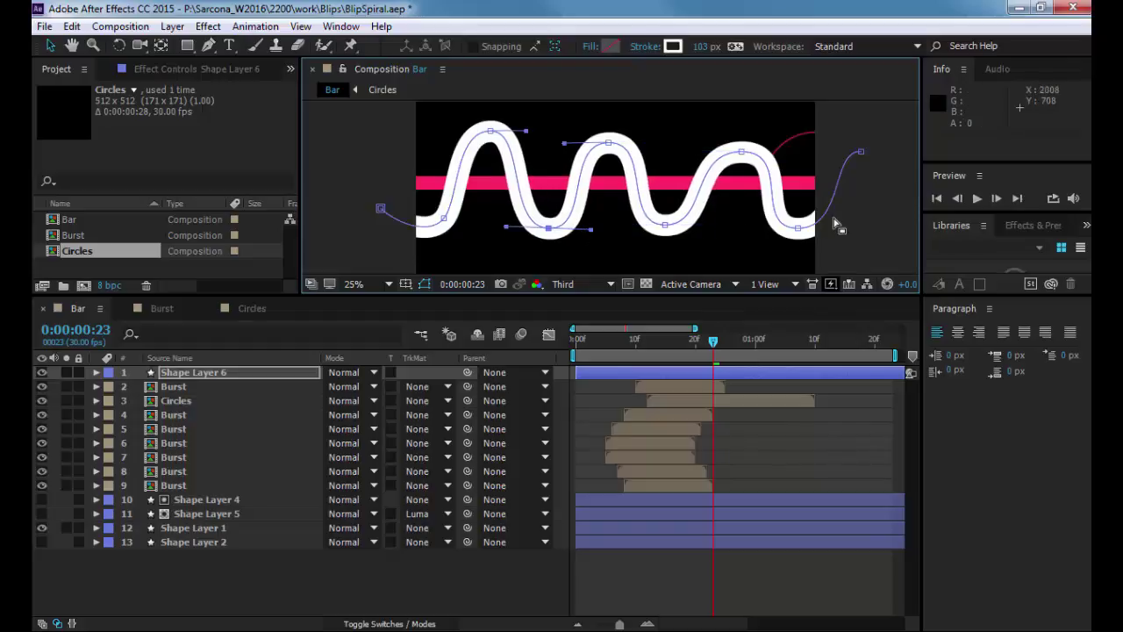
pyautogui.moveTo(490, 130); pyautogui.dragTo(479, 142)
pyautogui.moveTo(667, 226); pyautogui.dragTo(676, 230)
pyautogui.click(877, 226)
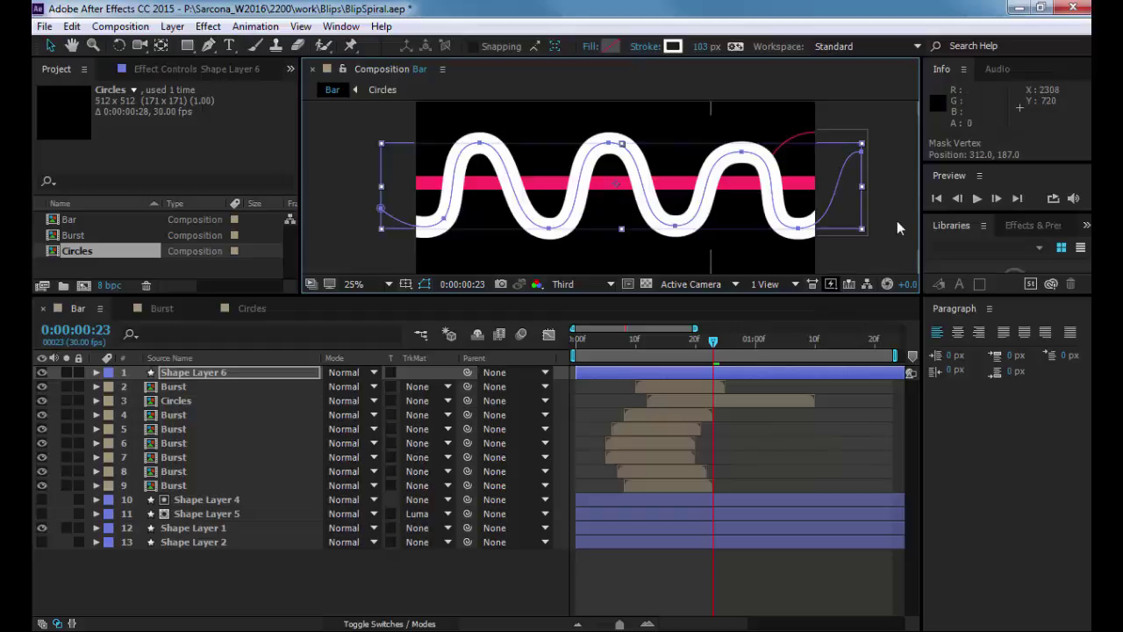
pyautogui.hotkey('ctrl', 'Down')
pyautogui.press(',')
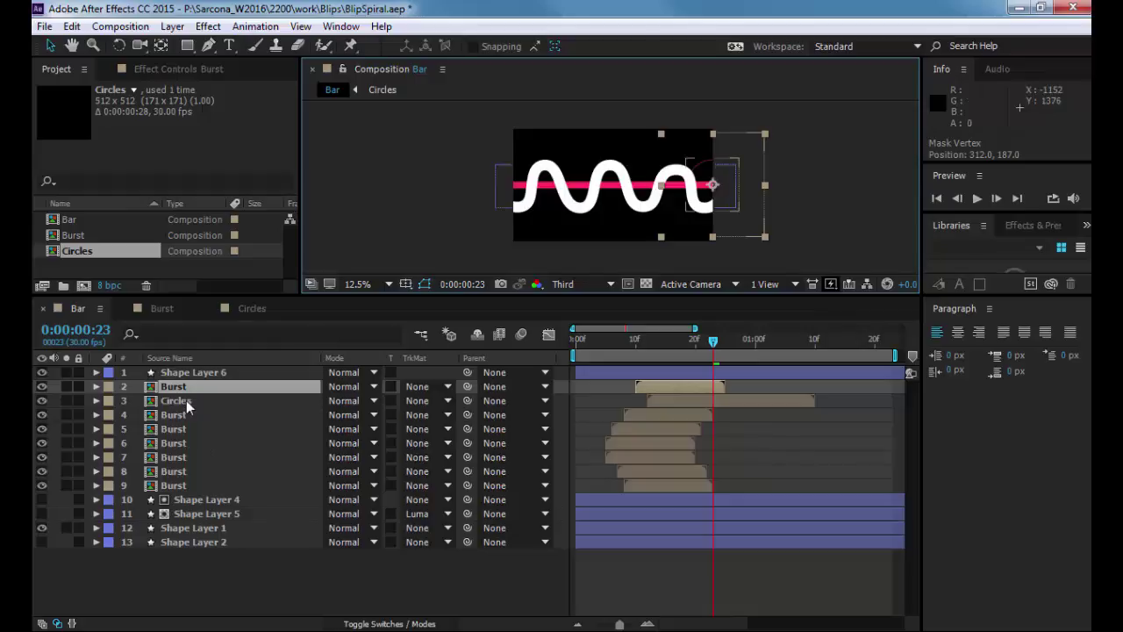
# Add Trim Paths to the contents of Shape Layer 6 and show its properties.
pyautogui.click(188, 373)
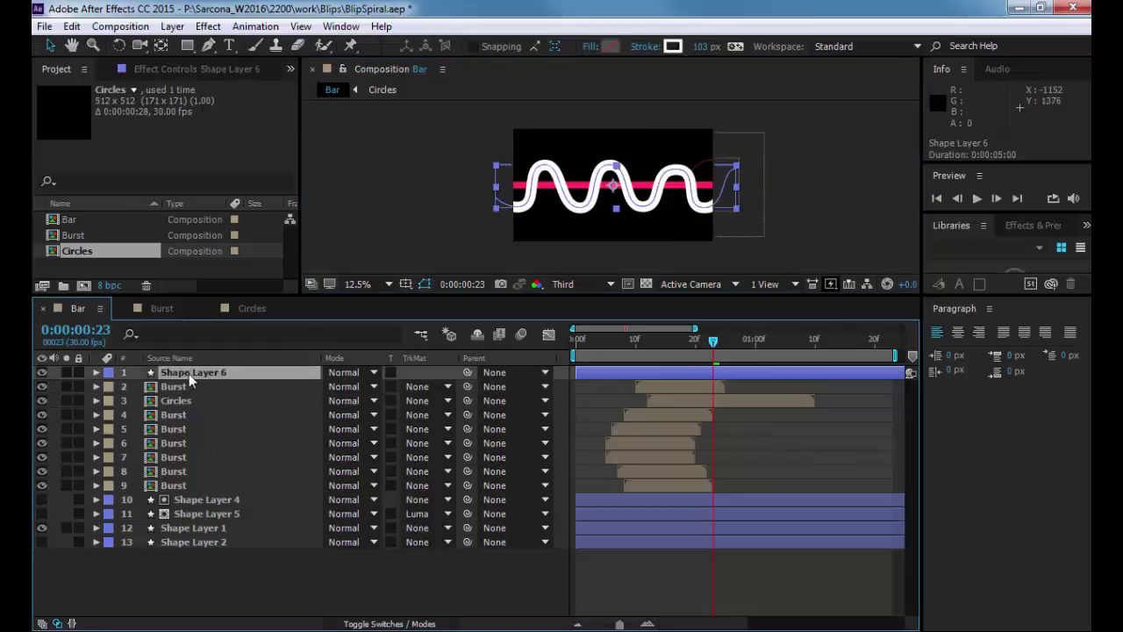
pyautogui.click(96, 372)
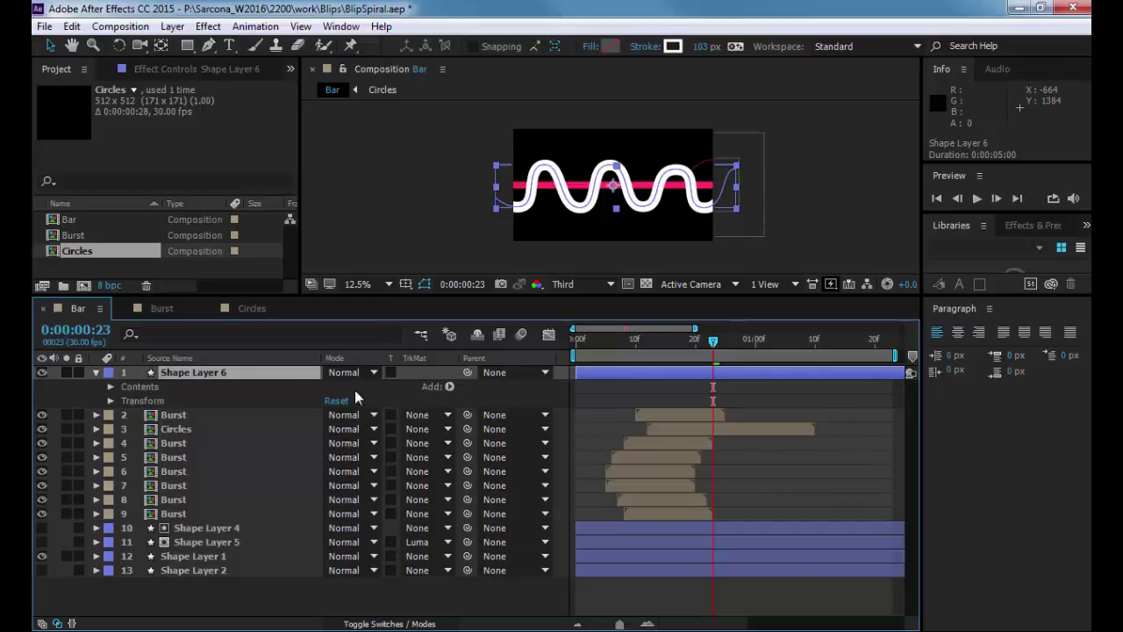
pyautogui.click(450, 385)
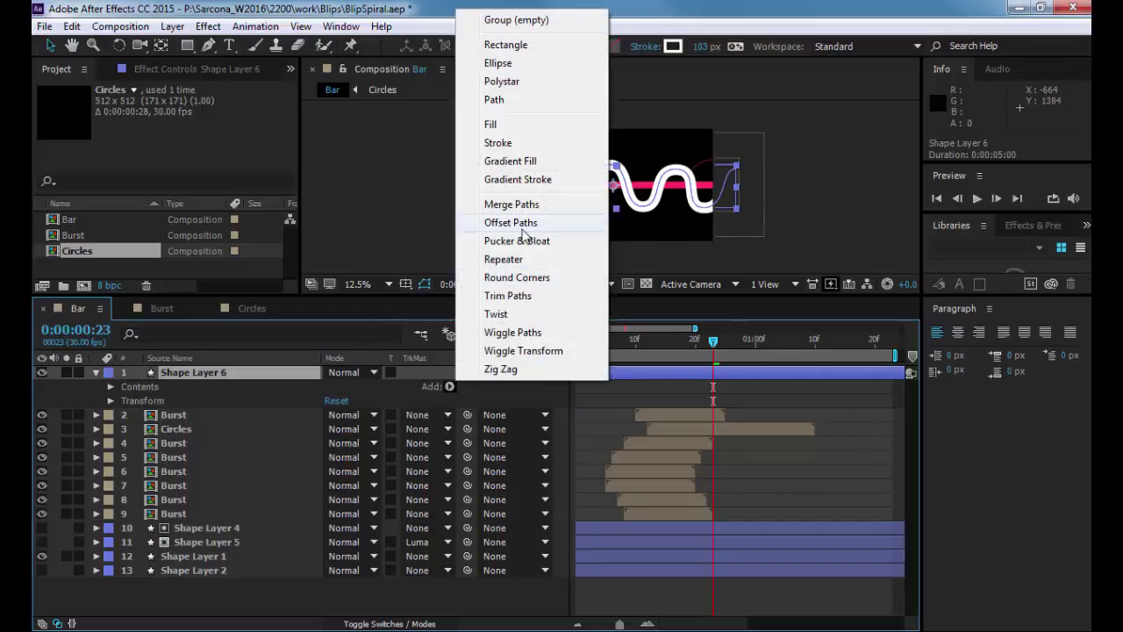
pyautogui.click(529, 298)
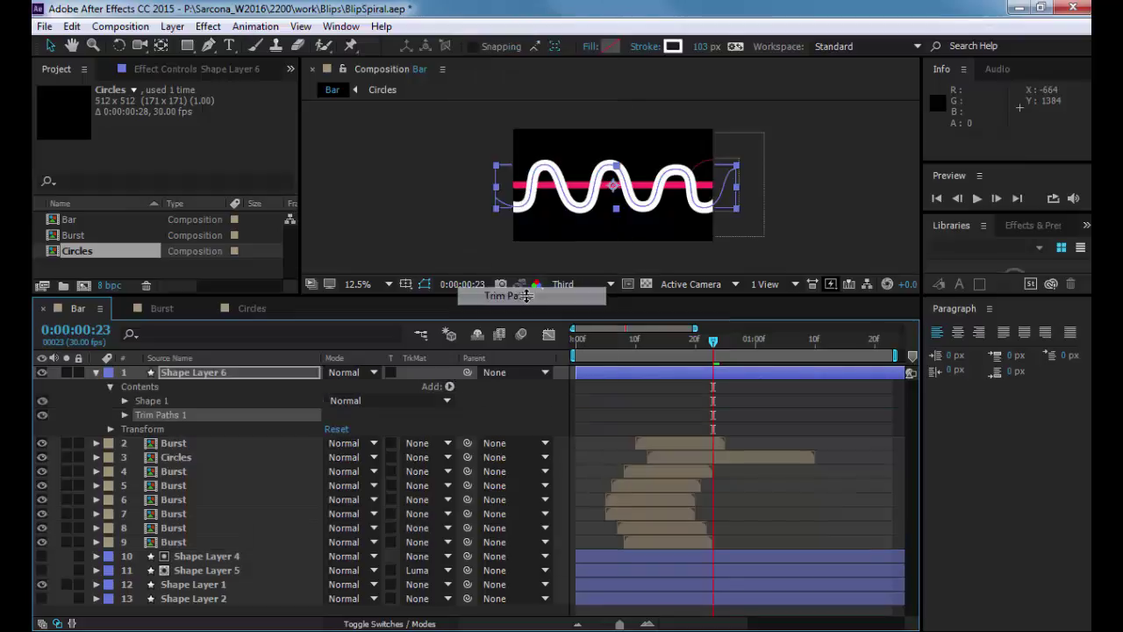
pyautogui.click(124, 415)
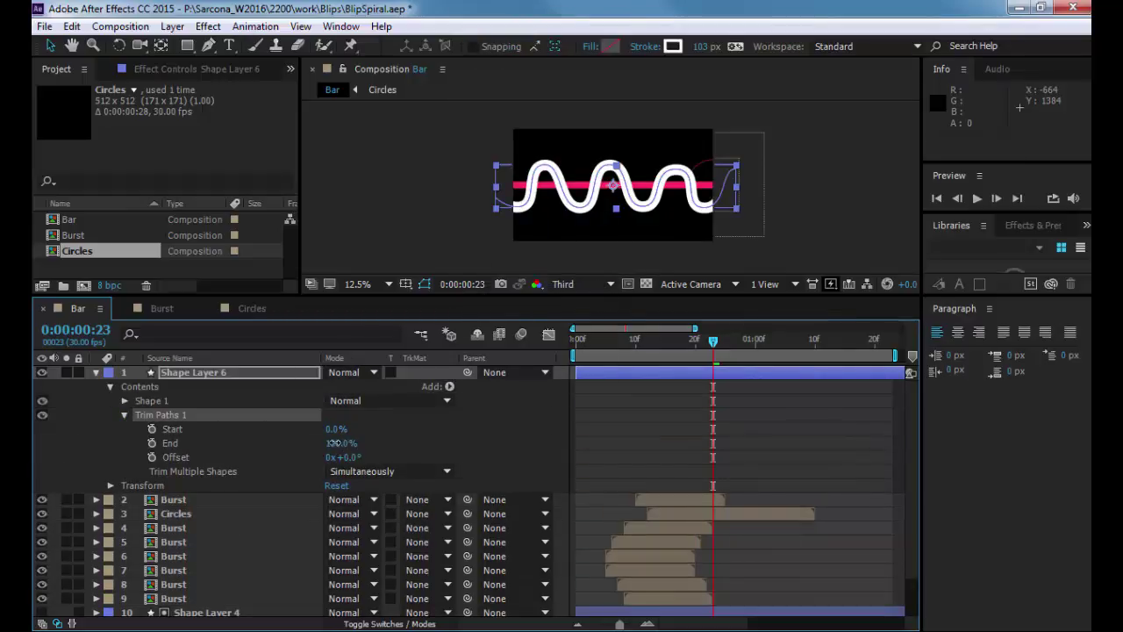
# Set the Trim Paths Start to 100% and keyframe it at 0:00:00:23.
pyautogui.moveTo(333, 442)
pyautogui.mouseDown()
pyautogui.moveTo(255, 447)
pyautogui.moveTo(344, 446)
pyautogui.moveTo(332, 448)
pyautogui.mouseUp()
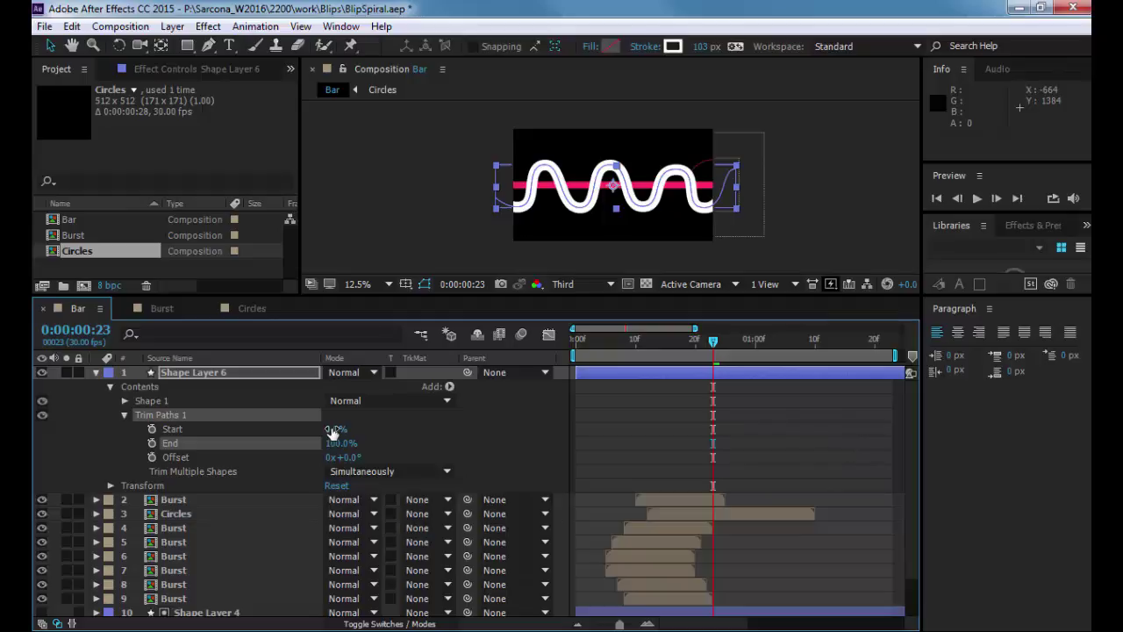
pyautogui.click(330, 430)
pyautogui.moveTo(312, 428)
pyautogui.mouseDown()
pyautogui.moveTo(393, 425)
pyautogui.moveTo(298, 427)
pyautogui.moveTo(381, 425)
pyautogui.mouseUp()
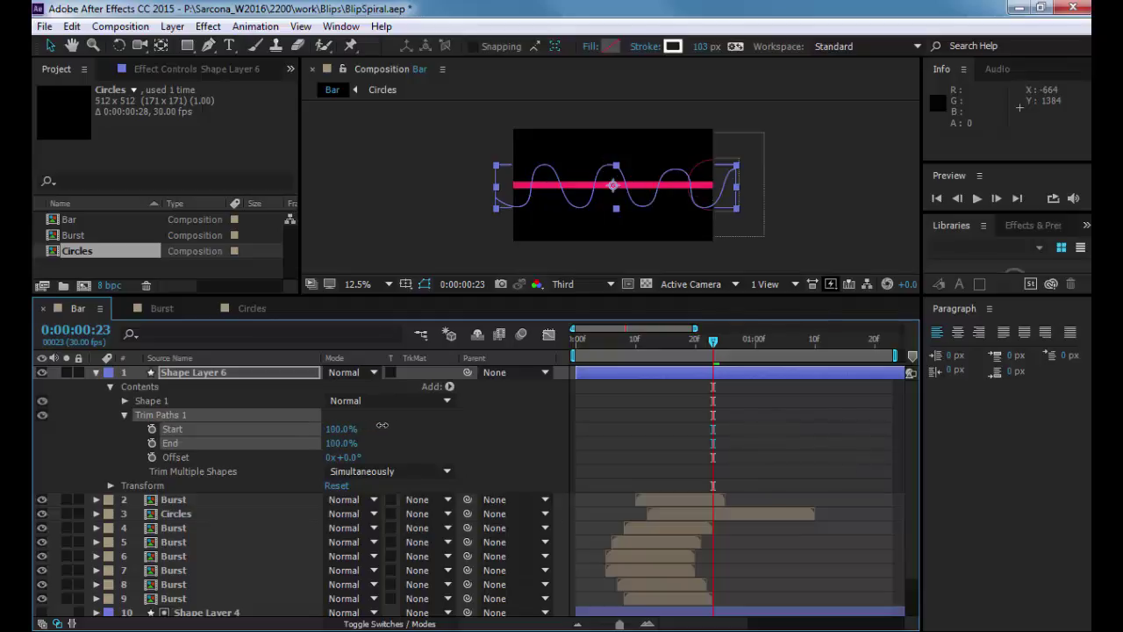
pyautogui.click(192, 428)
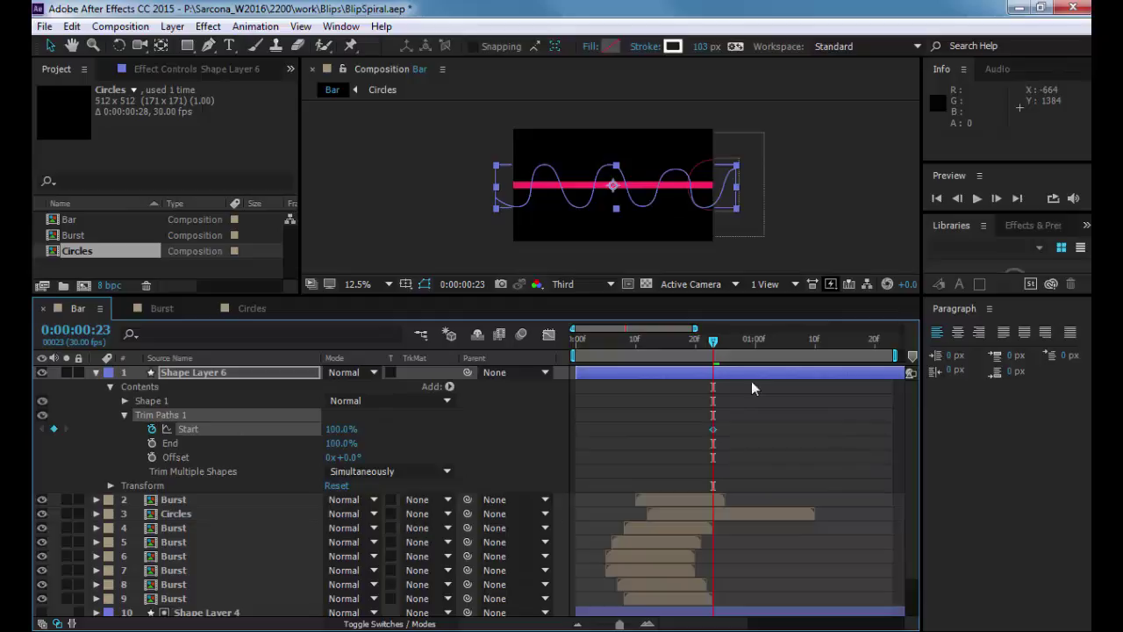
# Add a Trim Paths Start keyframe of 0% at 0:00:01:00.
pyautogui.click(722, 351)
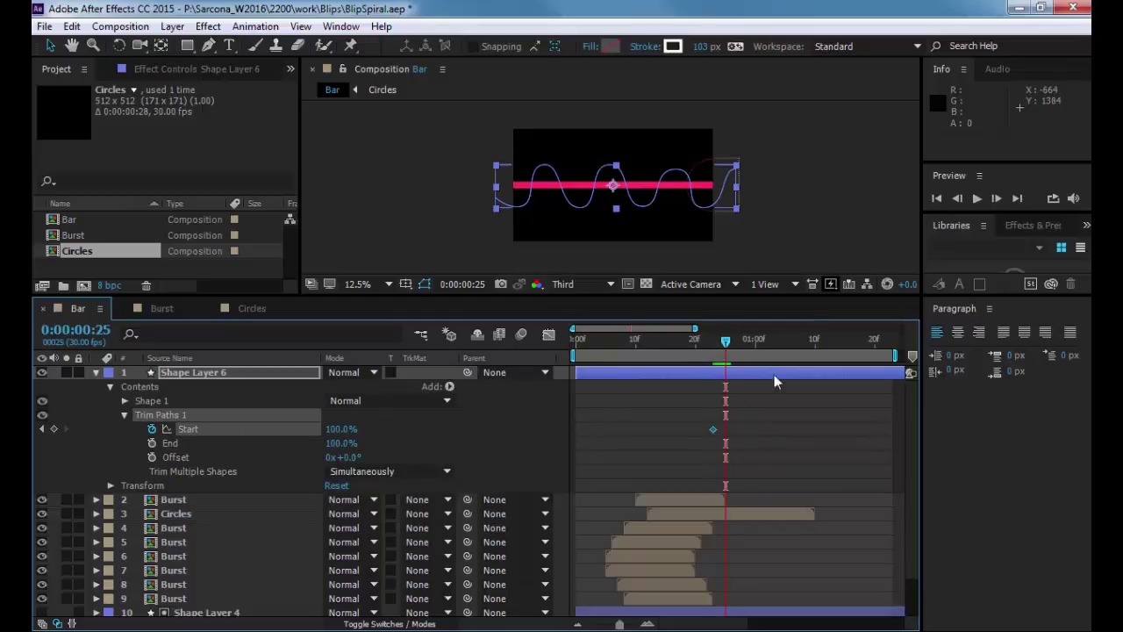
pyautogui.moveTo(732, 348); pyautogui.dragTo(752, 342)
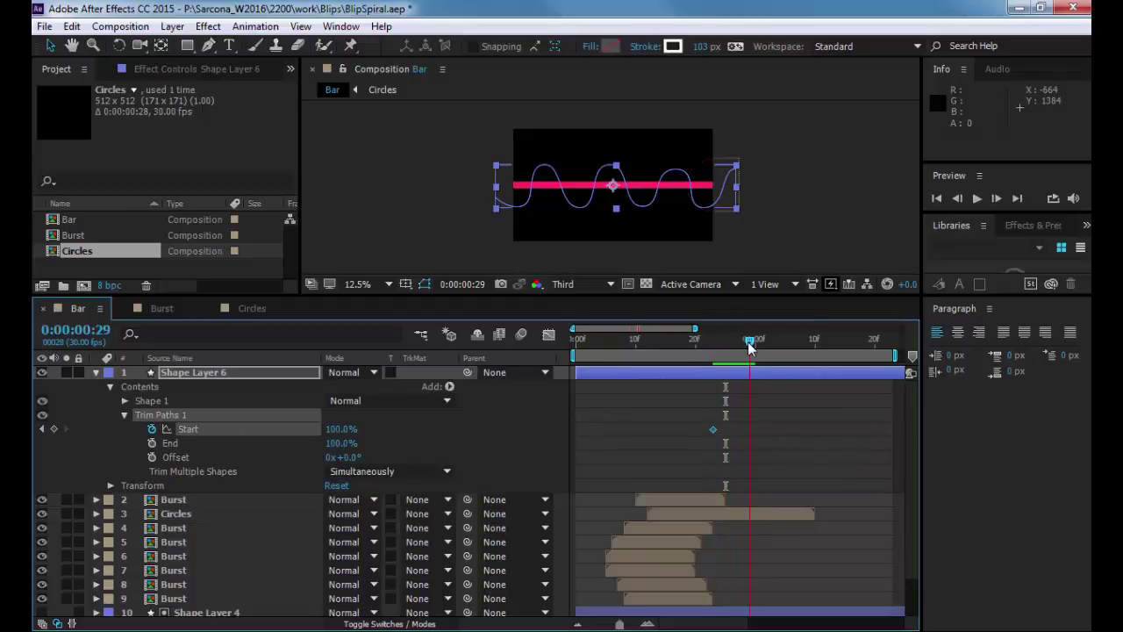
pyautogui.click(342, 428)
pyautogui.write('0')
pyautogui.press('Return')
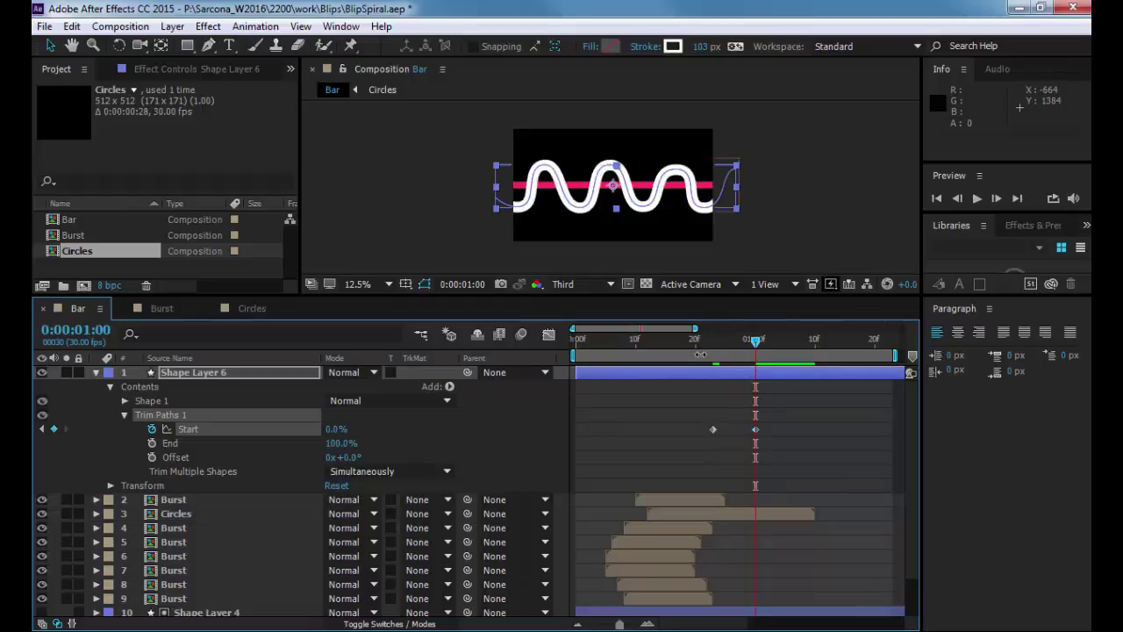
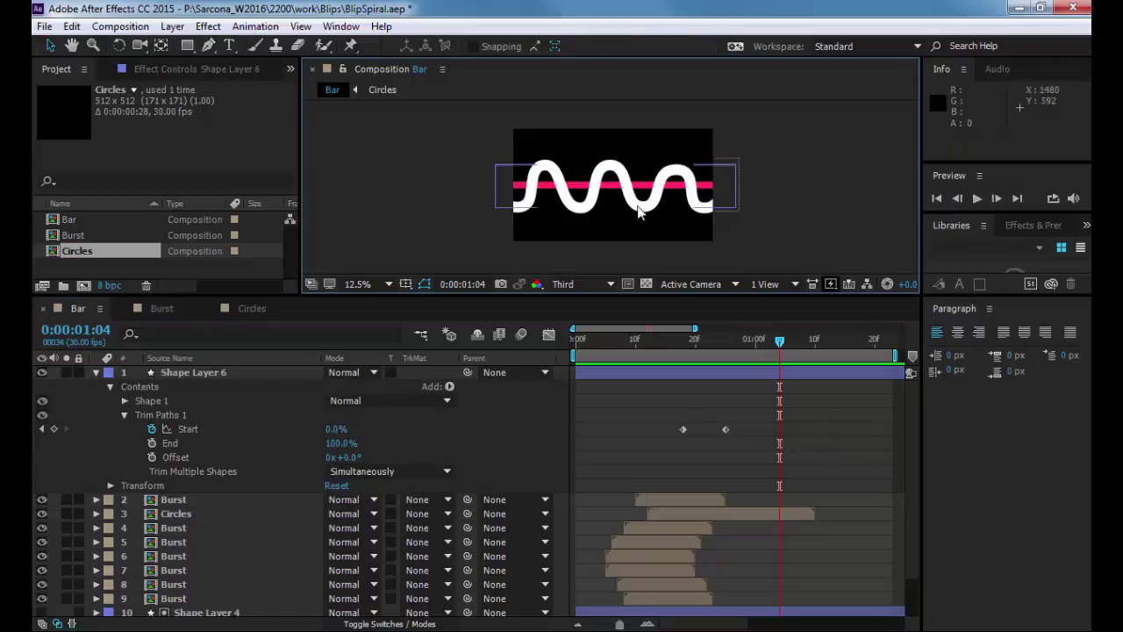
# Move the whole wavy path of Shape Layer 6 about 128 px to the left using free transform.
pyautogui.click(639, 207)
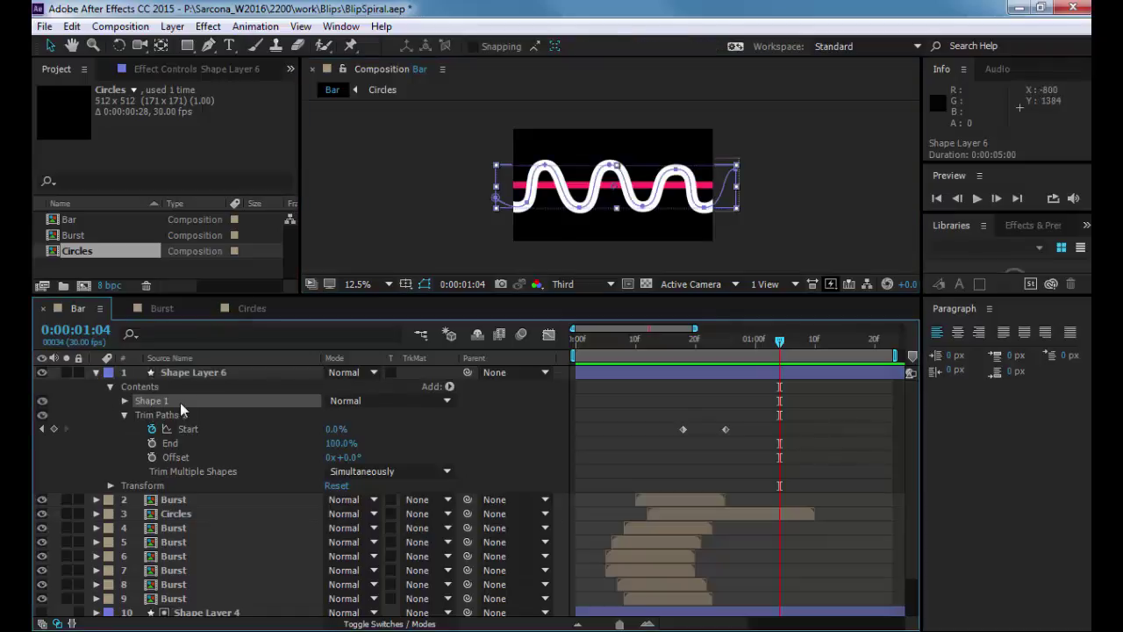
pyautogui.click(732, 170)
pyautogui.moveTo(731, 171); pyautogui.dragTo(726, 175)
pyautogui.doubleClick(739, 174)
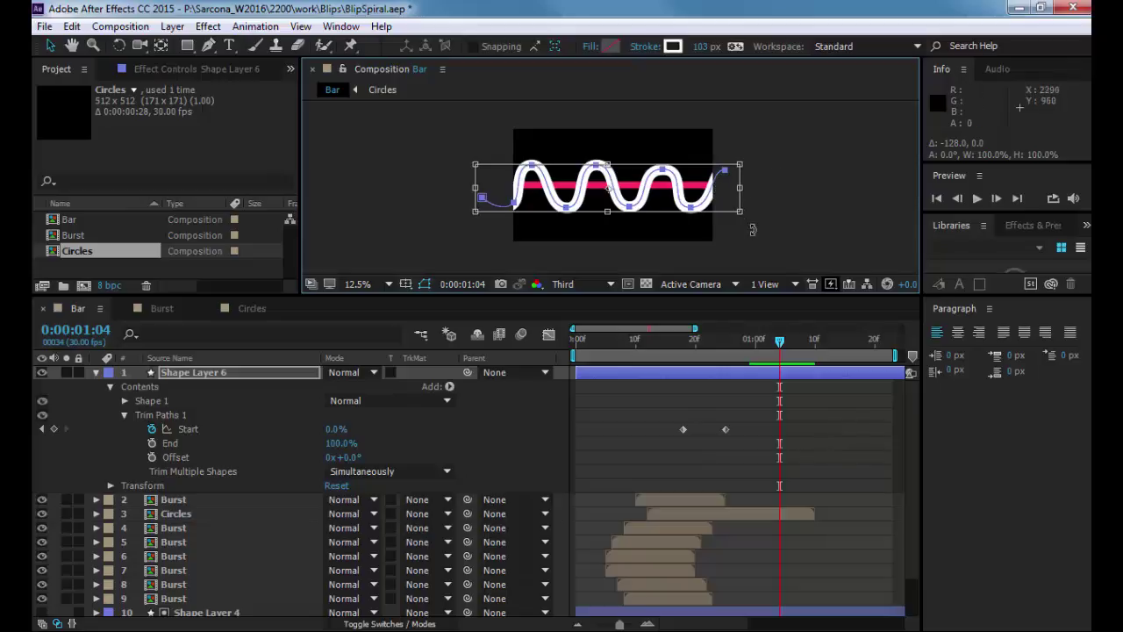
pyautogui.press('Return')
# Preview the Bar composition from the start to check how the wavy line draws on.
pyautogui.moveTo(687, 348); pyautogui.dragTo(555, 351)
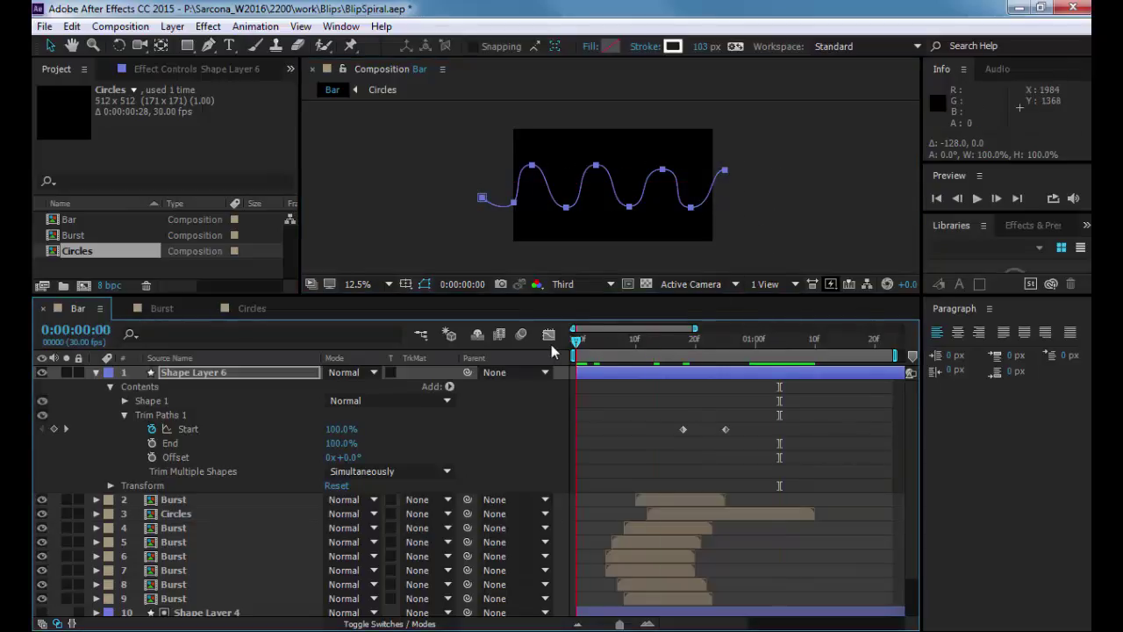
pyautogui.press('space')
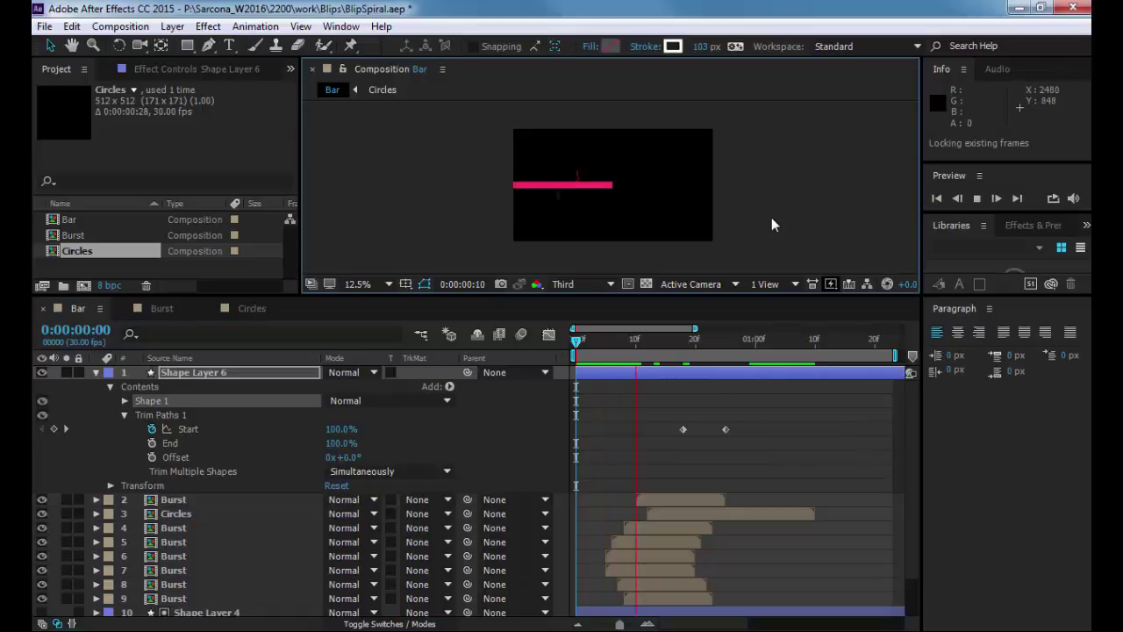
pyautogui.press('space')
pyautogui.press('space')
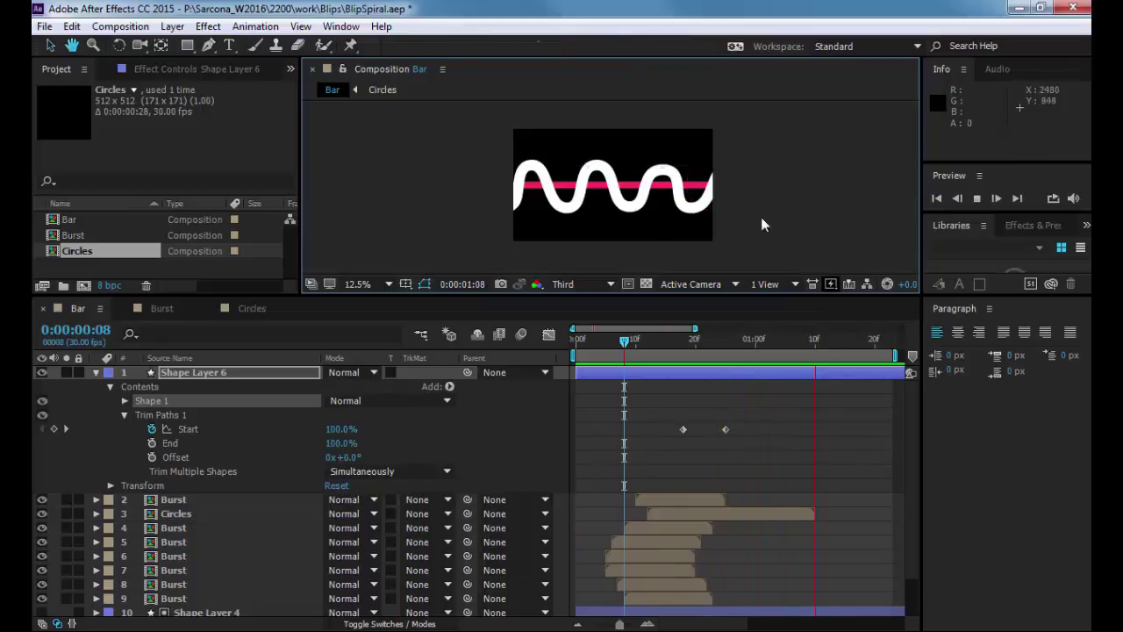
pyautogui.press('space')
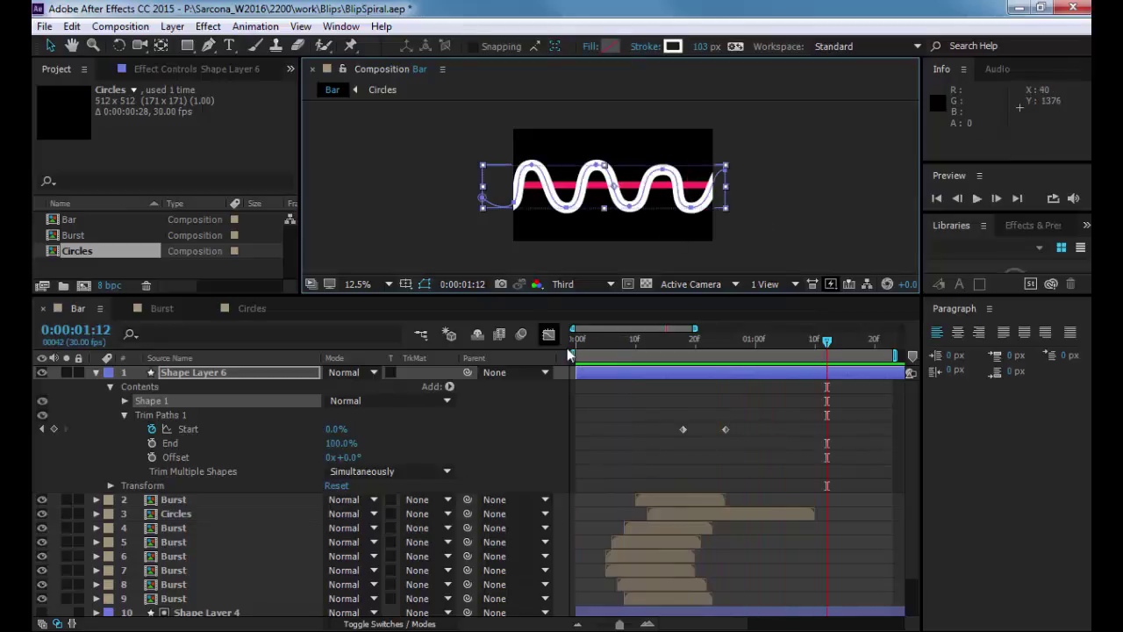
# Apply Easy Ease to both Trim Paths Start keyframes of Shape Layer 6.
pyautogui.moveTo(739, 422)
pyautogui.mouseDown()
pyautogui.moveTo(669, 436)
pyautogui.moveTo(739, 432)
pyautogui.moveTo(724, 430)
pyautogui.mouseUp()
pyautogui.click(548, 335)
pyautogui.click(550, 336)
pyautogui.rightClick(724, 430)
pyautogui.moveTo(795, 418)
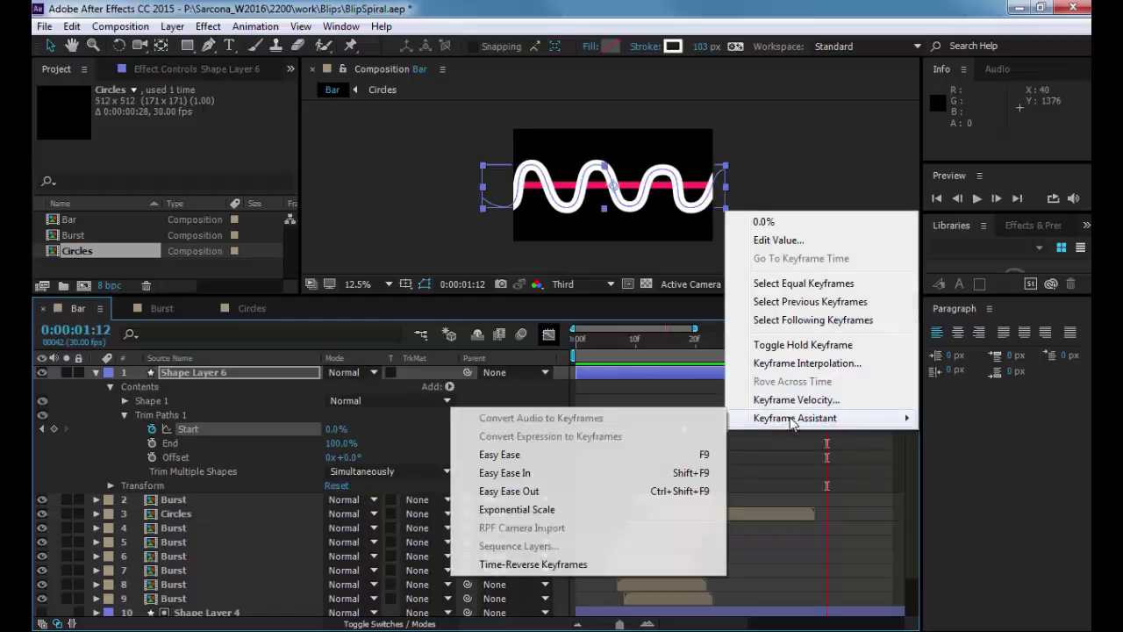
pyautogui.click(622, 455)
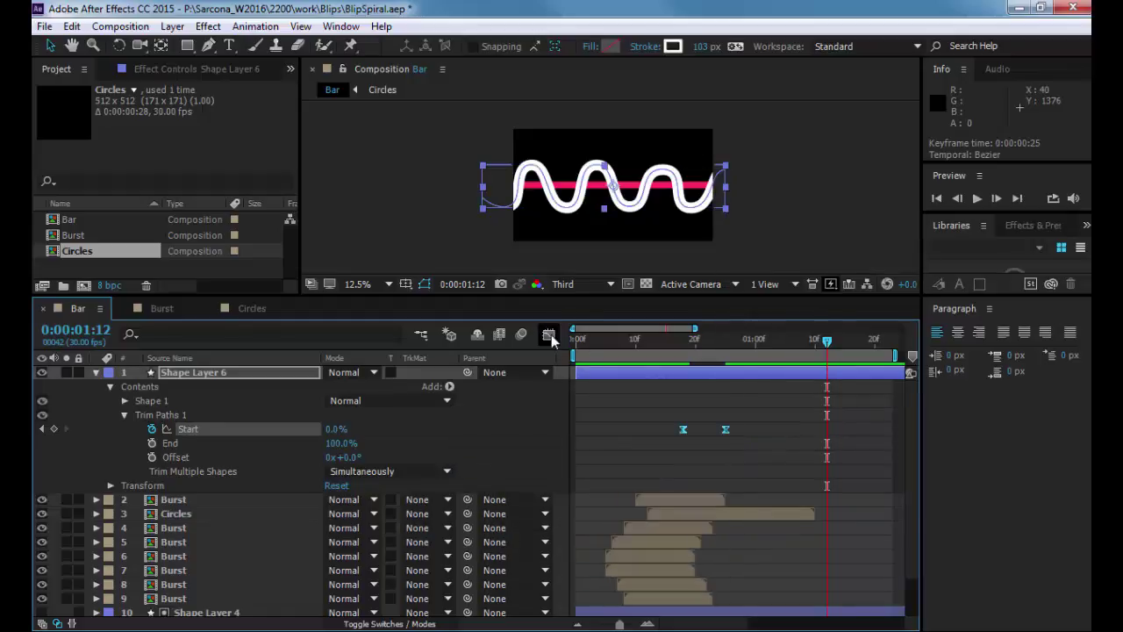
# Reshape the Start speed graph to peak right after the first keyframe and ease gradually into the last, and preview the animation.
pyautogui.click(549, 335)
pyautogui.moveTo(681, 367); pyautogui.dragTo(785, 402)
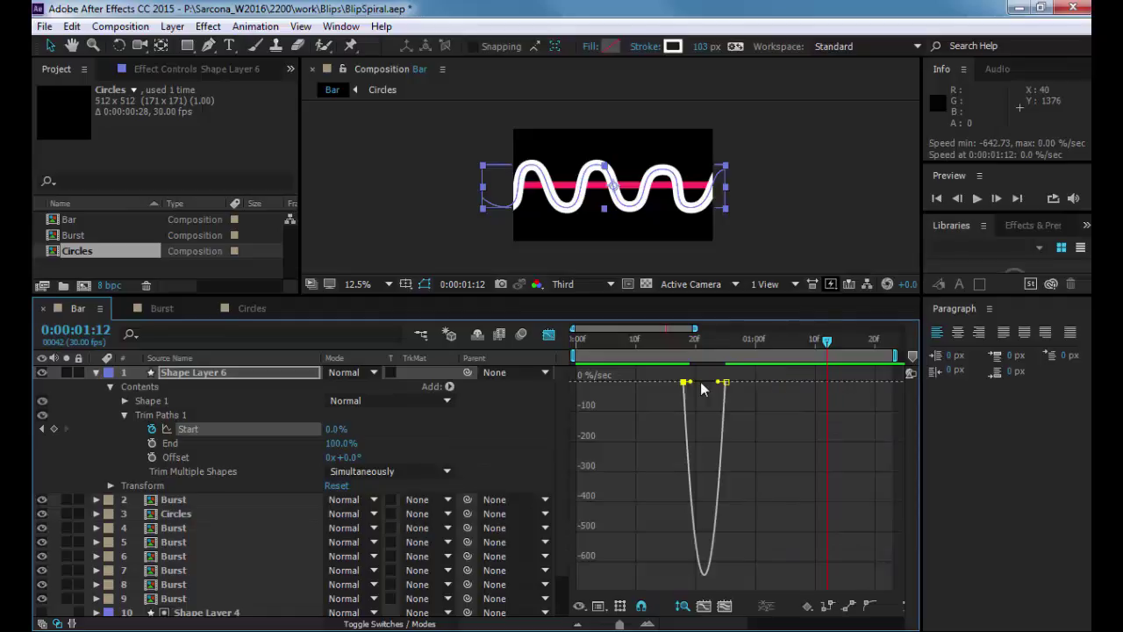
pyautogui.moveTo(690, 383); pyautogui.dragTo(704, 384)
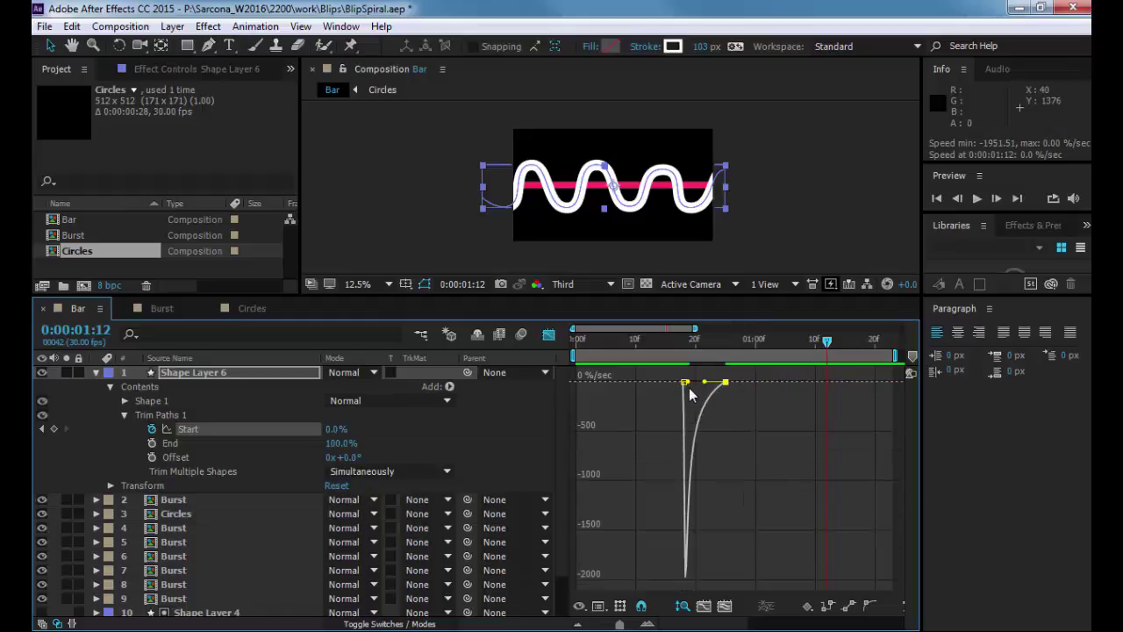
pyautogui.click(548, 334)
pyautogui.press('space')
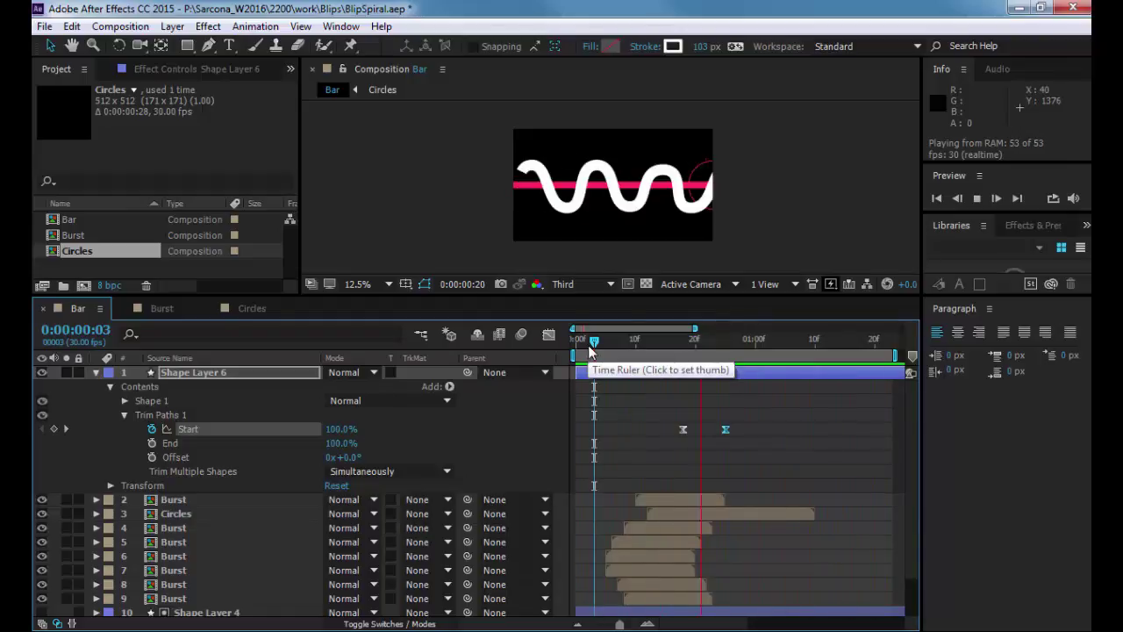
pyautogui.press('space')
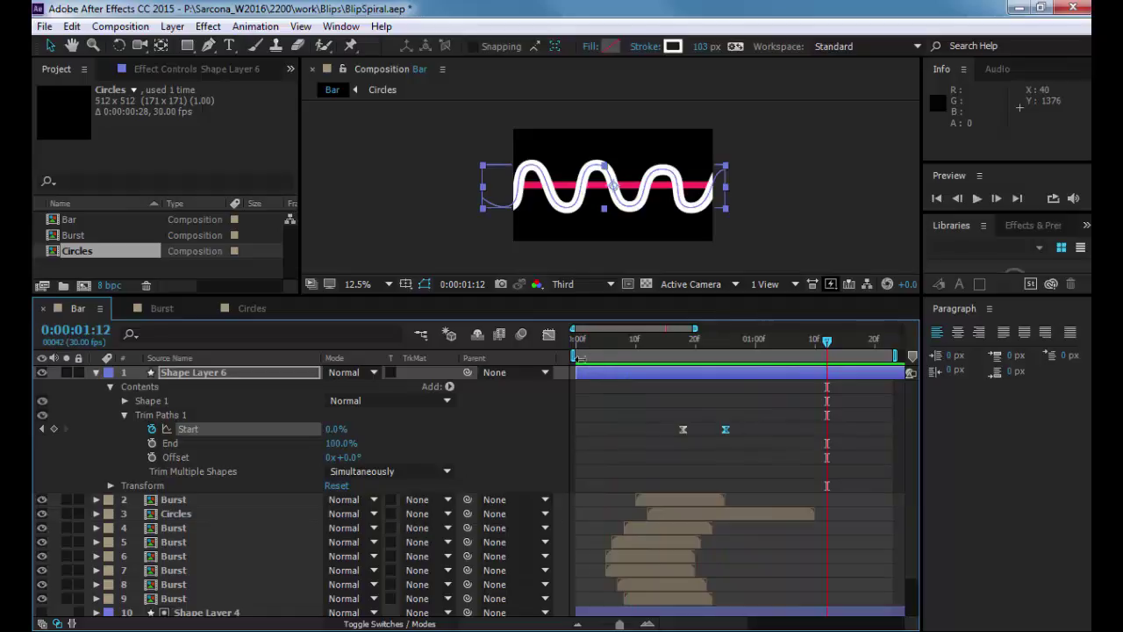
# Move Shape Layer 6 down the layer stack to sit directly below Shape Layer 5, and collapse its properties.
pyautogui.press('.')
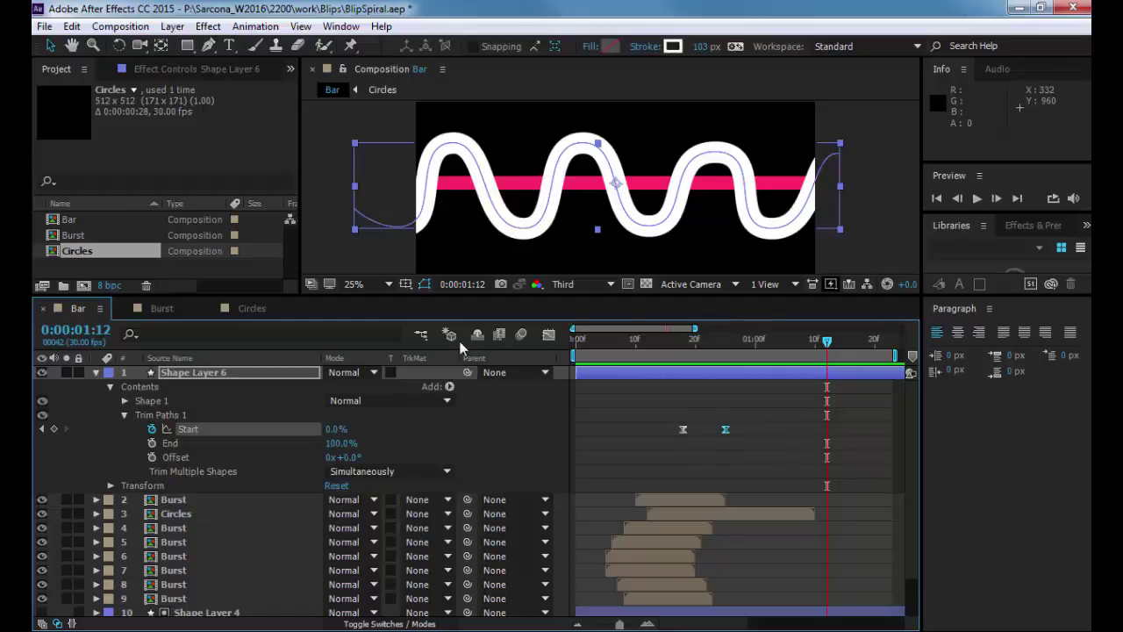
pyautogui.moveTo(207, 373); pyautogui.dragTo(210, 607)
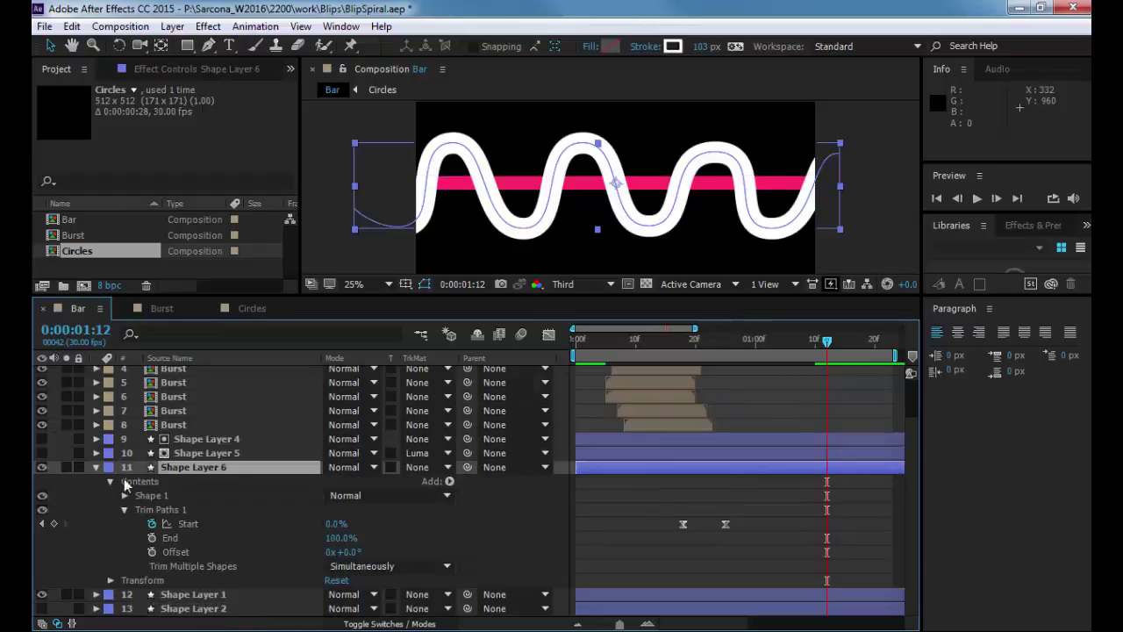
pyautogui.click(96, 467)
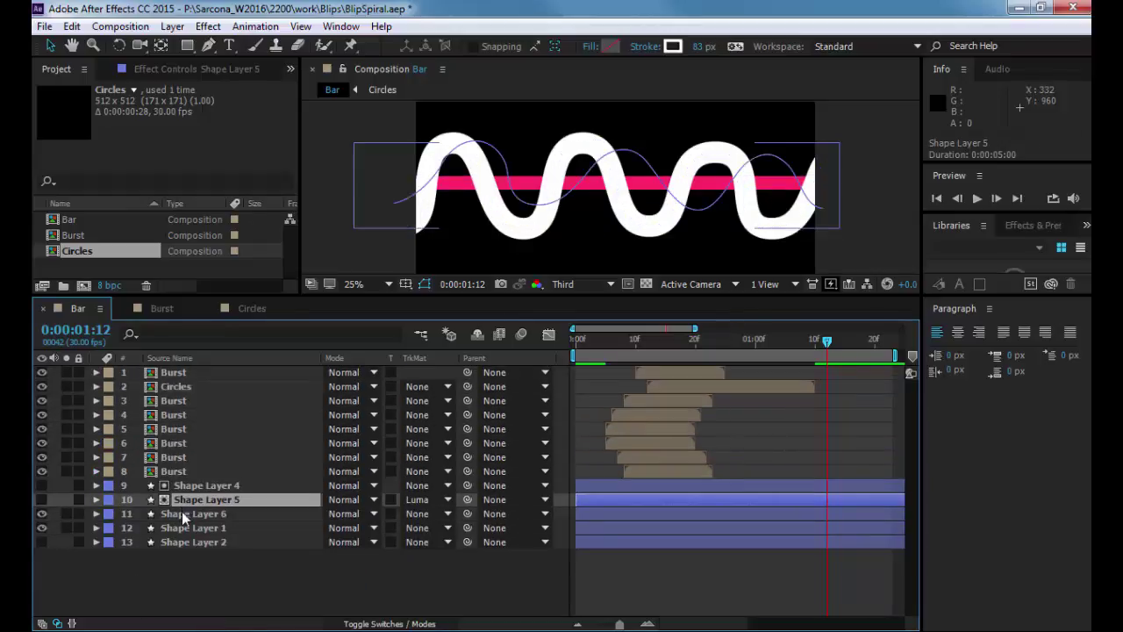
# Rename the wavy line's Shape Layer 6 to Squiggle and the pink bar's Shape Layer 1 to Bar.
pyautogui.press('Return')
pyautogui.write('Squiggle')
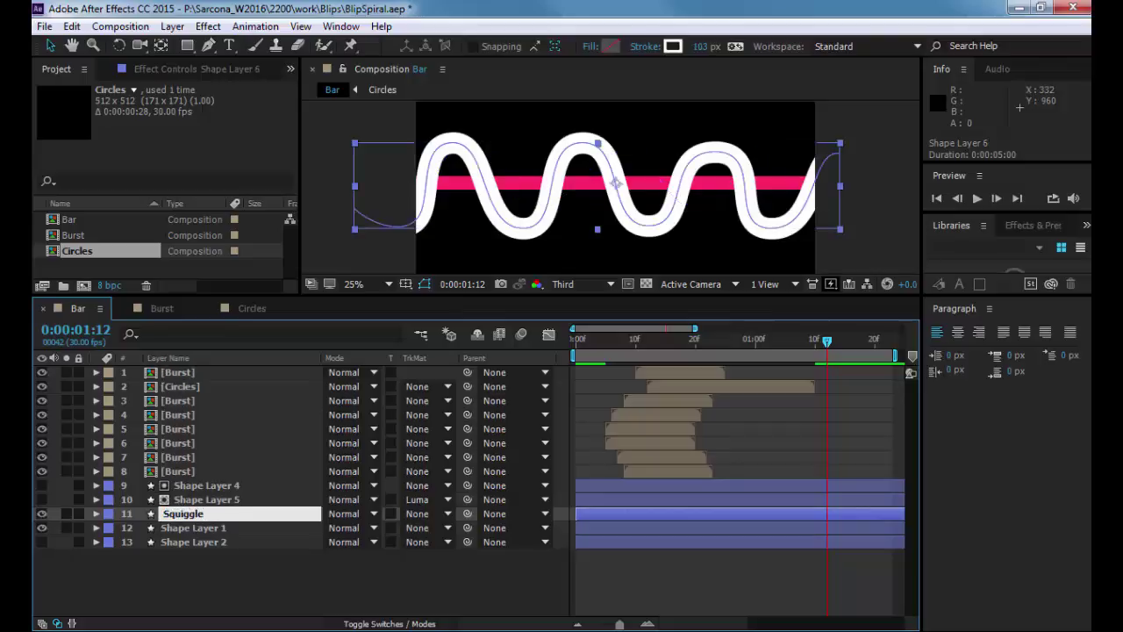
pyautogui.press('Return')
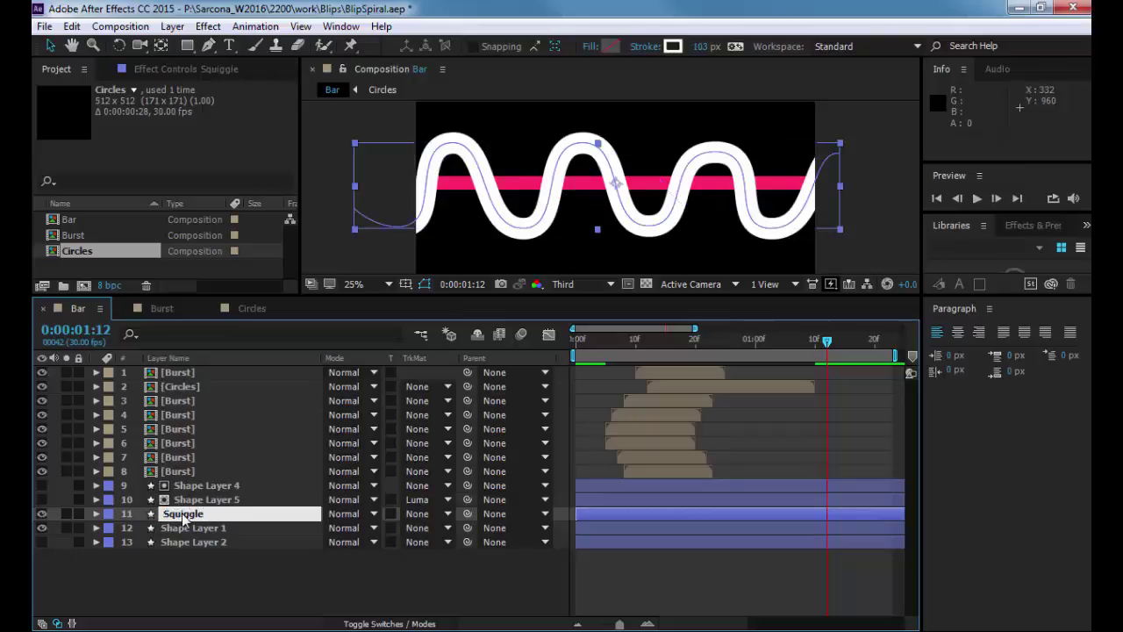
pyautogui.click(182, 528)
pyautogui.press('Return')
pyautogui.write('Bar')
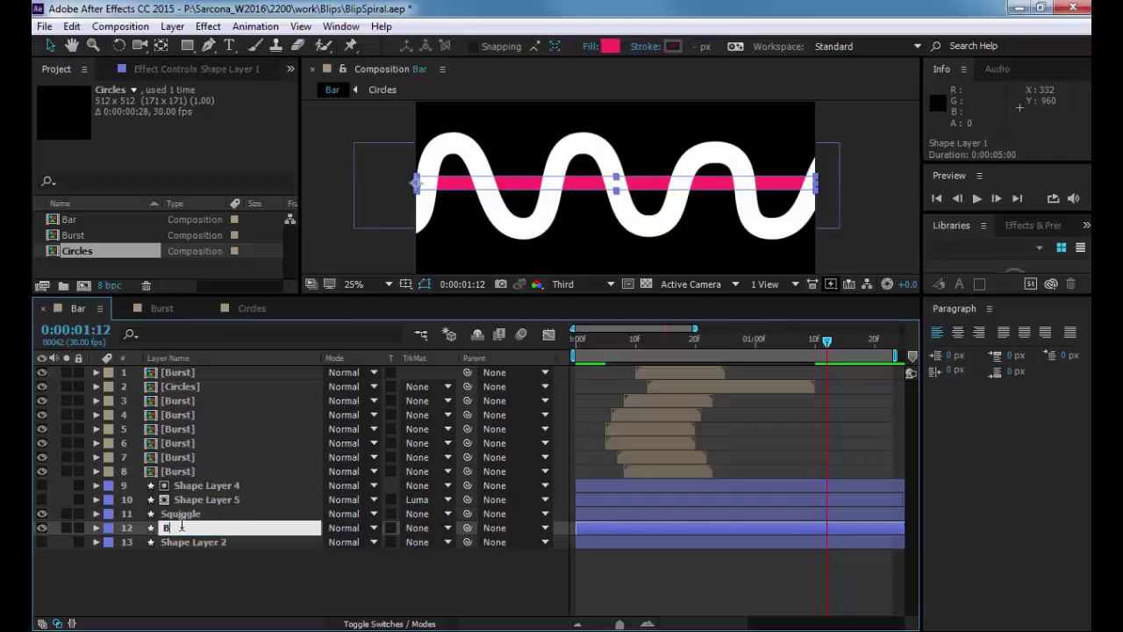
pyautogui.press('Return')
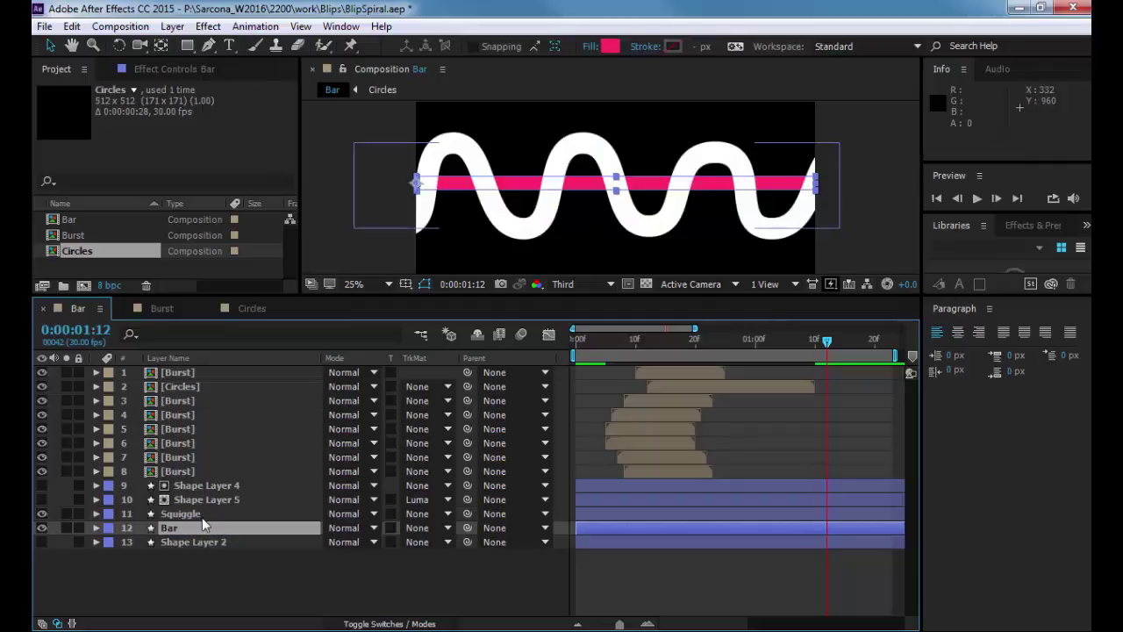
# Duplicate the Squiggle and Bar layers together and place Bar 2 directly below Squiggle 2.
pyautogui.moveTo(195, 512)
pyautogui.mouseDown()
pyautogui.moveTo(191, 530)
pyautogui.moveTo(179, 512)
pyautogui.mouseUp()
pyautogui.click(208, 564)
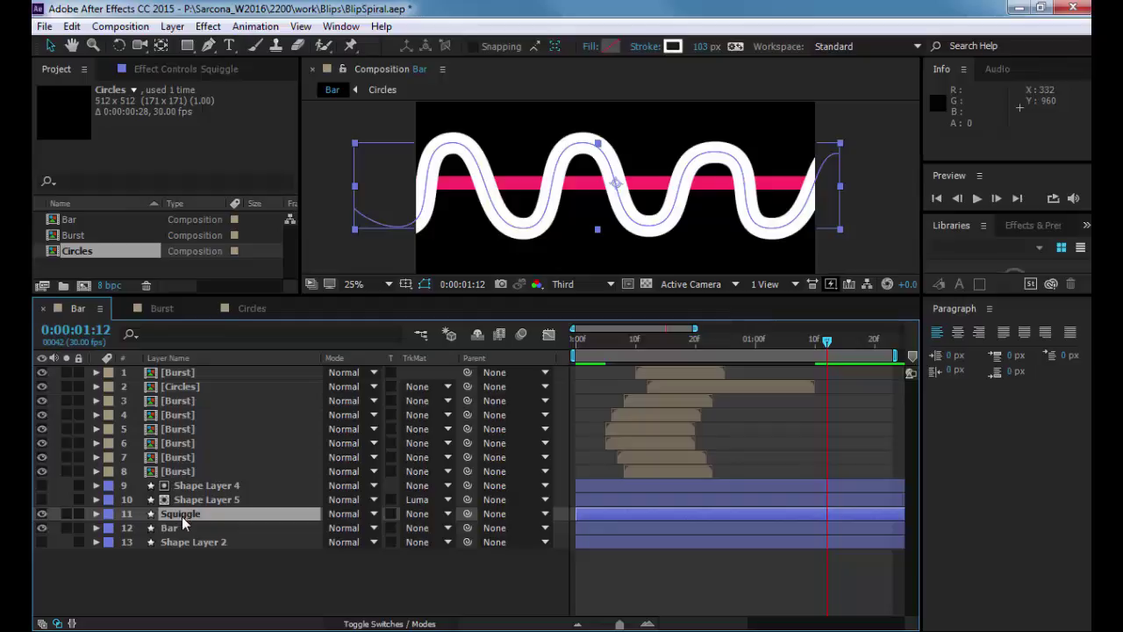
pyautogui.keyDown('ctrl'); pyautogui.click(177, 525); pyautogui.keyUp('ctrl')
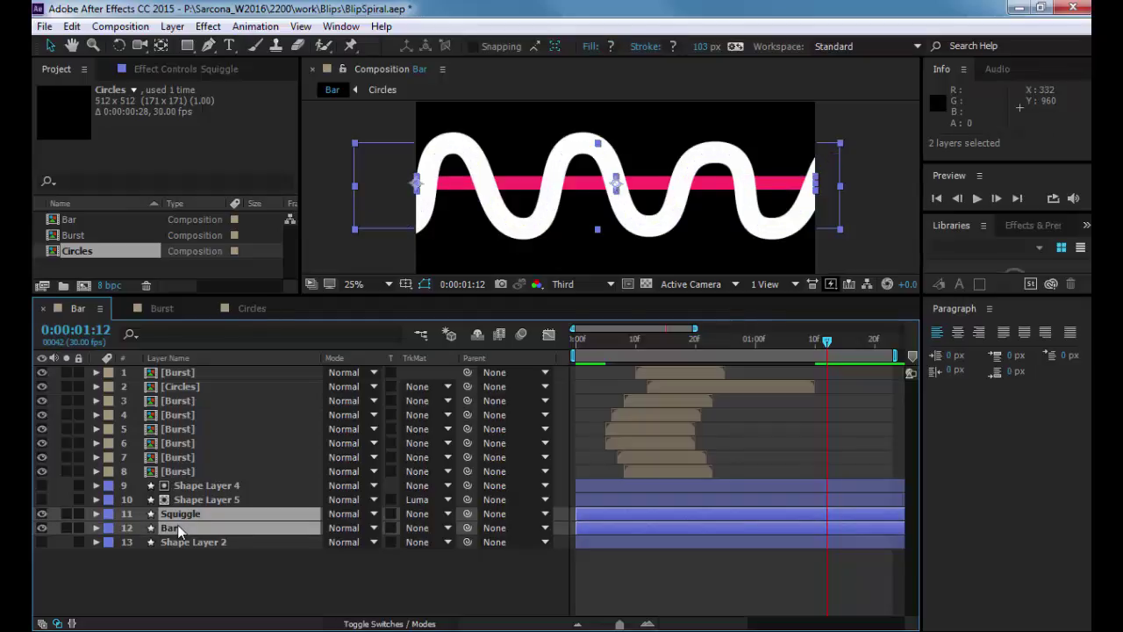
pyautogui.hotkey('ctrl', 'd')
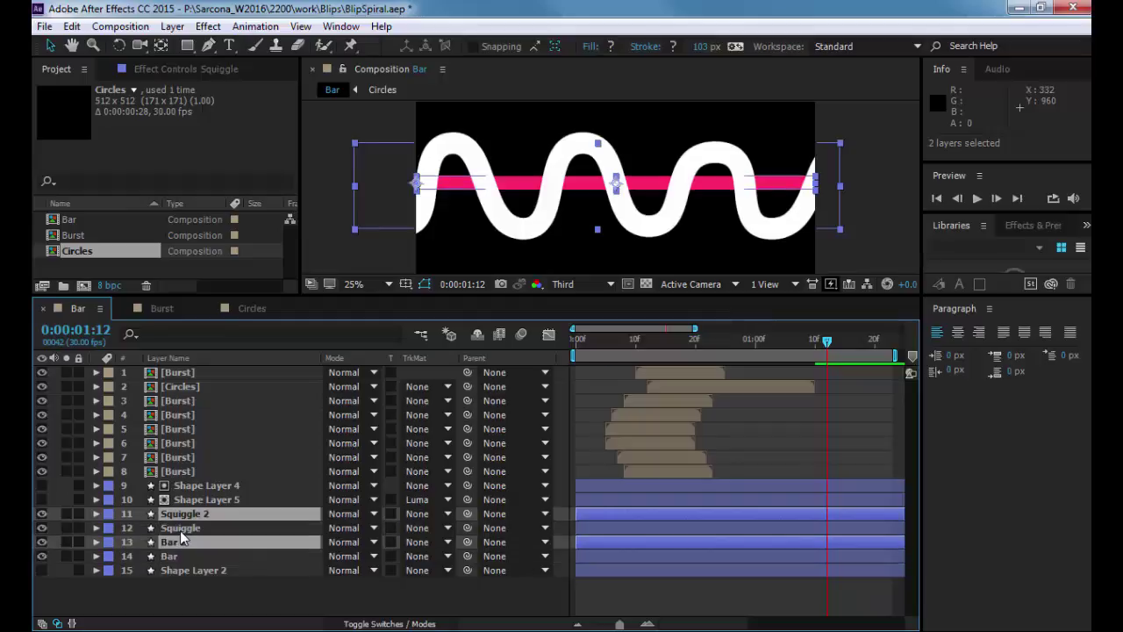
pyautogui.moveTo(175, 541); pyautogui.dragTo(181, 521)
pyautogui.click(189, 579)
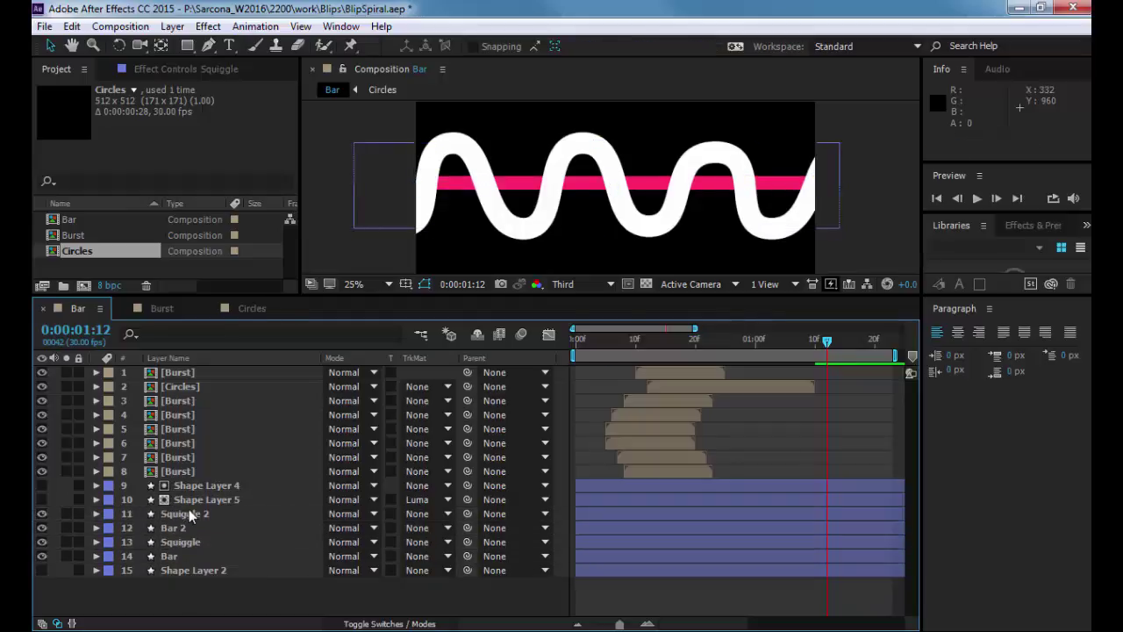
# Hide the original Squiggle and Bar layers, leaving Squiggle 2 and Bar 2 visible.
pyautogui.click(189, 511)
pyautogui.click(185, 523)
pyautogui.click(186, 541)
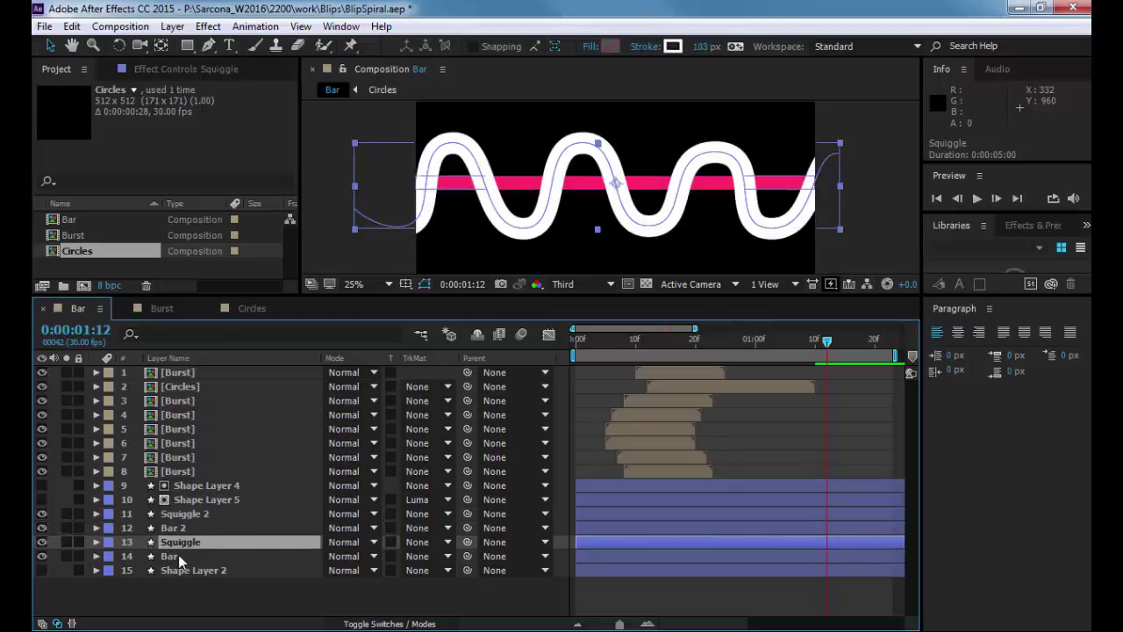
pyautogui.click(178, 555)
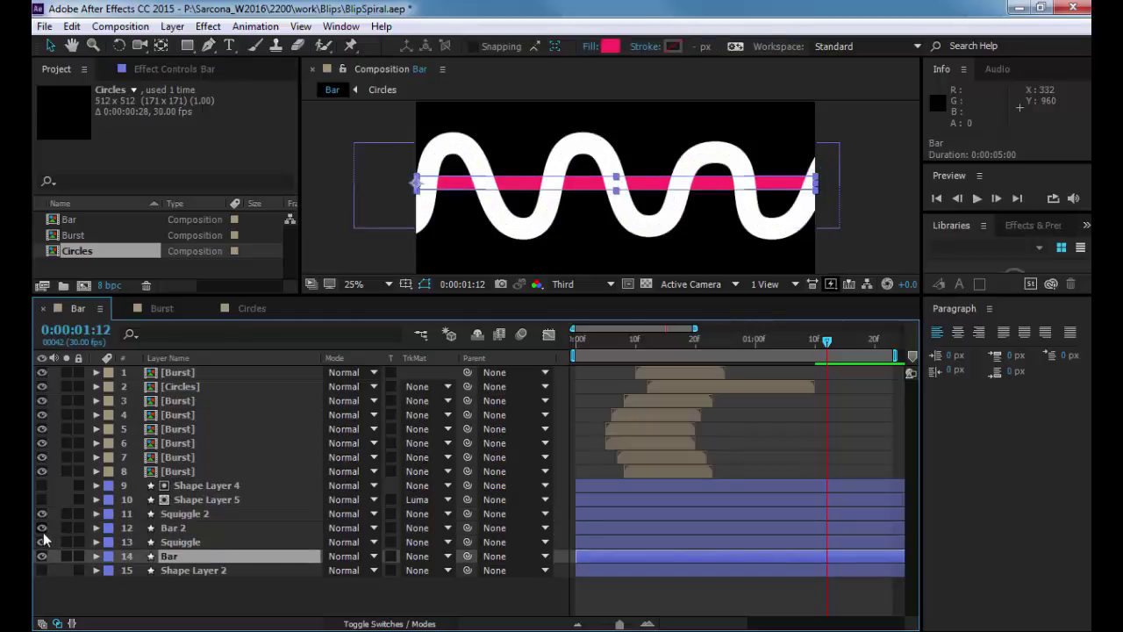
pyautogui.moveTo(43, 517); pyautogui.dragTo(43, 553)
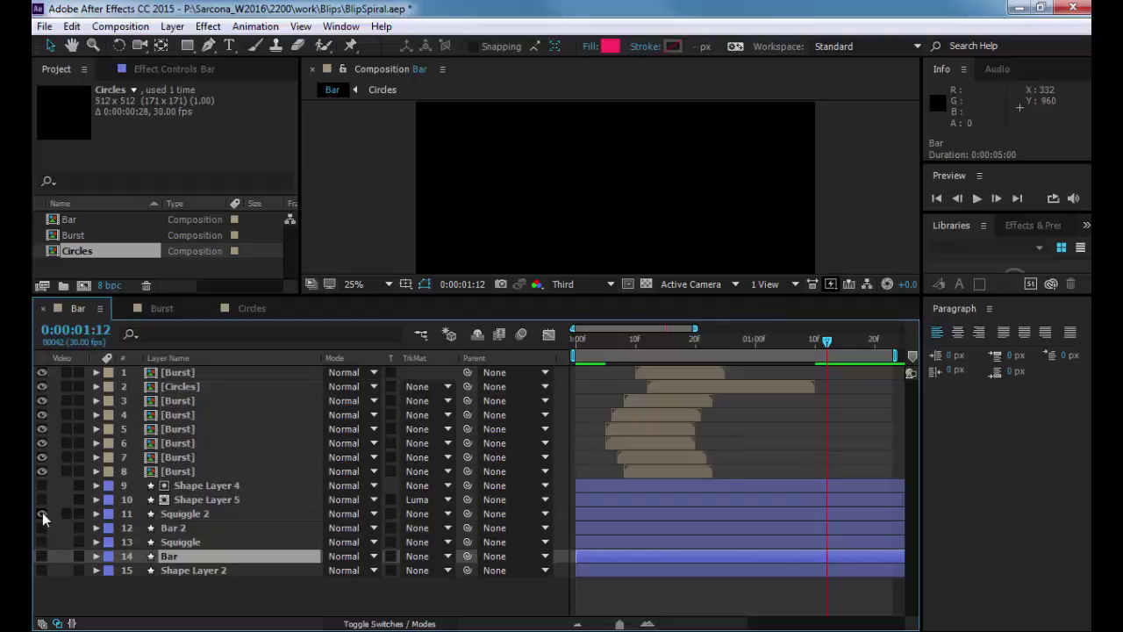
pyautogui.click(42, 513)
pyautogui.click(40, 524)
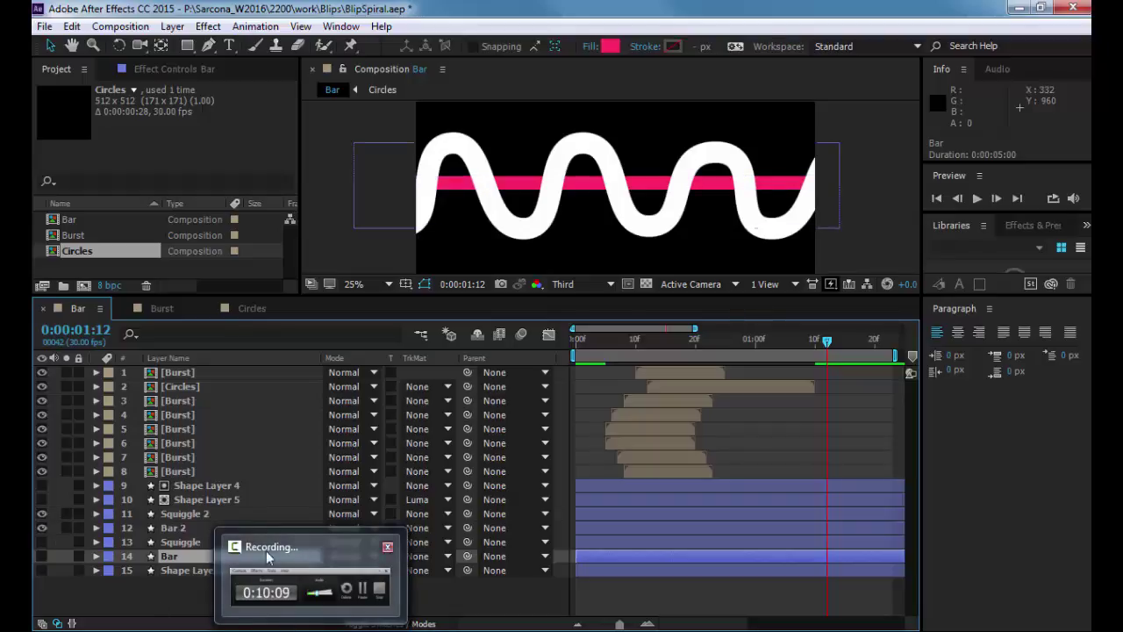
# Move Squiggle 2 below Bar 2 and set its track matte to Alpha Inverted Matte "Bar 2".
pyautogui.click(181, 528)
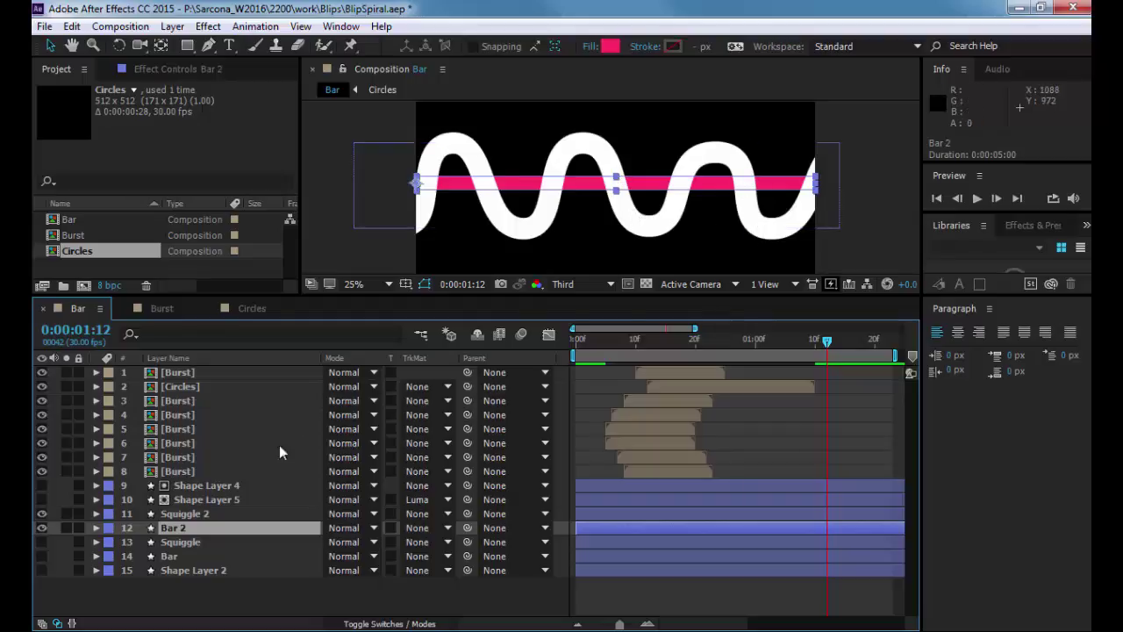
pyautogui.moveTo(200, 515); pyautogui.dragTo(200, 535)
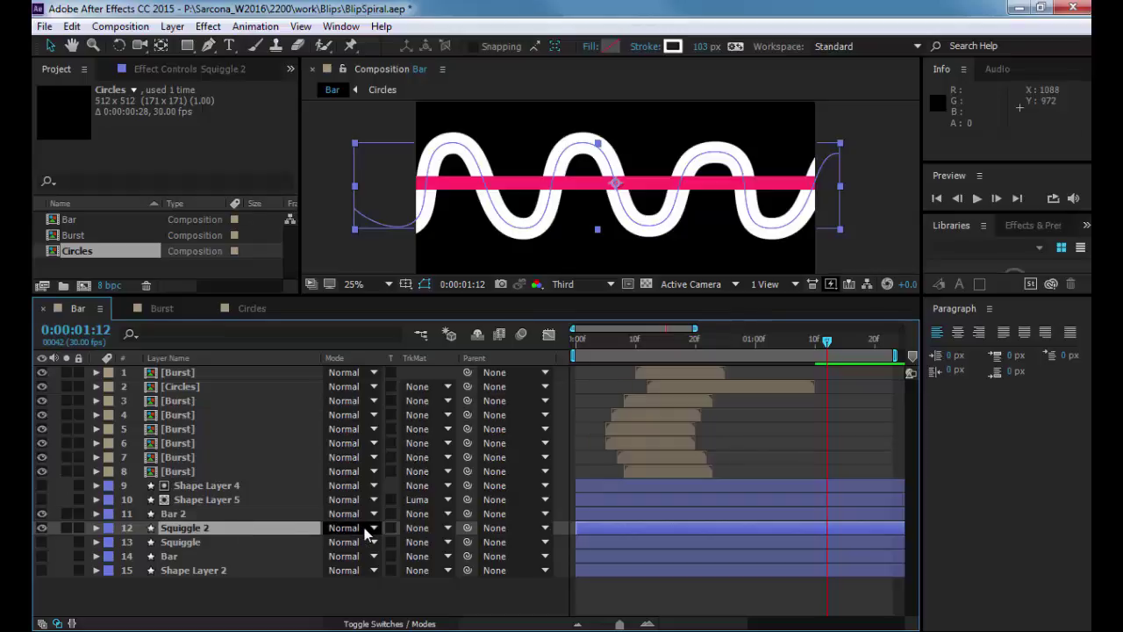
pyautogui.click(421, 526)
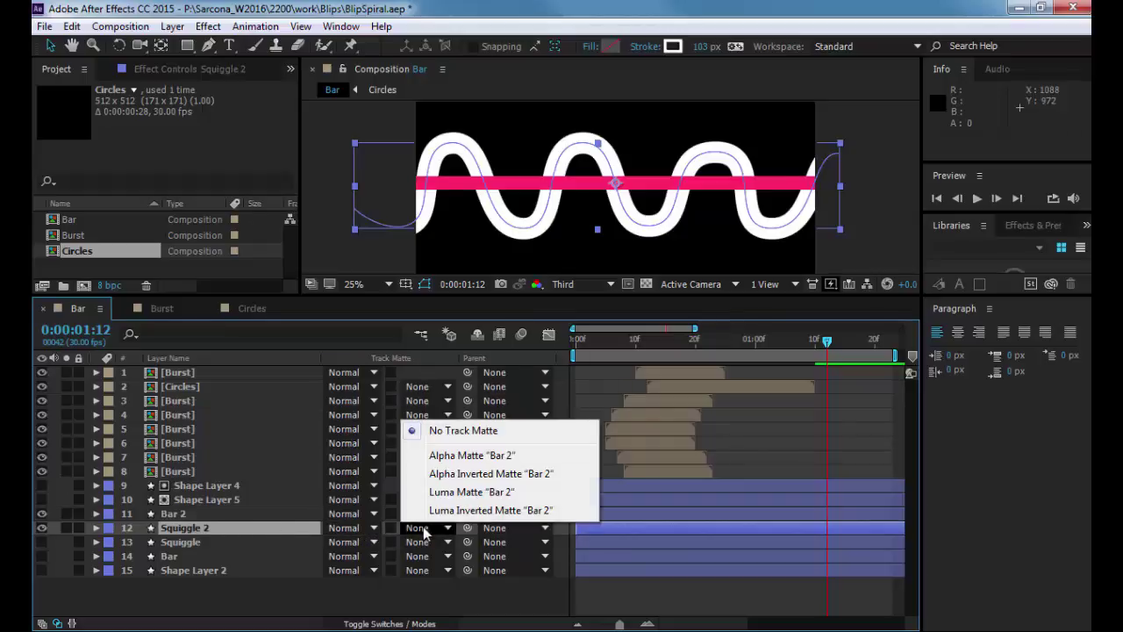
pyautogui.click(456, 474)
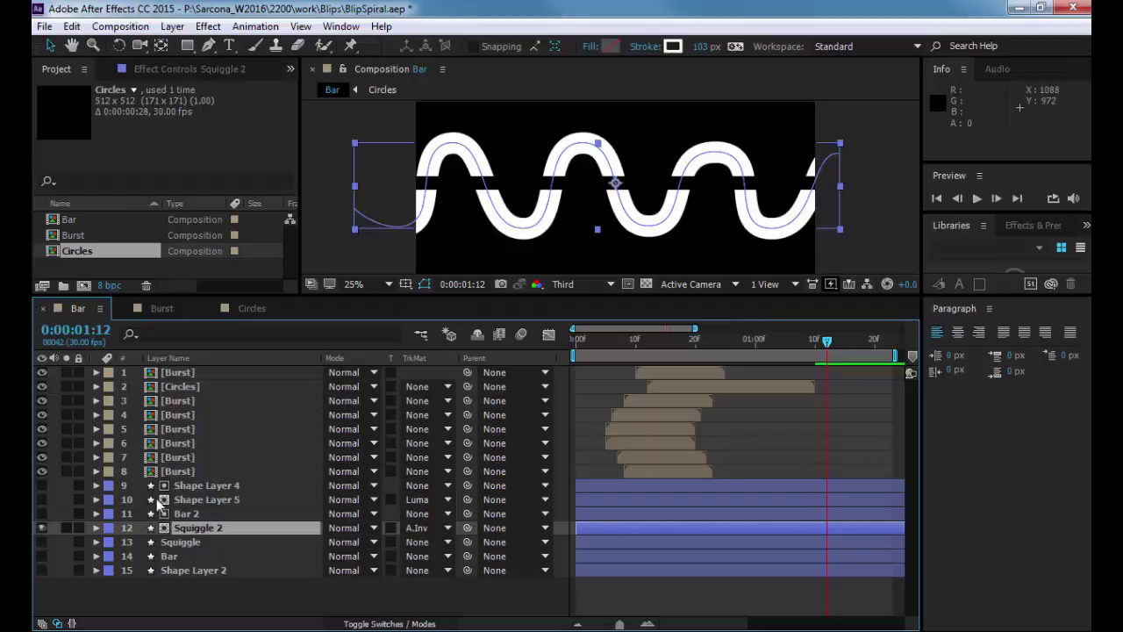
# Draw three rectangles in the Bar 2 layer, each about 250 to 280 px wide, over the squiggle's three downward crossings of the bar.
pyautogui.click(191, 517)
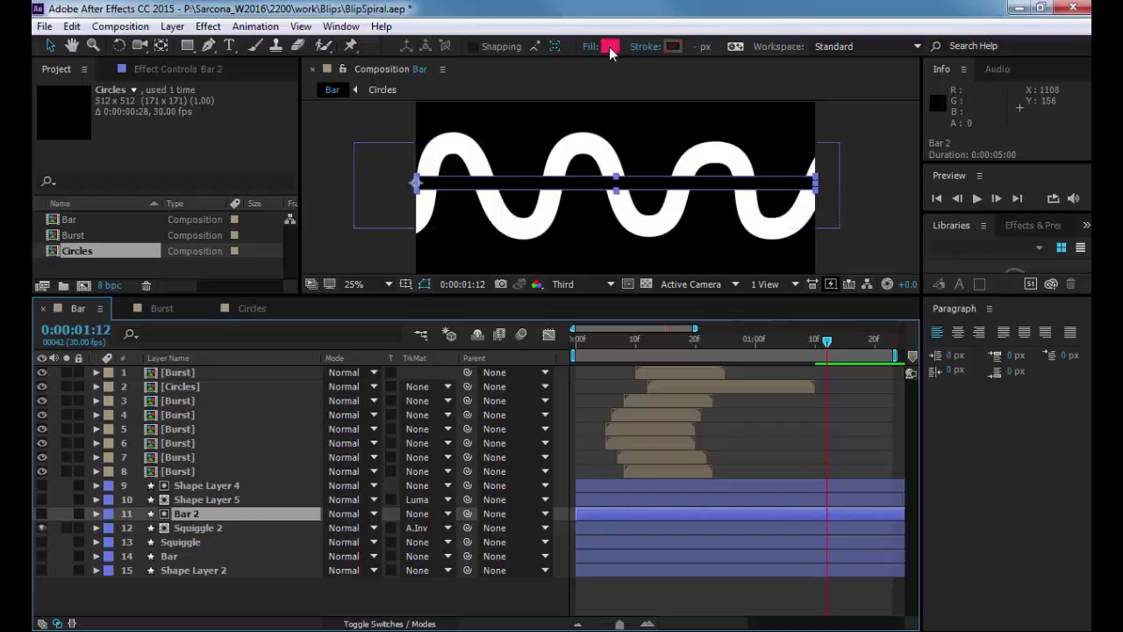
pyautogui.click(187, 46)
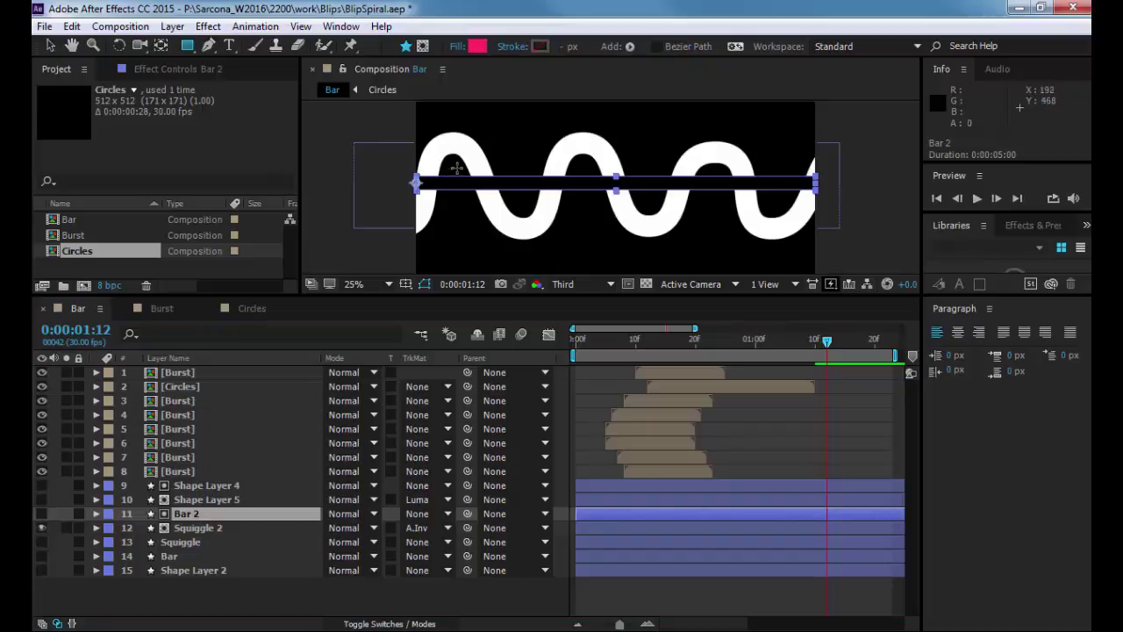
pyautogui.moveTo(456, 167); pyautogui.dragTo(514, 201)
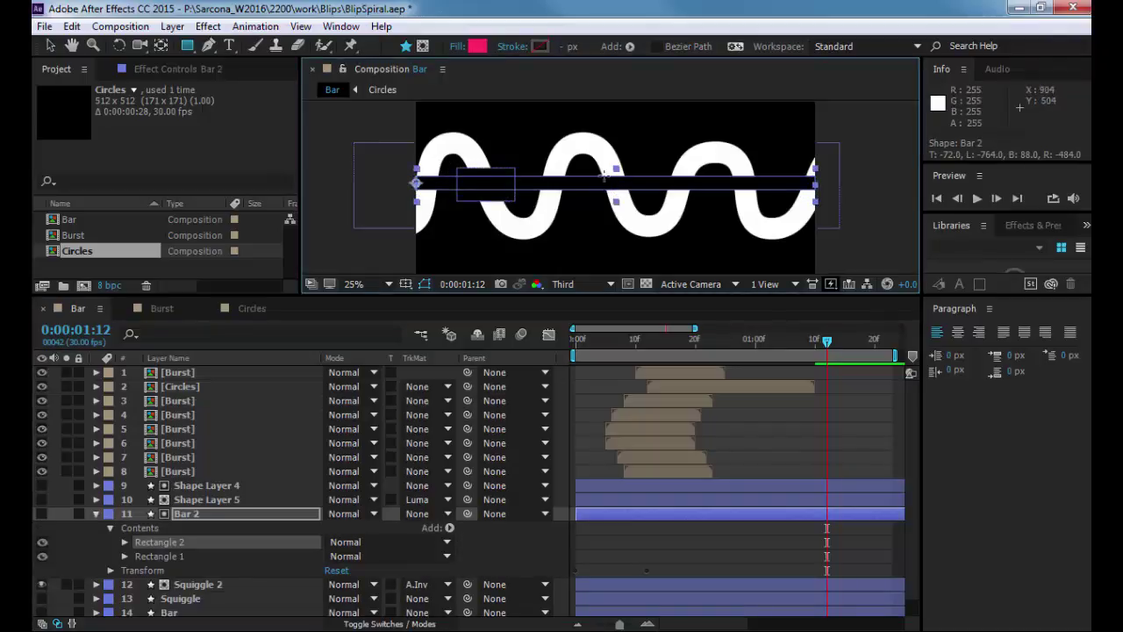
pyautogui.moveTo(593, 168); pyautogui.dragTo(645, 201)
pyautogui.moveTo(721, 170); pyautogui.dragTo(775, 202)
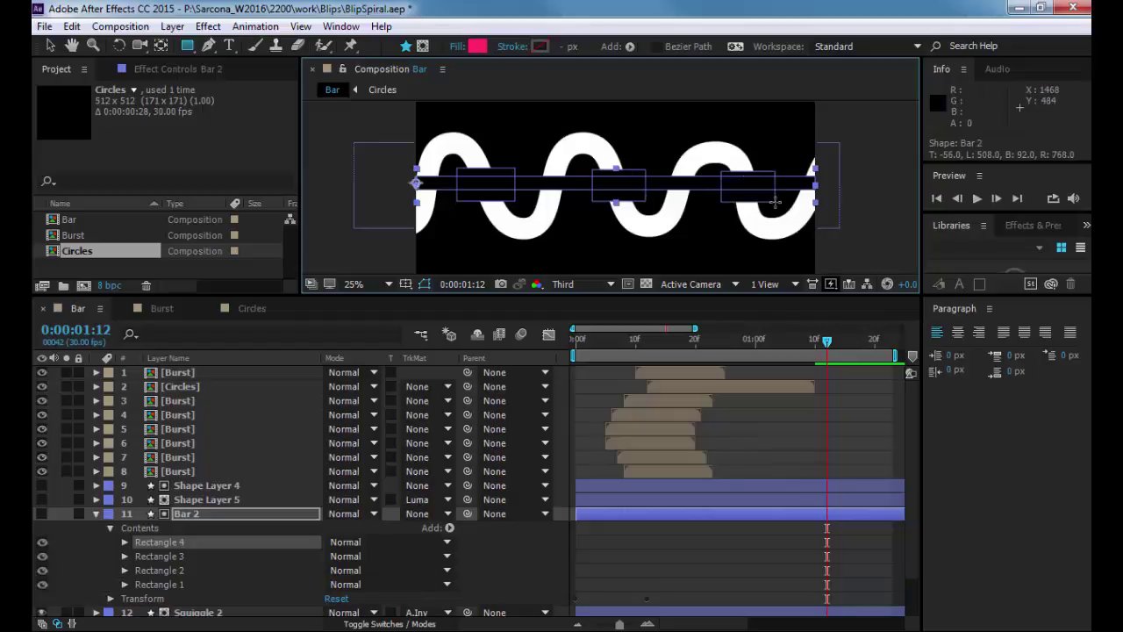
pyautogui.click(616, 568)
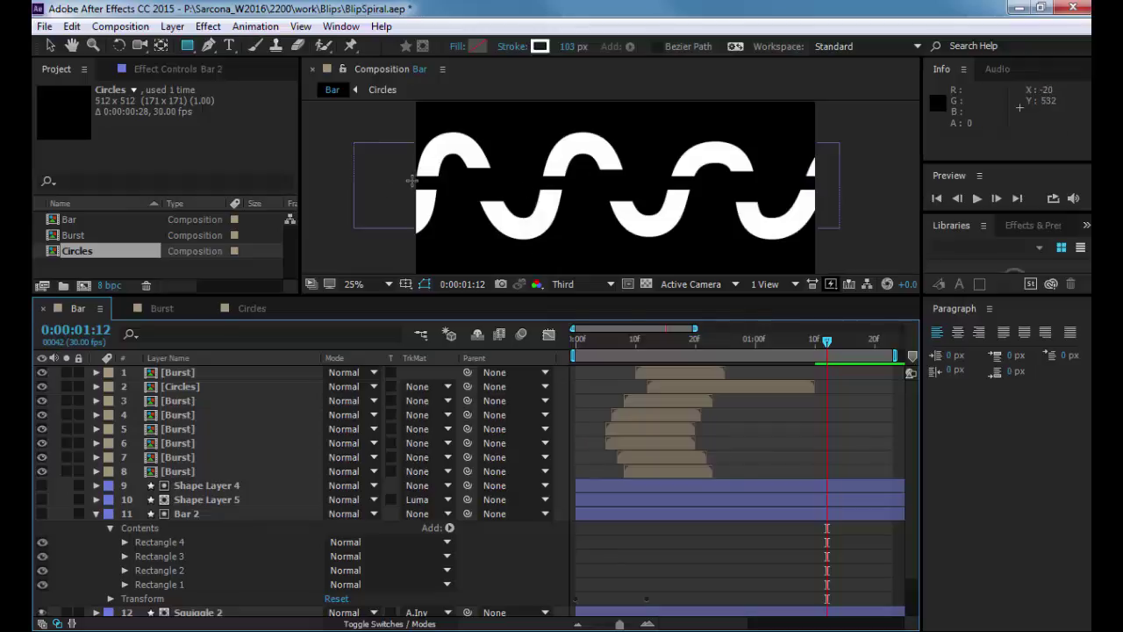
# Show the original Squiggle and Bar layers to compare them with the matted squiggle, and hide both again.
pyautogui.click(230, 570)
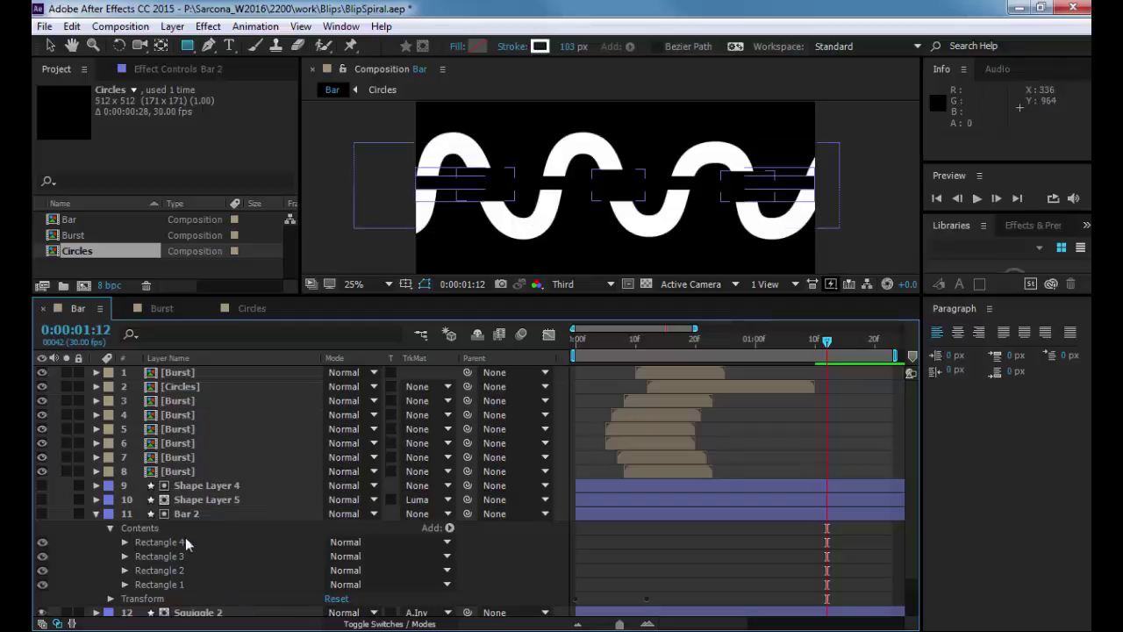
pyautogui.scroll(-1, 76, 518)
pyautogui.click(43, 585)
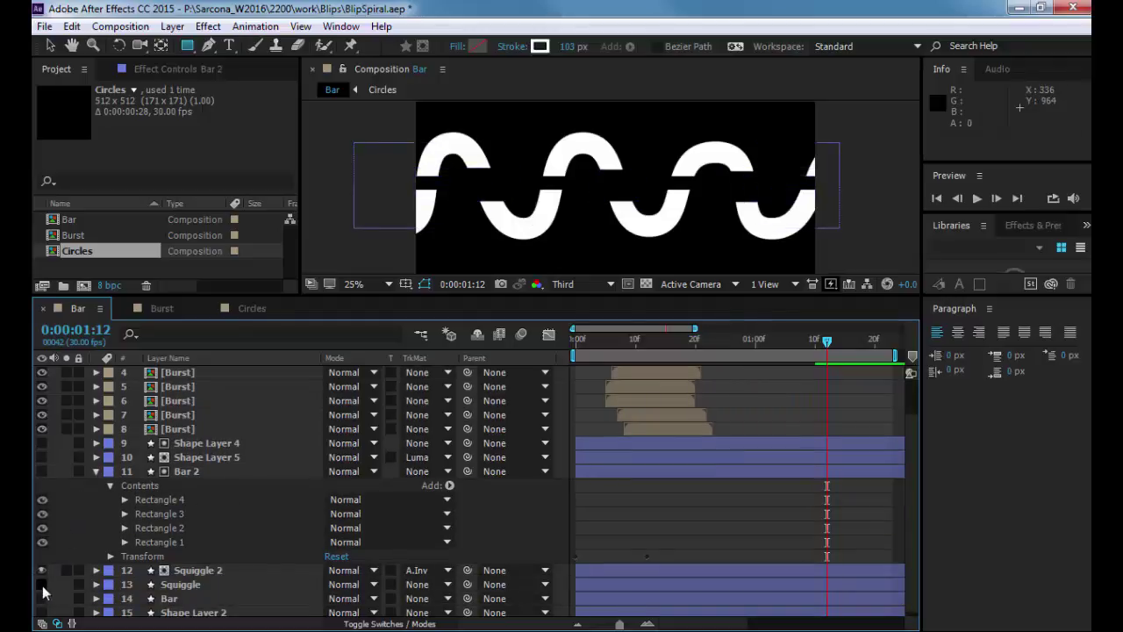
pyautogui.click(41, 599)
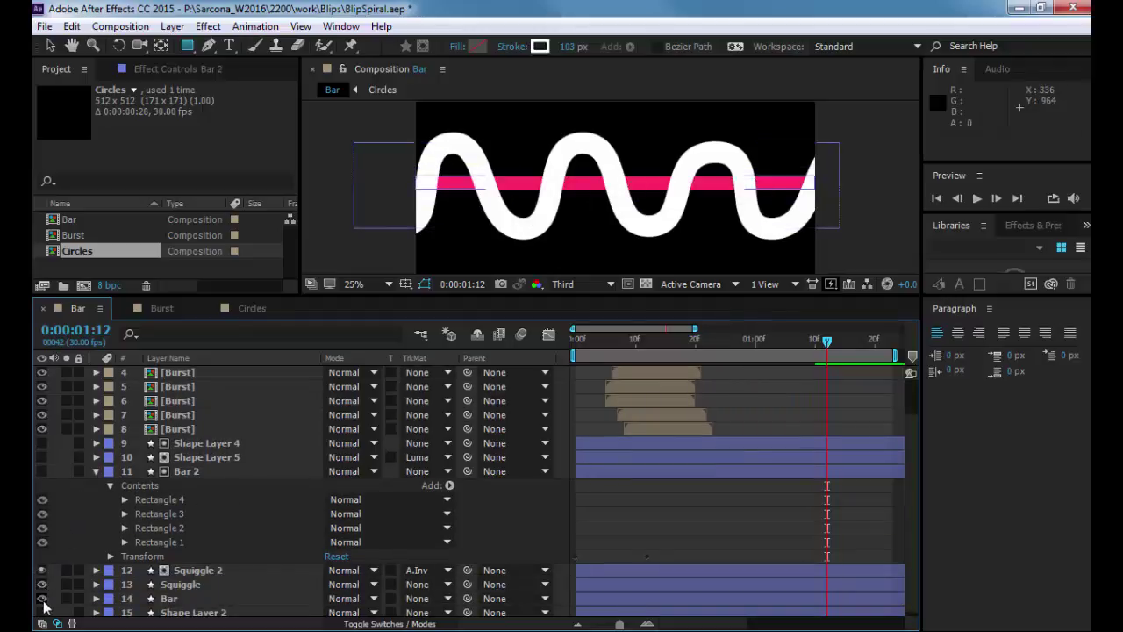
pyautogui.moveTo(172, 598)
pyautogui.mouseDown()
pyautogui.moveTo(174, 584)
pyautogui.moveTo(173, 611)
pyautogui.mouseUp()
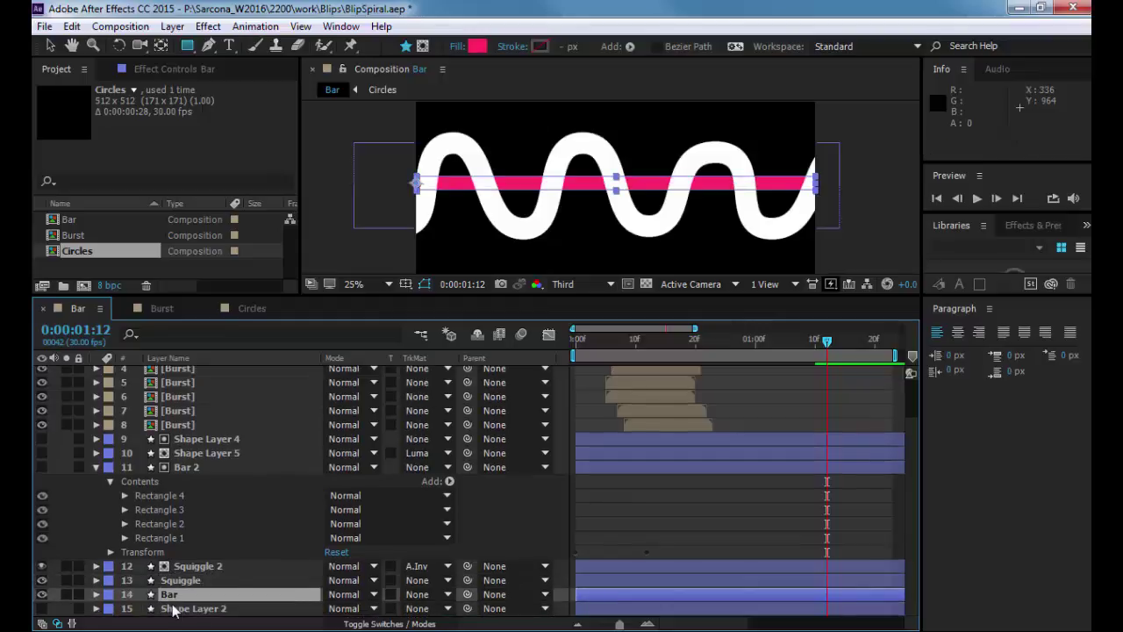
pyautogui.click(41, 594)
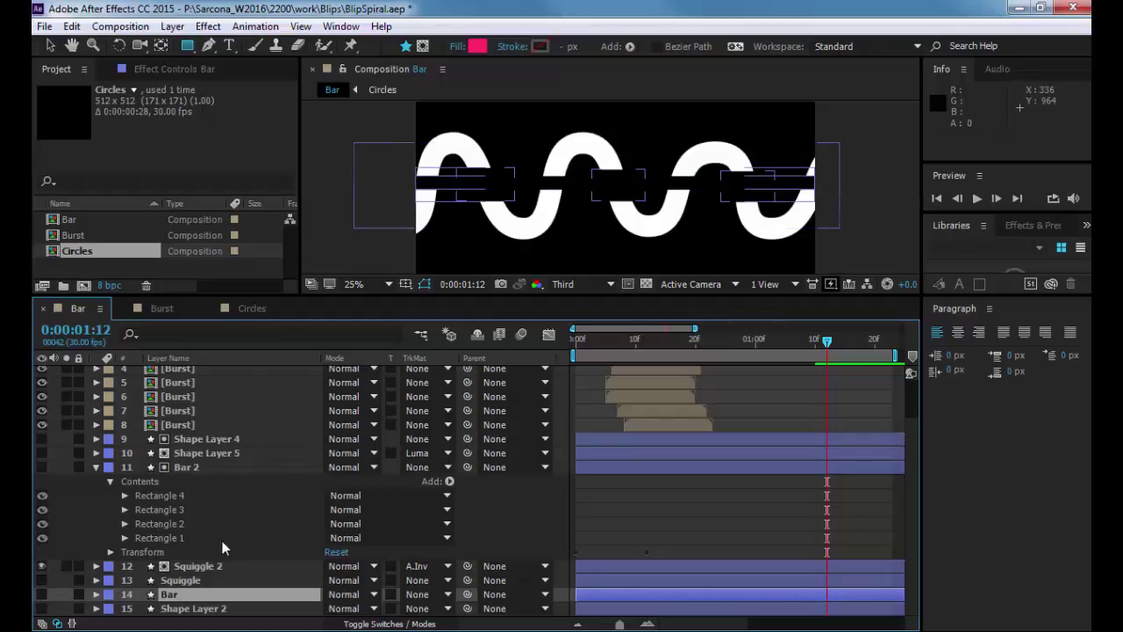
pyautogui.click(209, 566)
pyautogui.click(294, 386)
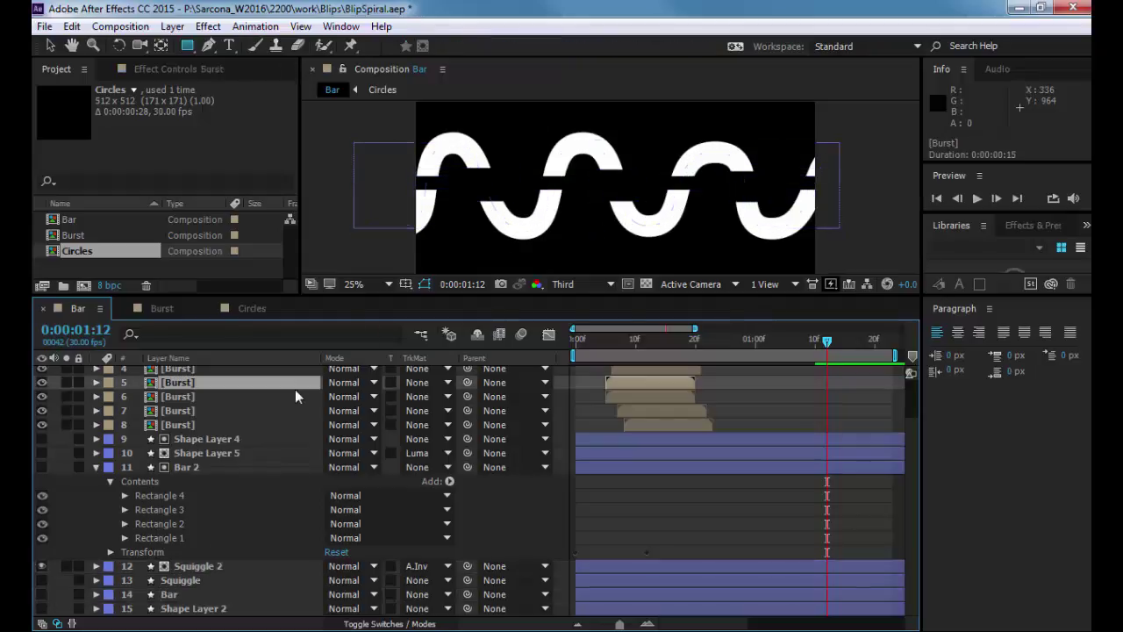
pyautogui.click(280, 496)
pyautogui.click(495, 515)
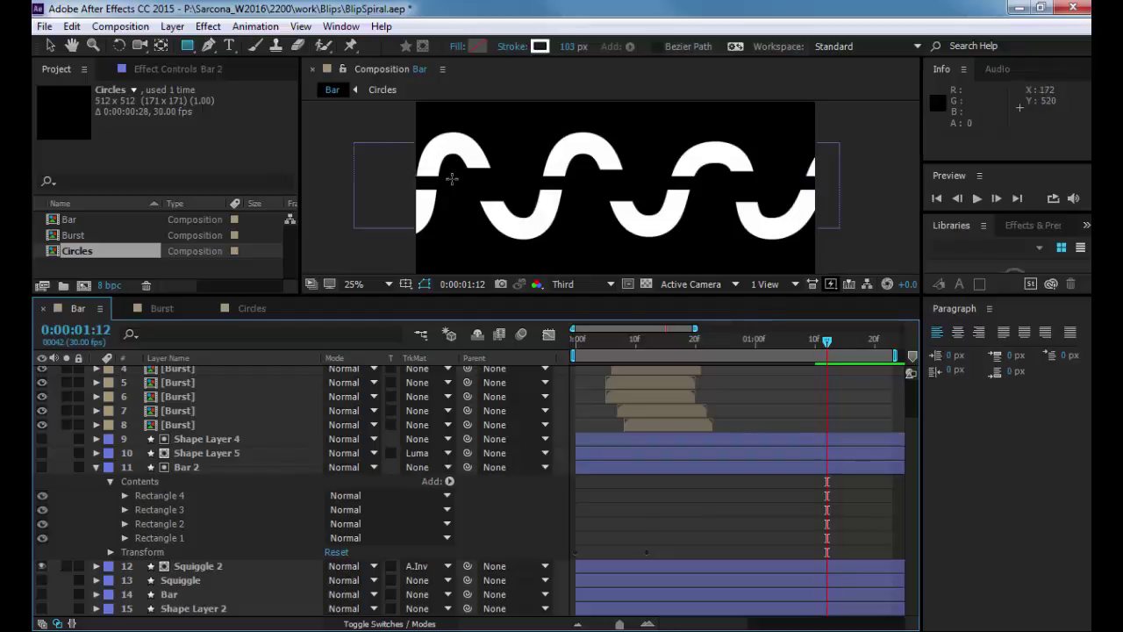
# Try Luma Matte "Bar 2" on Squiggle 2, and switch its track matte to Luma Inverted Matte "Bar 2".
pyautogui.click(427, 568)
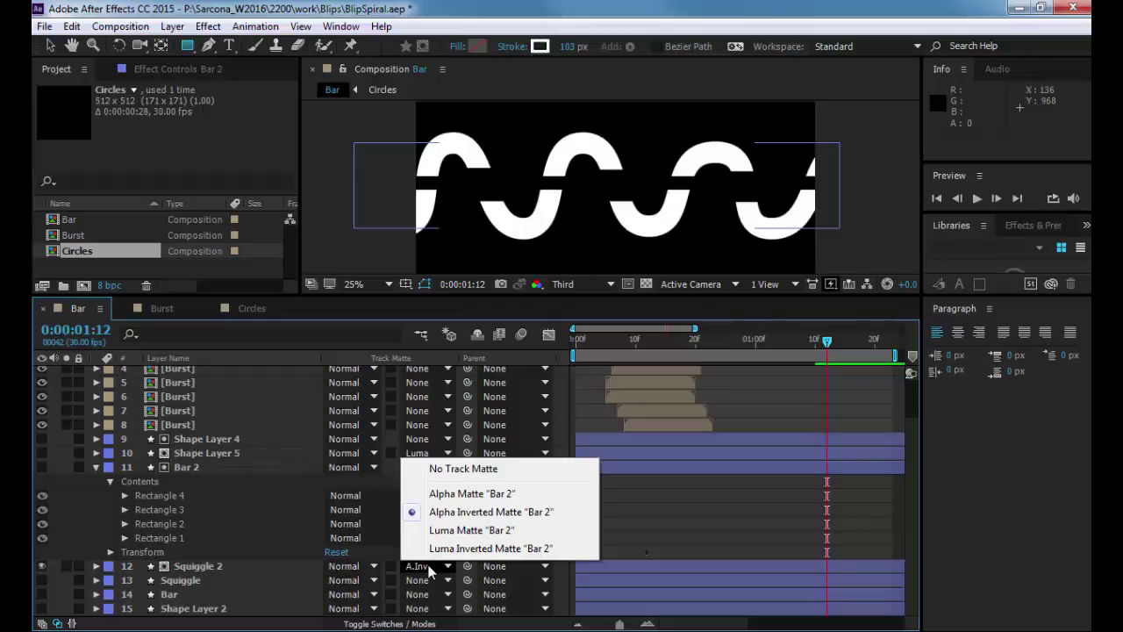
pyautogui.click(454, 530)
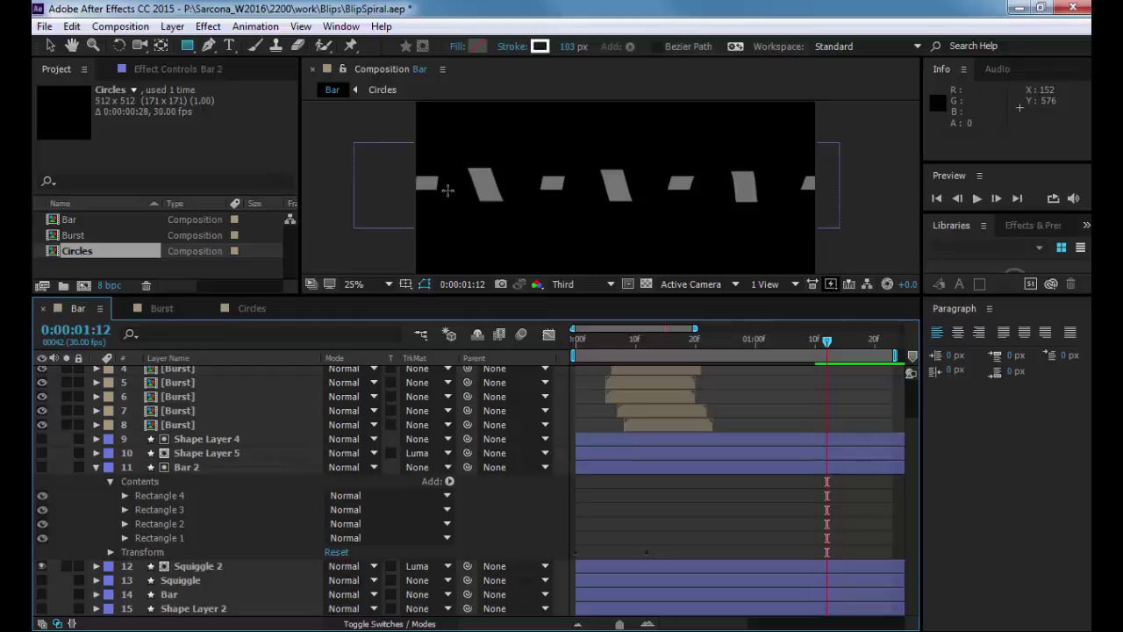
pyautogui.click(425, 566)
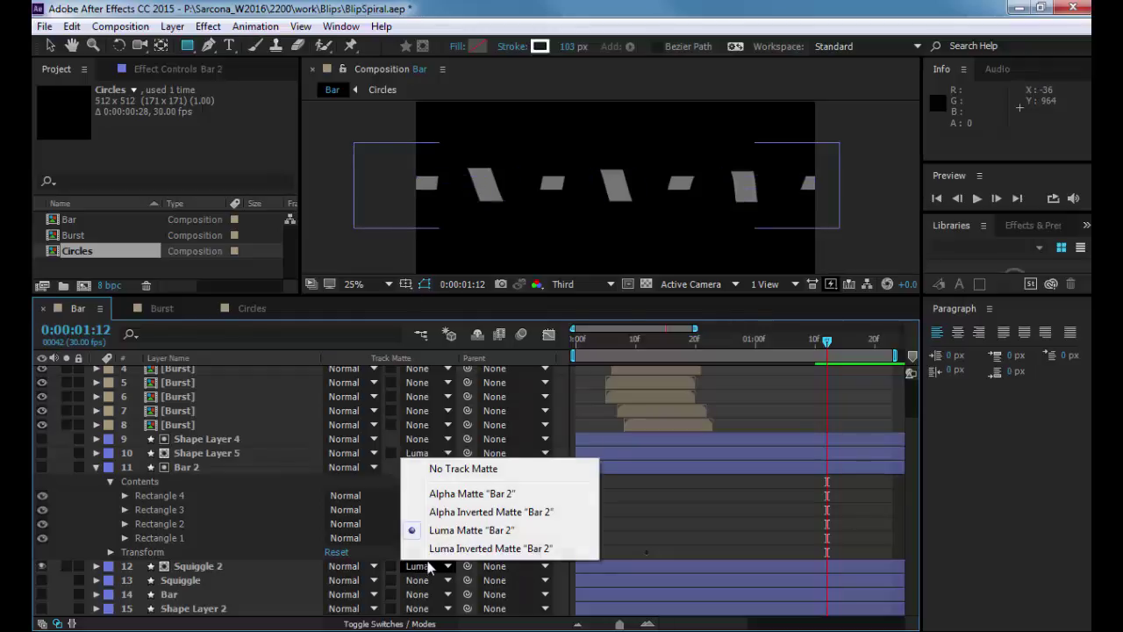
pyautogui.click(432, 549)
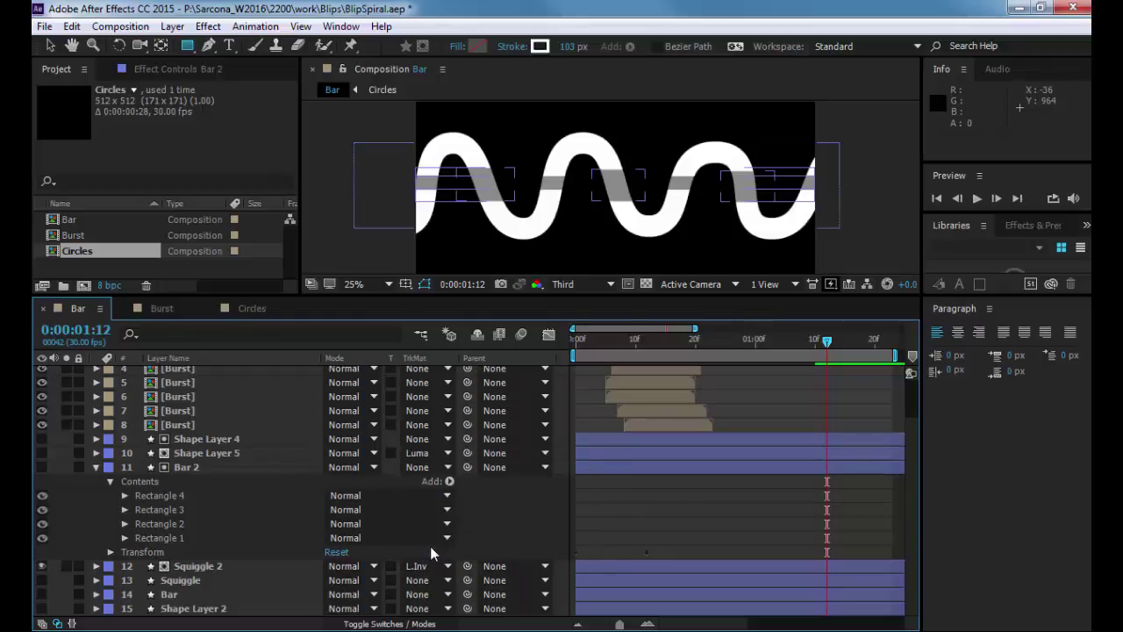
# Show the Bar layer briefly to compare it with the luma-inverted squiggle, and hide it again.
pyautogui.click(528, 512)
pyautogui.click(41, 595)
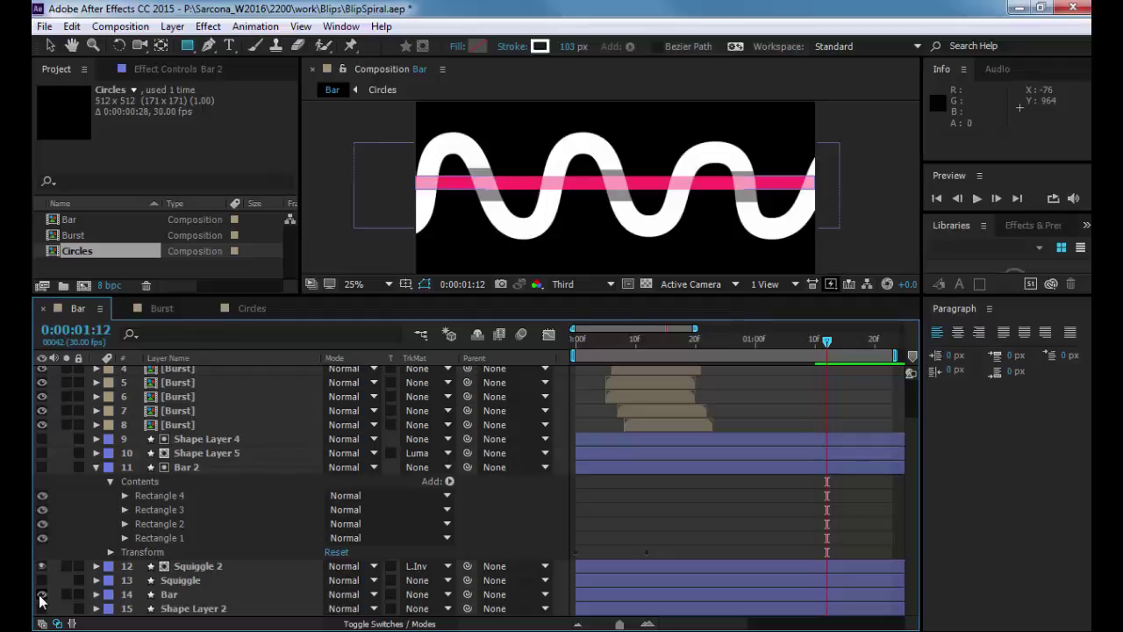
pyautogui.click(41, 595)
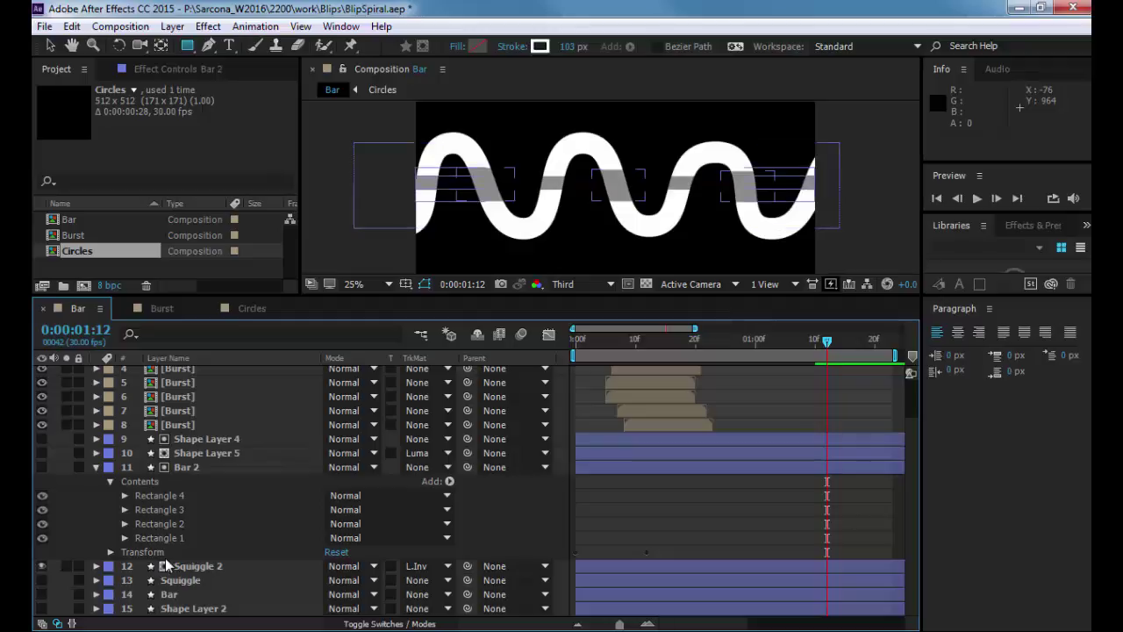
# Set the fill color of all shapes in the Bar 2 matte layer to white (FFFFFF).
pyautogui.click(189, 468)
pyautogui.click(478, 46)
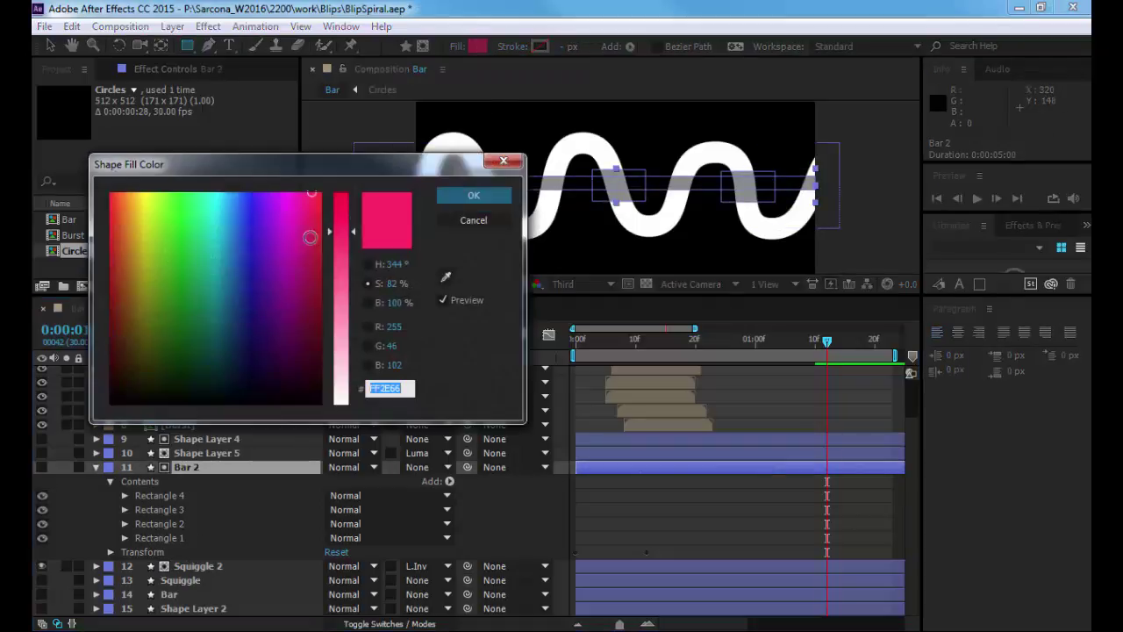
pyautogui.moveTo(345, 322); pyautogui.dragTo(345, 405)
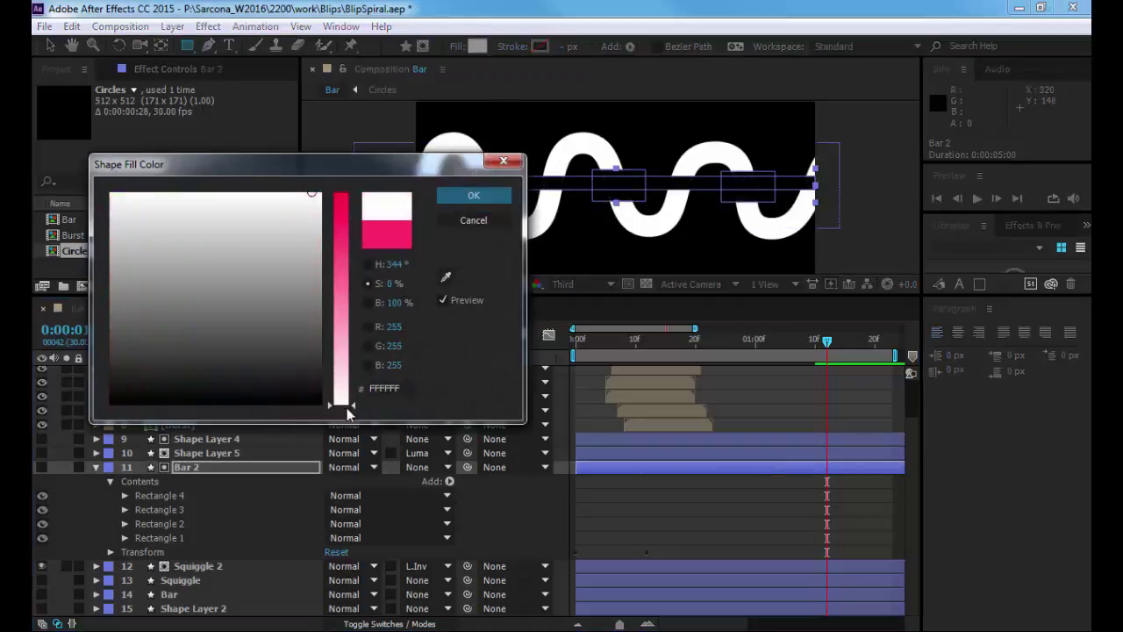
pyautogui.click(470, 196)
pyautogui.click(588, 518)
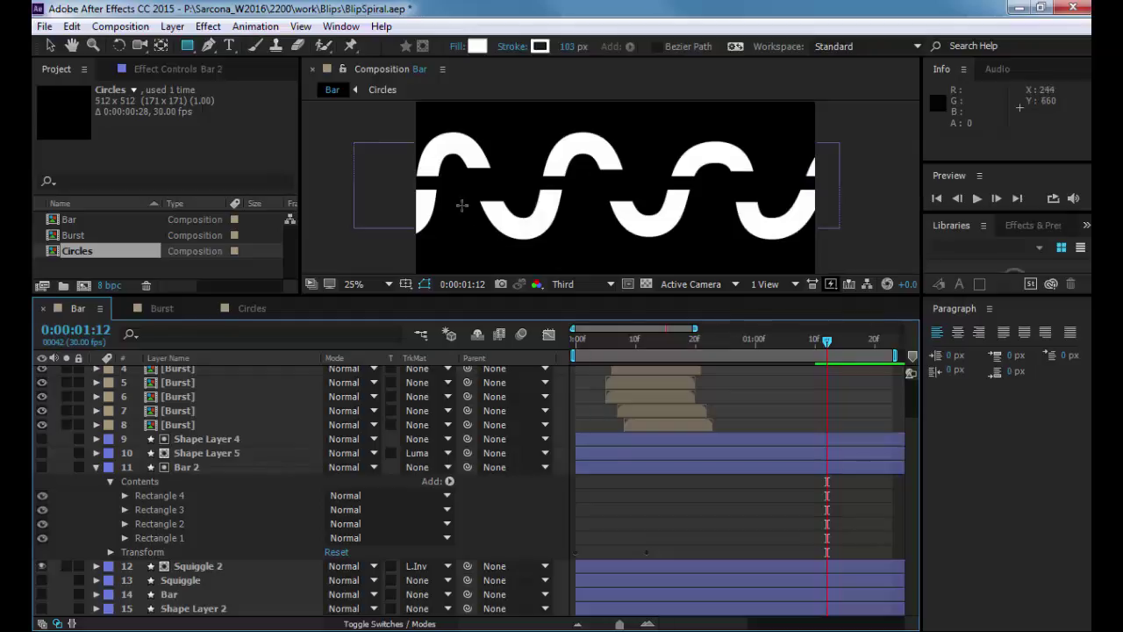
# Set the fill of Rectangle 1, the long bar shape inside Bar 2, to black.
pyautogui.click(214, 497)
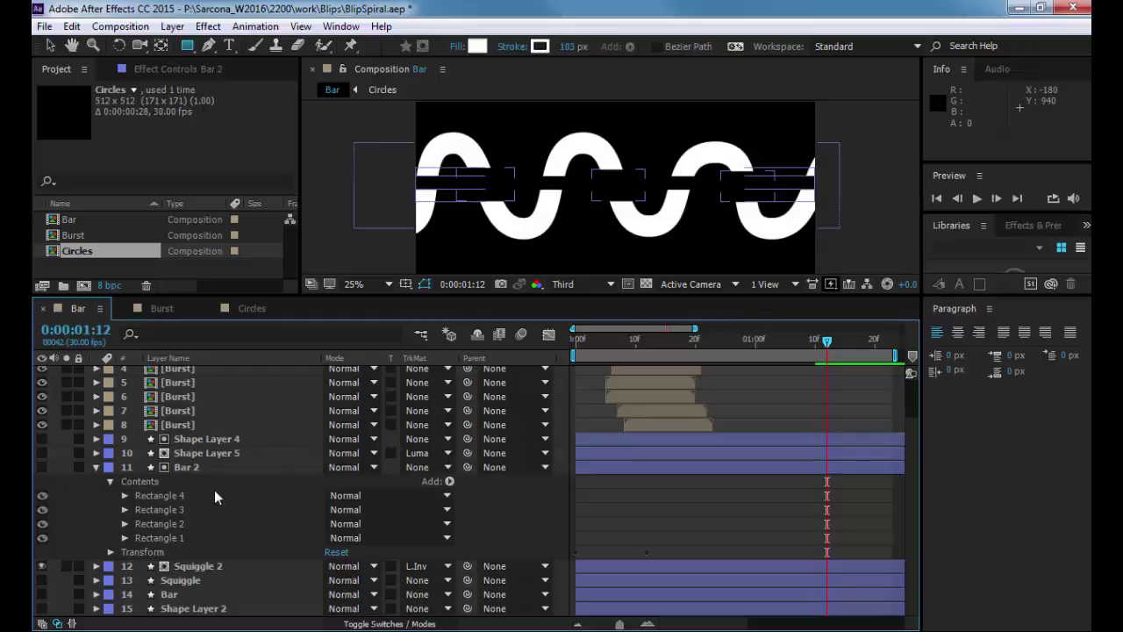
pyautogui.click(179, 537)
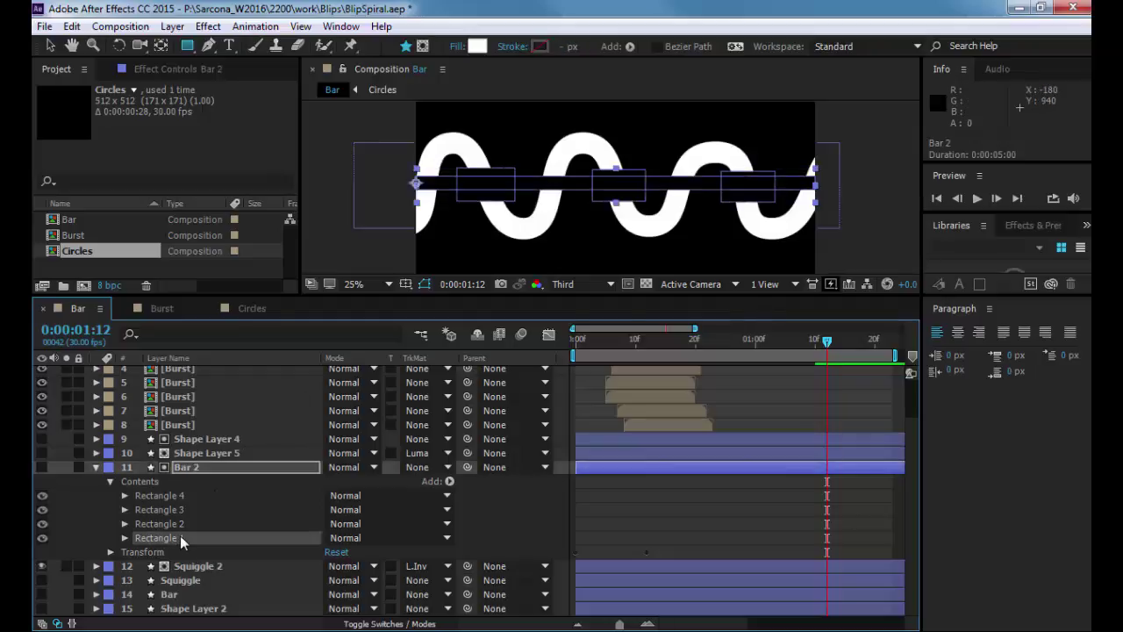
pyautogui.click(477, 47)
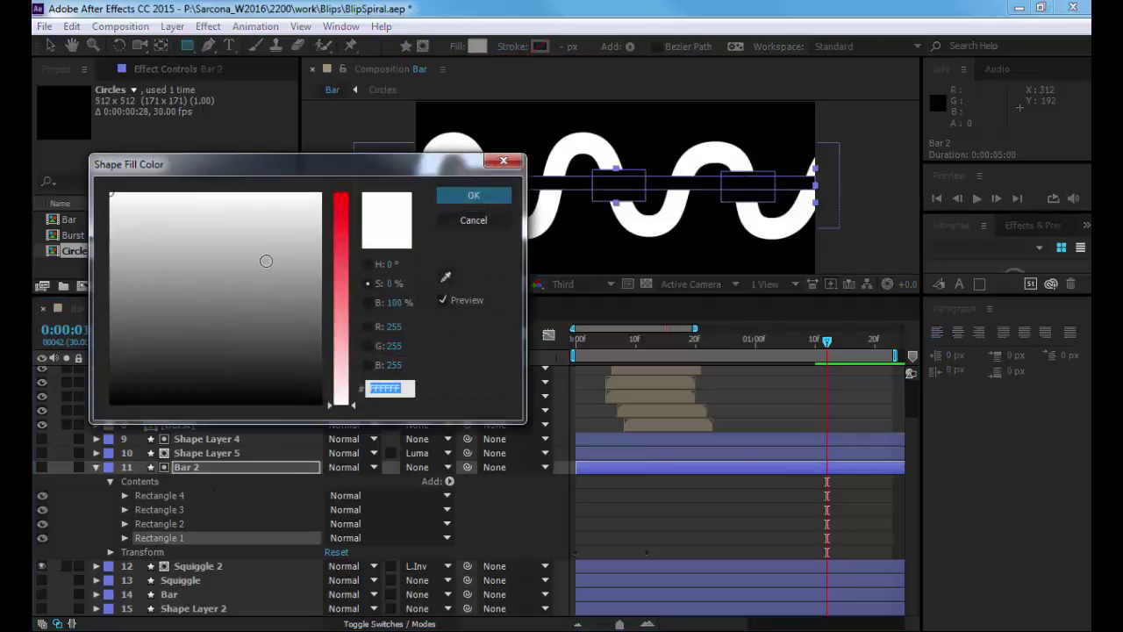
pyautogui.click(311, 402)
pyautogui.click(482, 201)
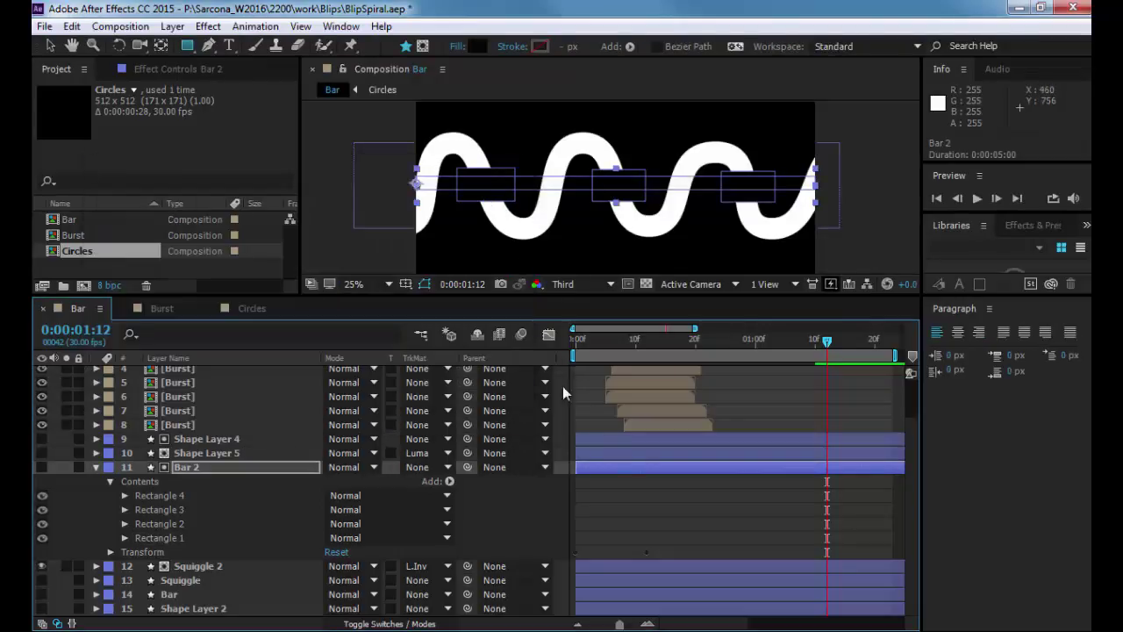
pyautogui.click(630, 496)
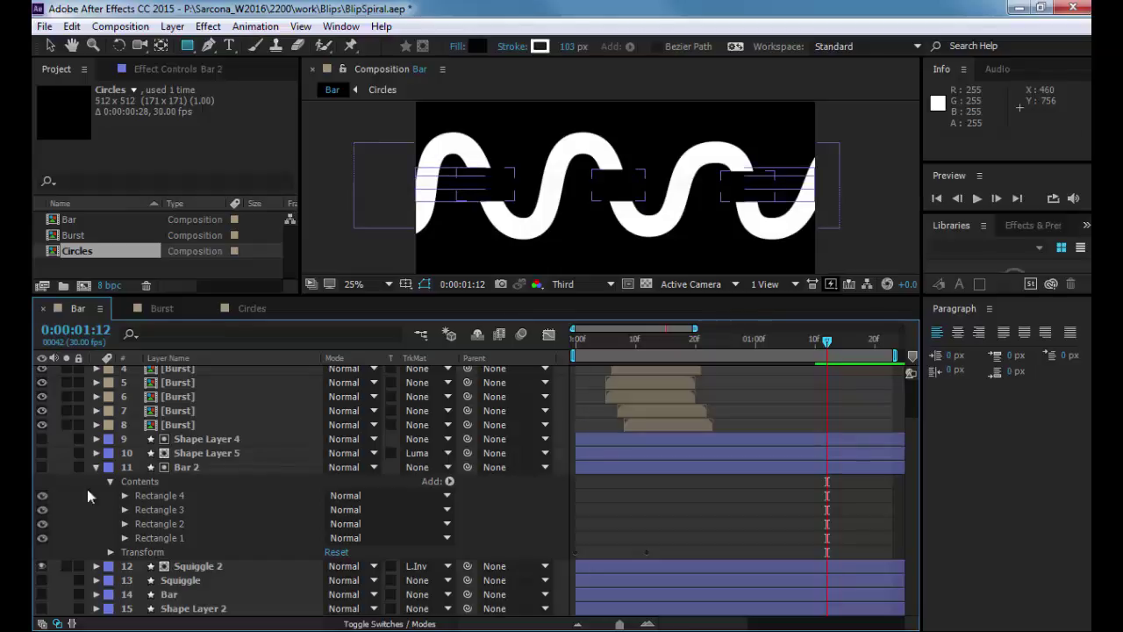
# Show Bar 2 with Squiggle 2 hidden to examine the black-and-white matte, and restore both layers' visibility.
pyautogui.click(42, 467)
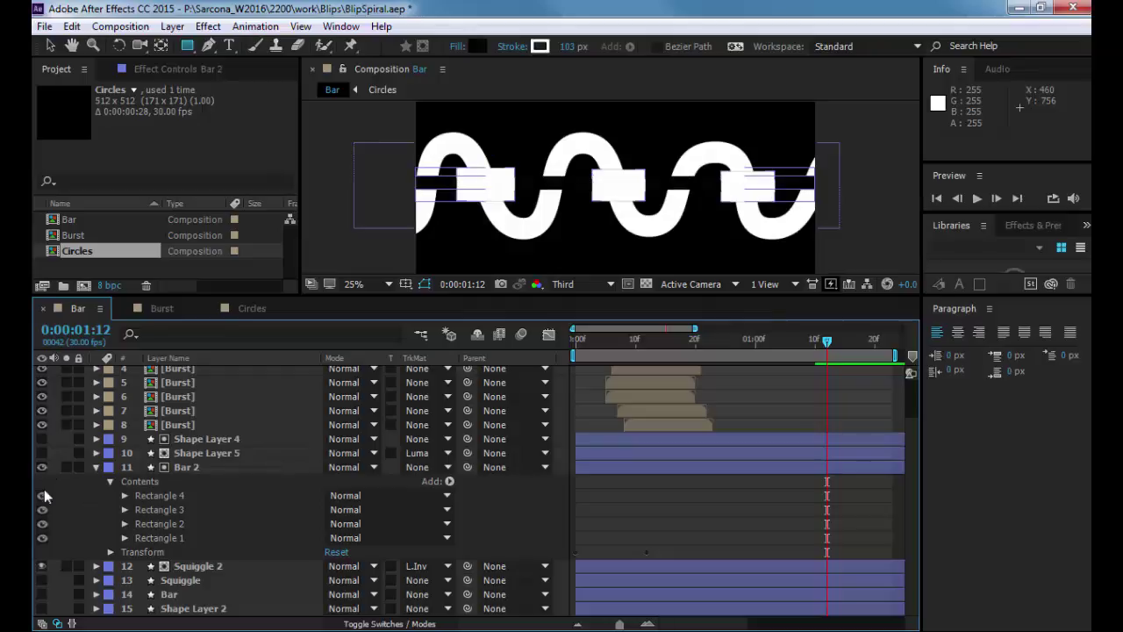
pyautogui.click(40, 566)
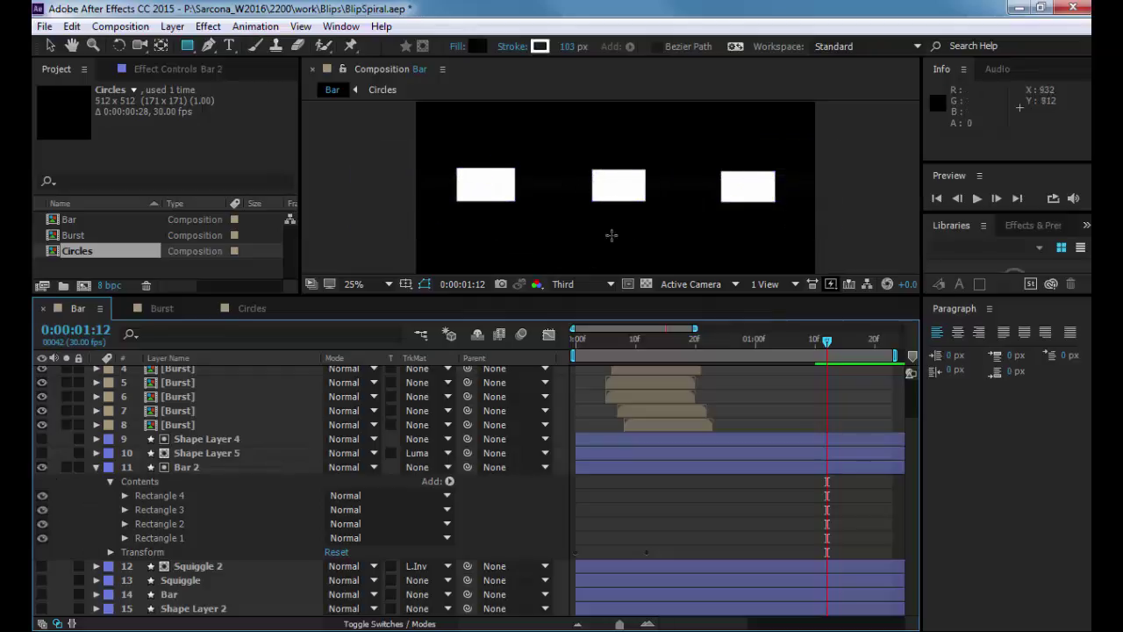
pyautogui.press('v')
pyautogui.click(437, 182)
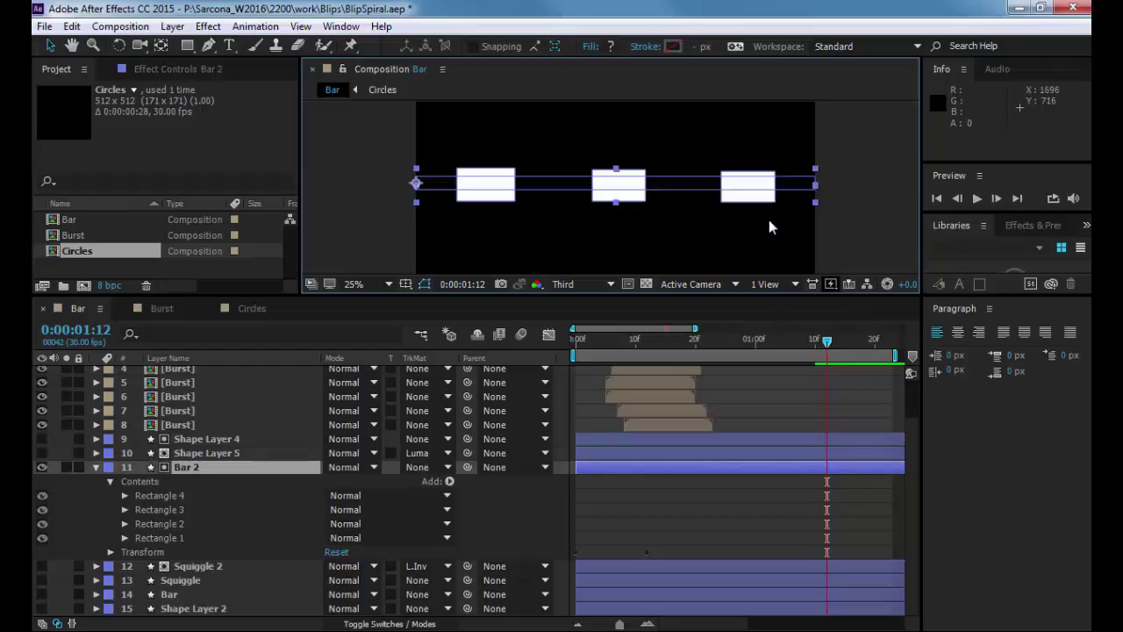
pyautogui.click(42, 467)
pyautogui.click(41, 565)
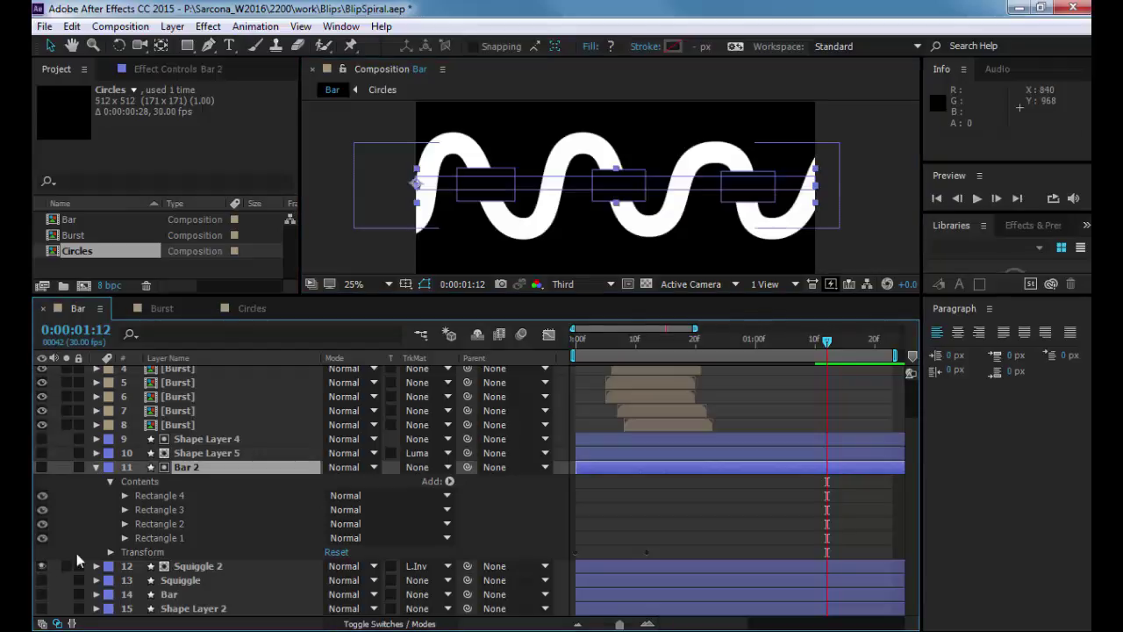
# Collapse Bar 2, check the original Squiggle layer briefly, and make the Bar layer visible.
pyautogui.click(96, 467)
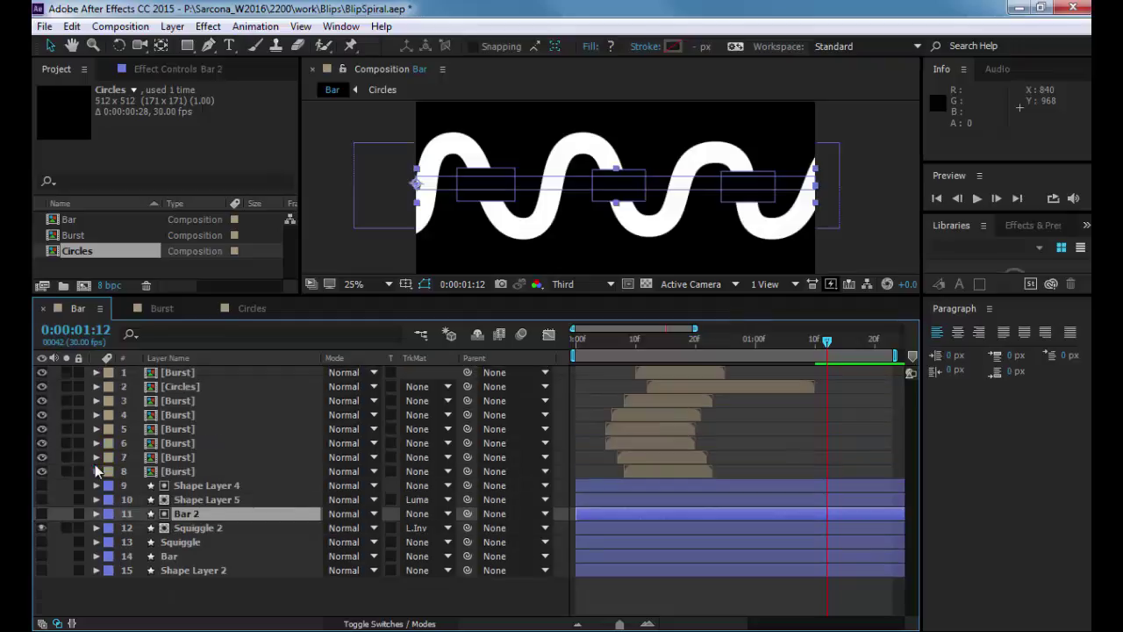
pyautogui.click(40, 541)
pyautogui.click(41, 541)
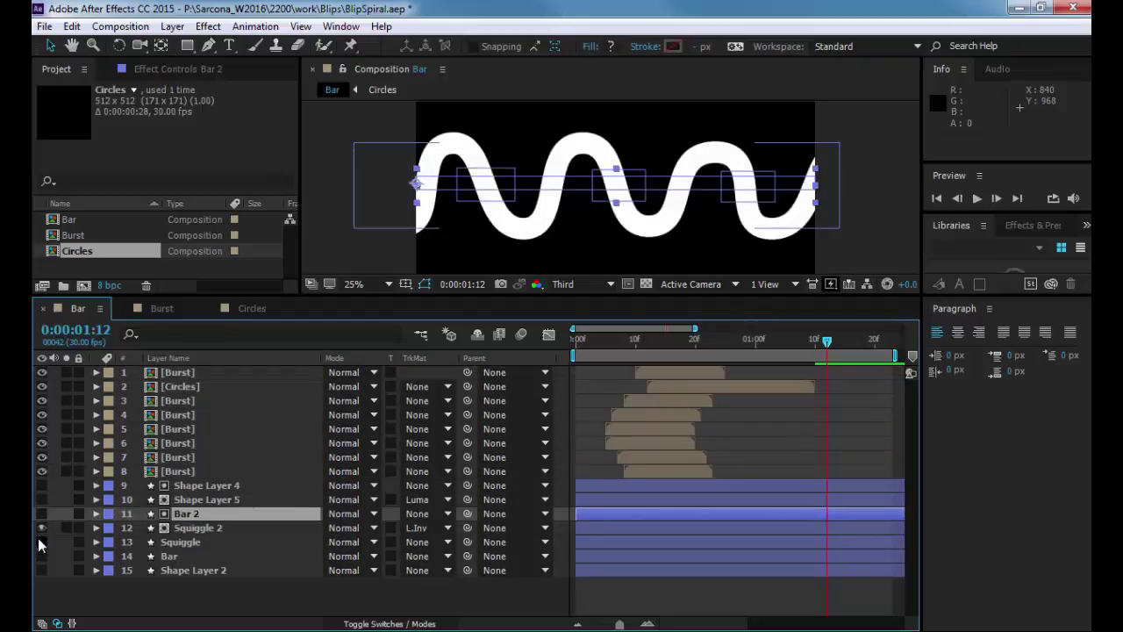
pyautogui.click(41, 555)
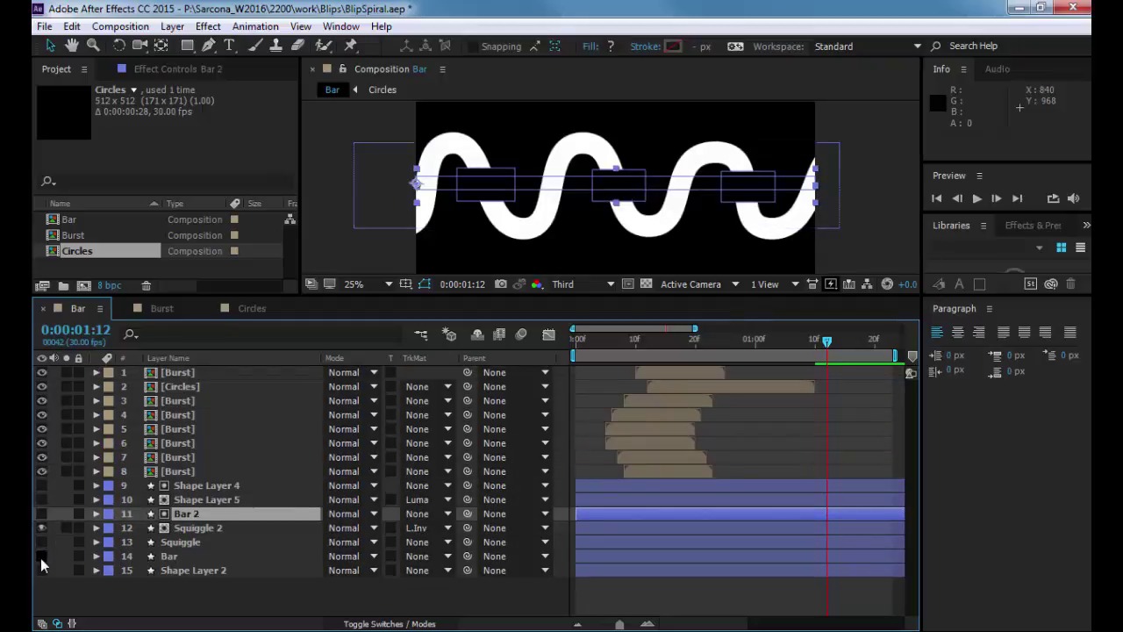
pyautogui.click(193, 603)
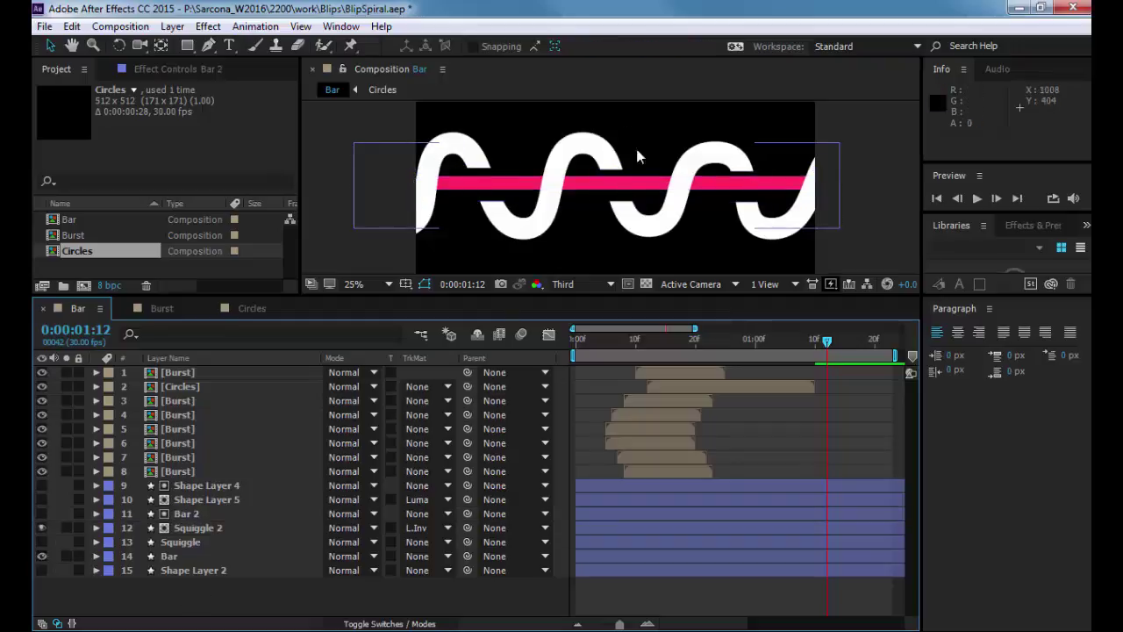
# Make the original Squiggle layer visible and move it below the Bar layer.
pyautogui.click(42, 541)
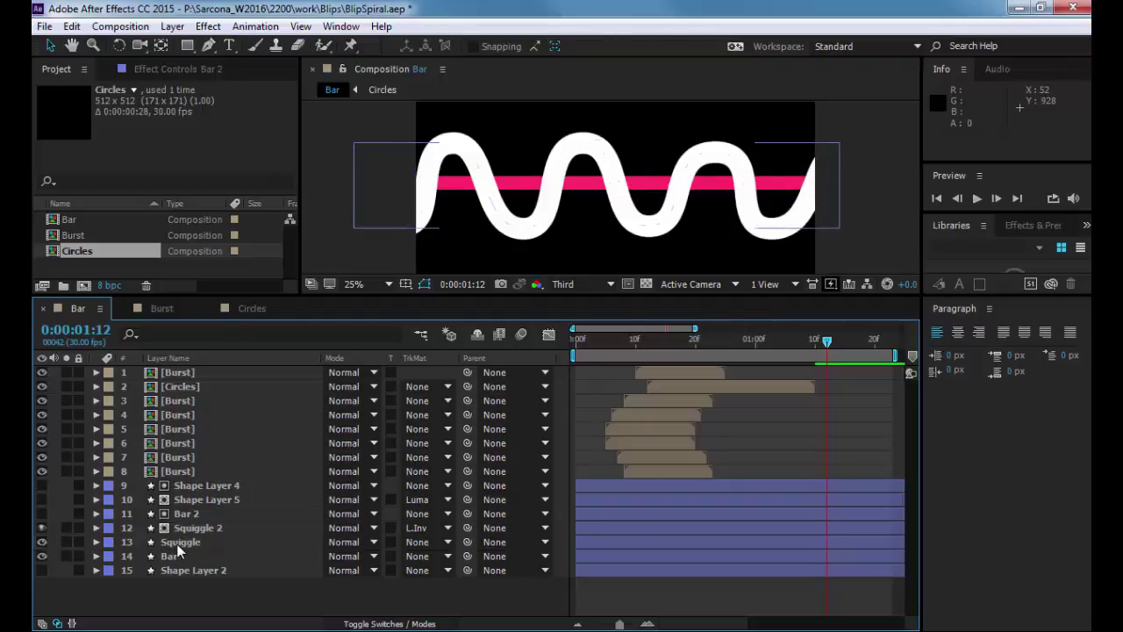
pyautogui.moveTo(178, 549); pyautogui.dragTo(174, 559)
pyautogui.click(214, 589)
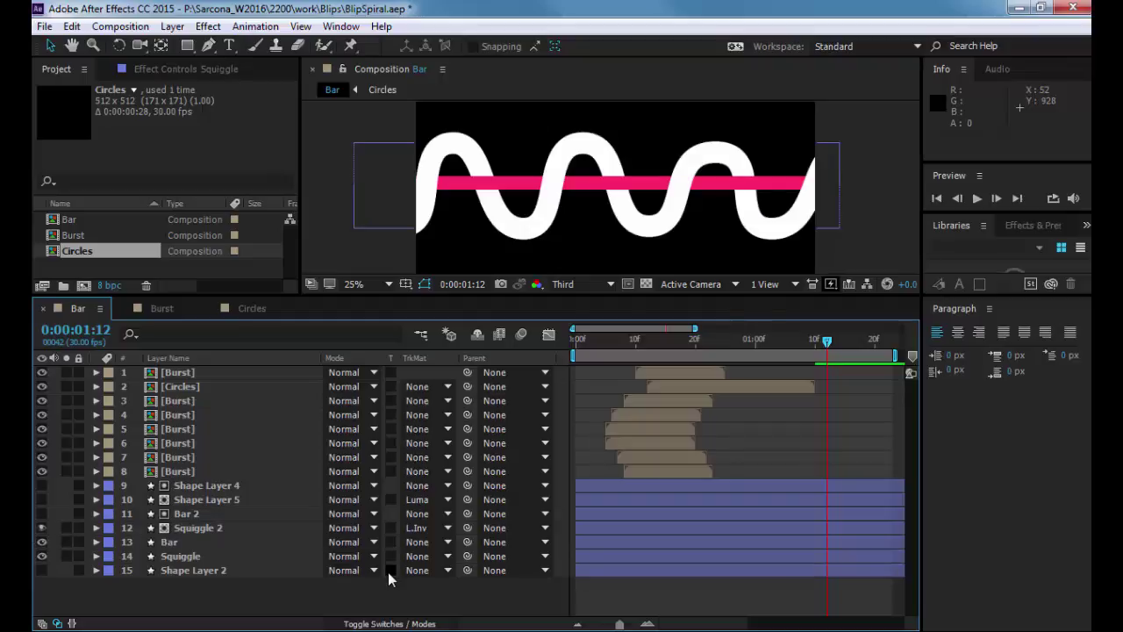
# Review the four bar and squiggle layers and preview the woven animation from the first frame.
pyautogui.click(187, 514)
pyautogui.keyDown('shift'); pyautogui.click(184, 556); pyautogui.keyUp('shift')
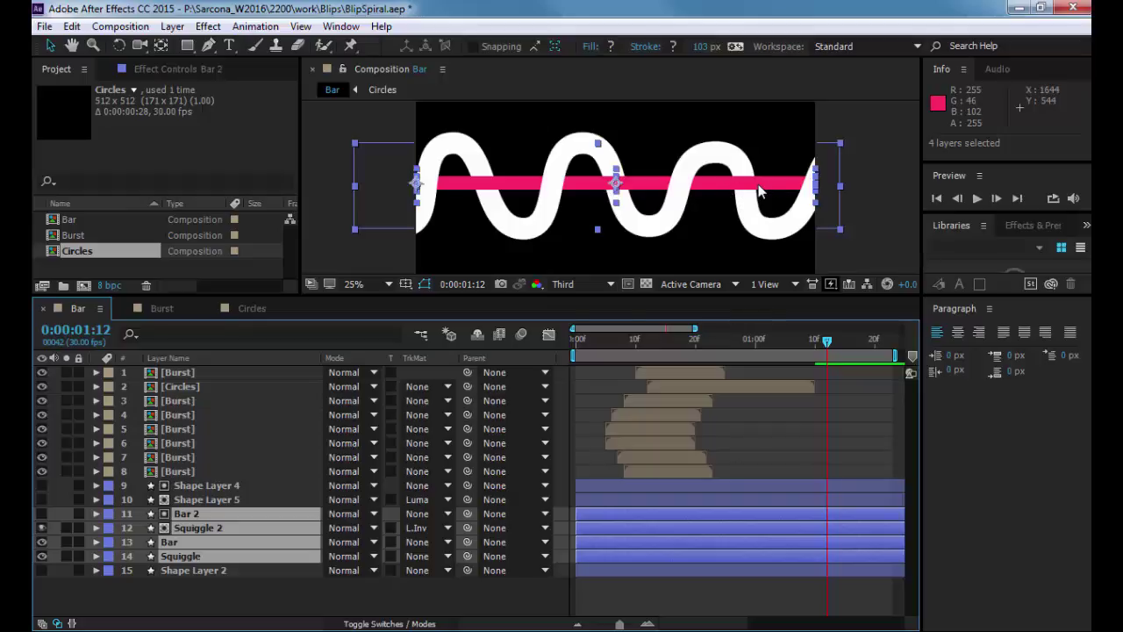
pyautogui.moveTo(636, 340); pyautogui.dragTo(560, 341)
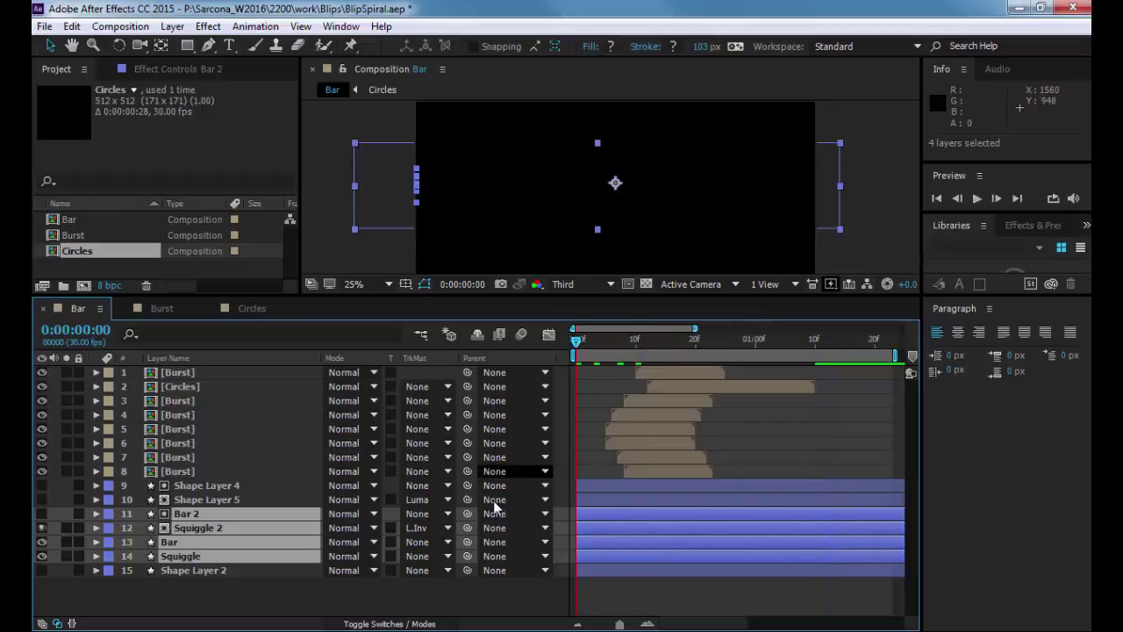
pyautogui.click(484, 610)
pyautogui.press('space')
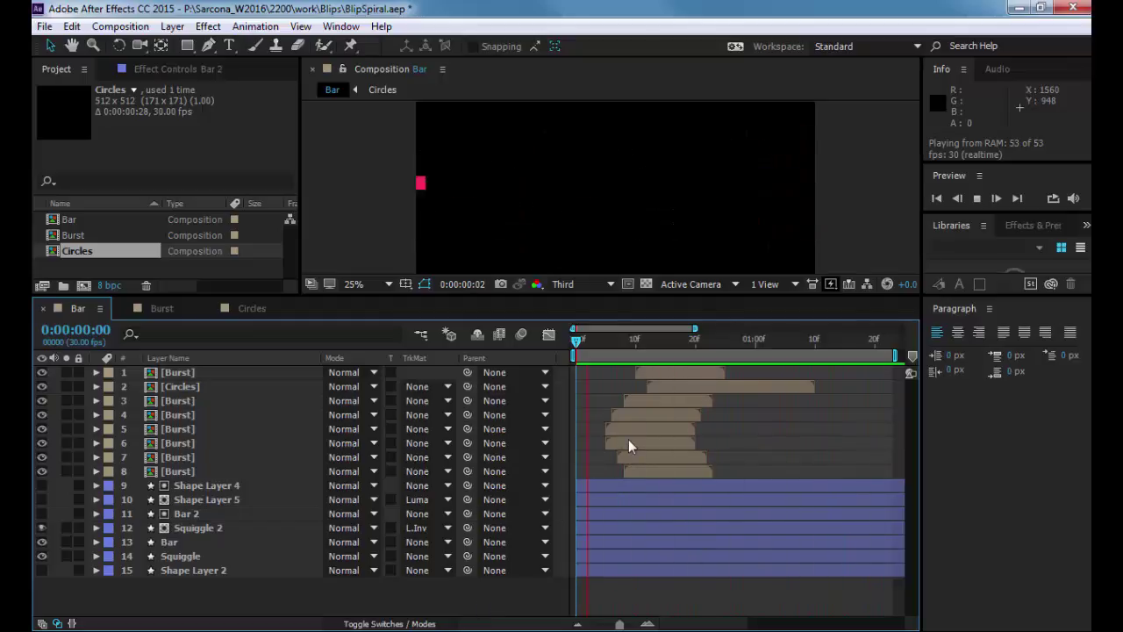
pyautogui.press('space')
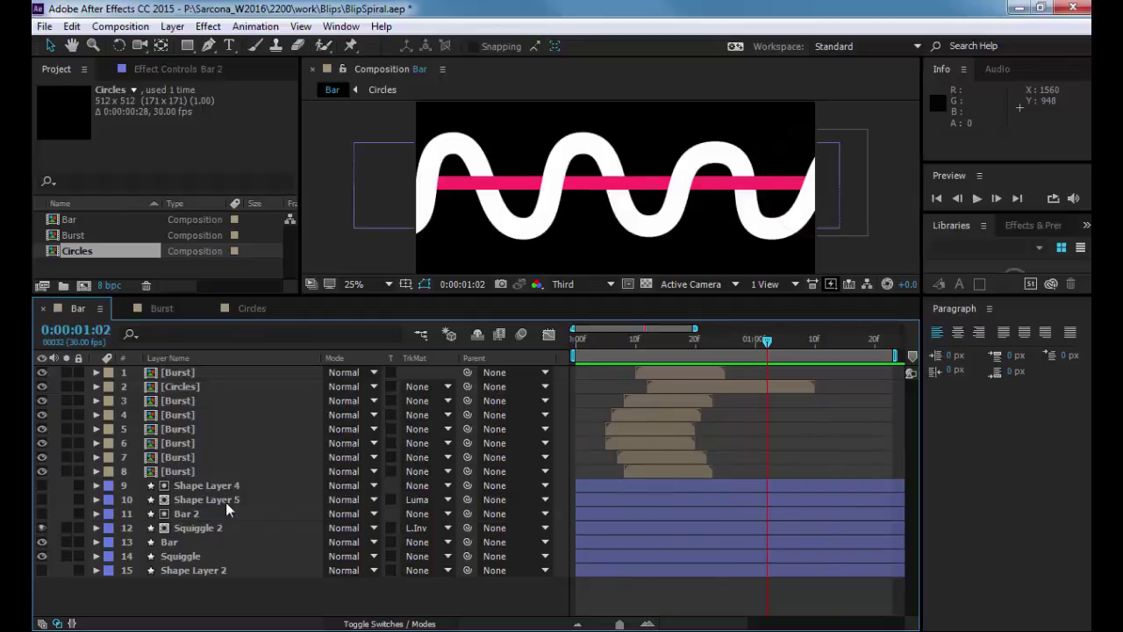
# Find the Stylize Glow effect by searching for "glow" and apply it to the Squiggle layer.
pyautogui.click(204, 529)
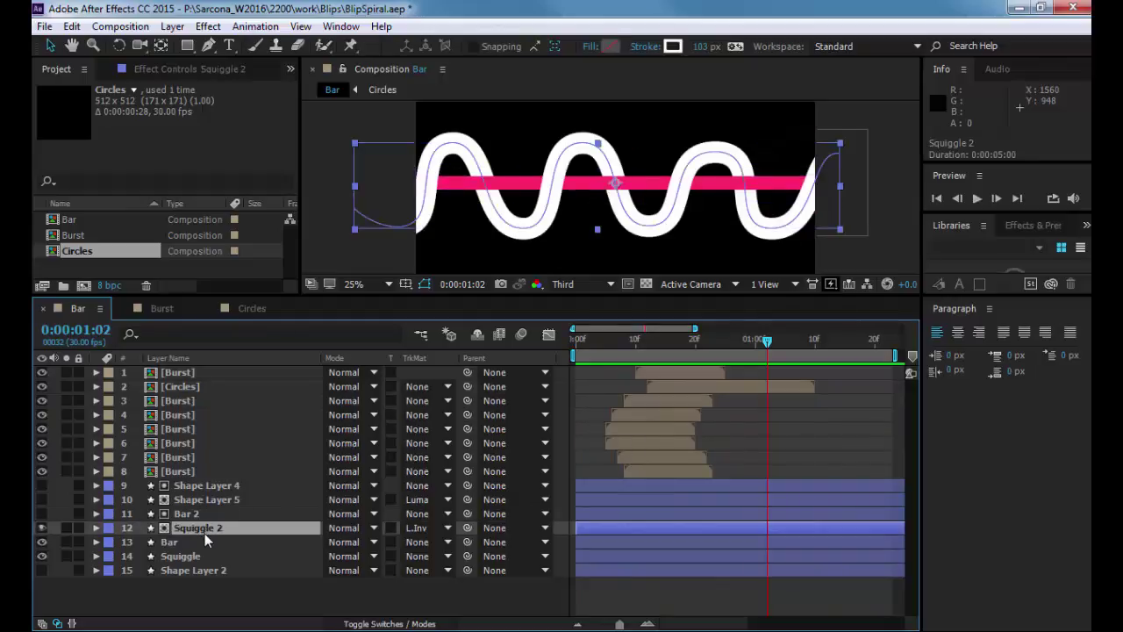
pyautogui.click(194, 556)
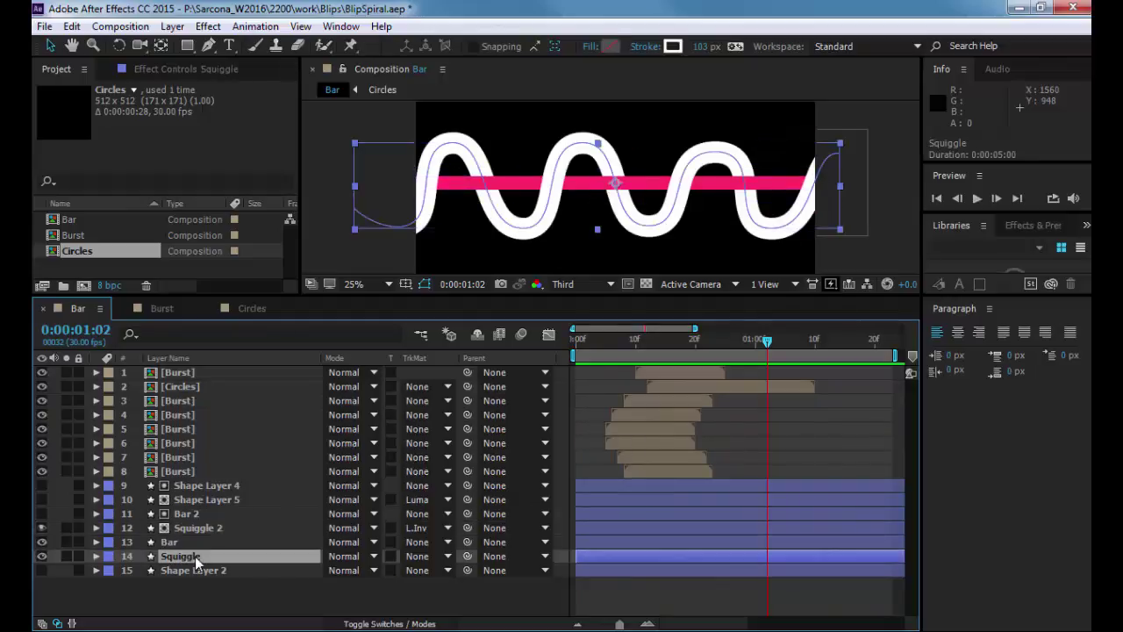
pyautogui.click(1024, 228)
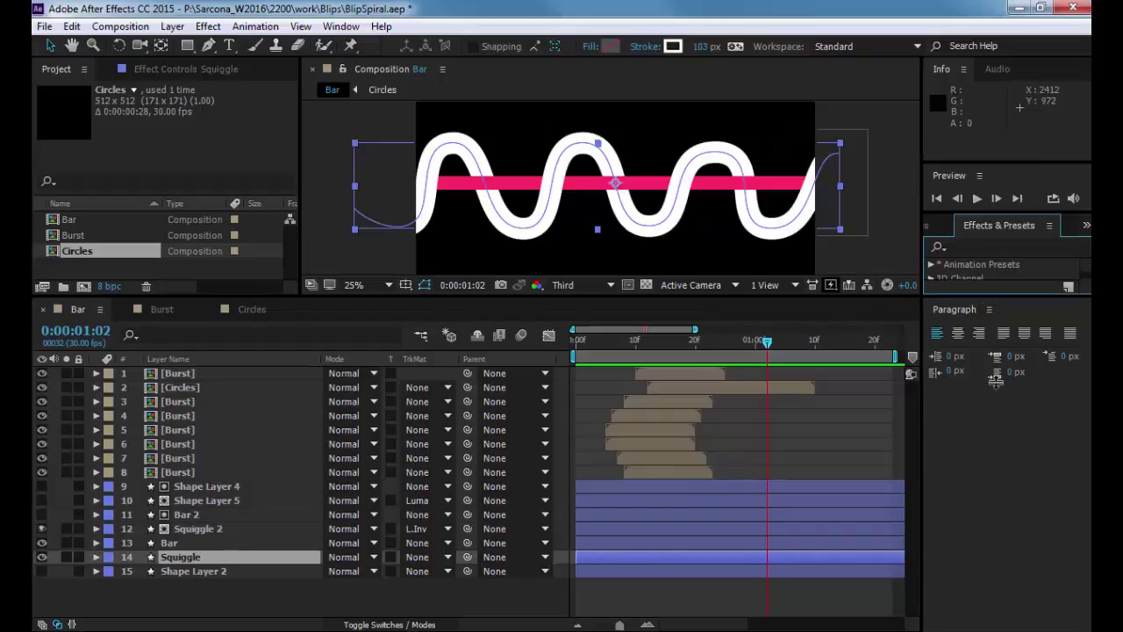
pyautogui.moveTo(996, 379); pyautogui.dragTo(995, 458)
pyautogui.click(988, 261)
pyautogui.write('g')
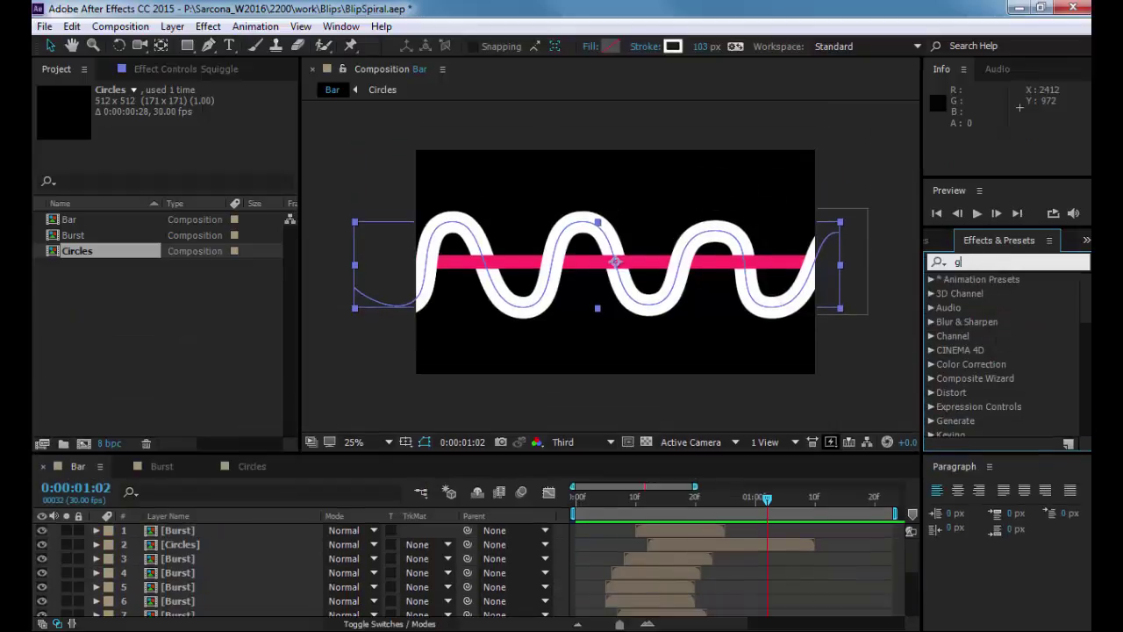
pyautogui.write('low')
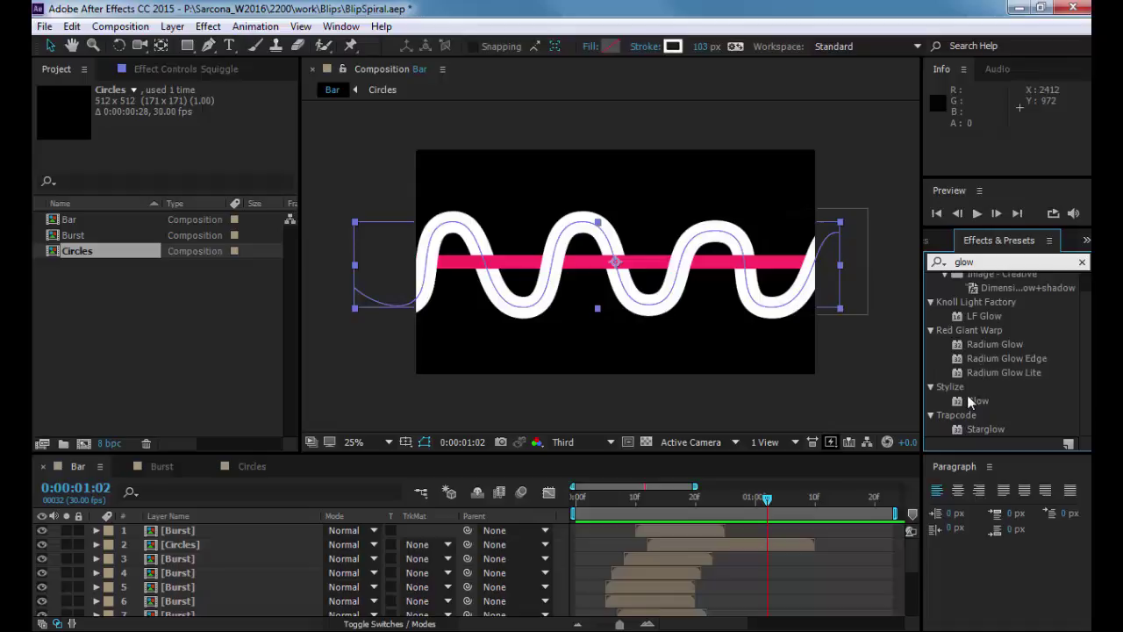
pyautogui.click(976, 401)
pyautogui.scroll(-3, 734, 552)
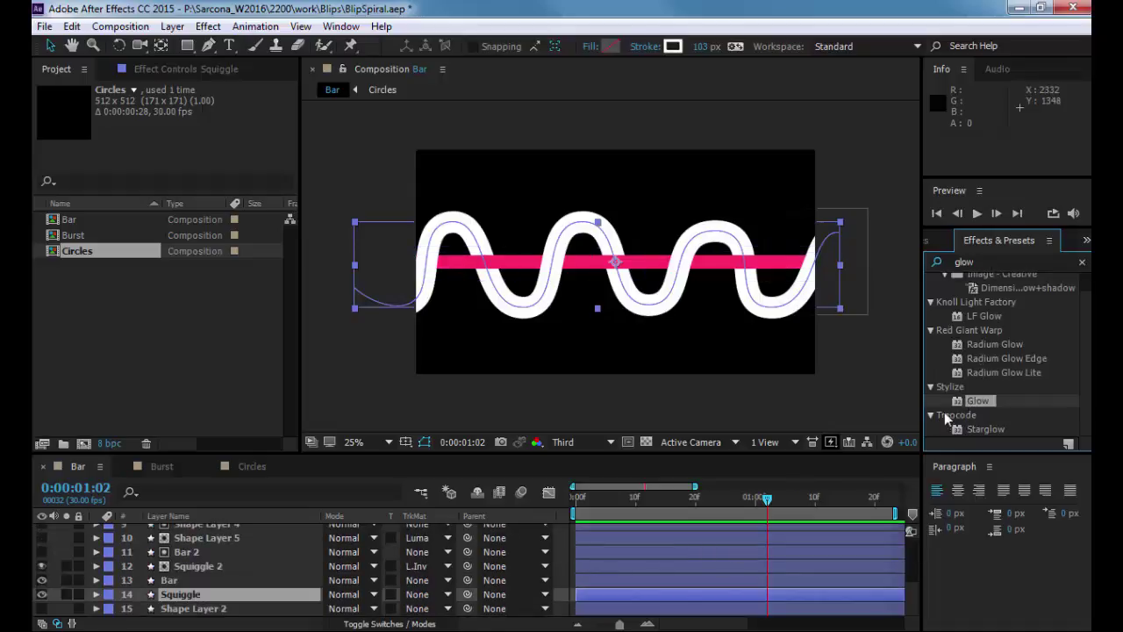
pyautogui.moveTo(961, 405)
pyautogui.mouseDown()
pyautogui.moveTo(193, 579)
pyautogui.moveTo(202, 600)
pyautogui.mouseUp()
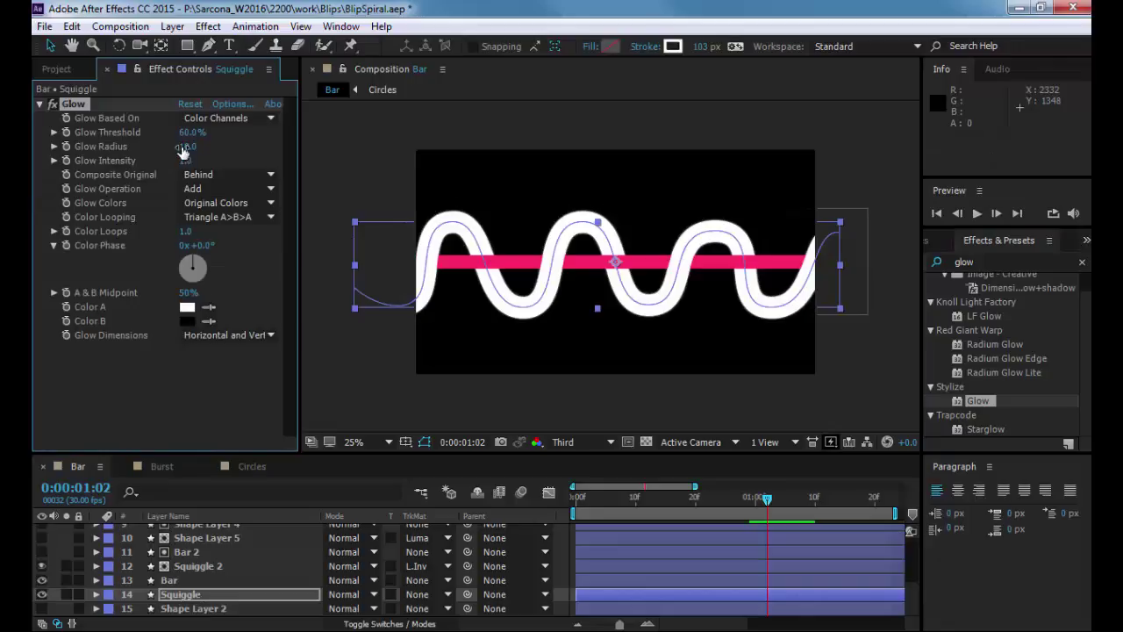
# Set the Squiggle layer's Glow Radius to 89 and Glow Intensity to 5.2.
pyautogui.moveTo(184, 149); pyautogui.dragTo(254, 156)
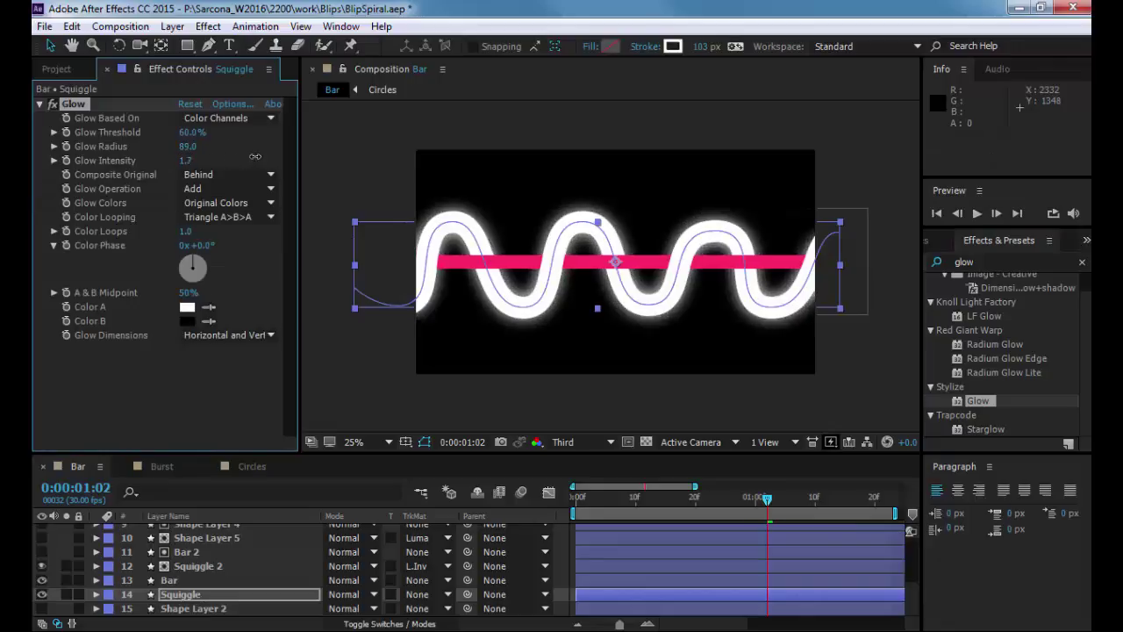
pyautogui.moveTo(184, 161); pyautogui.dragTo(434, 159)
pyautogui.click(159, 390)
pyautogui.click(345, 386)
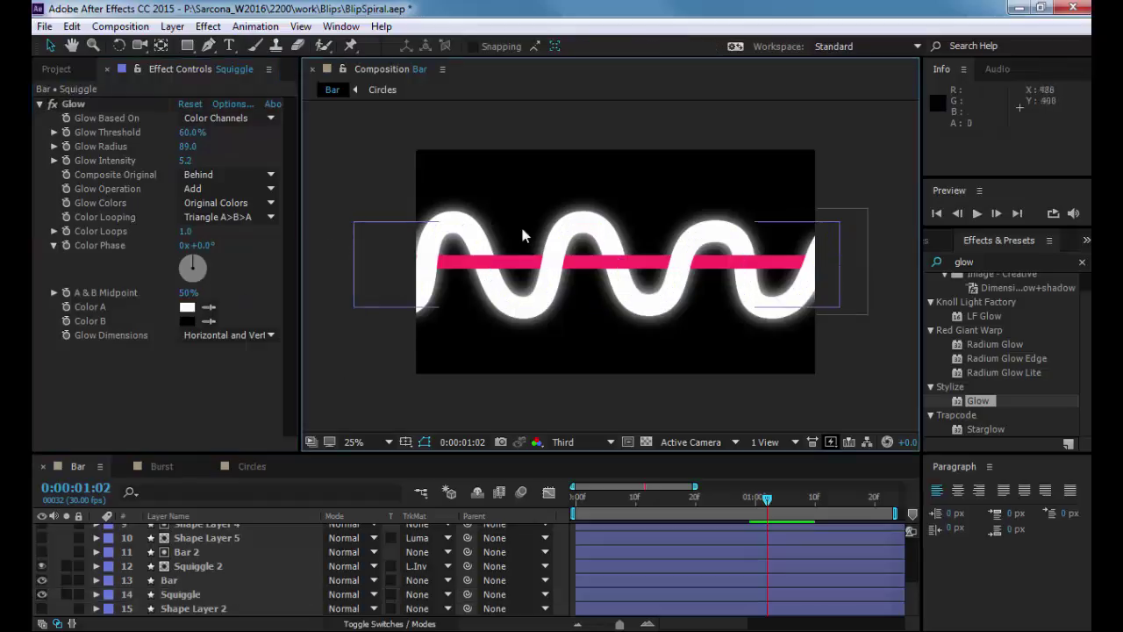
# Copy the Glow effect from Squiggle to the Squiggle 2 layer.
pyautogui.click(91, 105)
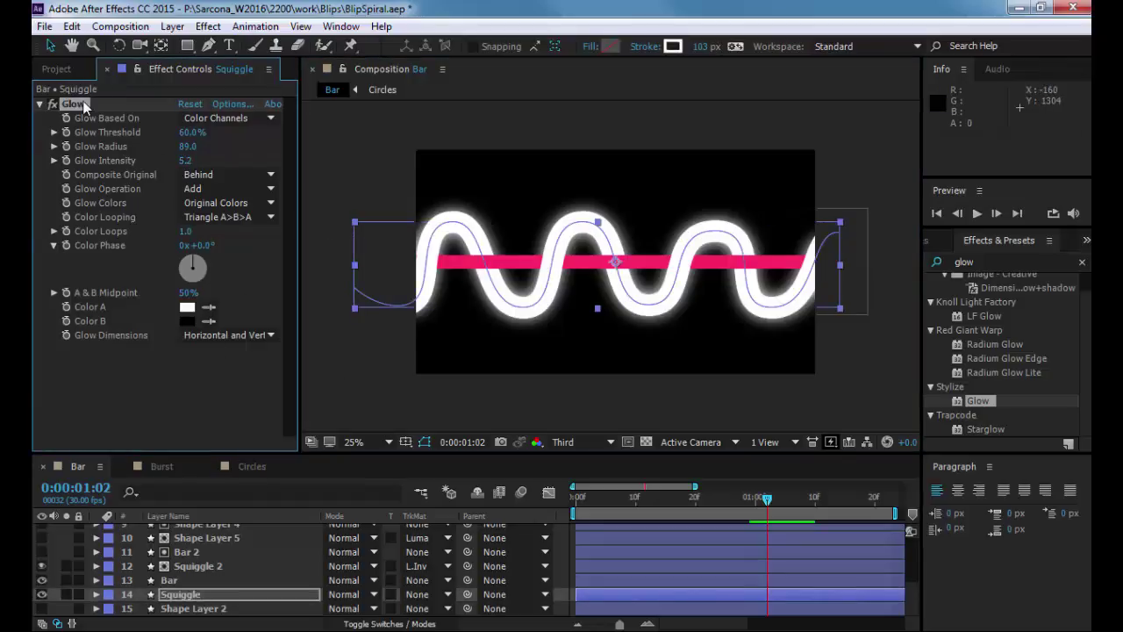
pyautogui.click(193, 568)
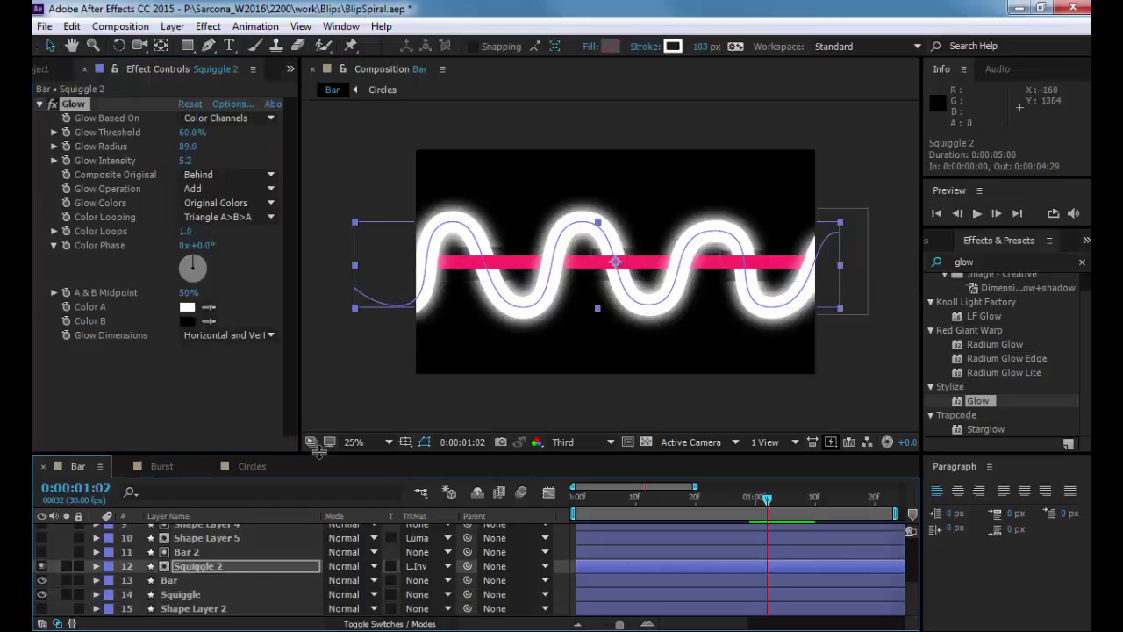
# Compare the squiggle's overlap with the bar with Squiggle 2's Glow effect switched off and back on.
pyautogui.press('.')
pyautogui.moveTo(412, 343); pyautogui.dragTo(609, 340)
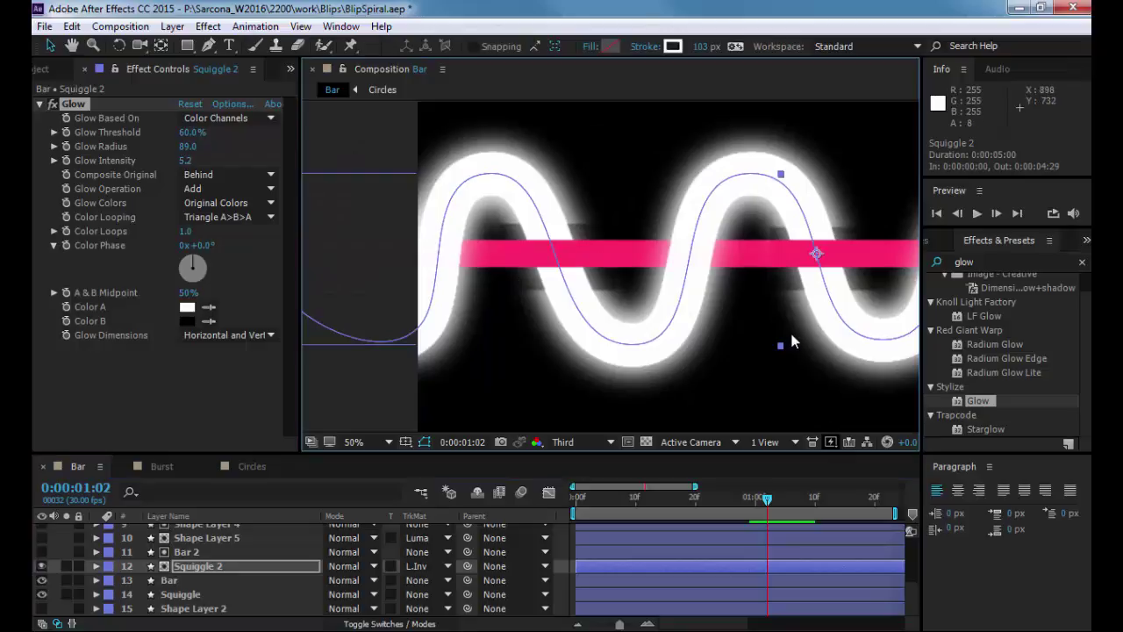
pyautogui.click(51, 105)
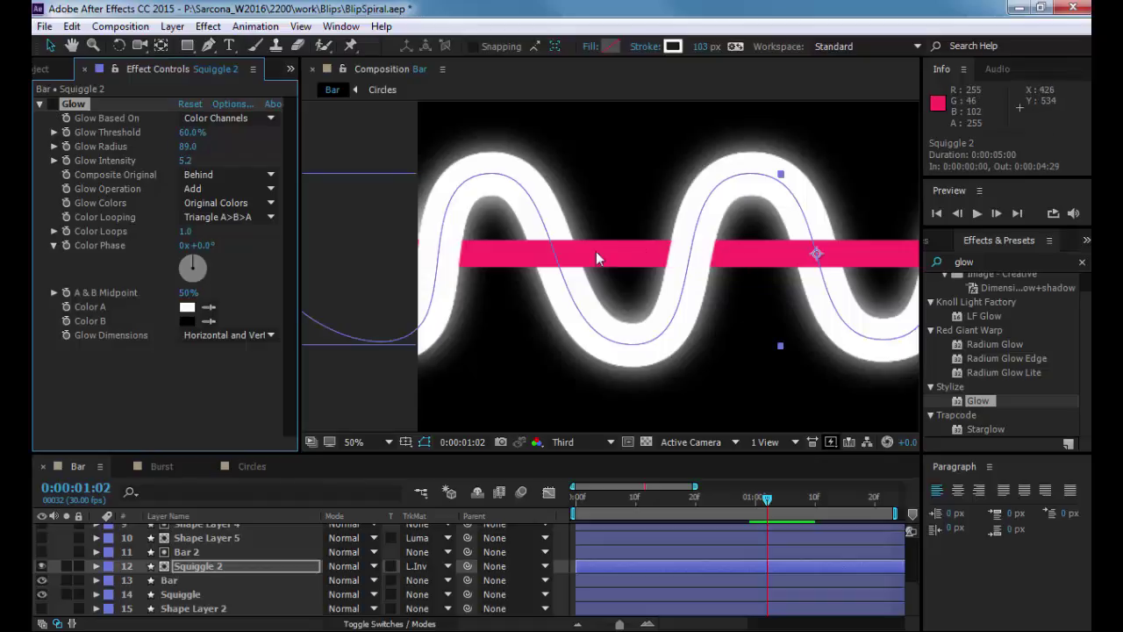
pyautogui.click(51, 105)
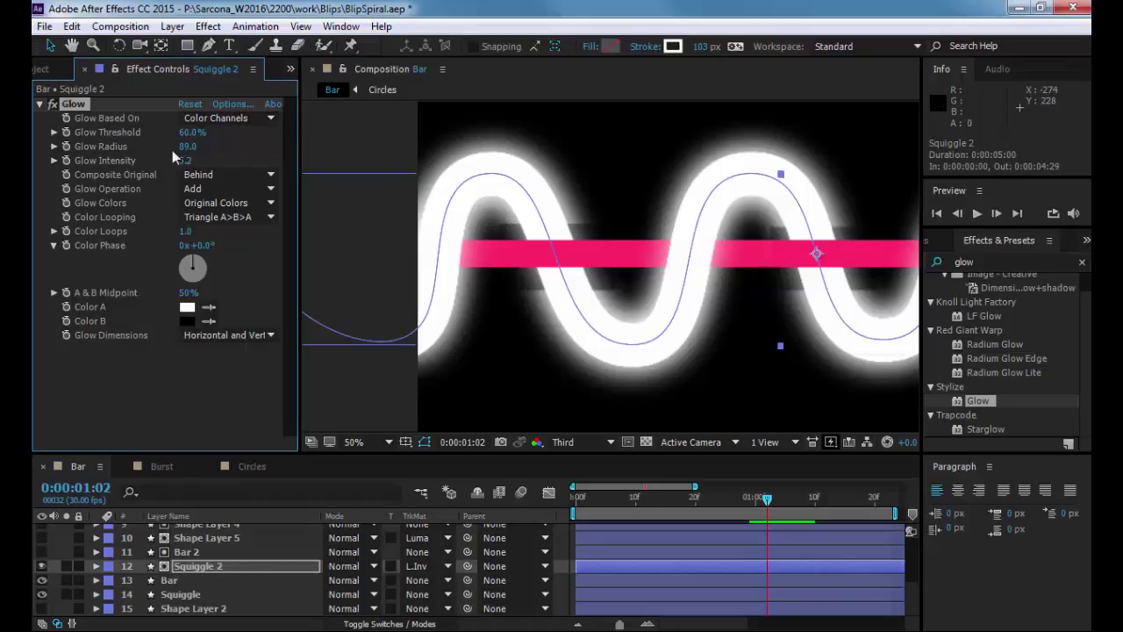
# Try setting Composite Original to On Top for Squiggle 2's Glow, and delete the Glow effect from that layer.
pyautogui.click(213, 175)
pyautogui.click(209, 190)
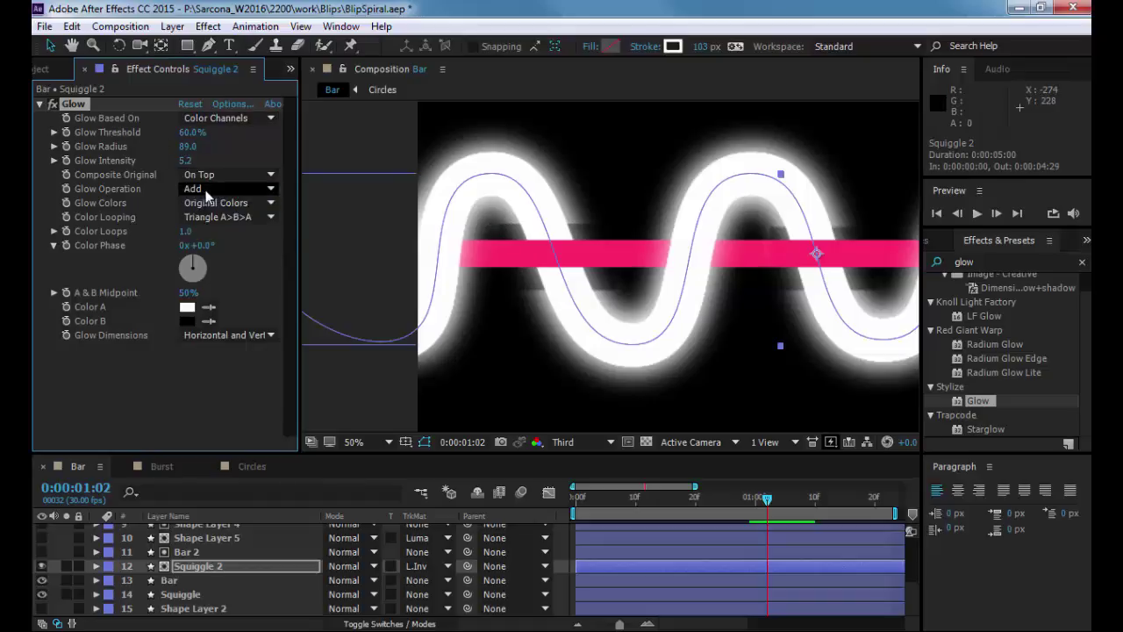
pyautogui.click(73, 104)
pyautogui.press('Delete')
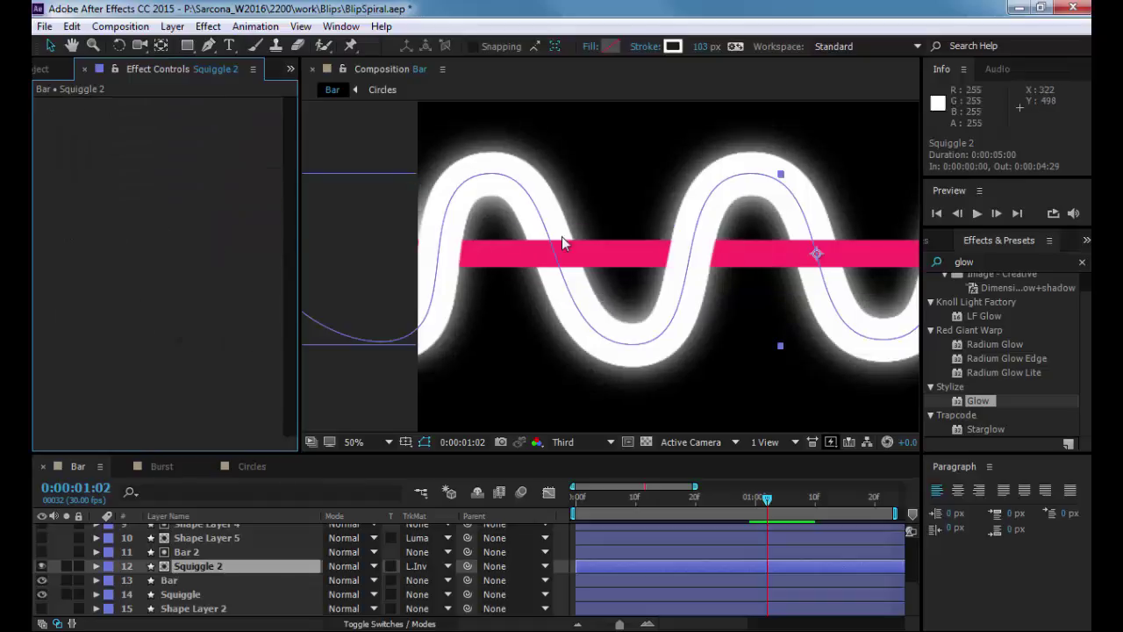
# Show the full five-second timeline and preview the woven bar and squiggle animation from the first frame.
pyautogui.scroll(-2, 566, 245)
pyautogui.moveTo(767, 497); pyautogui.dragTo(579, 511)
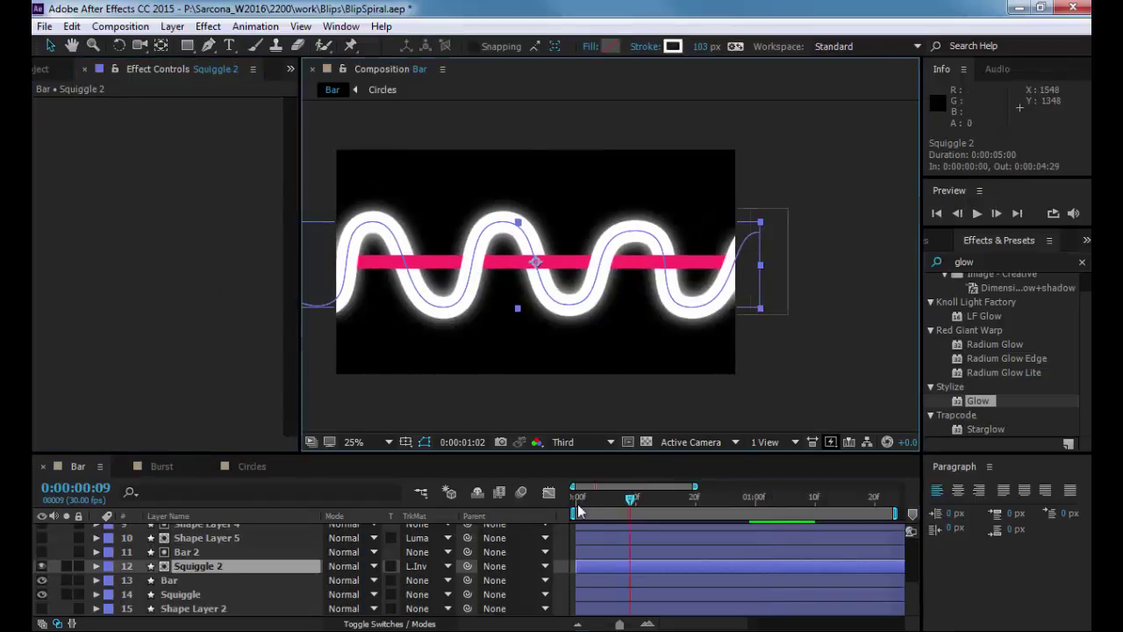
pyautogui.click(577, 624)
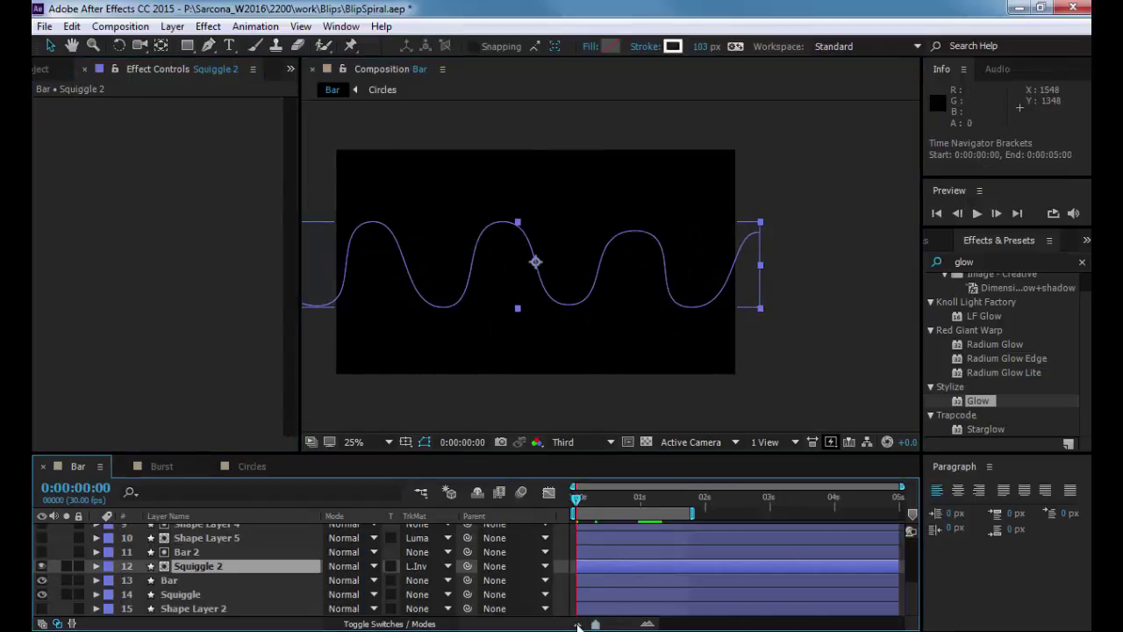
pyautogui.click(834, 350)
pyautogui.press('space')
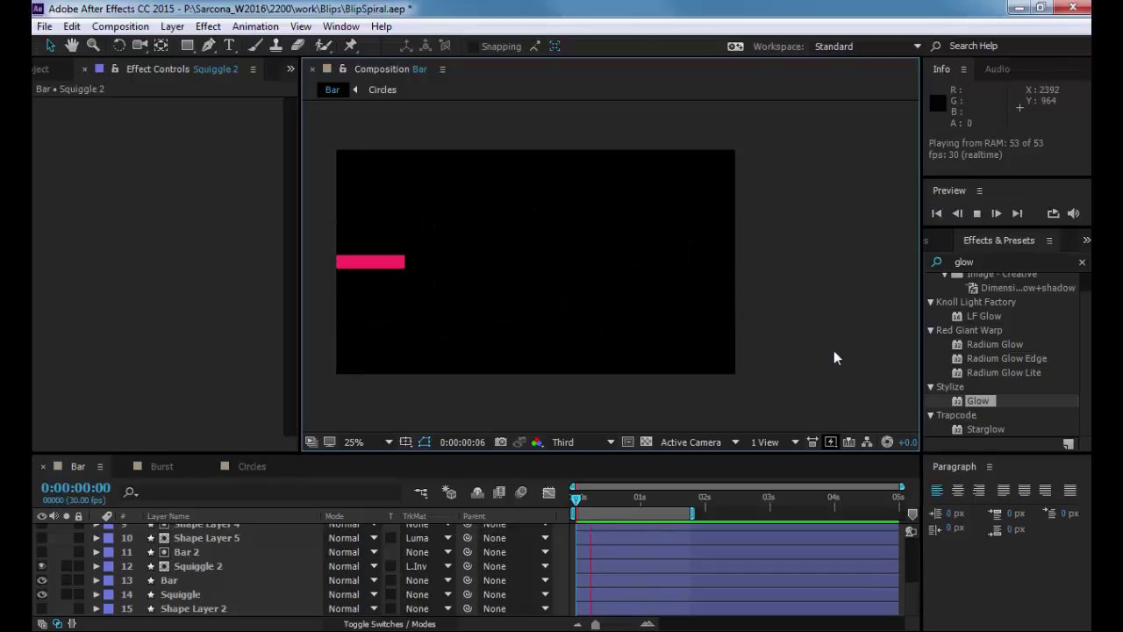
pyautogui.press('space')
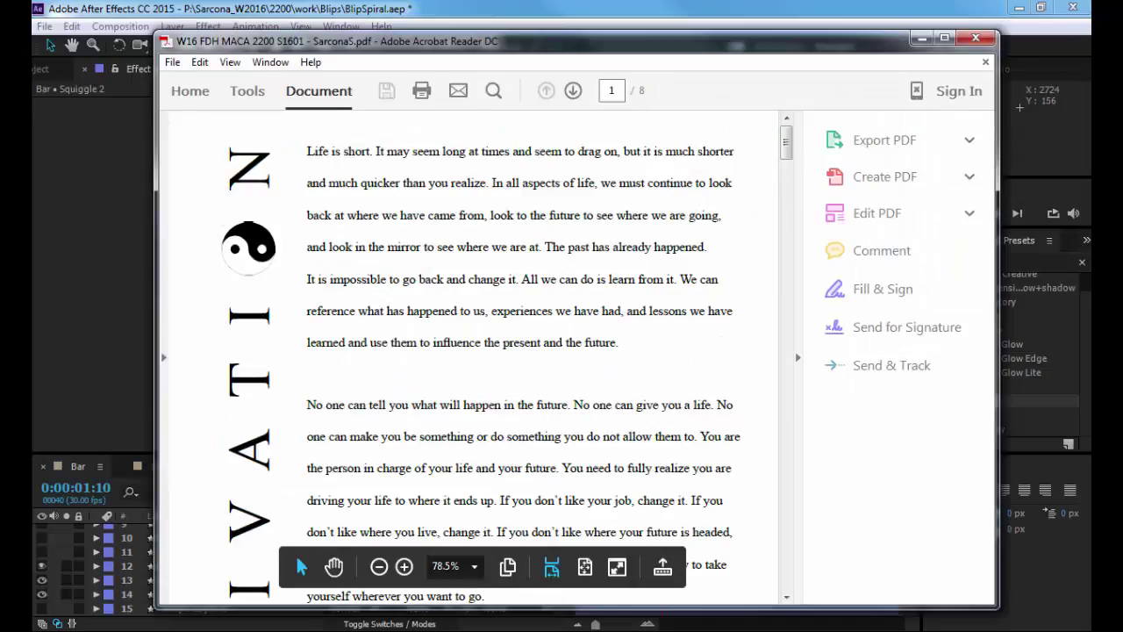
# Switch to the MACA 2200 syllabus PDF in Acrobat Reader and review the Going Beyond entry under Additional Points on page 4.
pyautogui.scroll(-15, 456, 351)
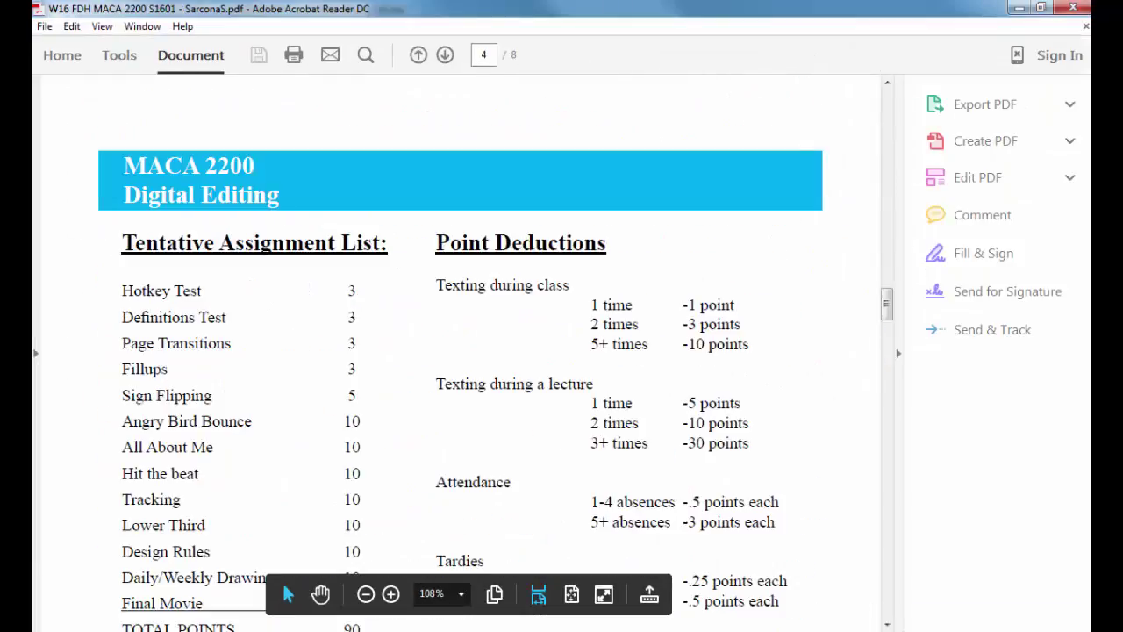
pyautogui.scroll(-7, 162, 415)
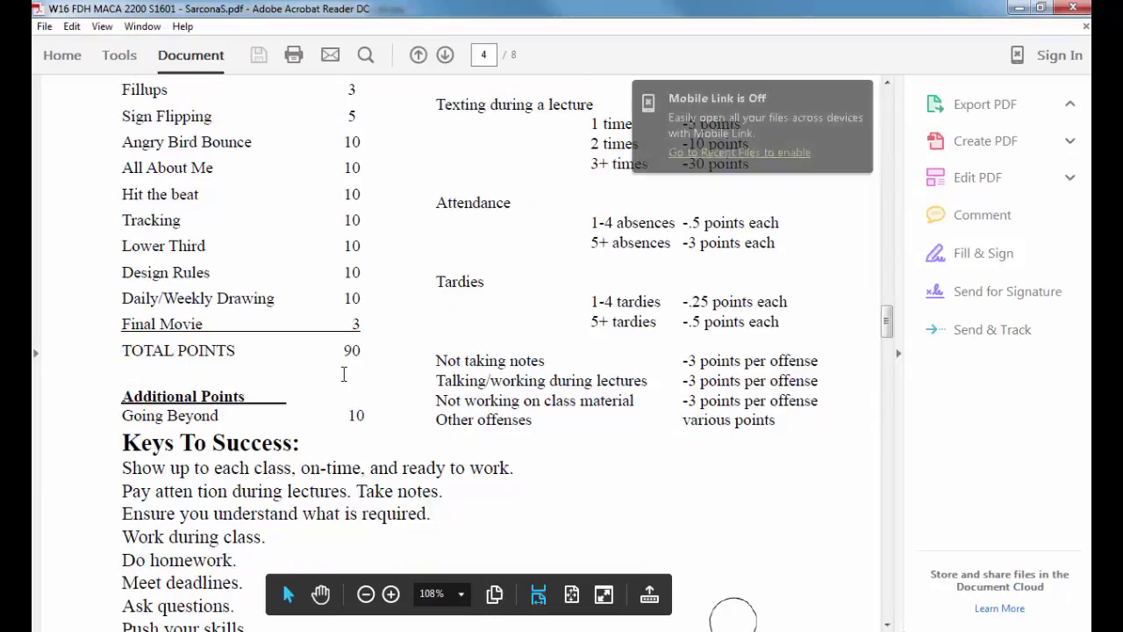
pyautogui.moveTo(122, 415); pyautogui.dragTo(367, 411)
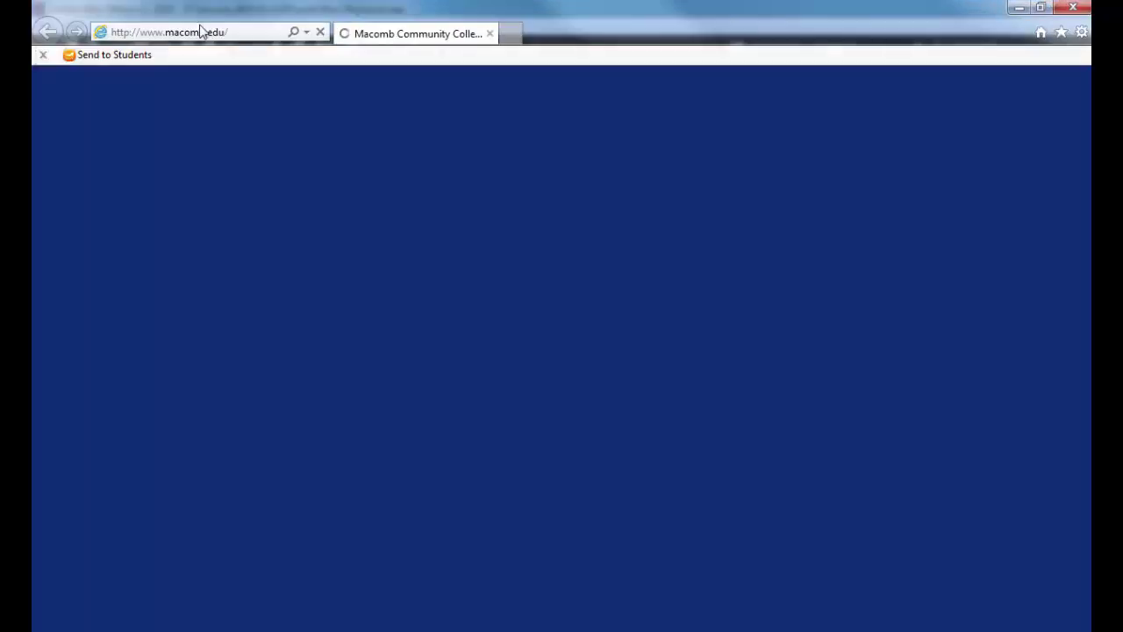
# Go to google.com in the web browser and search for "blast sound effect free".
pyautogui.click(195, 32)
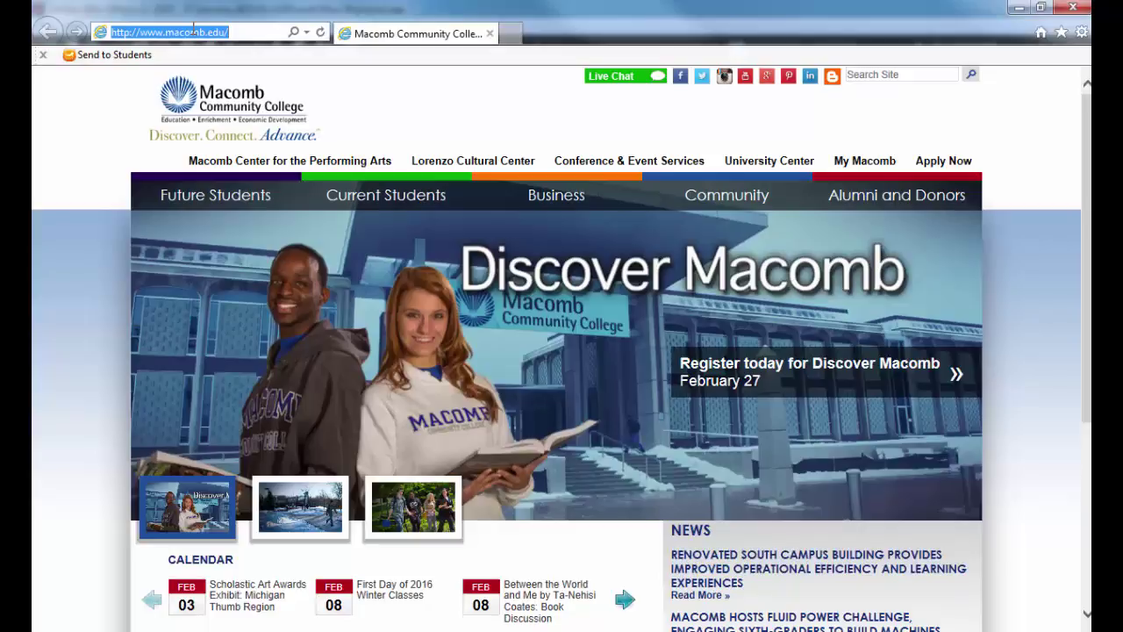
pyautogui.write('google.com')
pyautogui.press('Return')
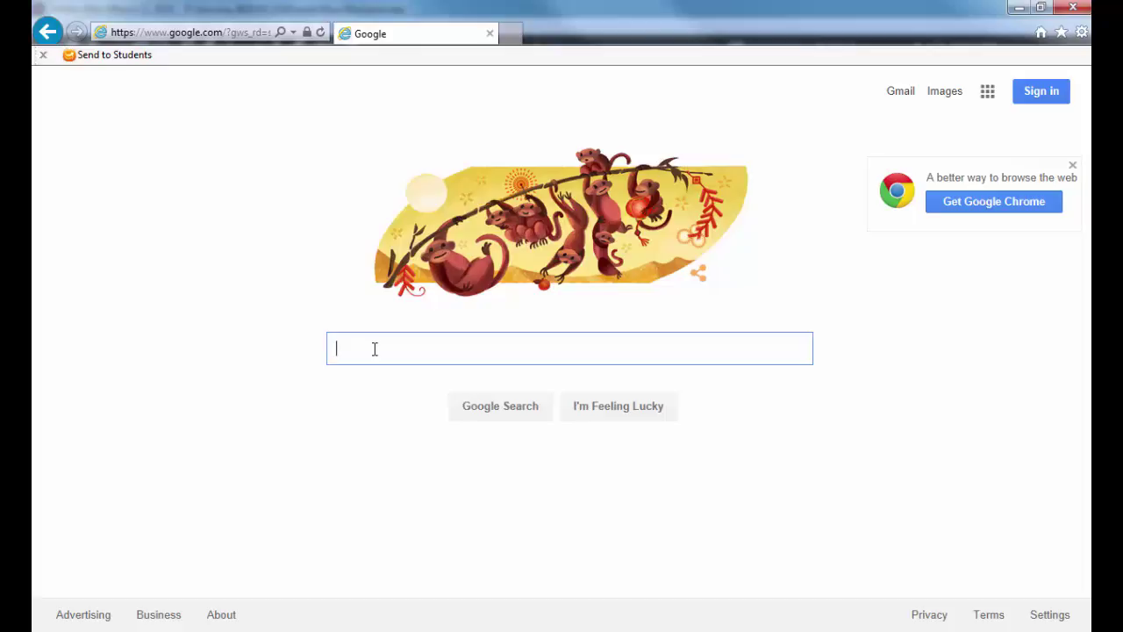
pyautogui.write('s')
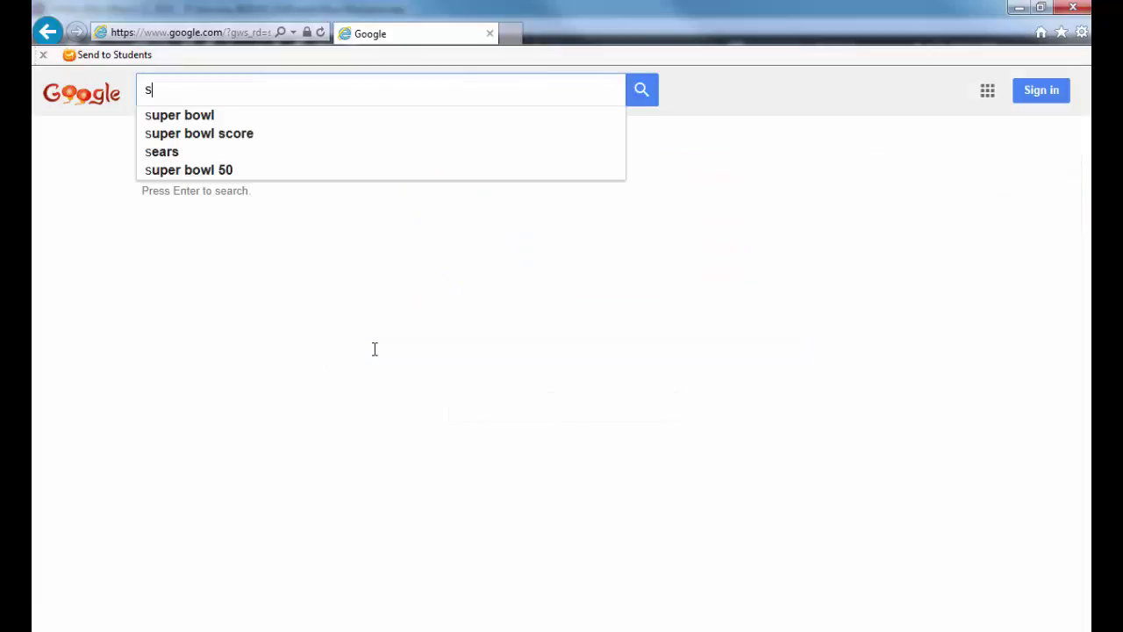
pyautogui.press('BackSpace')
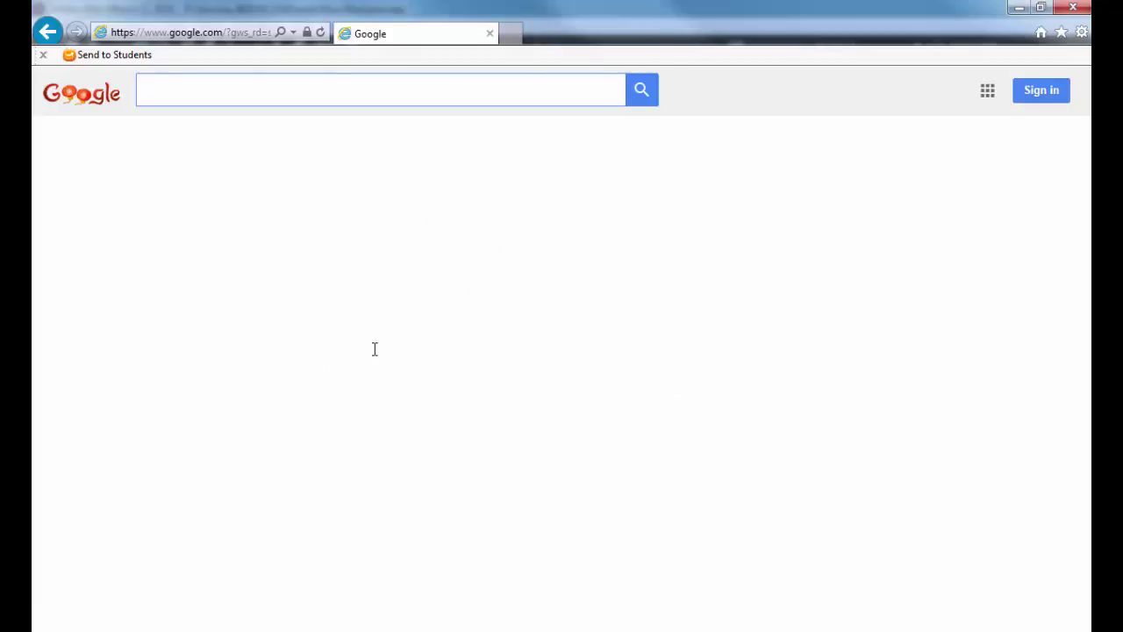
pyautogui.write('blast ')
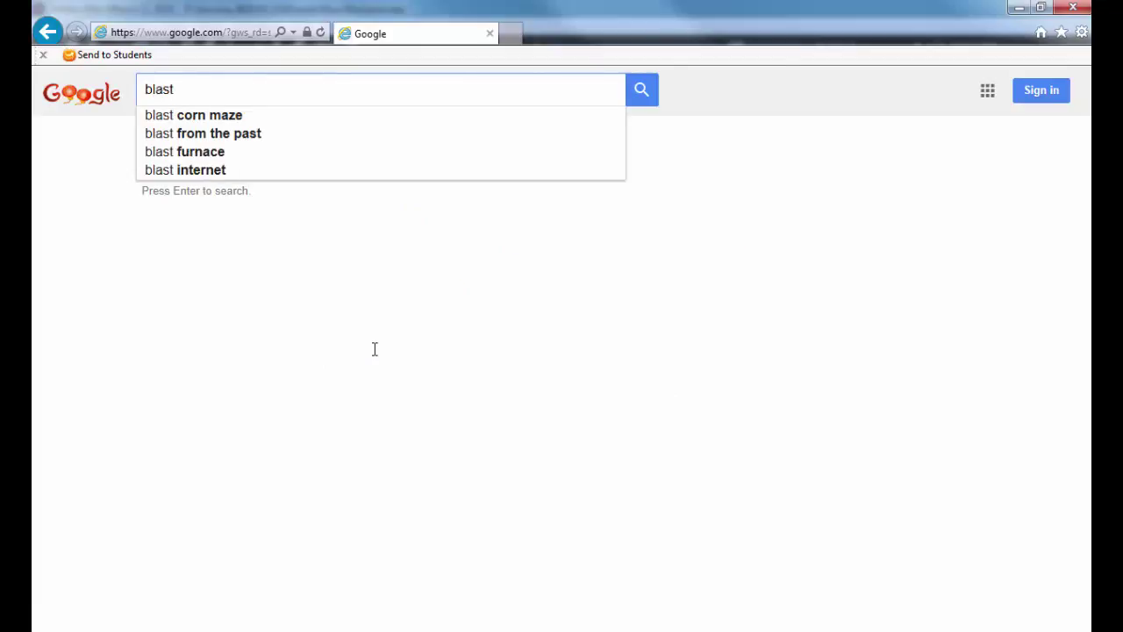
pyautogui.write('sound effect fre')
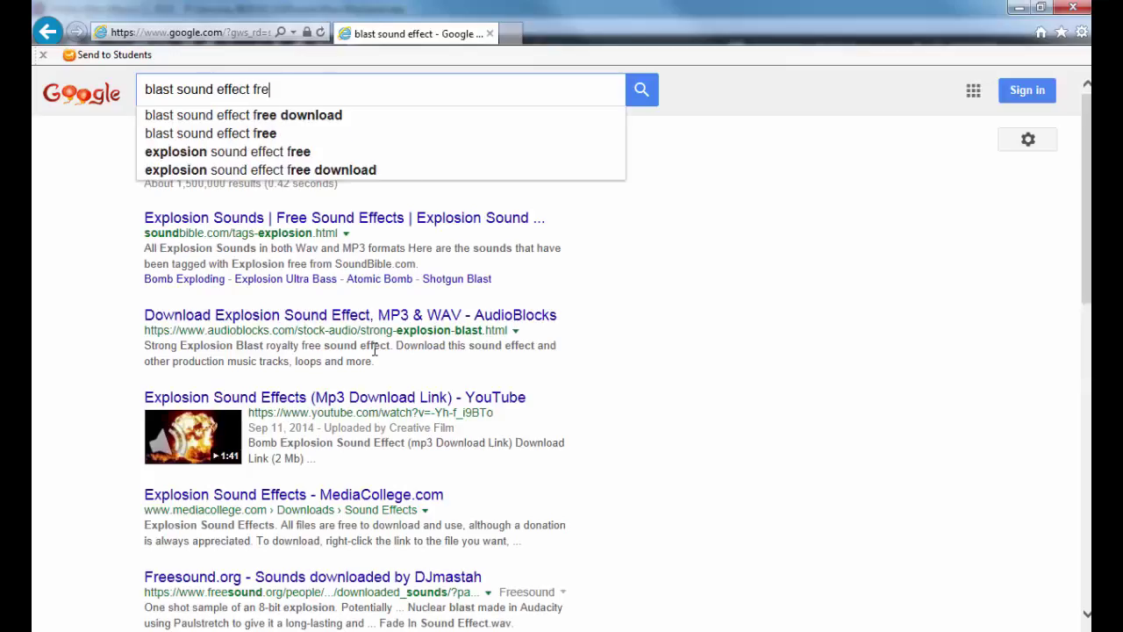
pyautogui.write('e')
pyautogui.press('Return')
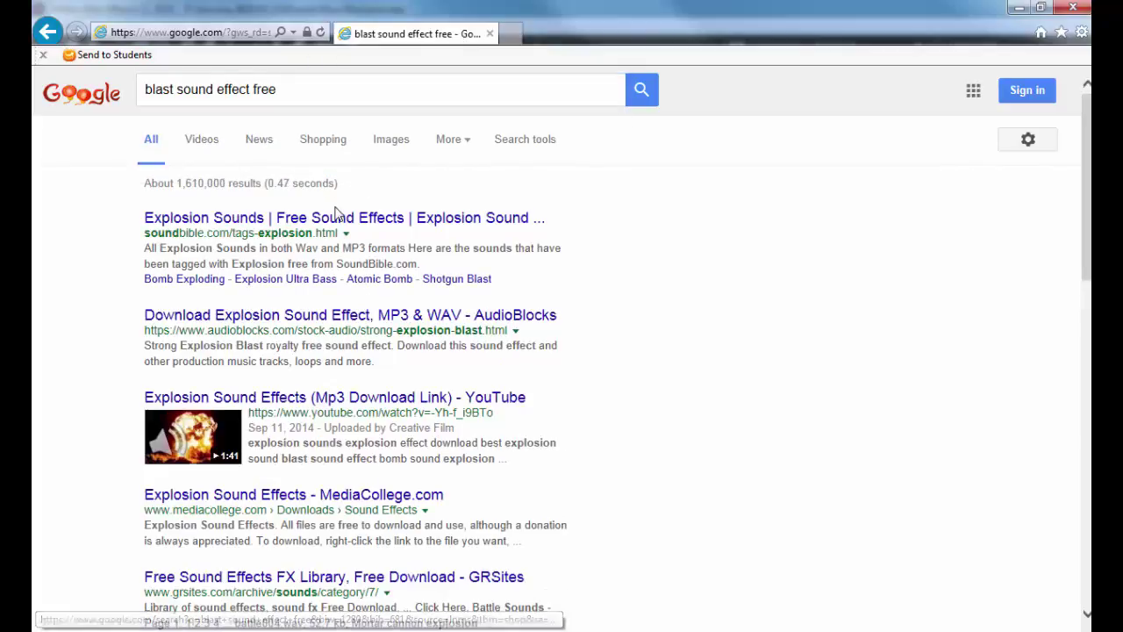
# Open SoundBible.com's Explosion Sounds page from the search results and play the Woosh sound.
pyautogui.click(334, 217)
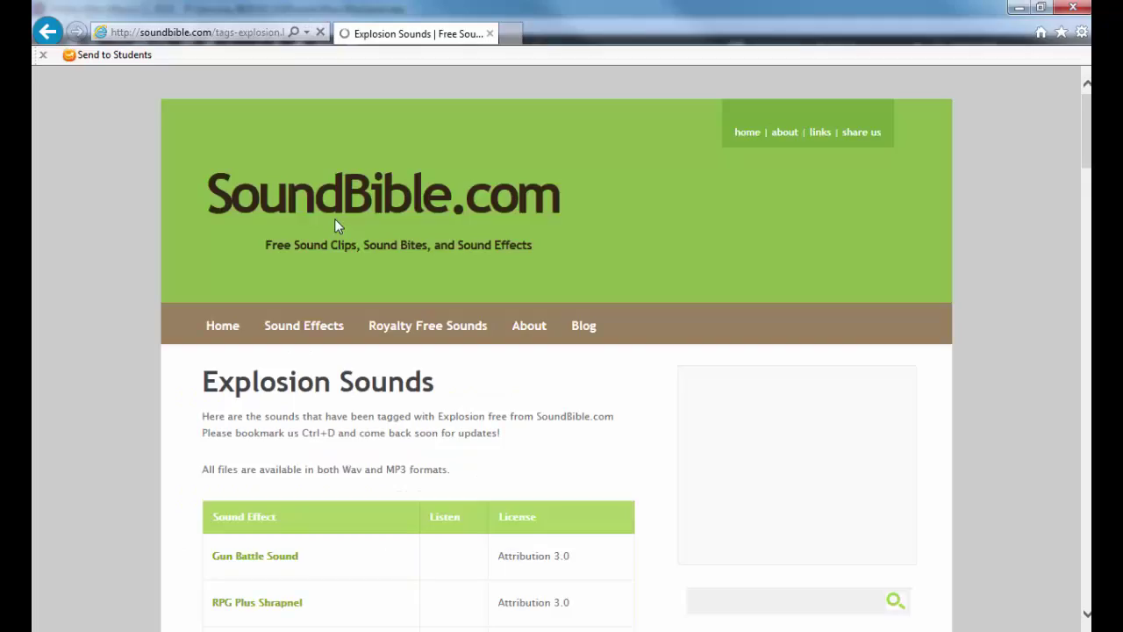
pyautogui.scroll(-3, 272, 272)
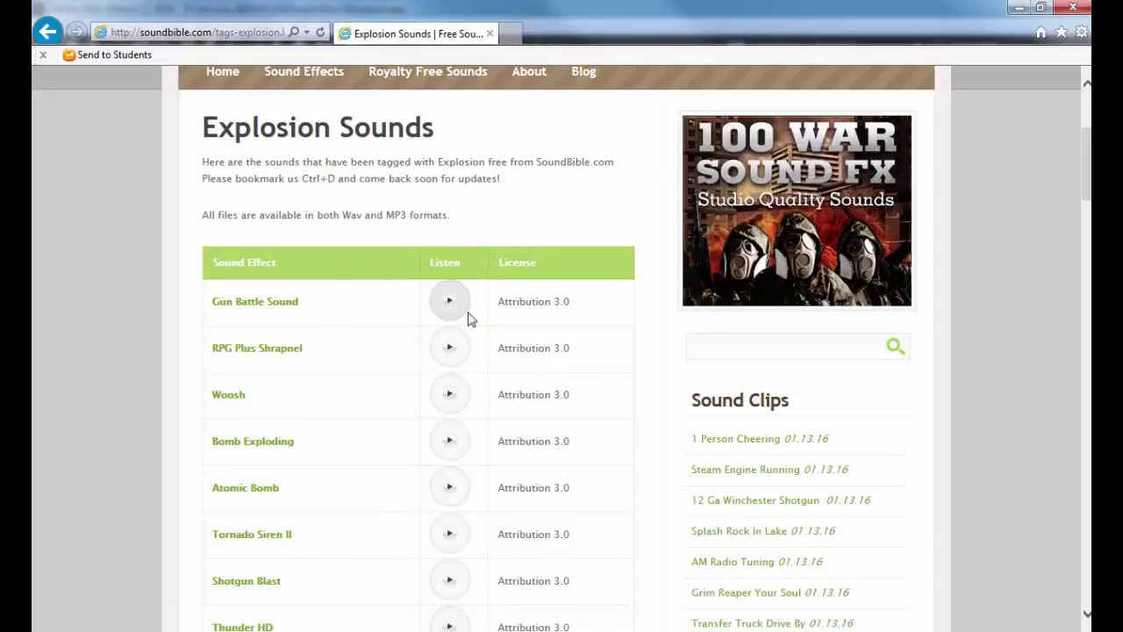
pyautogui.scroll(-1, 451, 329)
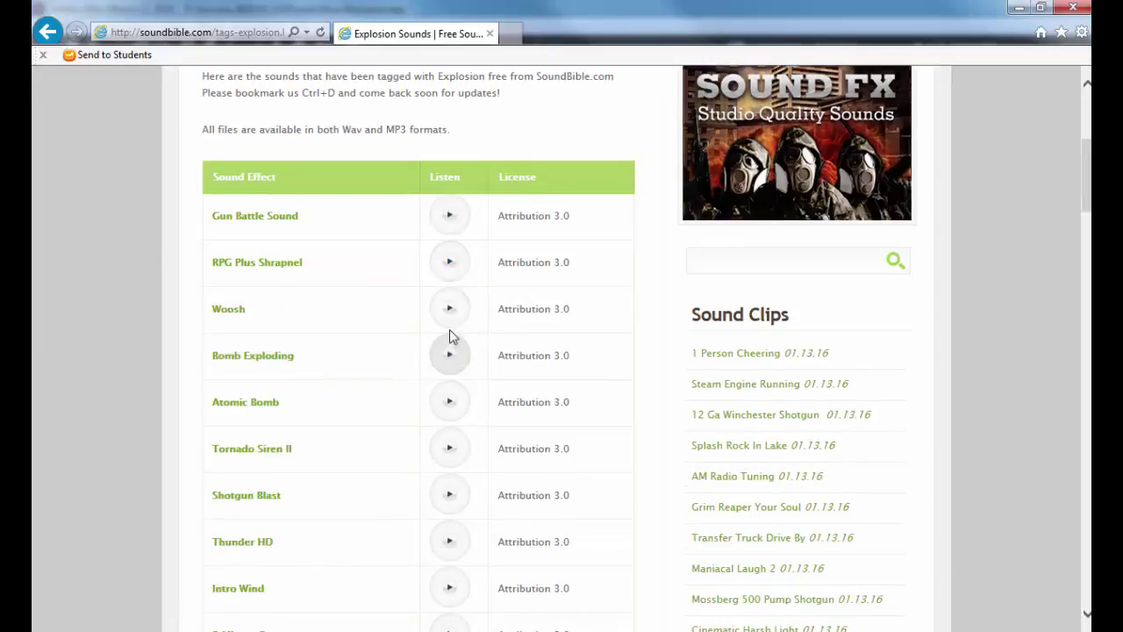
pyautogui.click(450, 318)
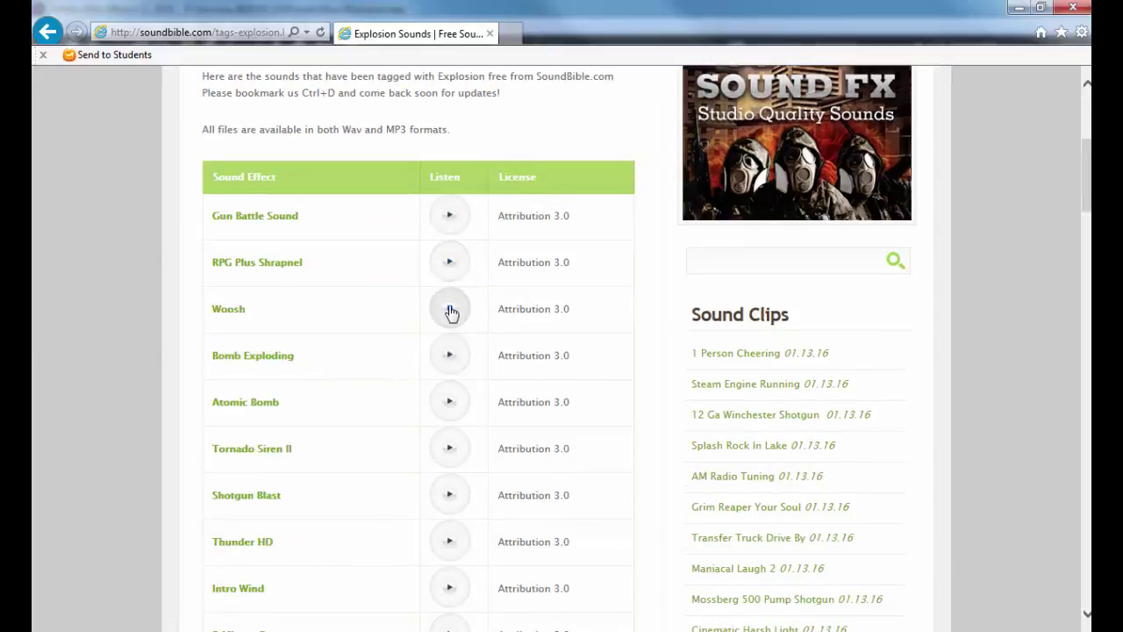
# Unmute the speakers and raise their volume, replay the Woosh sound, and check the levels in the Volume Mixer.
pyautogui.click(1013, 555)
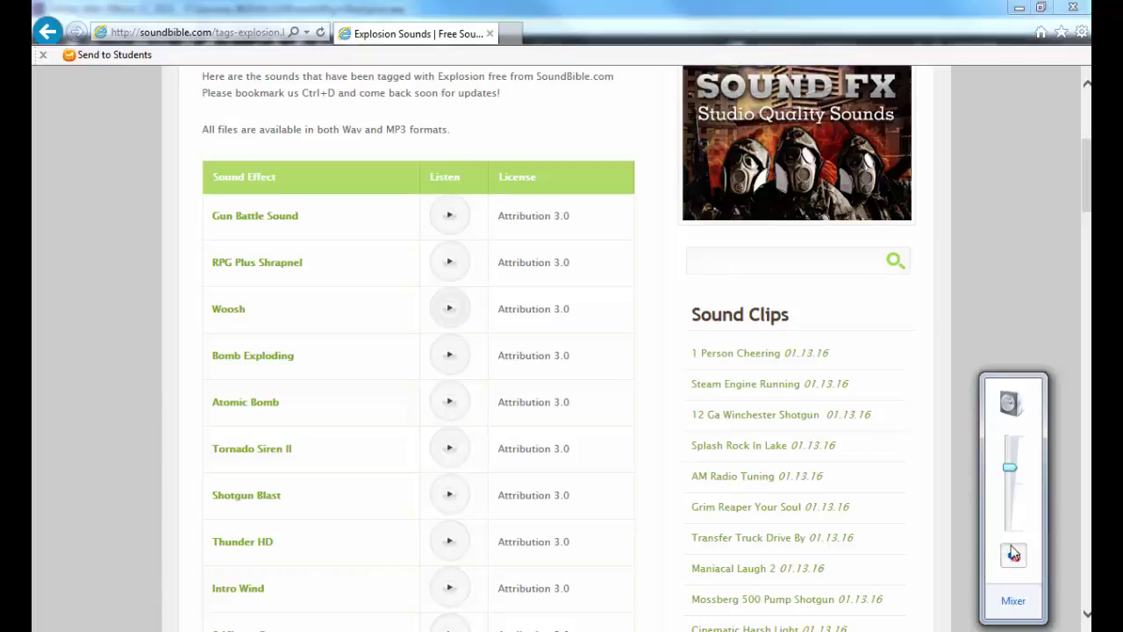
pyautogui.moveTo(1010, 467); pyautogui.dragTo(1011, 460)
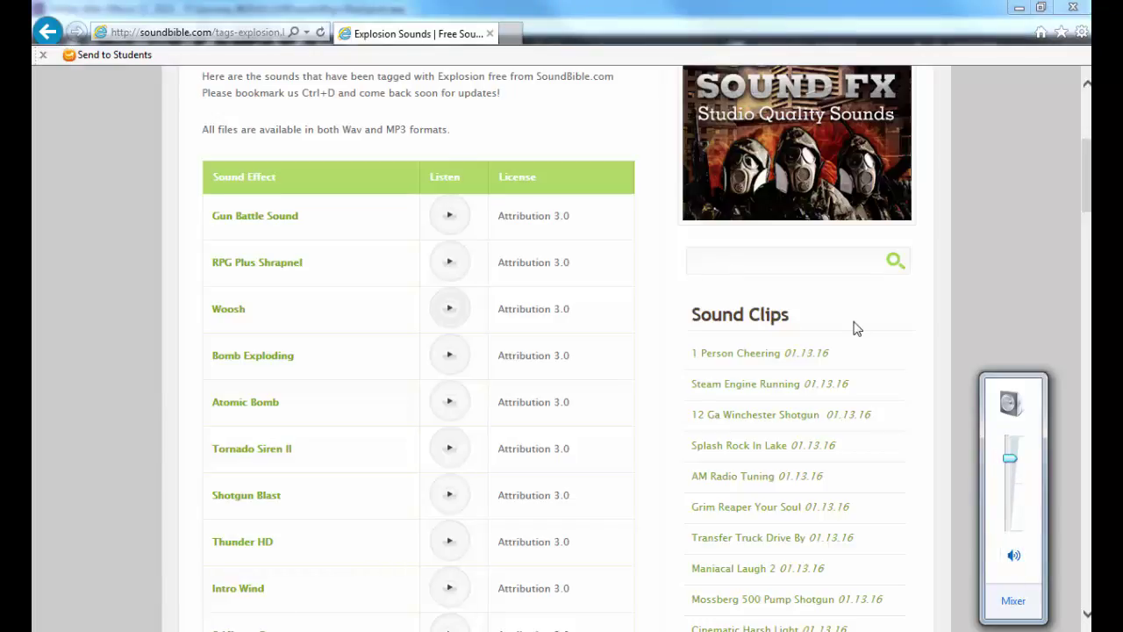
pyautogui.click(451, 321)
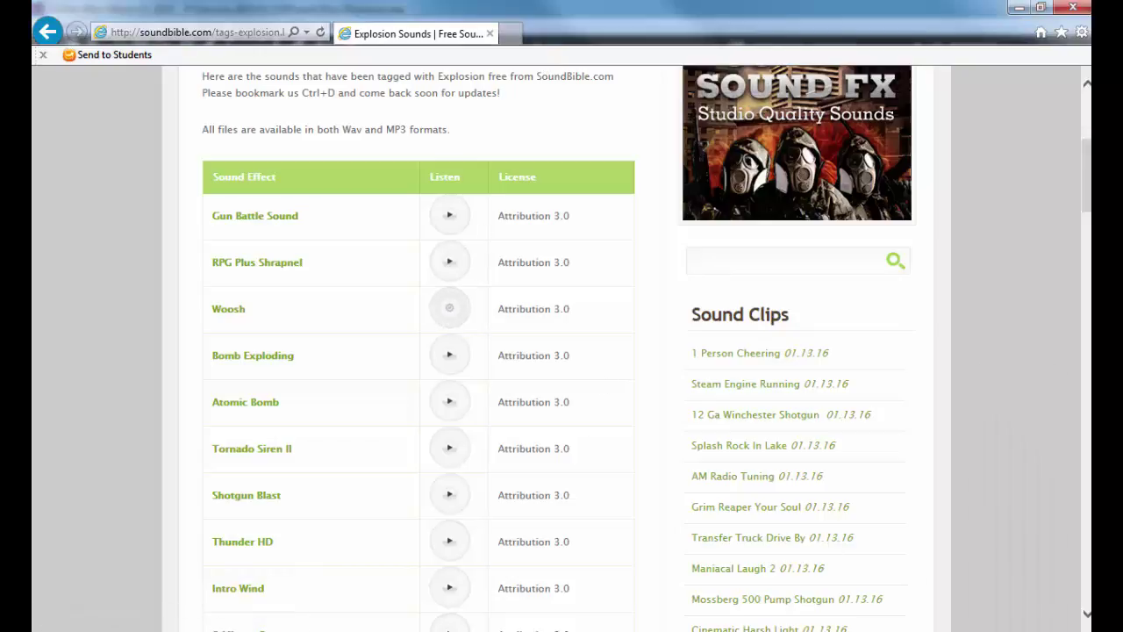
pyautogui.click(1009, 631)
pyautogui.click(1007, 596)
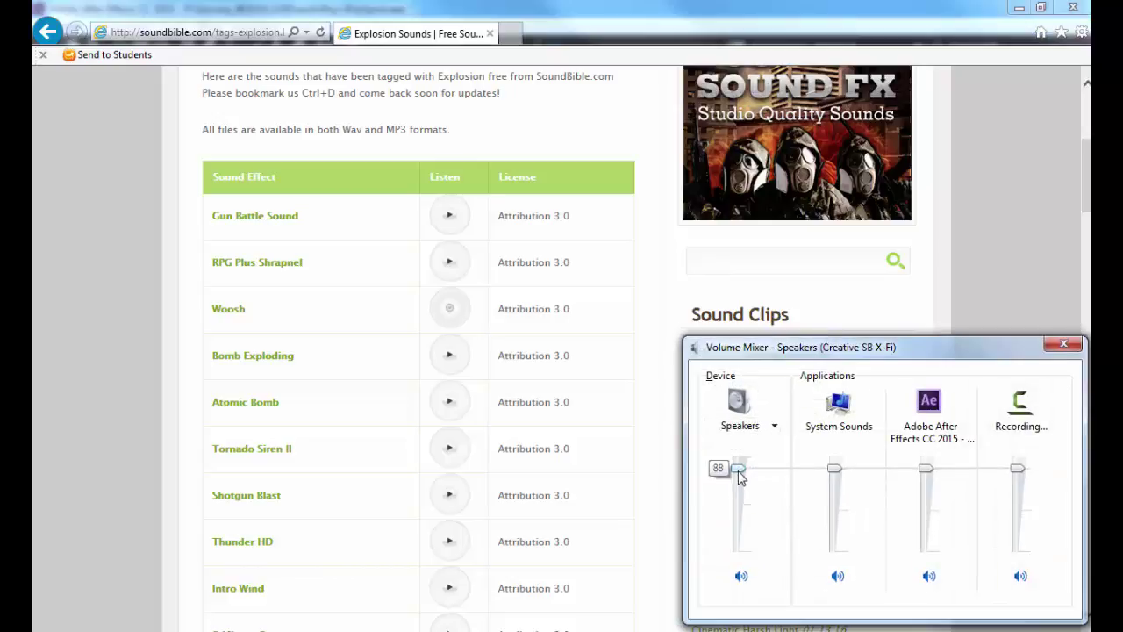
pyautogui.click(1001, 255)
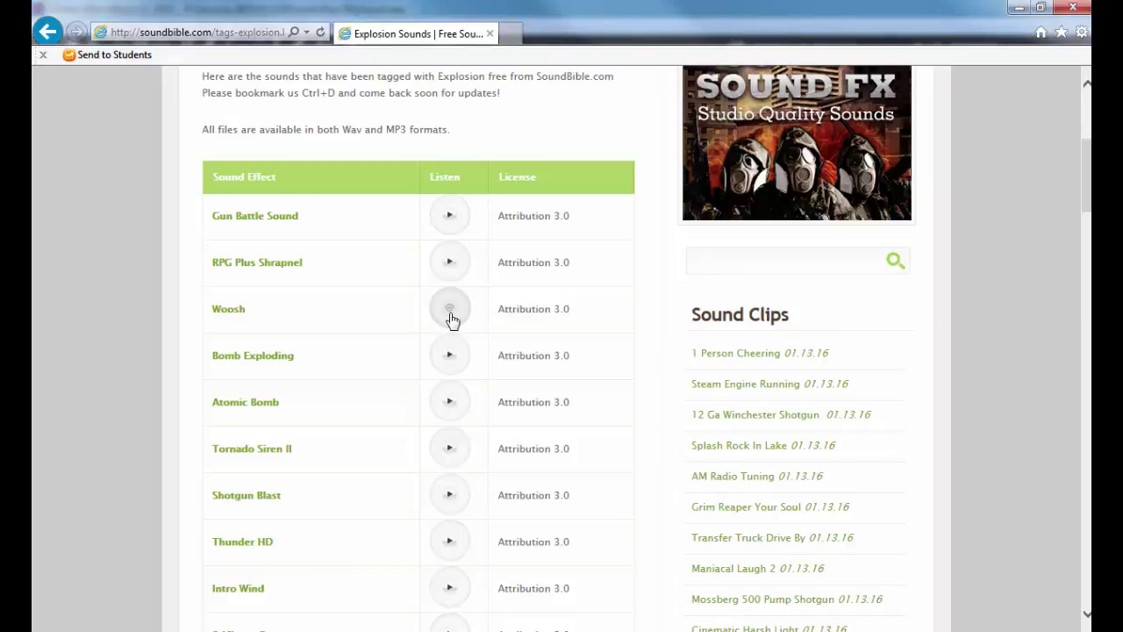
# Listen to the Bomb Exploding and Shotgun Blast sounds in the Explosion Sounds list.
pyautogui.click(449, 369)
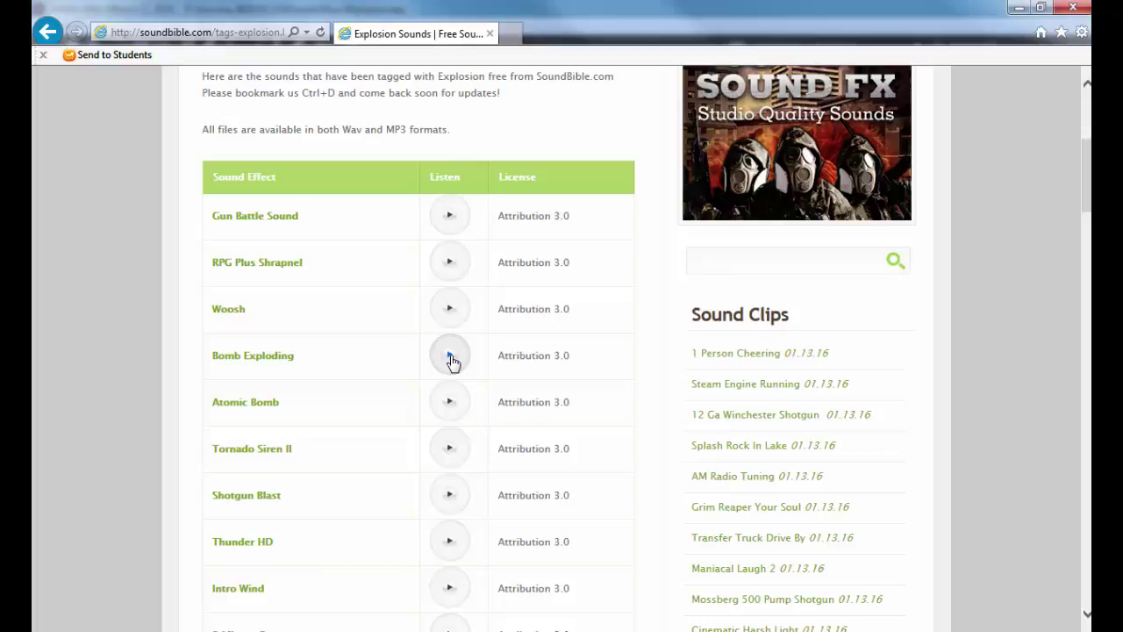
pyautogui.scroll(-1, 451, 363)
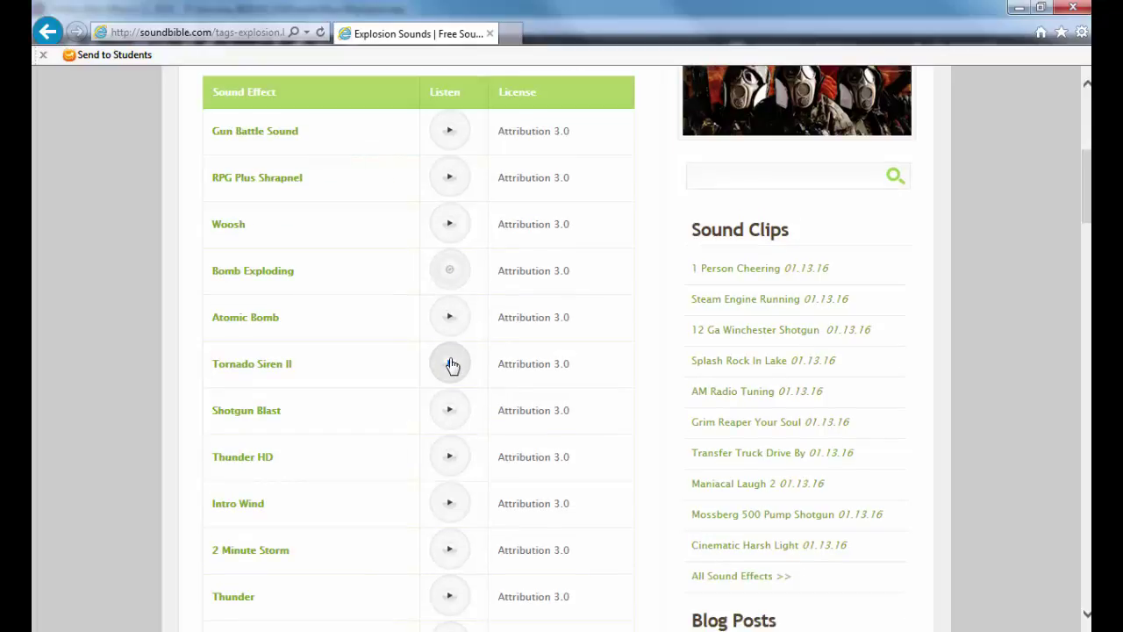
pyautogui.click(449, 409)
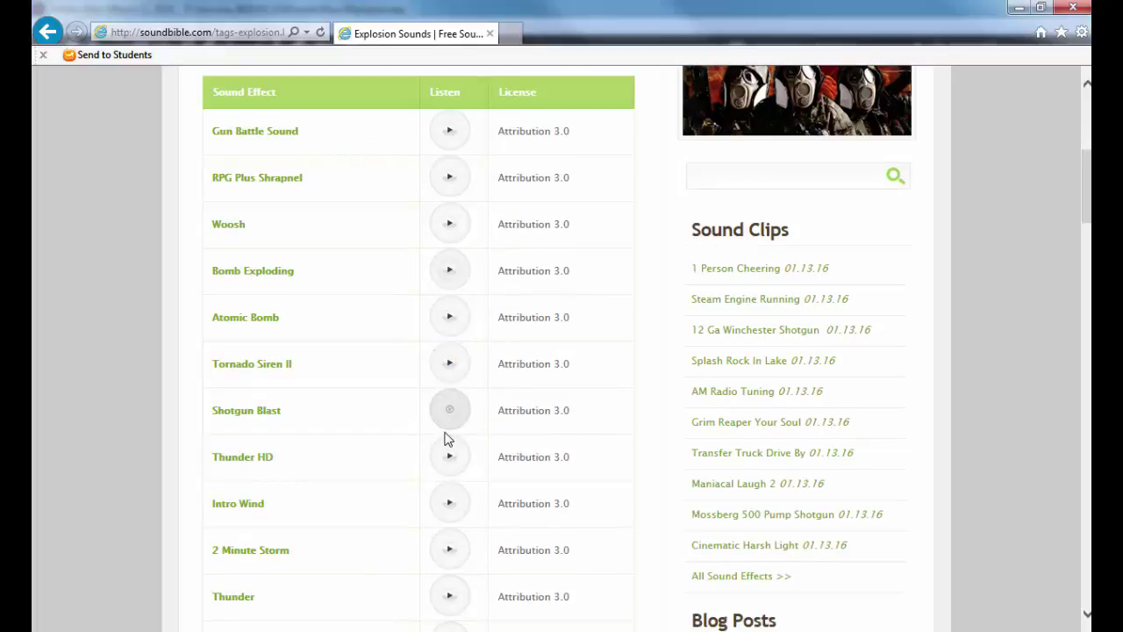
# Open the Shotgun Blast sound's detail page and play its clip.
pyautogui.click(271, 411)
pyautogui.scroll(-3, 314, 374)
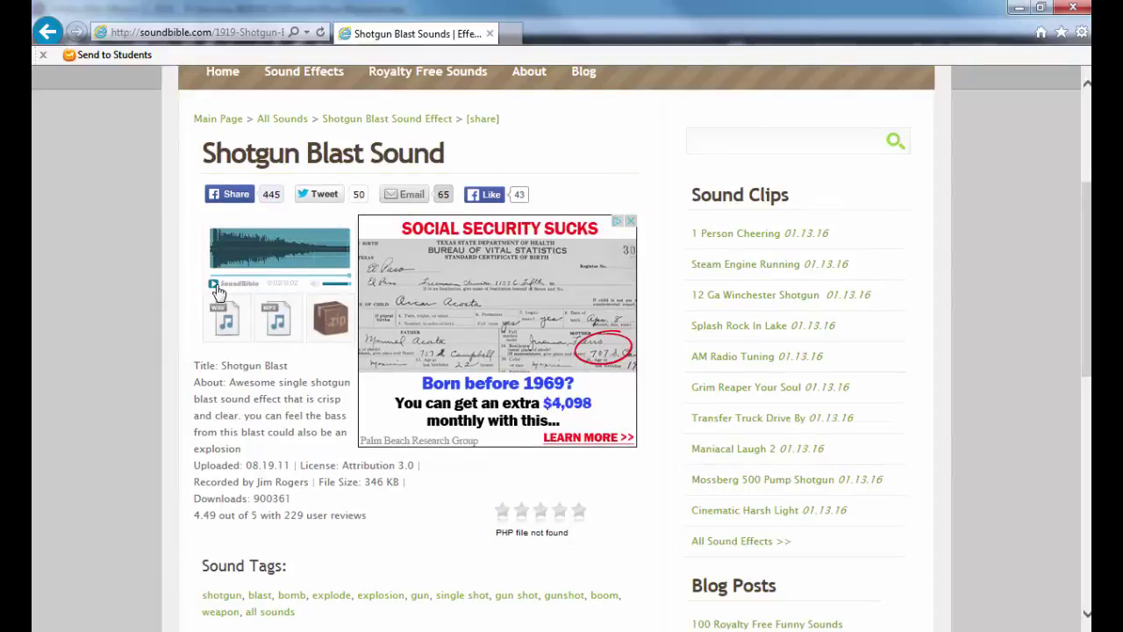
pyautogui.click(215, 287)
pyautogui.click(214, 286)
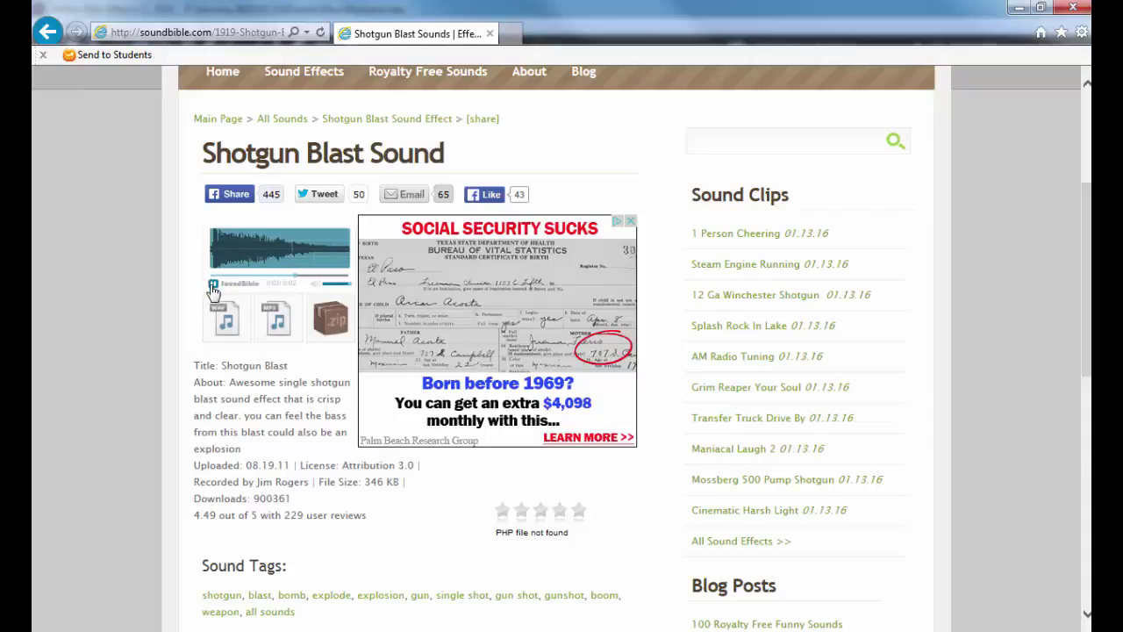
# Return to the Explosion Sounds list and open the Woosh sound's detail page.
pyautogui.click(47, 31)
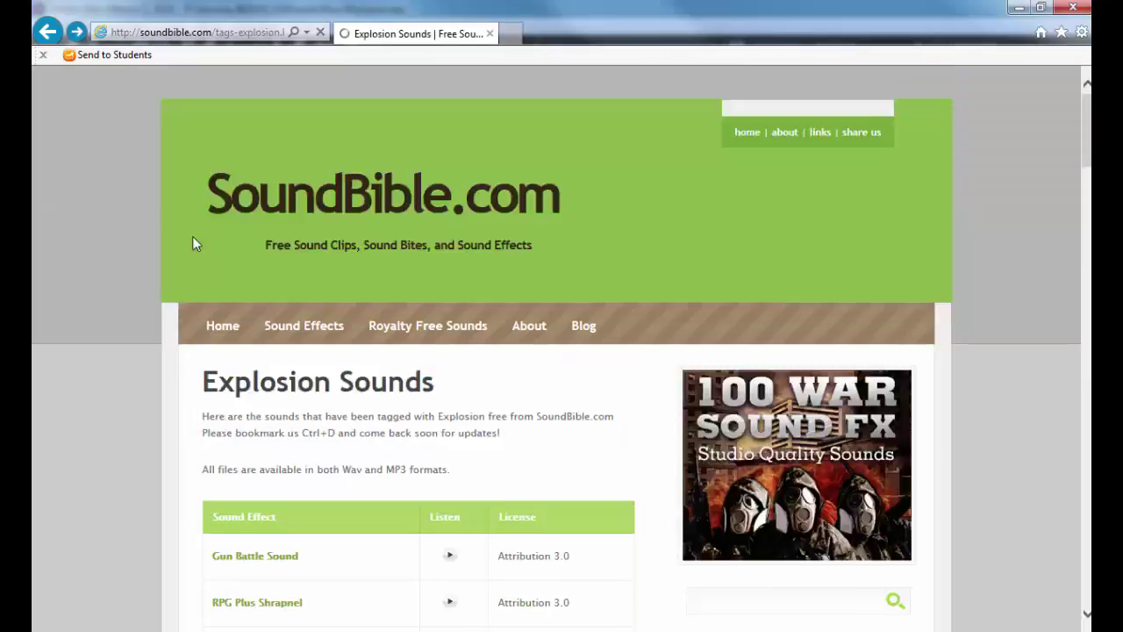
pyautogui.scroll(-5, 195, 263)
pyautogui.click(239, 228)
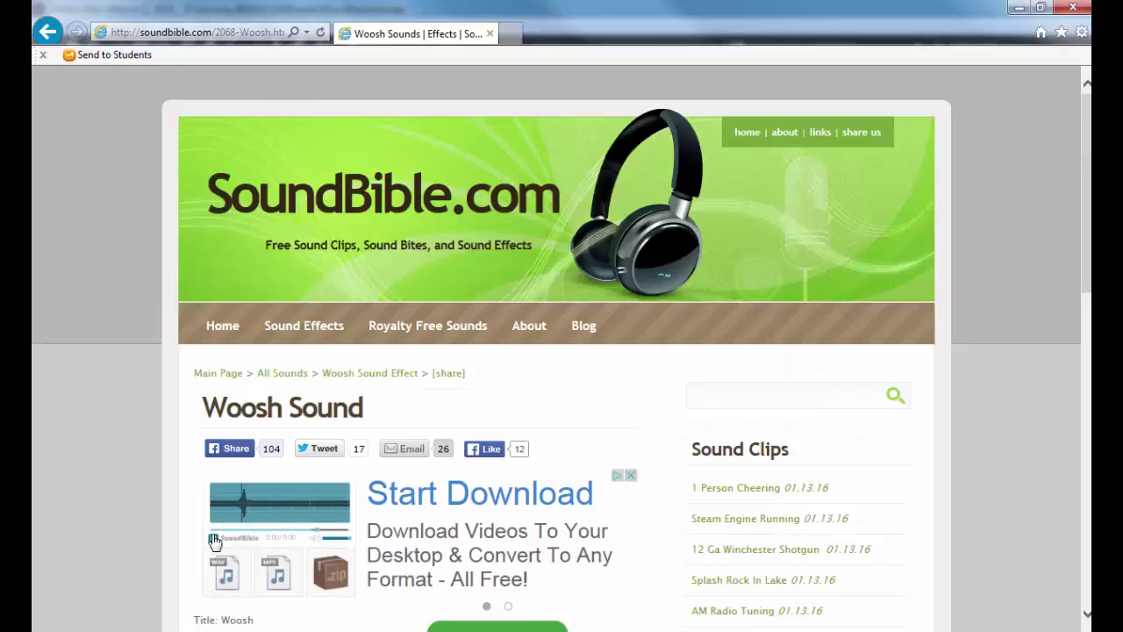
# Play the Woosh clip, then revisit the Shotgun Blast sound's page from the Explosion Sounds list and return to that list.
pyautogui.click(214, 540)
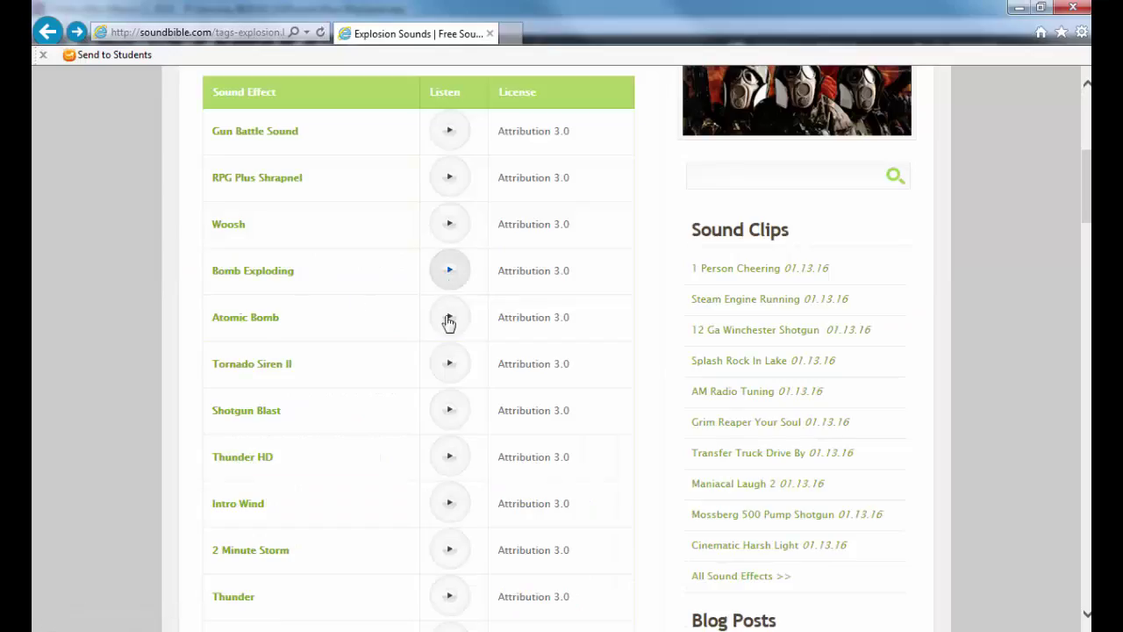
pyautogui.scroll(-1, 443, 329)
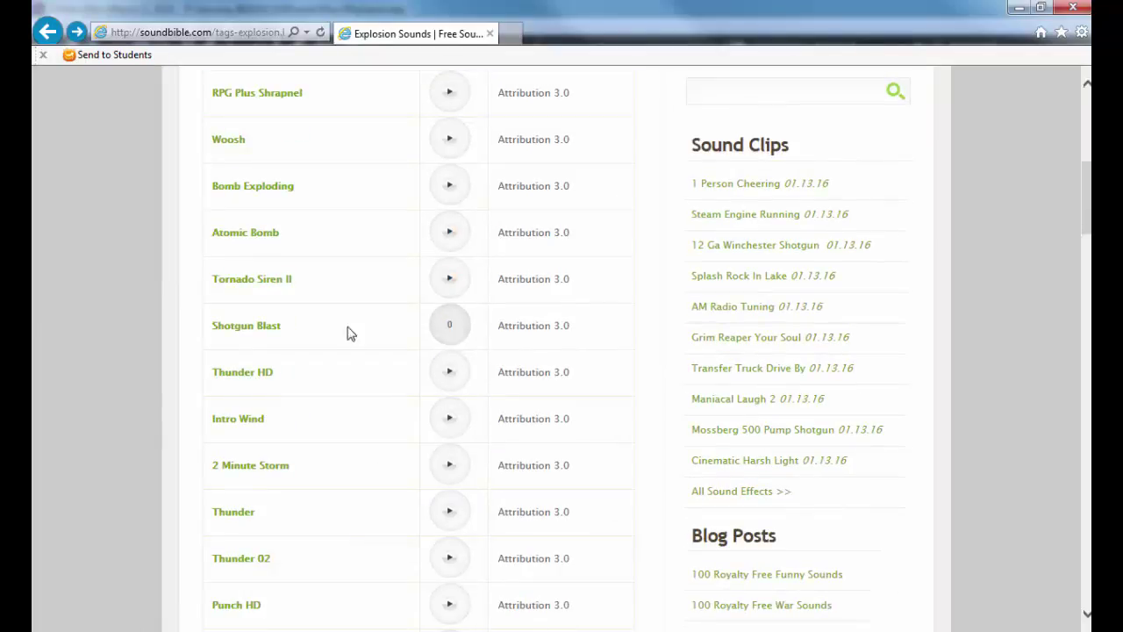
pyautogui.click(246, 330)
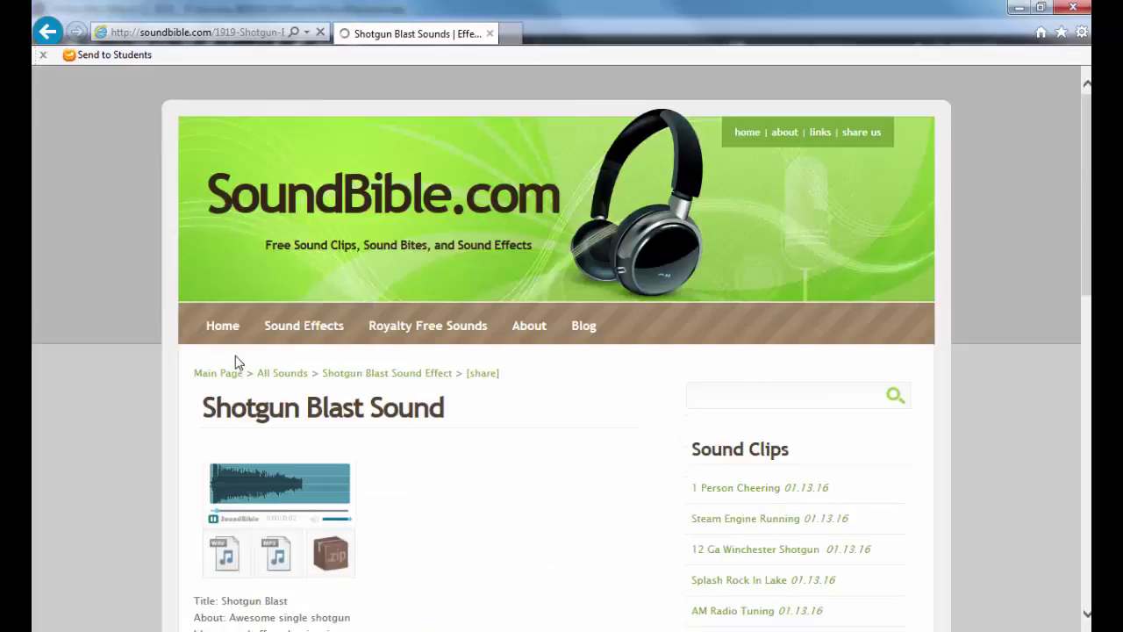
pyautogui.click(43, 32)
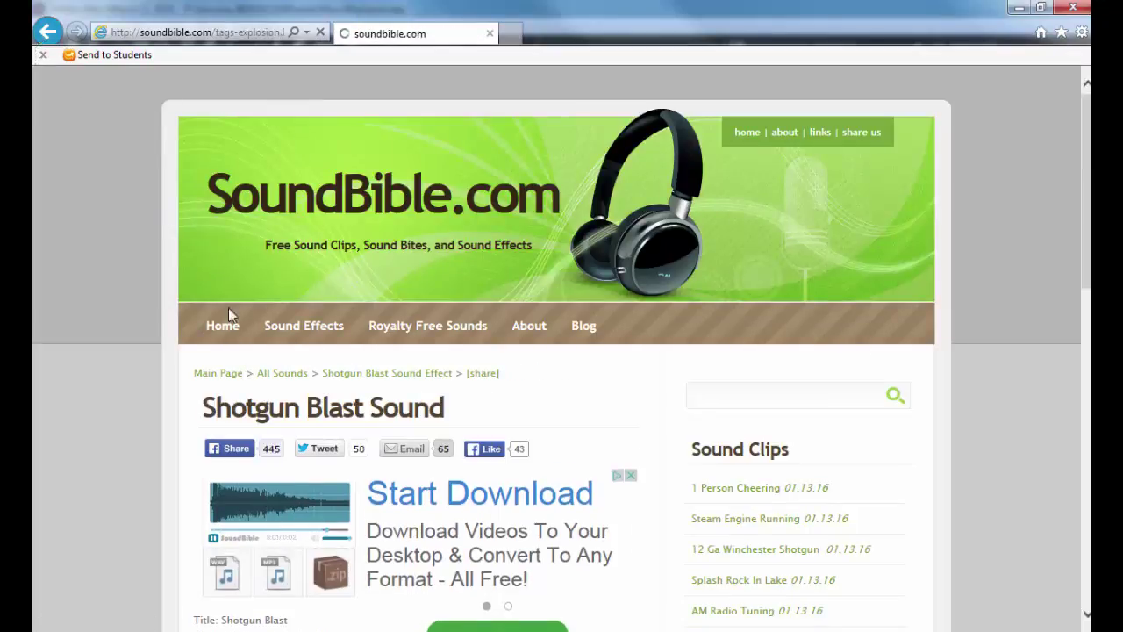
pyautogui.scroll(-1, 294, 413)
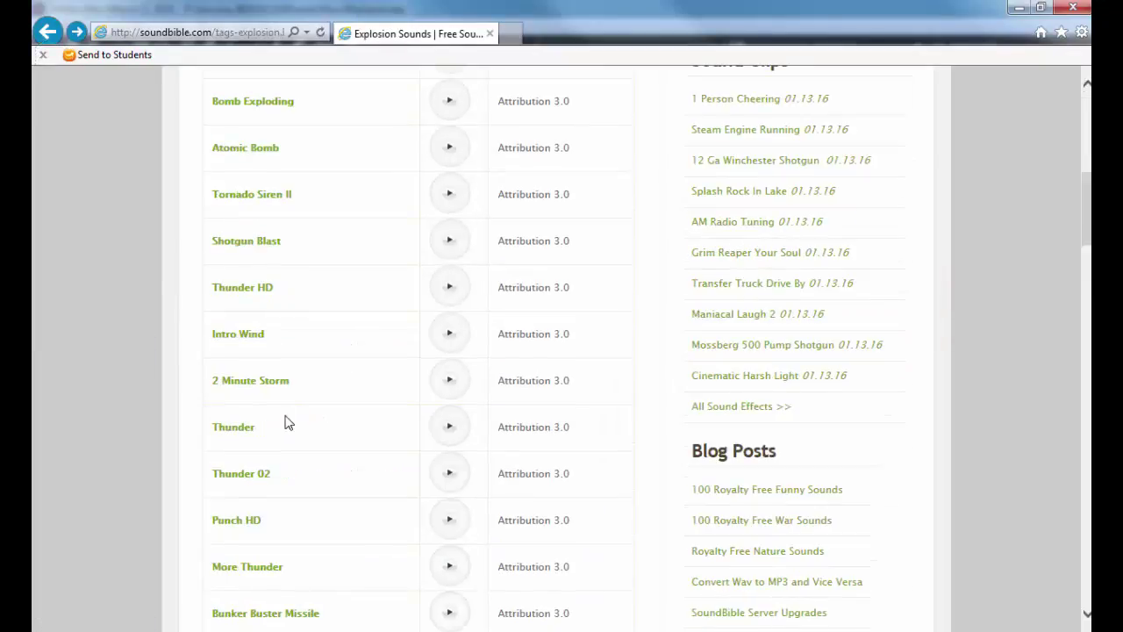
# Listen to the Thunder sound on its detail page, then open the Punch HD sound's page from the Explosion Sounds list.
pyautogui.click(238, 432)
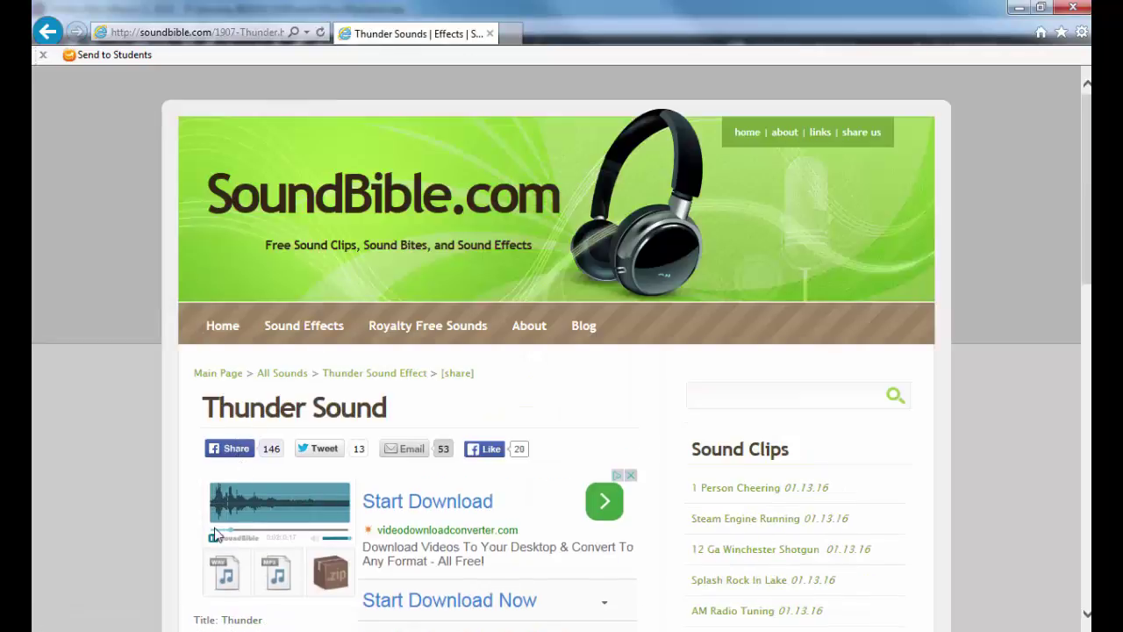
pyautogui.click(48, 32)
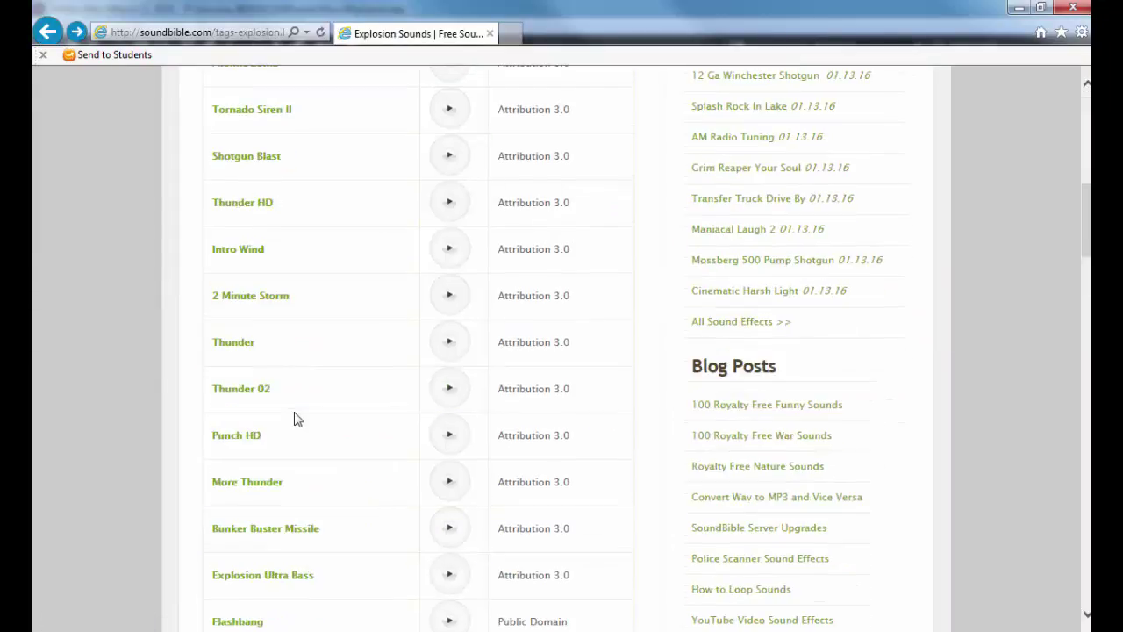
pyautogui.click(244, 443)
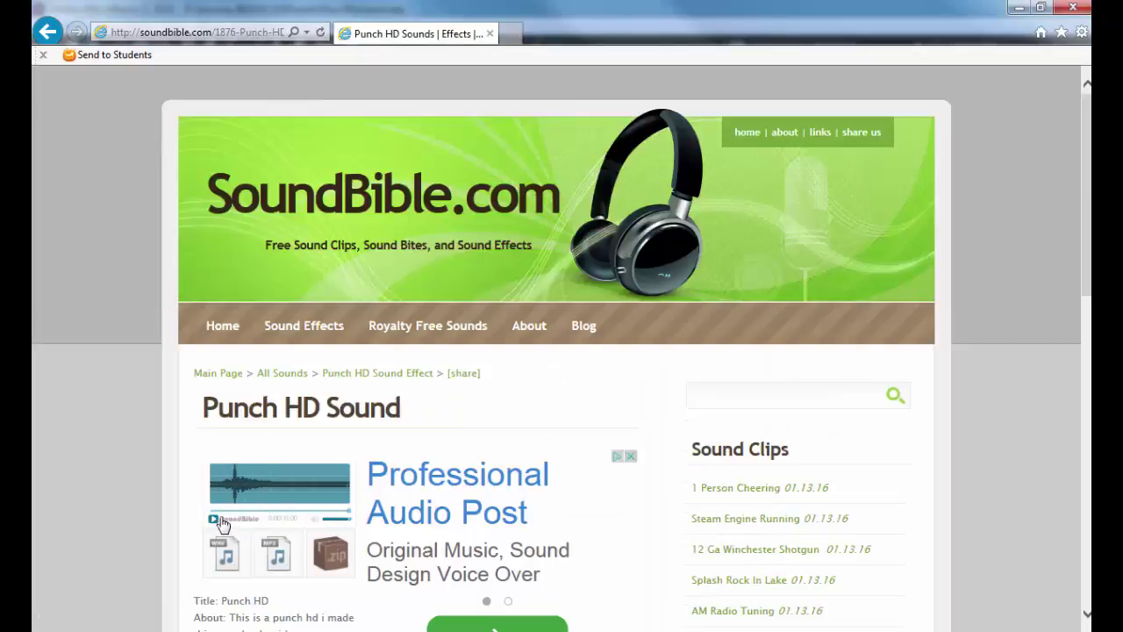
pyautogui.scroll(-2, 231, 522)
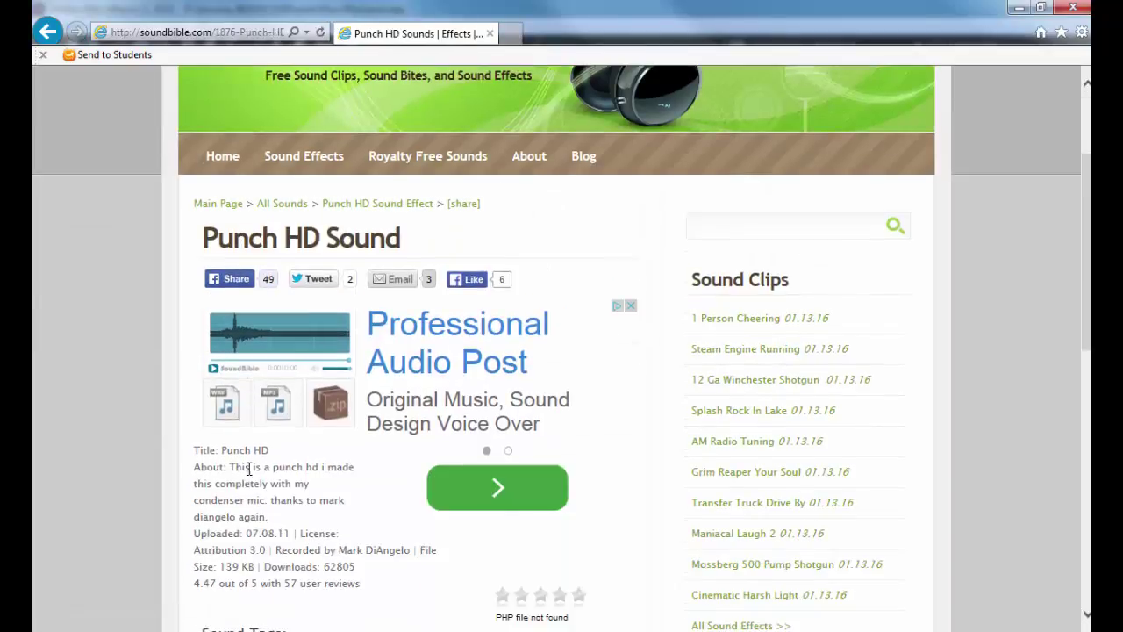
pyautogui.click(275, 411)
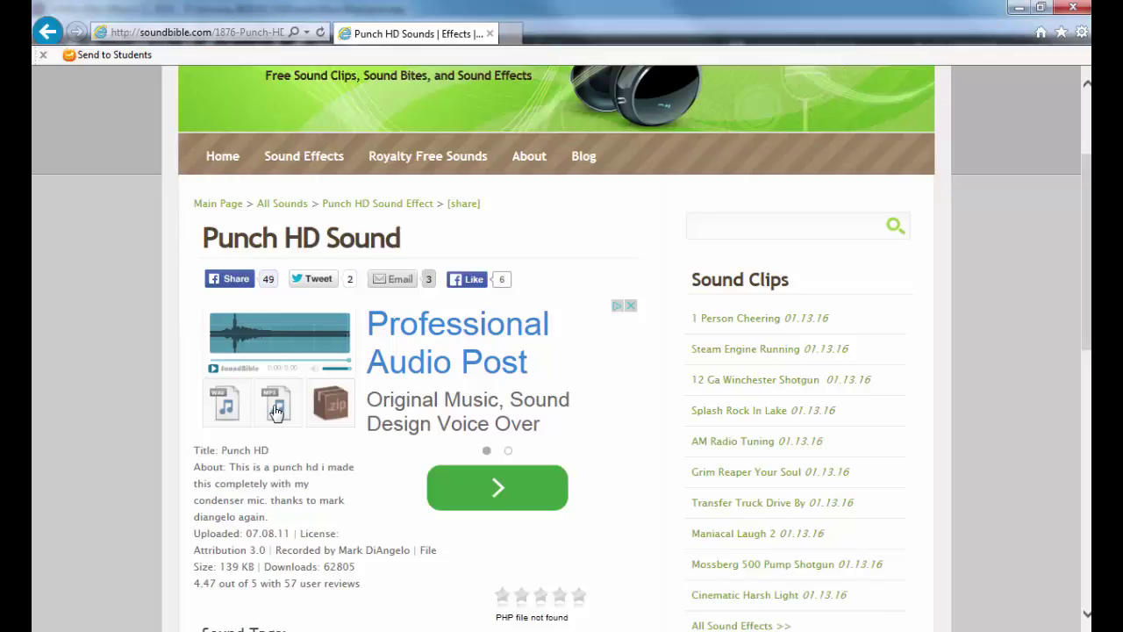
pyautogui.click(230, 413)
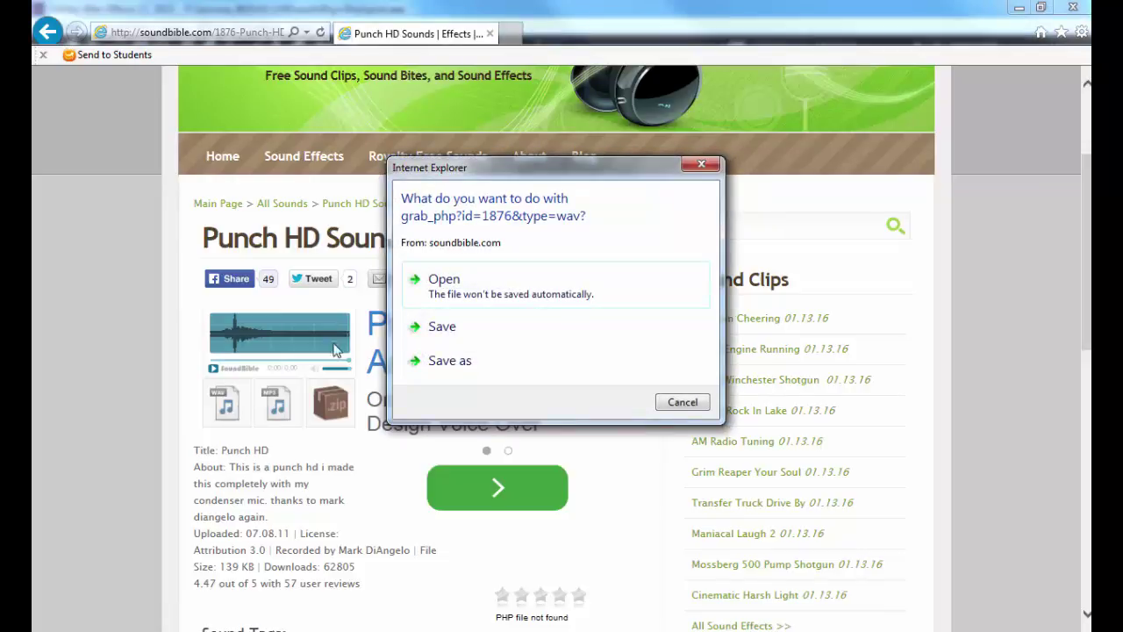
pyautogui.click(449, 361)
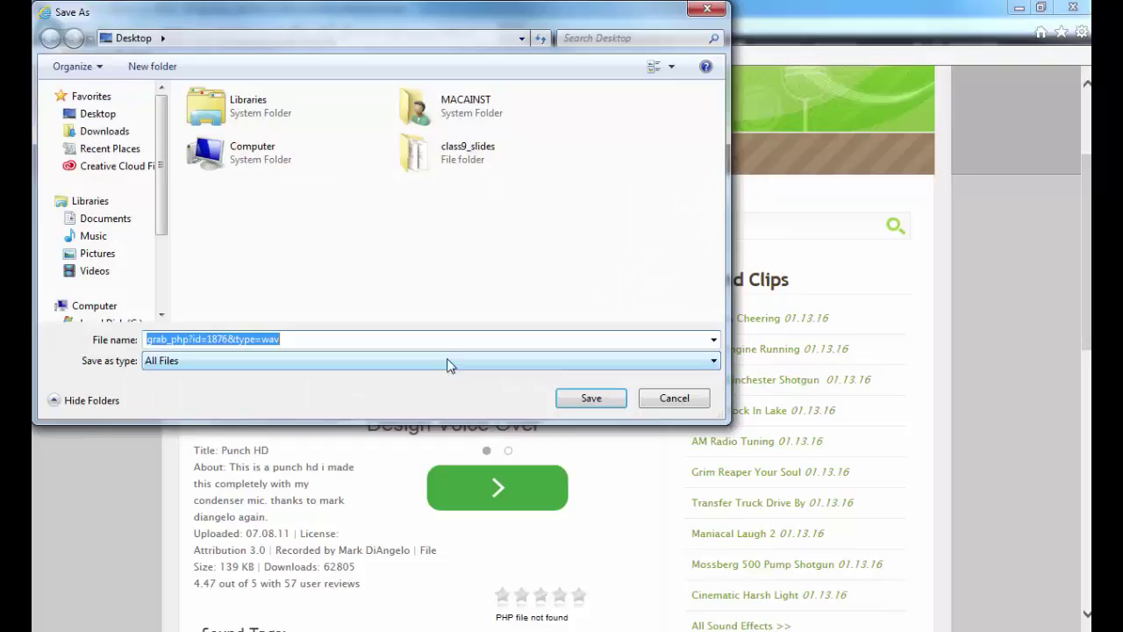
pyautogui.click(121, 114)
pyautogui.click(590, 399)
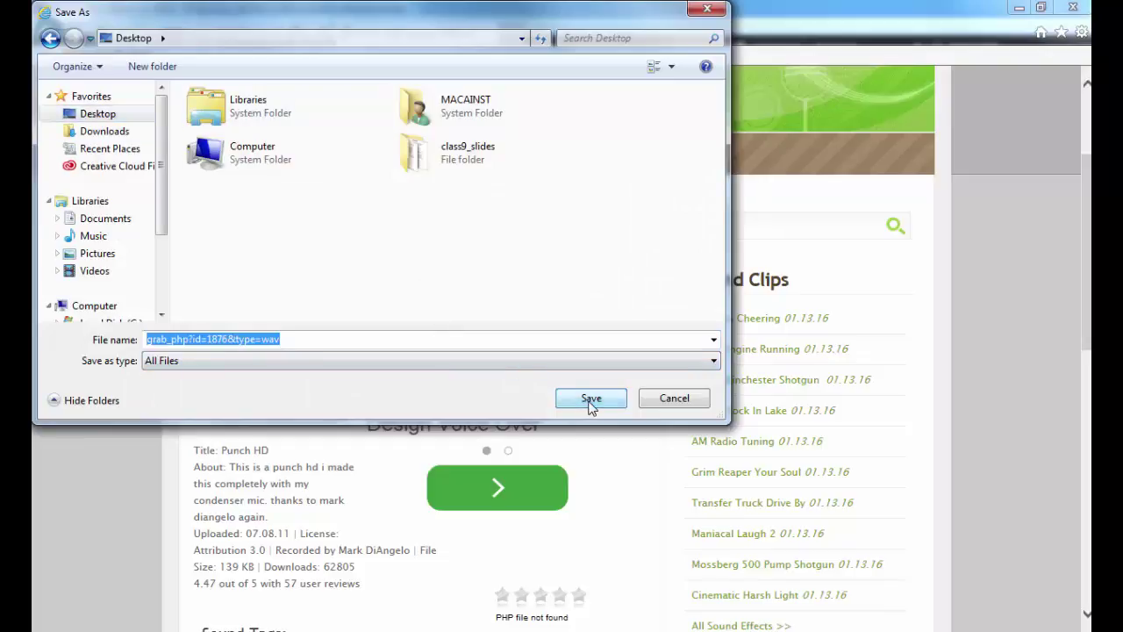
pyautogui.click(673, 400)
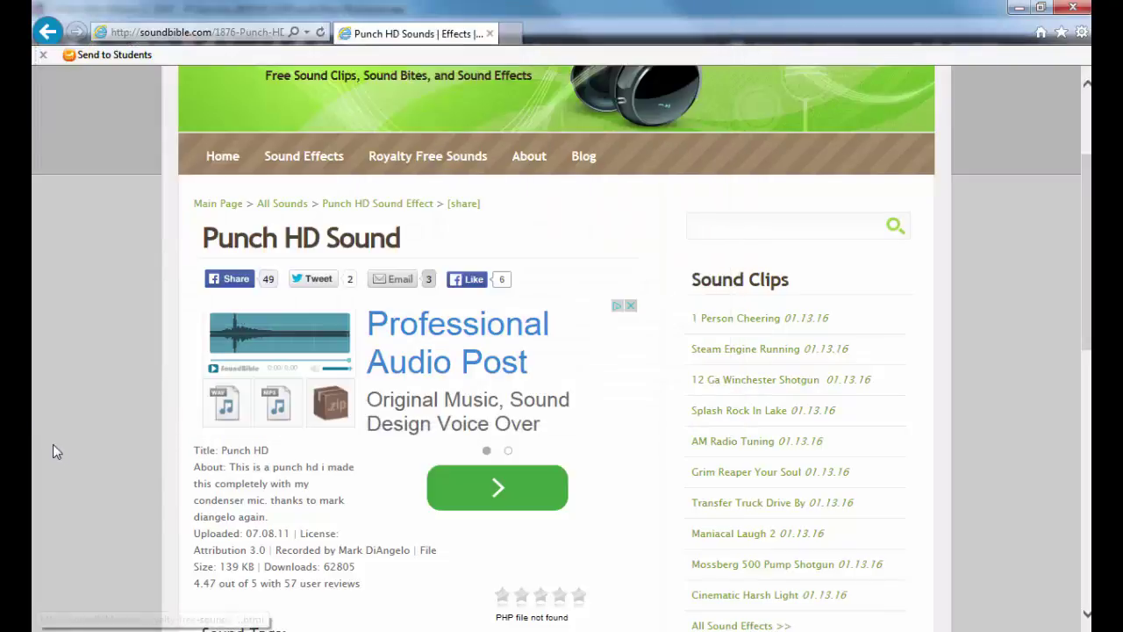
# Open the Punch HD sound's web page in a new, maximized Google Chrome window, using the address copied from Internet Explorer.
pyautogui.press('super')
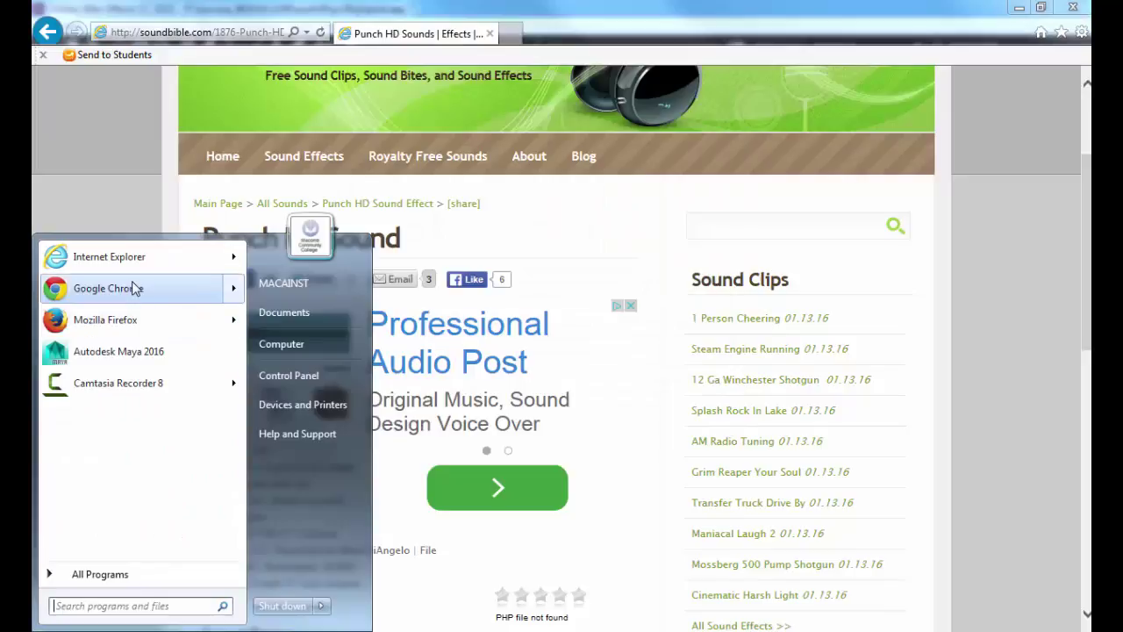
pyautogui.moveTo(133, 287)
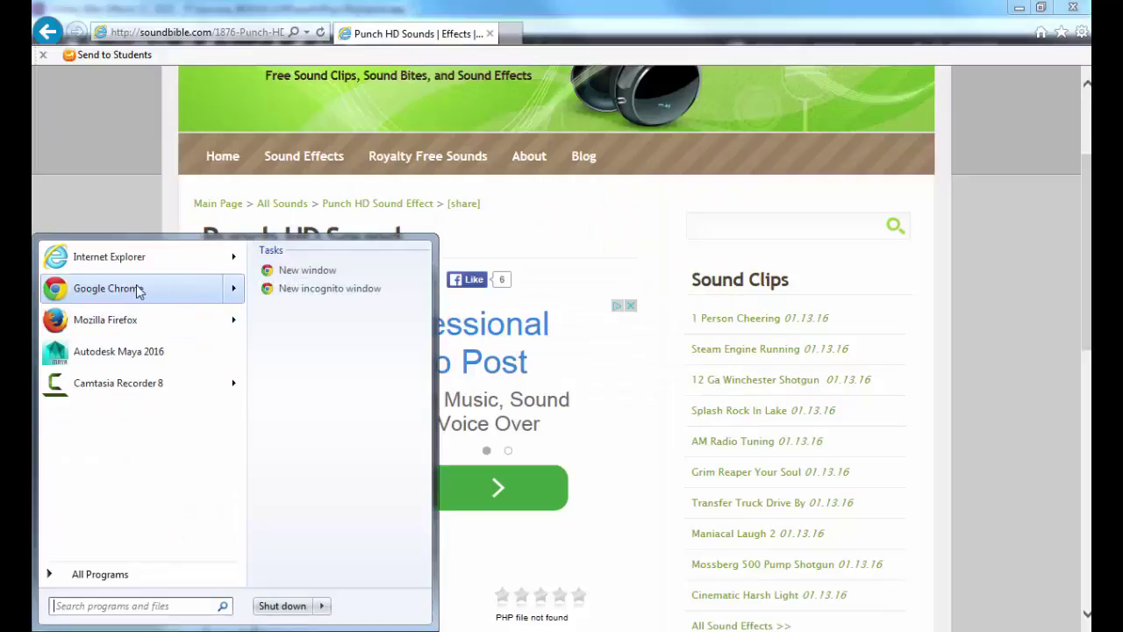
pyautogui.click(308, 270)
pyautogui.click(205, 32)
pyautogui.hotkey('ctrl', 'c')
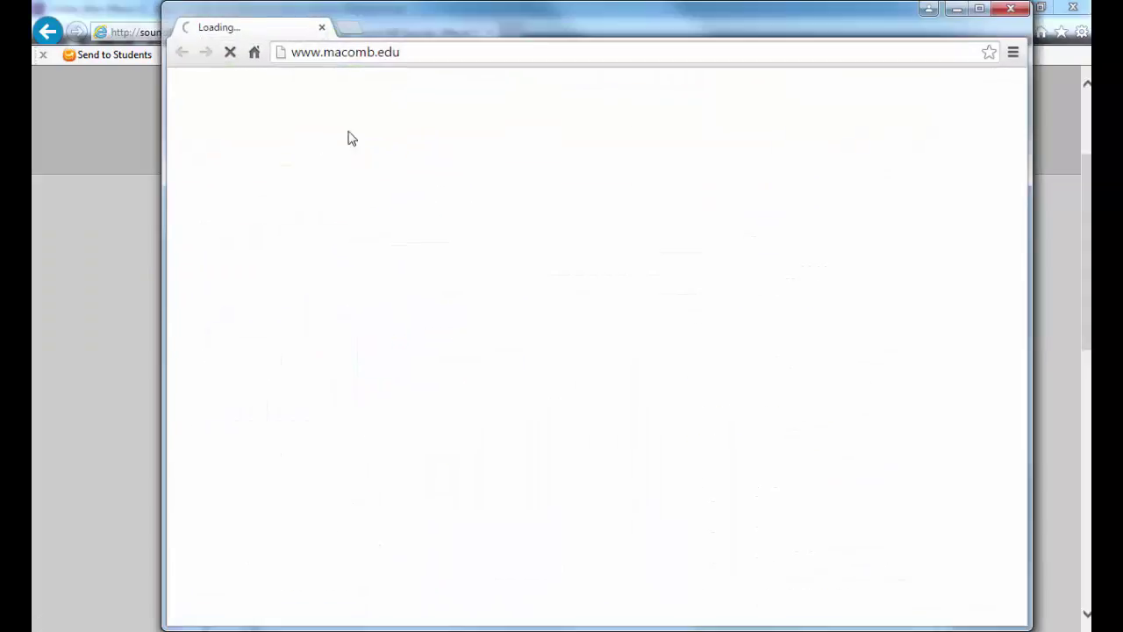
pyautogui.click(358, 48)
pyautogui.hotkey('ctrl', 'v')
pyautogui.press('Return')
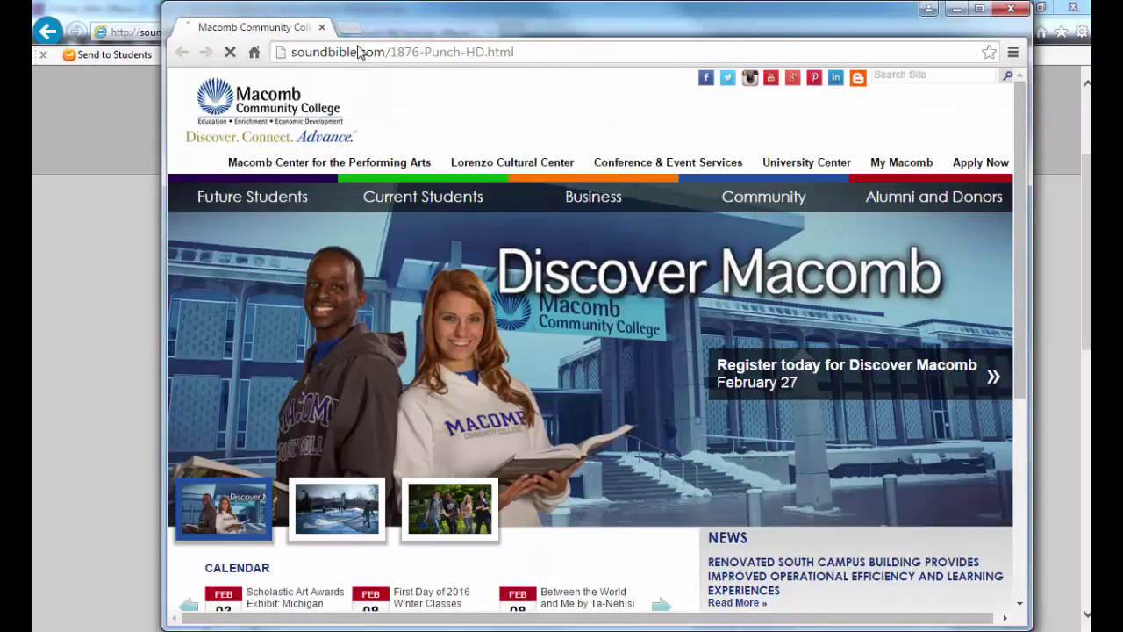
pyautogui.press('super+Up')
# Download the Punch HD sound as a WAV file and show the downloaded file in its folder.
pyautogui.scroll(-3, 263, 313)
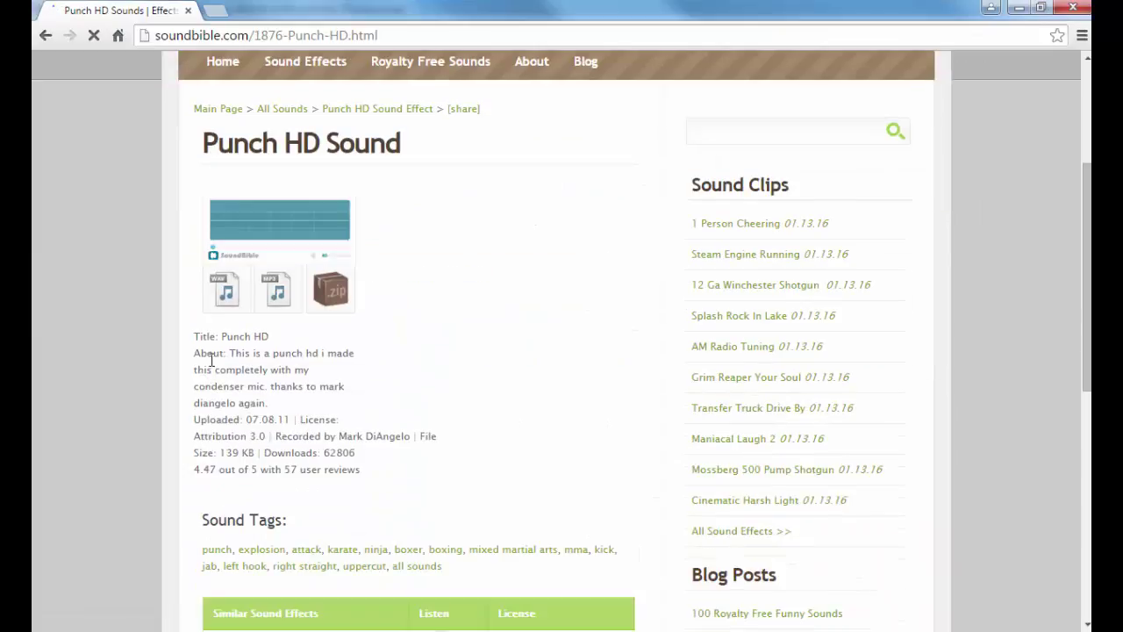
pyautogui.click(242, 298)
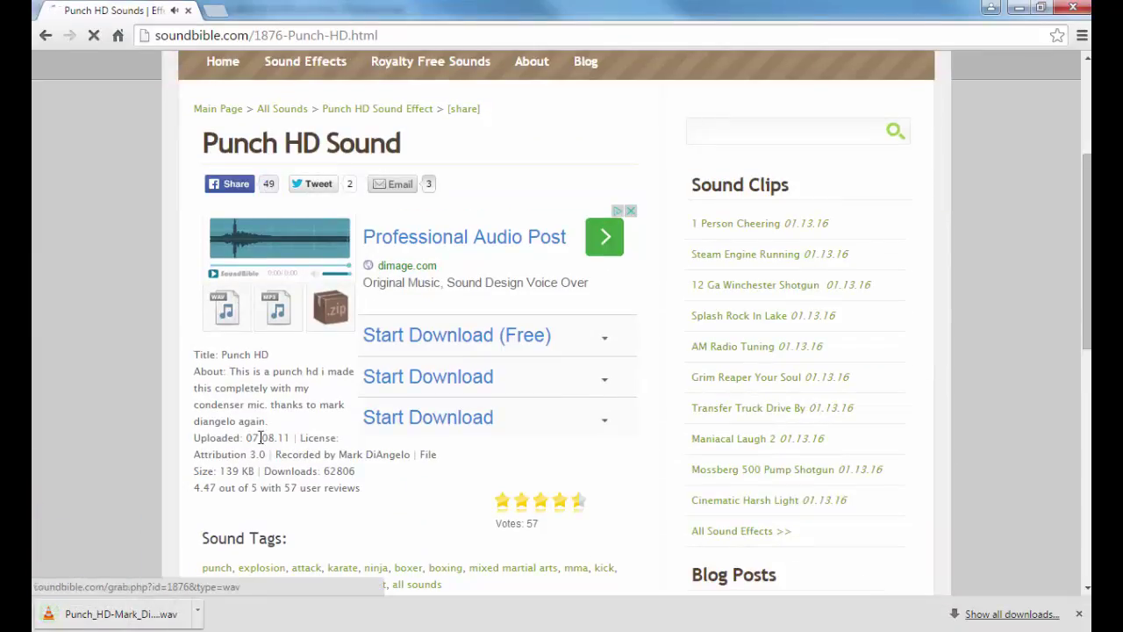
pyautogui.click(198, 613)
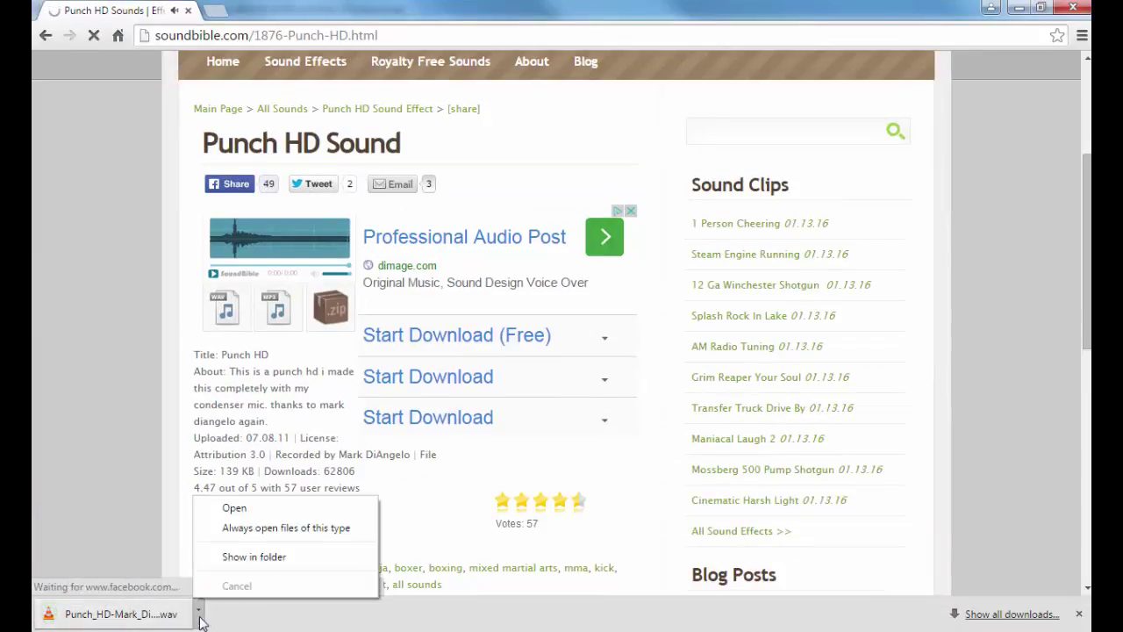
pyautogui.click(256, 554)
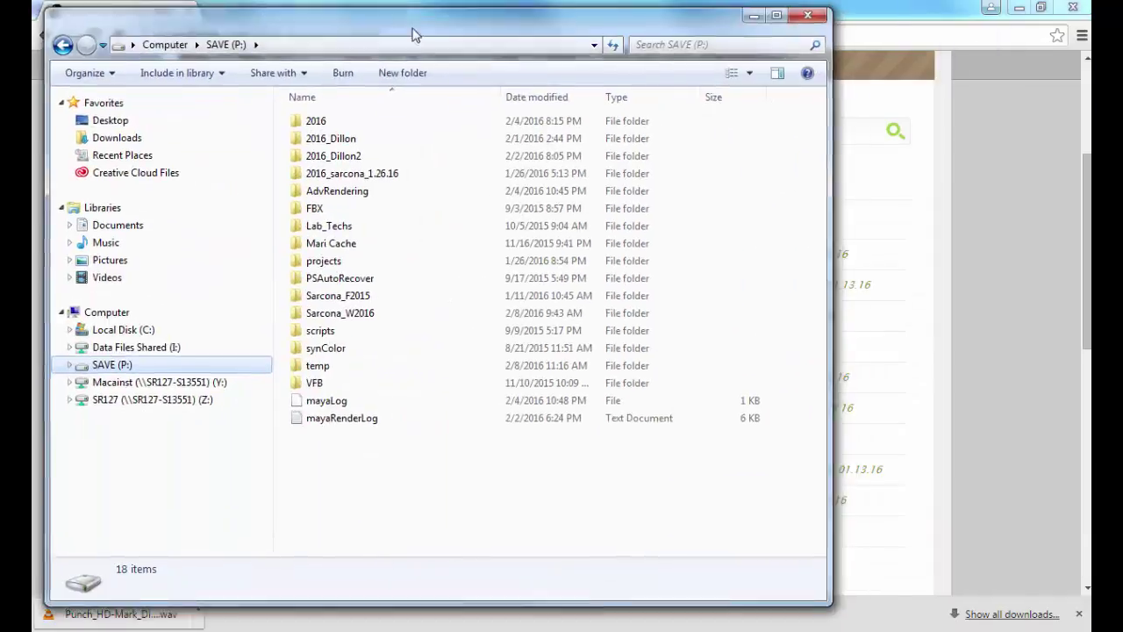
# Browse from the SAVE (P:) drive through the W2016 course folder to 2200\work\Blips.
pyautogui.moveTo(413, 33); pyautogui.dragTo(483, 49)
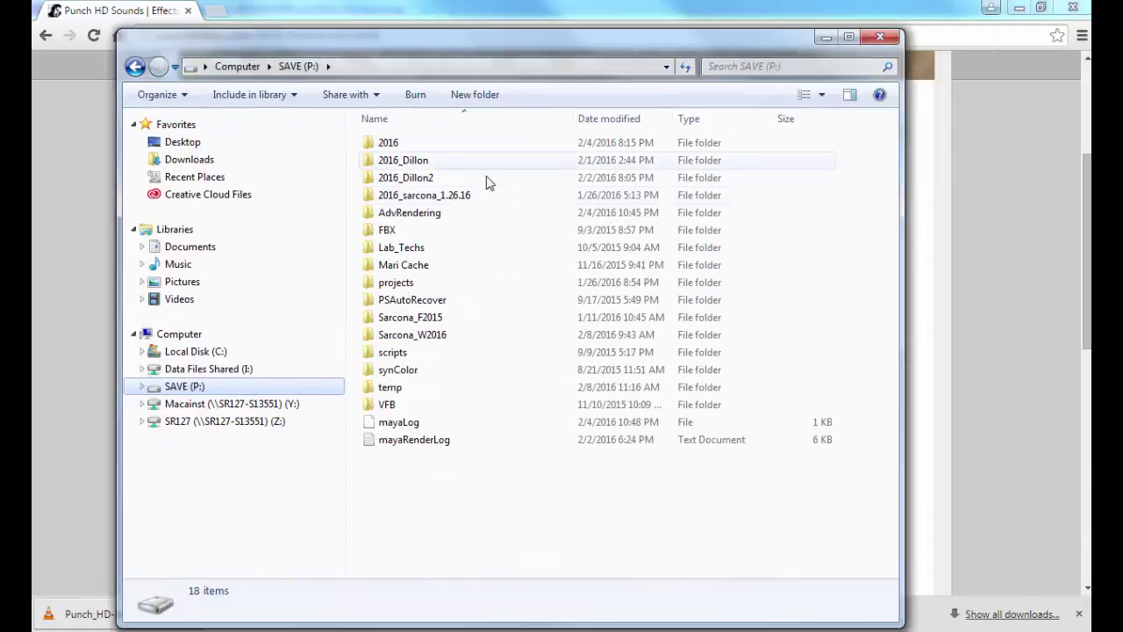
pyautogui.doubleClick(399, 334)
pyautogui.doubleClick(388, 143)
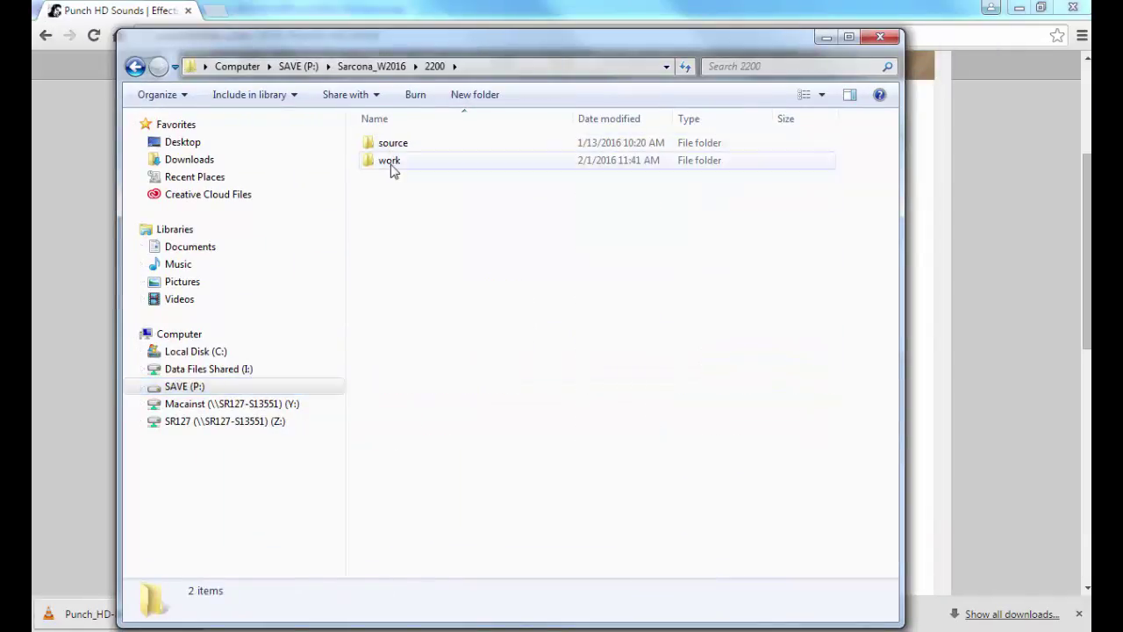
pyautogui.doubleClick(391, 163)
pyautogui.doubleClick(396, 143)
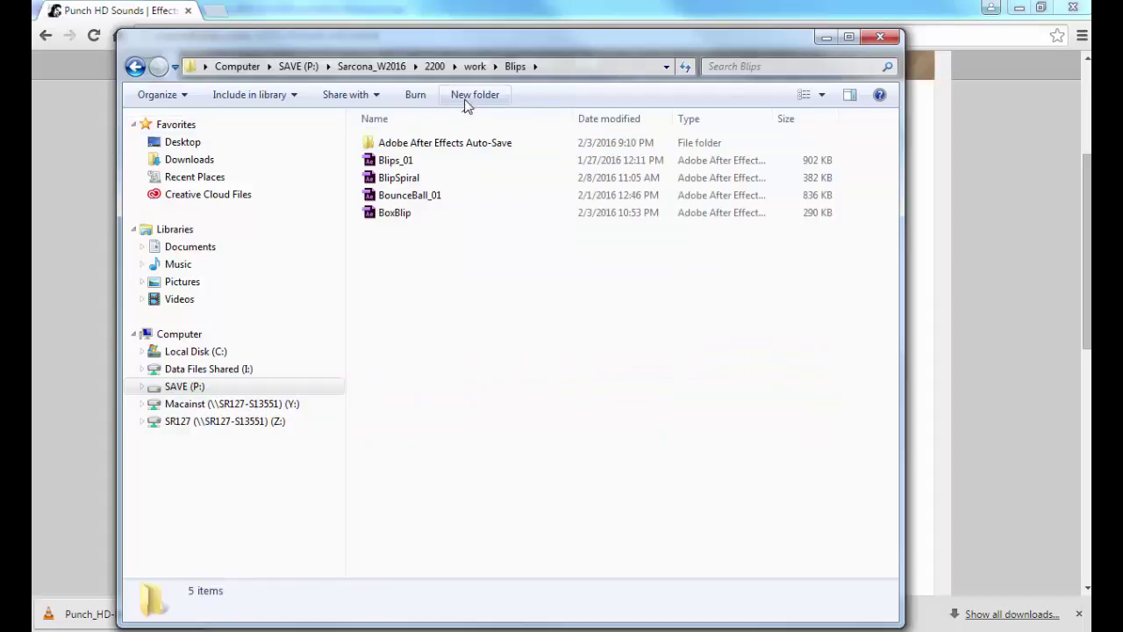
# Create a folder named sounds inside Blips and paste the Punch HD WAV file into it.
pyautogui.click(465, 95)
pyautogui.write('sounds')
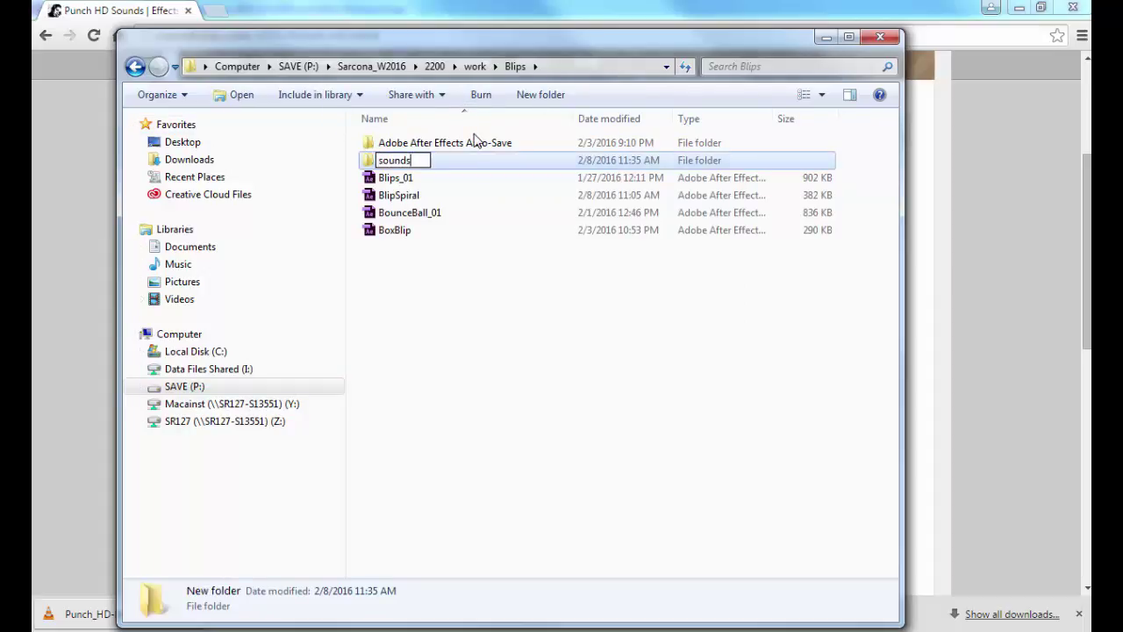
pyautogui.press('Return')
pyautogui.press('Return')
pyautogui.hotkey('ctrl', 'v')
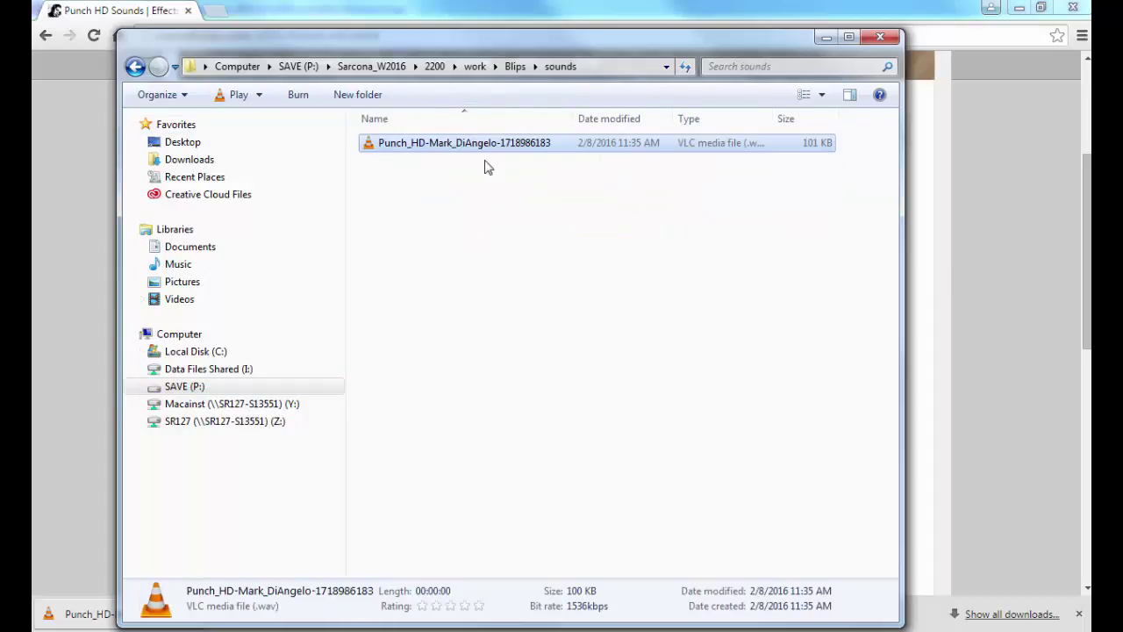
# Rename the Punch HD WAV file by removing the hyphen and the number at the end of its name.
pyautogui.press('F2')
pyautogui.press('End')
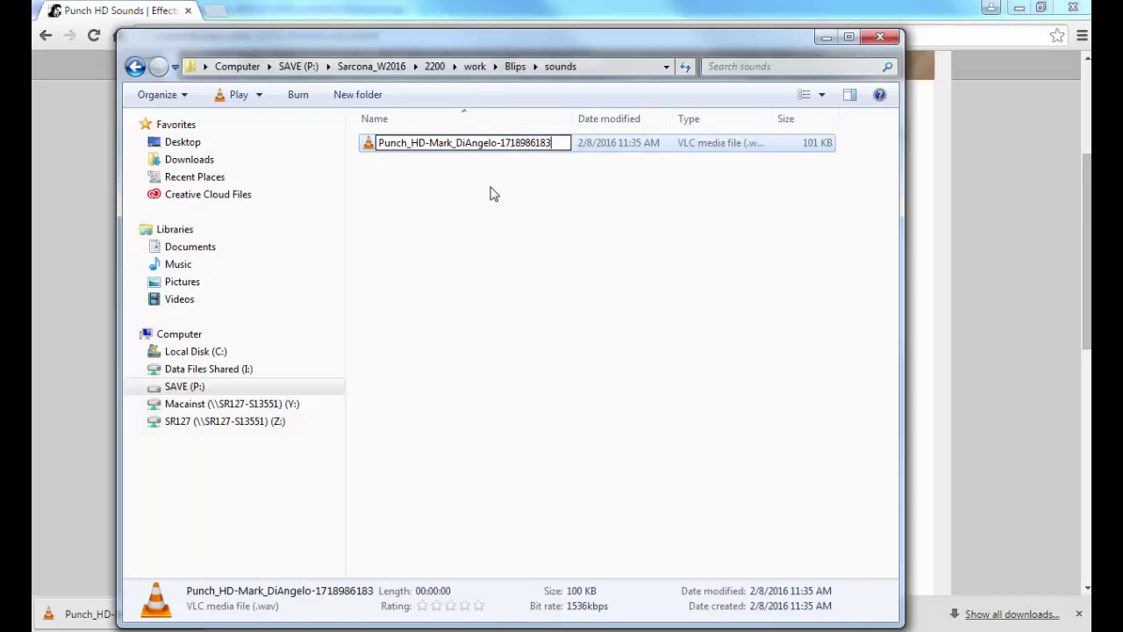
pyautogui.hotkey('shift', 'Left')
pyautogui.hotkey('shift', 'Left')
pyautogui.hotkey('shift', 'Left')
pyautogui.hotkey('shift', 'Left')
pyautogui.hotkey('shift', 'Left')
pyautogui.hotkey('shift', 'Left')
pyautogui.hotkey('shift', 'Left')
pyautogui.hotkey('shift', 'Left')
pyautogui.hotkey('shift', 'Left')
pyautogui.hotkey('shift', 'Left')
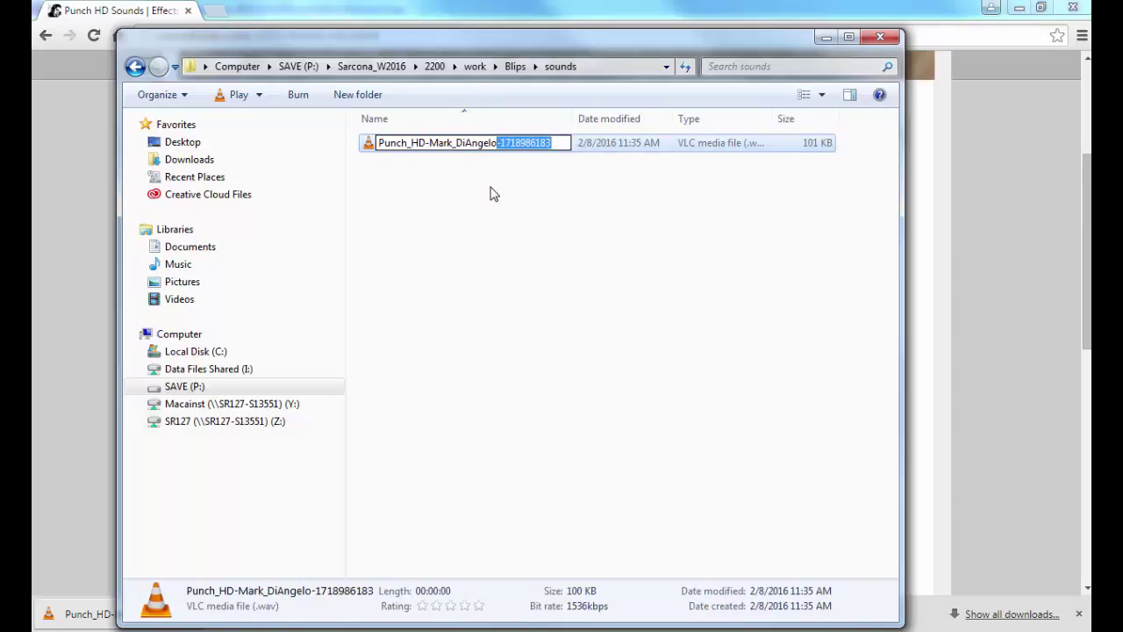
pyautogui.press('BackSpace')
pyautogui.press('Return')
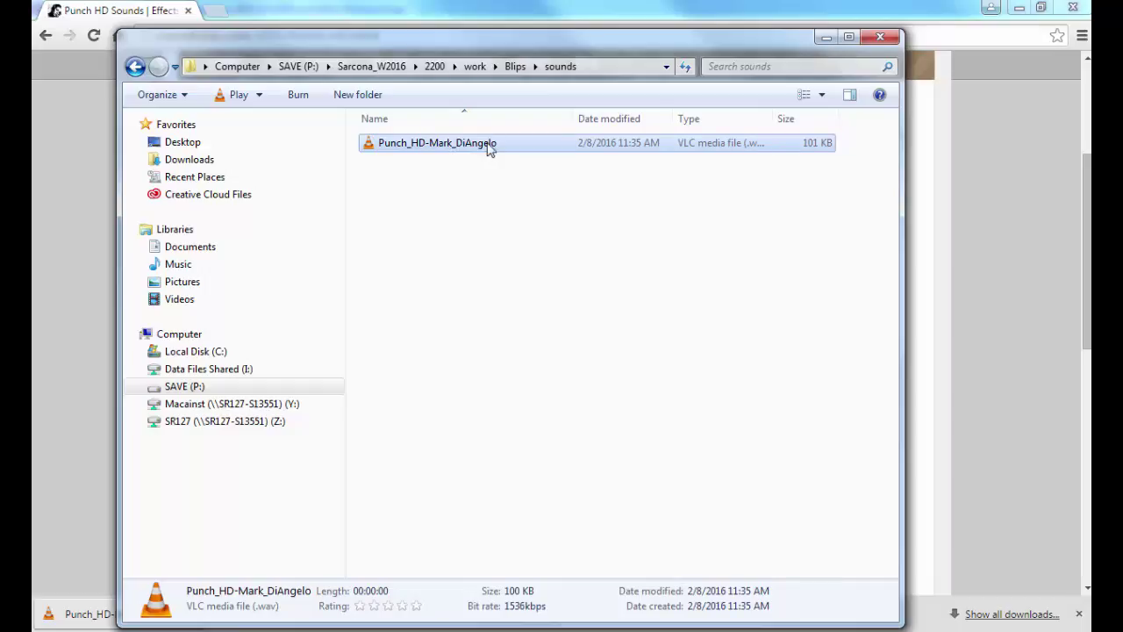
# Switch to After Effects and import the Punch HD WAV file from the sounds folder into the BlipSpiral project.
pyautogui.hotkey('alt', 'Tab')
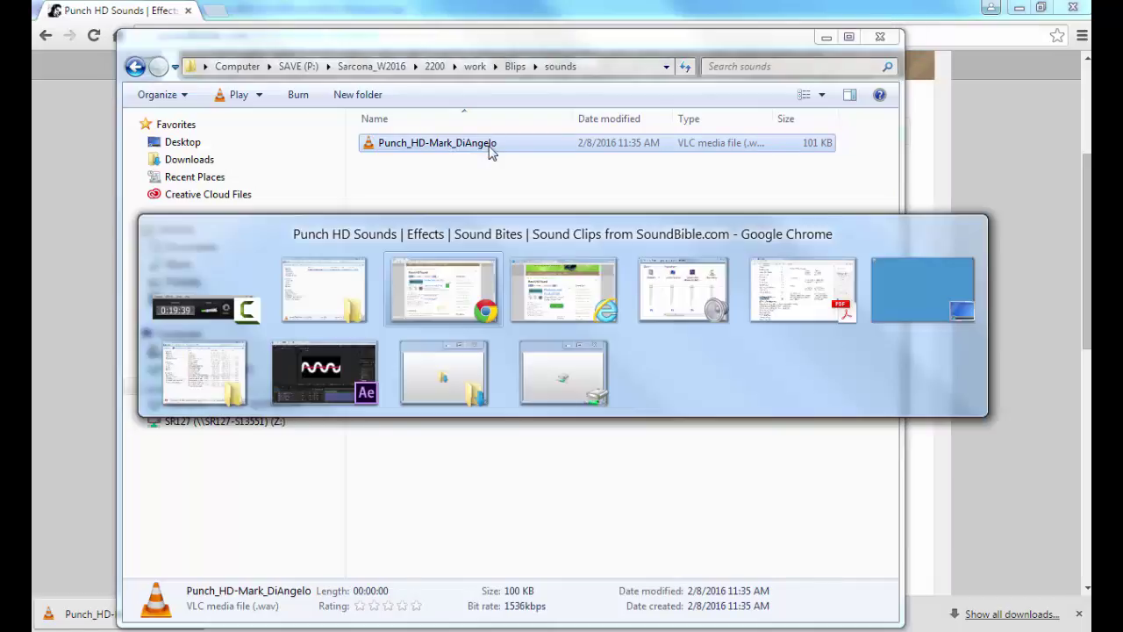
pyautogui.hotkey('alt', 'Tab')
pyautogui.hotkey('alt', 'Tab')
pyautogui.hotkey('alt', 'Tab')
pyautogui.hotkey('alt', 'Tab')
pyautogui.hotkey('alt', 'Tab')
pyautogui.hotkey('alt', 'Tab')
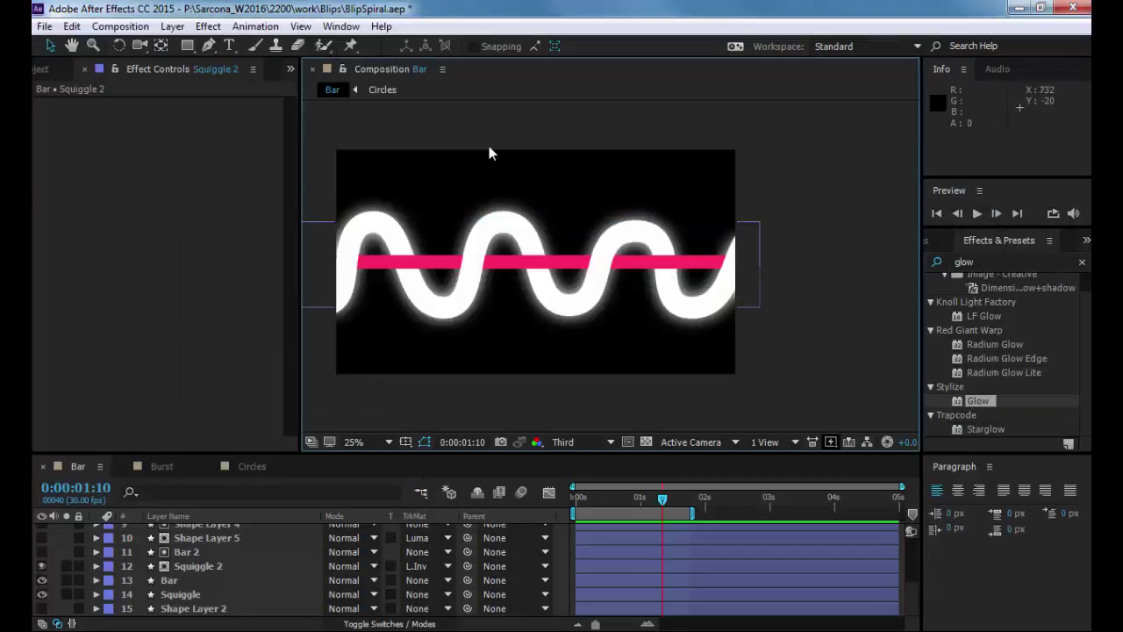
pyautogui.click(60, 69)
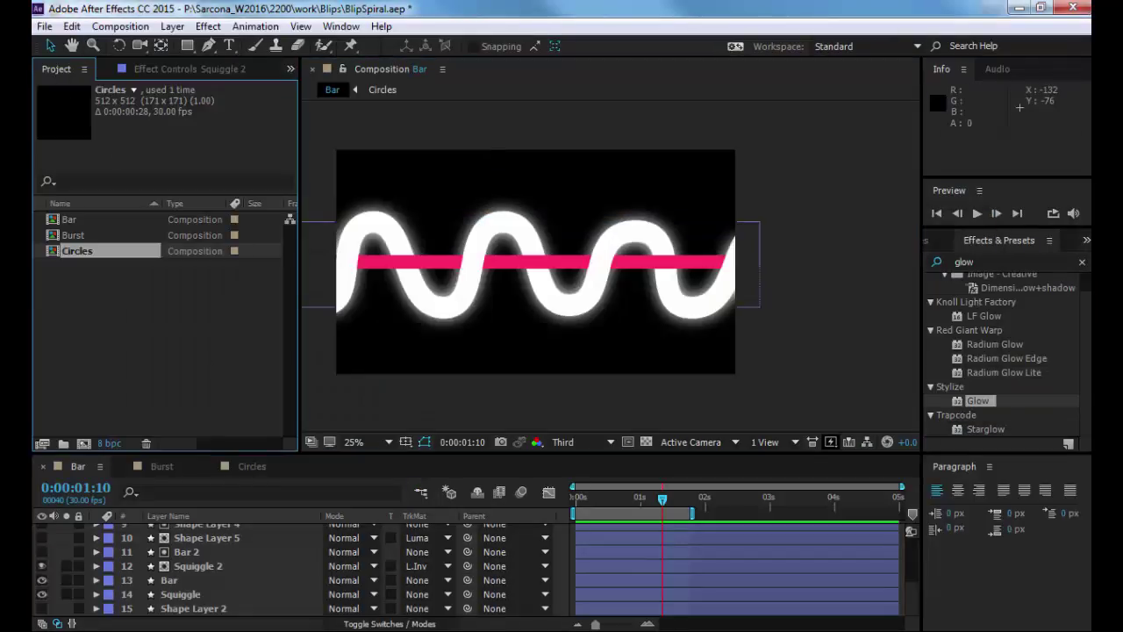
pyautogui.hotkey('alt', 'Tab')
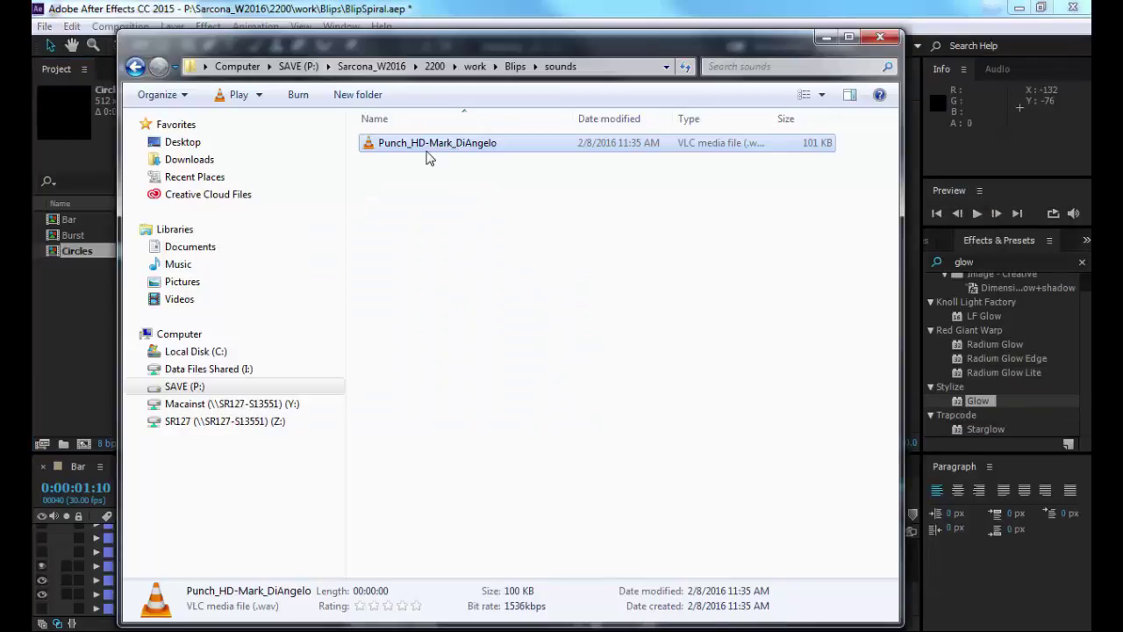
pyautogui.moveTo(429, 158); pyautogui.dragTo(70, 333)
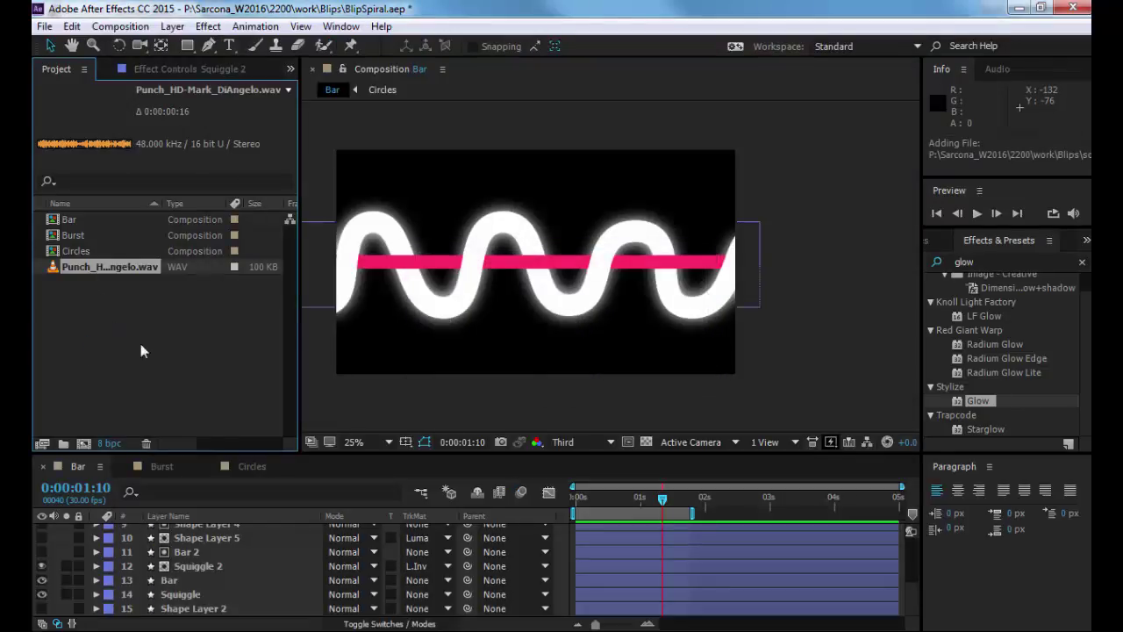
# Add the Punch HD WAV as the top layer of the Bar composition, starting at frame 9, and reveal its audio waveform.
pyautogui.moveTo(67, 275); pyautogui.dragTo(179, 532)
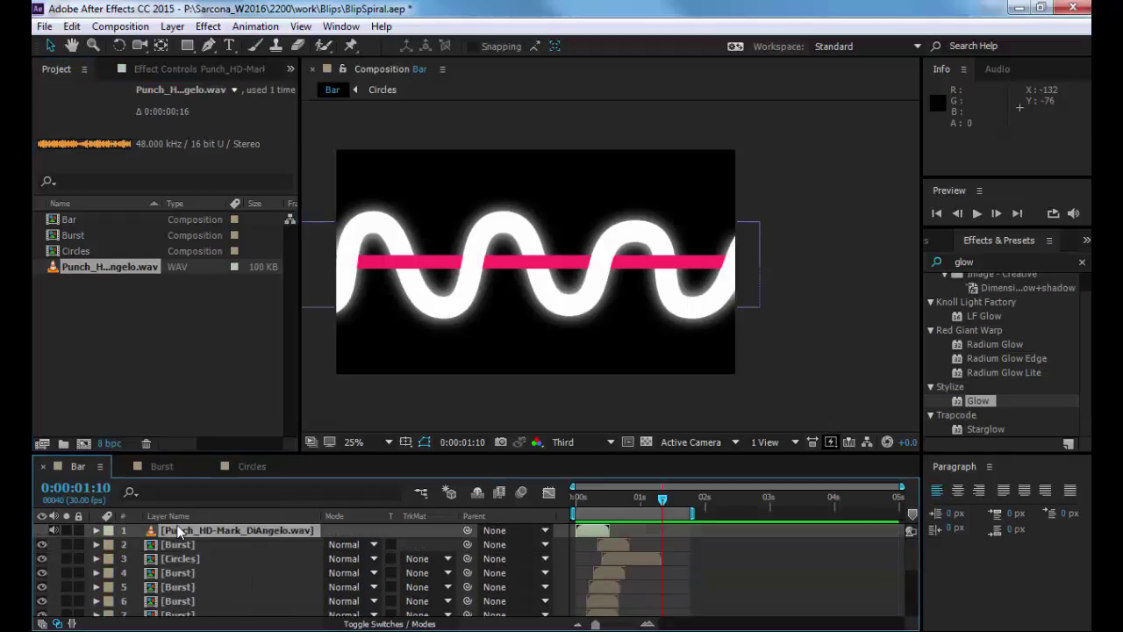
pyautogui.moveTo(597, 513)
pyautogui.mouseDown()
pyautogui.moveTo(574, 501)
pyautogui.moveTo(604, 505)
pyautogui.mouseUp()
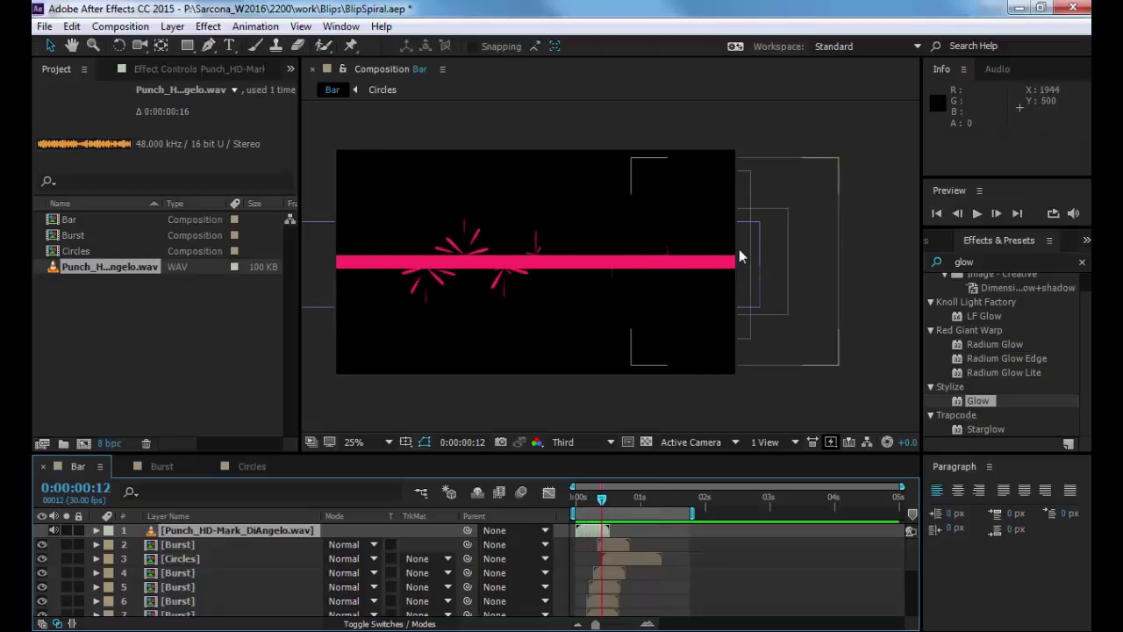
pyautogui.scroll(5, 631, 558)
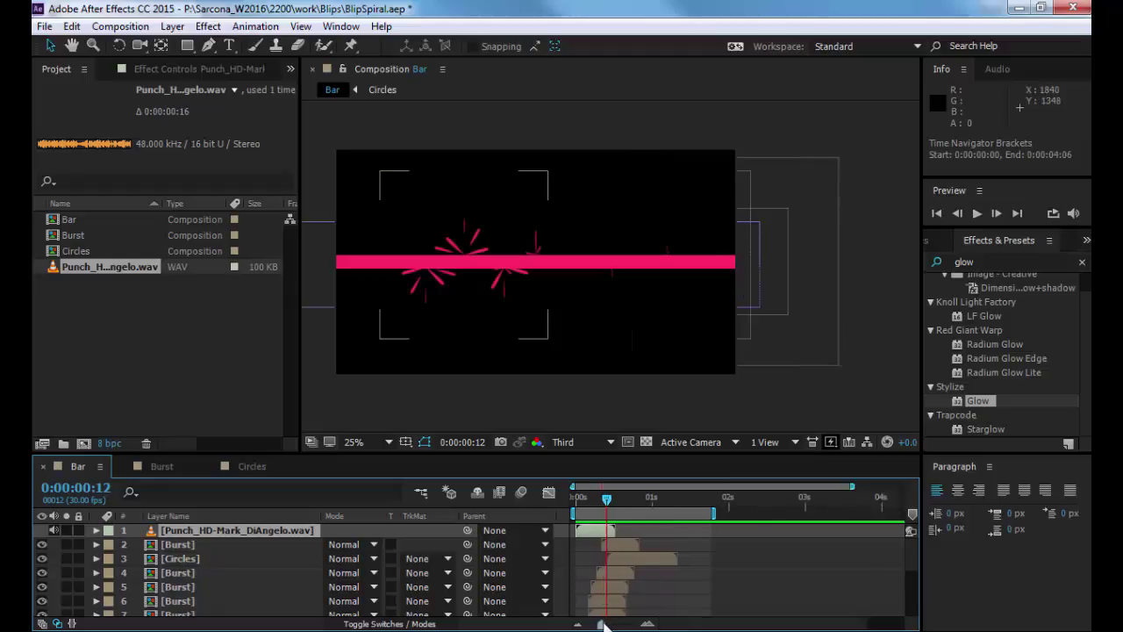
pyautogui.moveTo(594, 533); pyautogui.dragTo(664, 540)
pyautogui.press('l')
pyautogui.press('l')
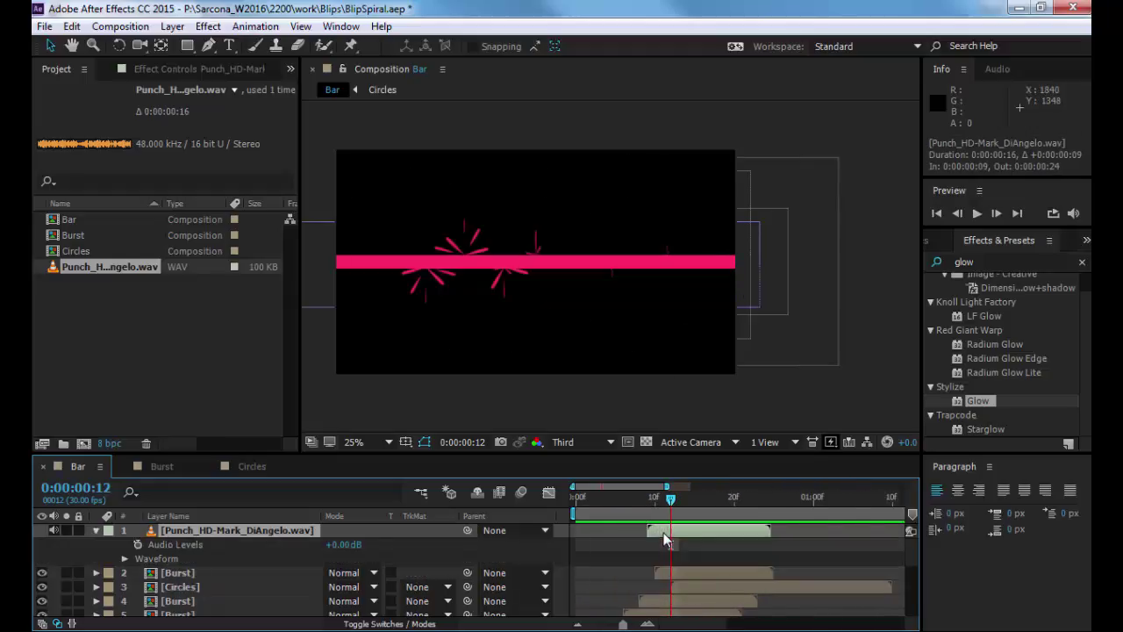
pyautogui.press('l')
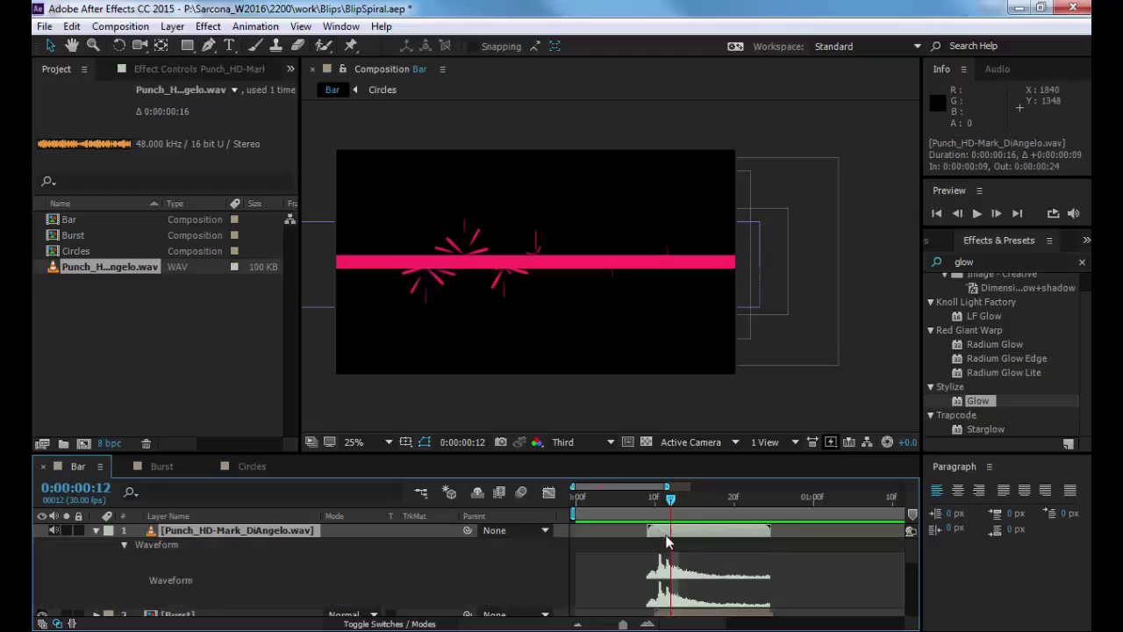
# Try the punch layer one frame later, return its start to frame 9, and preview the animation from the beginning.
pyautogui.moveTo(671, 544)
pyautogui.mouseDown()
pyautogui.moveTo(679, 535)
pyautogui.moveTo(674, 566)
pyautogui.mouseUp()
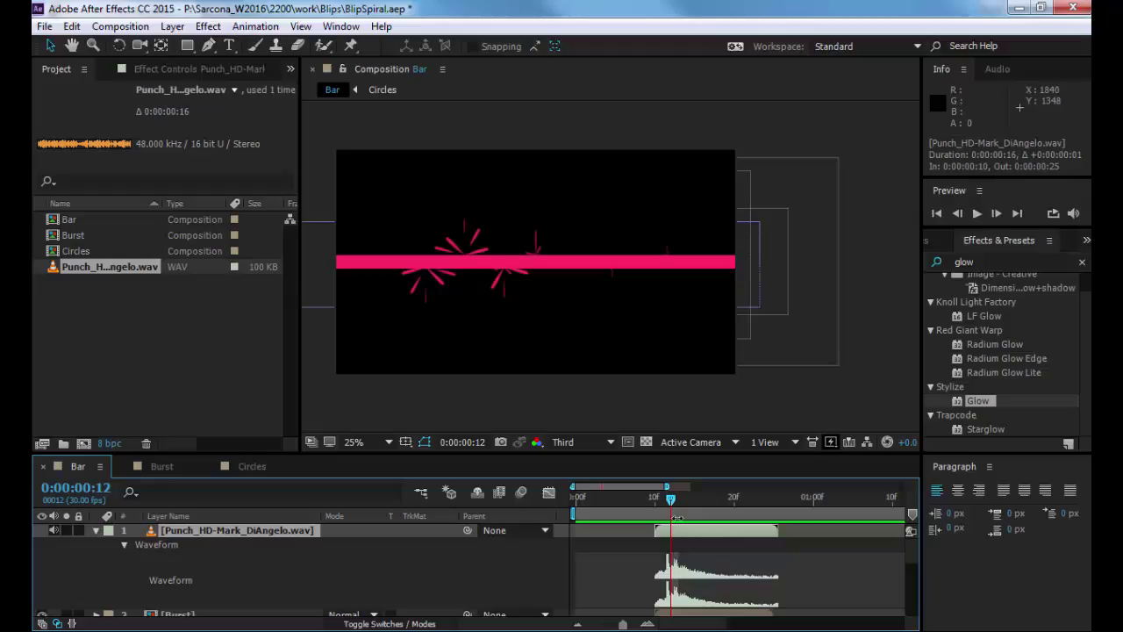
pyautogui.moveTo(672, 503); pyautogui.dragTo(671, 503)
pyautogui.click(677, 534)
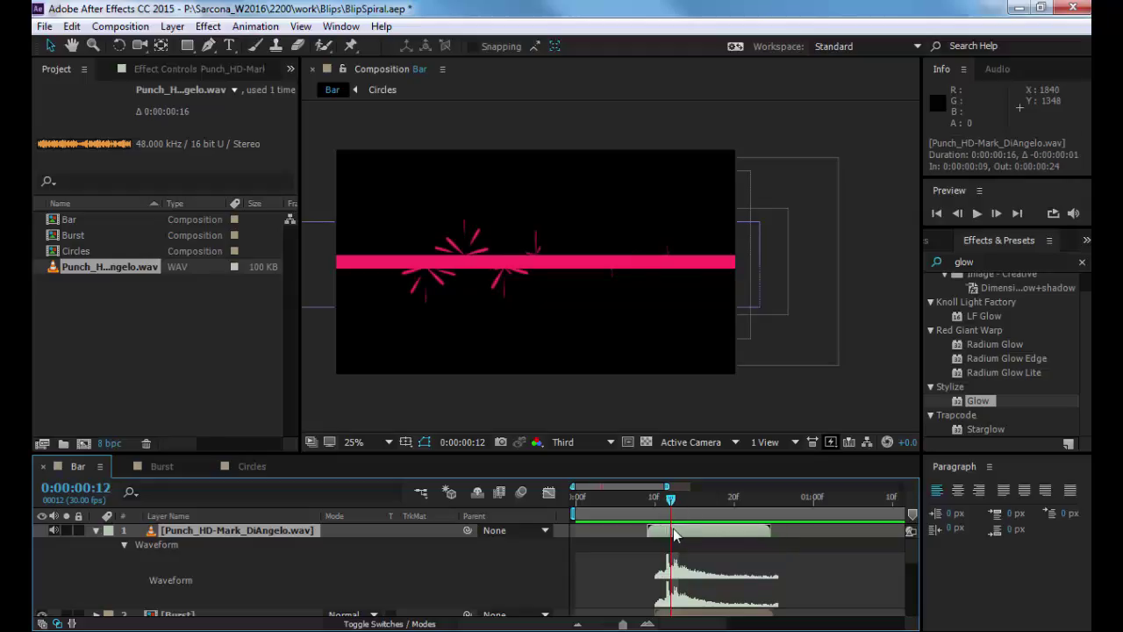
pyautogui.moveTo(676, 533); pyautogui.dragTo(576, 500)
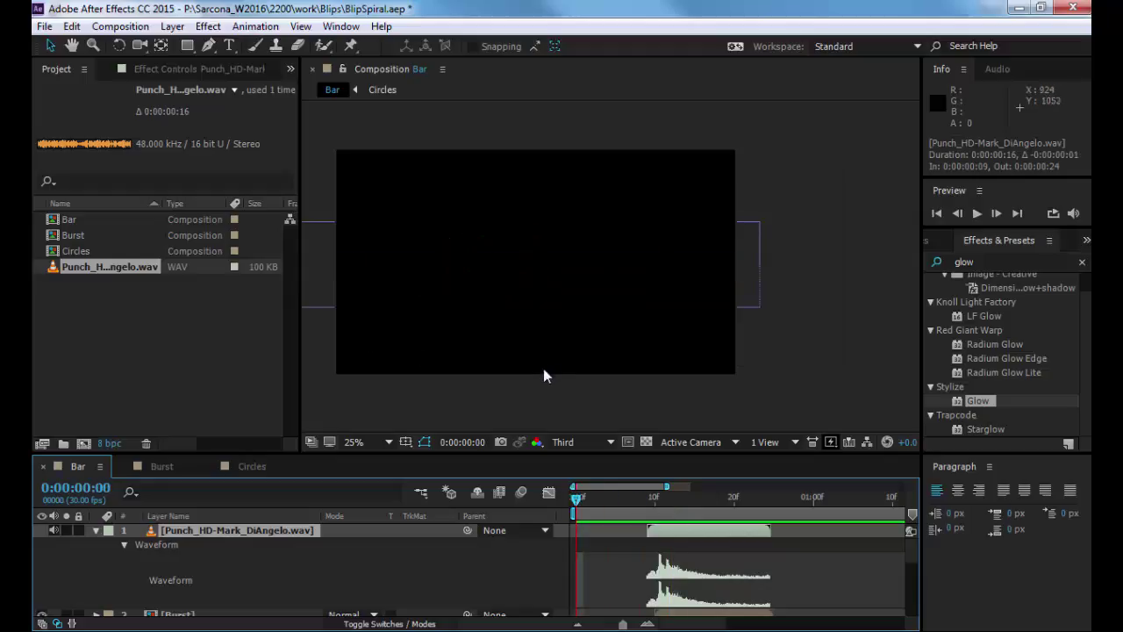
pyautogui.press('space')
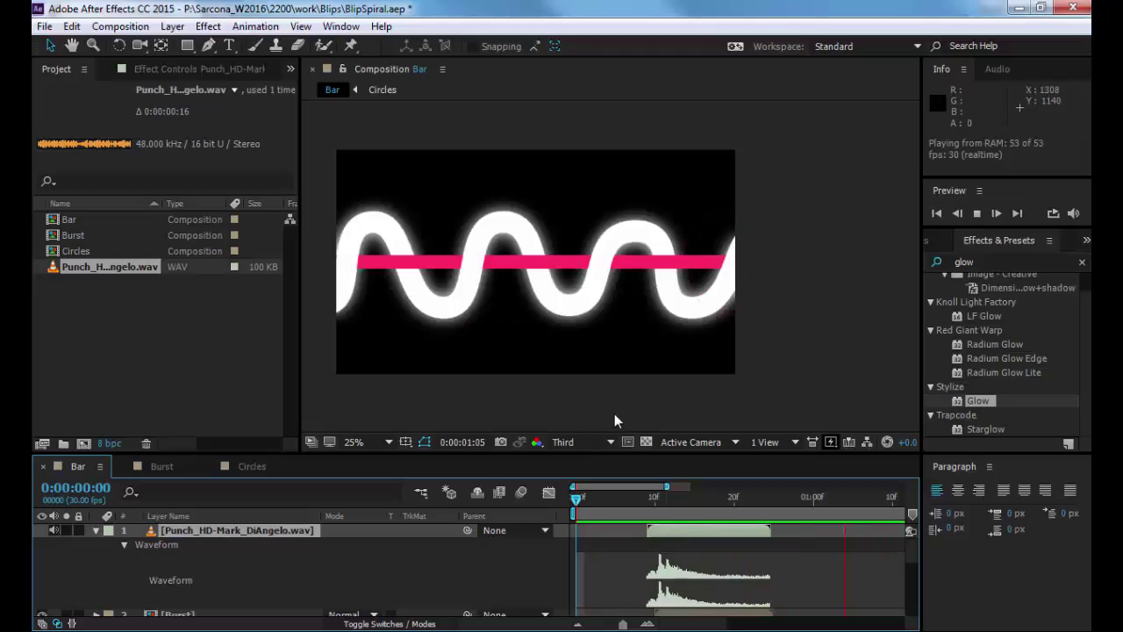
pyautogui.press('space')
# Shift the punch audio layer to start at frame 10 and preview its timing against the bursts.
pyautogui.moveTo(625, 624); pyautogui.dragTo(620, 624)
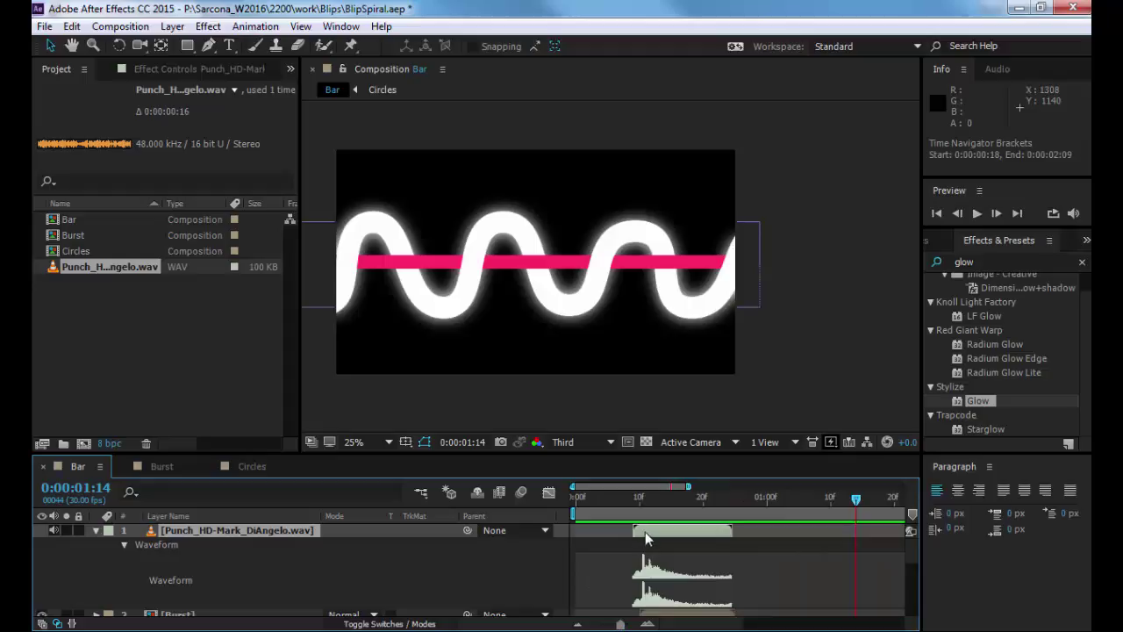
pyautogui.press('i')
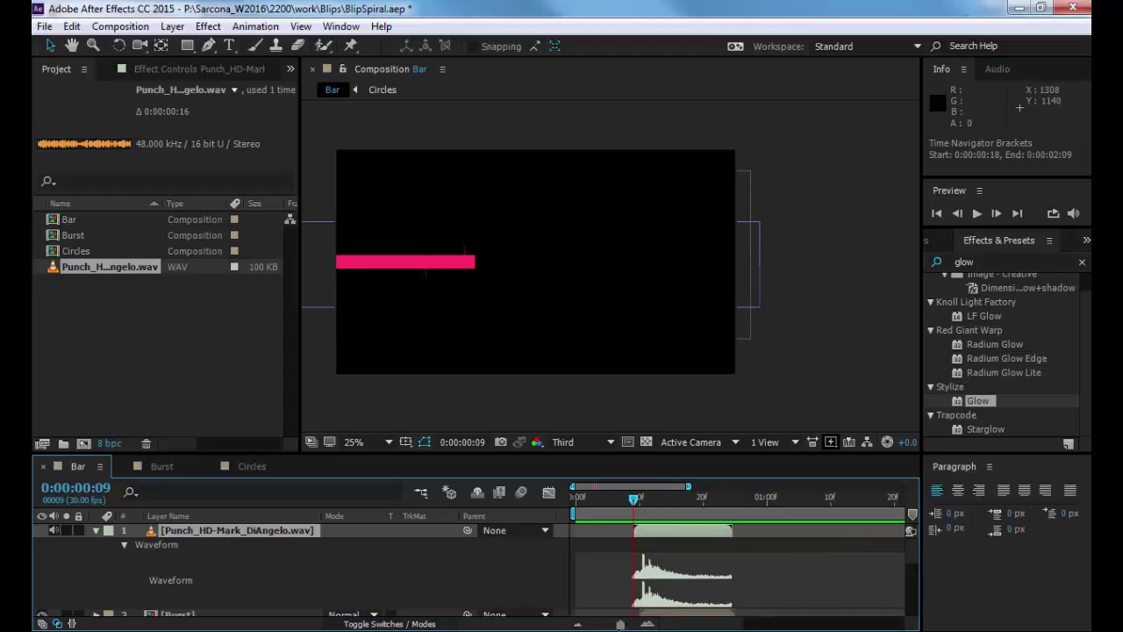
pyautogui.moveTo(620, 624); pyautogui.dragTo(628, 624)
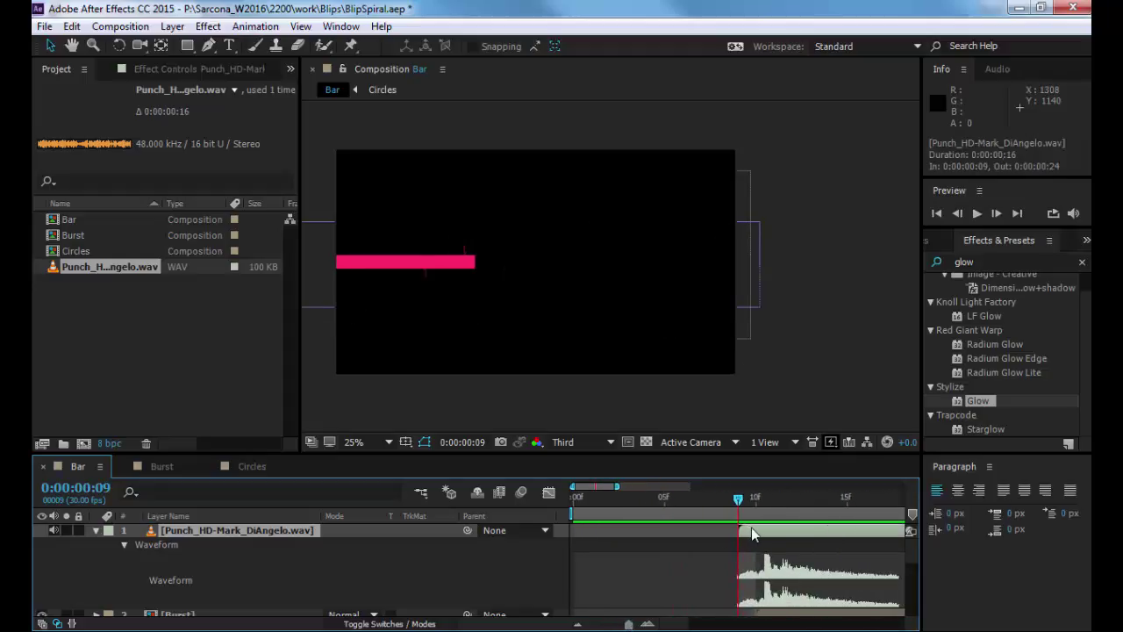
pyautogui.moveTo(757, 536); pyautogui.dragTo(774, 534)
pyautogui.click(765, 425)
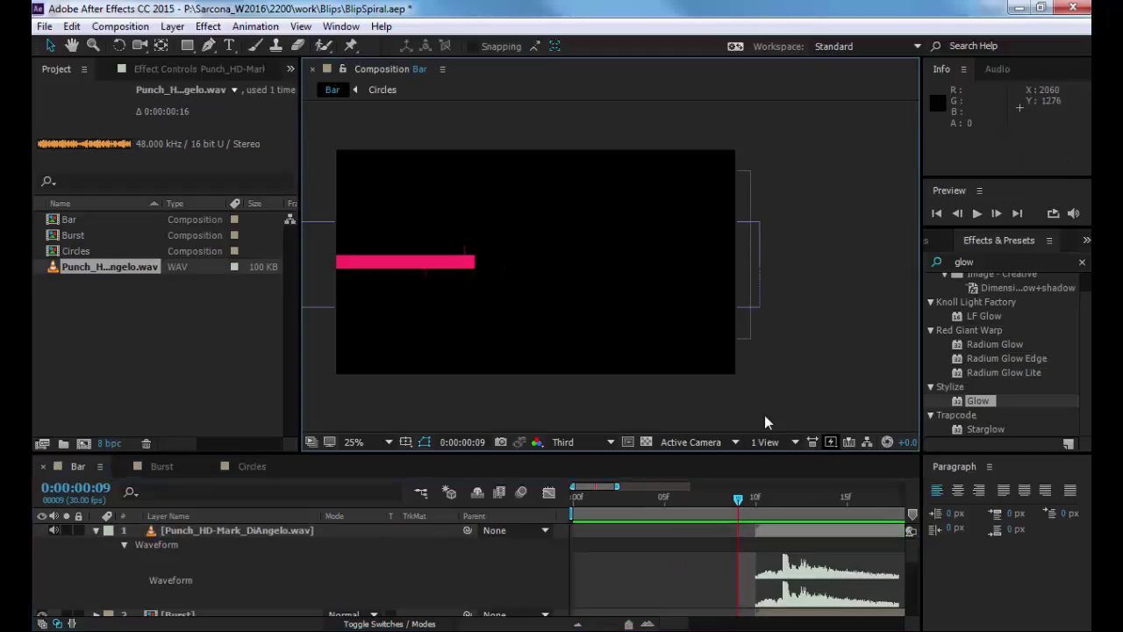
pyautogui.press('space')
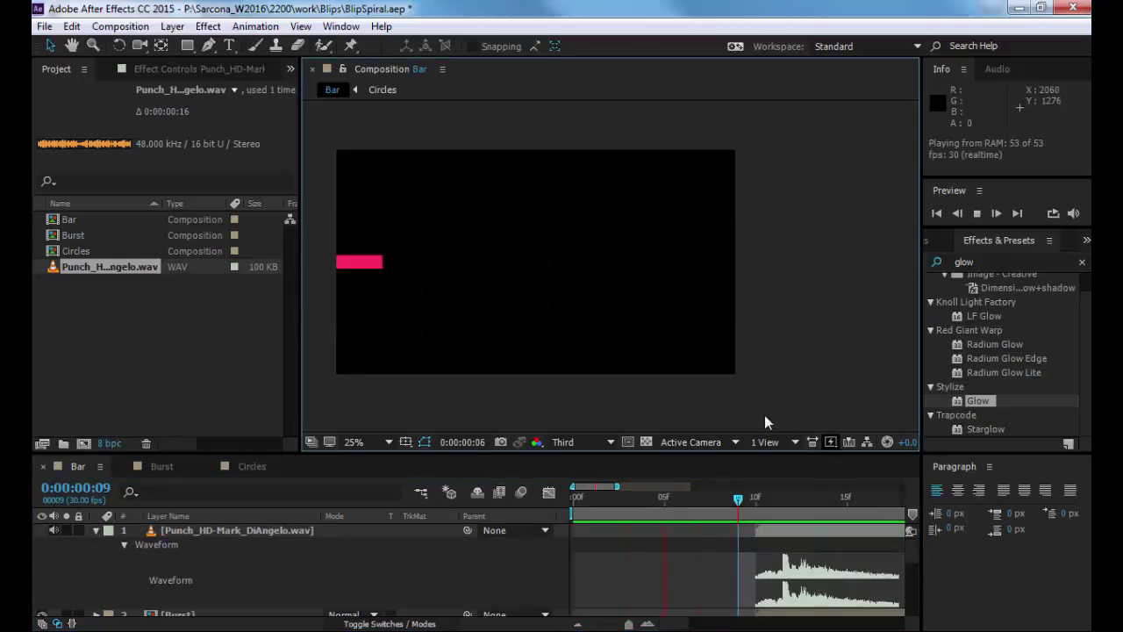
pyautogui.press('space')
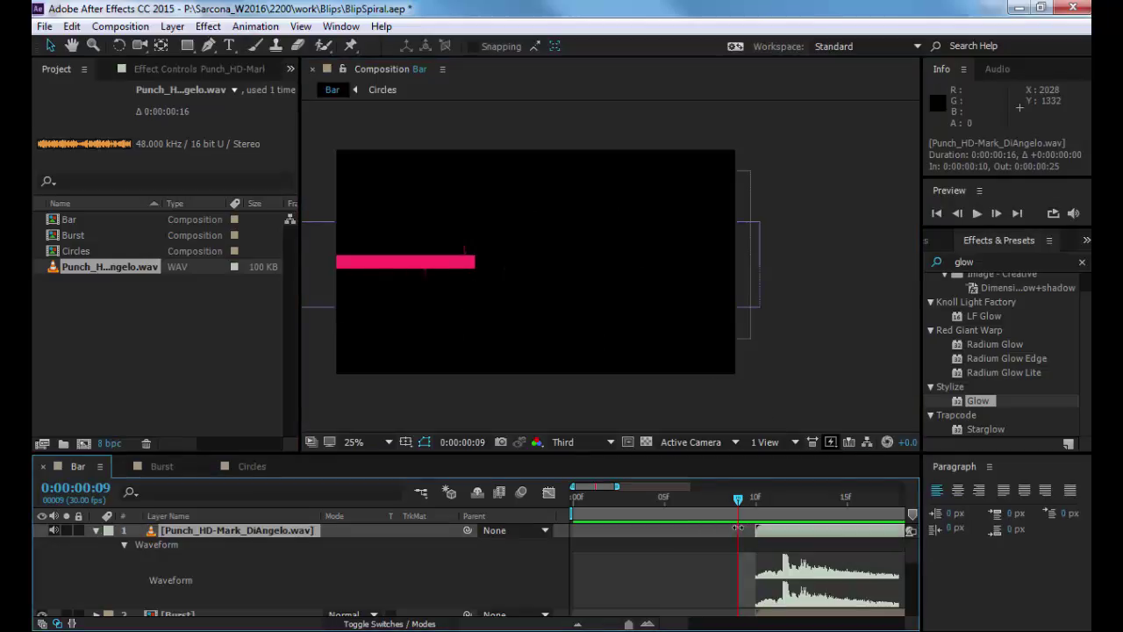
pyautogui.press('space')
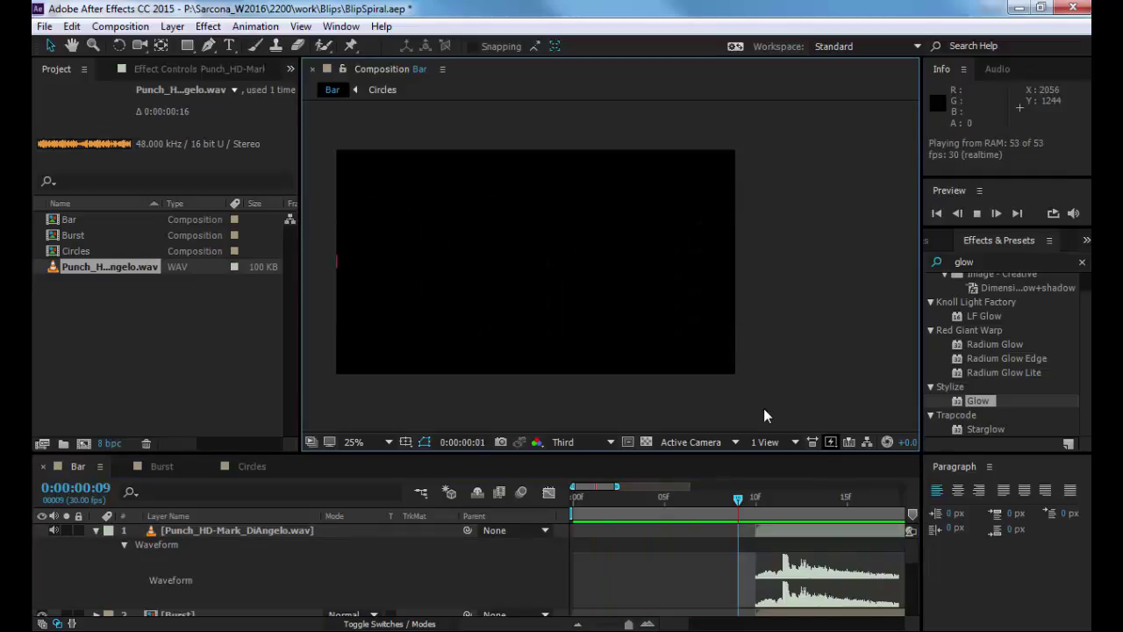
pyautogui.press('space')
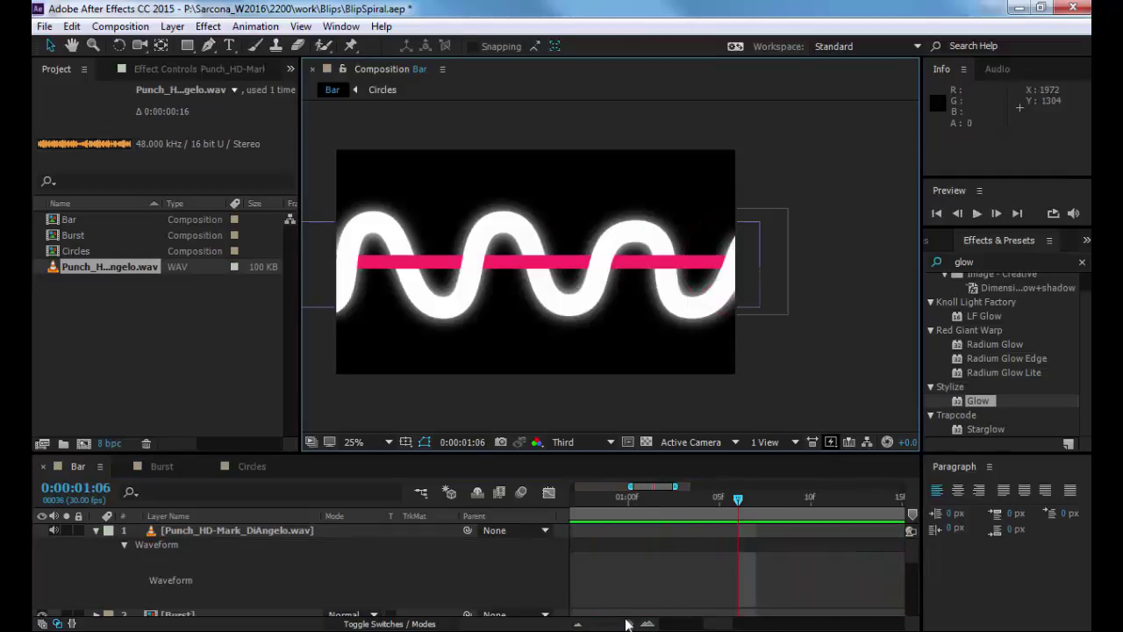
# Raise the punch layer's Audio Levels to +12.00 dB and preview the composition from the start.
pyautogui.moveTo(627, 624); pyautogui.dragTo(605, 624)
pyautogui.click(215, 531)
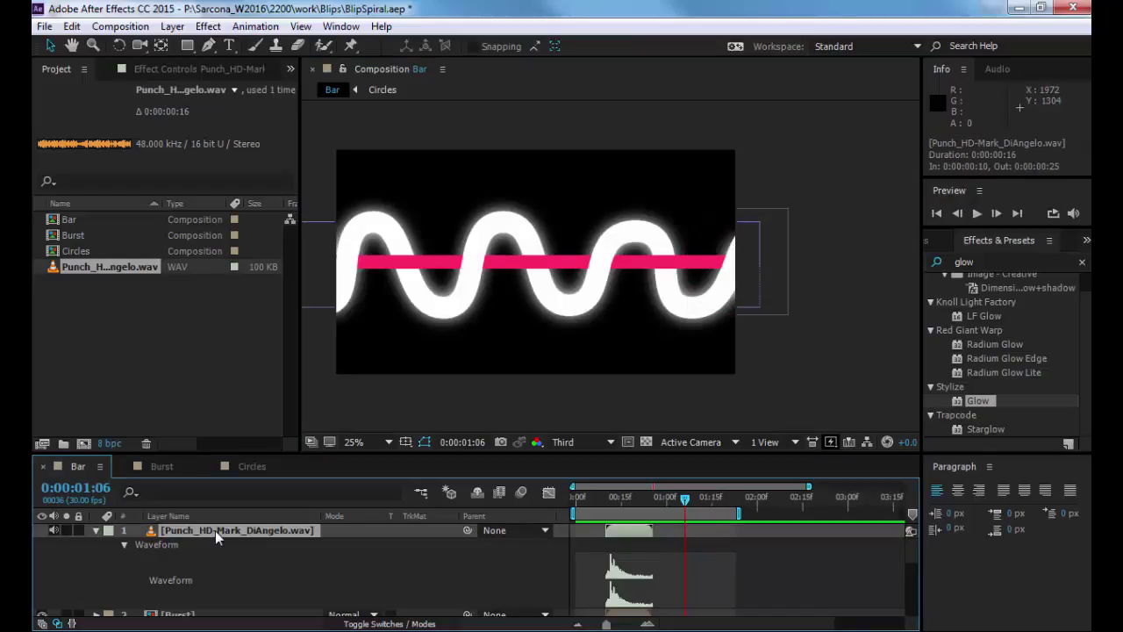
pyautogui.hotkey('shift', 'l')
pyautogui.moveTo(340, 546); pyautogui.dragTo(353, 544)
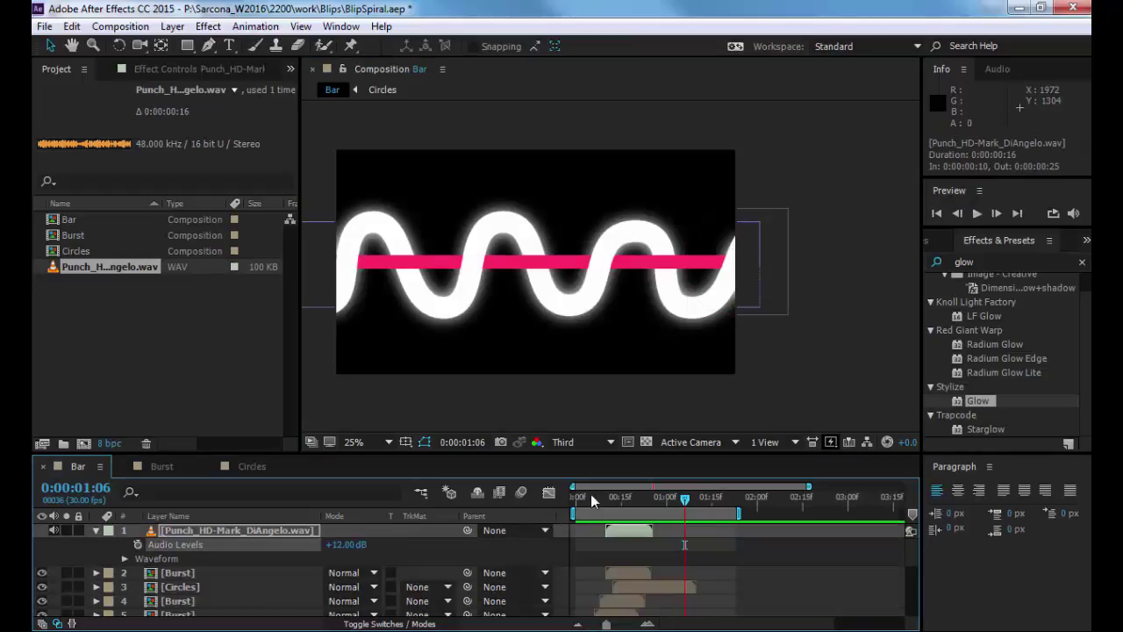
pyautogui.press('space')
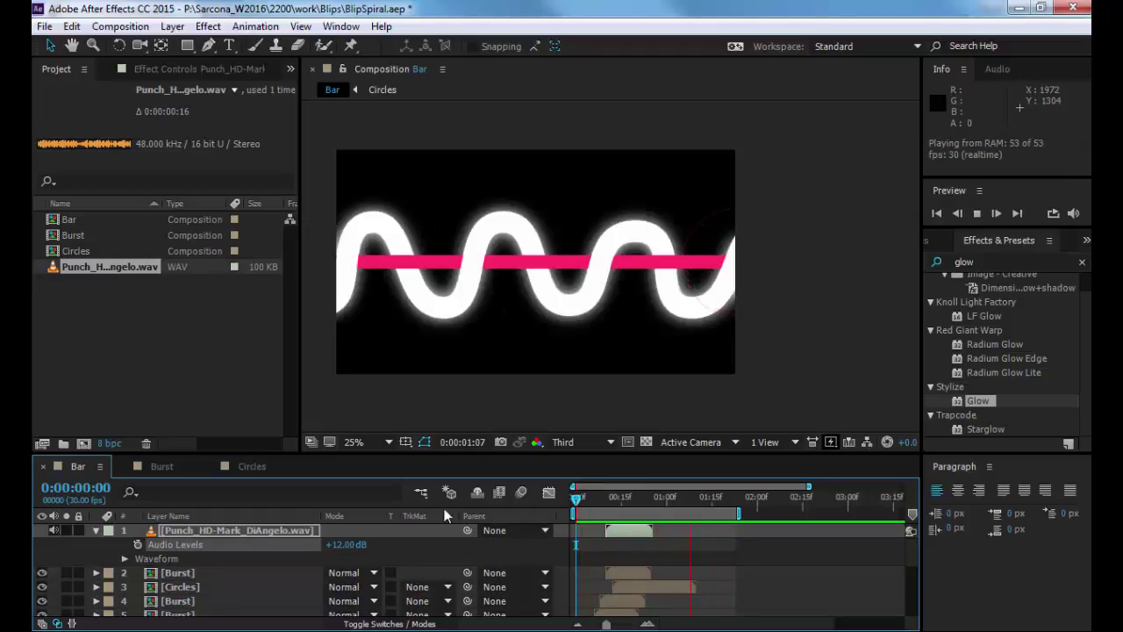
pyautogui.press('space')
# Apply the Reverb audio effect to the punch layer with its default settings and preview the sound.
pyautogui.click(208, 25)
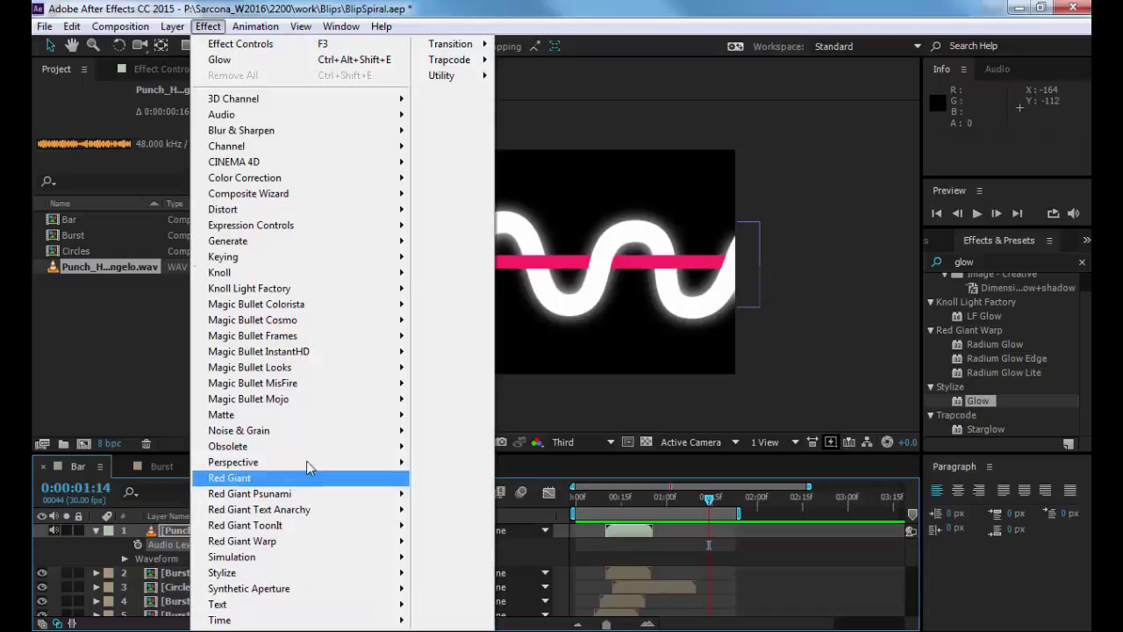
pyautogui.moveTo(308, 114)
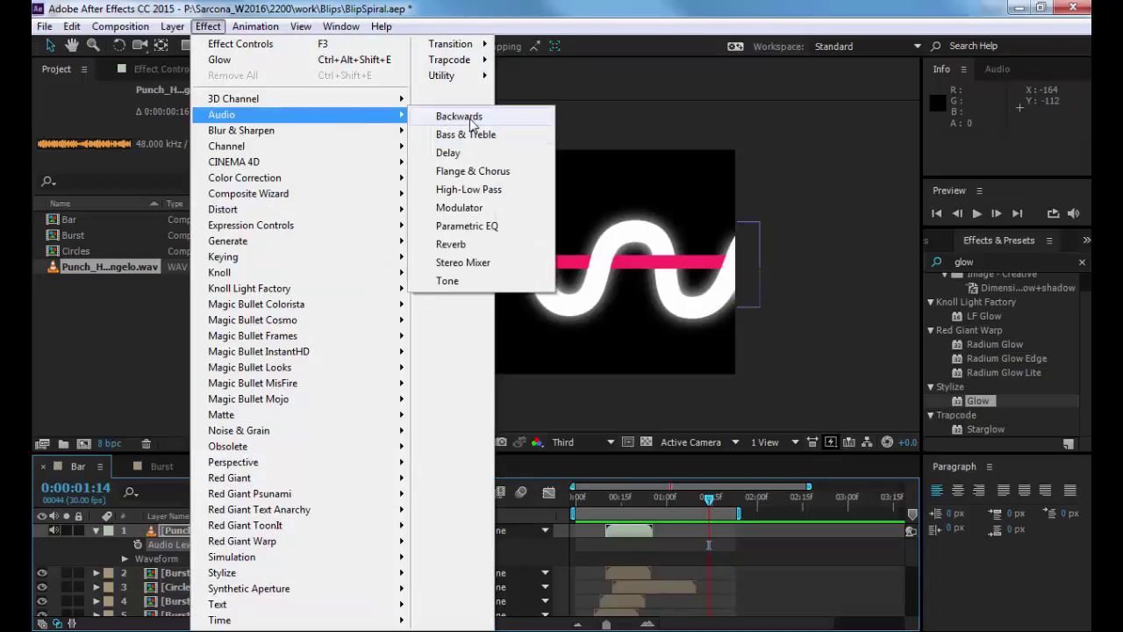
pyautogui.click(460, 245)
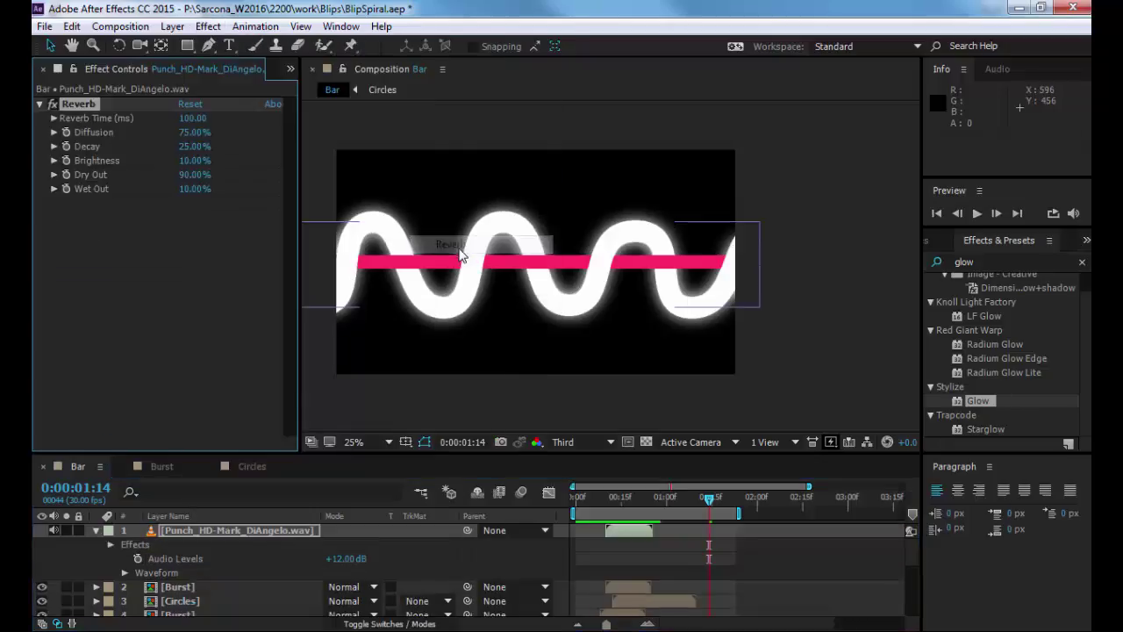
pyautogui.press('space')
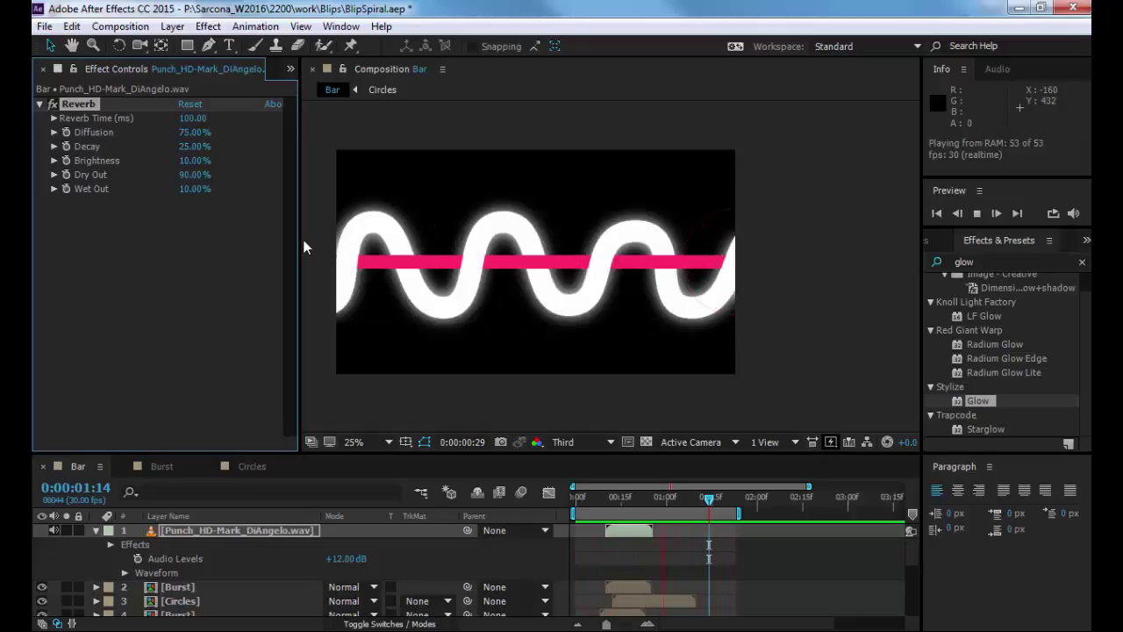
pyautogui.press('space')
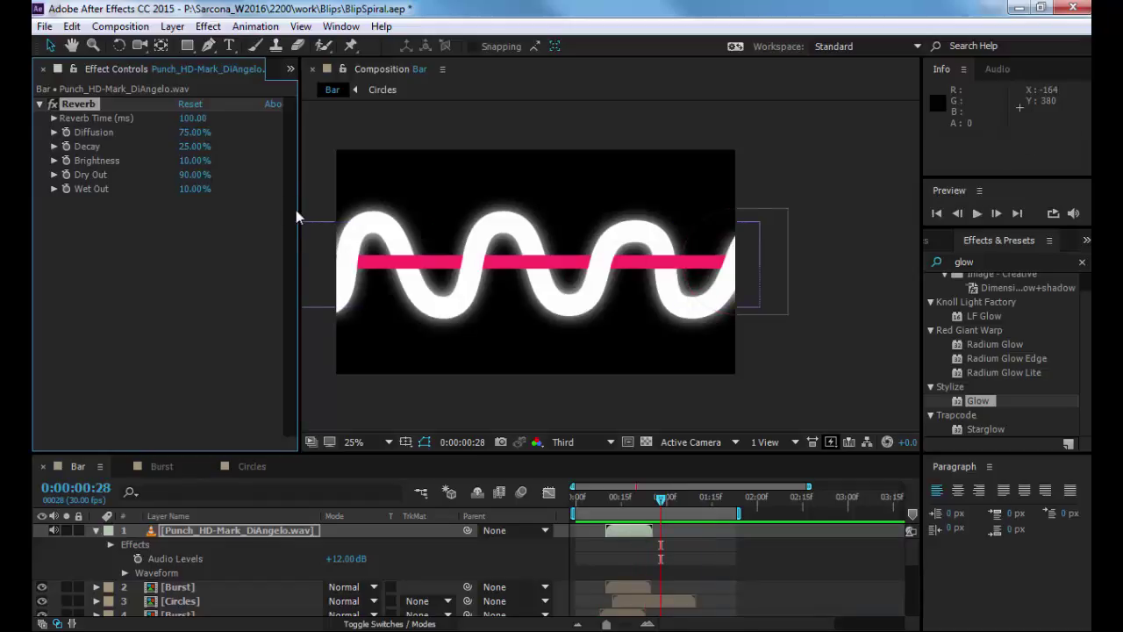
# Scrub through the circle and squiggle section to examine which moments need sound, finishing at frame 0.
pyautogui.moveTo(612, 507); pyautogui.dragTo(639, 504)
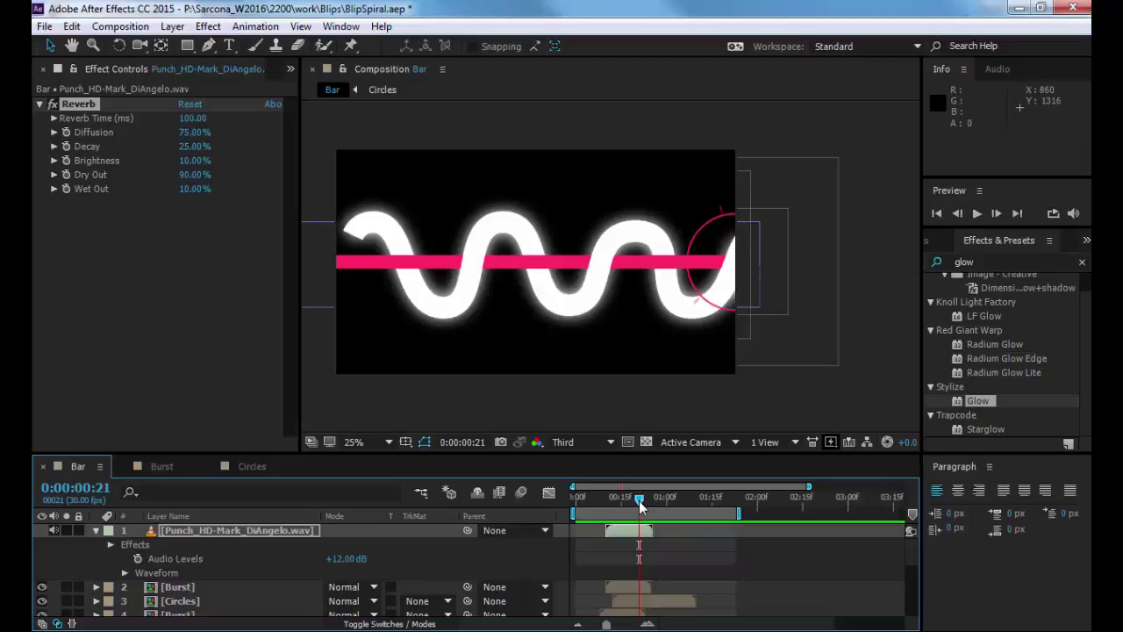
pyautogui.moveTo(639, 500)
pyautogui.mouseDown()
pyautogui.moveTo(573, 507)
pyautogui.moveTo(626, 506)
pyautogui.mouseUp()
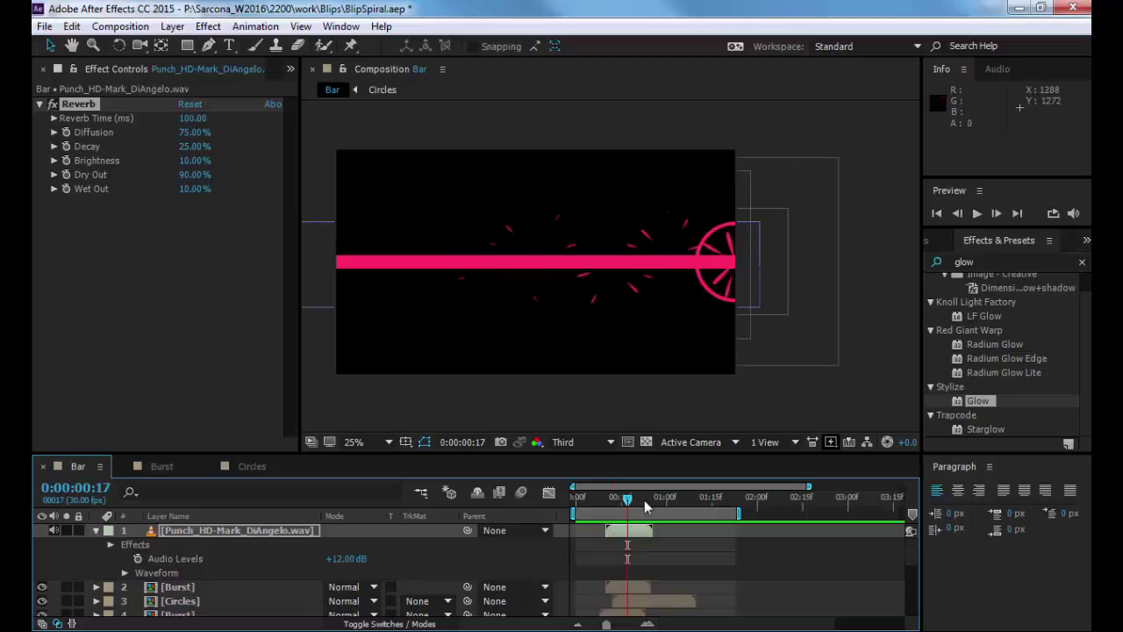
pyautogui.moveTo(628, 504); pyautogui.dragTo(649, 503)
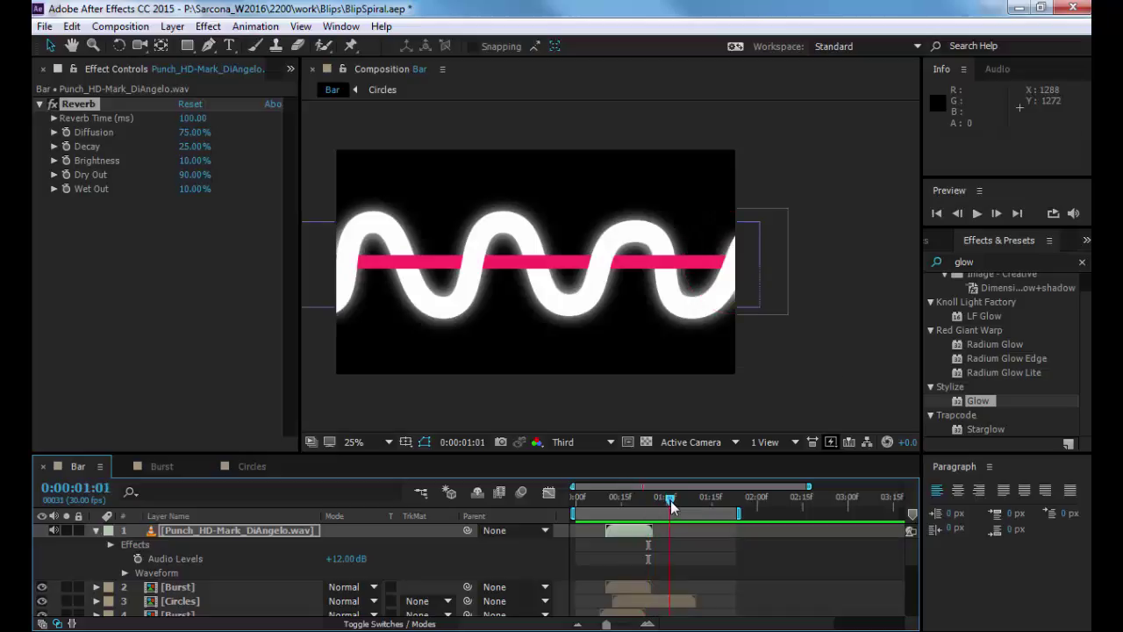
pyautogui.press('Home')
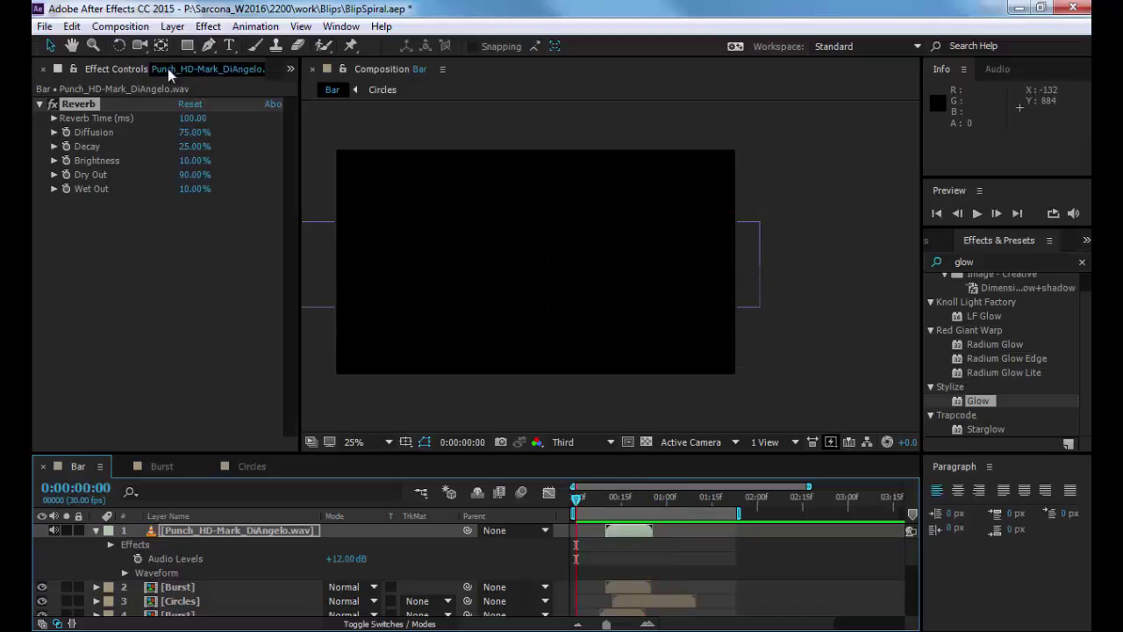
# Bring back the list of project items and save the BlipSpiral project.
pyautogui.click(290, 68)
pyautogui.click(299, 90)
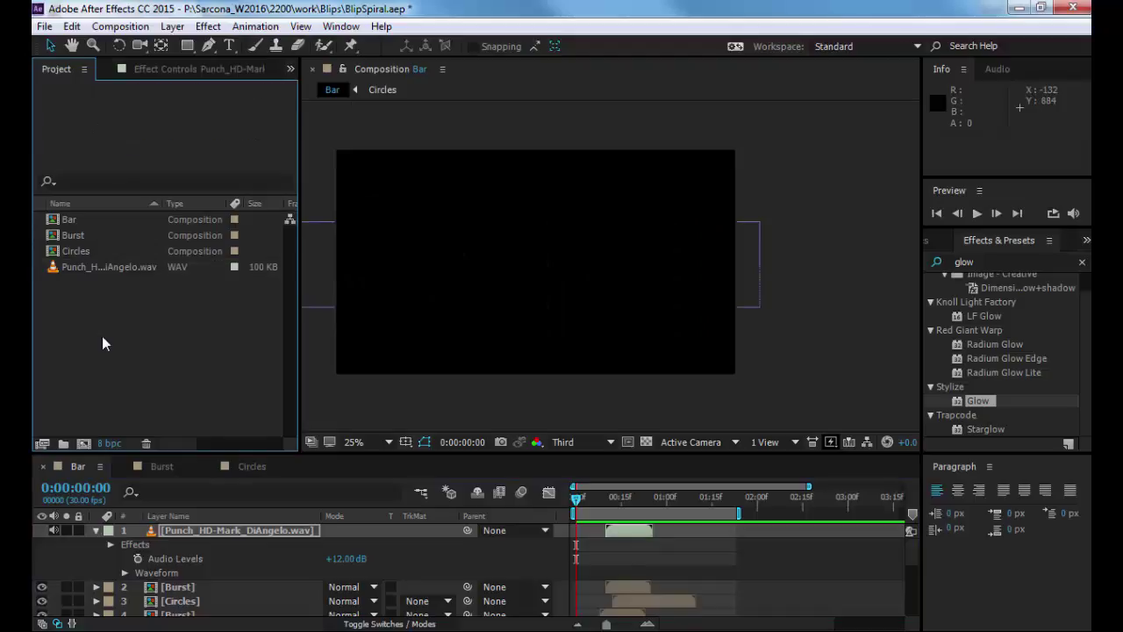
pyautogui.hotkey('ctrl', 's')
pyautogui.click(44, 26)
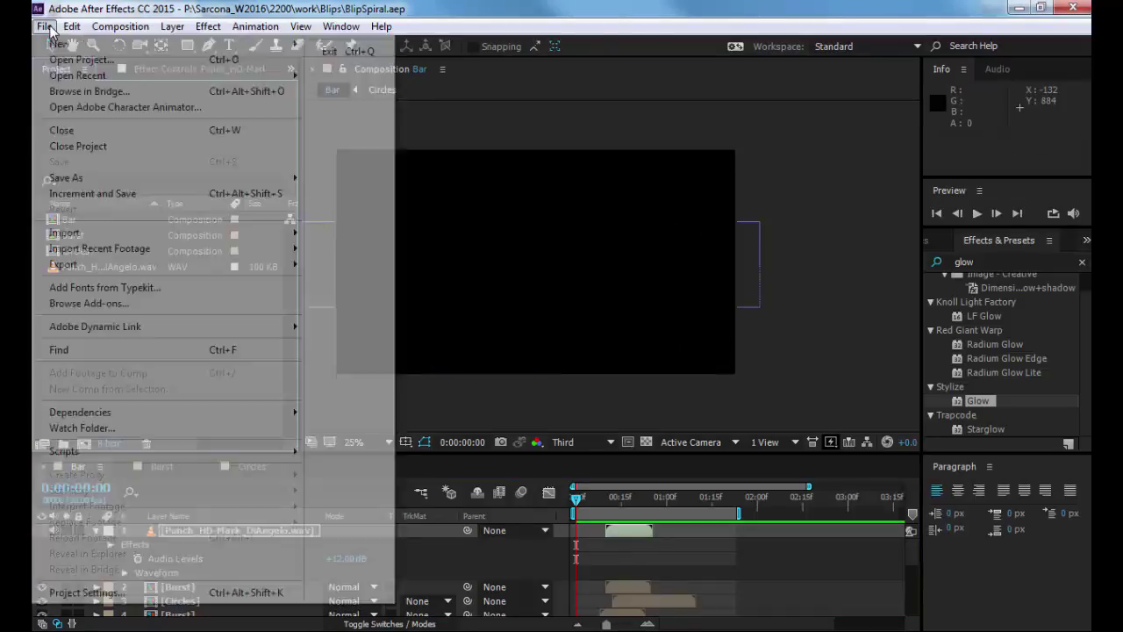
# Import the Blips_01, BounceBall_01 and BoxBlip projects from the 2200/work/Blips folder.
pyautogui.moveTo(66, 44)
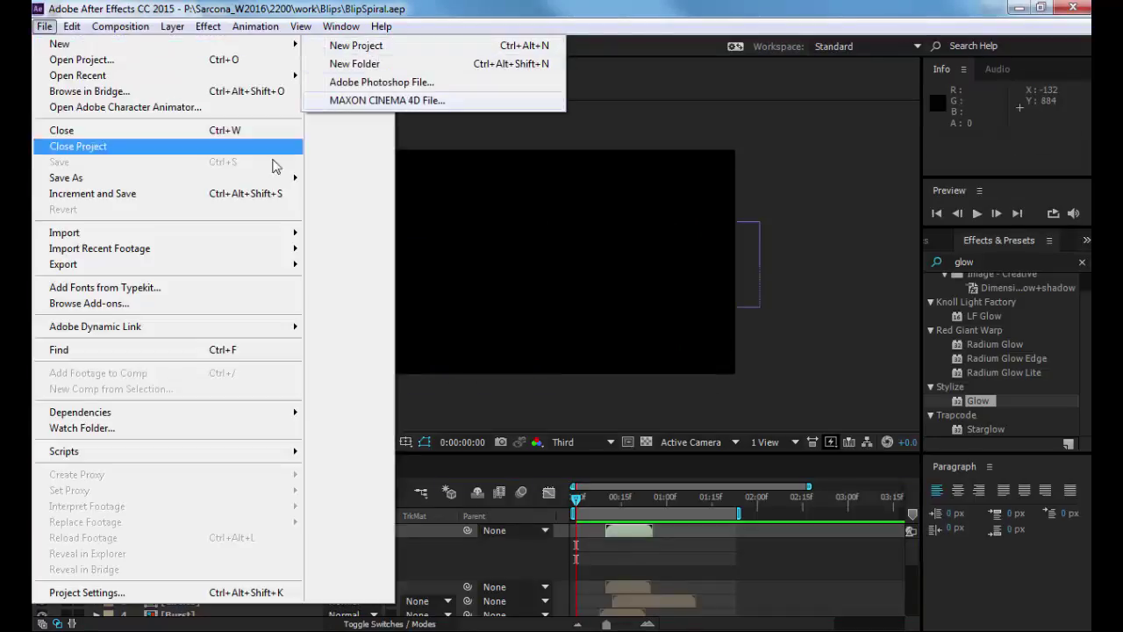
pyautogui.moveTo(247, 226)
pyautogui.click(349, 235)
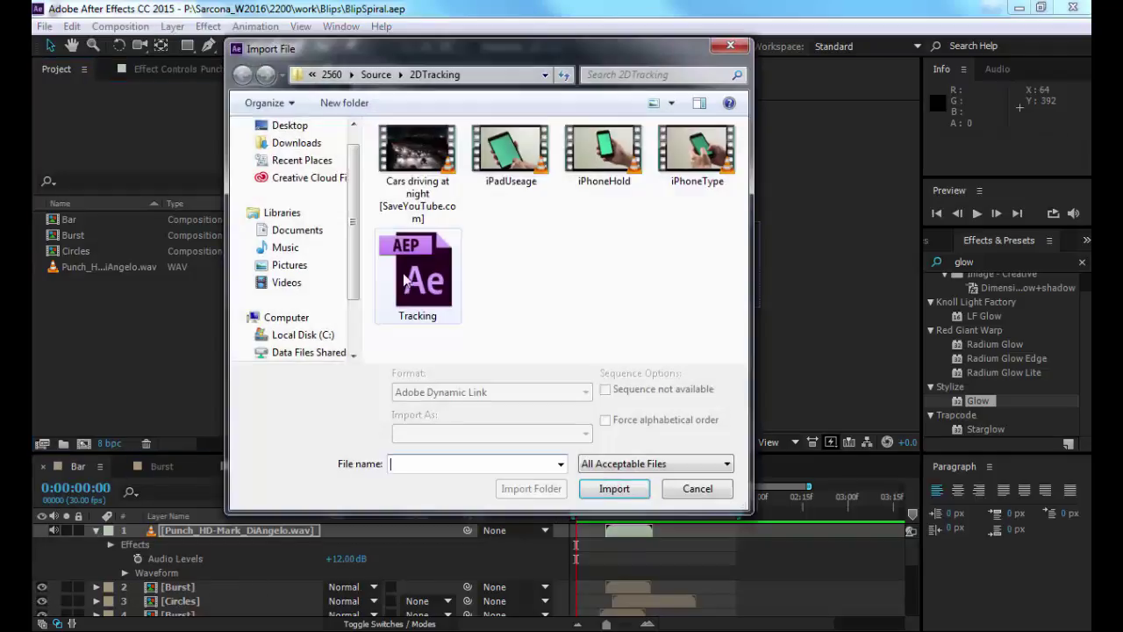
pyautogui.click(331, 75)
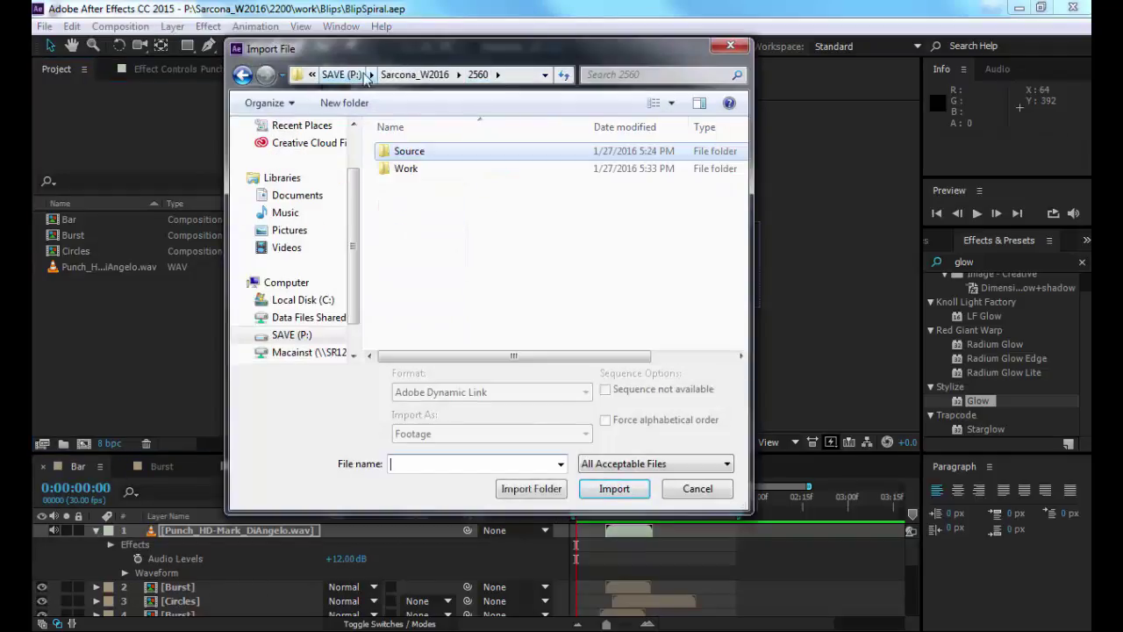
pyautogui.click(416, 75)
pyautogui.doubleClick(406, 152)
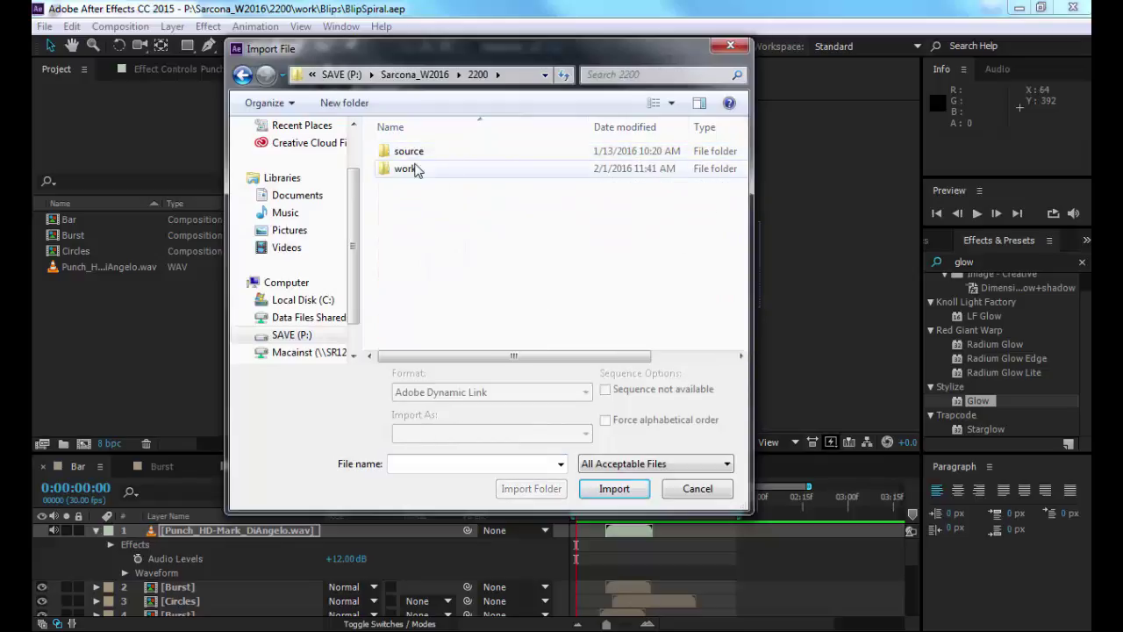
pyautogui.doubleClick(403, 169)
pyautogui.doubleClick(403, 152)
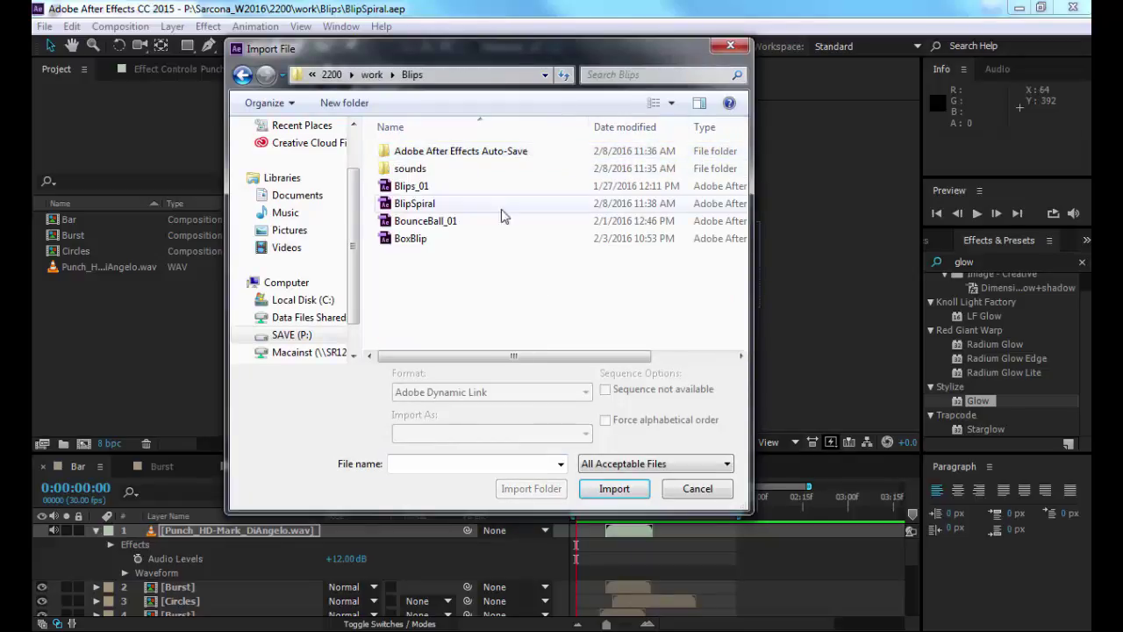
pyautogui.click(411, 186)
pyautogui.keyDown('ctrl'); pyautogui.click(414, 221); pyautogui.keyUp('ctrl')
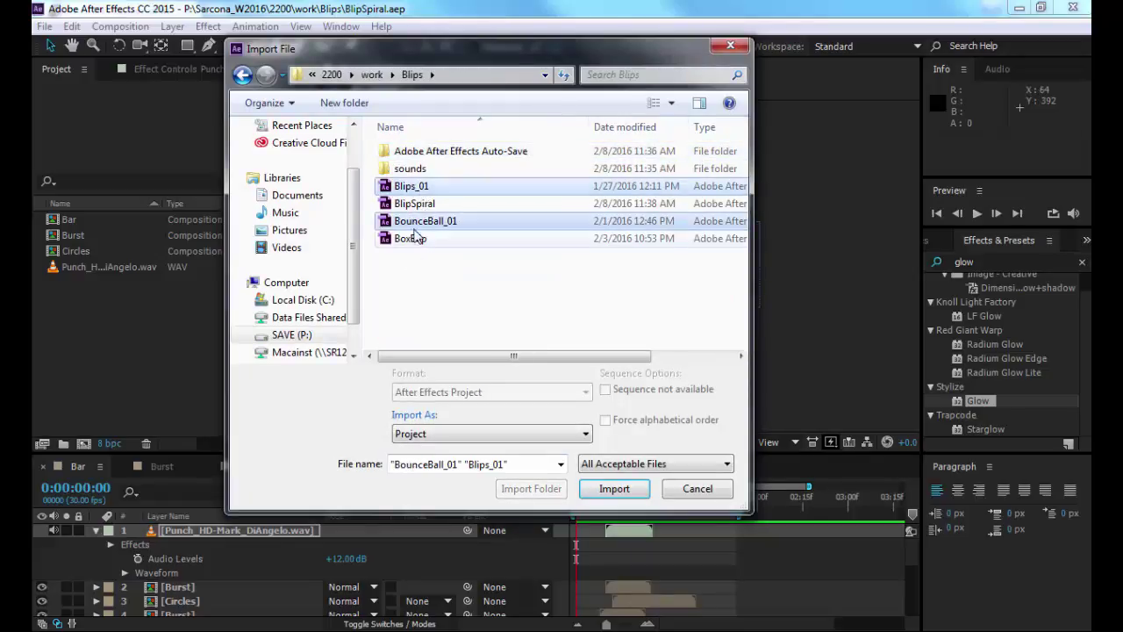
pyautogui.keyDown('ctrl'); pyautogui.click(415, 238); pyautogui.keyUp('ctrl')
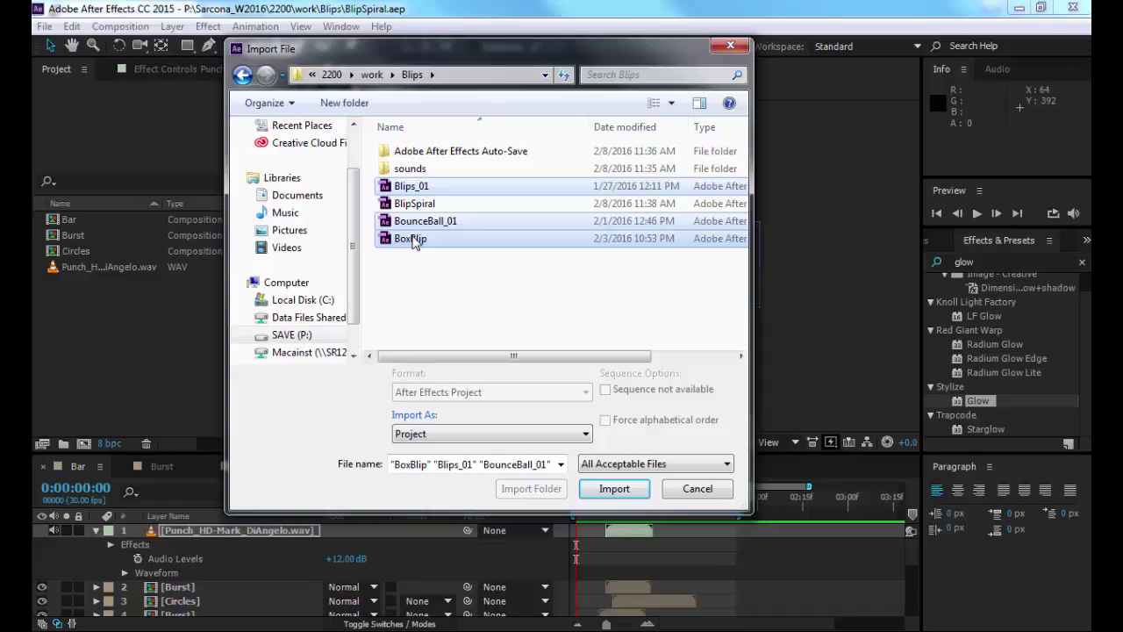
pyautogui.press('Return')
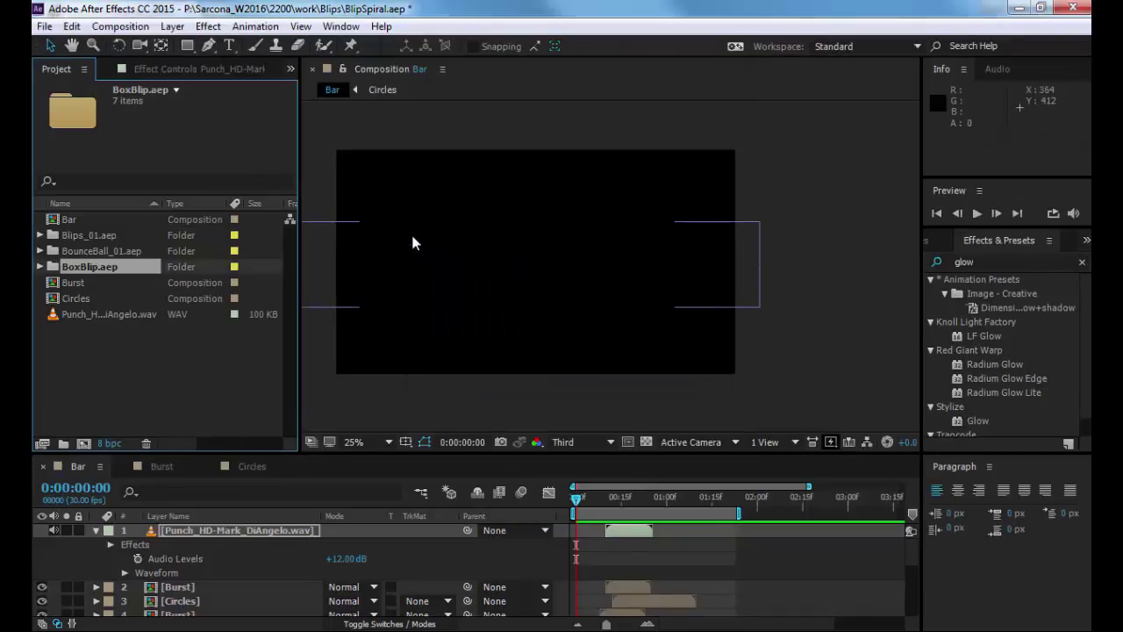
# Open the BoxFling composition from the BoxBlip.aep folder and preview its animation.
pyautogui.click(40, 267)
pyautogui.click(86, 282)
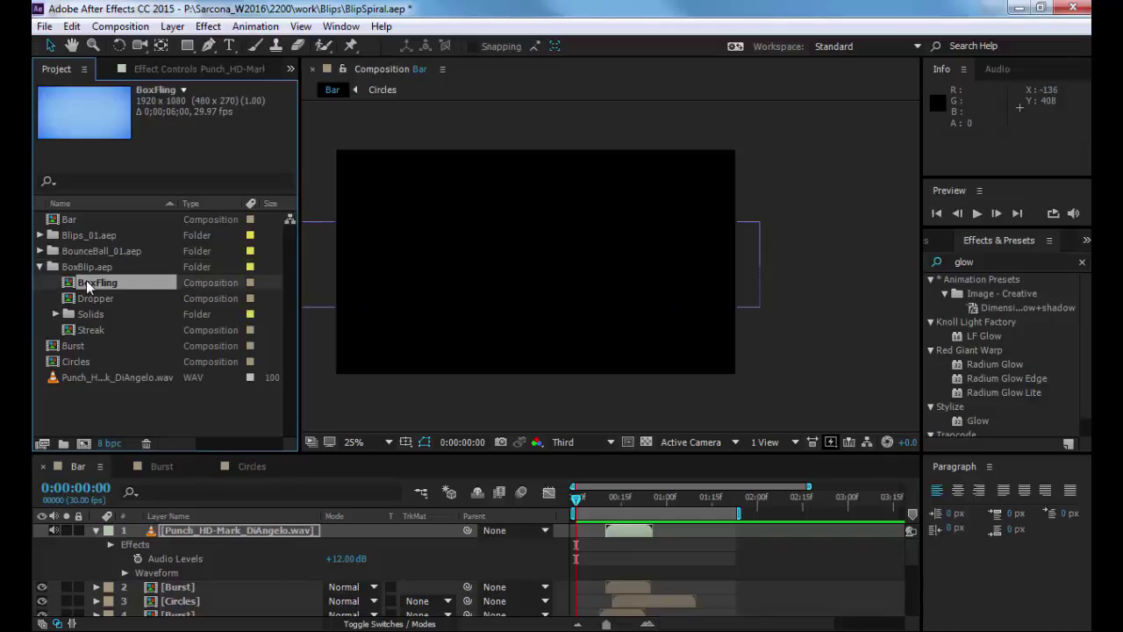
pyautogui.doubleClick(95, 285)
pyautogui.press('space')
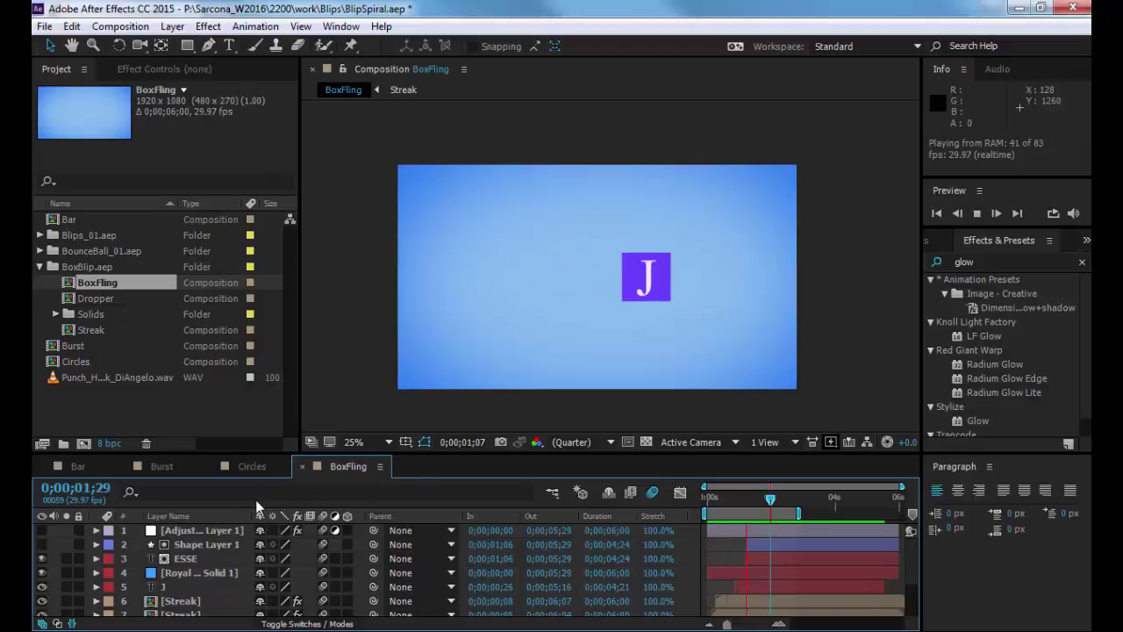
pyautogui.press('space')
# Open Comp 1 from the BounceBall_01.aep folder and play back its animation.
pyautogui.click(40, 251)
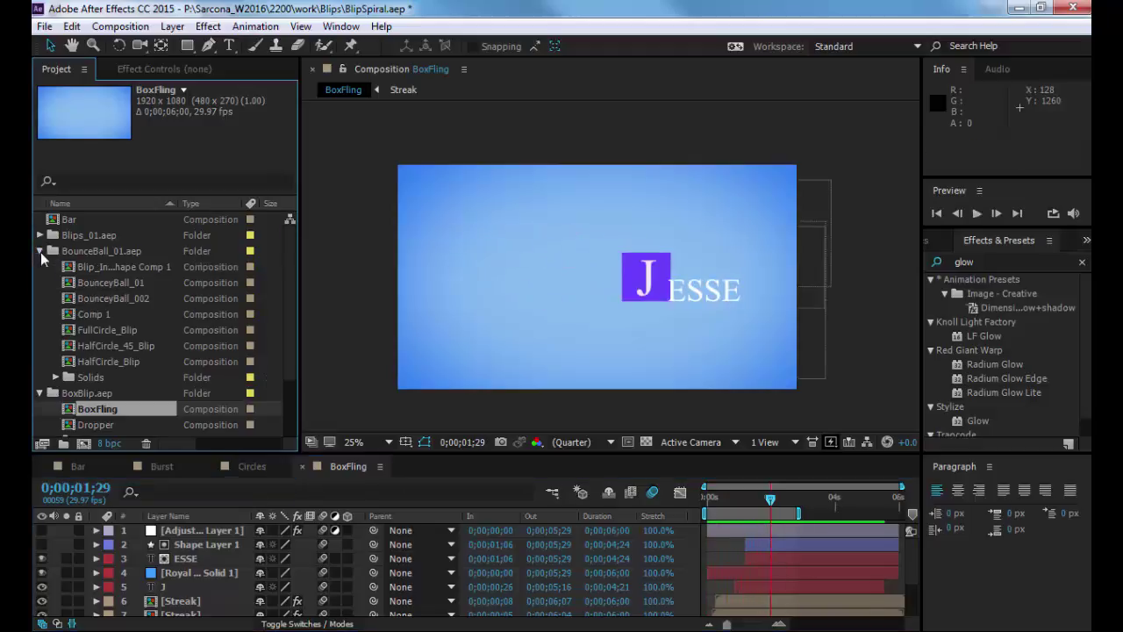
pyautogui.doubleClick(103, 314)
pyautogui.press('space')
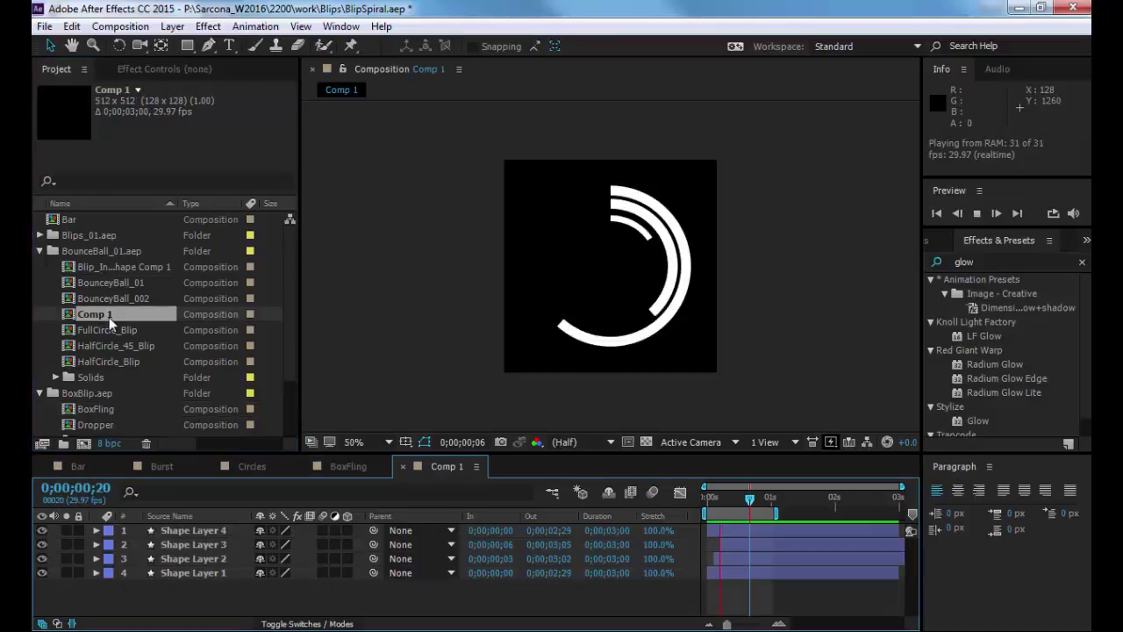
pyautogui.press('space')
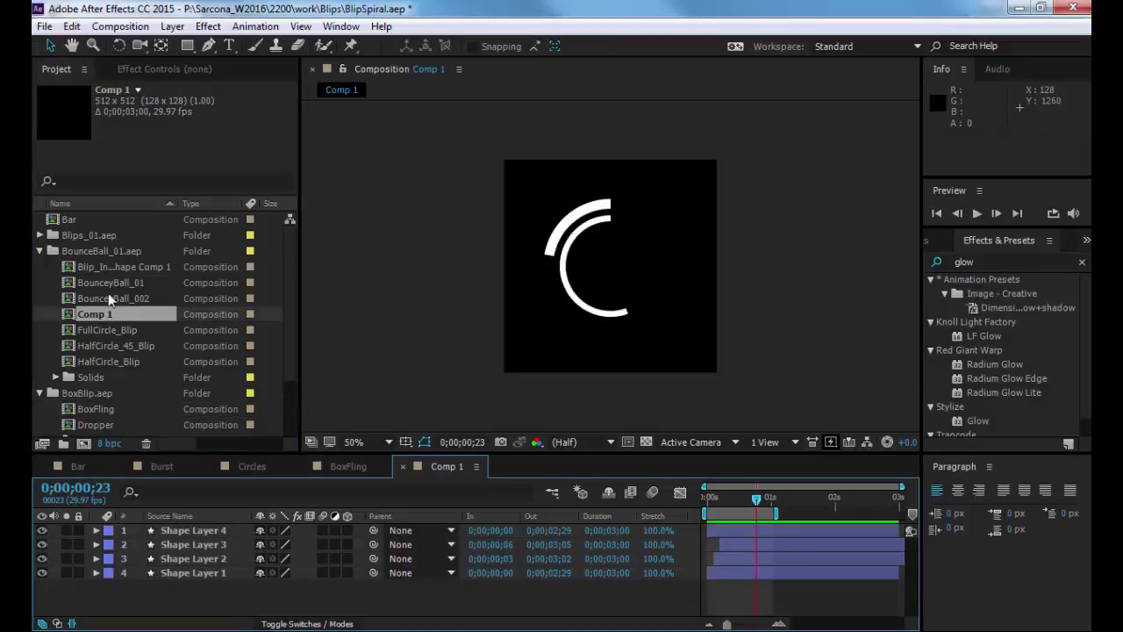
# Open and preview the BounceyBall_01 and BounceyBall_002 compositions to compare the ball animations.
pyautogui.doubleClick(108, 282)
pyautogui.press('space')
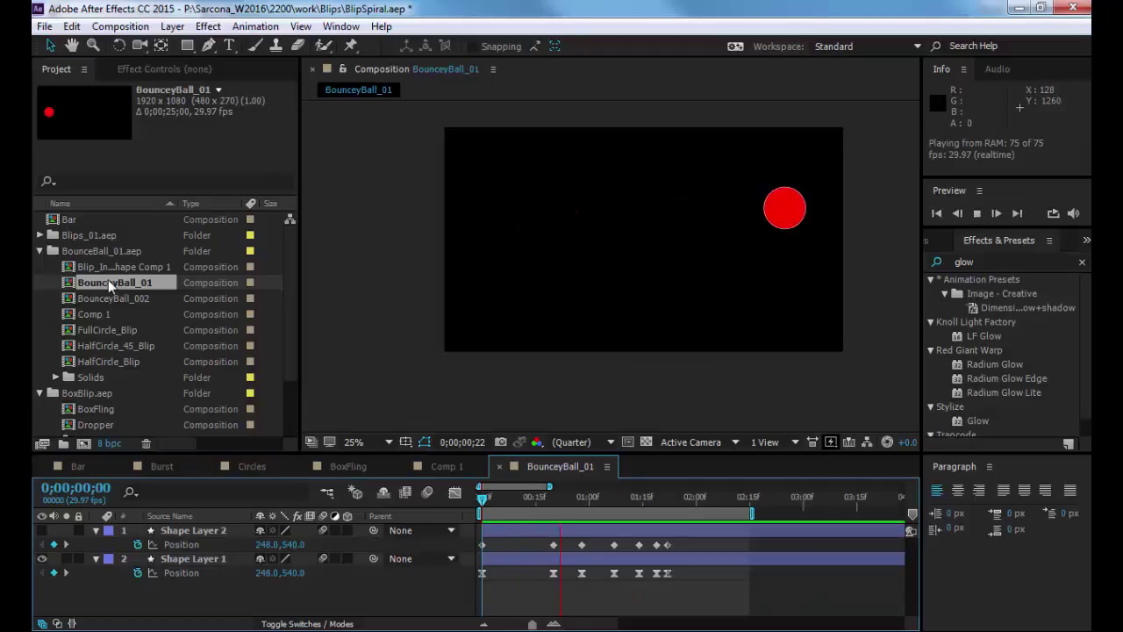
pyautogui.doubleClick(105, 297)
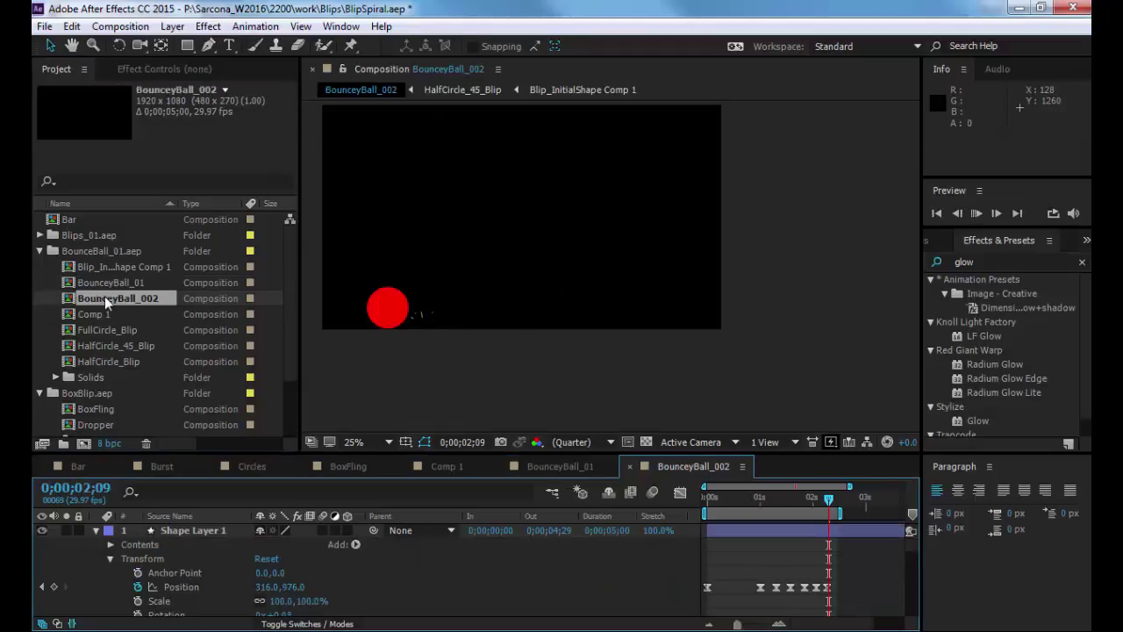
pyautogui.press('space')
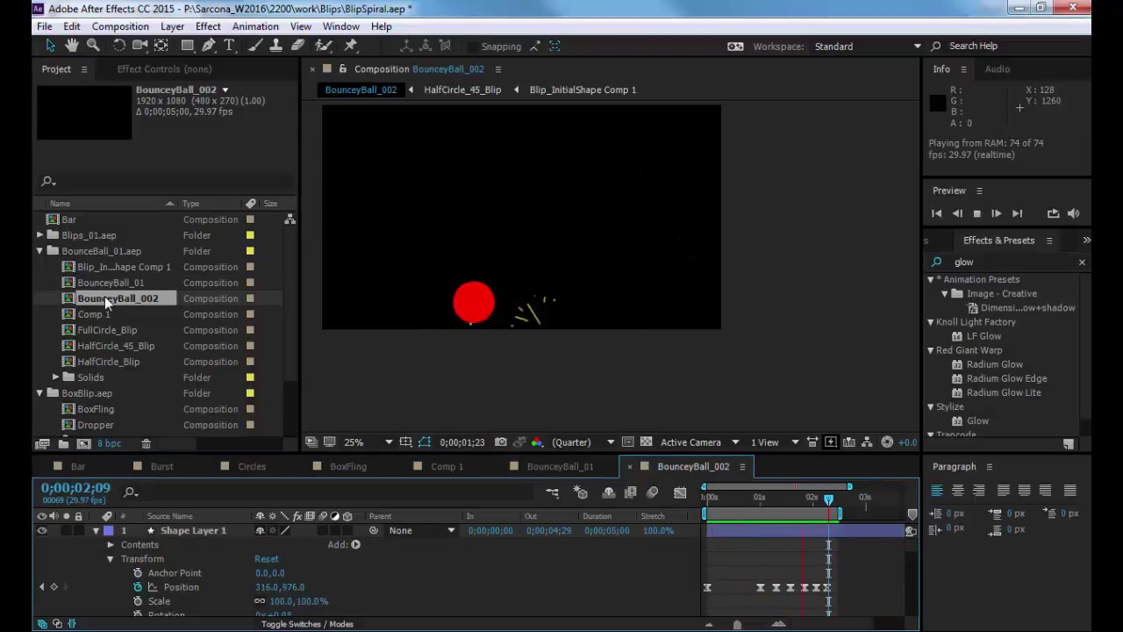
pyautogui.press('space')
# Rename the BounceyBall_002 composition as BBall_Final.
pyautogui.rightClick(88, 292)
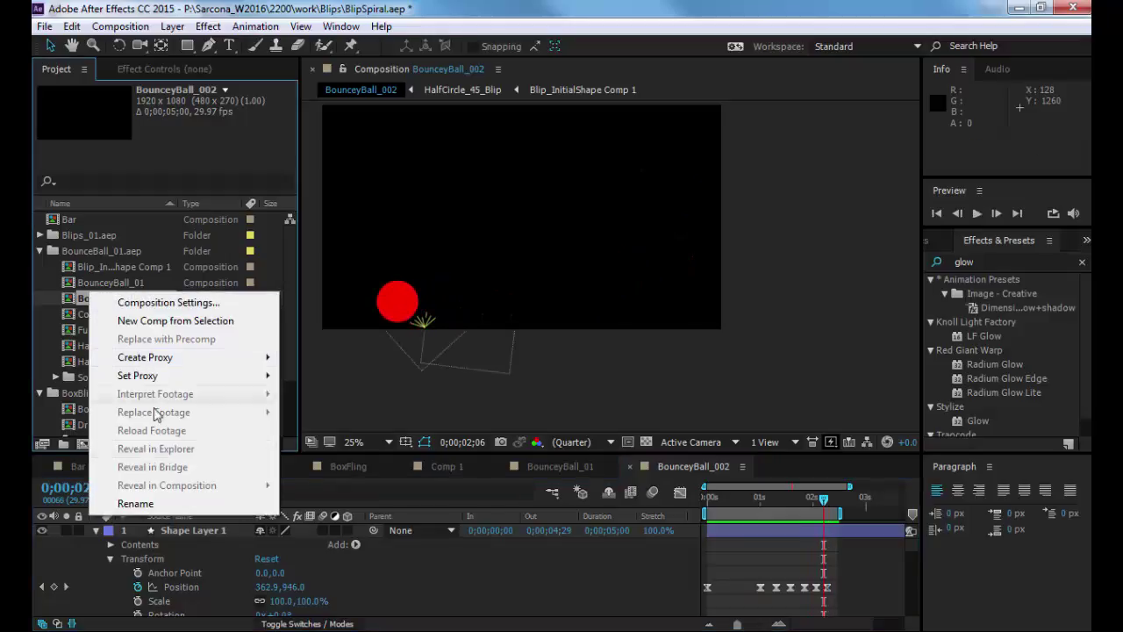
pyautogui.click(153, 500)
pyautogui.write('BB')
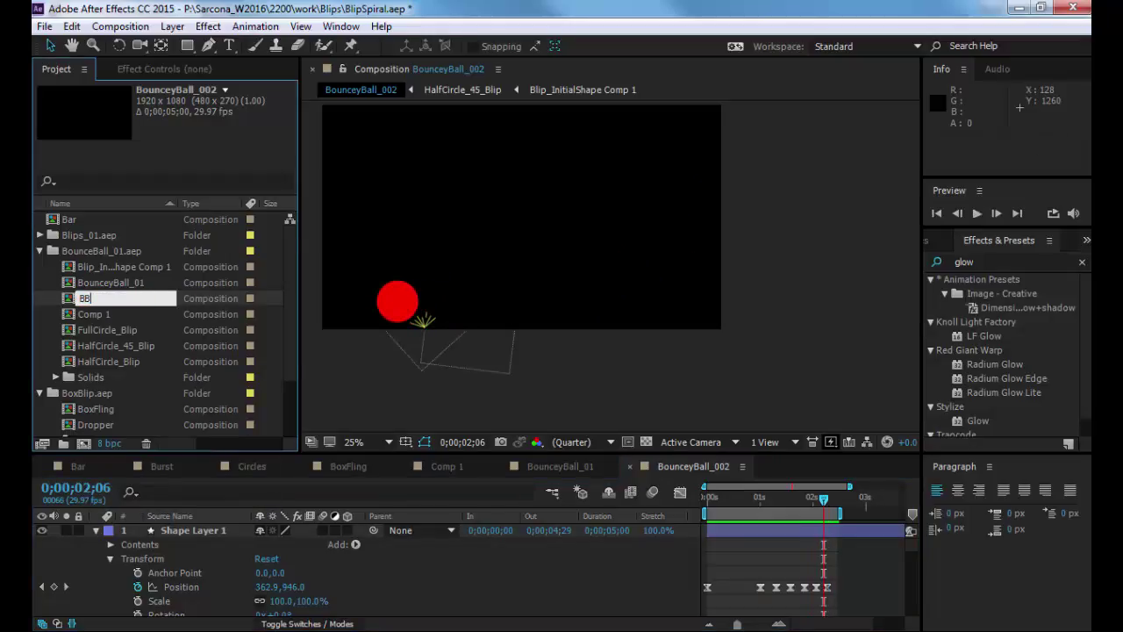
pyautogui.write('all_Final')
pyautogui.press('Return')
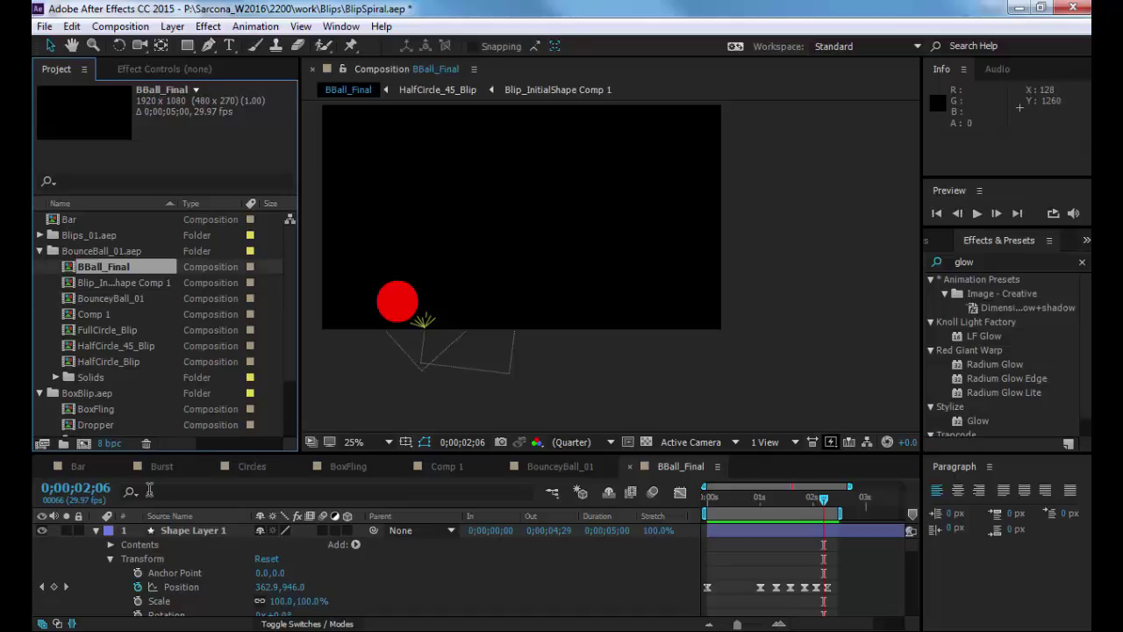
# Rename the BoxFling composition in the BoxBlip.aep folder as BoxFling_Final.
pyautogui.click(114, 408)
pyautogui.scroll(-1, 112, 400)
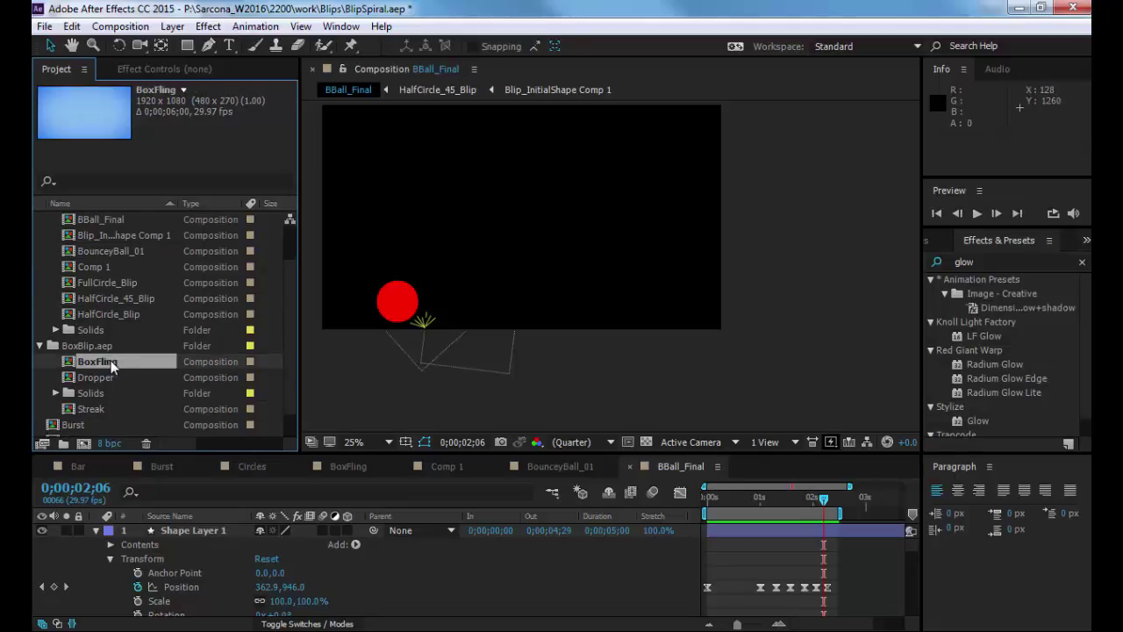
pyautogui.rightClick(105, 360)
pyautogui.click(156, 583)
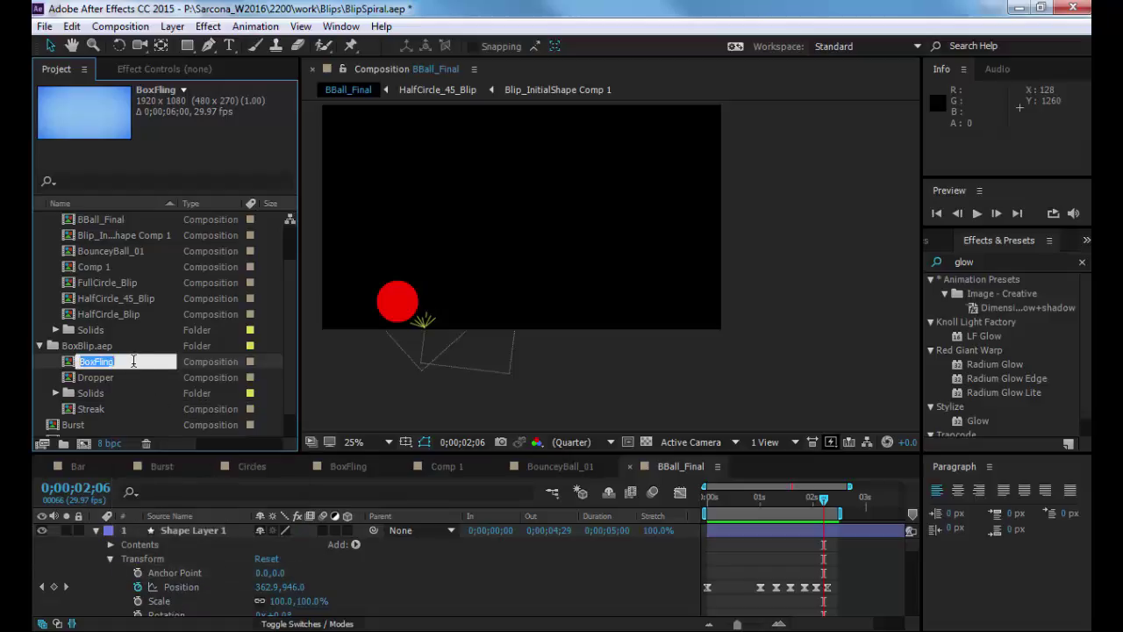
pyautogui.click(133, 361)
pyautogui.write('_Final')
pyautogui.press('Return')
pyautogui.scroll(1, 133, 362)
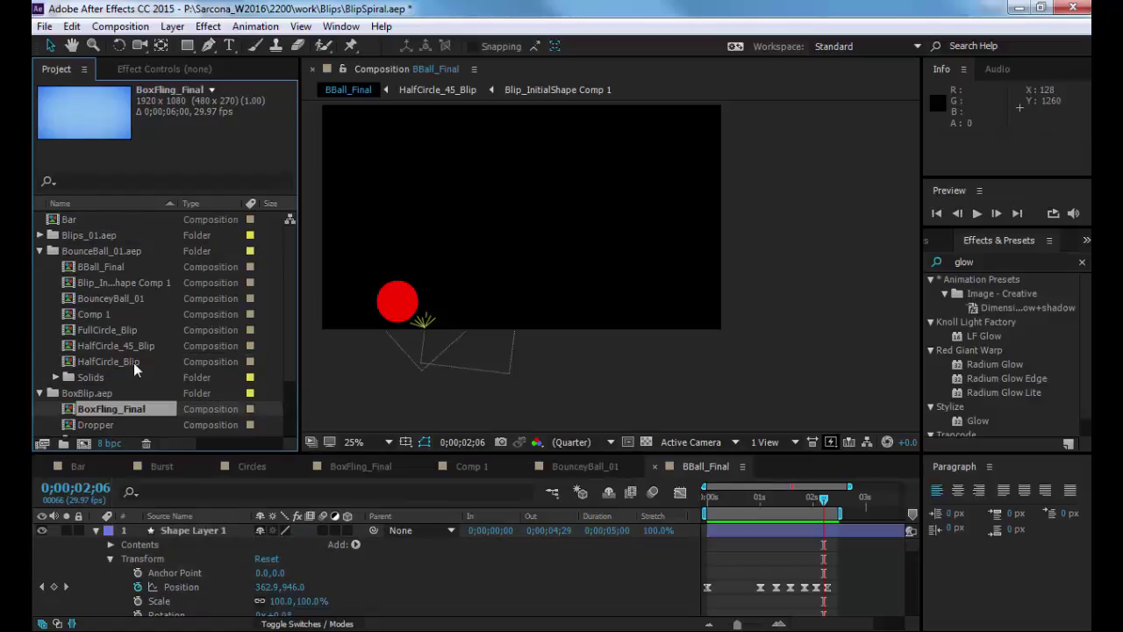
# Look through the thumbnails of the compositions in the Blips_01.aep folder, from Blip_01 to Triple_Blippy.
pyautogui.click(39, 234)
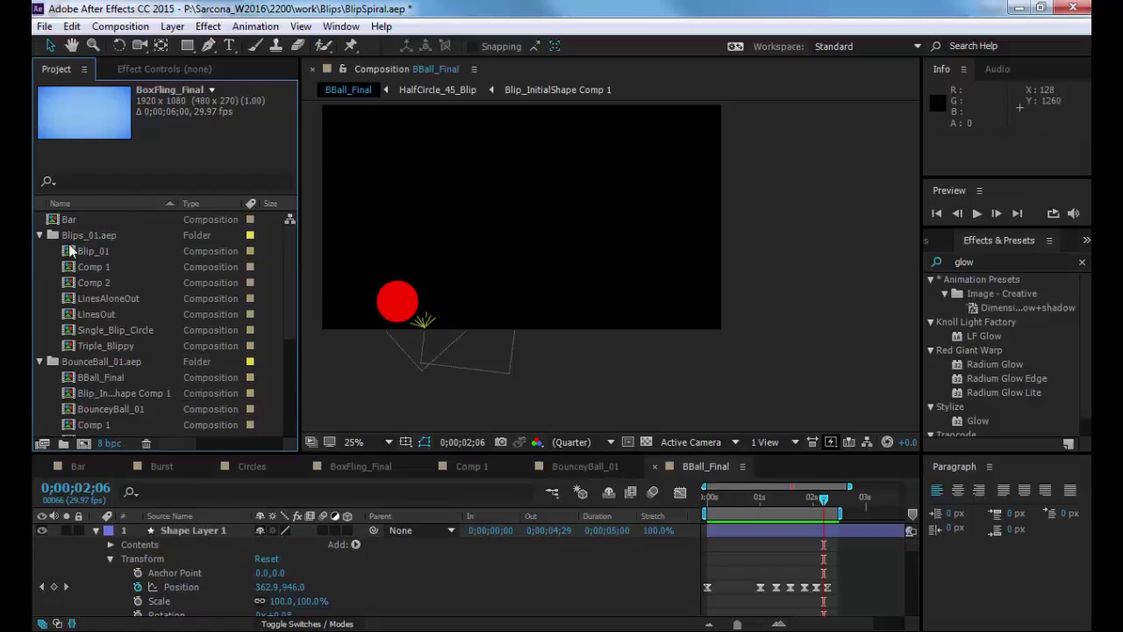
pyautogui.click(81, 251)
pyautogui.click(90, 266)
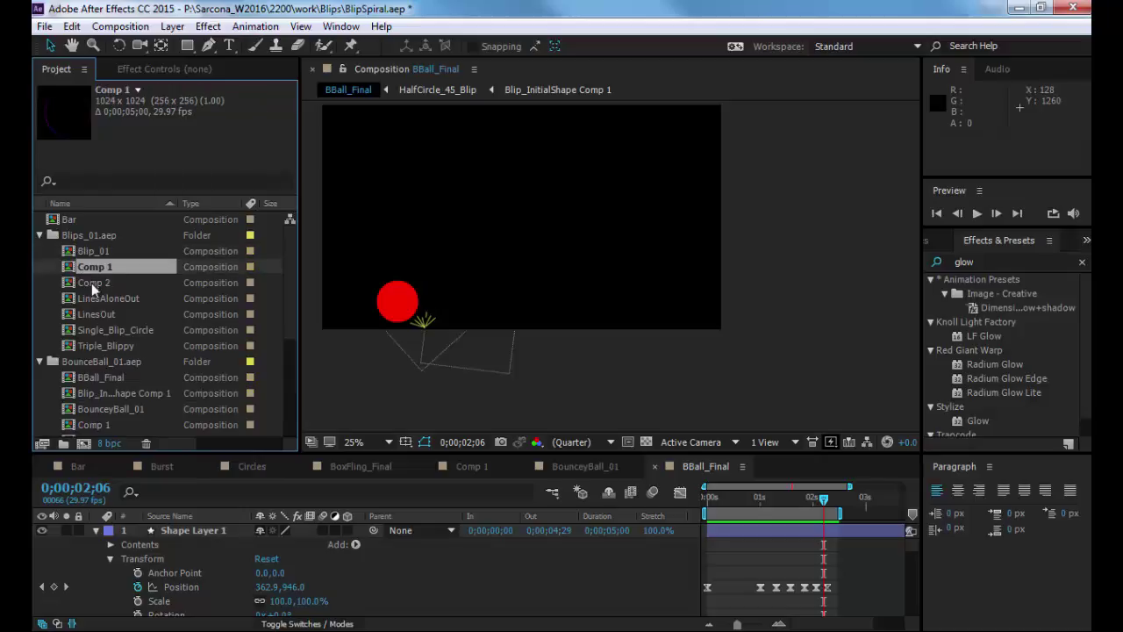
pyautogui.click(91, 283)
pyautogui.click(91, 299)
pyautogui.click(94, 314)
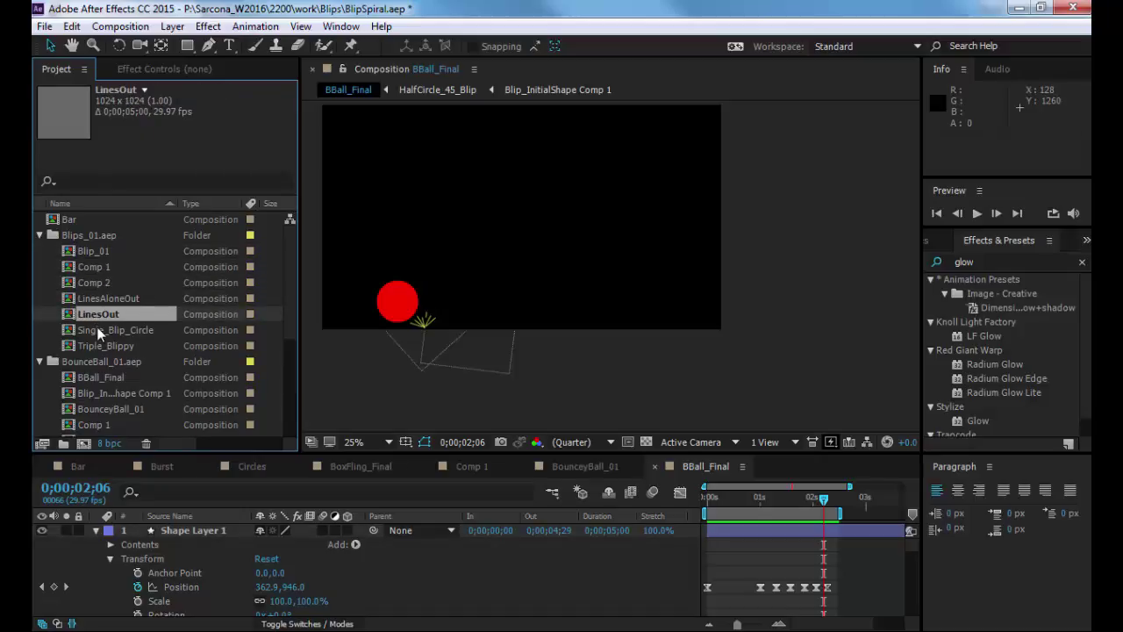
pyautogui.click(98, 330)
pyautogui.click(98, 345)
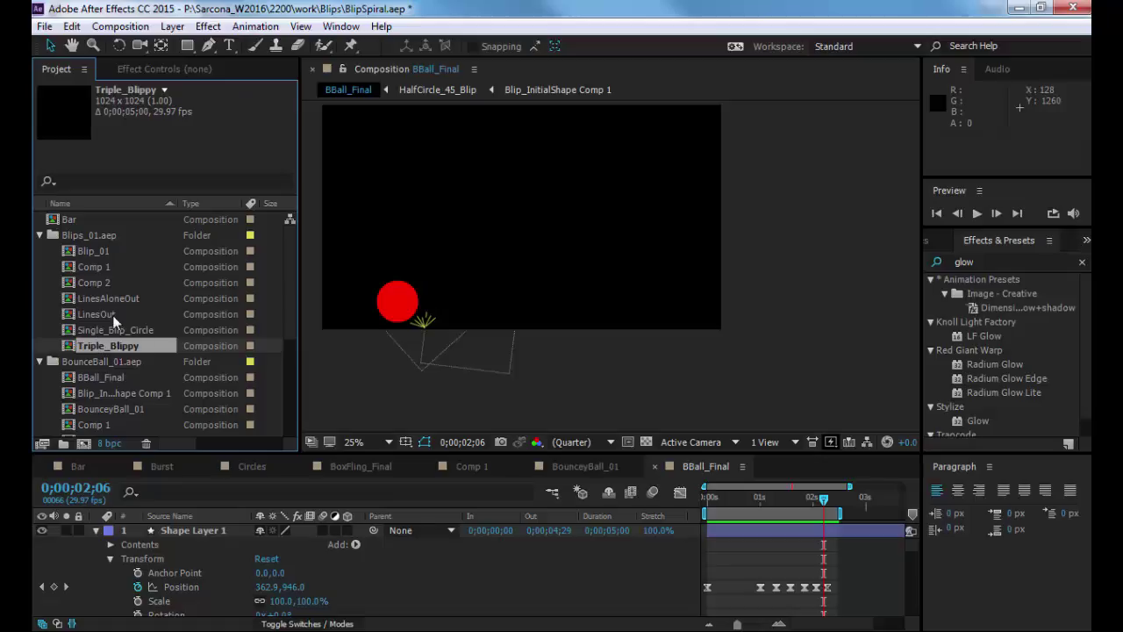
pyautogui.click(94, 251)
pyautogui.click(94, 267)
pyautogui.click(94, 282)
pyautogui.click(95, 314)
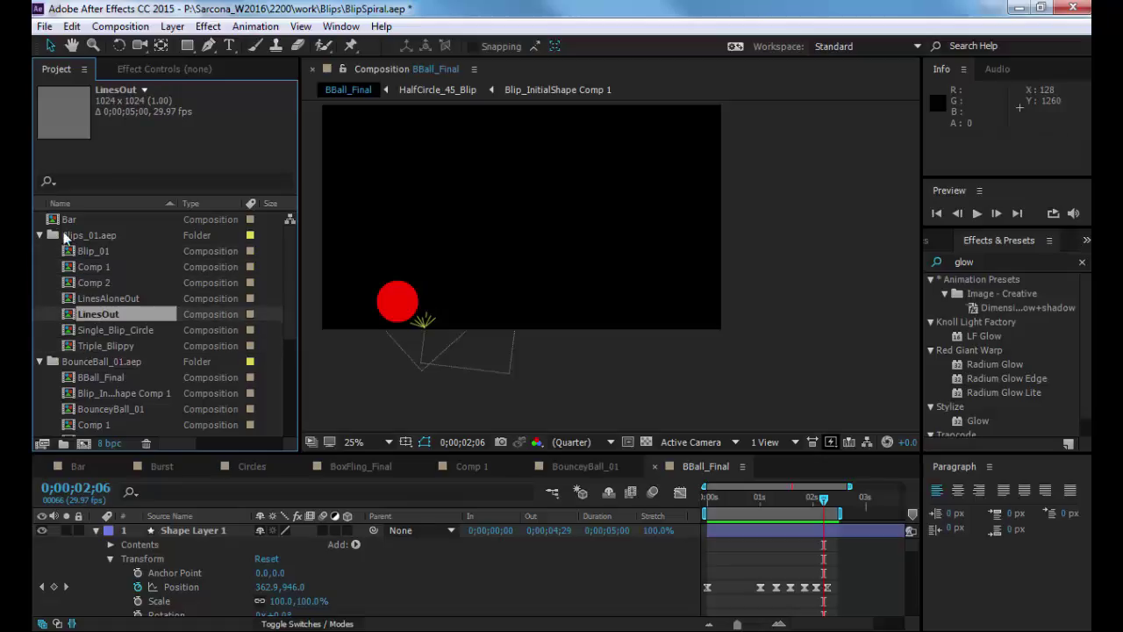
pyautogui.click(39, 234)
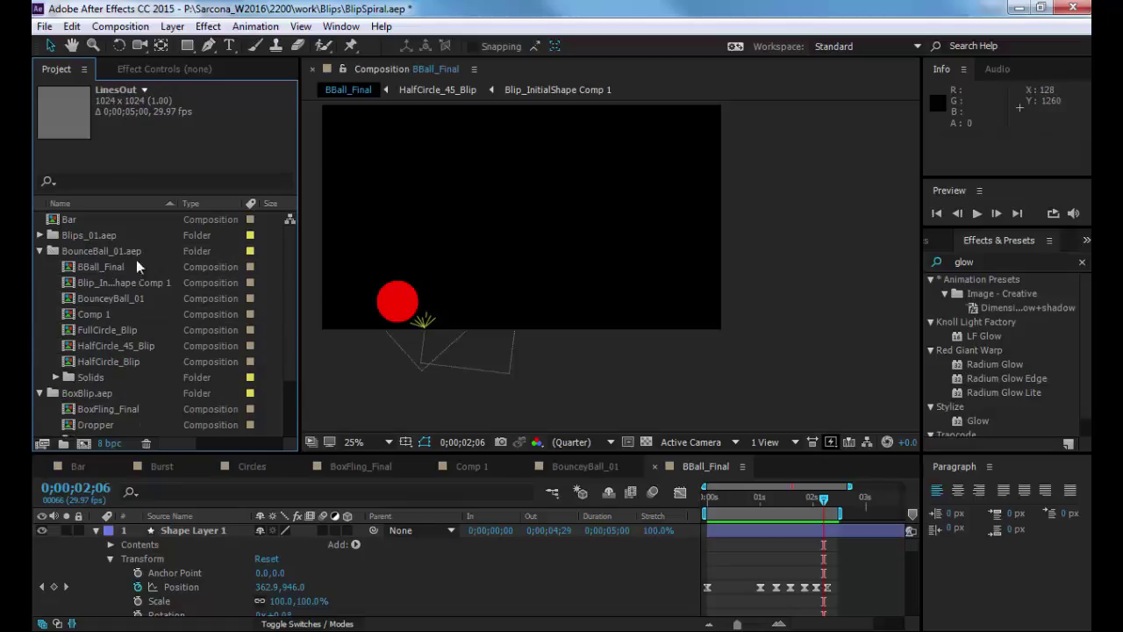
# Create a new composition with a duration of 20 seconds, keeping the HDTV 1080 29.97 preset.
pyautogui.click(120, 26)
pyautogui.click(141, 41)
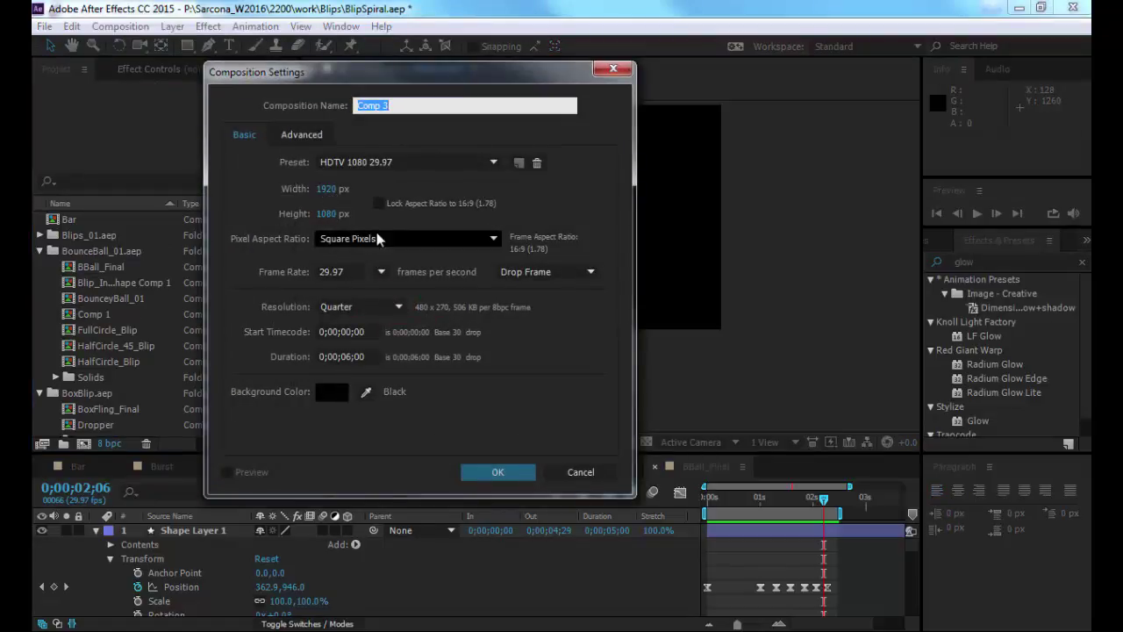
pyautogui.click(358, 356)
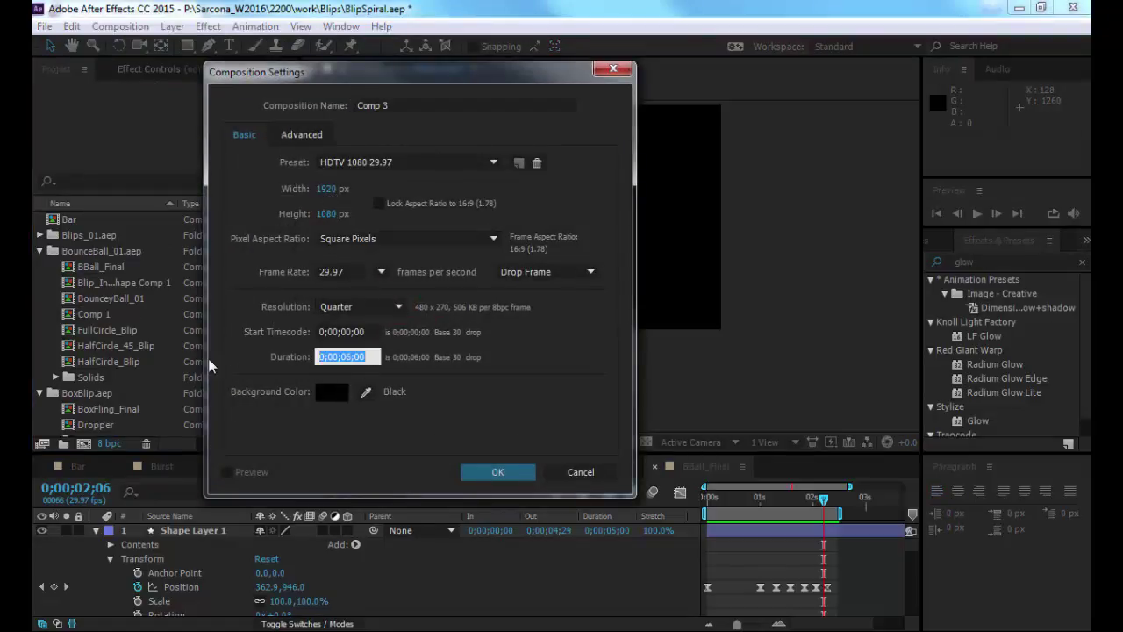
pyautogui.write('2000')
pyautogui.press('Return')
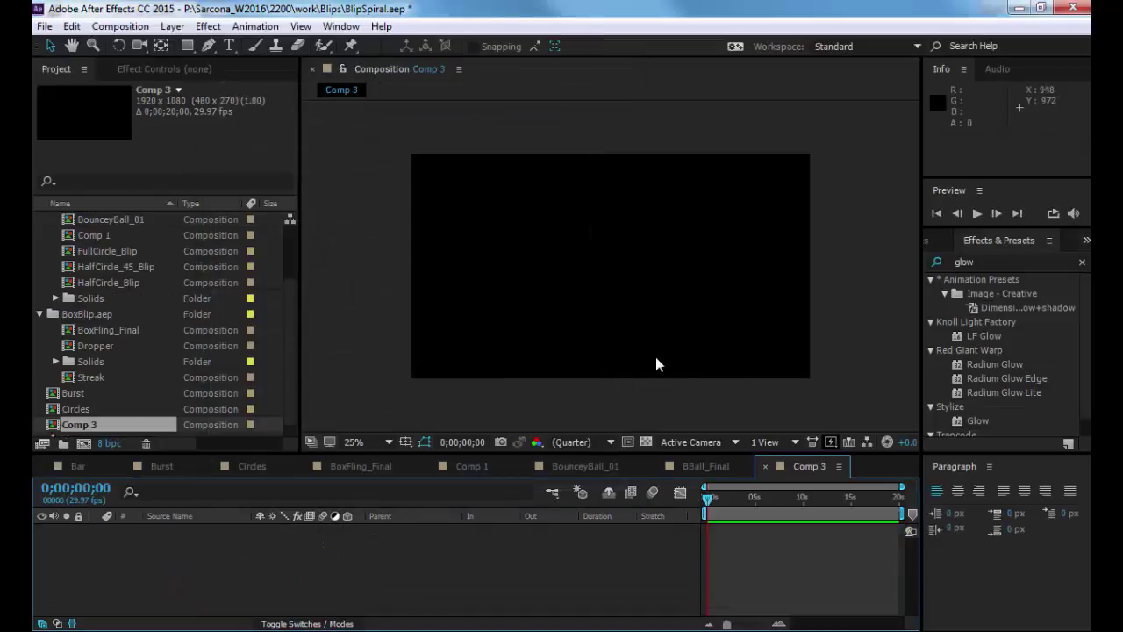
# Add a rectangle shape layer filling the whole composition frame and set its stroke to none.
pyautogui.click(188, 47)
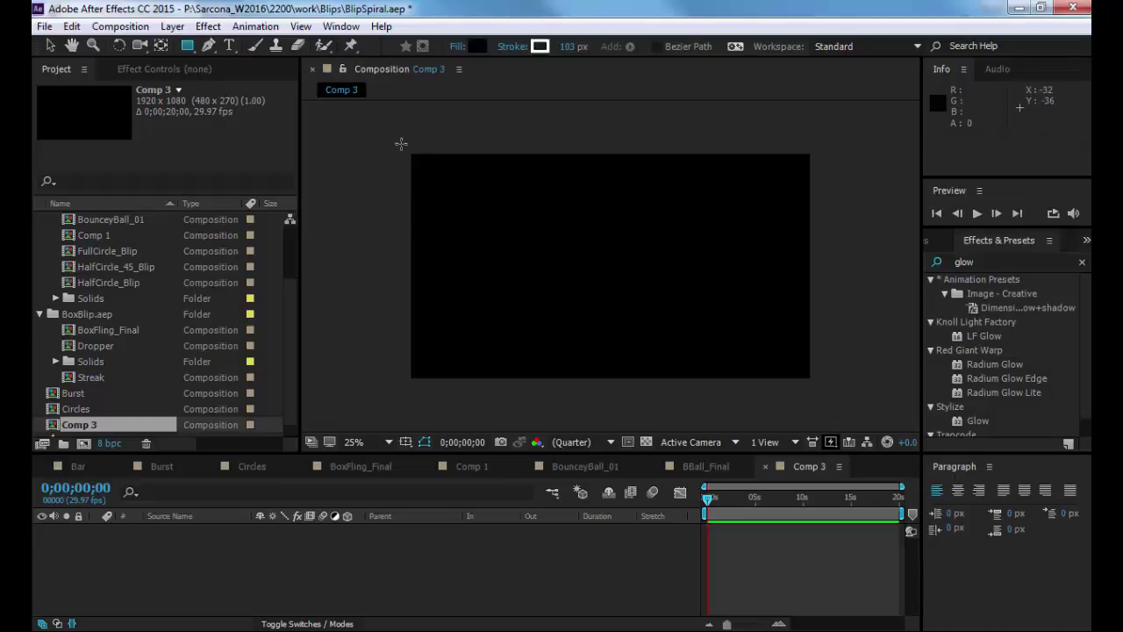
pyautogui.doubleClick(188, 46)
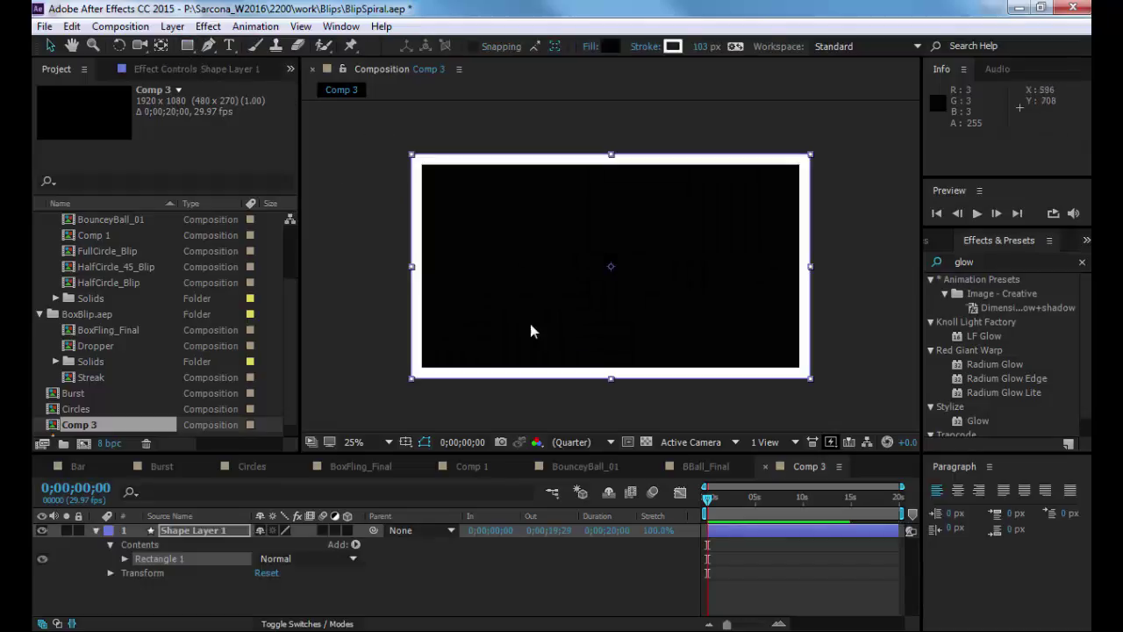
pyautogui.click(648, 46)
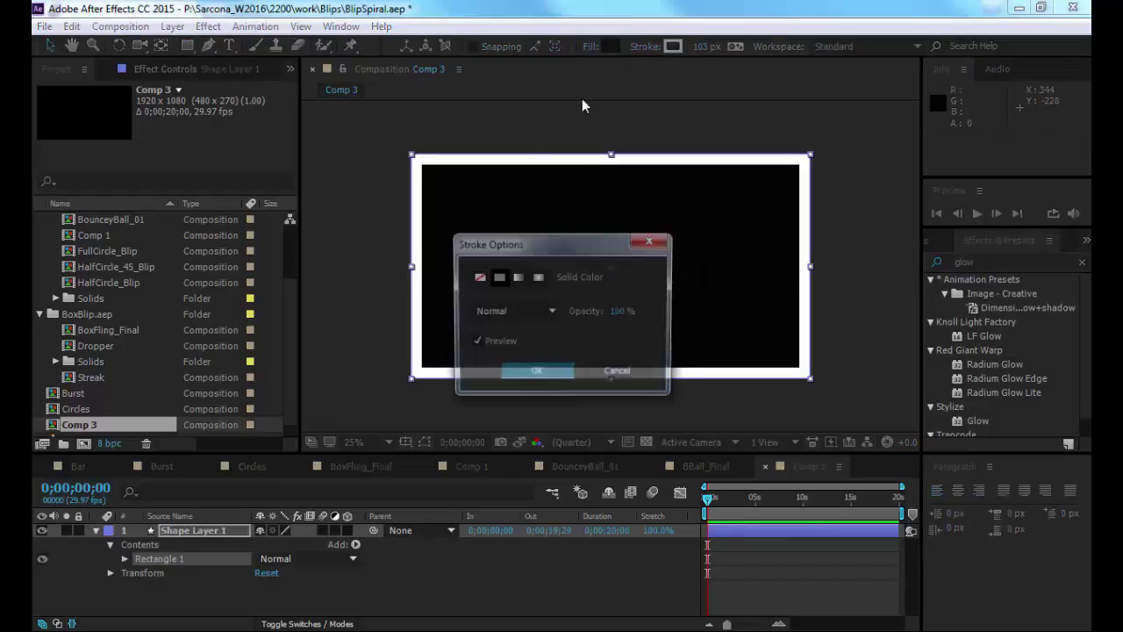
pyautogui.click(476, 278)
pyautogui.click(536, 373)
# Set the full-frame rectangle's fill to a mid grey of RGB 128, 128, 128.
pyautogui.click(610, 47)
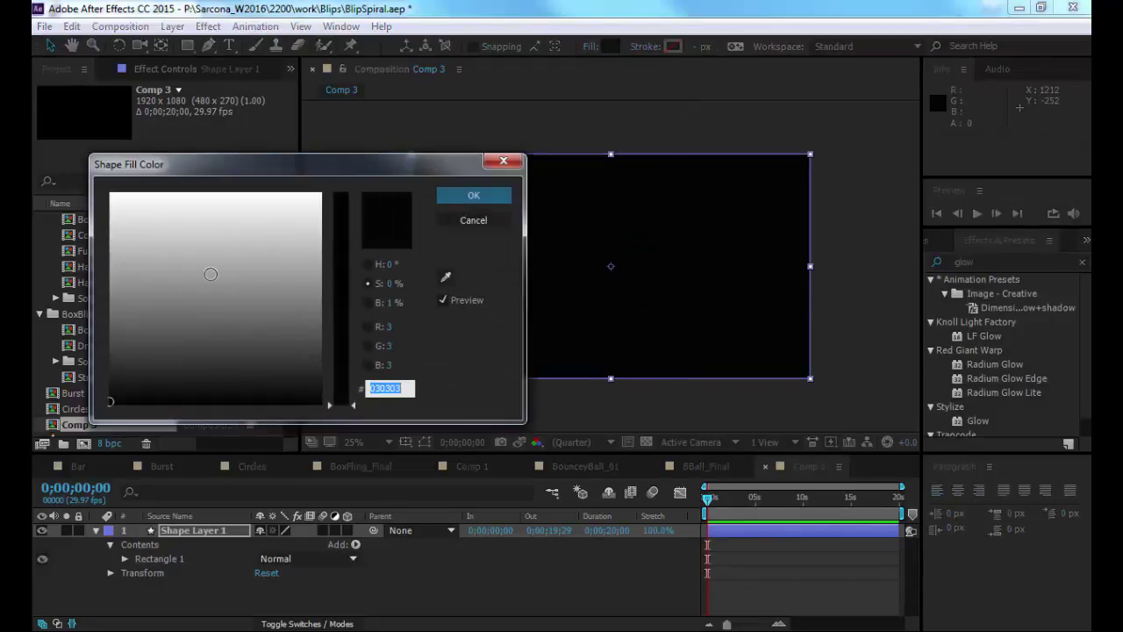
pyautogui.moveTo(210, 270)
pyautogui.mouseDown()
pyautogui.moveTo(121, 254)
pyautogui.moveTo(97, 298)
pyautogui.mouseUp()
pyautogui.press('Return')
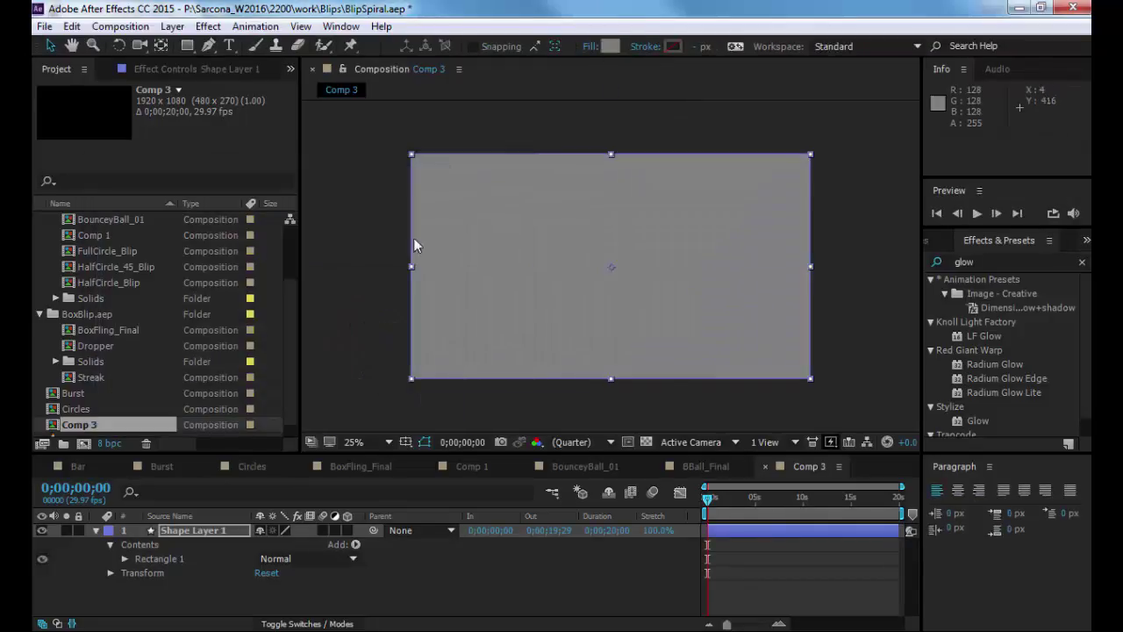
# Try moving Rectangle 1's anchor point to its left edge and test the layer's horizontal scaling, undoing the scale change.
pyautogui.press('p')
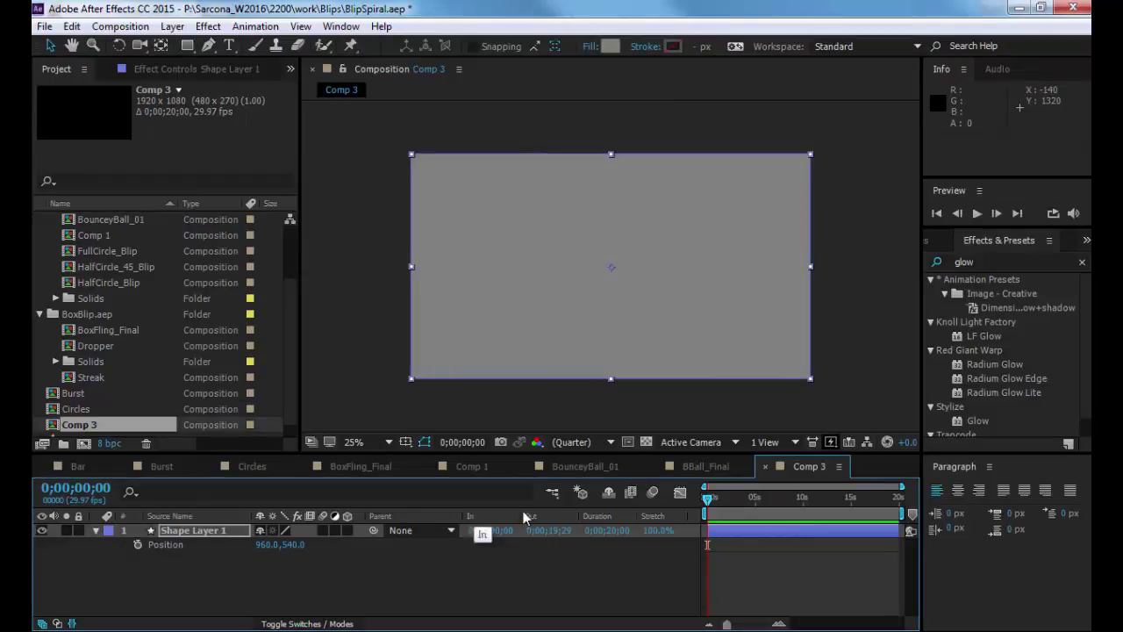
pyautogui.press('s')
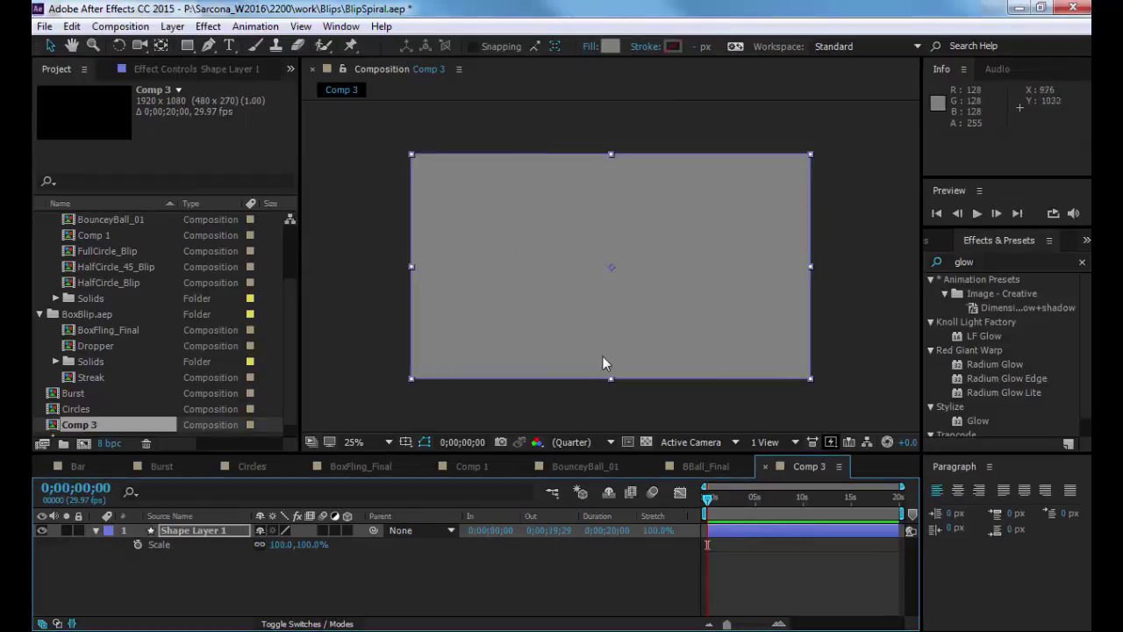
pyautogui.press('y')
pyautogui.click(611, 271)
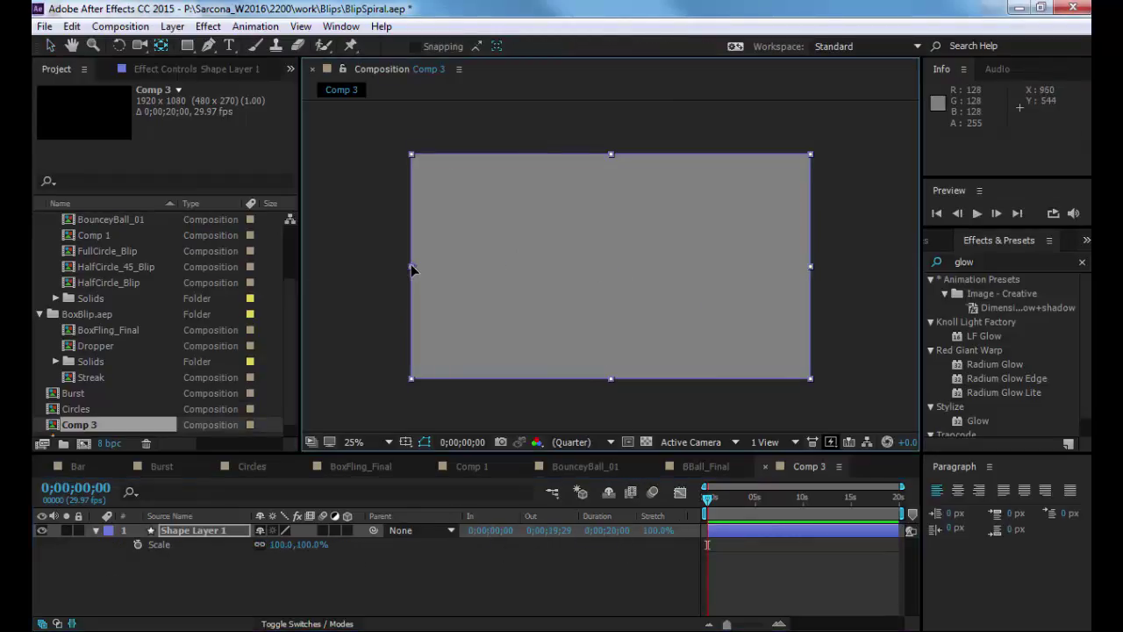
pyautogui.press('s')
pyautogui.press('a')
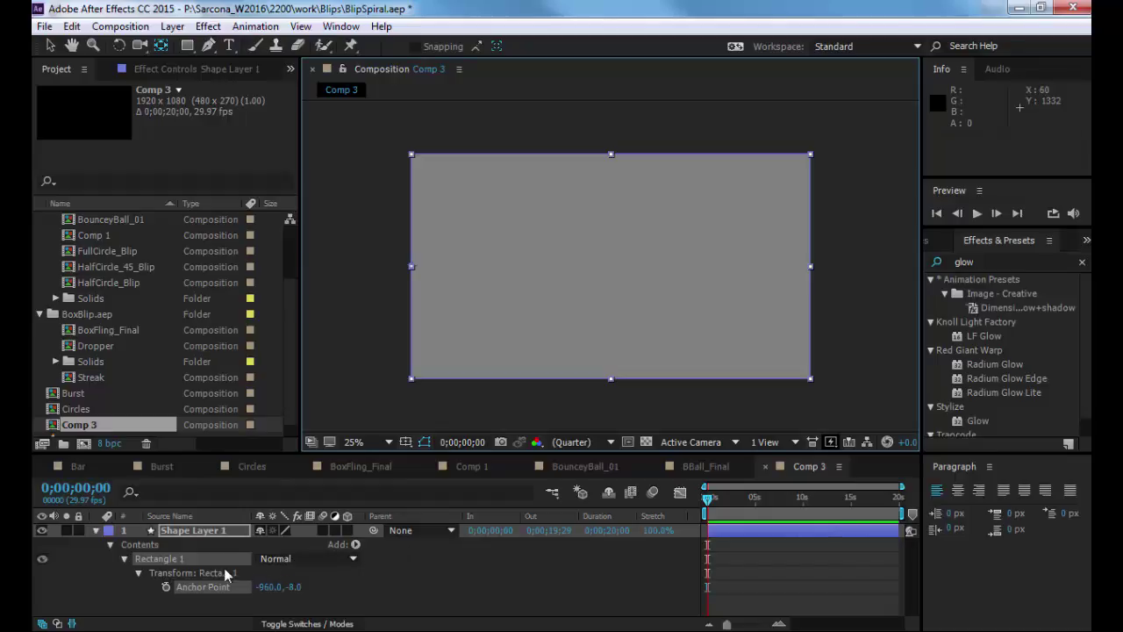
pyautogui.press('s')
pyautogui.moveTo(272, 547); pyautogui.dragTo(294, 539)
pyautogui.hotkey('ctrl', 'z')
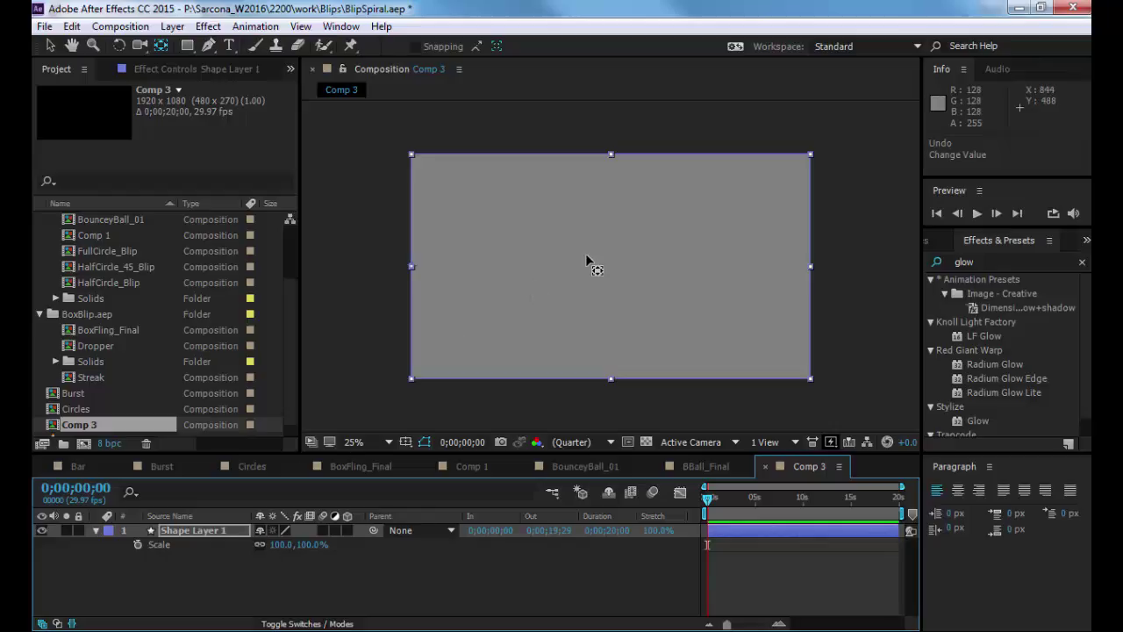
# Move Shape Layer 1's anchor point to the middle of the frame's left edge, then test its horizontal scaling and undo the test.
pyautogui.click(214, 530)
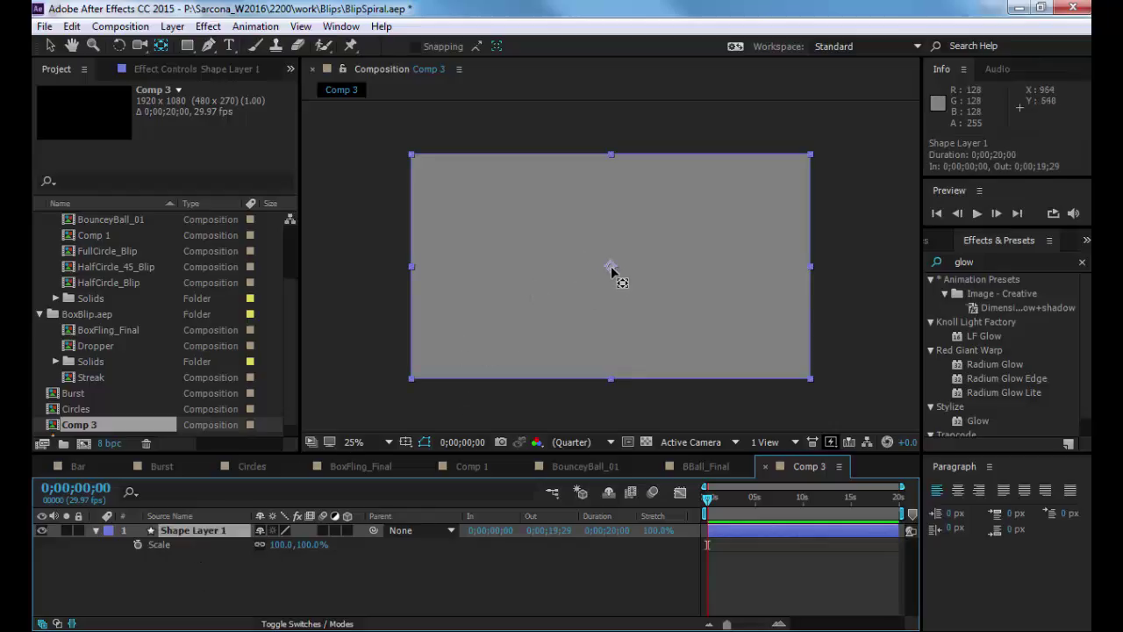
pyautogui.moveTo(610, 266); pyautogui.dragTo(411, 269)
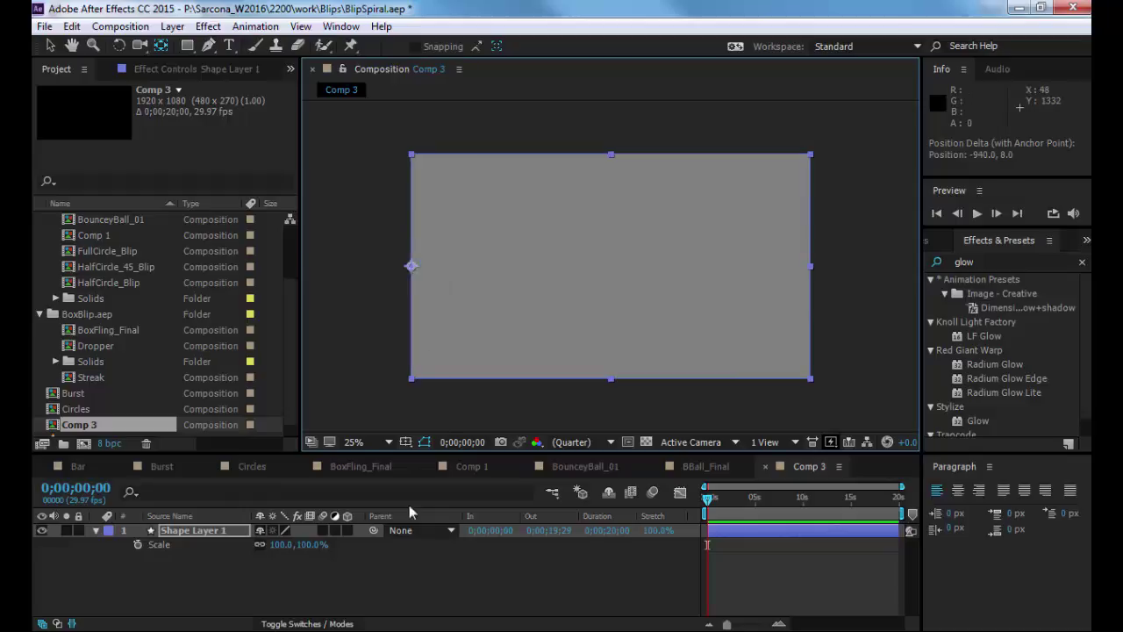
pyautogui.moveTo(268, 545); pyautogui.dragTo(193, 546)
pyautogui.hotkey('ctrl', 'z')
# Set Shape Layer 1's horizontal scale to 0% and start keyframing Scale at 0;00;00;00.
pyautogui.click(273, 544)
pyautogui.write('0')
pyautogui.press('Return')
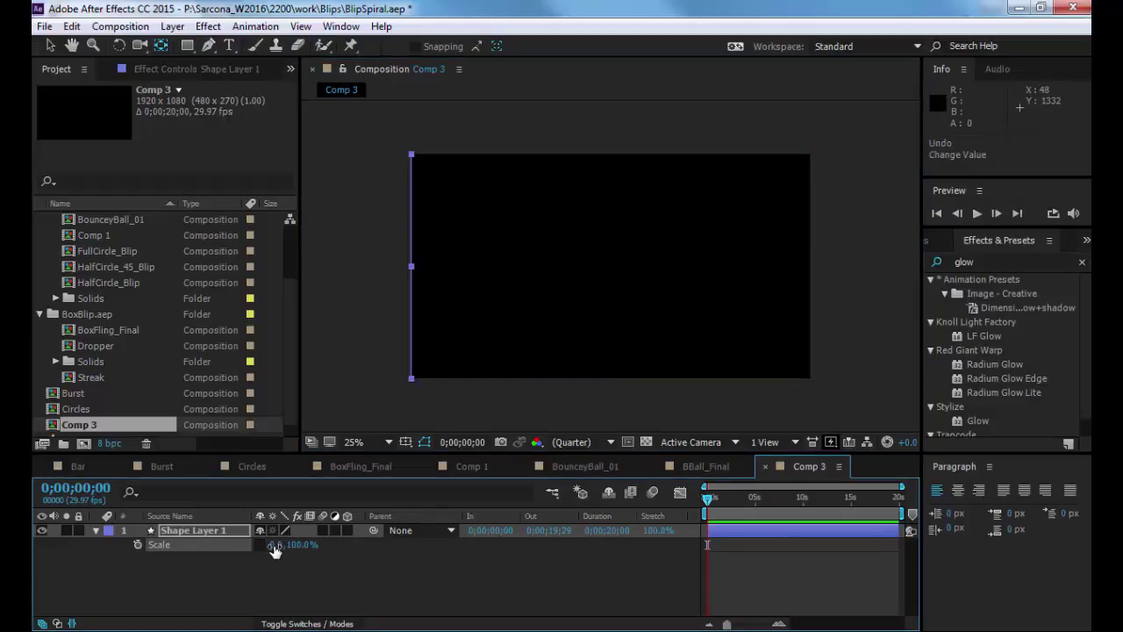
pyautogui.click(136, 544)
# Add a Scale keyframe at 0;00;01;22 with Shape Layer 1's horizontal scale set to 100%.
pyautogui.moveTo(711, 506); pyautogui.dragTo(725, 506)
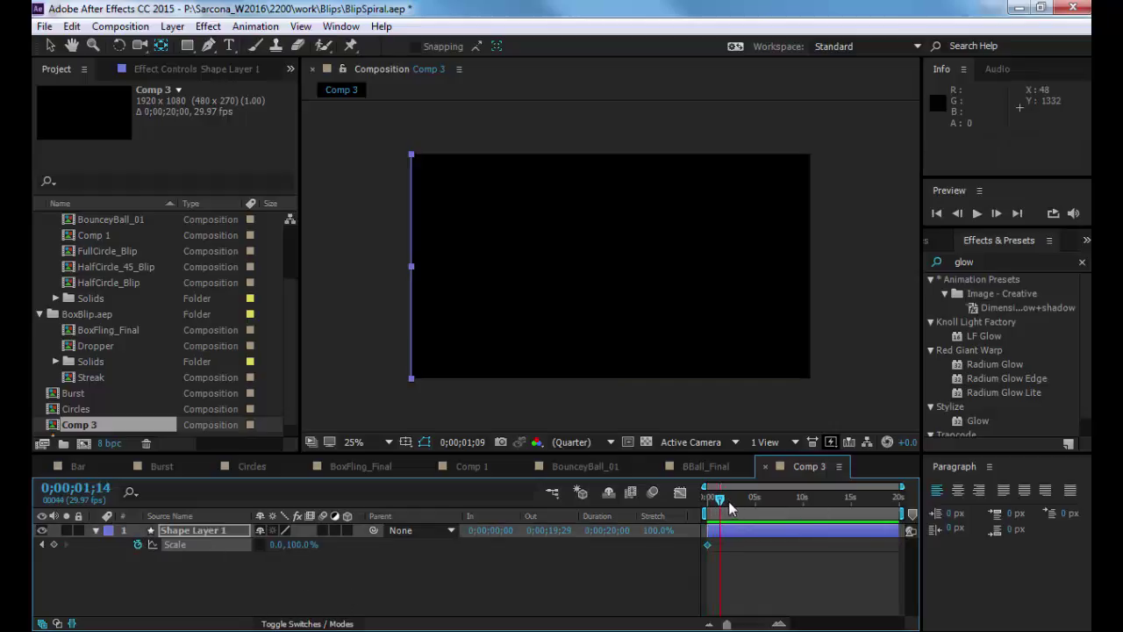
pyautogui.click(278, 544)
pyautogui.write('100')
pyautogui.press('Return')
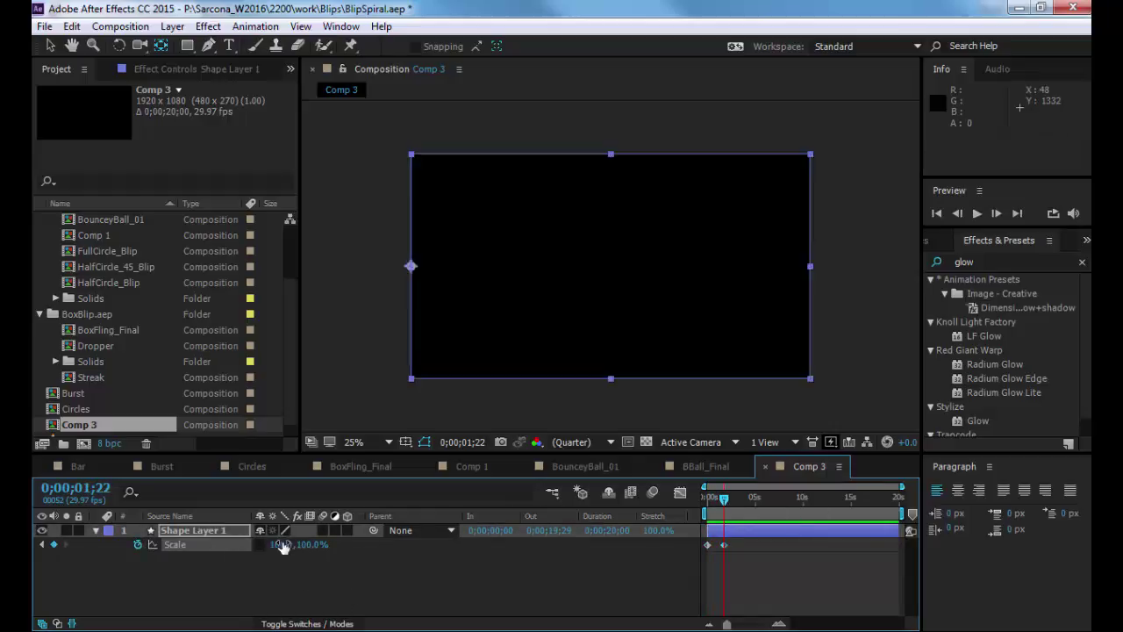
# Apply Easy Ease to both Scale keyframes of Shape Layer 1.
pyautogui.moveTo(744, 629); pyautogui.dragTo(755, 625)
pyautogui.moveTo(765, 573); pyautogui.dragTo(696, 538)
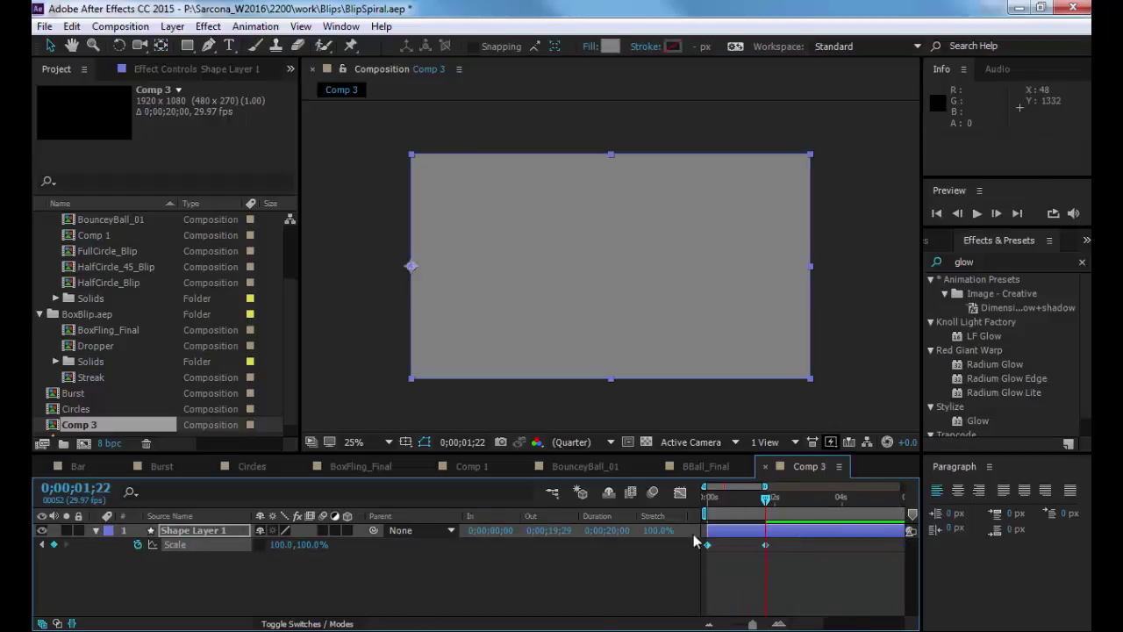
pyautogui.rightClick(765, 544)
pyautogui.moveTo(763, 541)
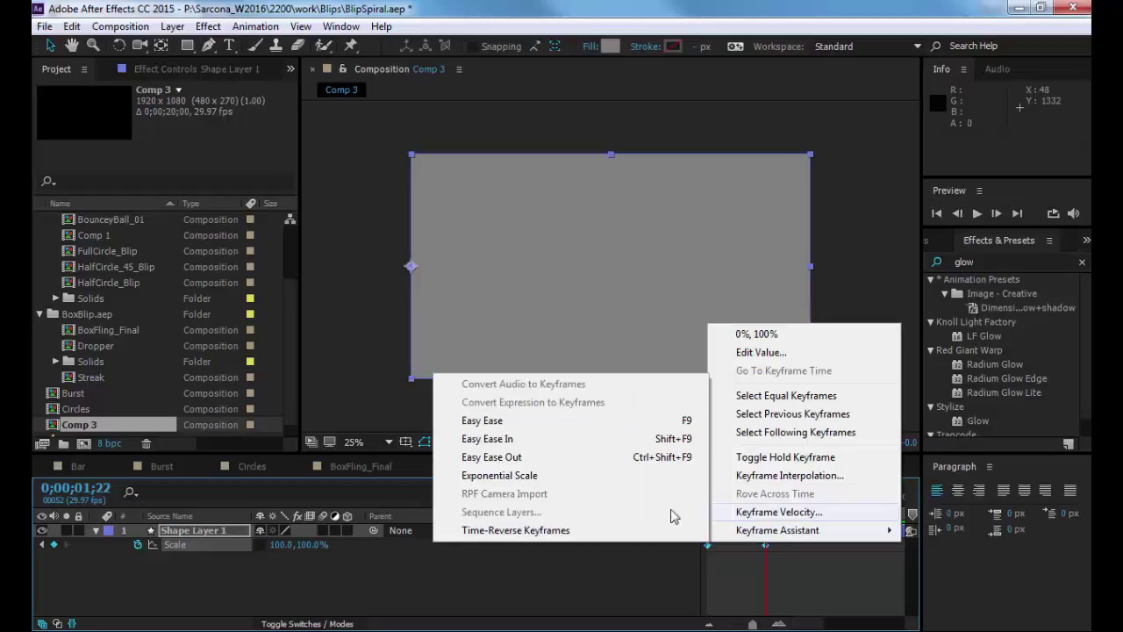
pyautogui.click(585, 421)
# Reshape the scale speed curve in an enlarged Graph Editor so it peaks early at about 236 %/sec, and preview it.
pyautogui.click(681, 494)
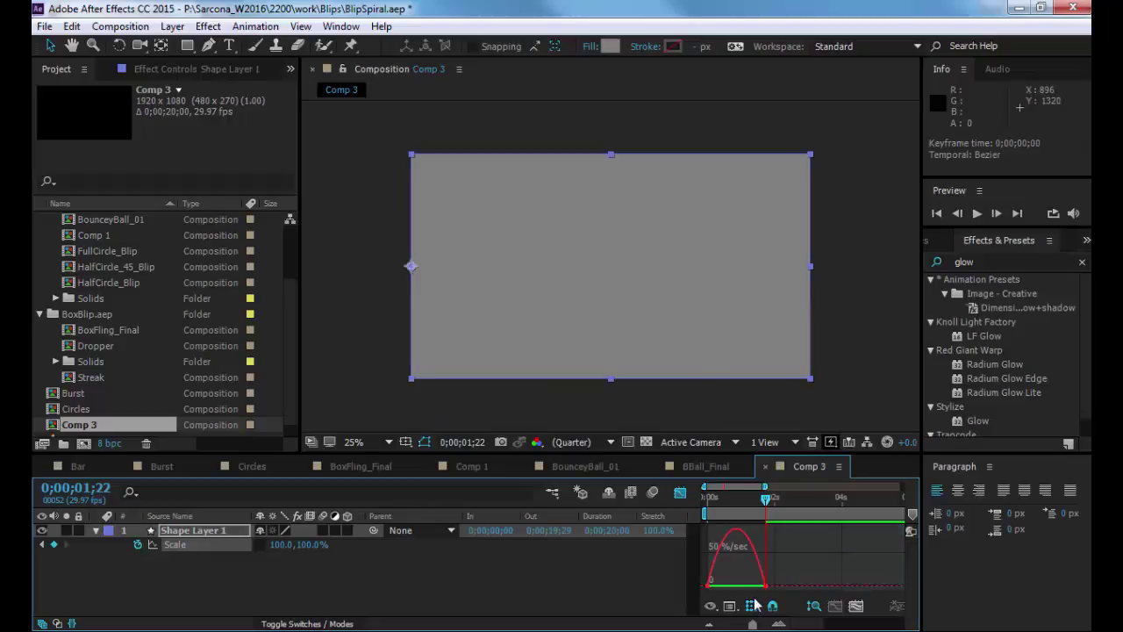
pyautogui.moveTo(739, 455); pyautogui.dragTo(732, 290)
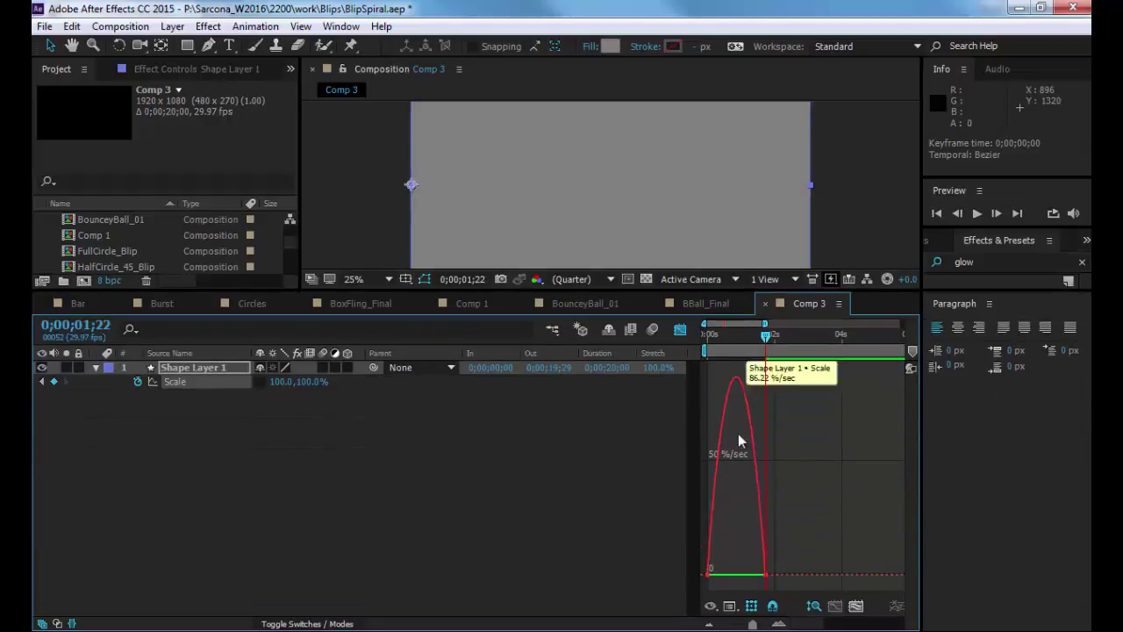
pyautogui.click(855, 606)
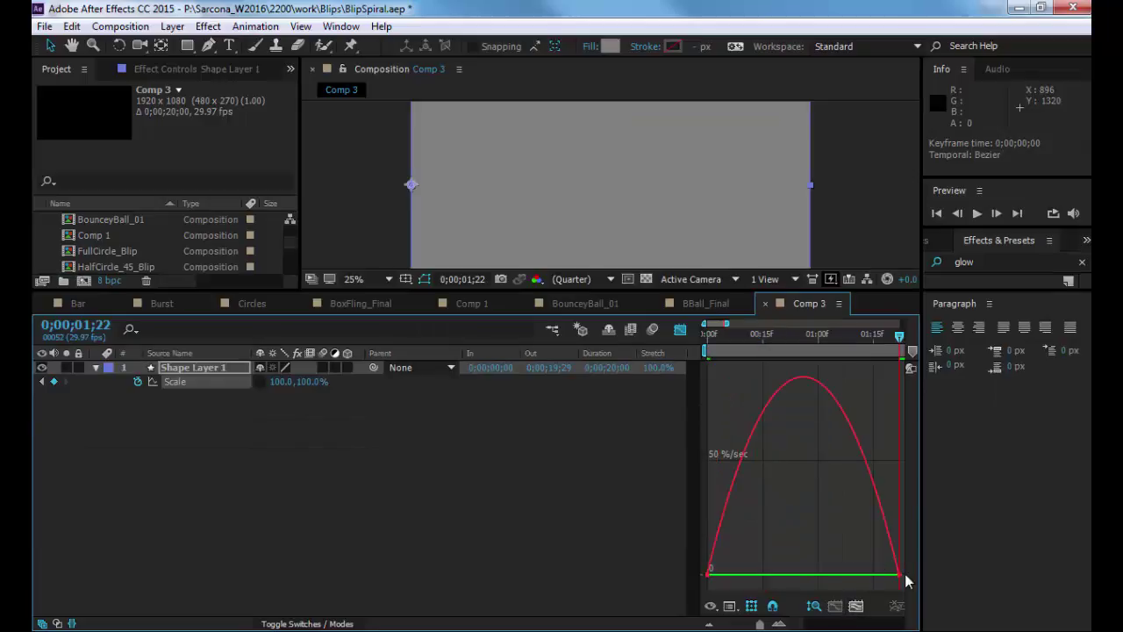
pyautogui.moveTo(898, 579)
pyautogui.moveTo(898, 579); pyautogui.dragTo(803, 575)
pyautogui.click(707, 336)
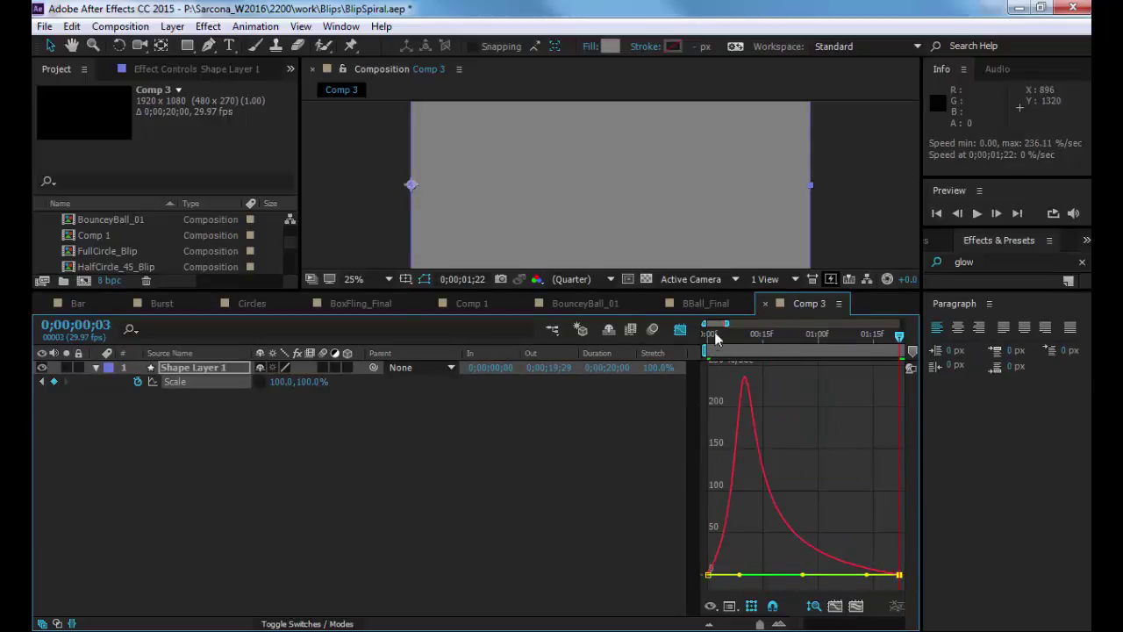
pyautogui.press('space')
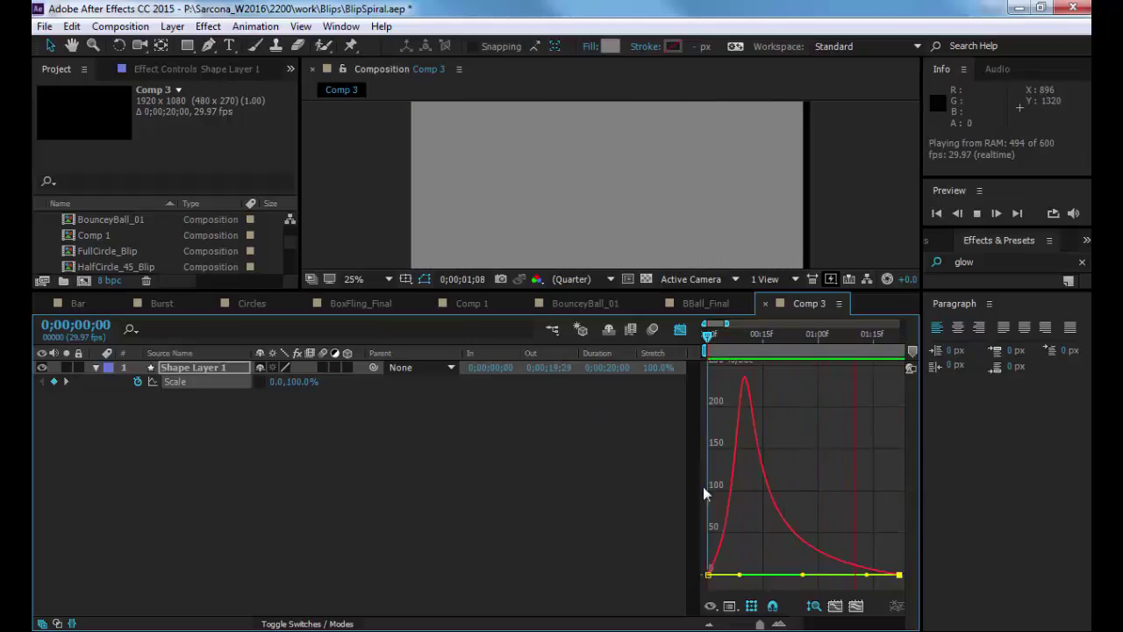
pyautogui.press('space')
# Adjust both keyframe influences so the scale speed peaks near the end at about 310 %/sec, preview it, and close the Graph Editor.
pyautogui.moveTo(805, 576); pyautogui.dragTo(893, 576)
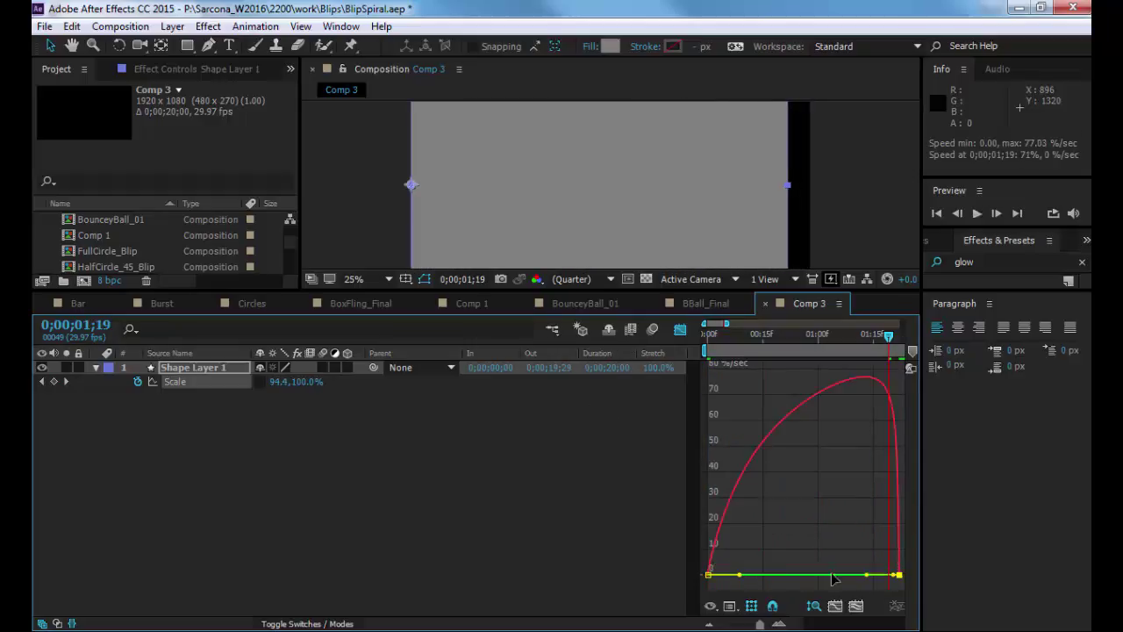
pyautogui.moveTo(741, 576); pyautogui.dragTo(803, 575)
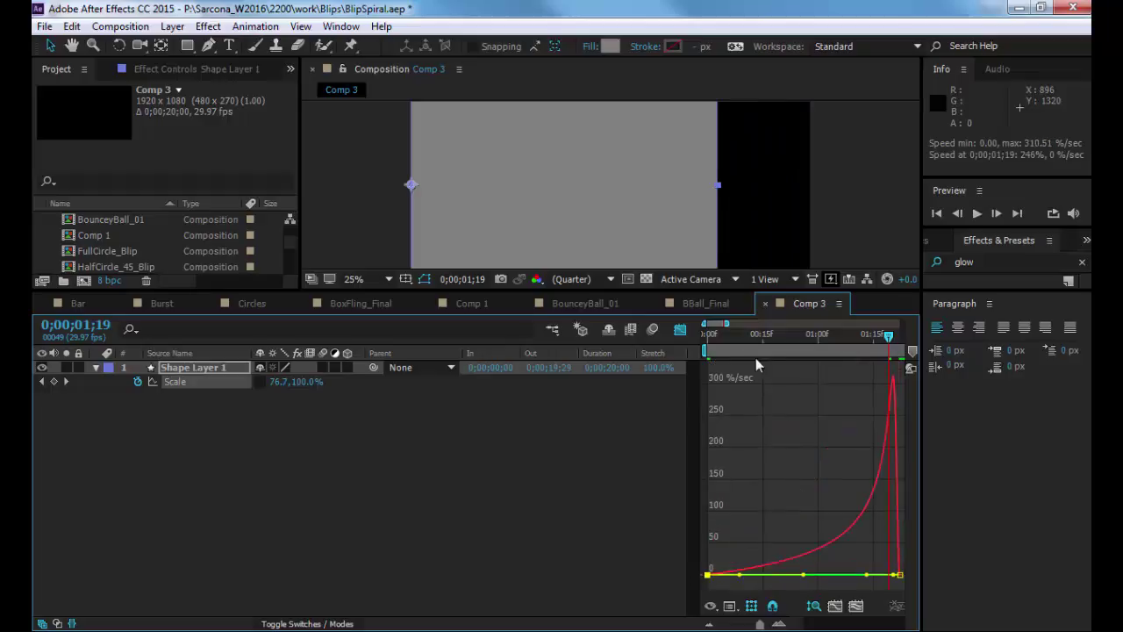
pyautogui.press('space')
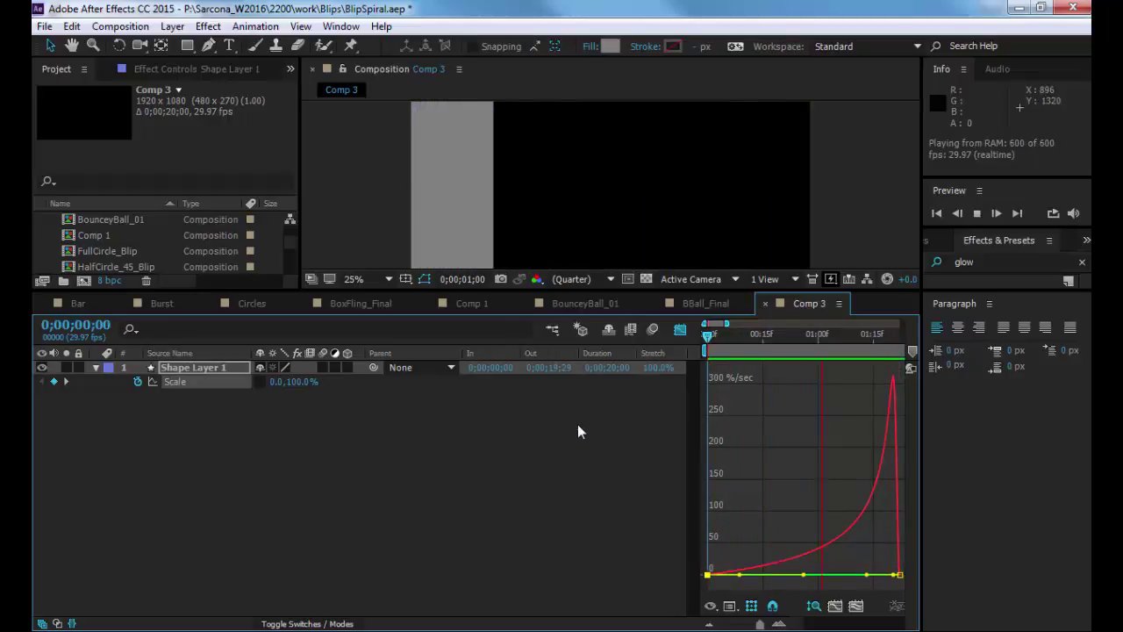
pyautogui.click(681, 334)
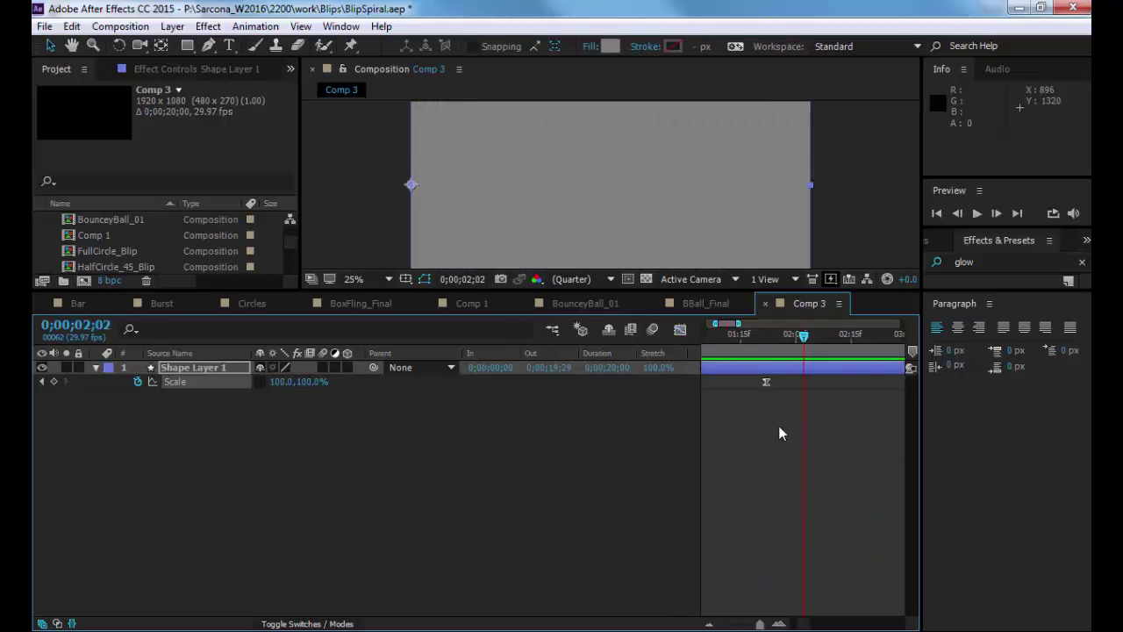
# Shorten the scale animation by moving its second keyframe to 0;00;00;25, and preview the wipe.
pyautogui.moveTo(760, 623)
pyautogui.mouseDown()
pyautogui.moveTo(724, 623)
pyautogui.moveTo(741, 624)
pyautogui.mouseUp()
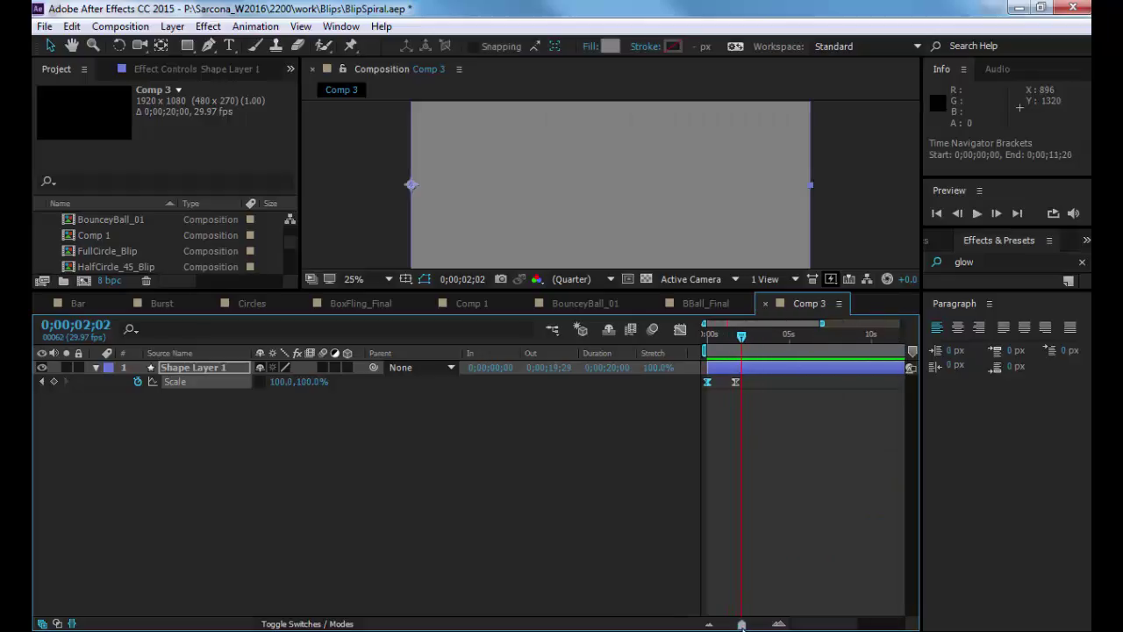
pyautogui.click(740, 391)
pyautogui.click(734, 383)
pyautogui.moveTo(724, 382); pyautogui.dragTo(720, 383)
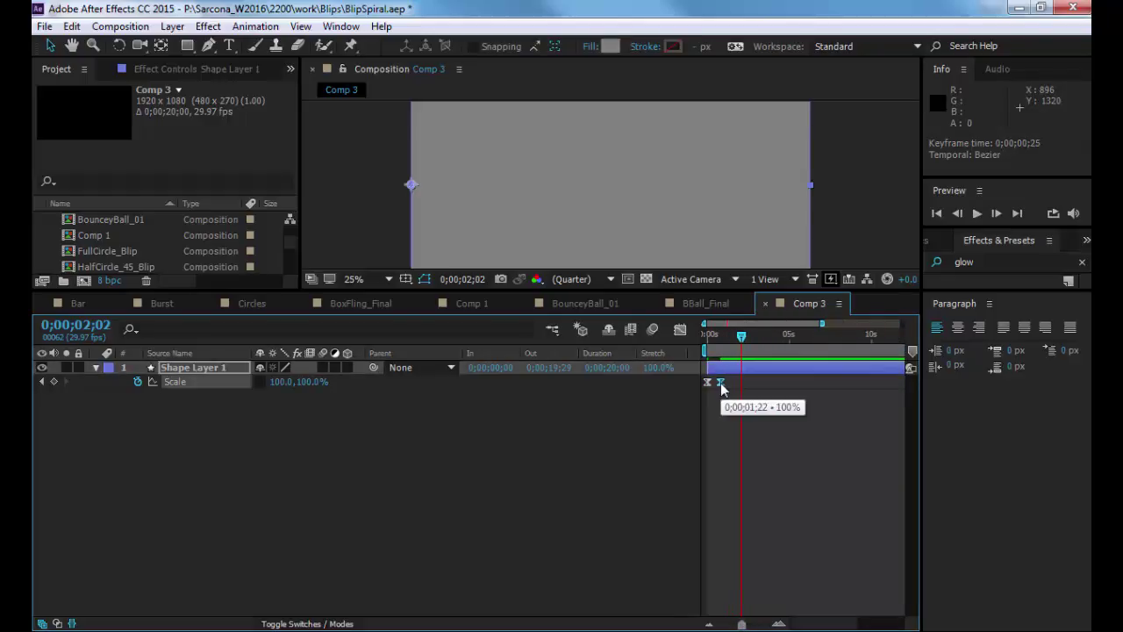
pyautogui.press('space')
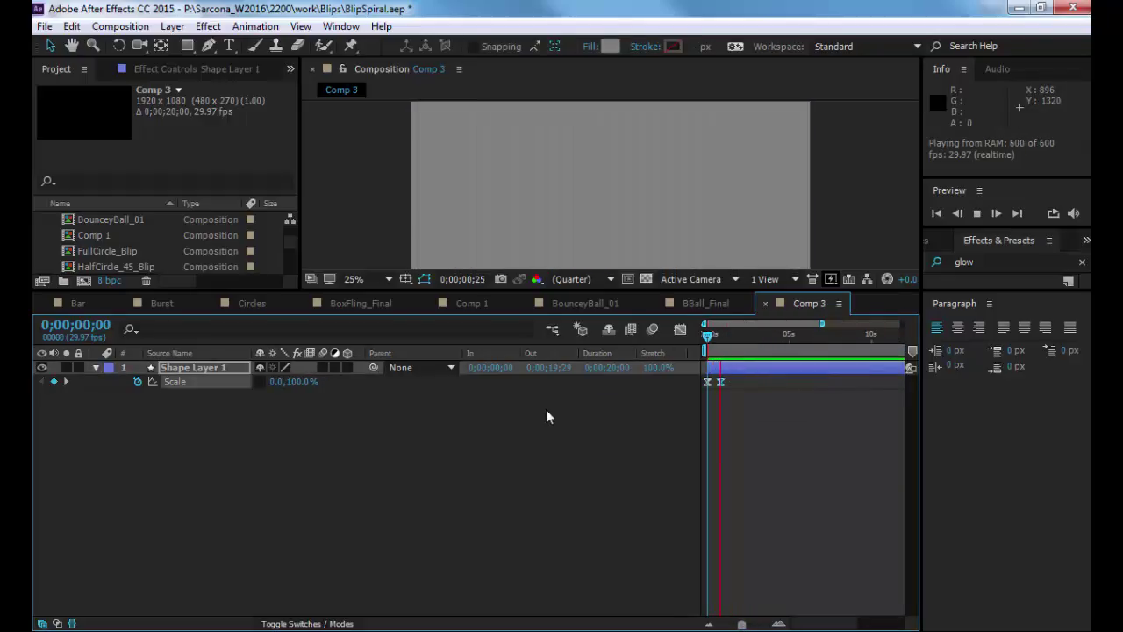
pyautogui.press('space')
# Duplicate Shape Layer 1 and delay the copy to start at 0;00;00;09.
pyautogui.hotkey('ctrl', 'd')
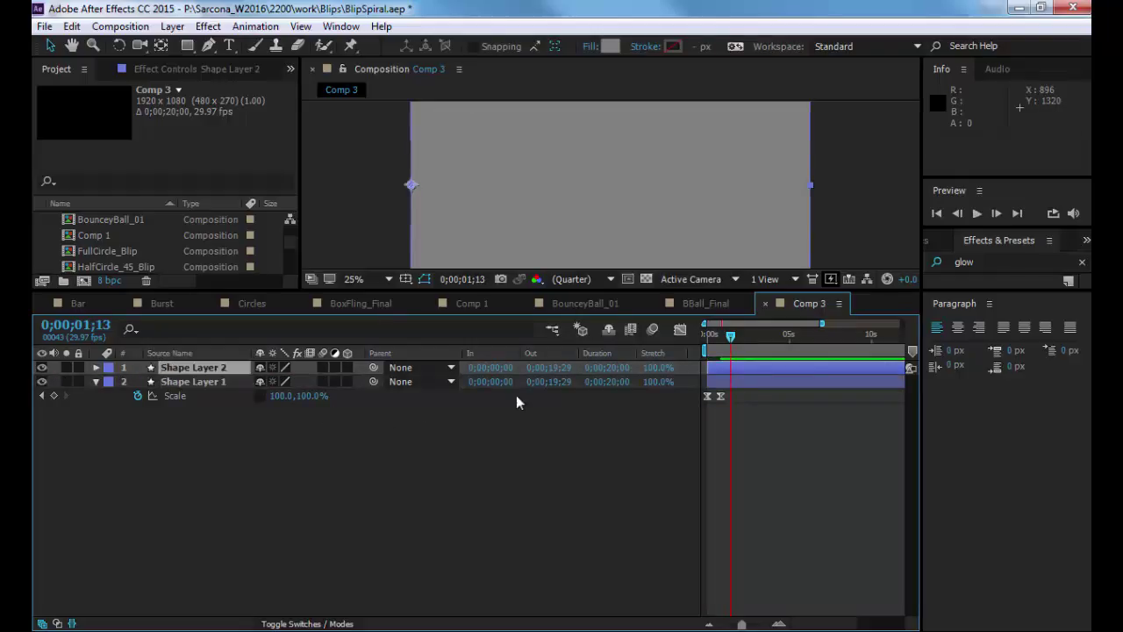
pyautogui.click(172, 396)
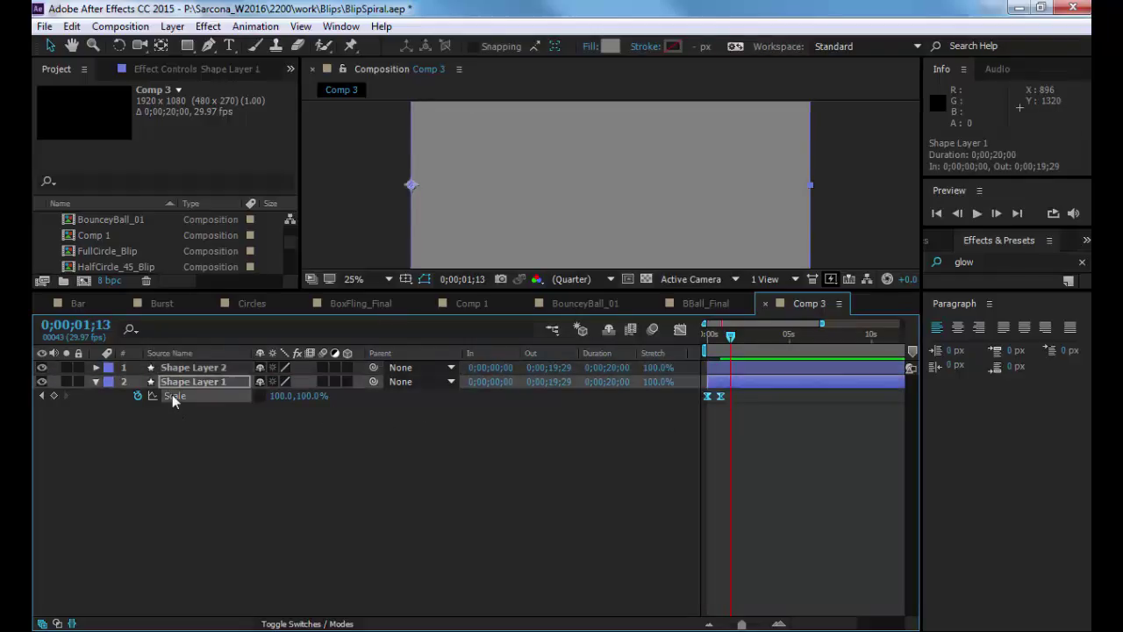
pyautogui.click(194, 369)
pyautogui.press('r')
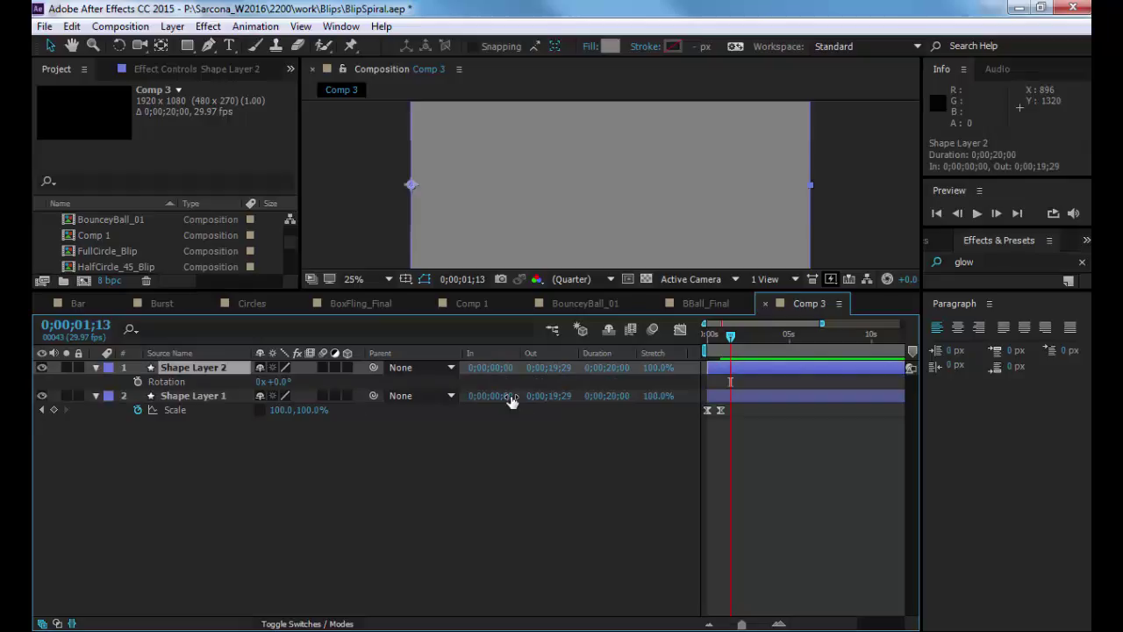
pyautogui.press('s')
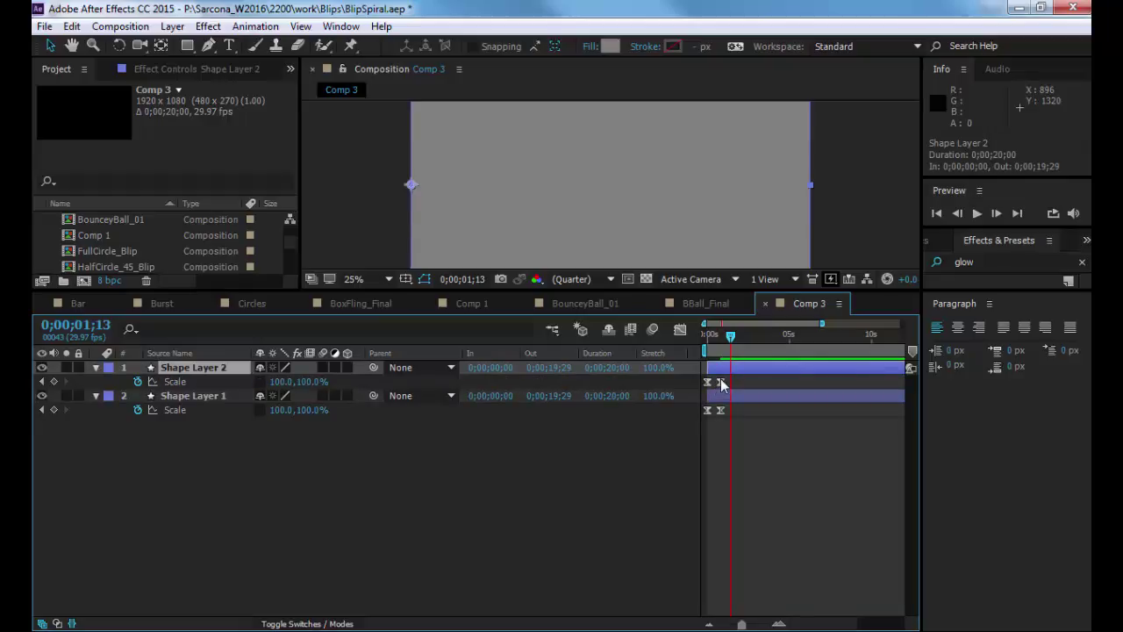
pyautogui.press('s')
pyautogui.moveTo(724, 367); pyautogui.dragTo(729, 370)
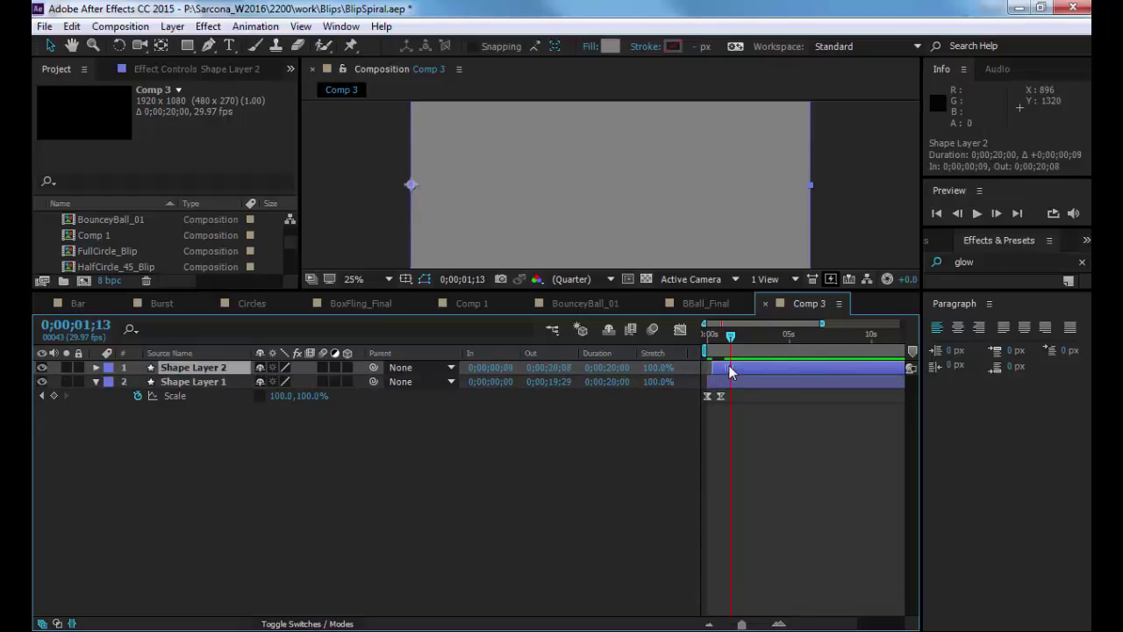
# Set Shape Layer 2's fill to the muted reddish colour 806565.
pyautogui.click(600, 48)
pyautogui.click(337, 359)
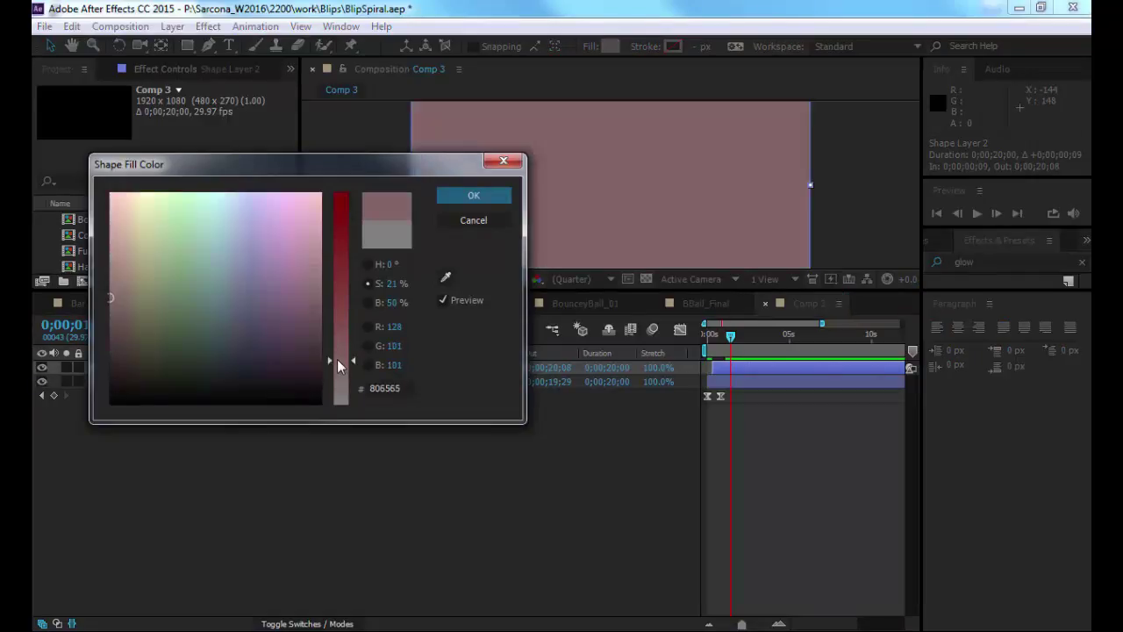
pyautogui.click(472, 193)
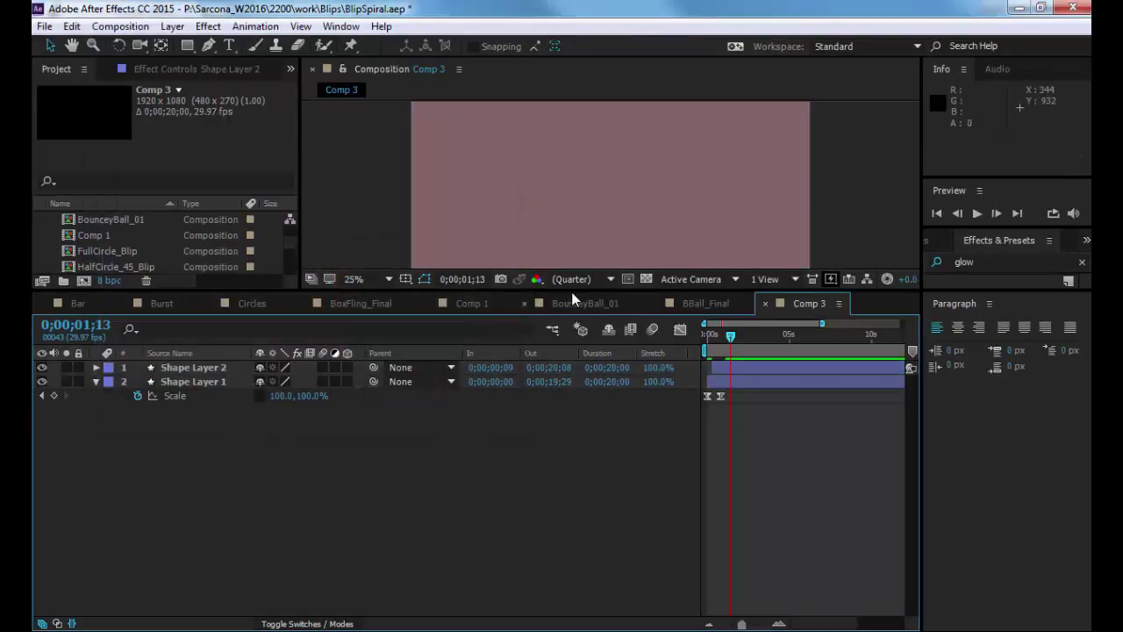
# Enlarge the composition view and duplicate Shape Layer 2.
pyautogui.moveTo(572, 295); pyautogui.dragTo(570, 376)
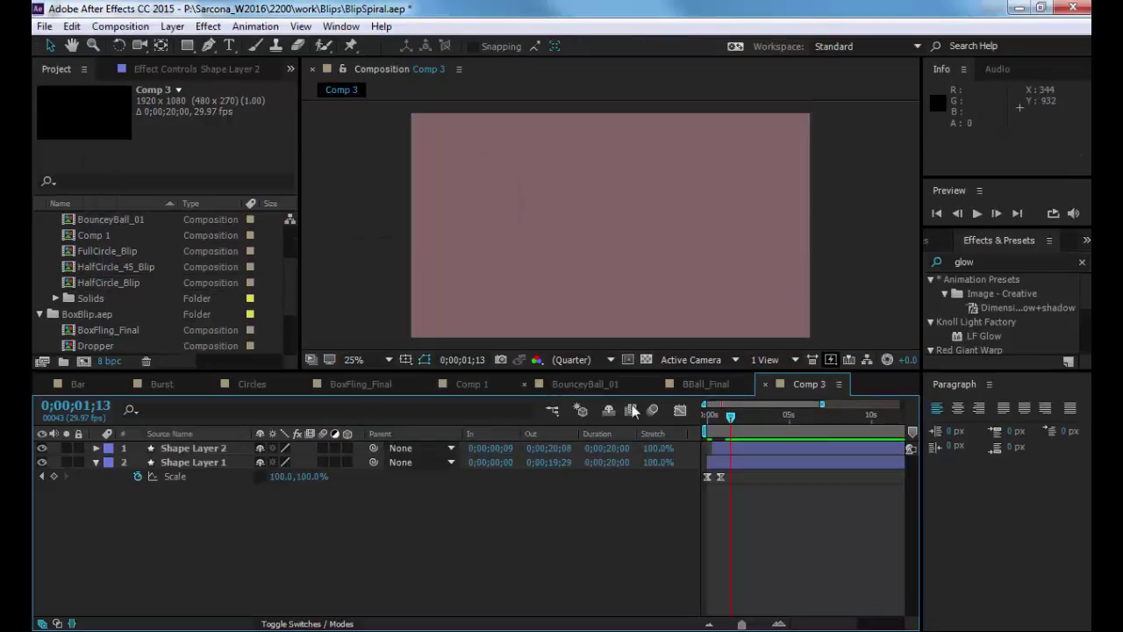
pyautogui.click(230, 449)
pyautogui.hotkey('ctrl', 'd')
pyautogui.press('r')
pyautogui.press('r')
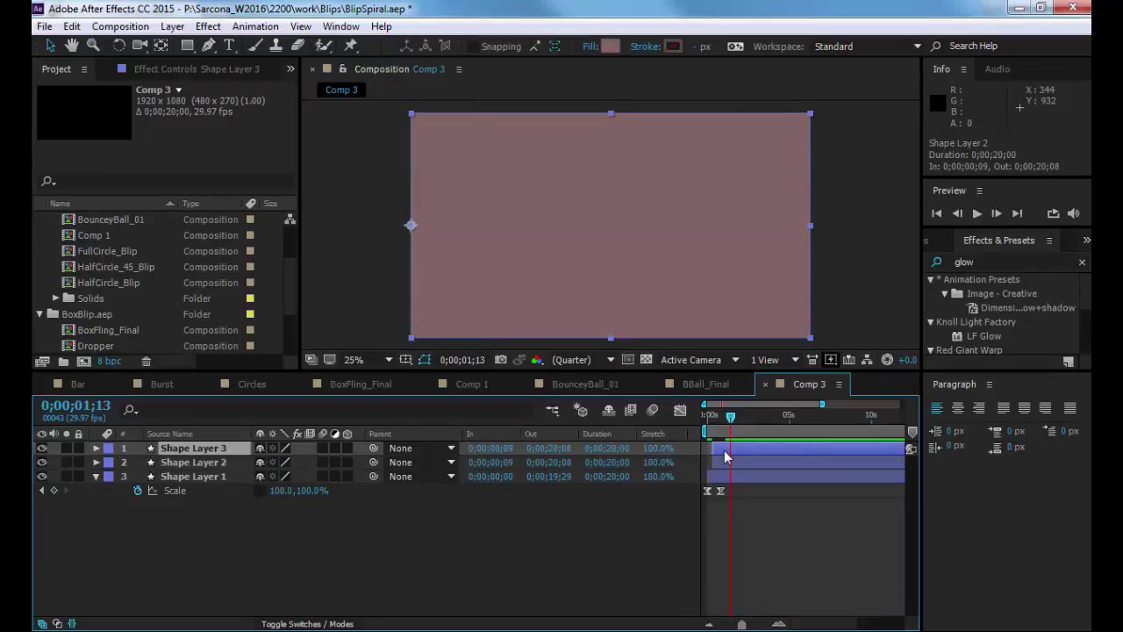
# Delay Shape Layer 3 to start at 0;00;00;18 and set its fill to the stronger red 803B3B.
pyautogui.moveTo(726, 449); pyautogui.dragTo(732, 450)
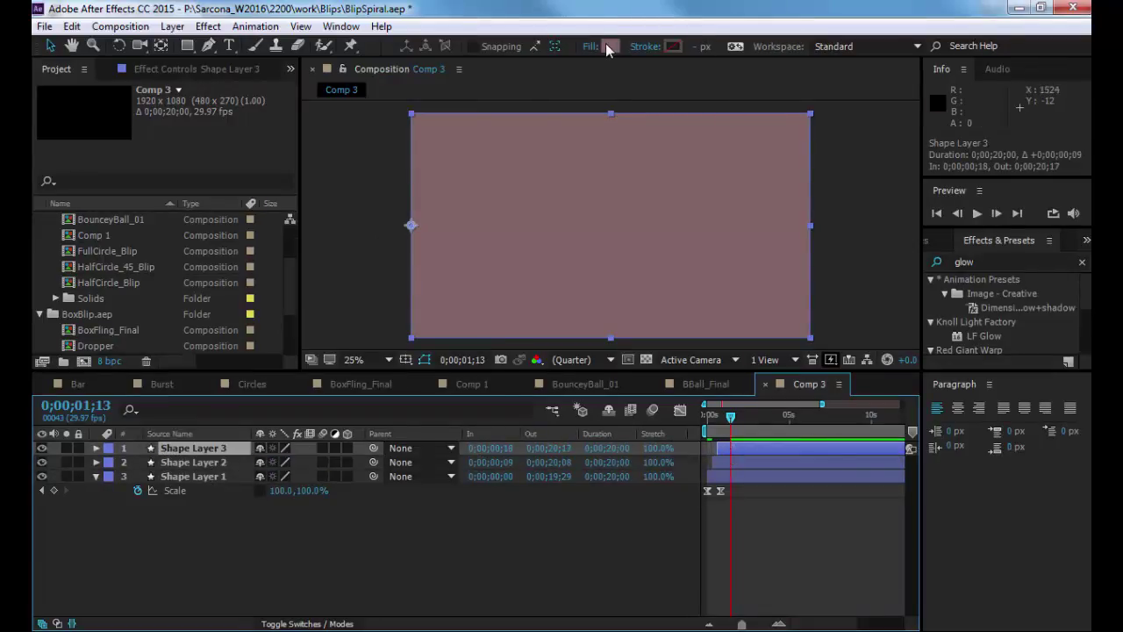
pyautogui.click(606, 44)
pyautogui.moveTo(335, 301); pyautogui.dragTo(339, 289)
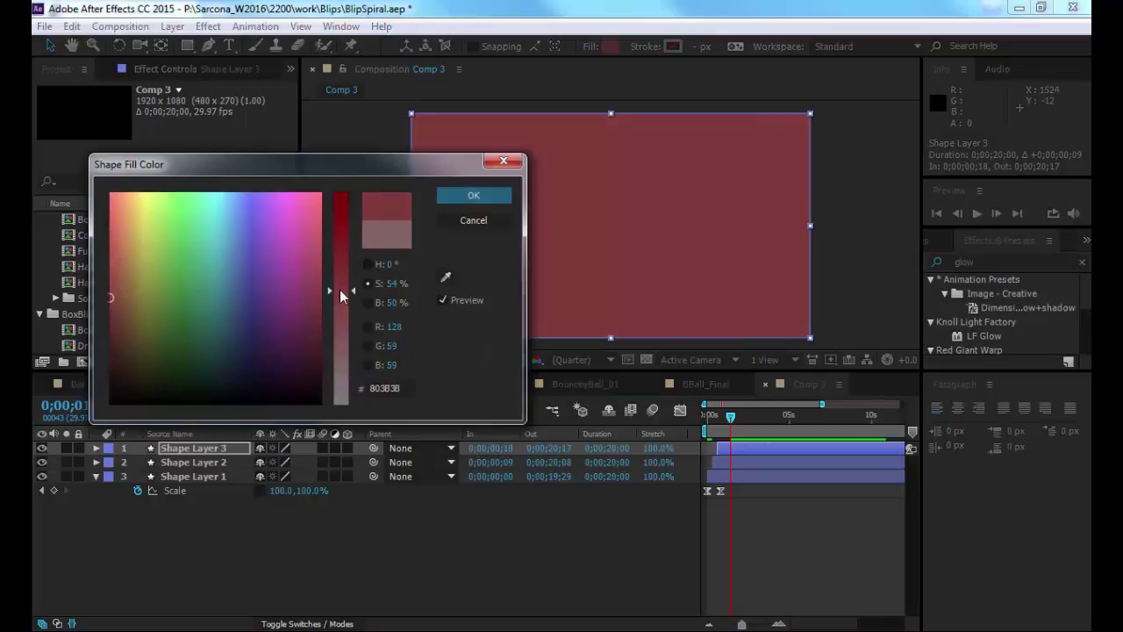
pyautogui.click(452, 196)
# Preview the three staggered colour wipes from the start of the composition.
pyautogui.click(731, 491)
pyautogui.moveTo(729, 416); pyautogui.dragTo(707, 415)
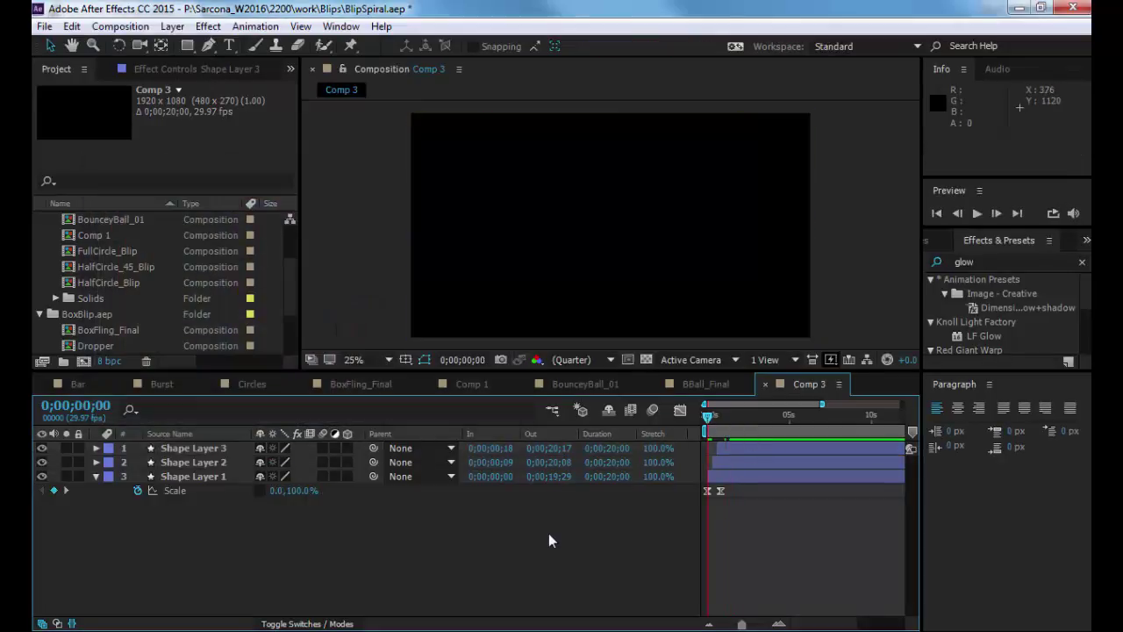
pyautogui.press('space')
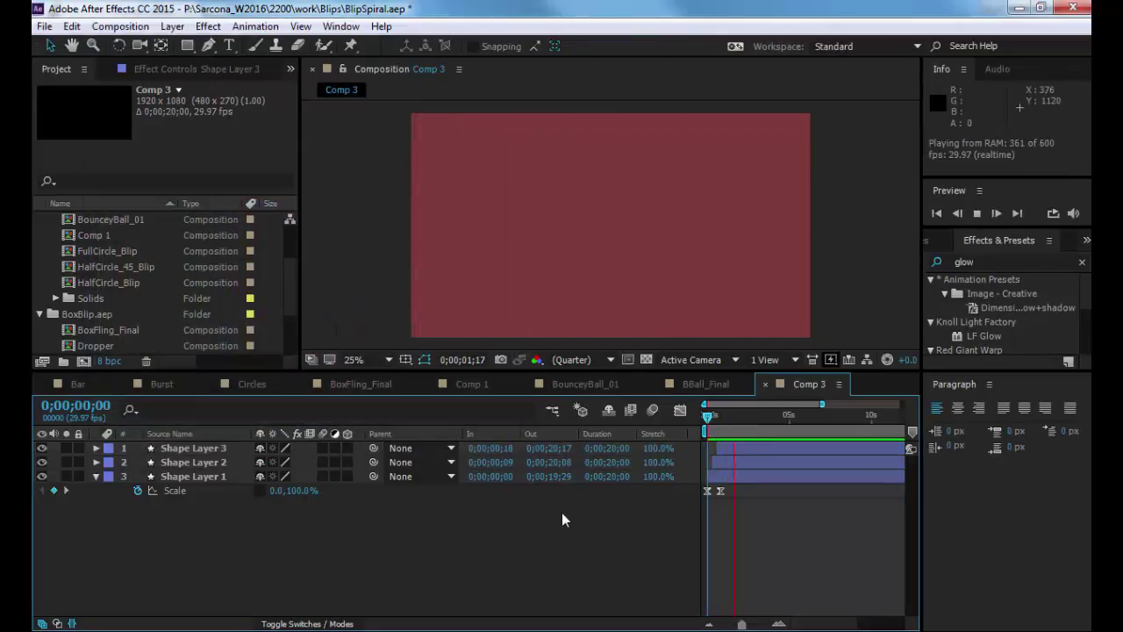
pyautogui.press('space')
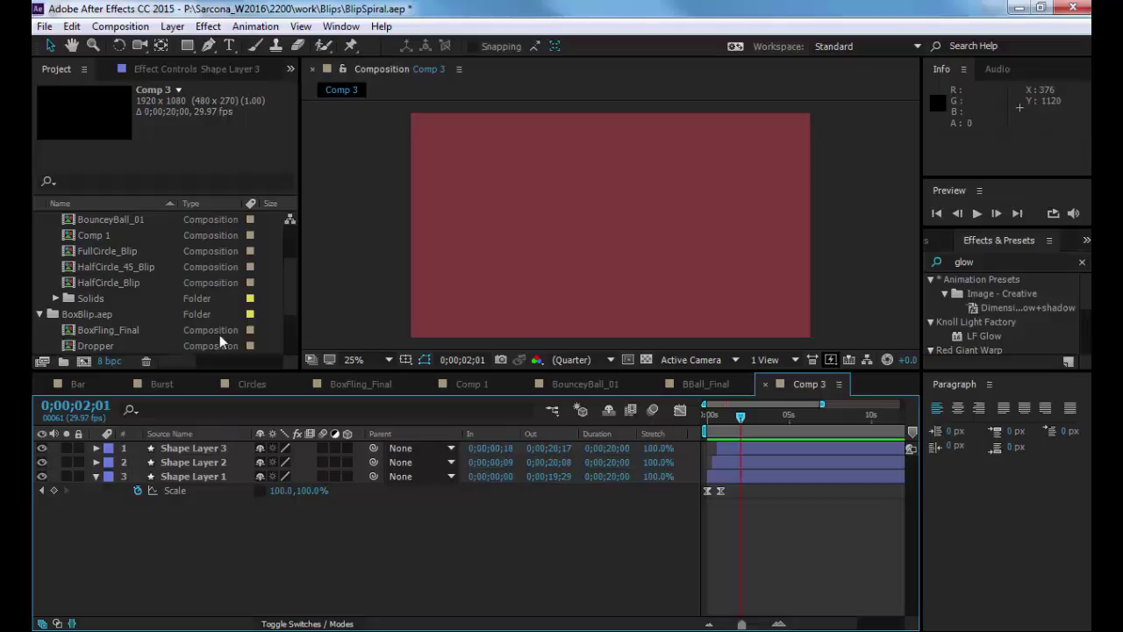
# Add a full-frame rectangle as a new shape layer above the wipe layers.
pyautogui.click(188, 46)
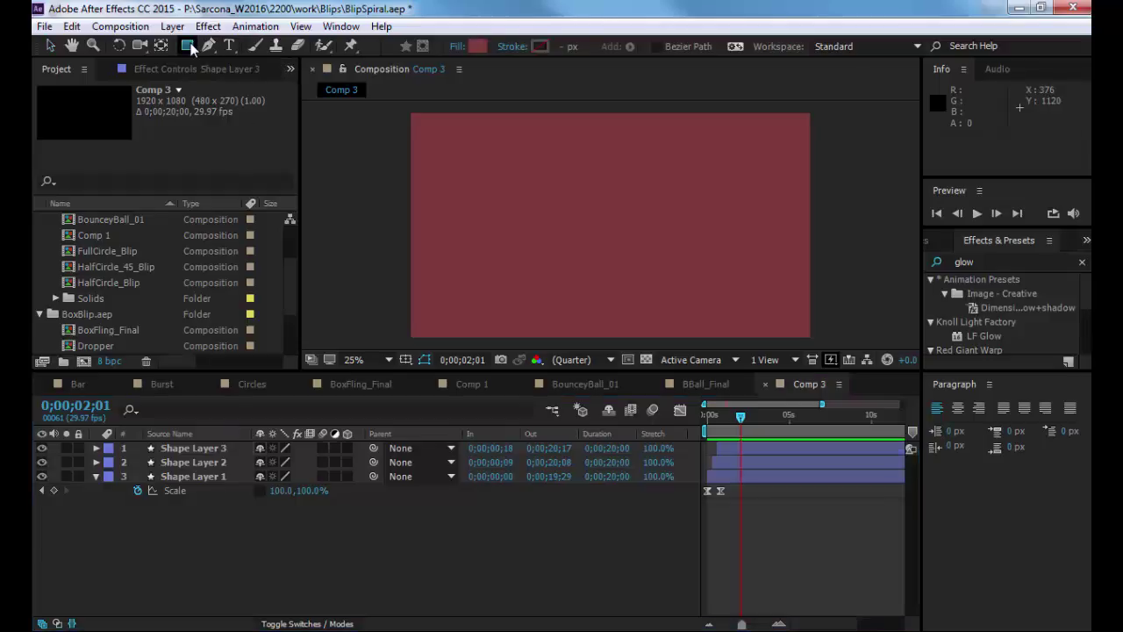
pyautogui.doubleClick(188, 45)
pyautogui.press('v')
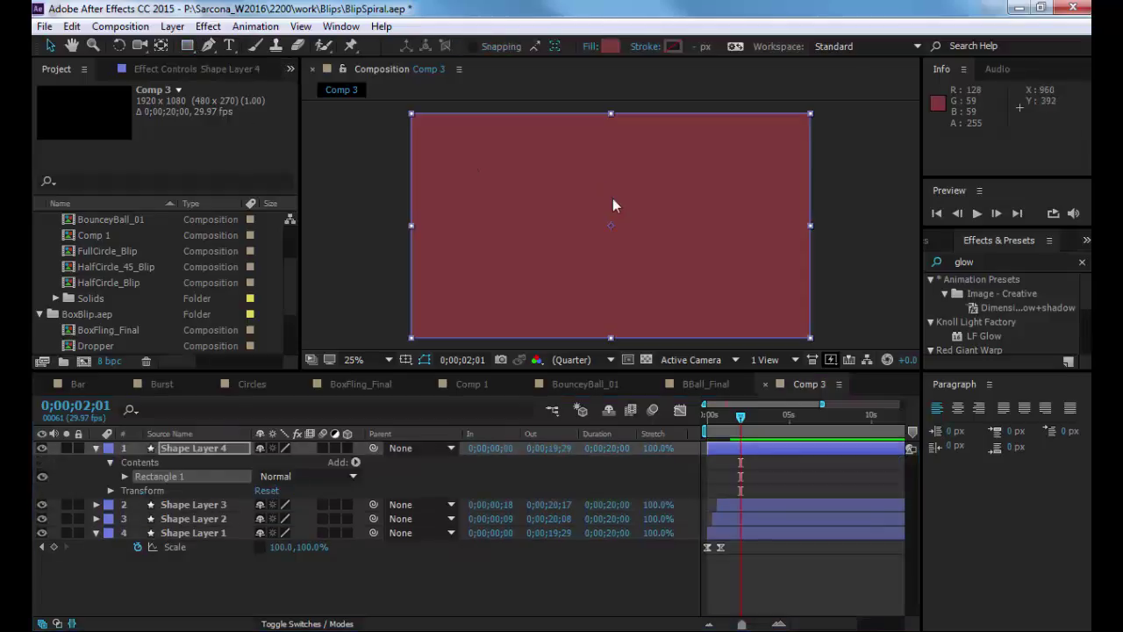
# Set the new rectangle path's size to 300 by 100, link its proportions, and enlarge it to 909 by 303.
pyautogui.click(125, 476)
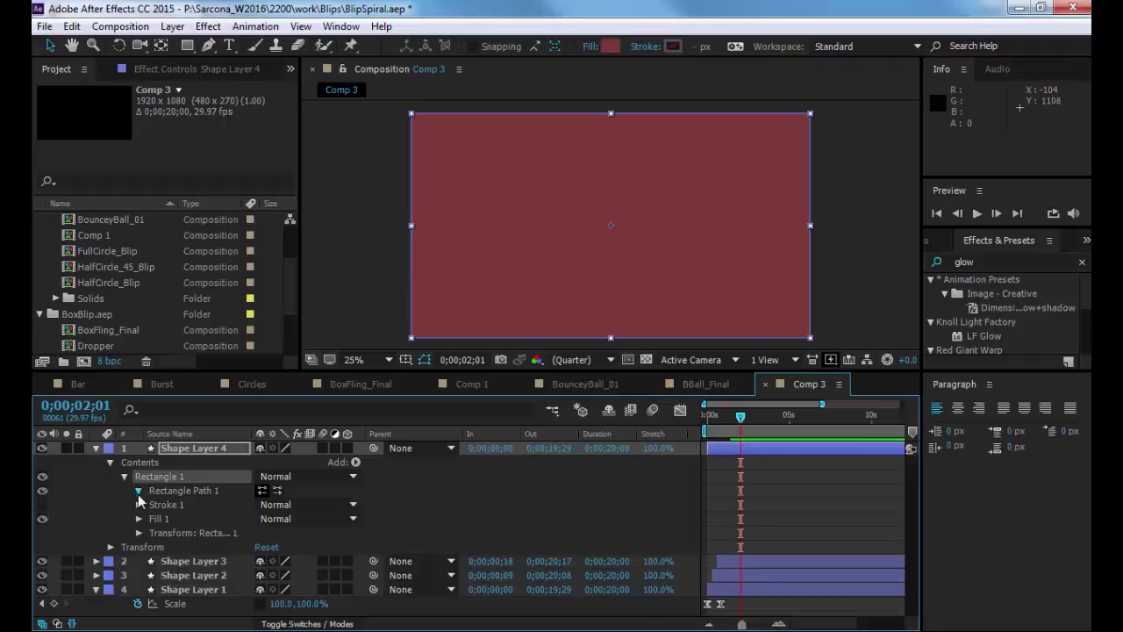
pyautogui.click(139, 491)
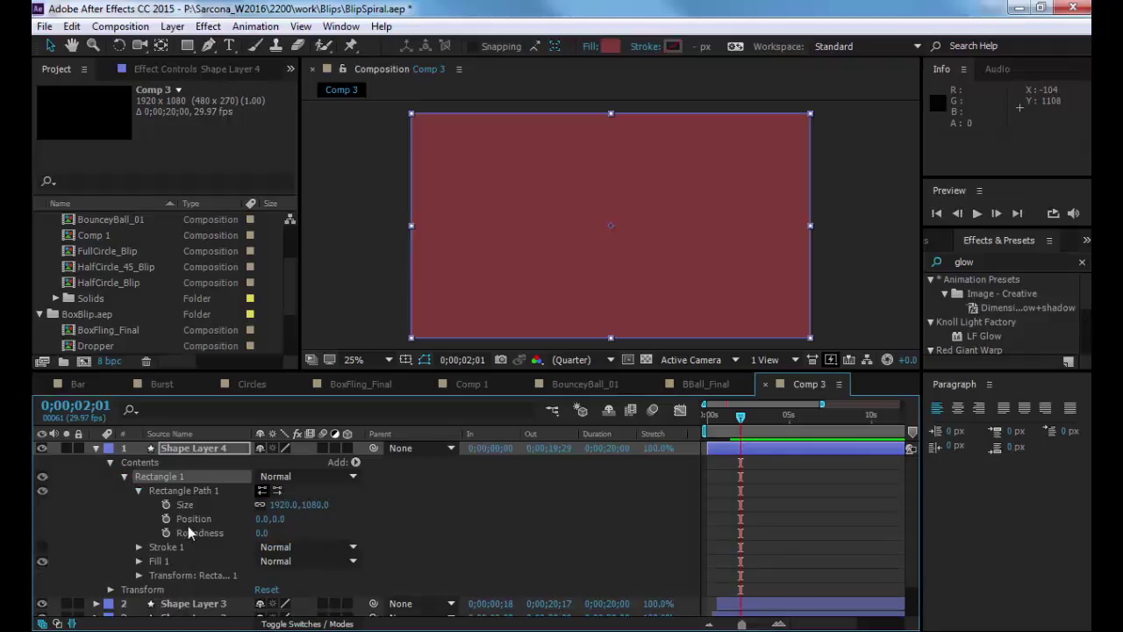
pyautogui.click(277, 506)
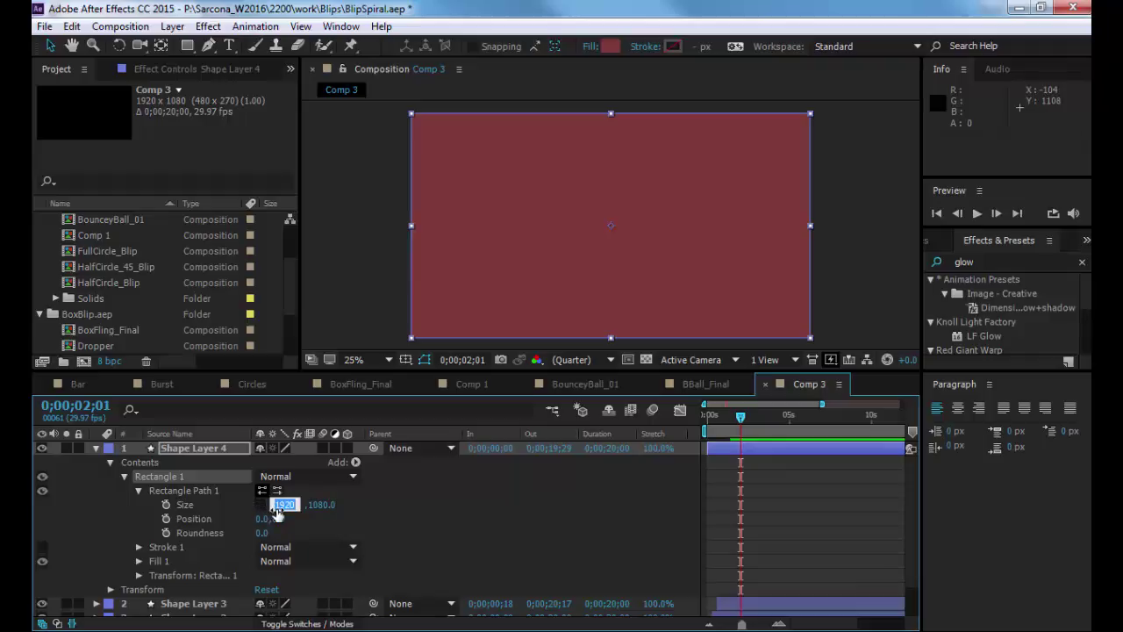
pyautogui.write('300')
pyautogui.press('Tab')
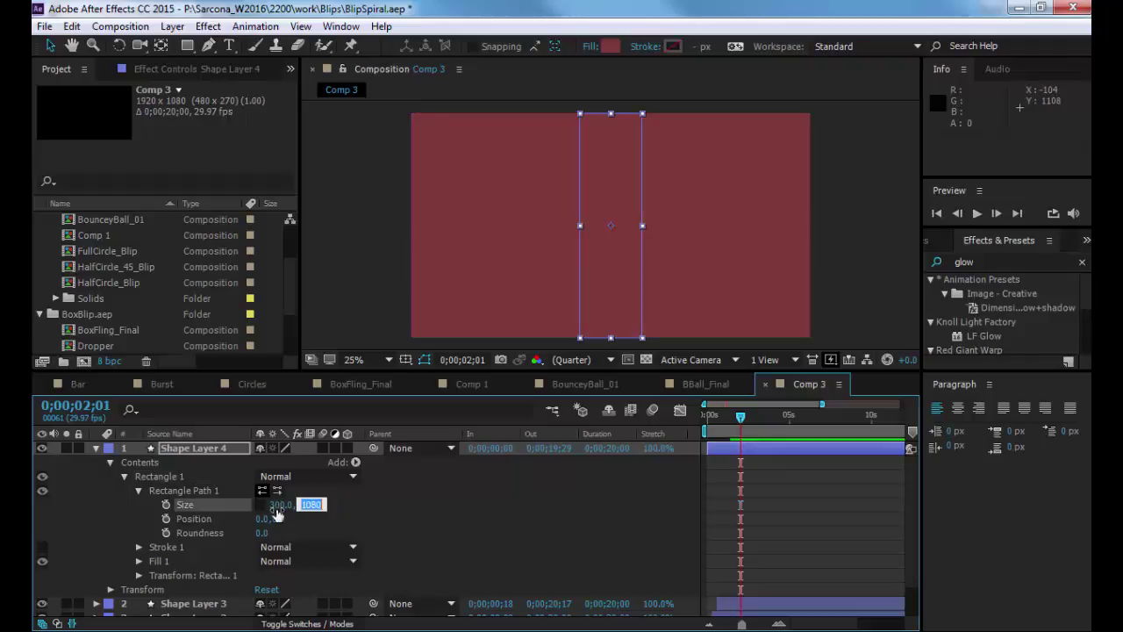
pyautogui.write('100')
pyautogui.press('Return')
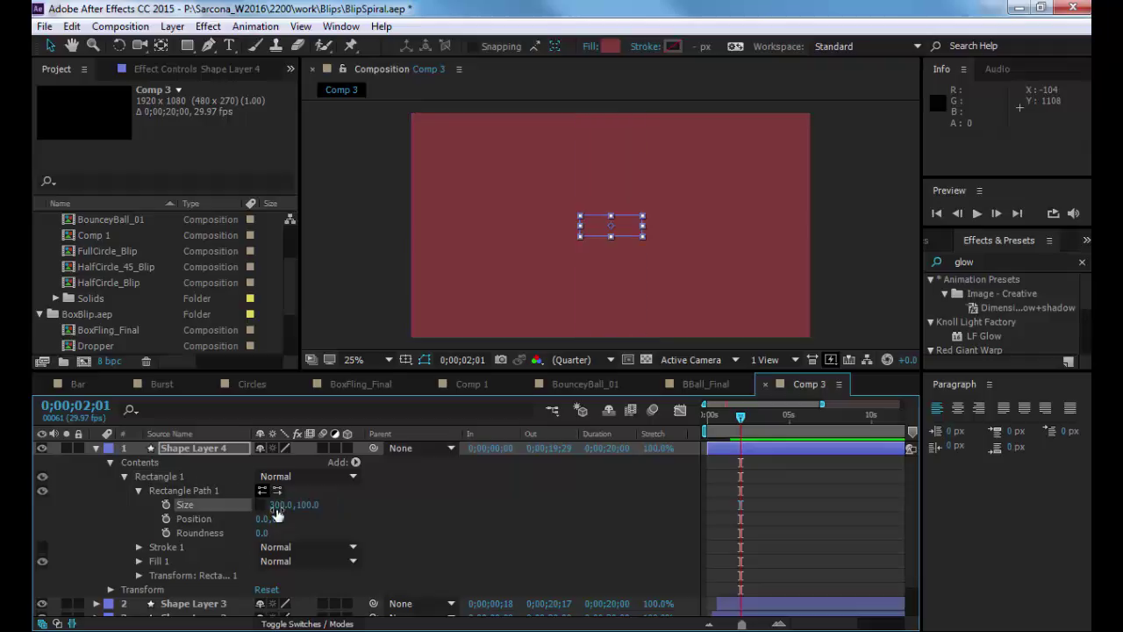
pyautogui.click(260, 505)
pyautogui.moveTo(279, 505); pyautogui.dragTo(824, 537)
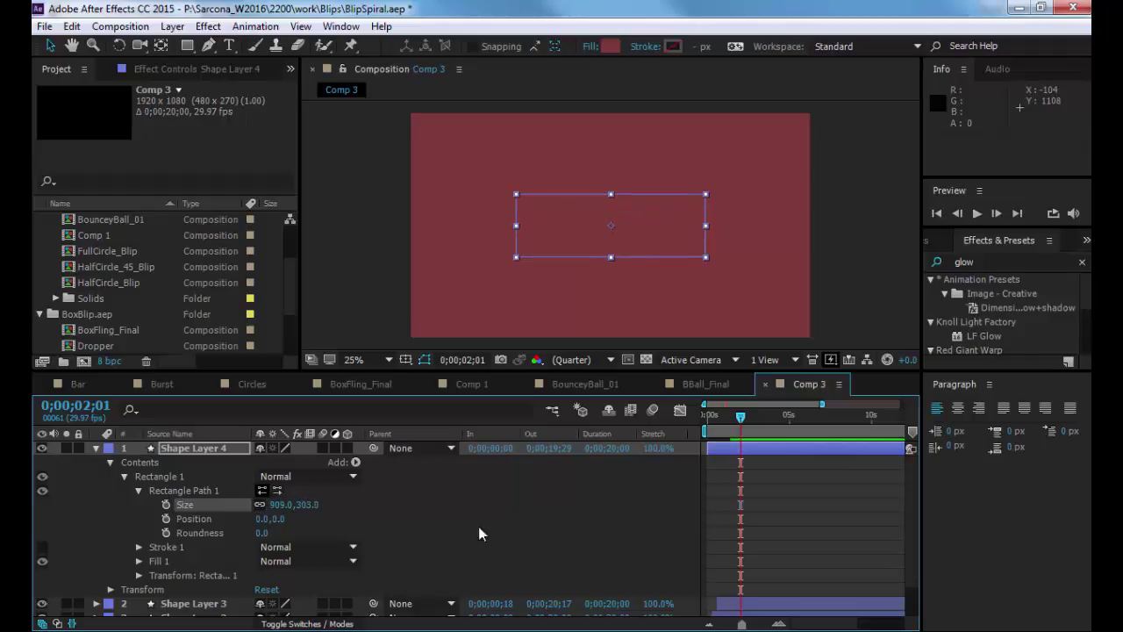
# Move Shape Layer 4's anchor point to the middle of the rectangle's bottom edge and reveal the layer's Scale property.
pyautogui.click(185, 450)
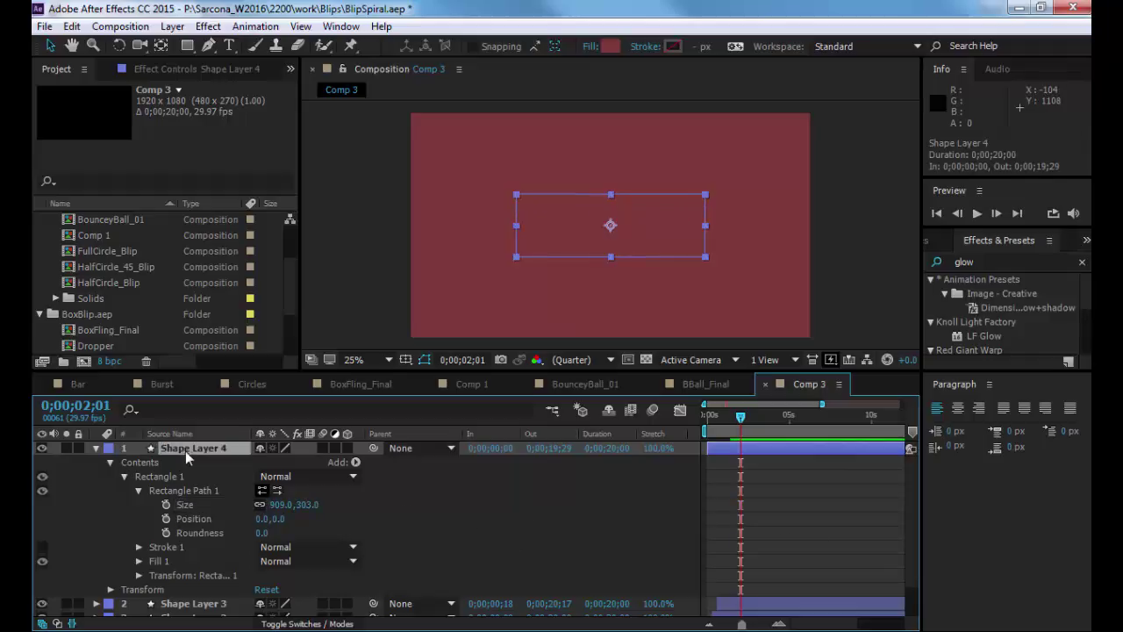
pyautogui.press('y')
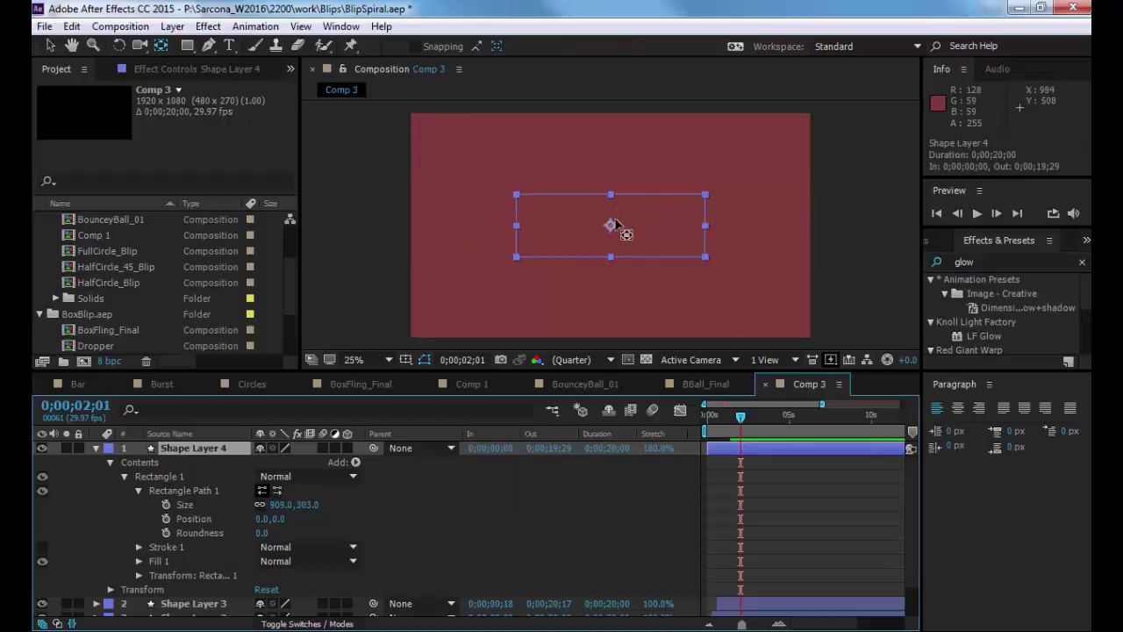
pyautogui.moveTo(610, 227); pyautogui.dragTo(611, 262)
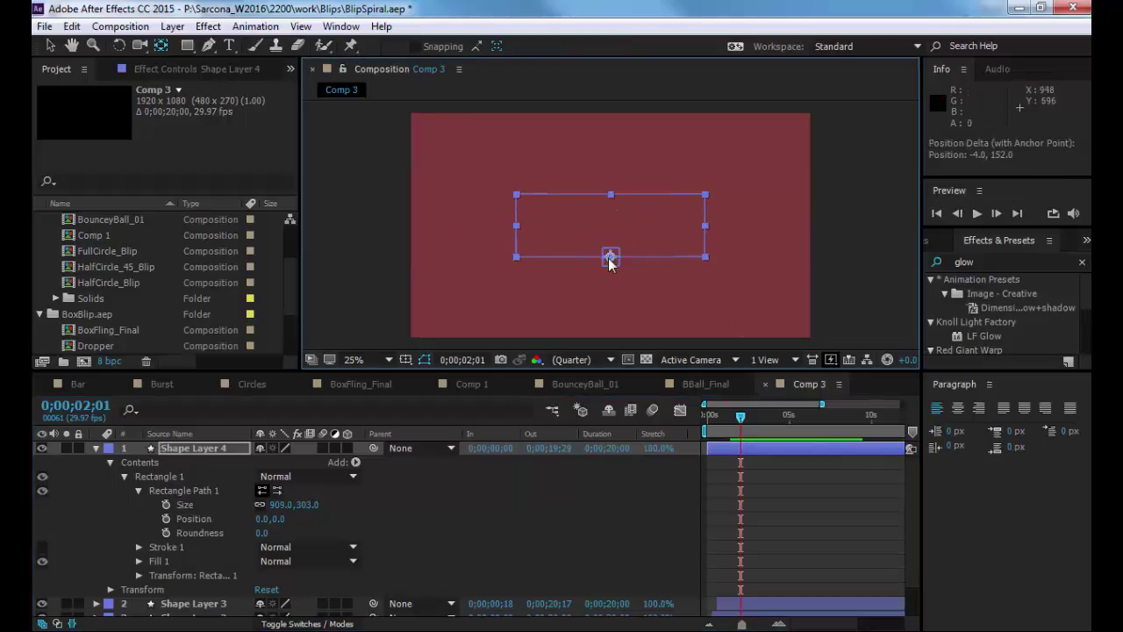
pyautogui.press('s')
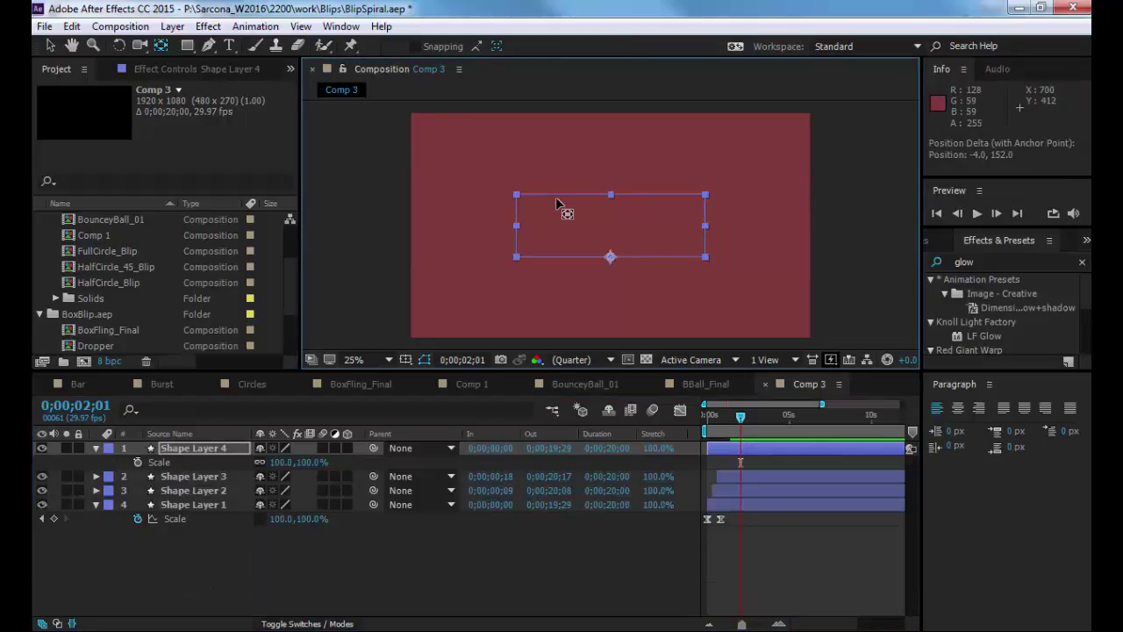
pyautogui.press('v')
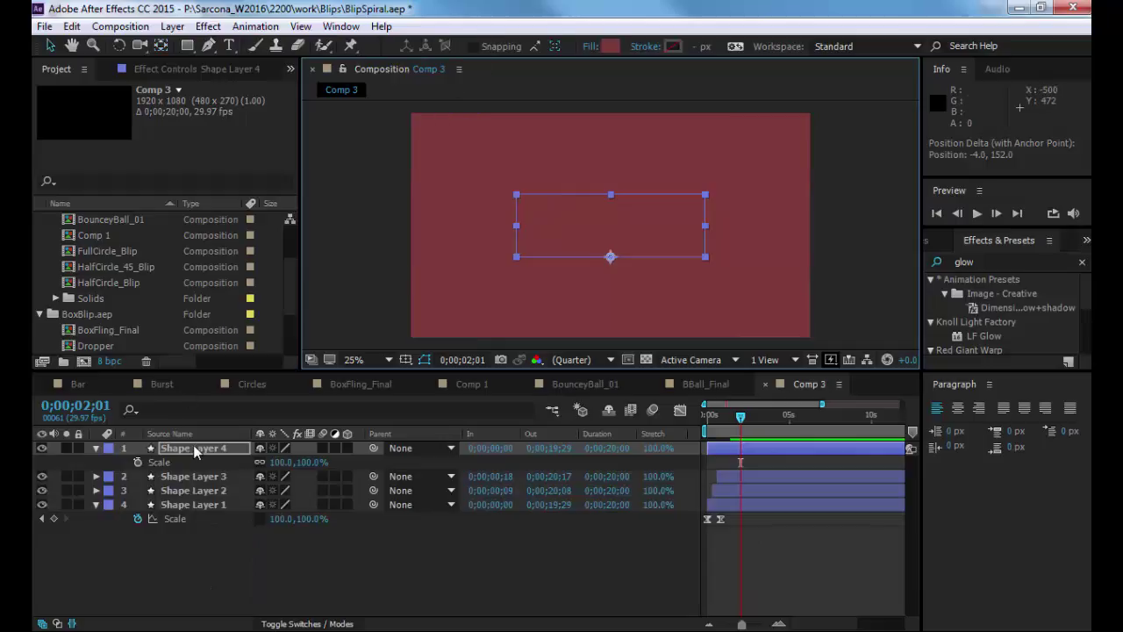
# Set Shape Layer 4's fill to the very dark red 2B0202.
pyautogui.click(608, 46)
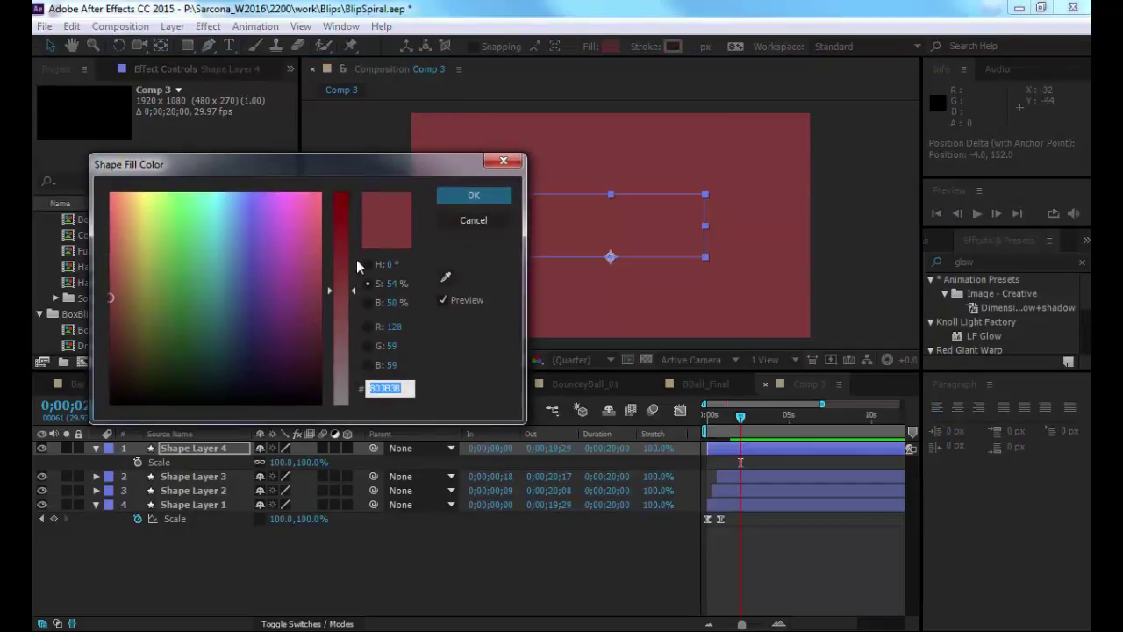
pyautogui.click(345, 208)
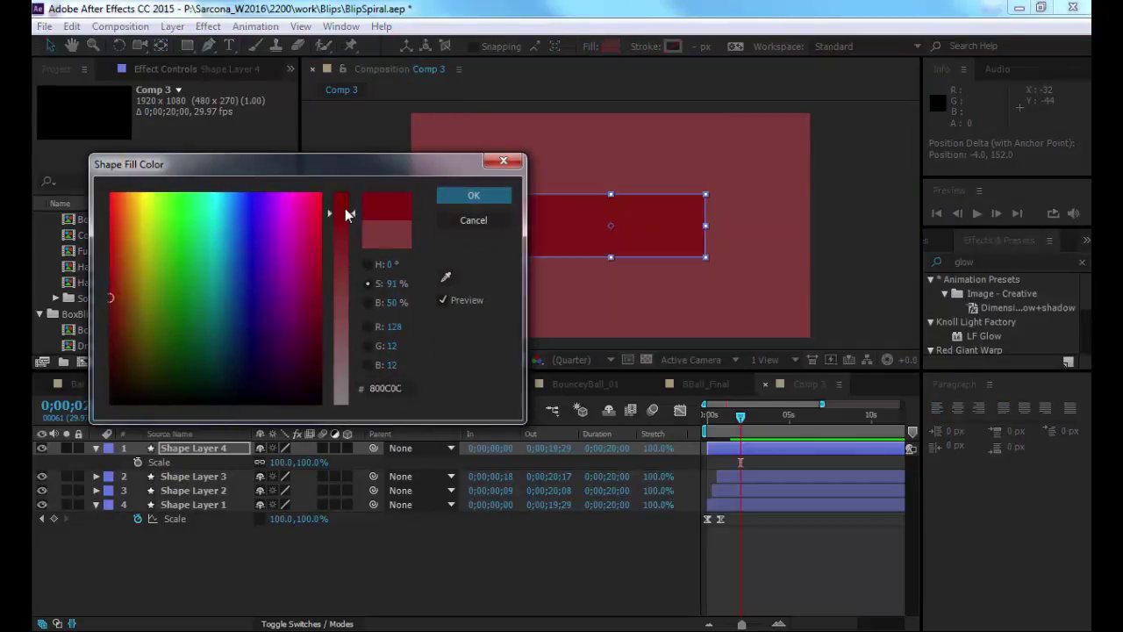
pyautogui.click(362, 301)
pyautogui.moveTo(345, 300); pyautogui.dragTo(339, 368)
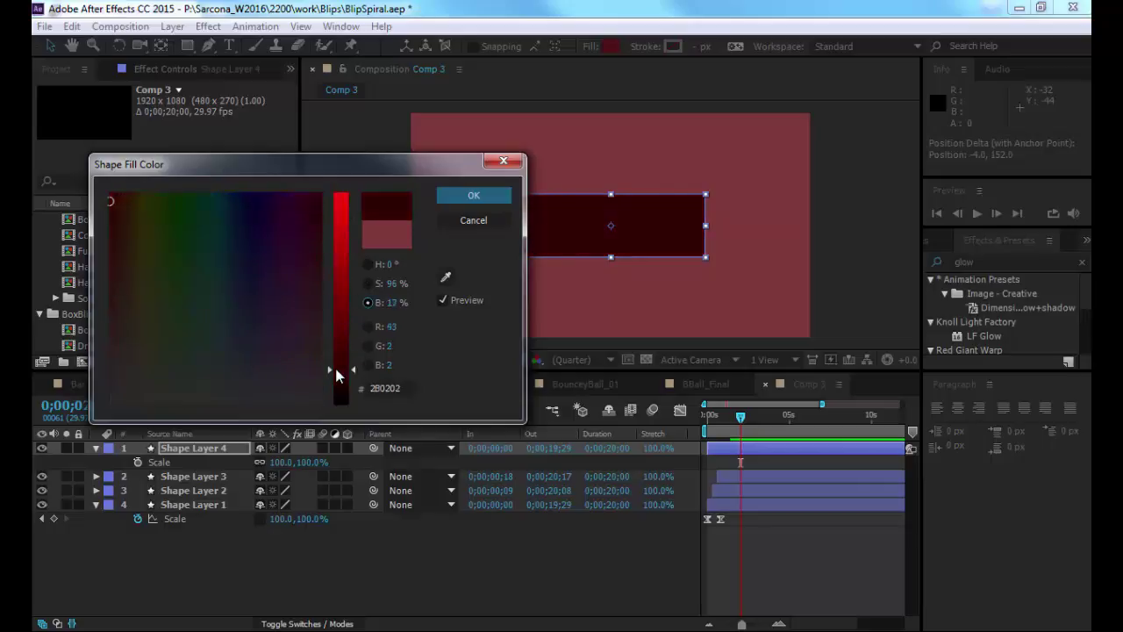
pyautogui.click(488, 197)
# Keyframe Shape Layer 4's Scale at 0;00;02;08 with the vertical value unlinked and set to 0%.
pyautogui.moveTo(739, 416); pyautogui.dragTo(479, 522)
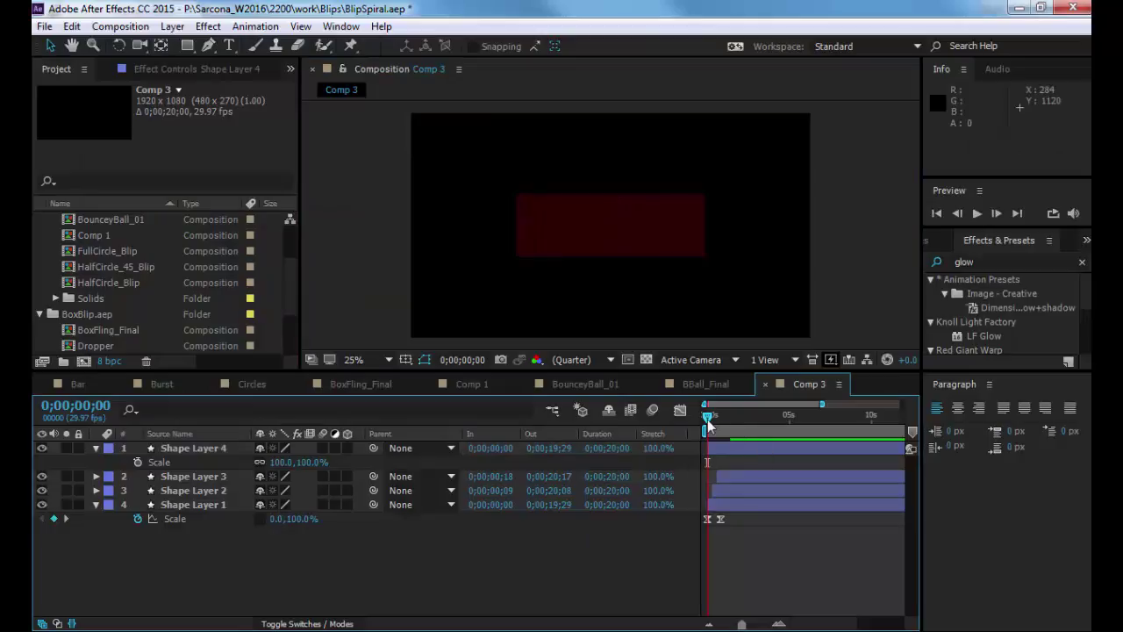
pyautogui.moveTo(707, 416); pyautogui.dragTo(744, 419)
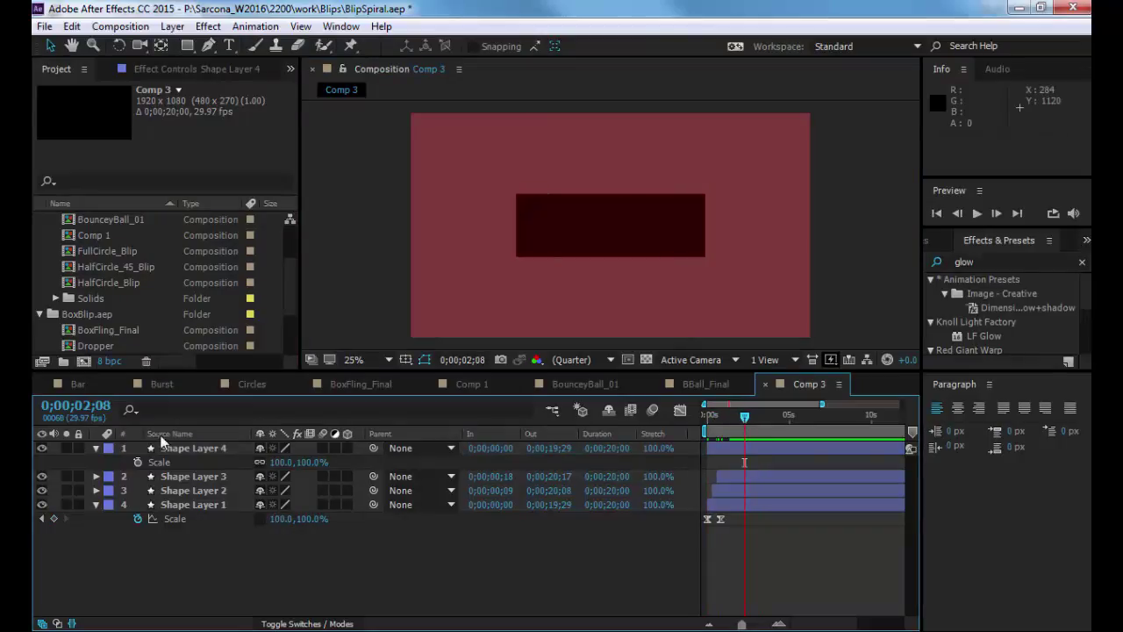
pyautogui.click(194, 451)
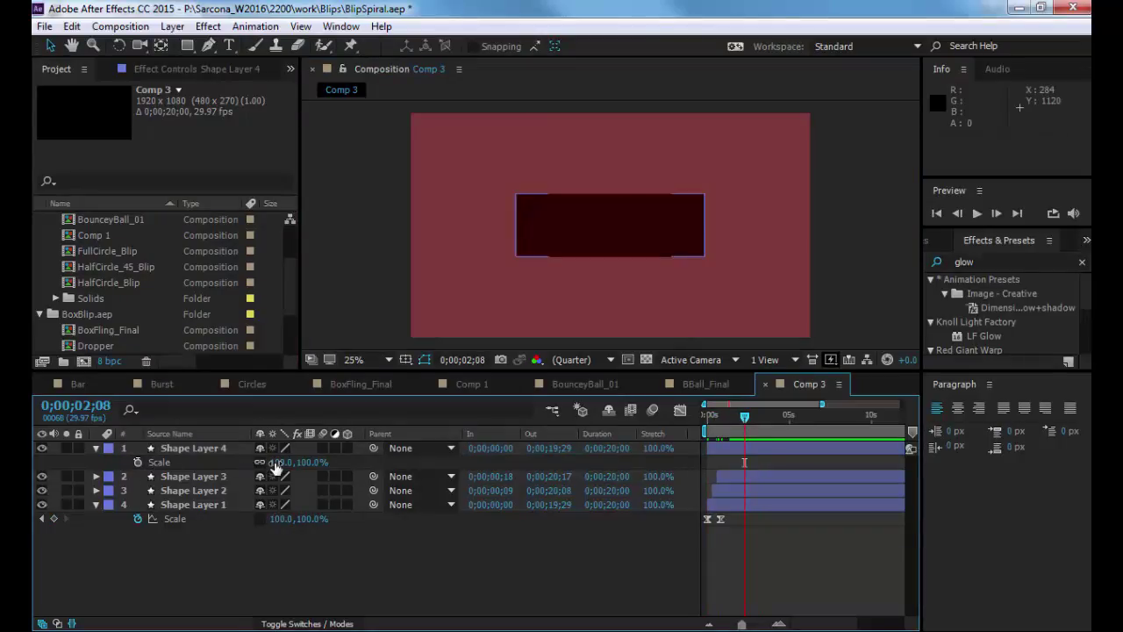
pyautogui.click(309, 463)
pyautogui.write('0')
pyautogui.press('Return')
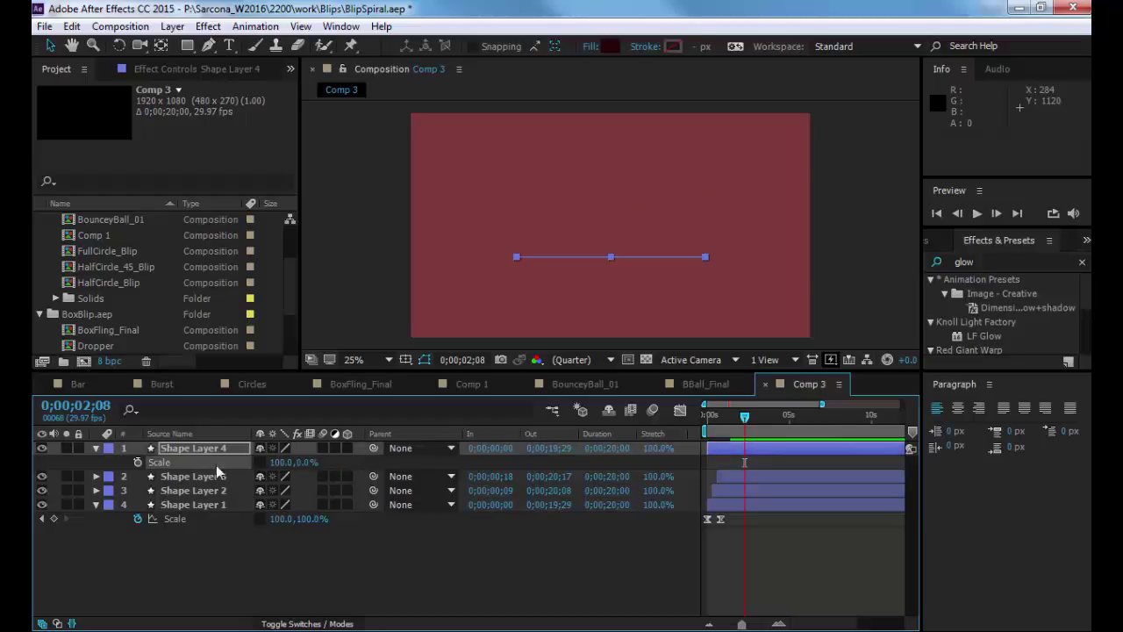
pyautogui.click(138, 463)
# Add a second Scale keyframe for Shape Layer 4 at 0;00;03;00 with the vertical scale at 100%.
pyautogui.press('pagedown')
pyautogui.press('pagedown')
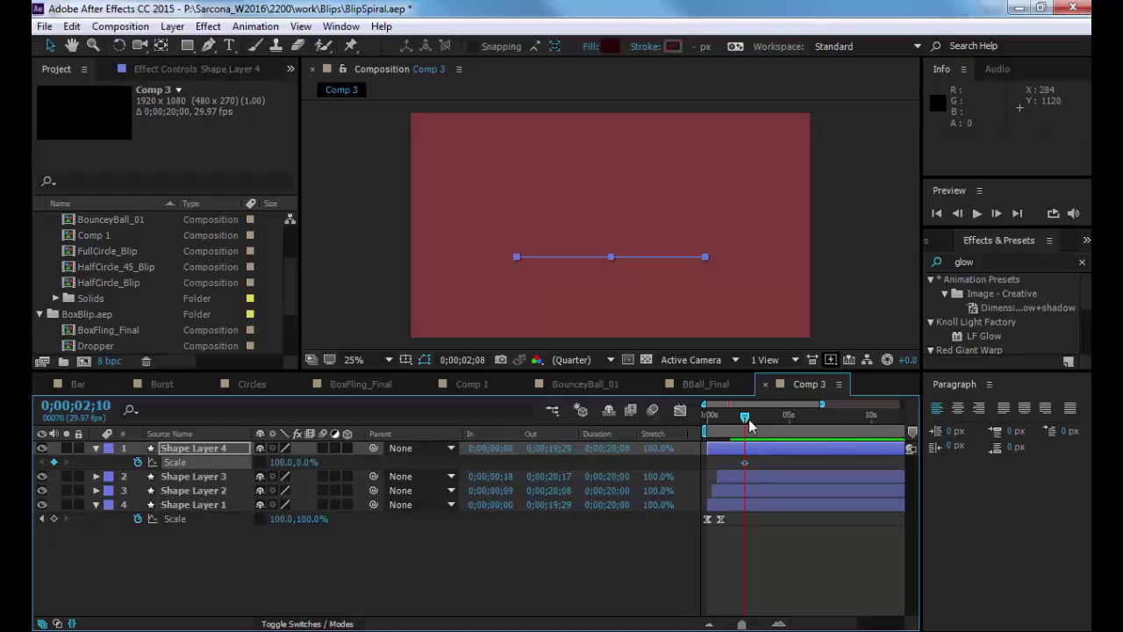
pyautogui.click(306, 462)
pyautogui.write('1')
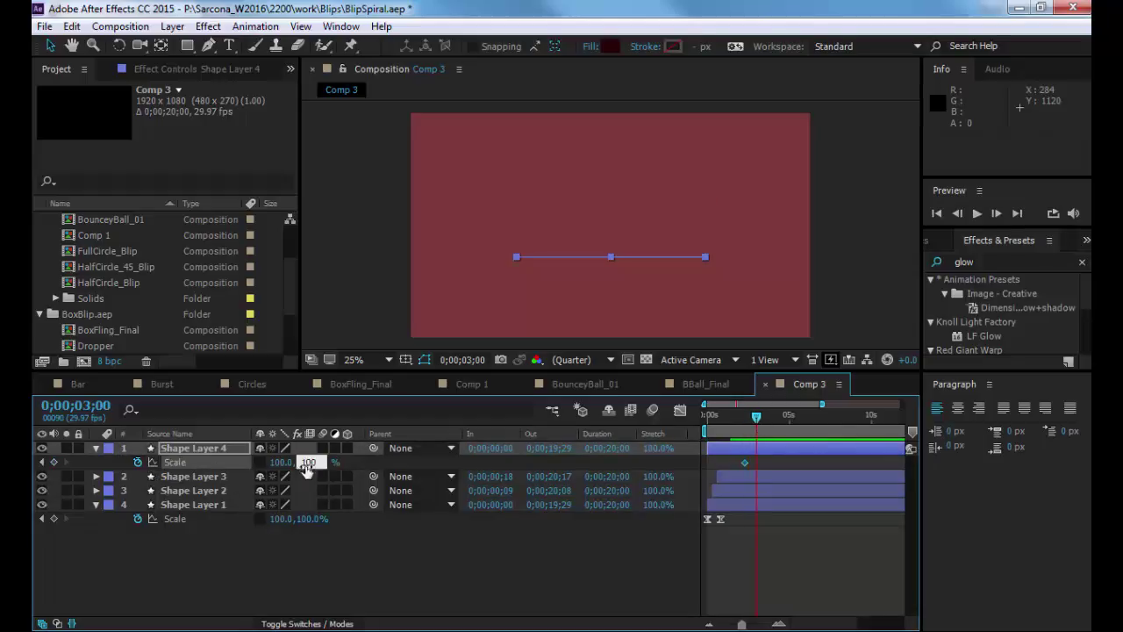
pyautogui.press('Return')
# Apply Easy Ease to both of Shape Layer 4's Scale keyframes.
pyautogui.moveTo(757, 427); pyautogui.dragTo(750, 427)
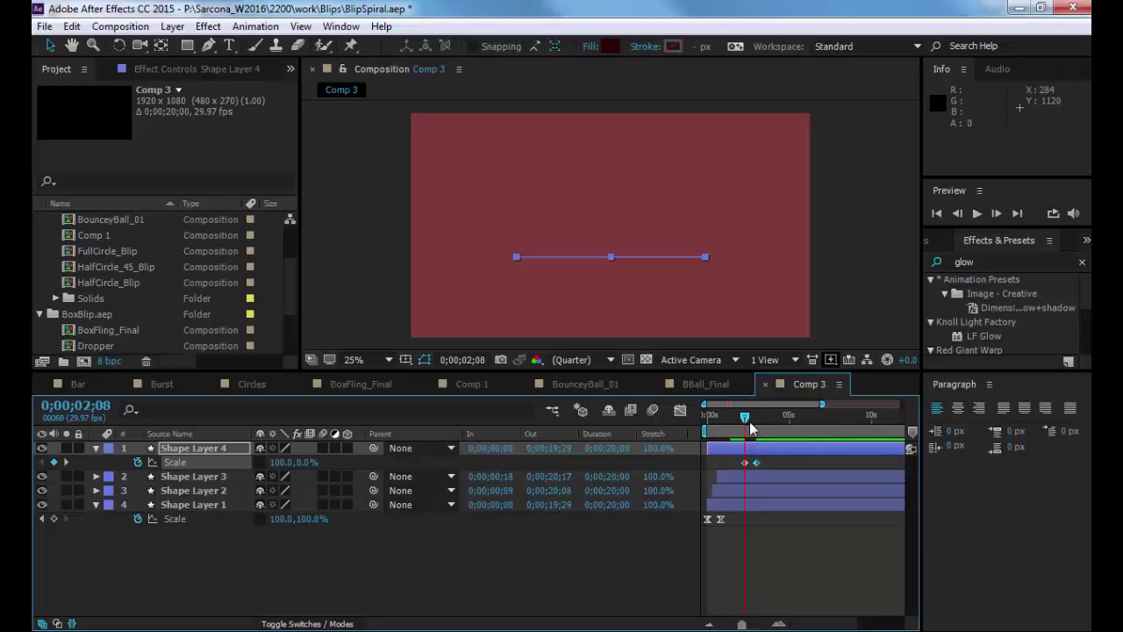
pyautogui.rightClick(743, 463)
pyautogui.moveTo(816, 449)
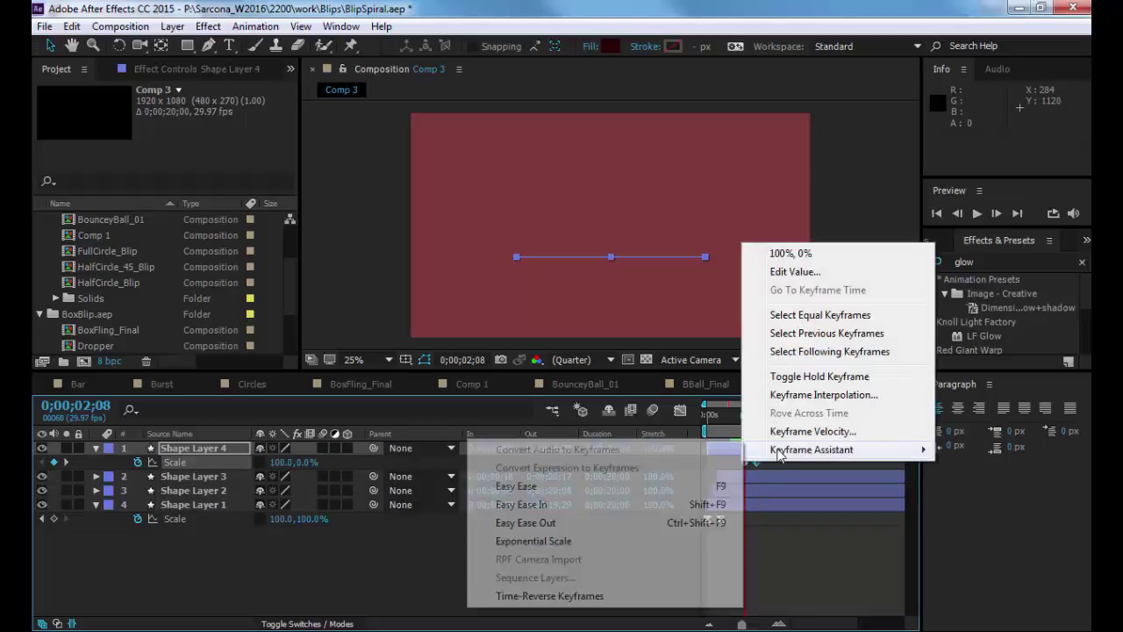
pyautogui.click(581, 486)
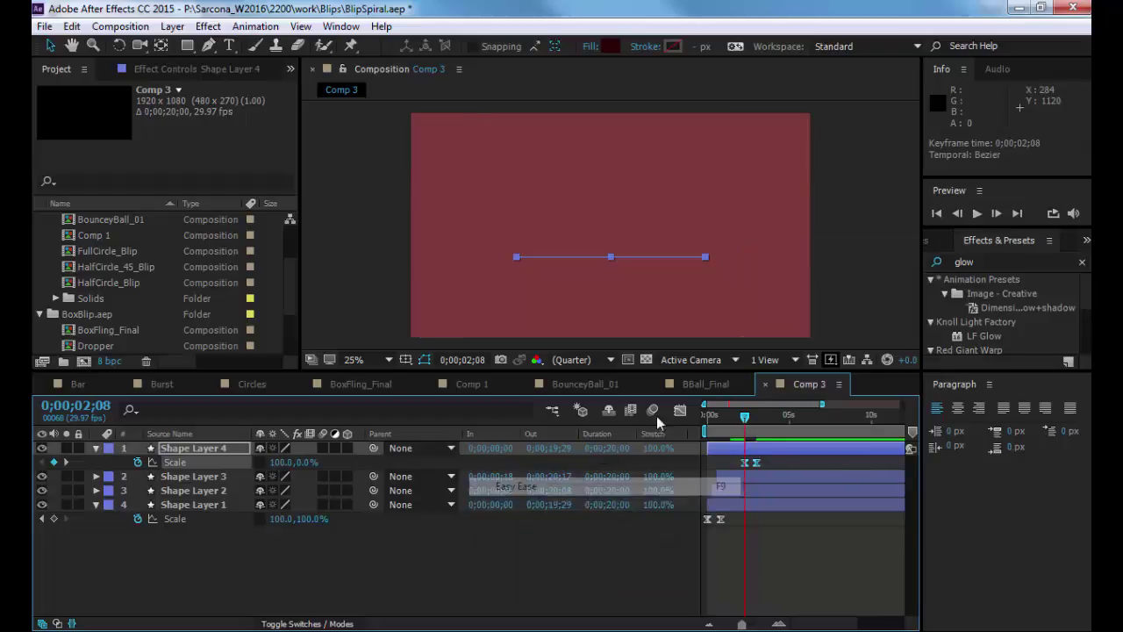
# Extend the second Scale keyframe's incoming ease toward the first in the speed graph, preview the rectangle's growth, and return to the full layer timeline.
pyautogui.click(680, 411)
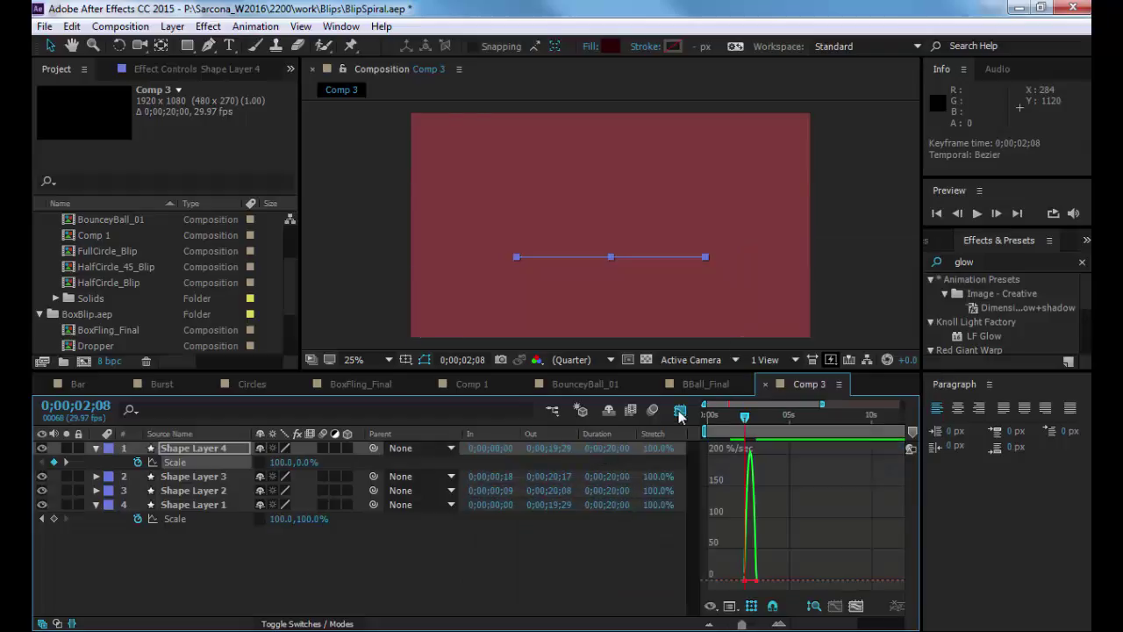
pyautogui.click(856, 605)
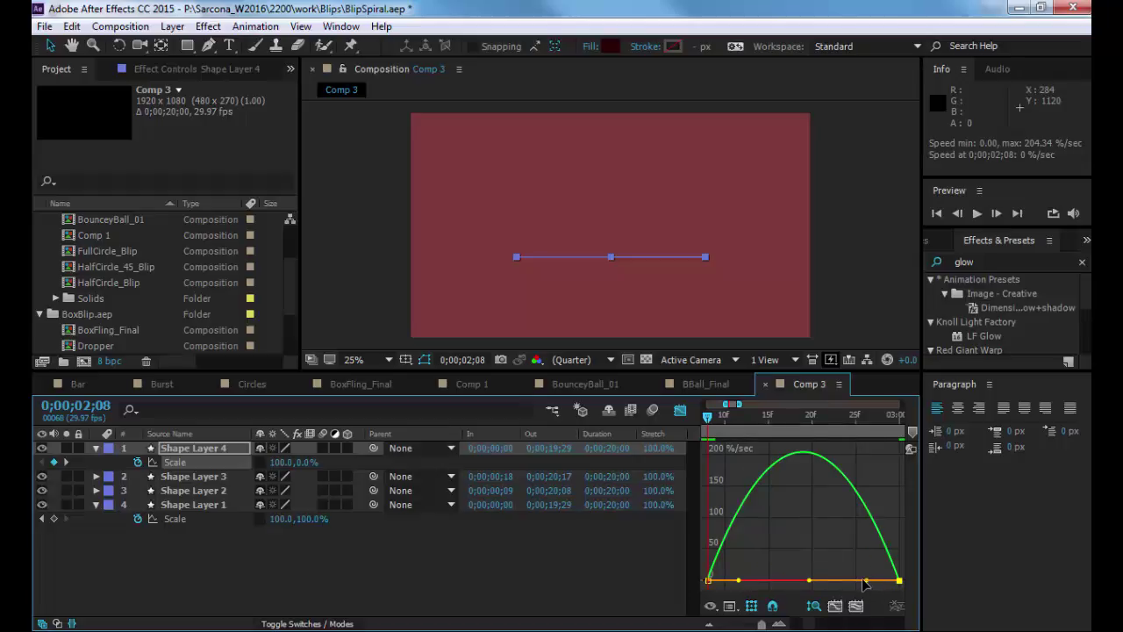
pyautogui.moveTo(865, 583); pyautogui.dragTo(732, 580)
pyautogui.press('space')
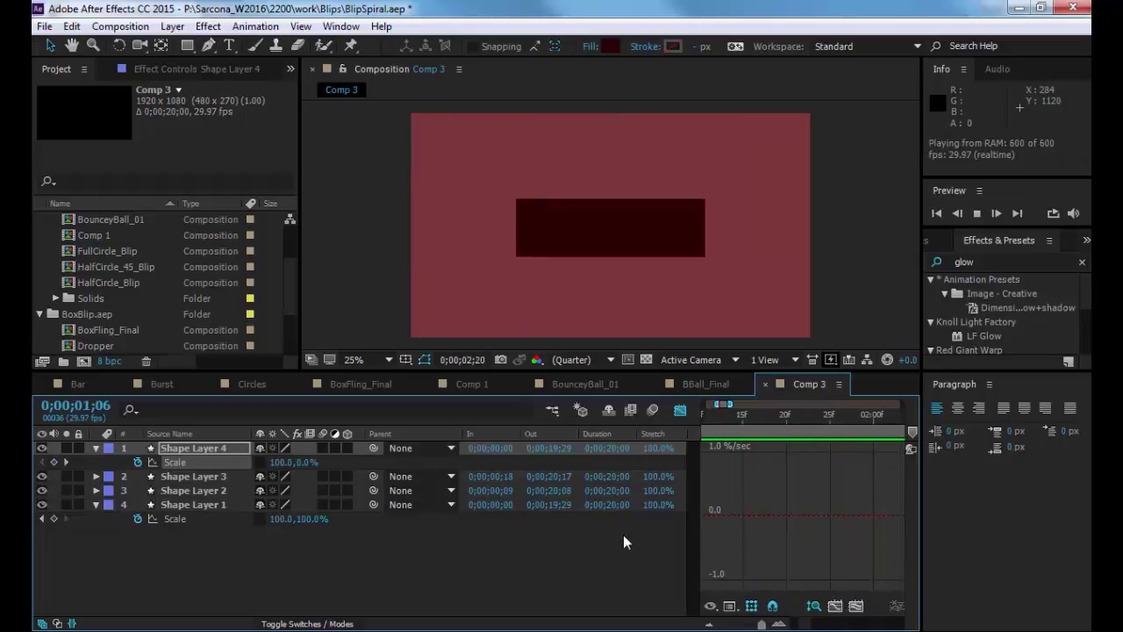
pyautogui.press('space')
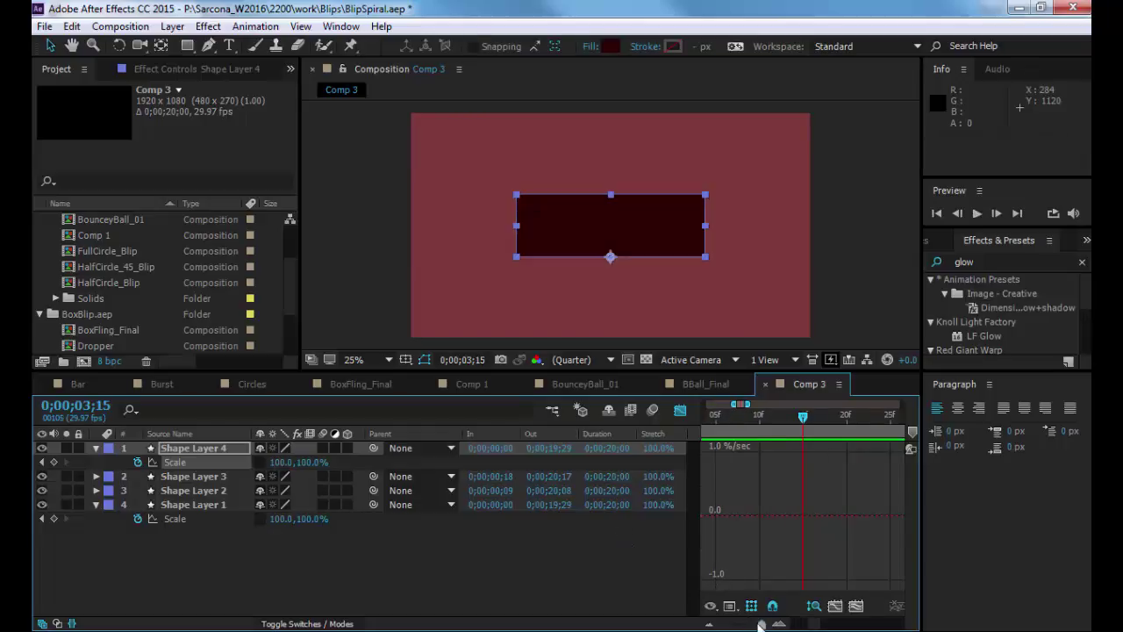
pyautogui.moveTo(761, 624); pyautogui.dragTo(726, 625)
pyautogui.click(680, 410)
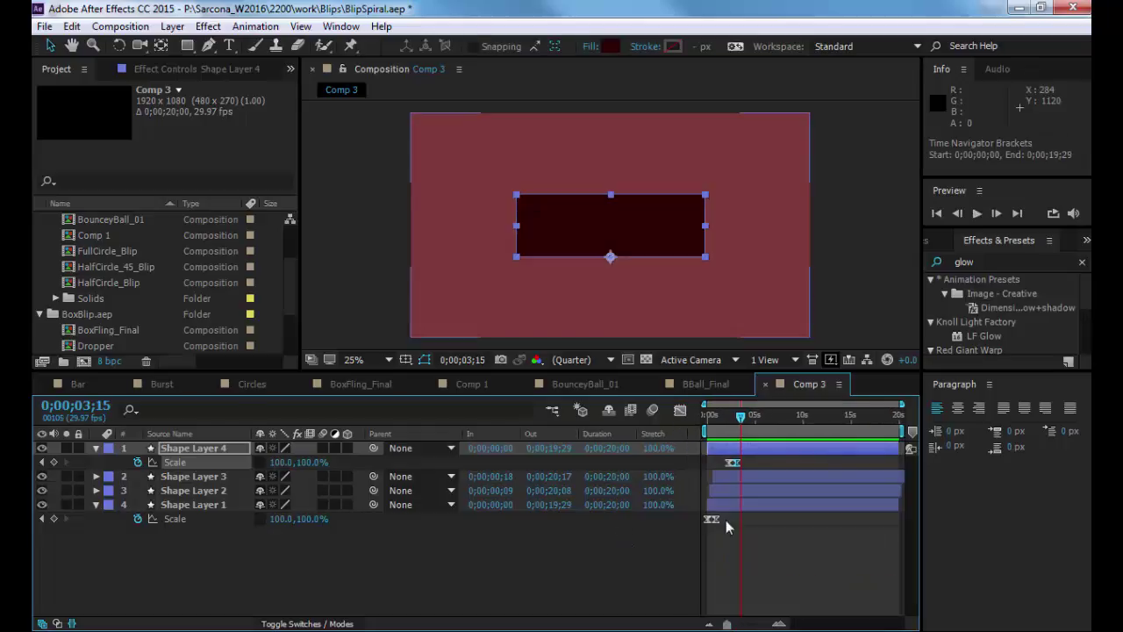
# Preview the animation and tighten the wipe stagger, starting Shape Layer 2 at 0;00;00;04 and Shape Layer 3 at 0;00;00;07.
pyautogui.press('space')
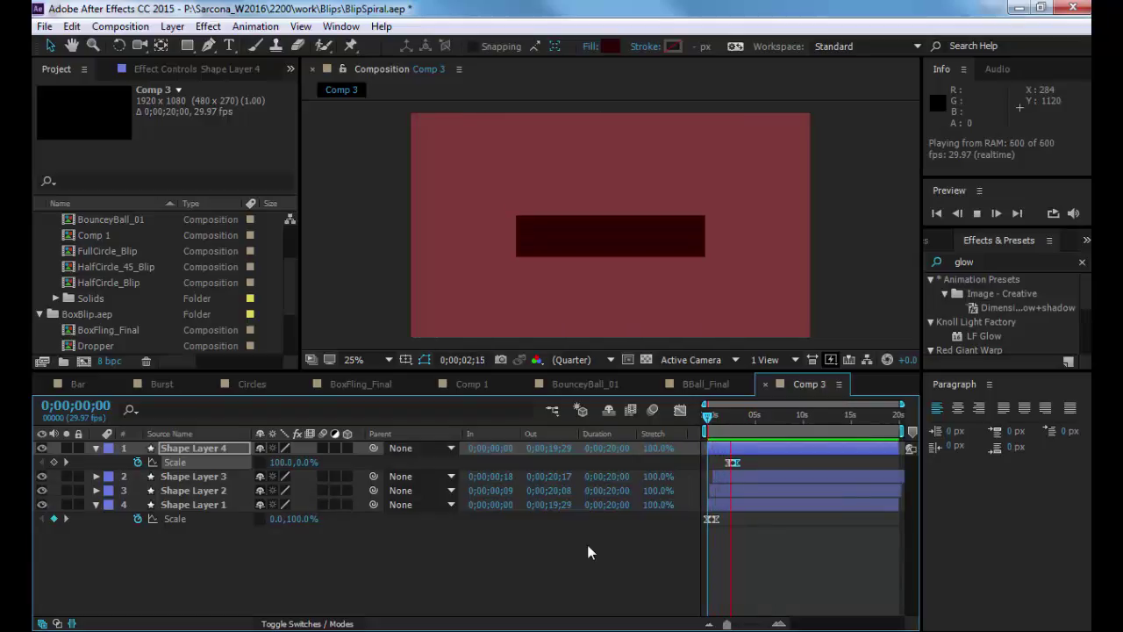
pyautogui.press('space')
pyautogui.moveTo(739, 624); pyautogui.dragTo(756, 624)
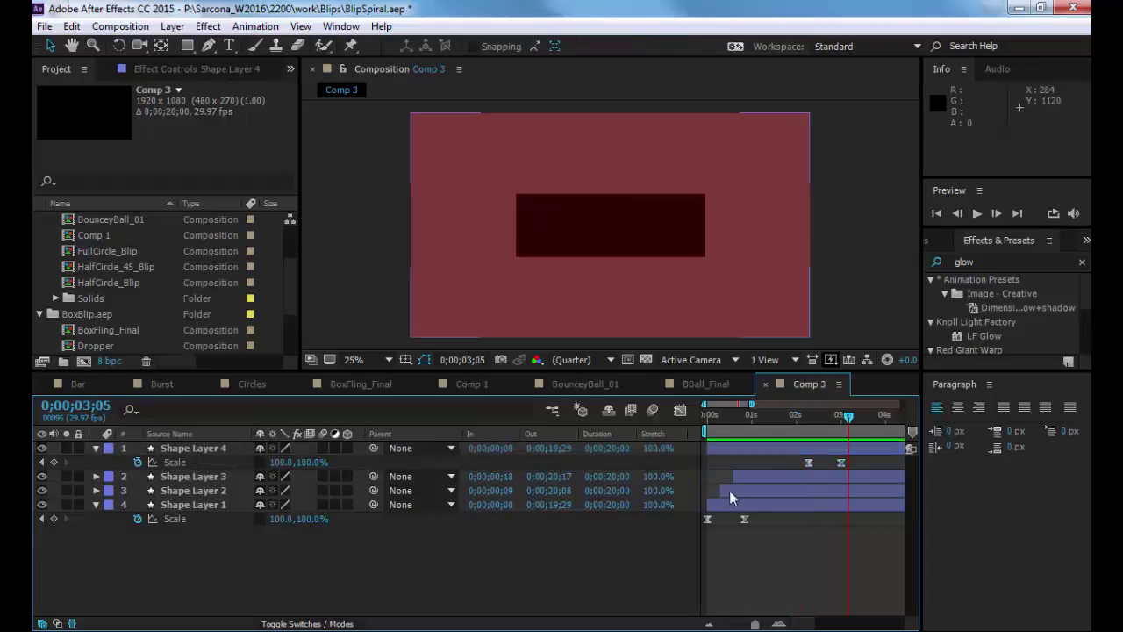
pyautogui.moveTo(729, 491)
pyautogui.mouseDown()
pyautogui.moveTo(742, 475)
pyautogui.moveTo(732, 475)
pyautogui.mouseUp()
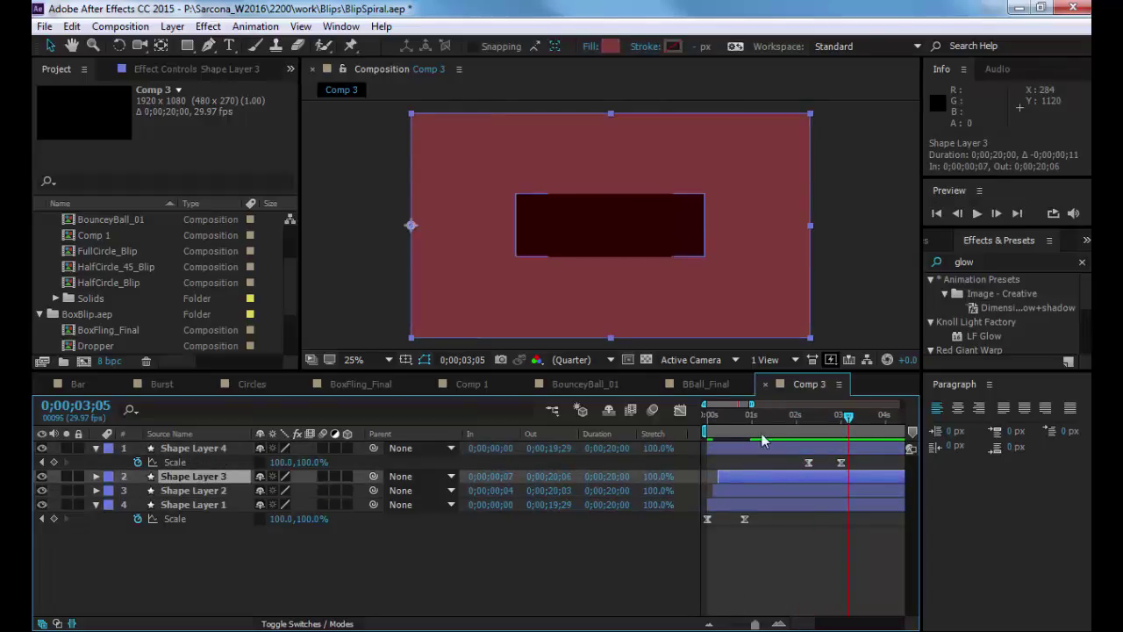
# Reveal Shape Layer 3's keyframes, shift both Shape Layer 4 Scale keyframes earlier so the first sits at 0;00;01;03, and preview from the start.
pyautogui.press('u')
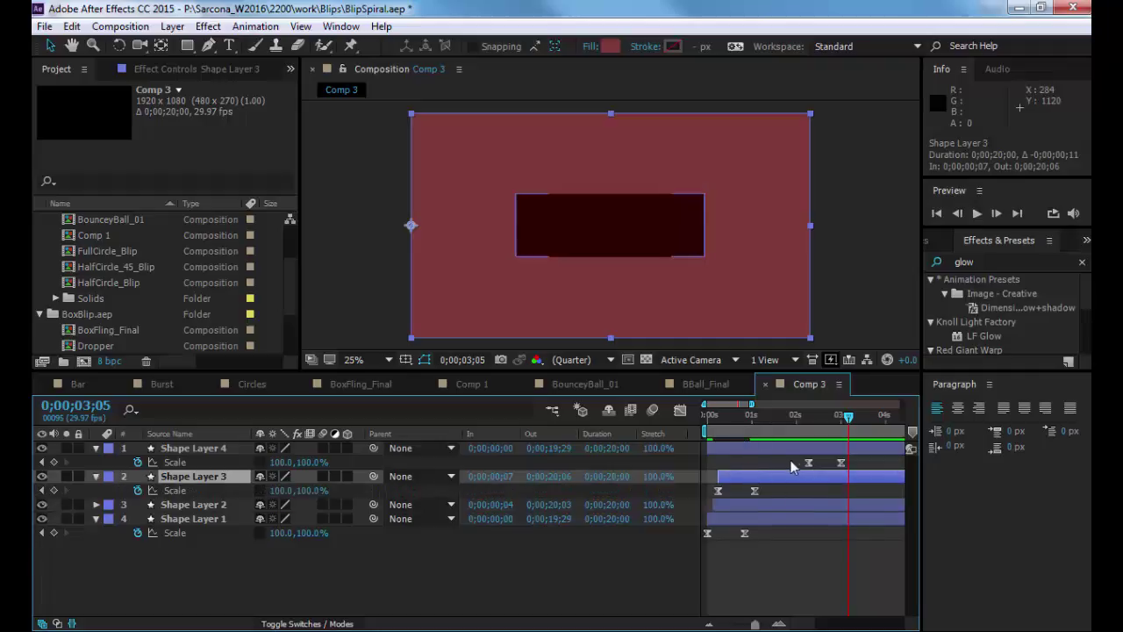
pyautogui.moveTo(767, 458)
pyautogui.mouseDown()
pyautogui.moveTo(854, 465)
pyautogui.moveTo(757, 462)
pyautogui.mouseUp()
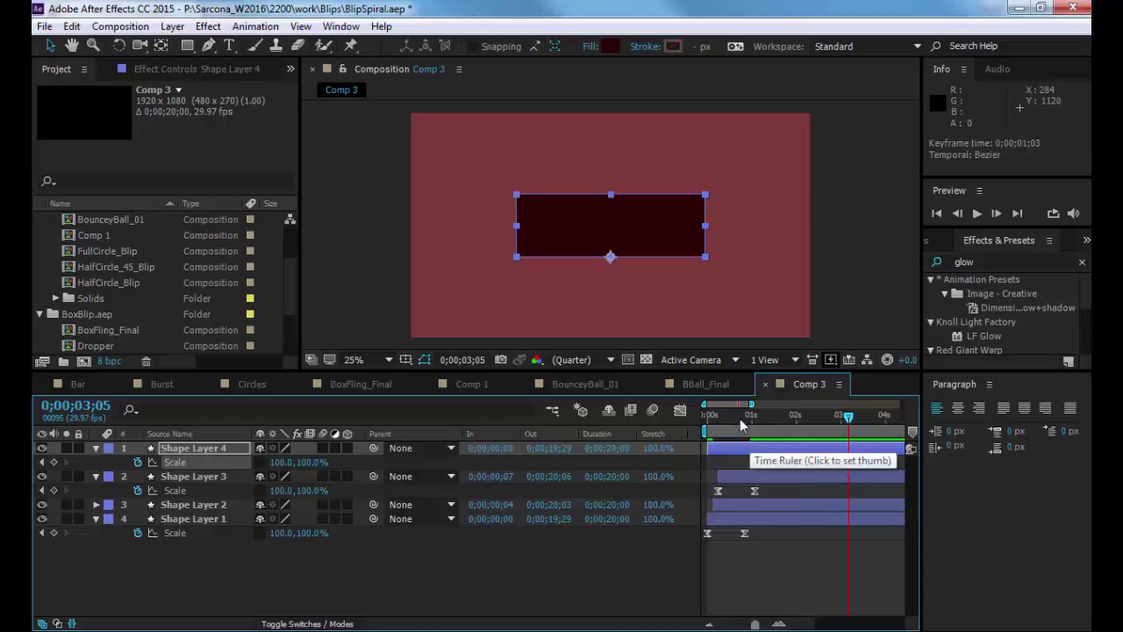
pyautogui.press('Home')
pyautogui.click(591, 548)
pyautogui.press('space')
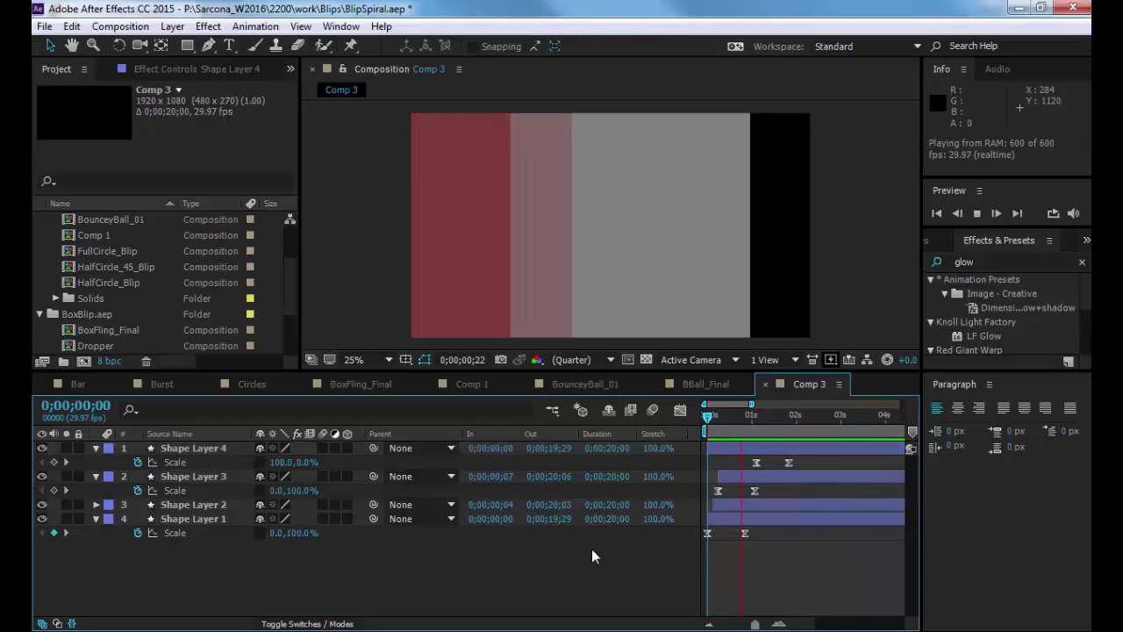
pyautogui.press('space')
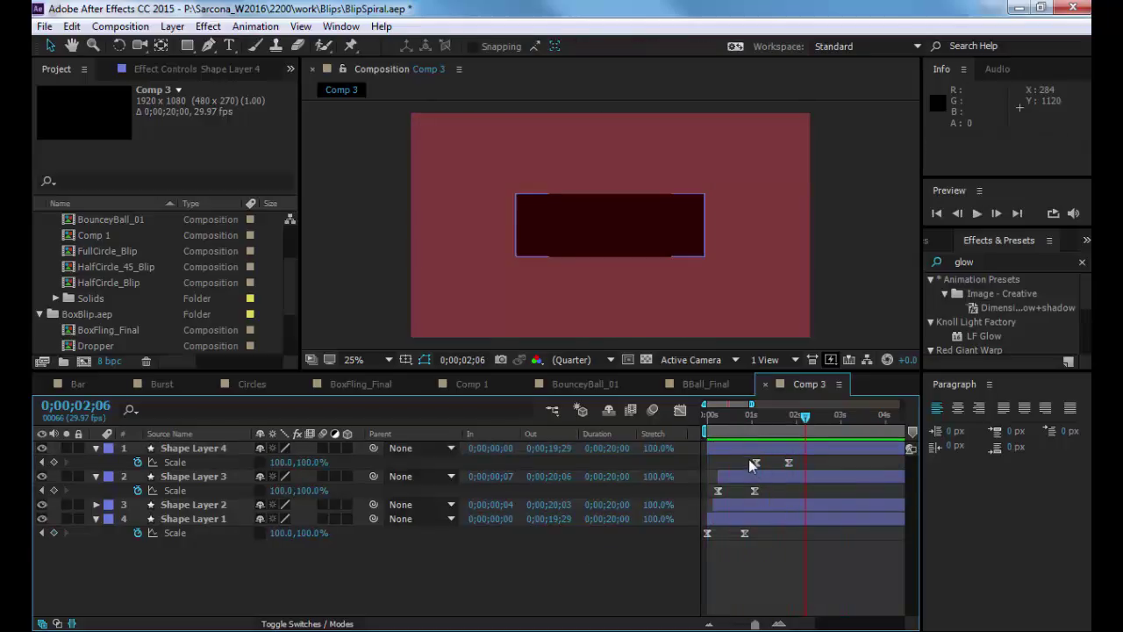
# Nudge both Shape Layer 4 Scale keyframes slightly later, with the second at 0;00;01;28, and preview the timing.
pyautogui.moveTo(748, 459); pyautogui.dragTo(793, 462)
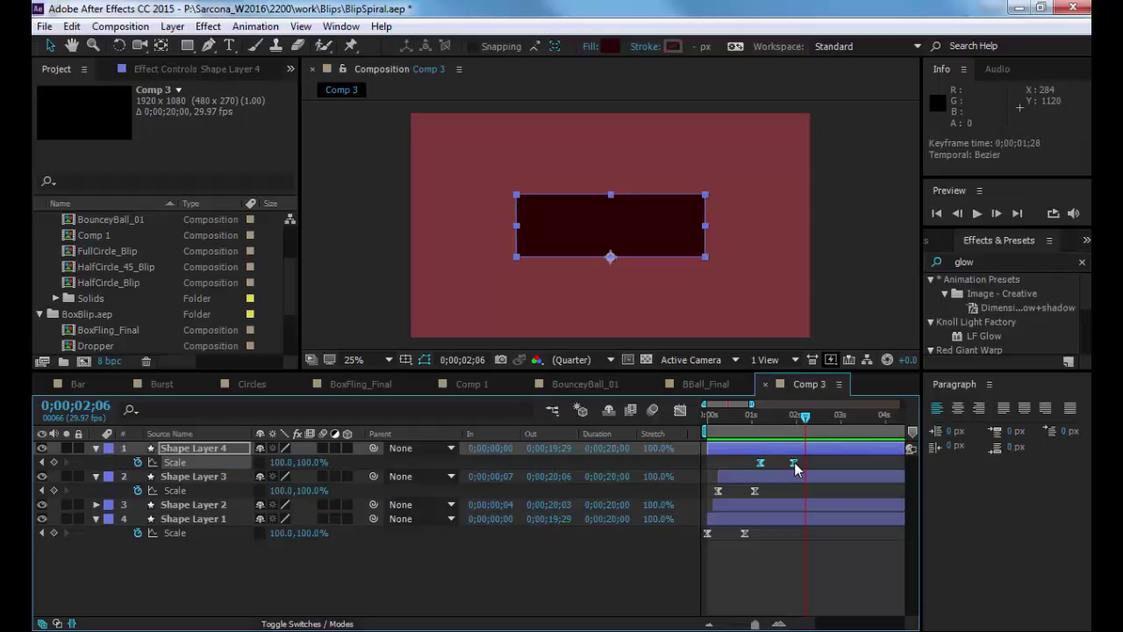
pyautogui.press('Home')
pyautogui.press('space')
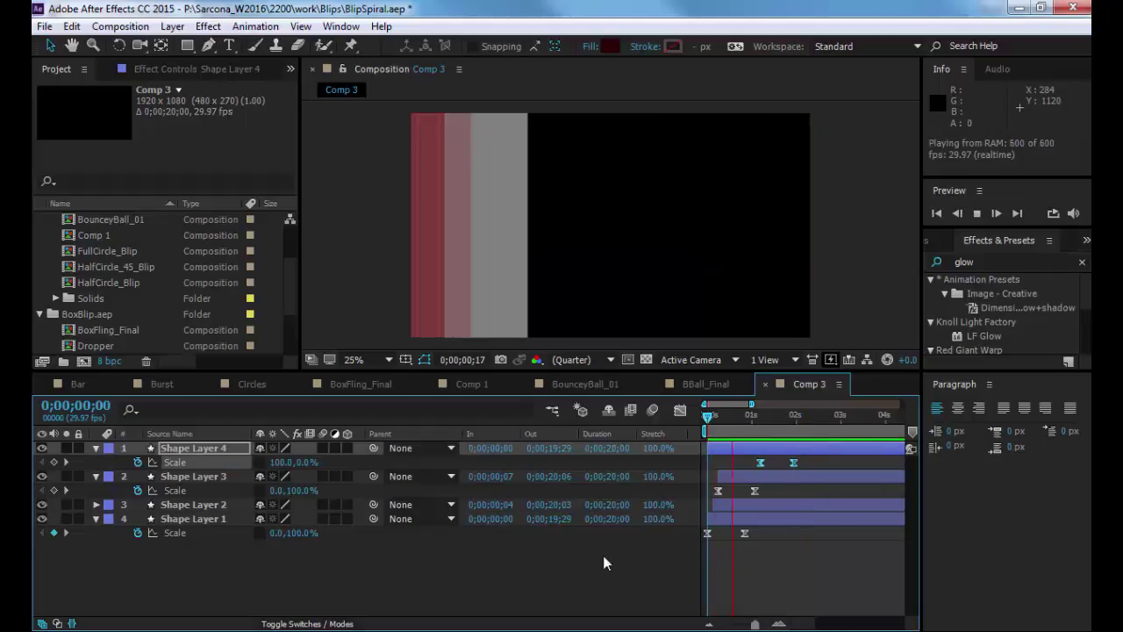
pyautogui.press('space')
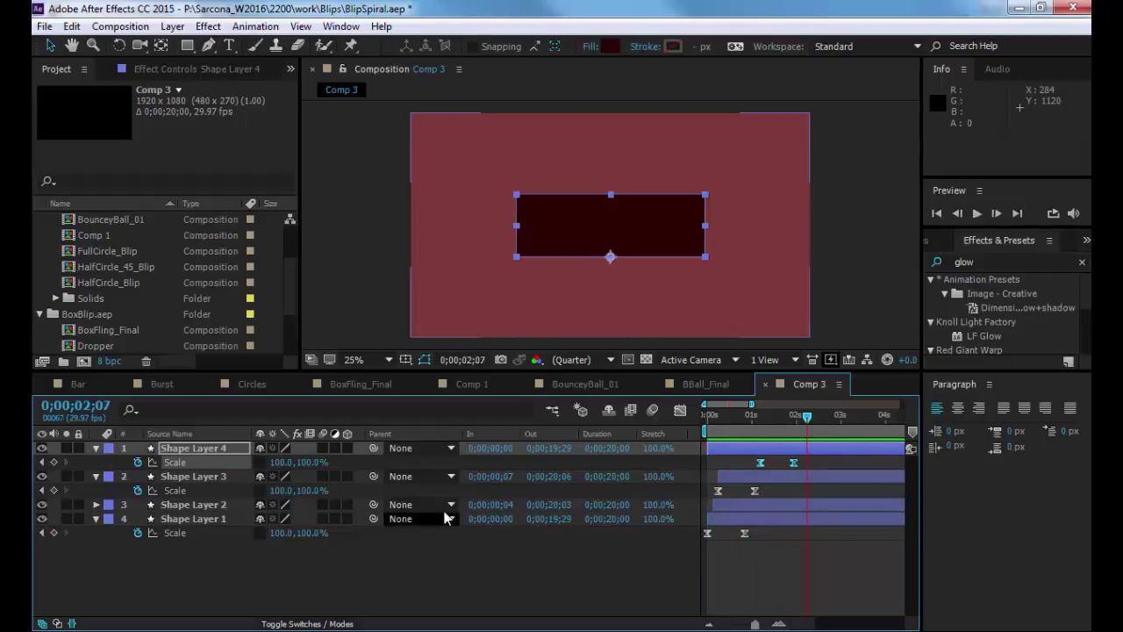
# Create a paragraph text box inside the dark rectangle containing the word BLIPS.
pyautogui.hotkey('ctrl', 't')
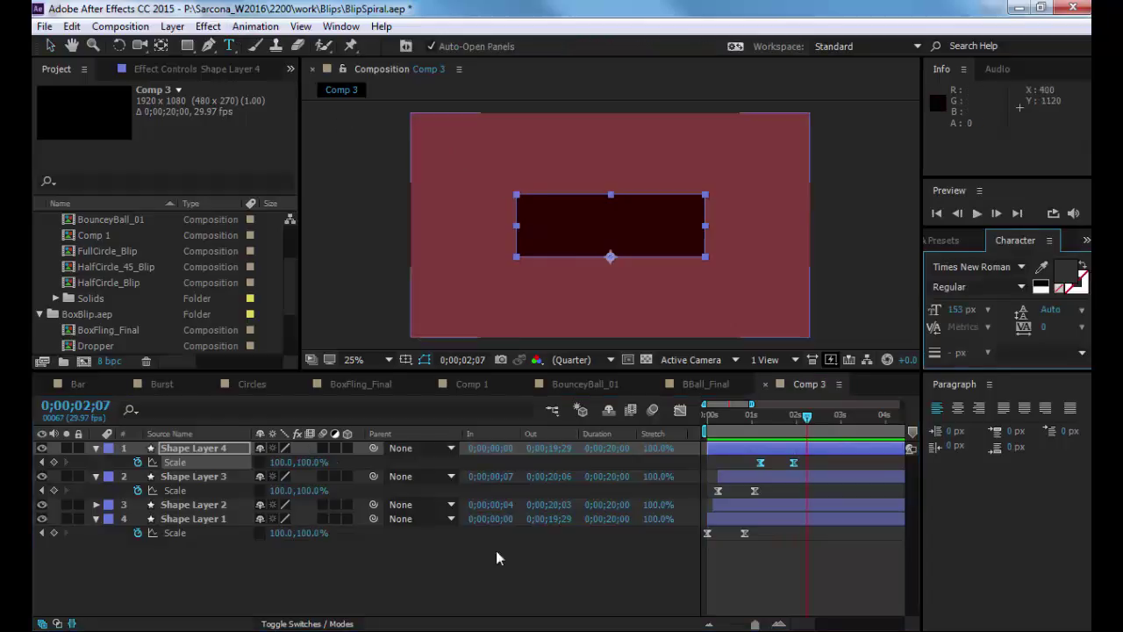
pyautogui.click(496, 551)
pyautogui.moveTo(528, 207); pyautogui.dragTo(698, 249)
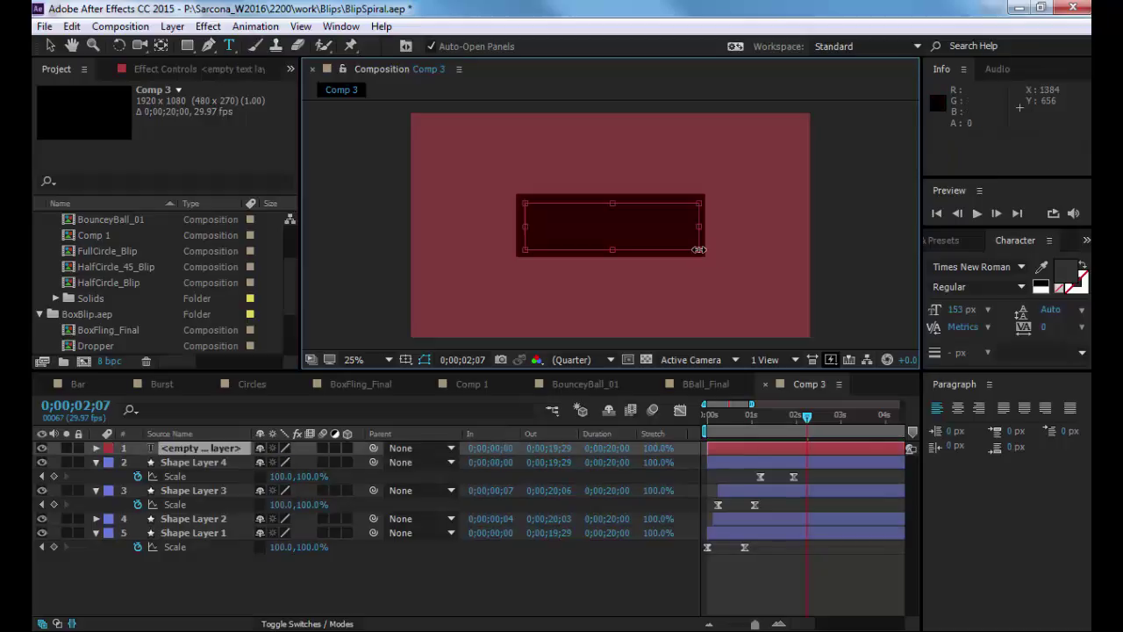
pyautogui.write('BLIPS')
# Change the fill colour of the whole BLIPS text to white (FFFFFF).
pyautogui.hotkey('ctrl', 'a')
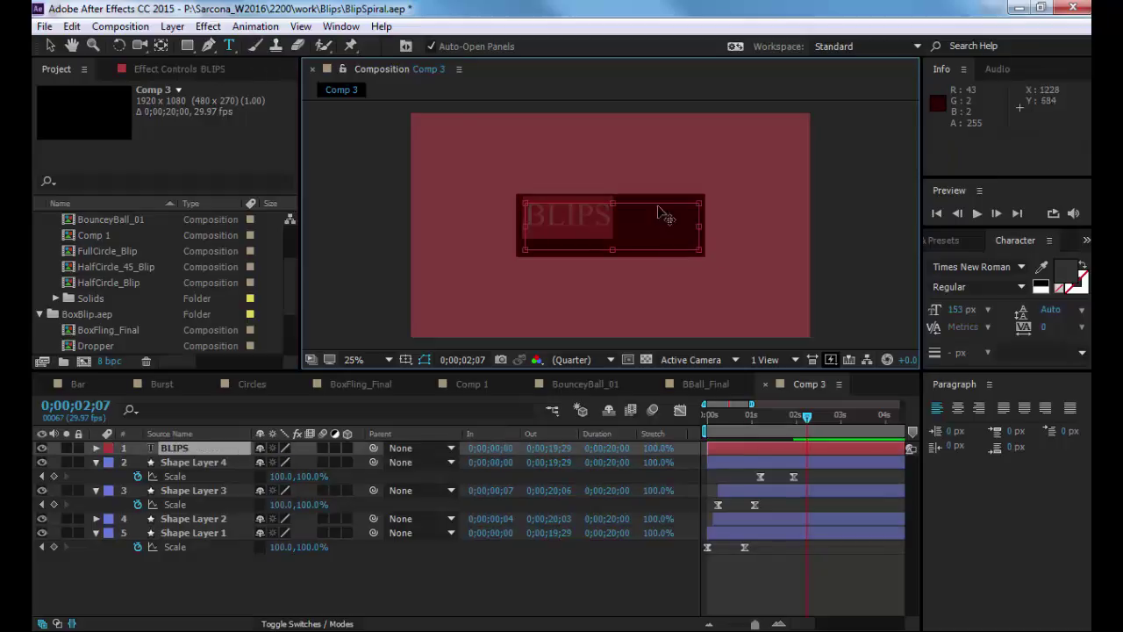
pyautogui.click(1058, 274)
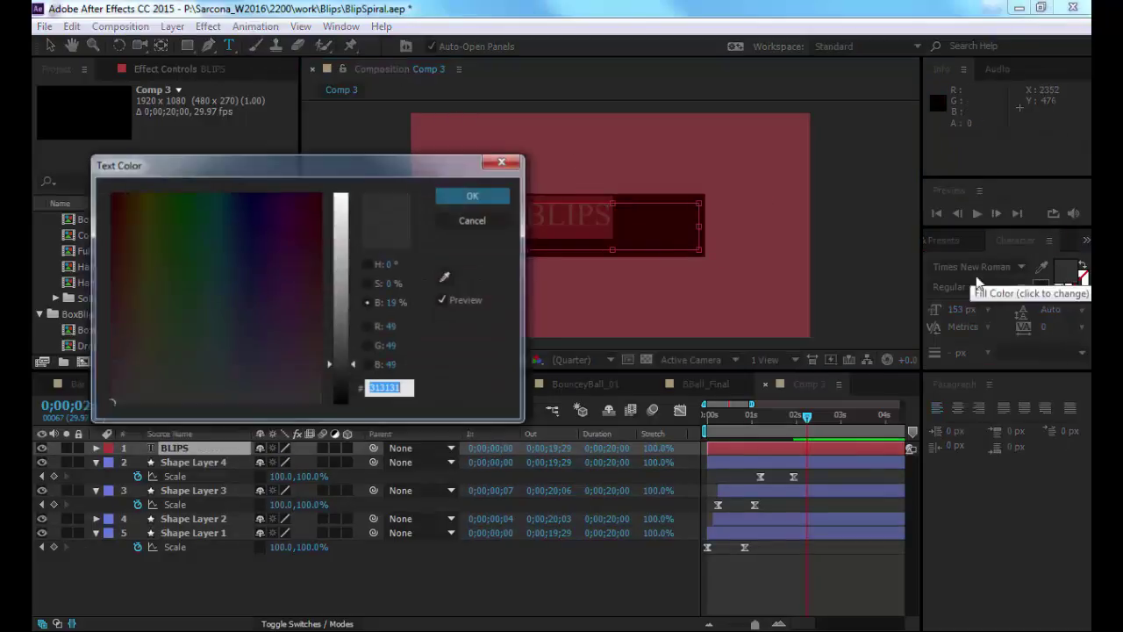
pyautogui.moveTo(349, 257); pyautogui.dragTo(339, 155)
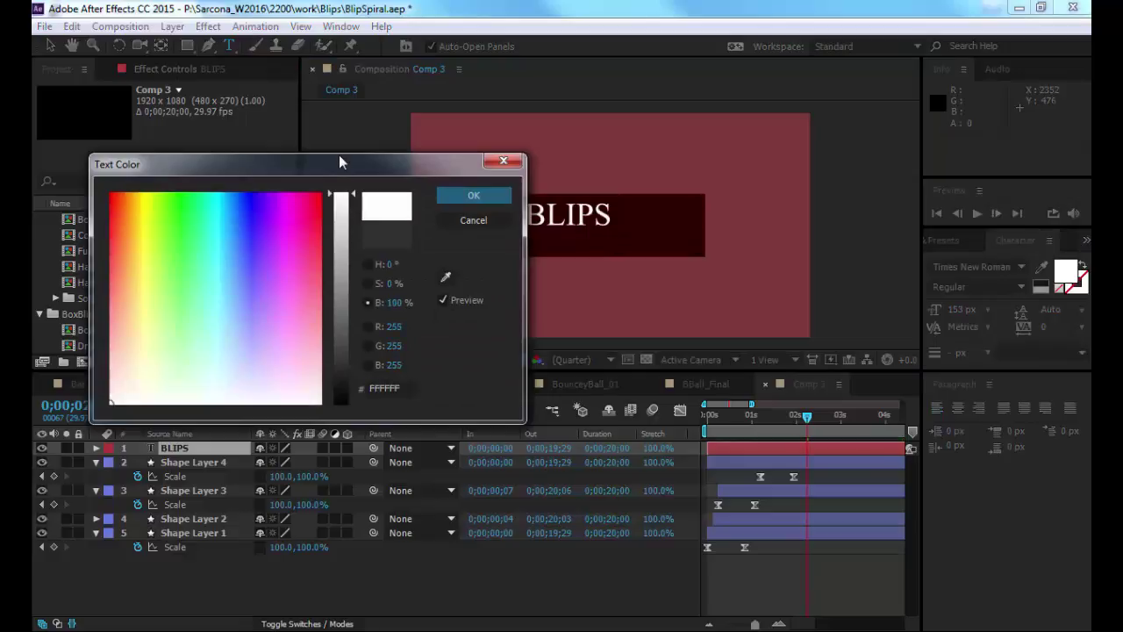
pyautogui.click(452, 194)
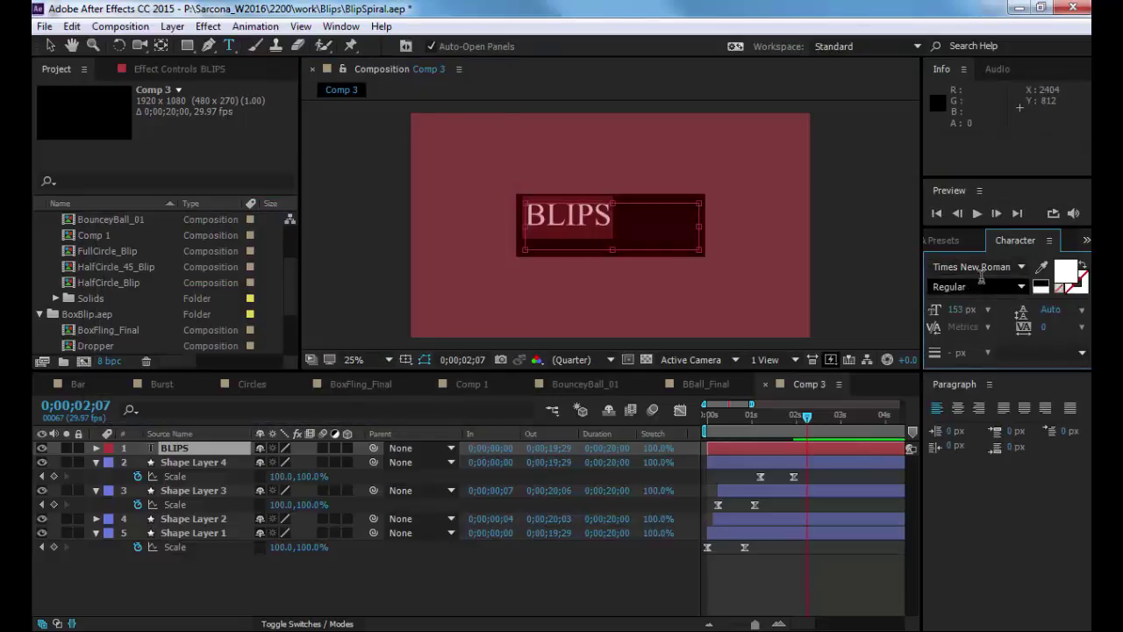
# Centre-align the BLIPS text and set its font size to 215 px.
pyautogui.click(947, 240)
pyautogui.click(1049, 240)
pyautogui.click(1085, 240)
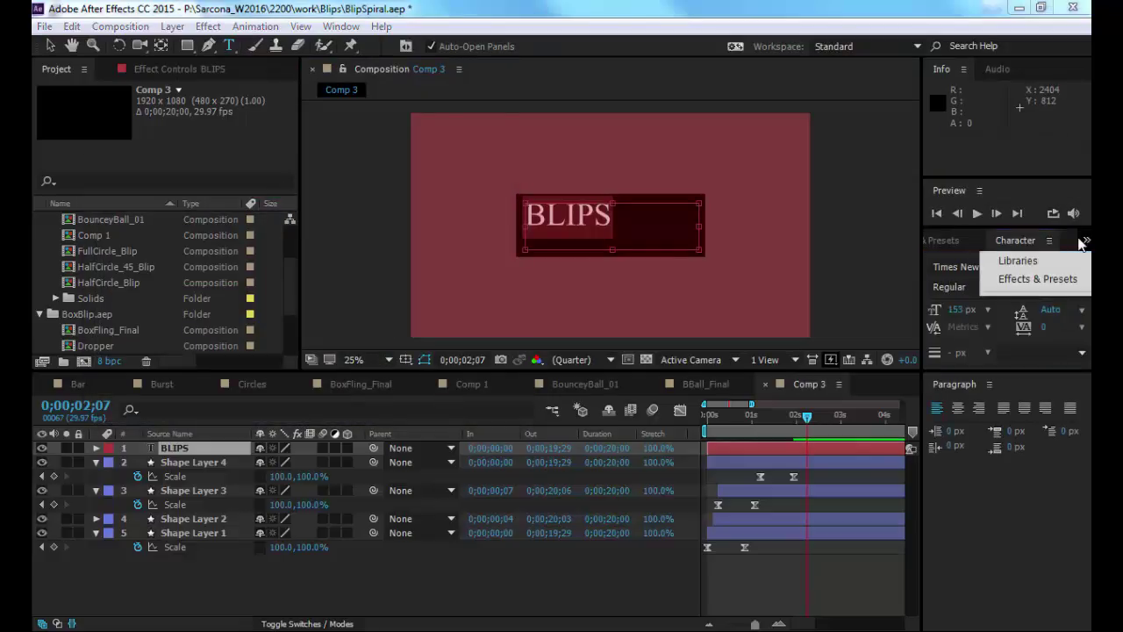
pyautogui.click(957, 408)
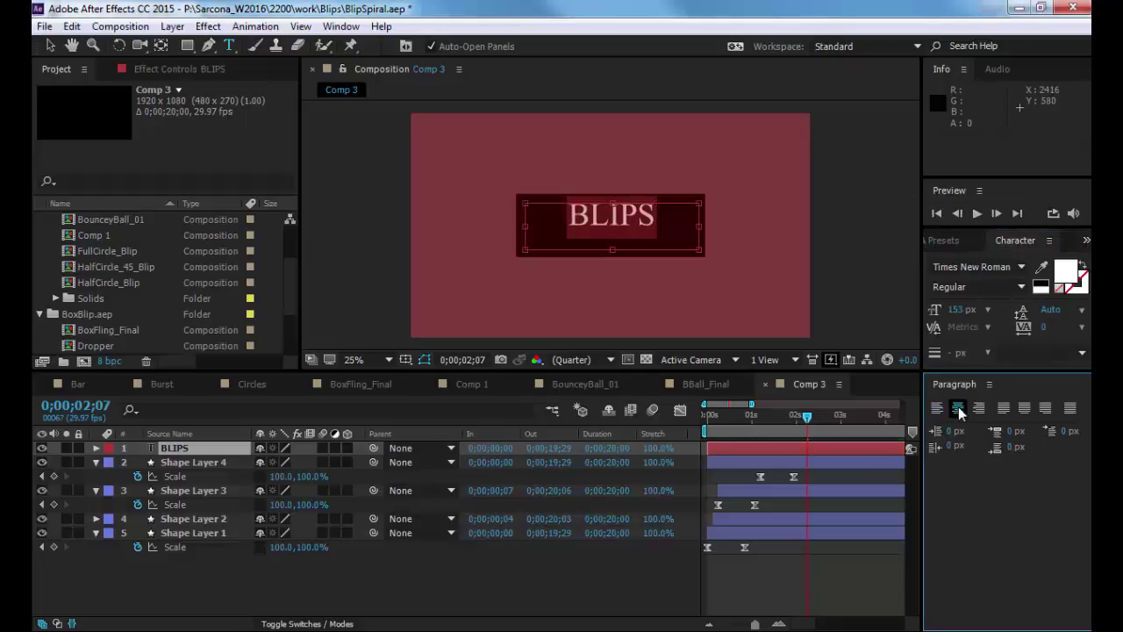
pyautogui.moveTo(963, 309); pyautogui.dragTo(1035, 313)
pyautogui.press('Escape')
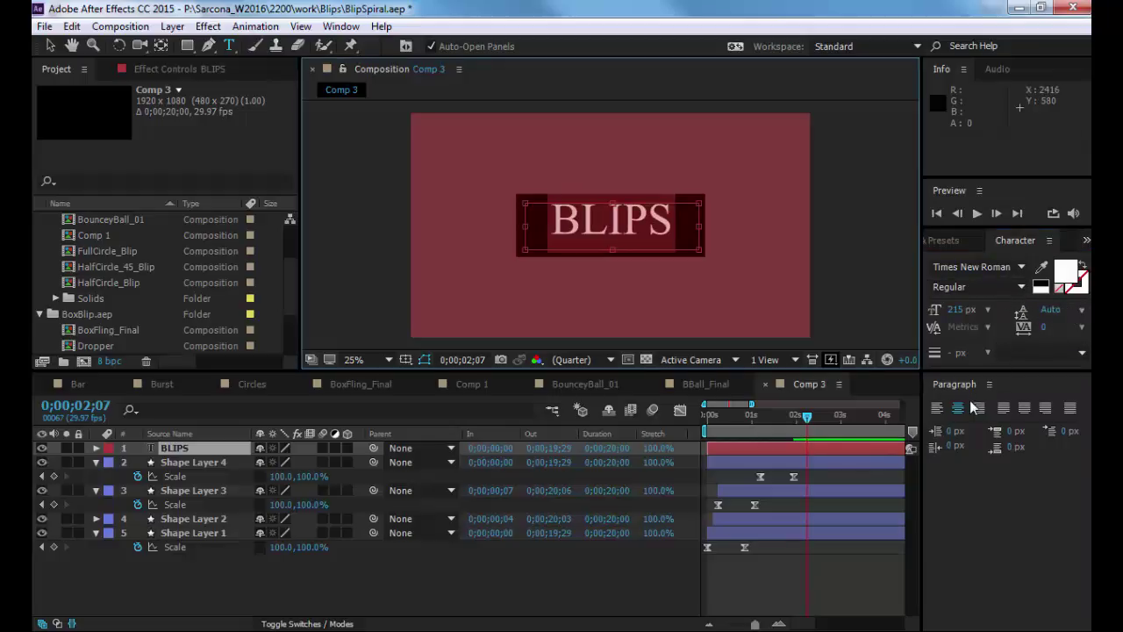
# Scale the BLIPS text layer to about 125% and centre it on the dark rectangle at position 966, 592.
pyautogui.click(50, 46)
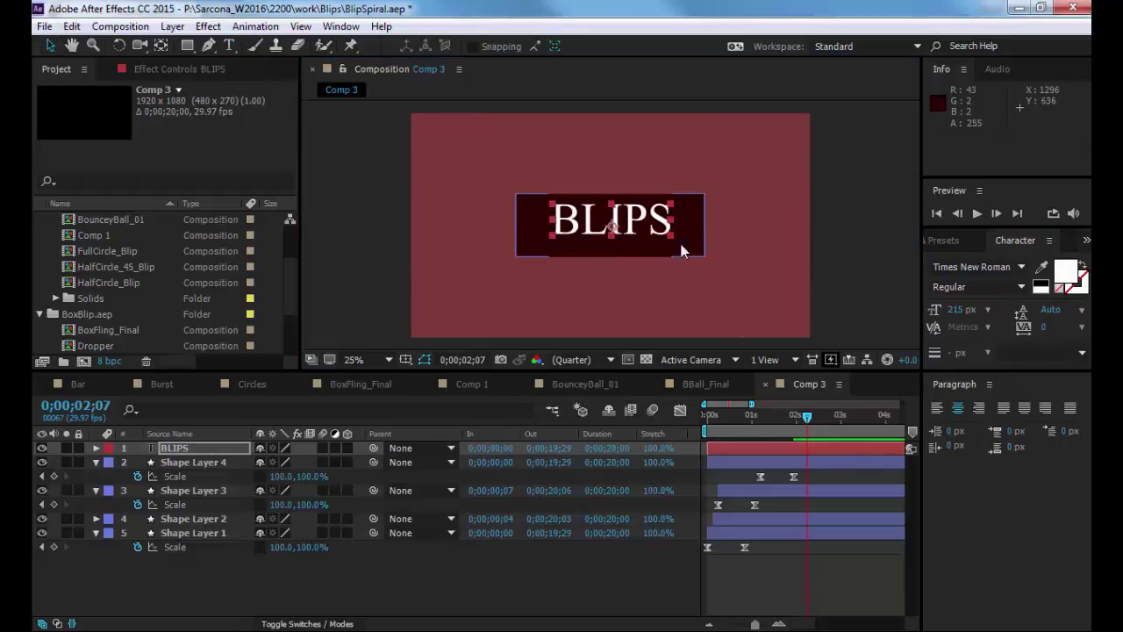
pyautogui.moveTo(612, 220); pyautogui.dragTo(564, 246)
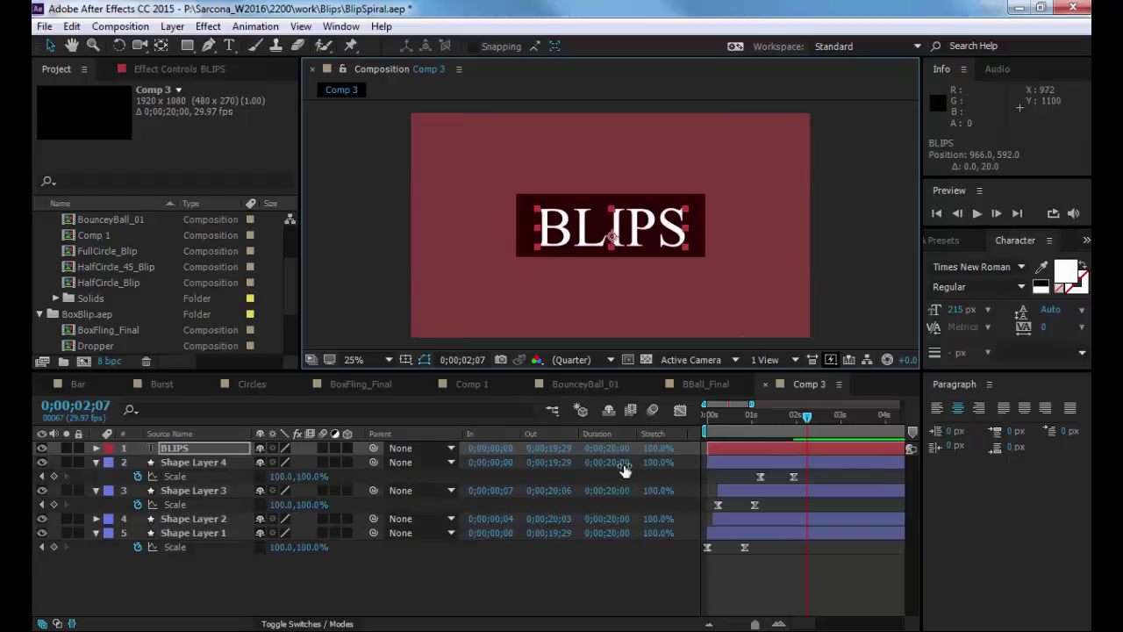
pyautogui.click(631, 576)
pyautogui.click(612, 256)
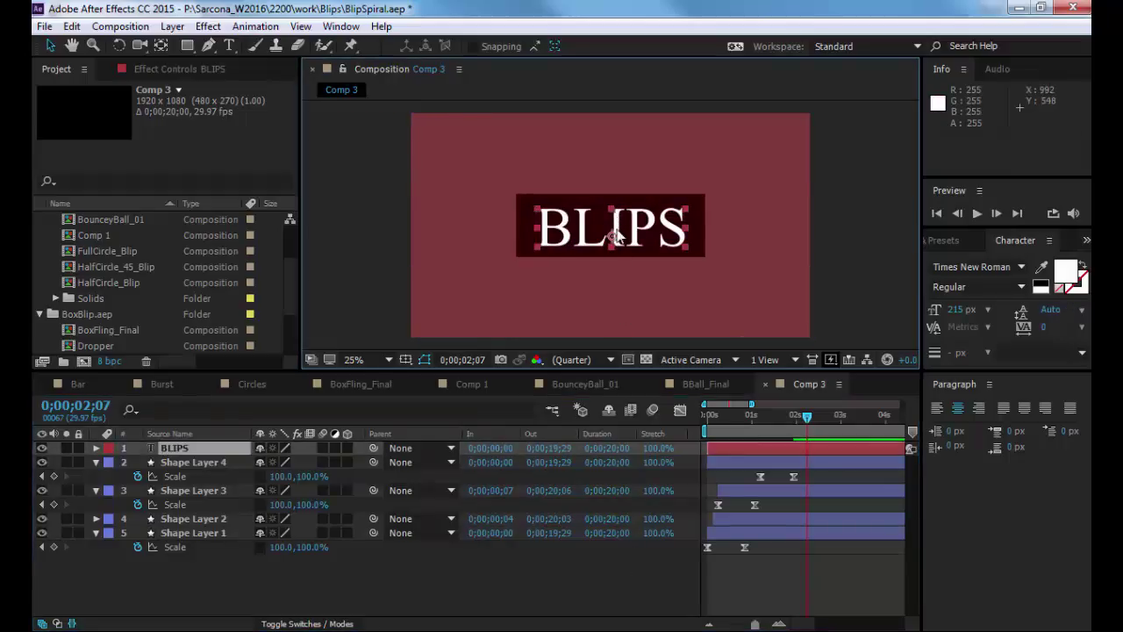
pyautogui.press('t')
pyautogui.moveTo(611, 237); pyautogui.dragTo(611, 245)
pyautogui.hotkey('ctrl', 'z')
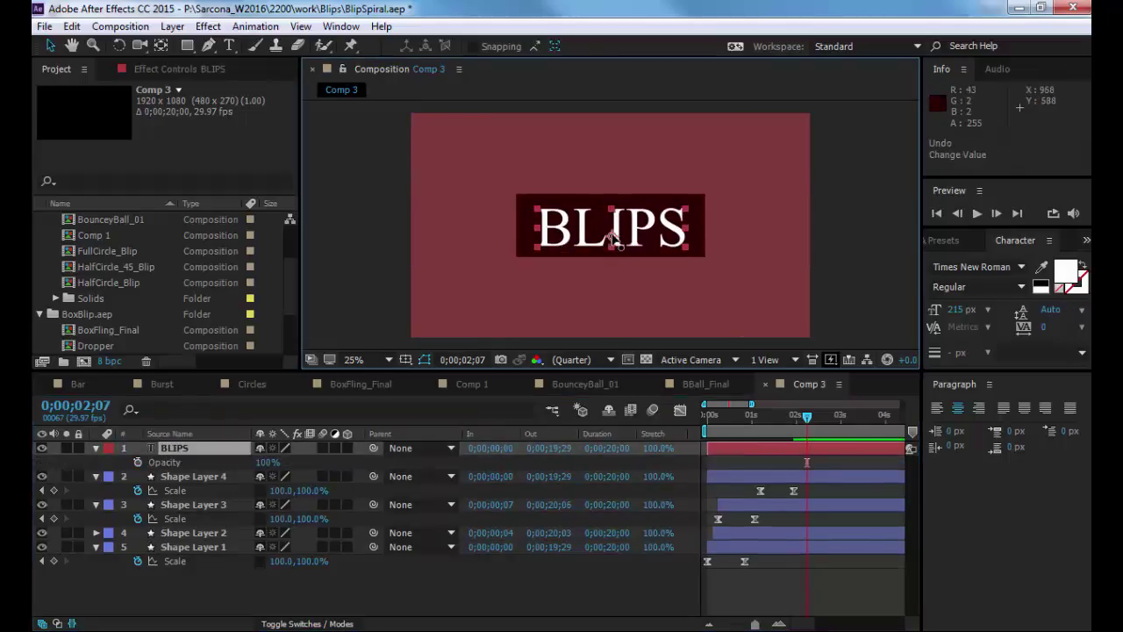
# Move the BLIPS layer's anchor point down to the bottom edge of the letters with the Pan Behind tool.
pyautogui.press('y')
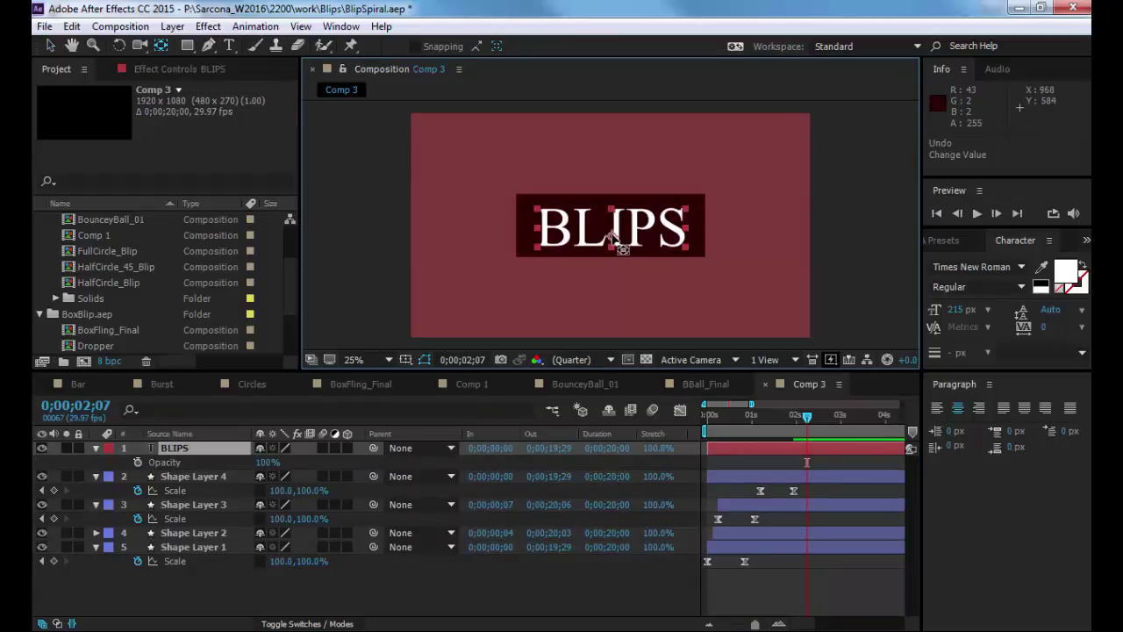
pyautogui.moveTo(612, 237); pyautogui.dragTo(612, 249)
# Unlink the BLIPS layer's Scale proportions and keyframe the current Scale at 0;00;02;07 and 0;00;02;22.
pyautogui.press('s')
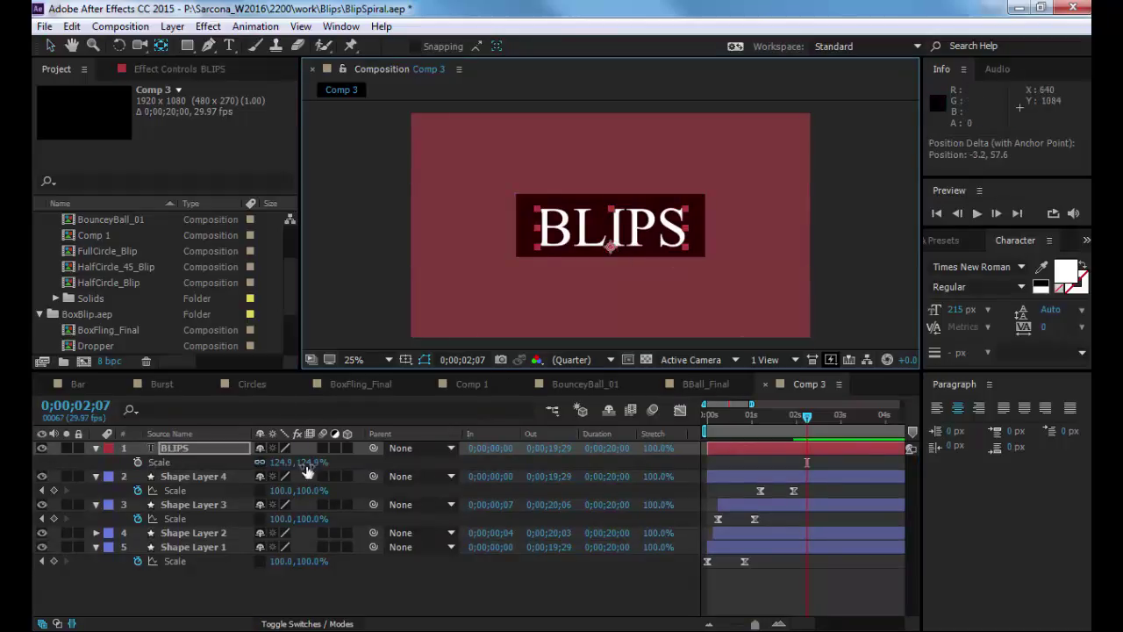
pyautogui.click(253, 465)
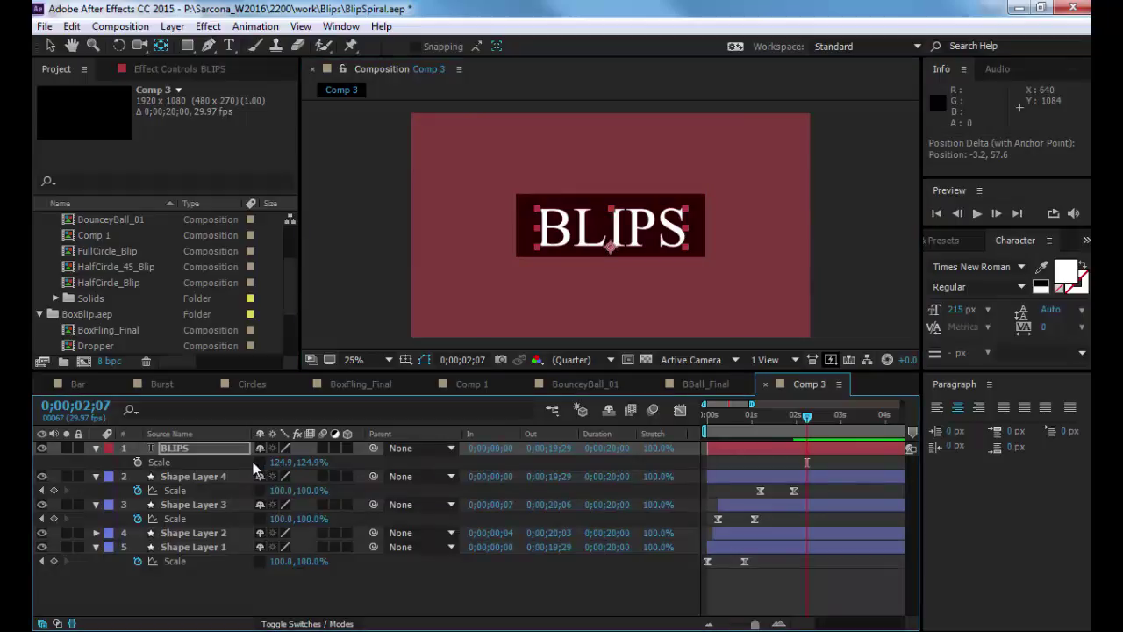
pyautogui.click(137, 462)
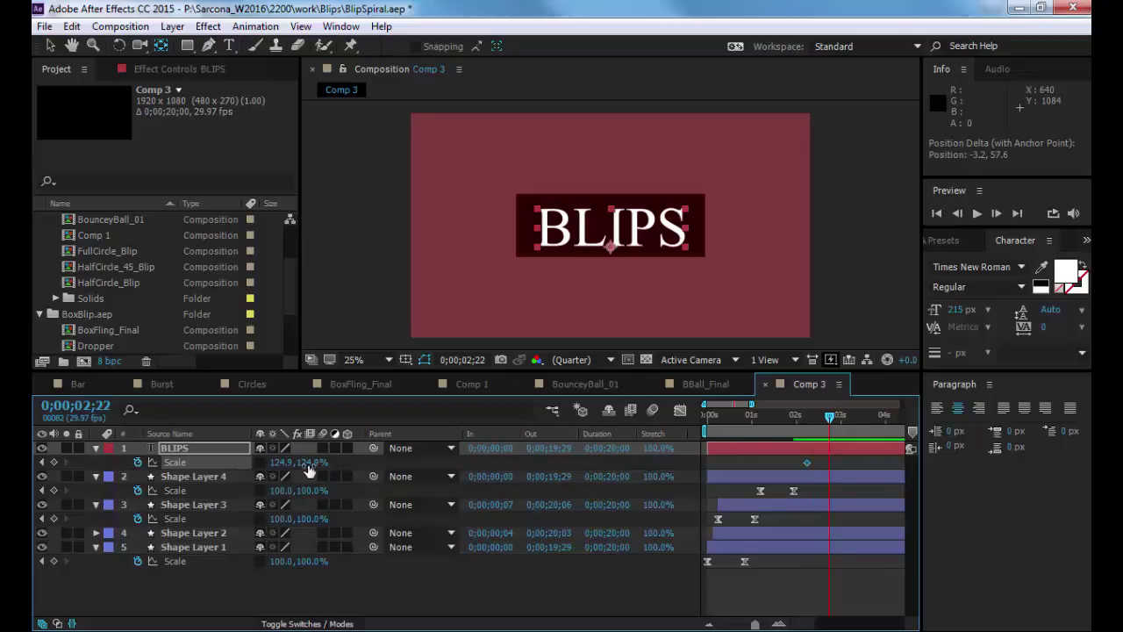
pyautogui.click(53, 462)
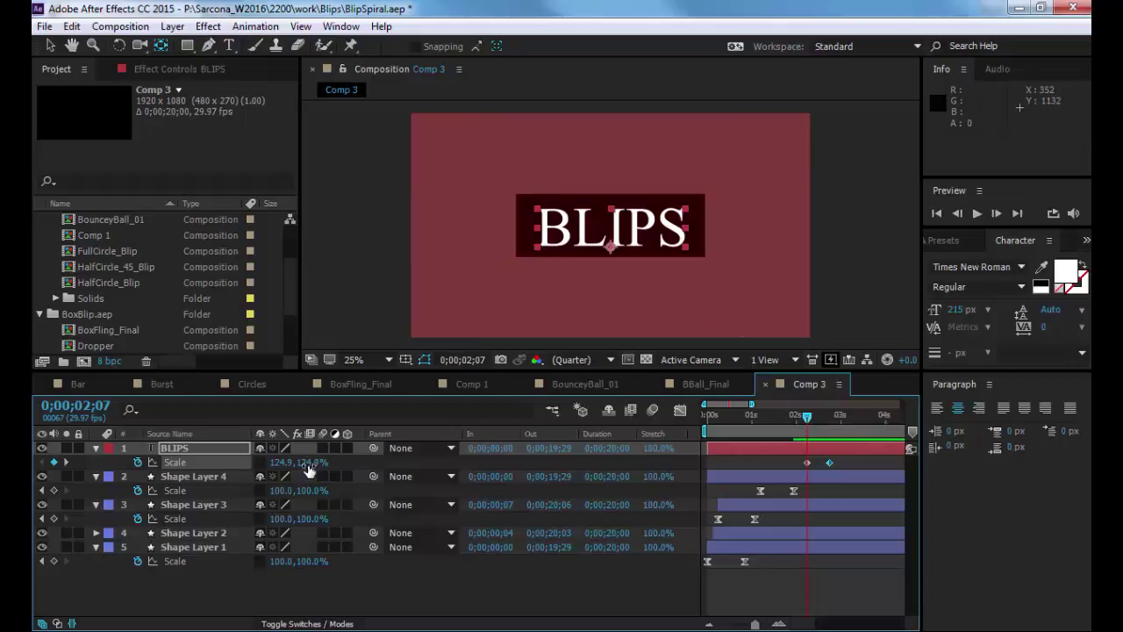
# Set the vertical scale of BLIPS to 0% at the 0;00;02;07 keyframe.
pyautogui.moveTo(307, 461); pyautogui.dragTo(268, 470)
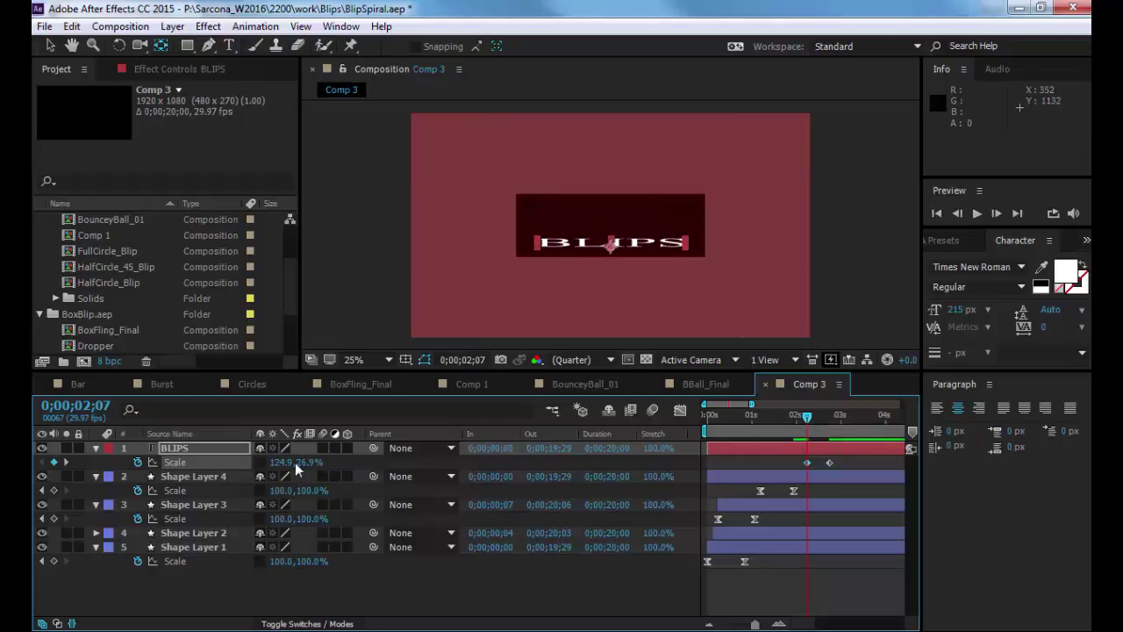
pyautogui.click(311, 462)
pyautogui.press('Return')
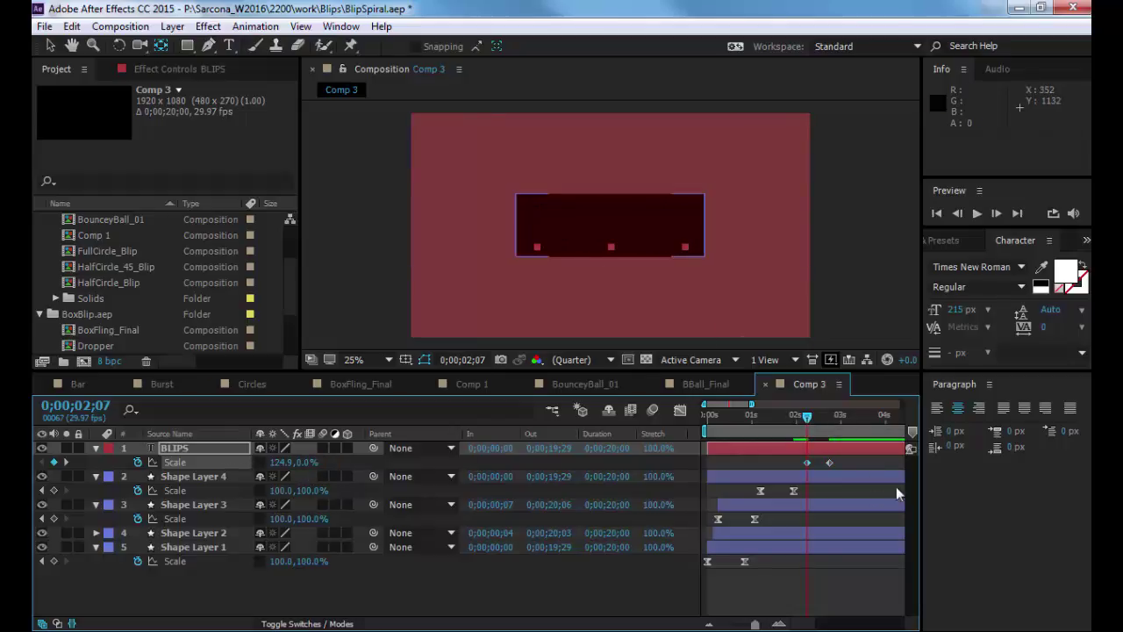
# Apply Easy Ease to both of the BLIPS layer's Scale keyframes.
pyautogui.rightClick(828, 463)
pyautogui.moveTo(847, 457)
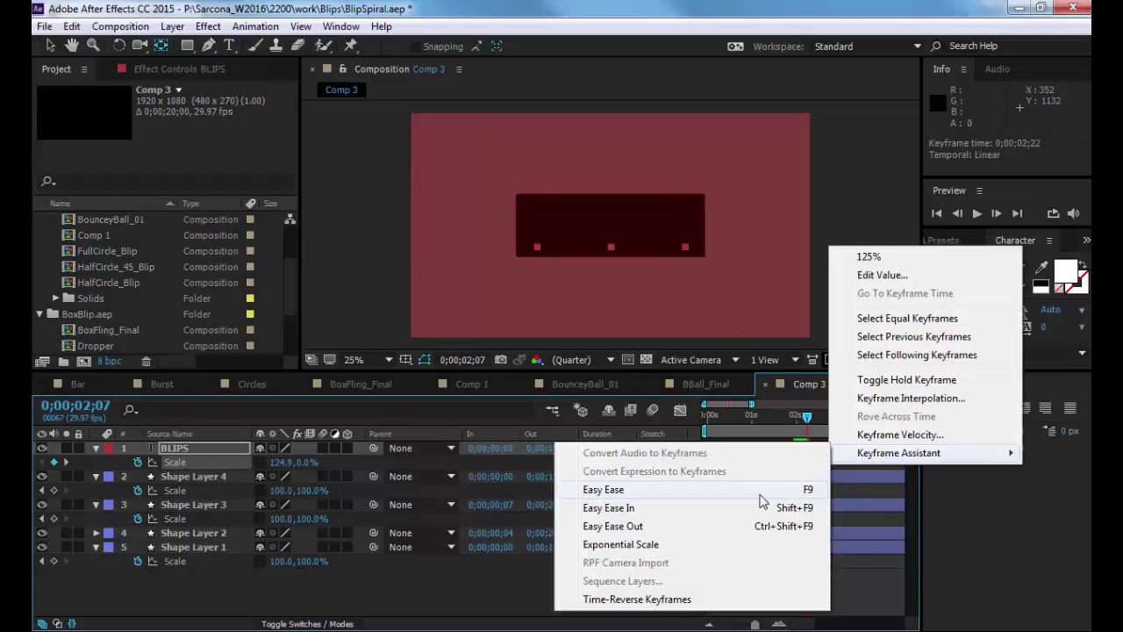
pyautogui.click(790, 489)
# Shape the BLIPS Scale speed graph so the speed peaks just before the second keyframe, and preview the animation.
pyautogui.click(682, 410)
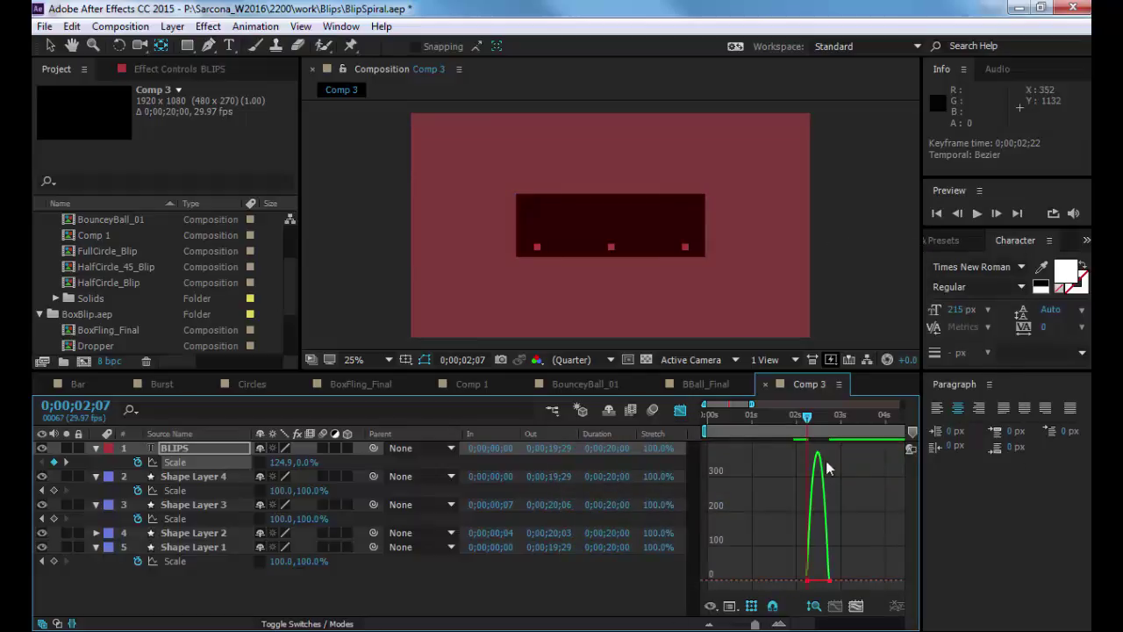
pyautogui.click(828, 580)
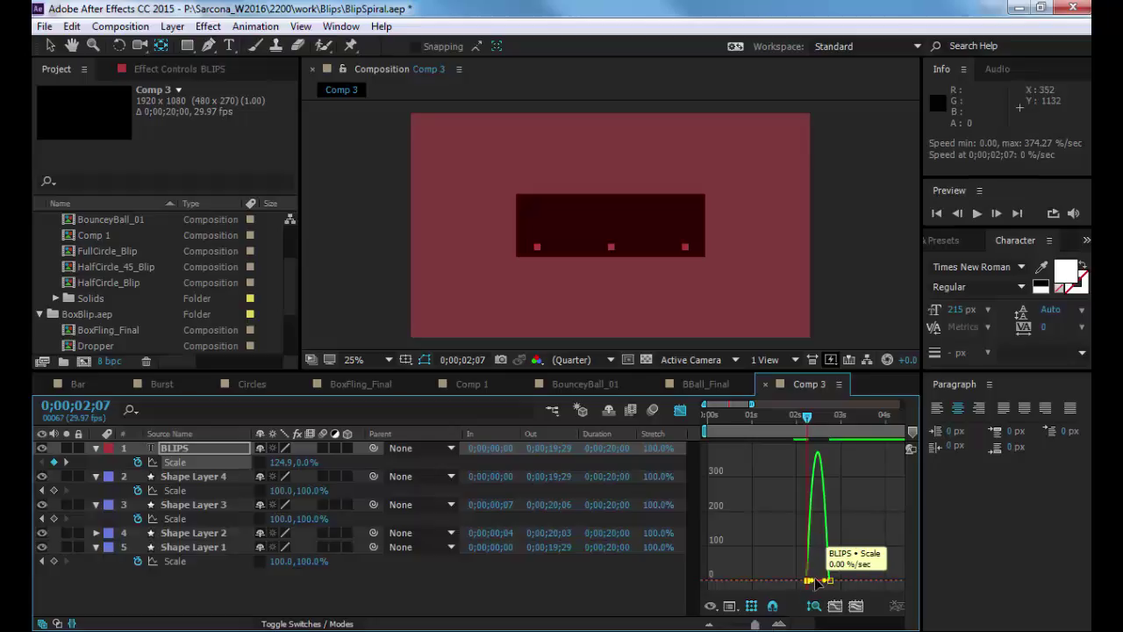
pyautogui.moveTo(822, 588); pyautogui.dragTo(815, 584)
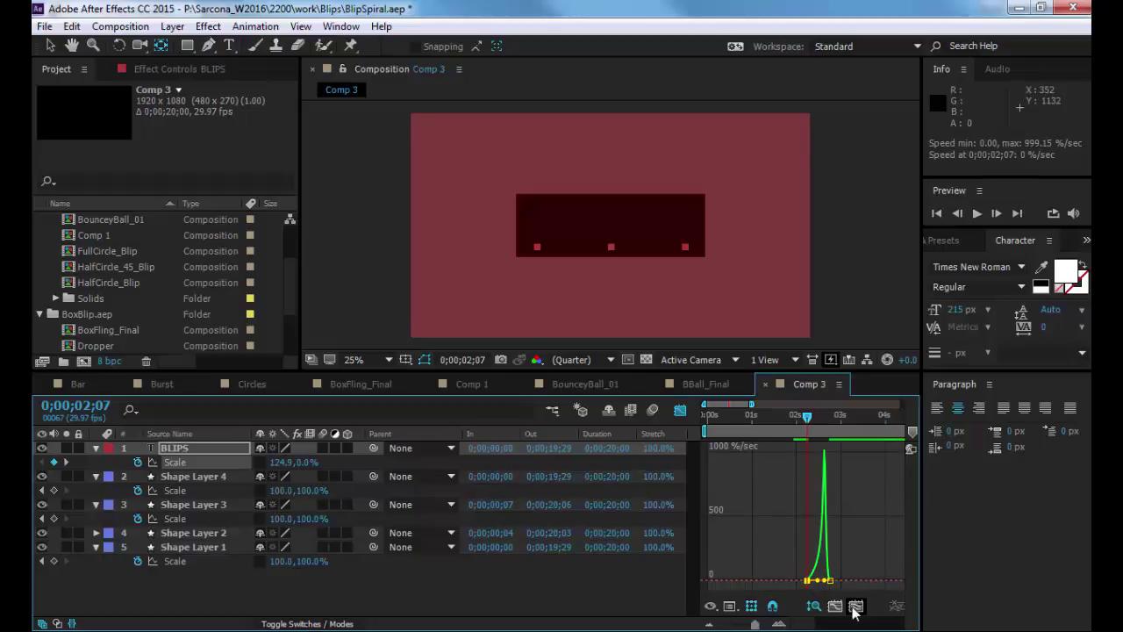
pyautogui.click(855, 605)
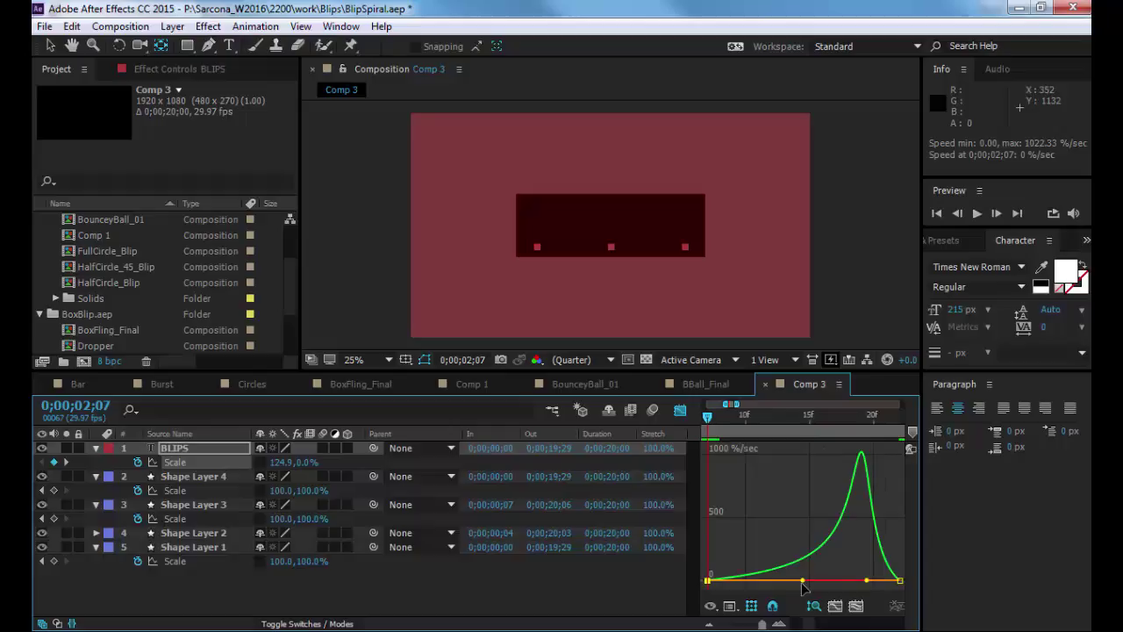
pyautogui.click(865, 581)
pyautogui.moveTo(865, 581); pyautogui.dragTo(882, 581)
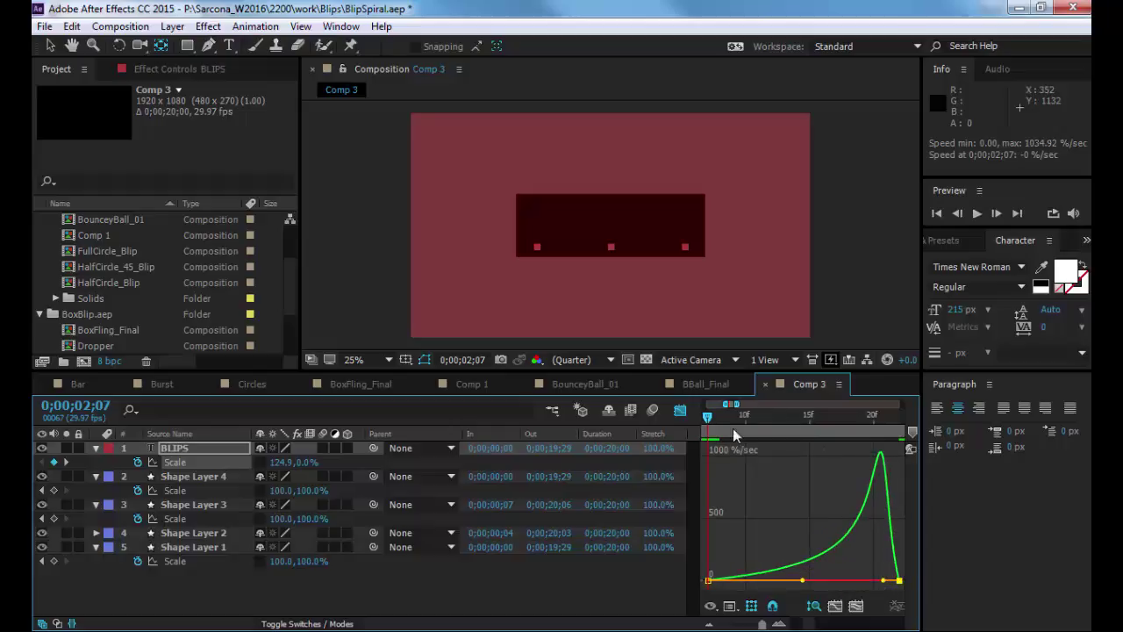
pyautogui.click(680, 410)
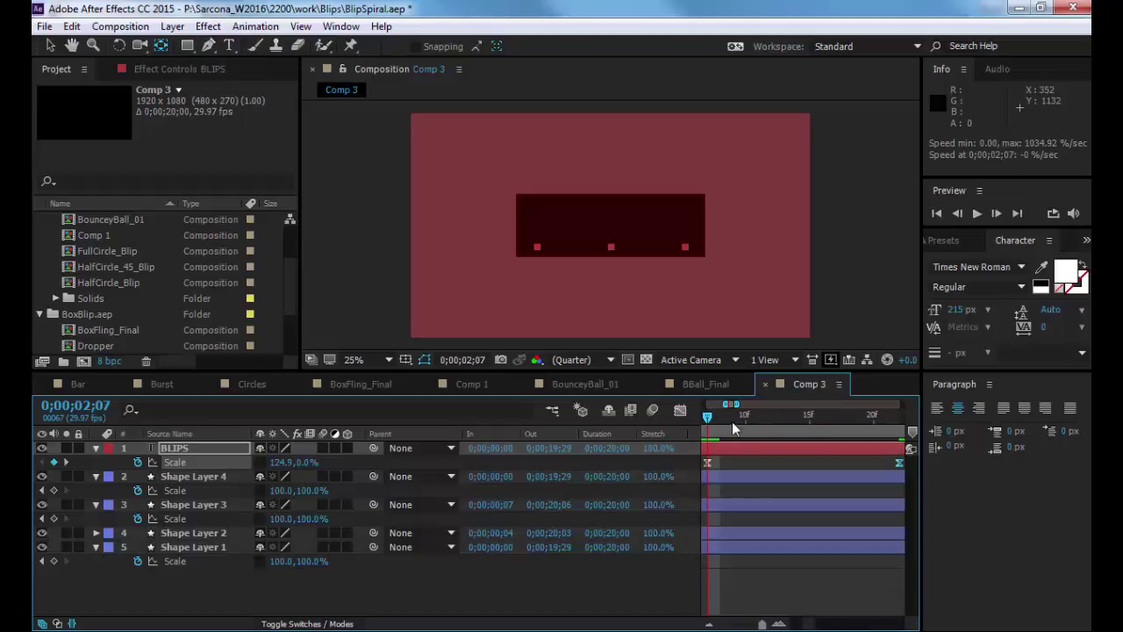
pyautogui.press(';')
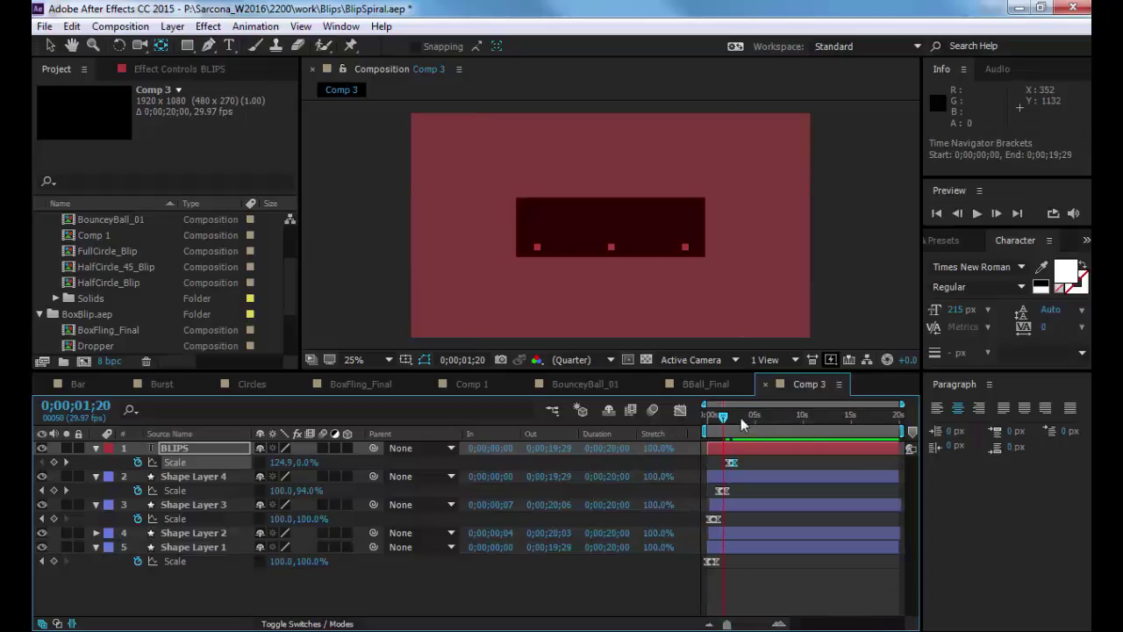
pyautogui.moveTo(741, 420); pyautogui.dragTo(752, 420)
pyautogui.press('space')
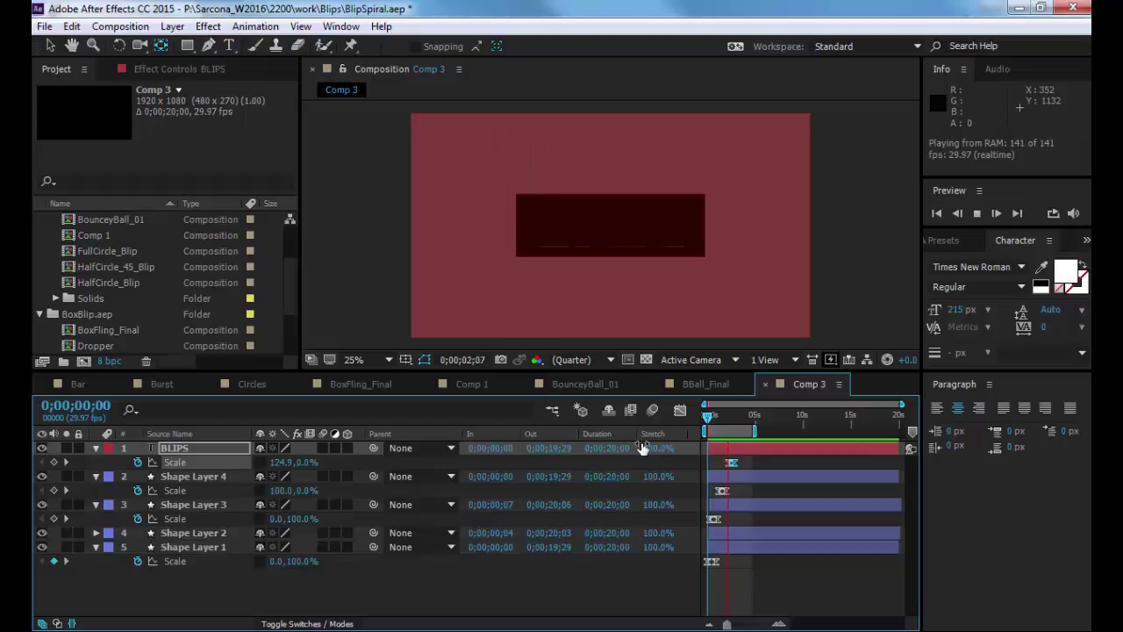
pyautogui.press('space')
# Reshape the BLIPS Scale speed graph so the speed peaks just after the first keyframe and tapers off, and preview the animation.
pyautogui.scroll(3, 772, 566)
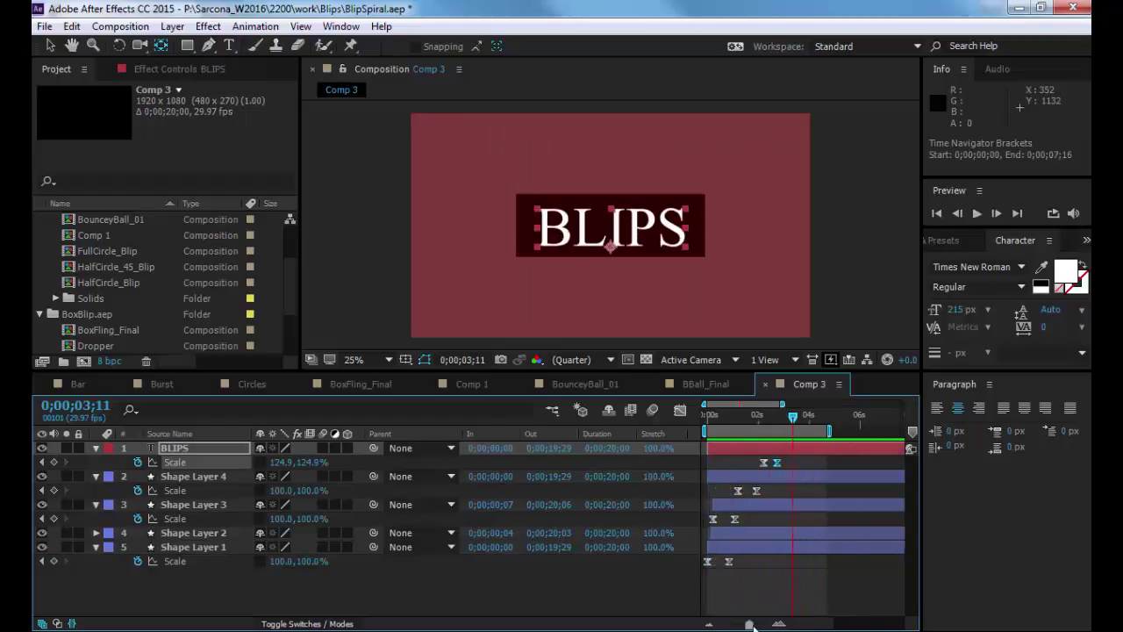
pyautogui.click(760, 463)
pyautogui.click(680, 410)
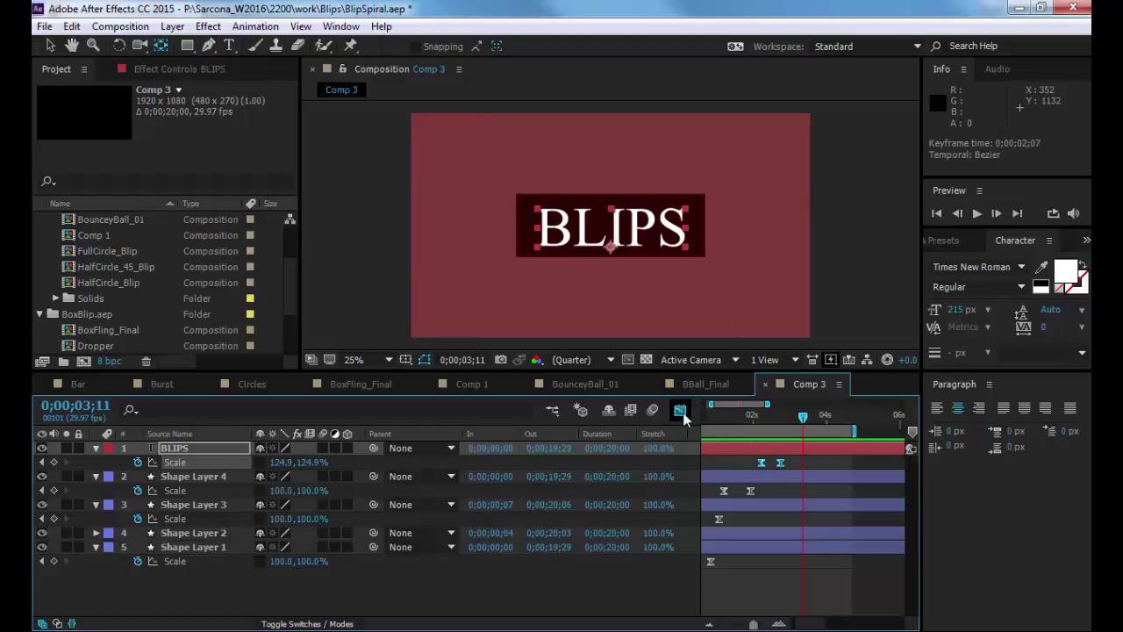
pyautogui.click(856, 606)
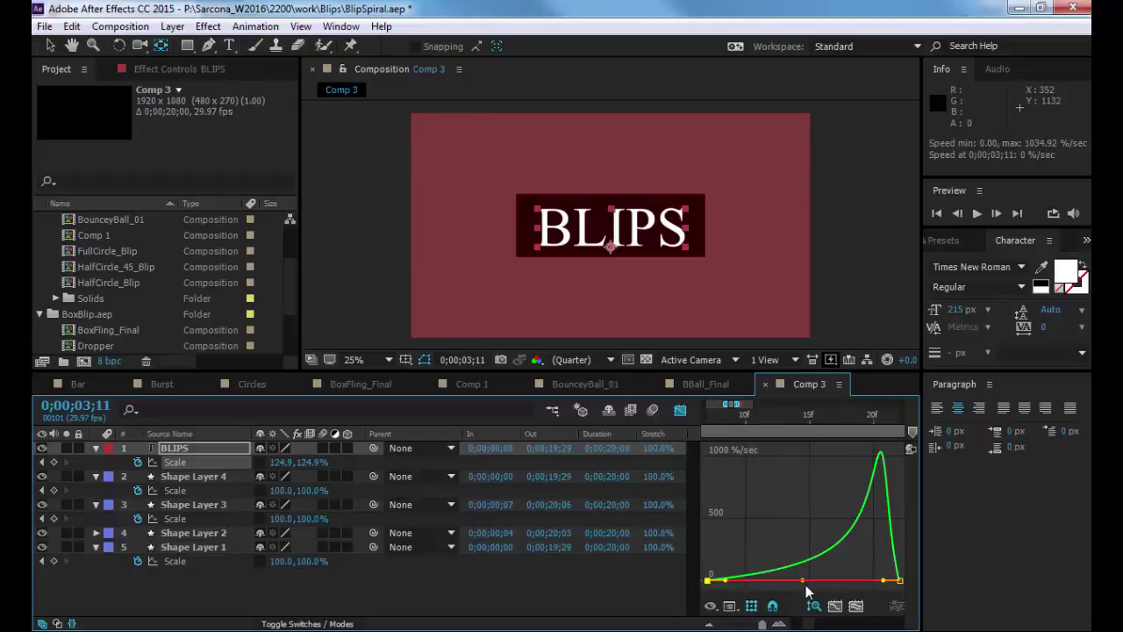
pyautogui.moveTo(805, 584)
pyautogui.mouseDown()
pyautogui.moveTo(733, 586)
pyautogui.moveTo(798, 588)
pyautogui.moveTo(788, 590)
pyautogui.mouseUp()
pyautogui.moveTo(883, 582); pyautogui.dragTo(795, 591)
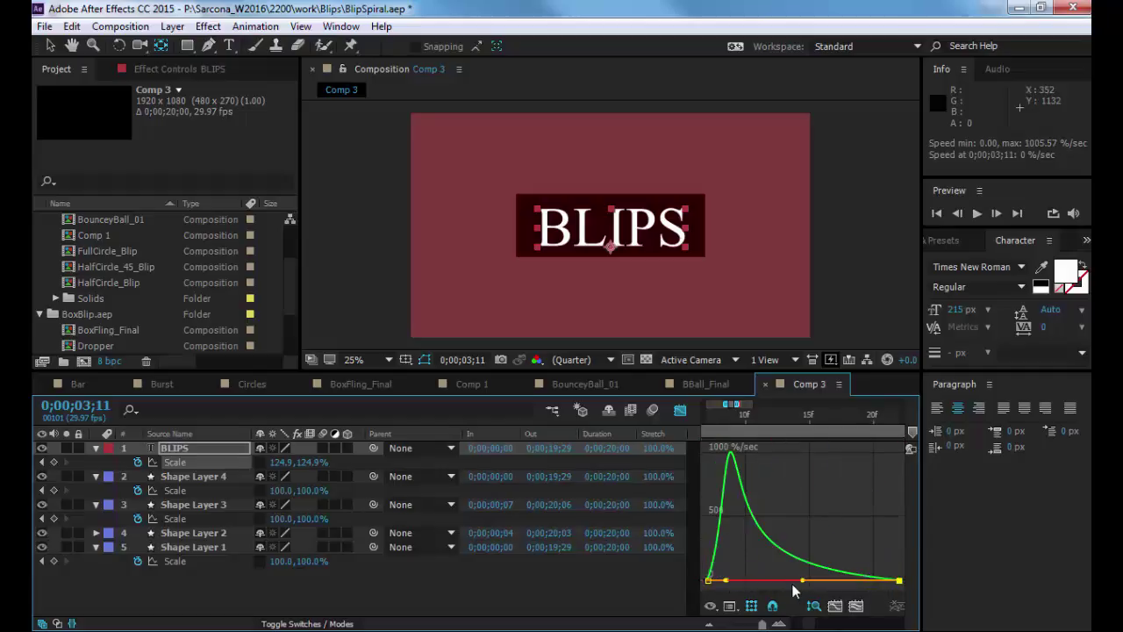
pyautogui.click(680, 410)
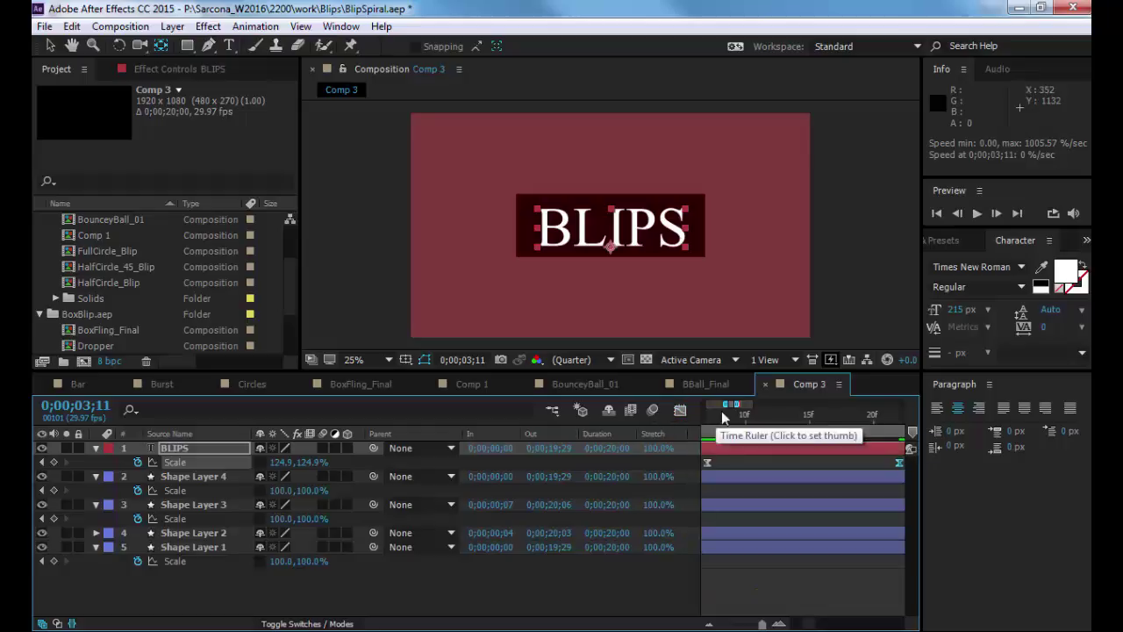
pyautogui.click(721, 410)
pyautogui.moveTo(769, 623); pyautogui.dragTo(727, 623)
pyautogui.press('space')
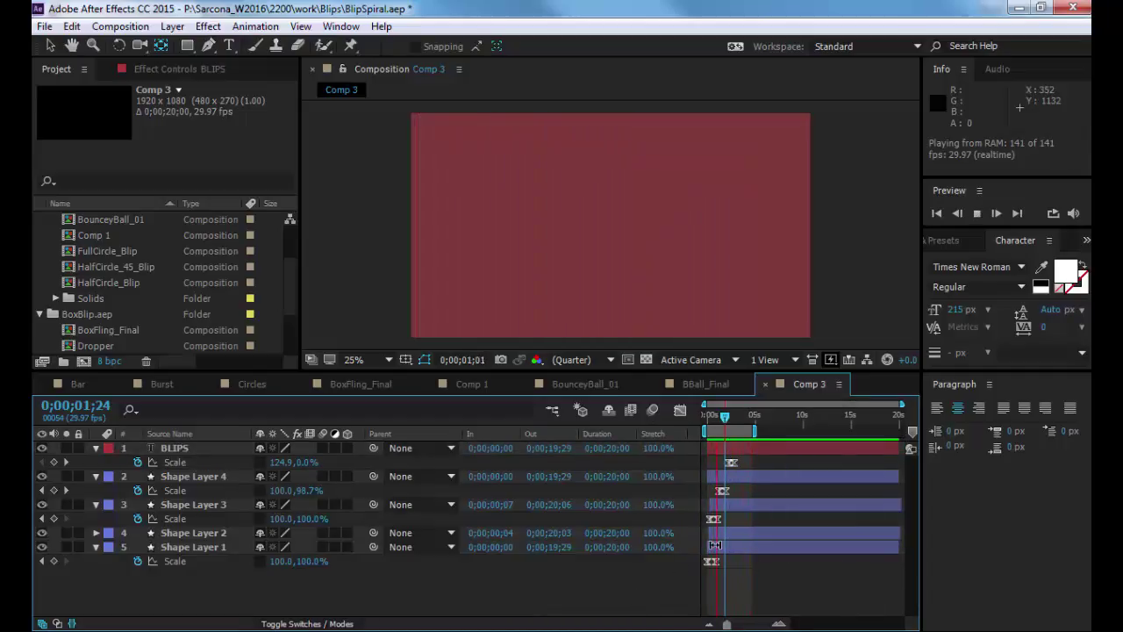
pyautogui.press('space')
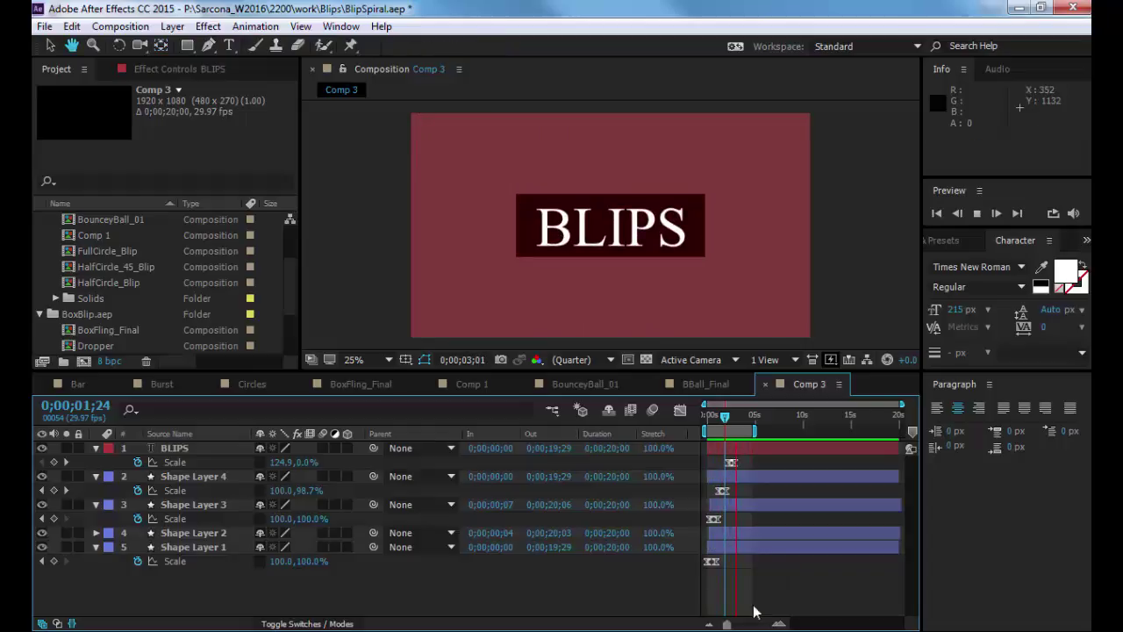
# Shift the BLIPS layer 8 frames earlier in the timeline and preview the title animation.
pyautogui.moveTo(726, 623); pyautogui.dragTo(753, 625)
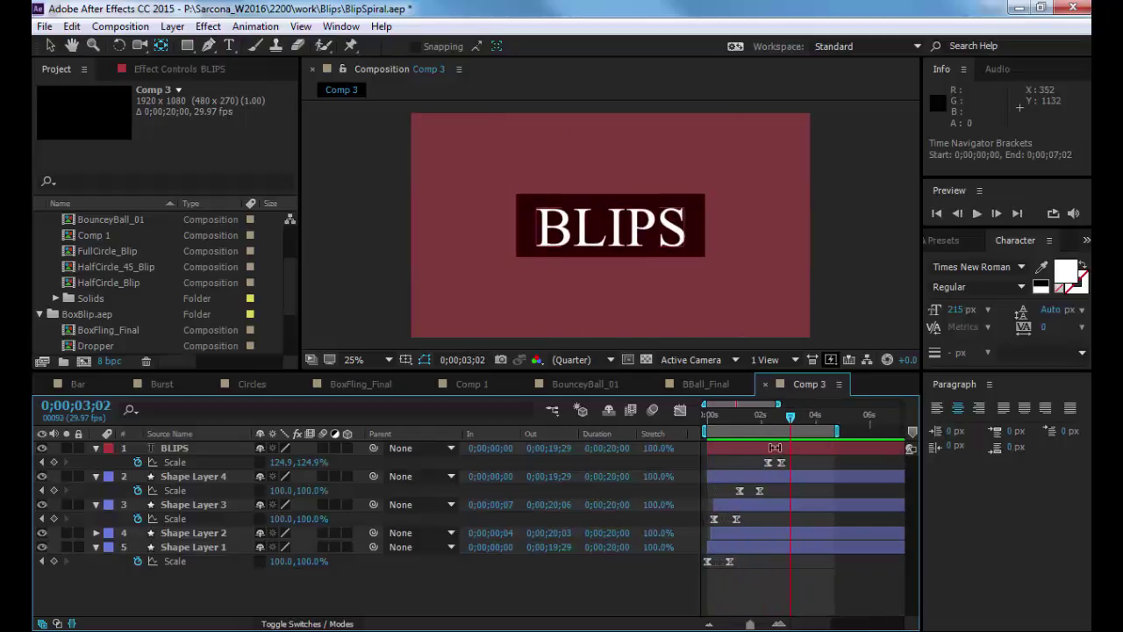
pyautogui.moveTo(772, 444); pyautogui.dragTo(765, 444)
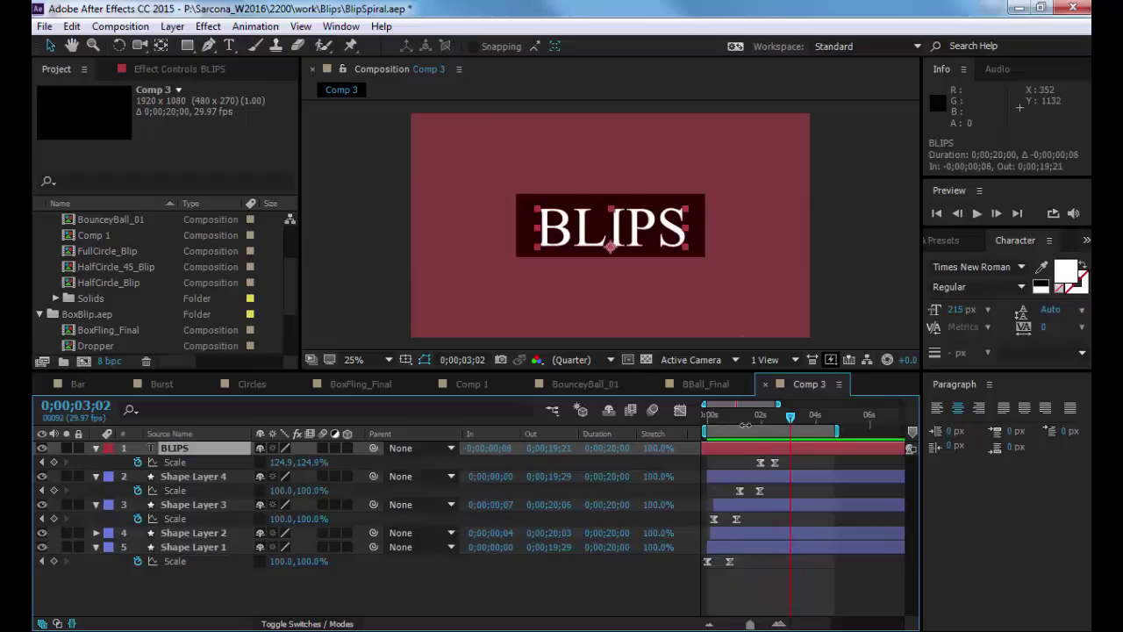
pyautogui.click(704, 419)
pyautogui.press('space')
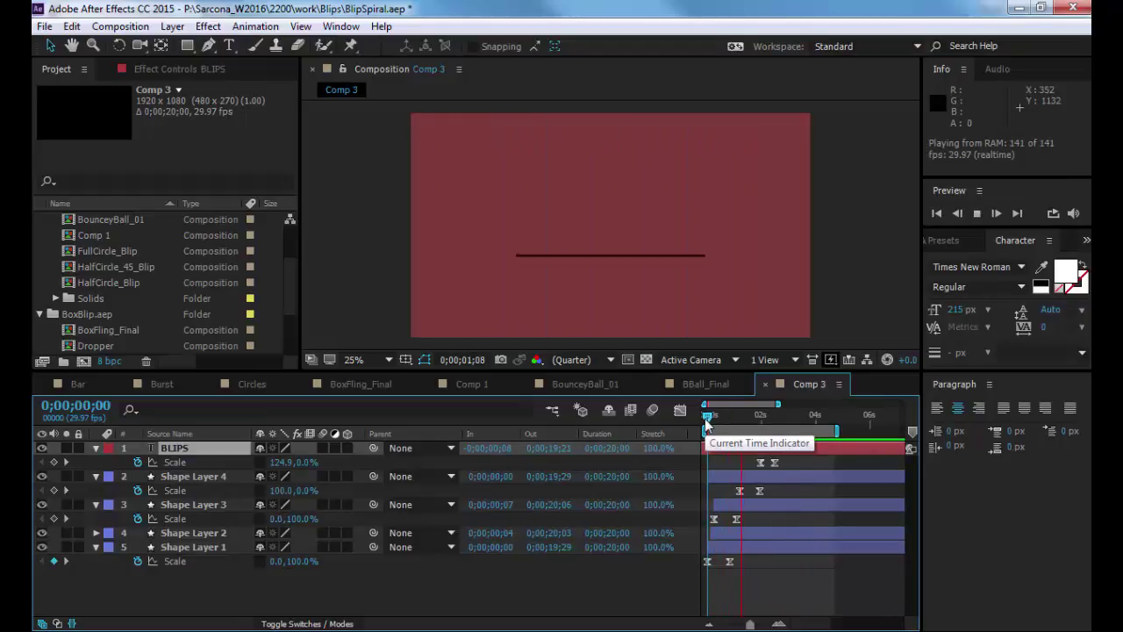
pyautogui.press('space')
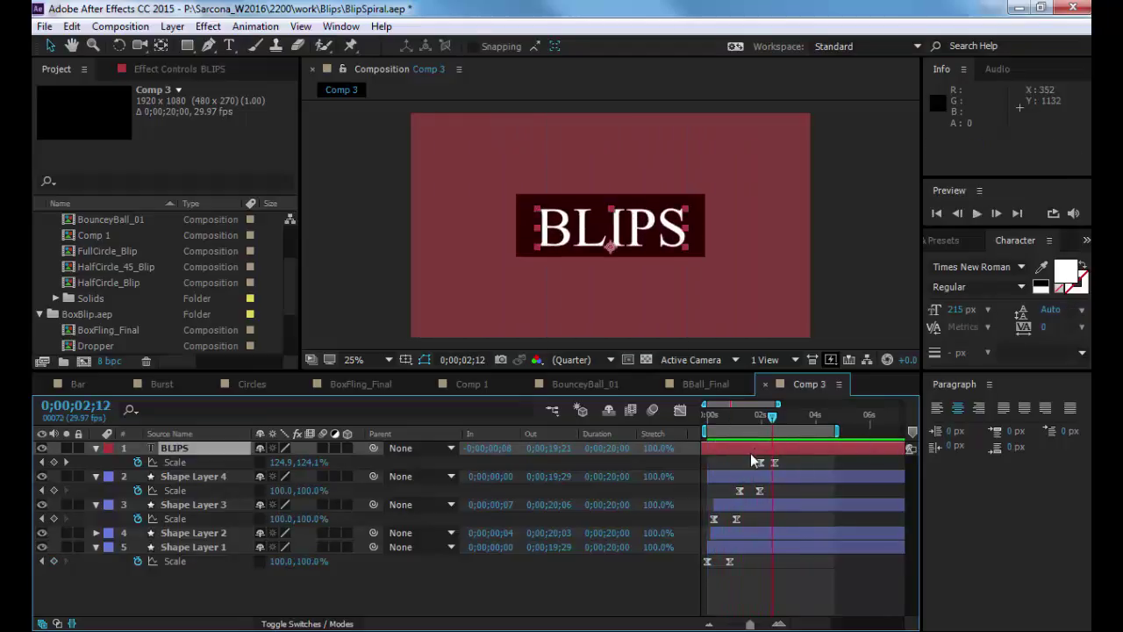
# Move both BLIPS Scale keyframes earlier so the second falls at 0;00;02;06, and preview the timing.
pyautogui.moveTo(750, 455)
pyautogui.mouseDown()
pyautogui.moveTo(781, 462)
pyautogui.moveTo(769, 463)
pyautogui.mouseUp()
pyautogui.click(730, 419)
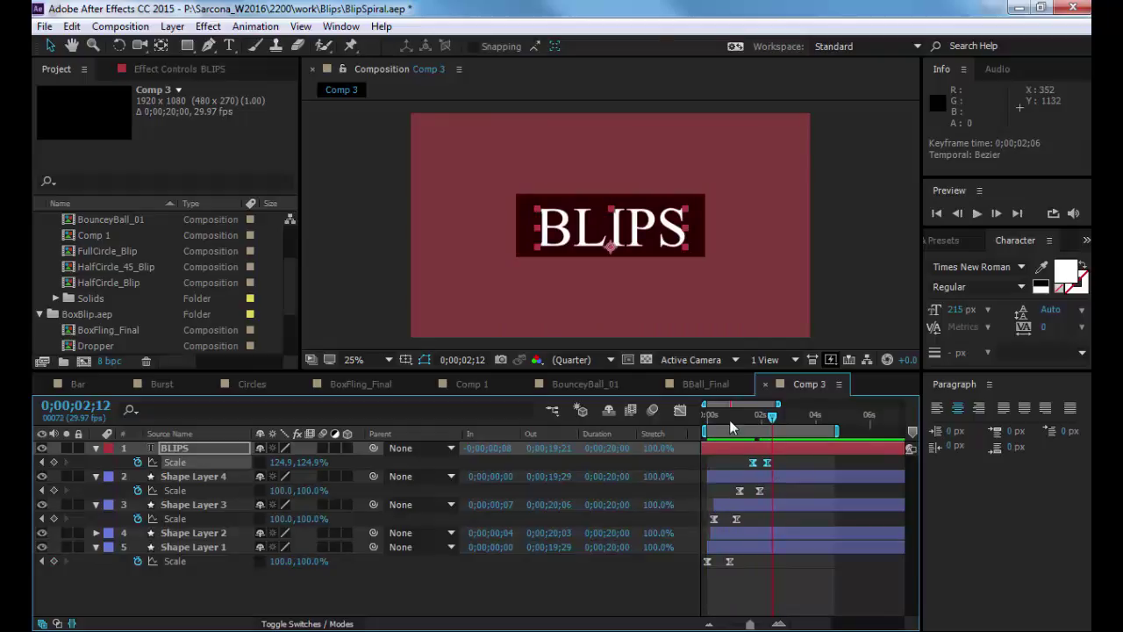
pyautogui.press('space')
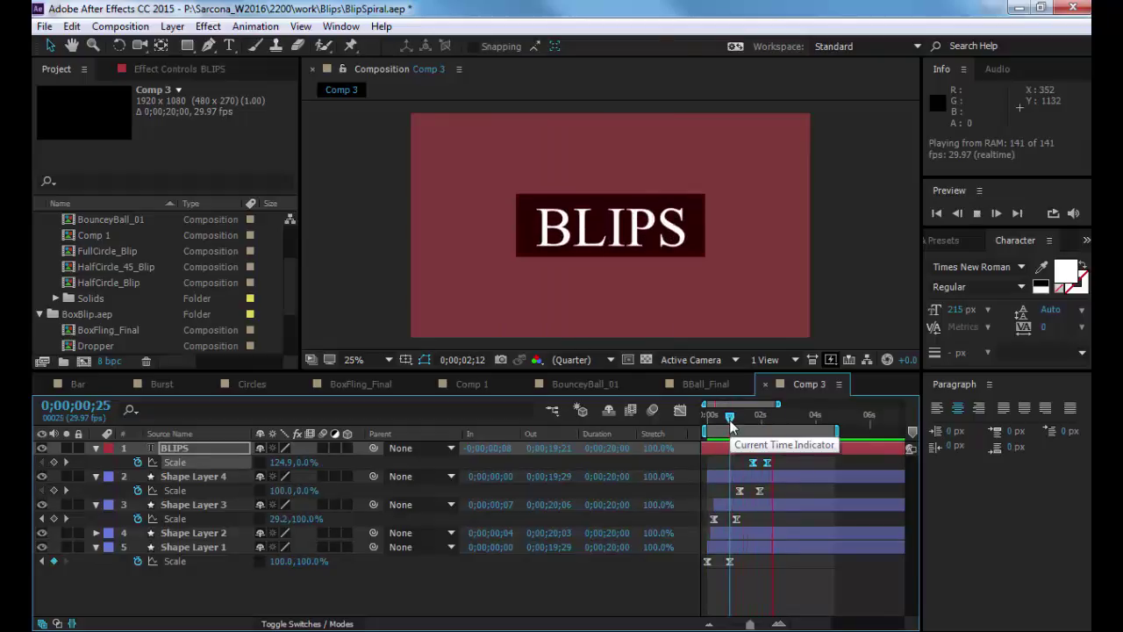
pyautogui.press('space')
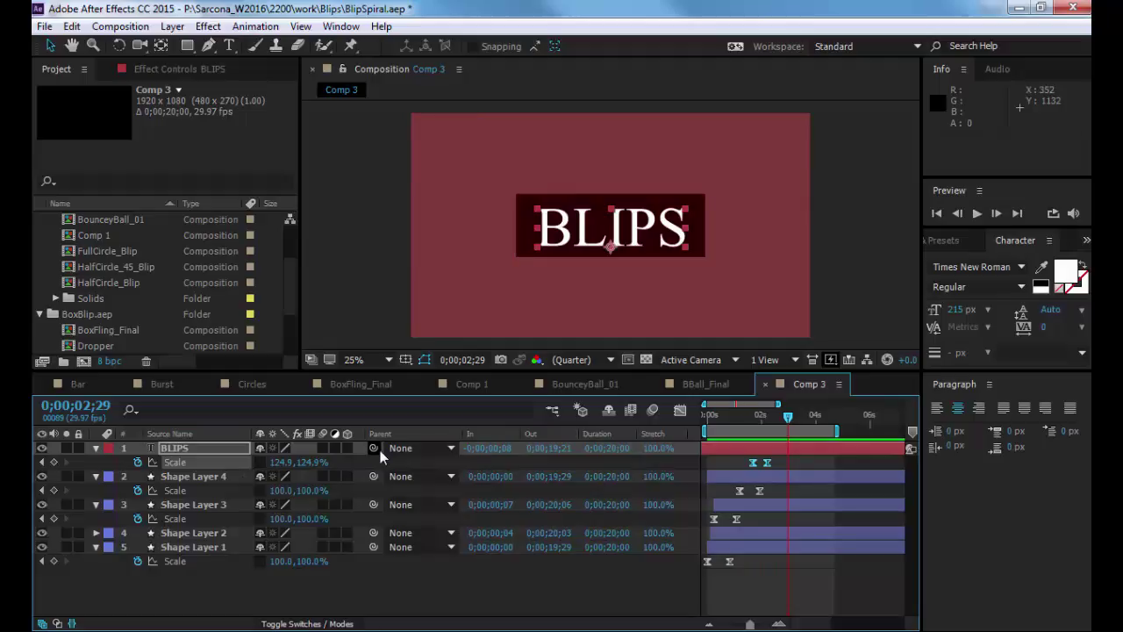
# Copy the two BLIPS Scale keyframes to 0;00;03;10, time-reverse the pasted pair, and preview the title shrinking away.
pyautogui.click(170, 463)
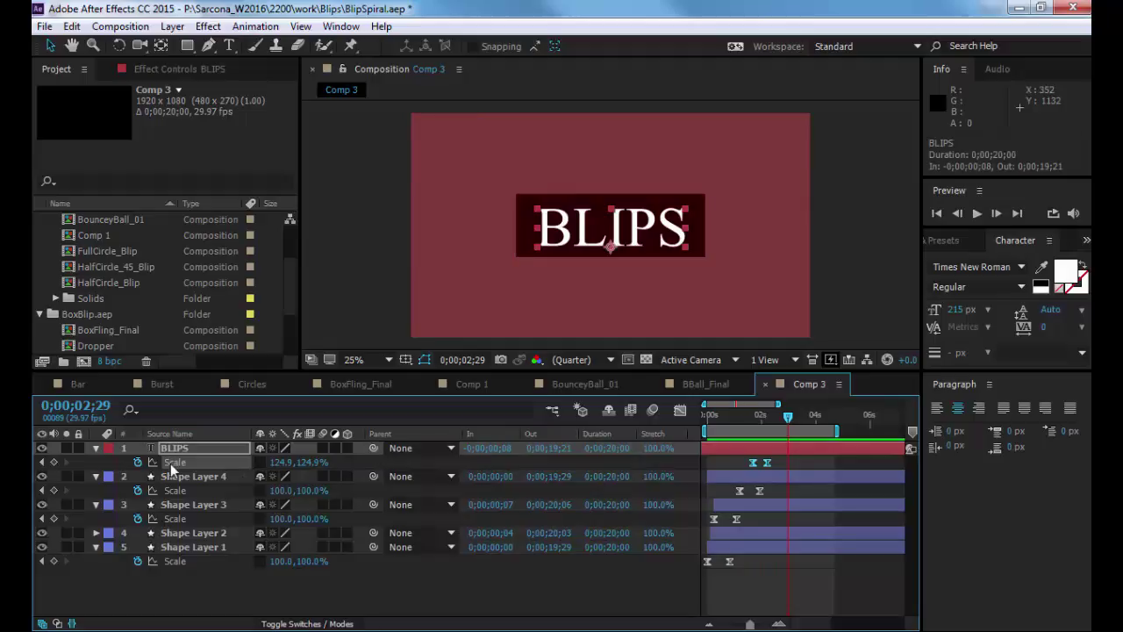
pyautogui.hotkey('ctrl', 'c')
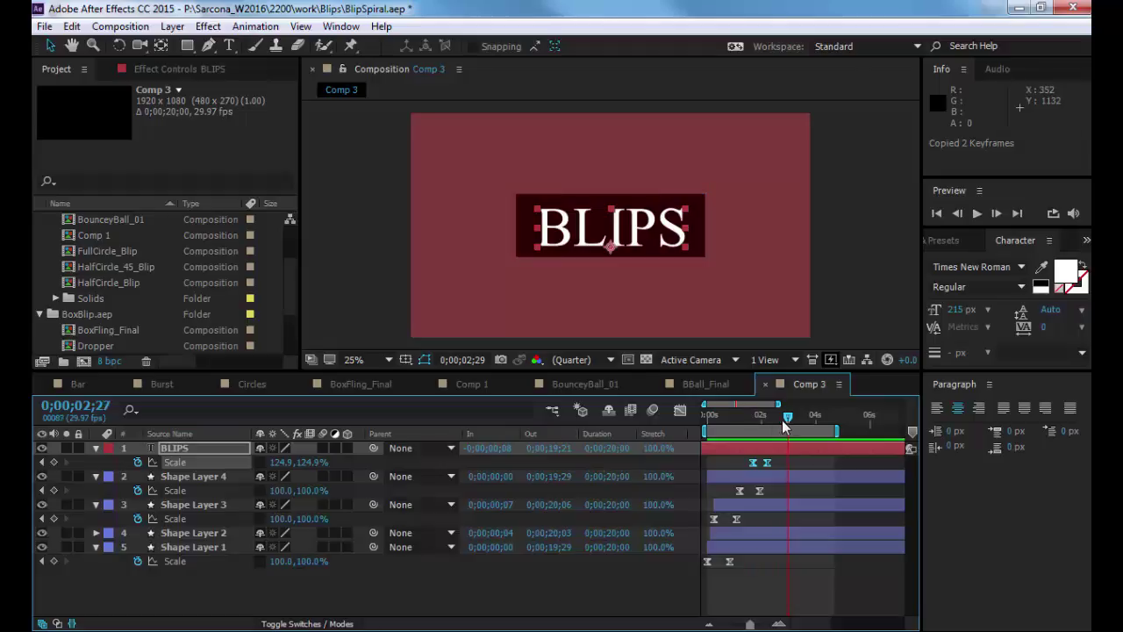
pyautogui.moveTo(782, 420)
pyautogui.mouseDown()
pyautogui.moveTo(746, 421)
pyautogui.moveTo(766, 422)
pyautogui.mouseUp()
pyautogui.hotkey('ctrl', 'v')
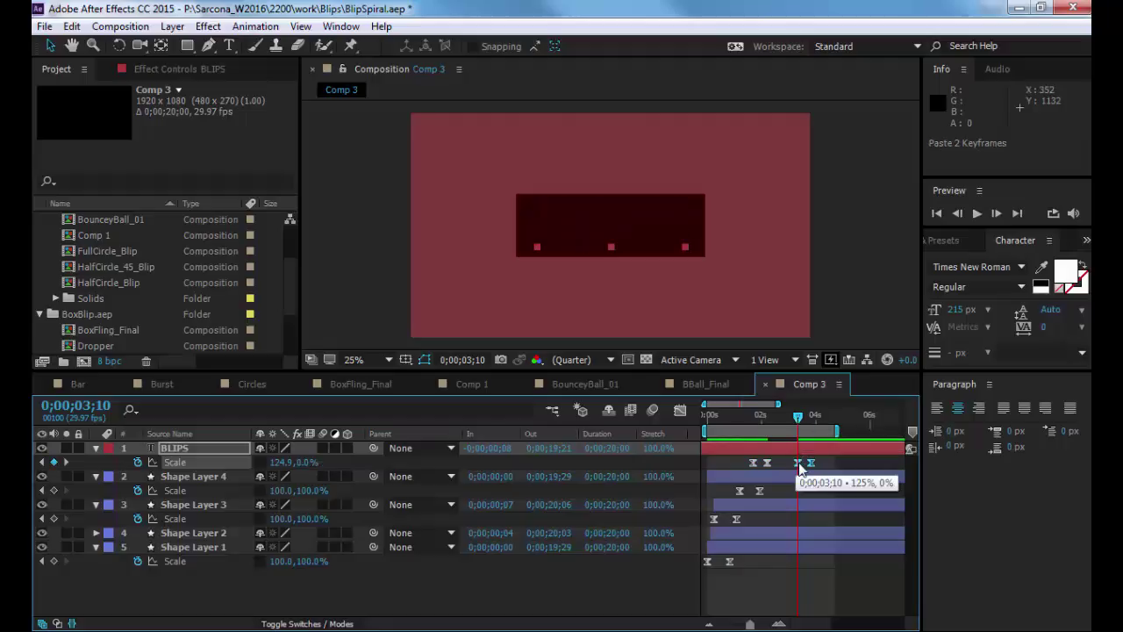
pyautogui.rightClick(799, 463)
pyautogui.moveTo(802, 451)
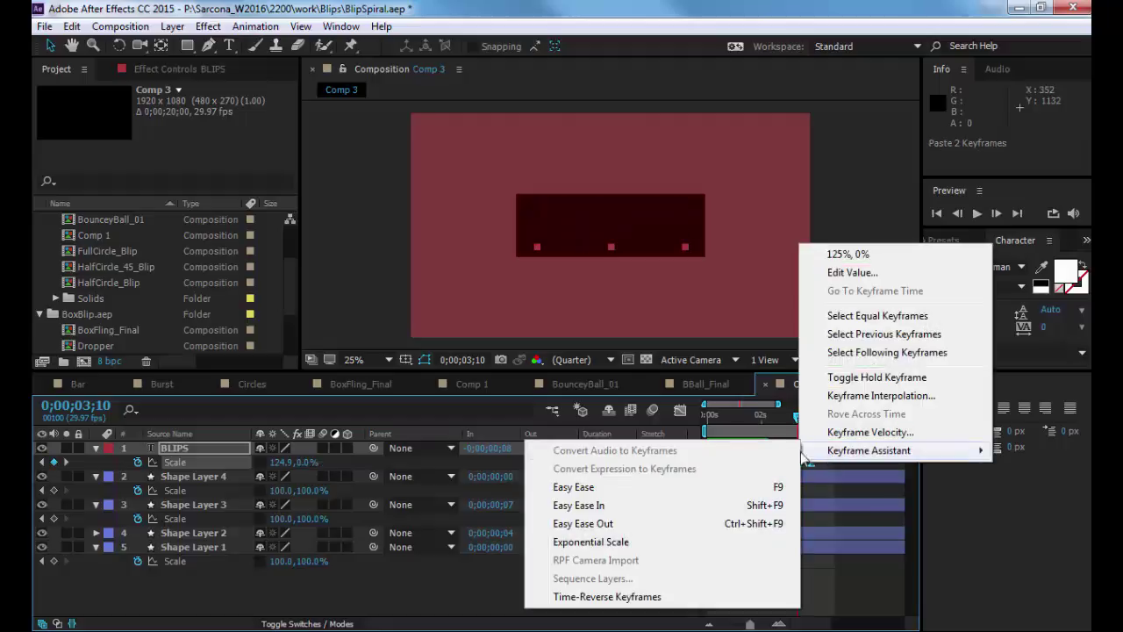
pyautogui.click(686, 597)
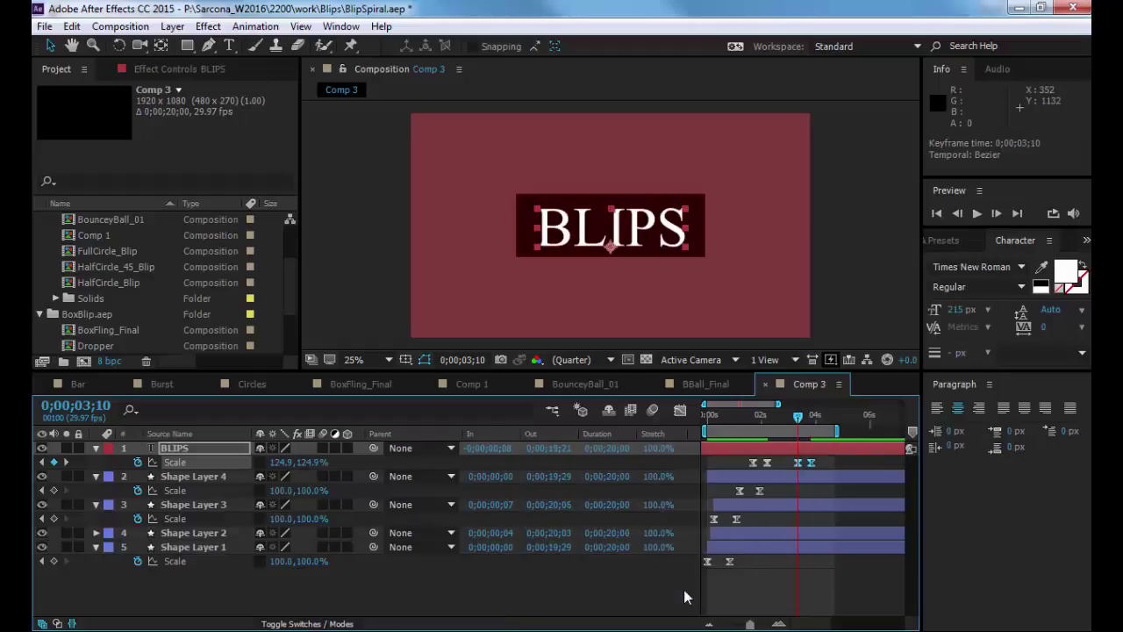
pyautogui.press('Home')
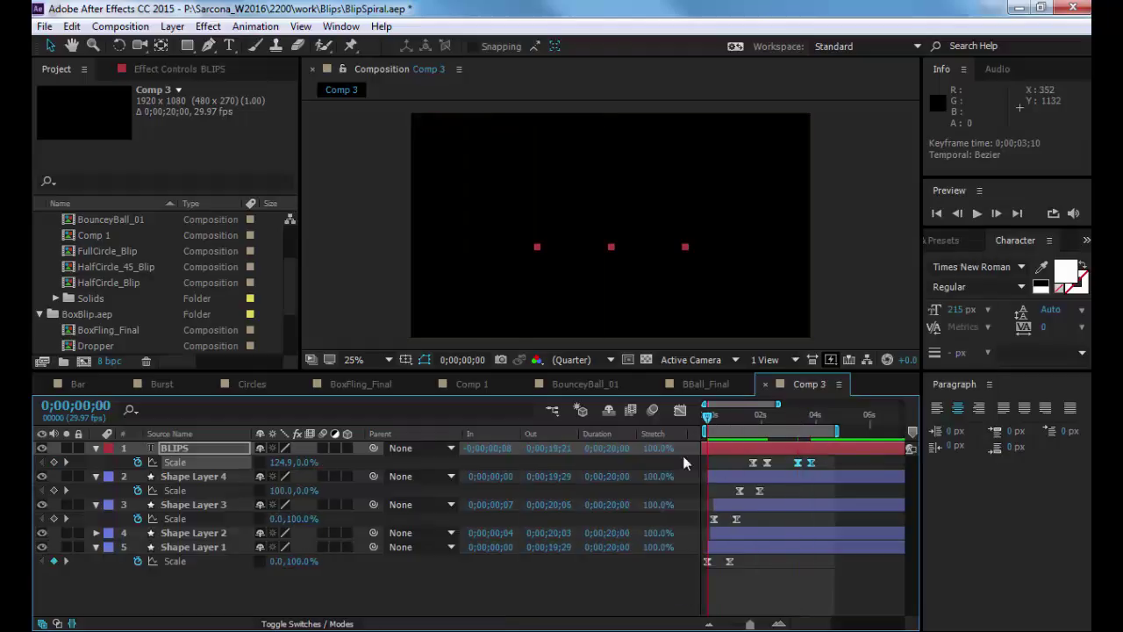
pyautogui.click(618, 586)
pyautogui.press('space')
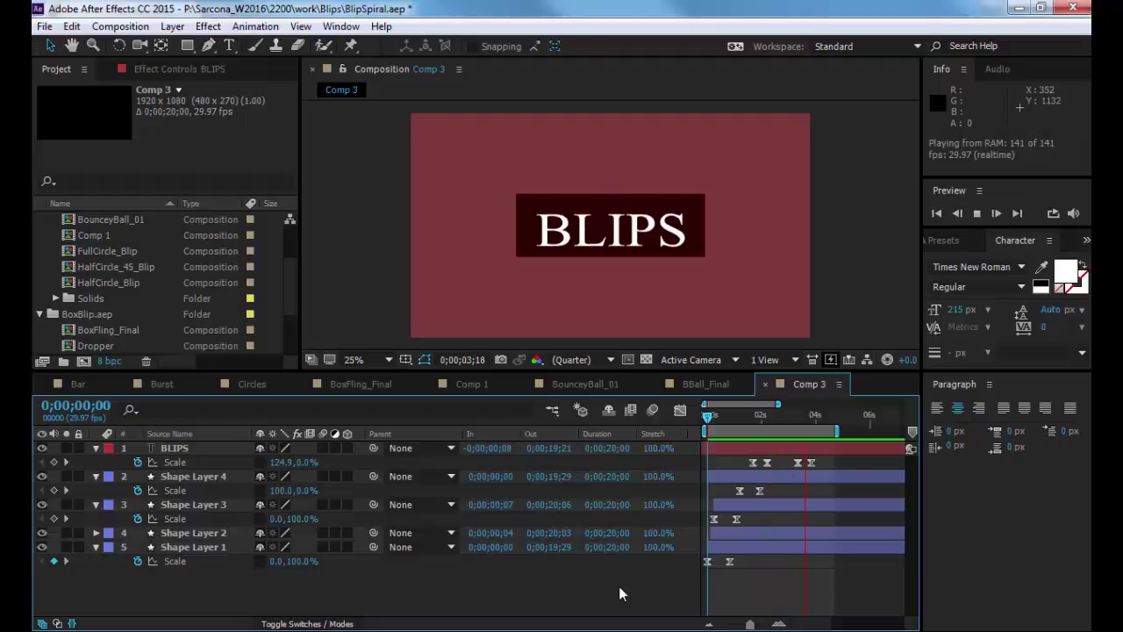
pyautogui.press('space')
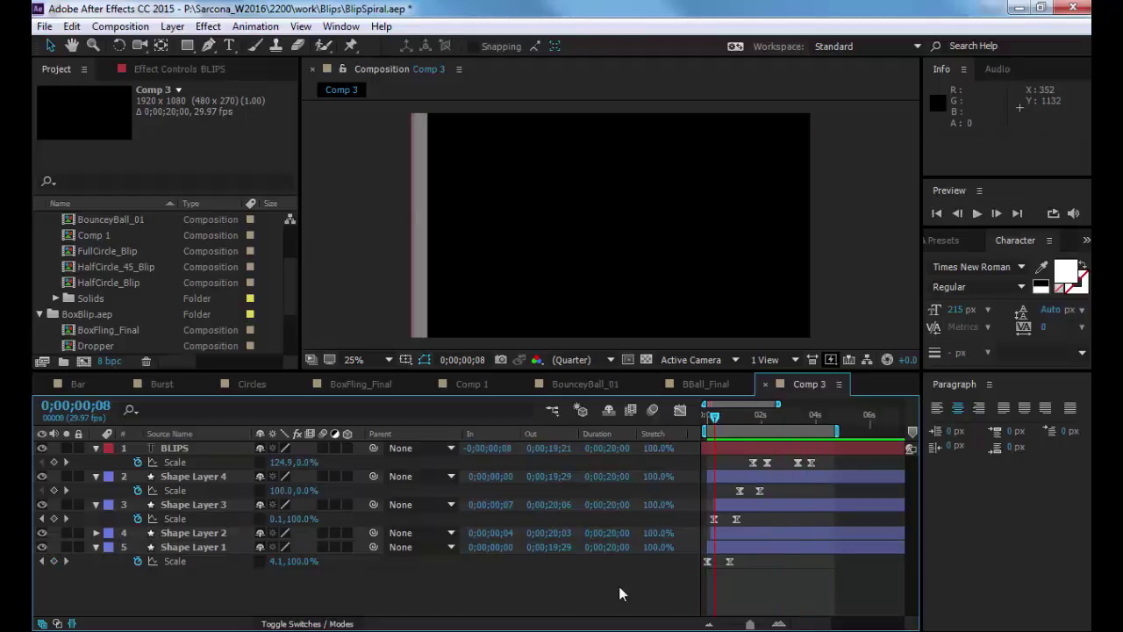
# Copy Shape Layer 4's two Scale keyframes to 0;00;03;25 and time-reverse the pasted pair.
pyautogui.moveTo(776, 481); pyautogui.dragTo(734, 496)
pyautogui.hotkey('ctrl', 'c')
pyautogui.click(808, 417)
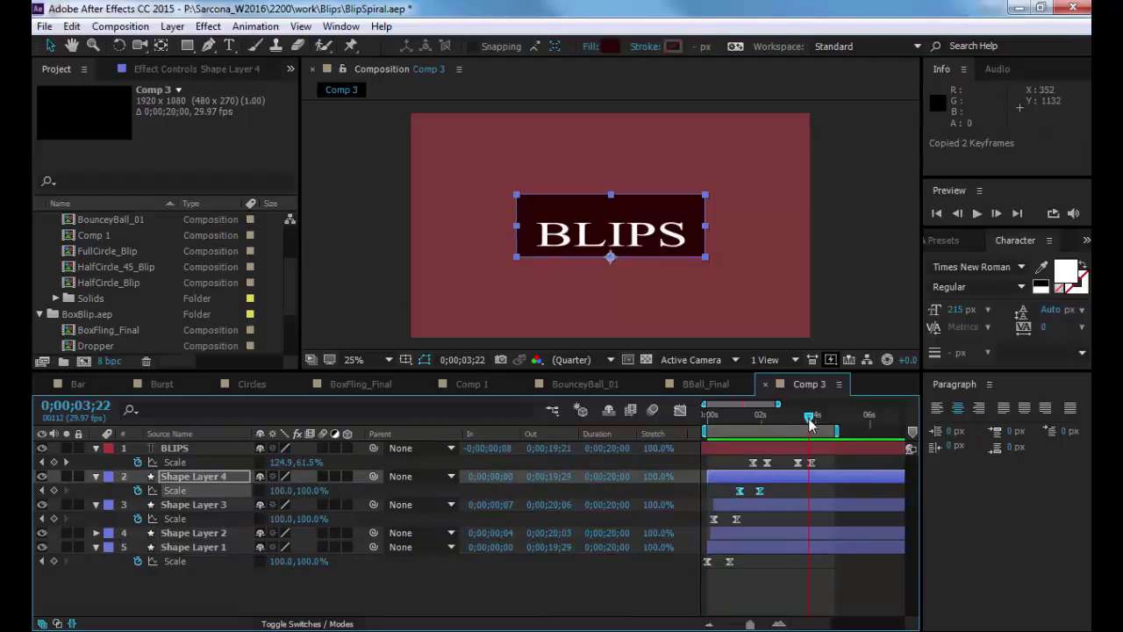
pyautogui.hotkey('ctrl', 'v')
pyautogui.rightClick(812, 489)
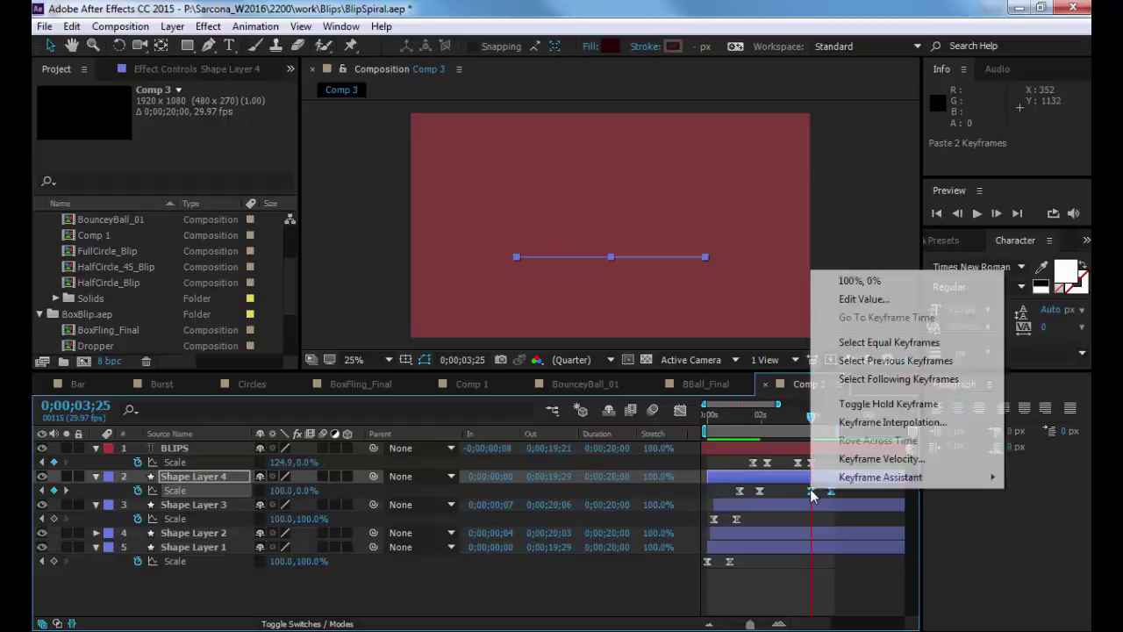
pyautogui.moveTo(864, 476)
pyautogui.click(699, 622)
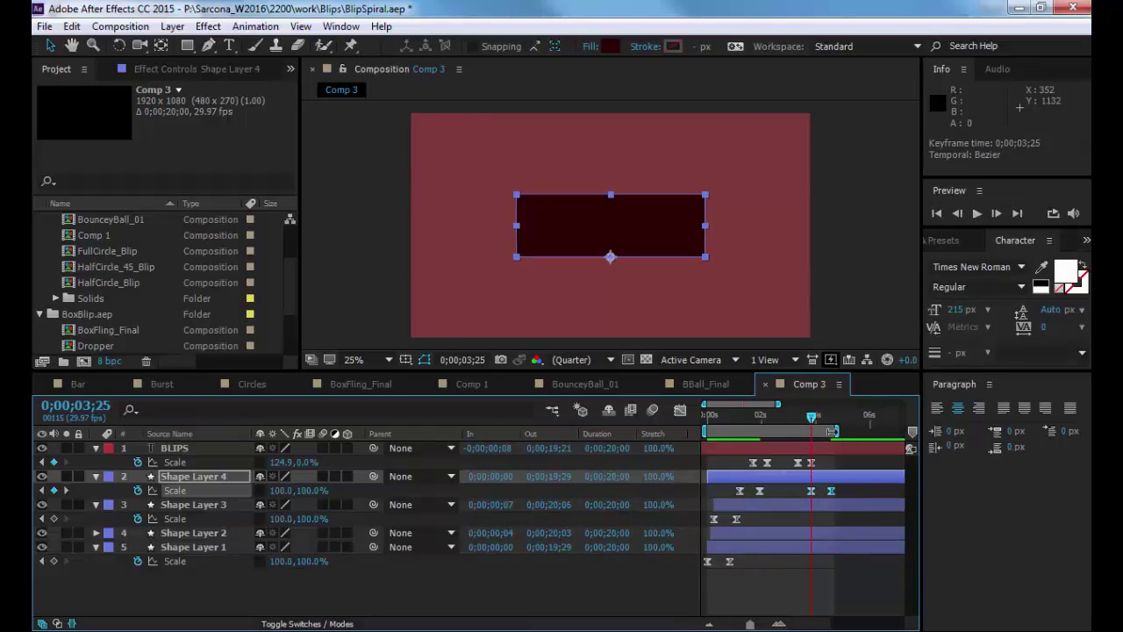
# Extend the work area to end at 0;00;06;15 and show Shape Layer 2's Scale property.
pyautogui.moveTo(832, 431); pyautogui.dragTo(886, 431)
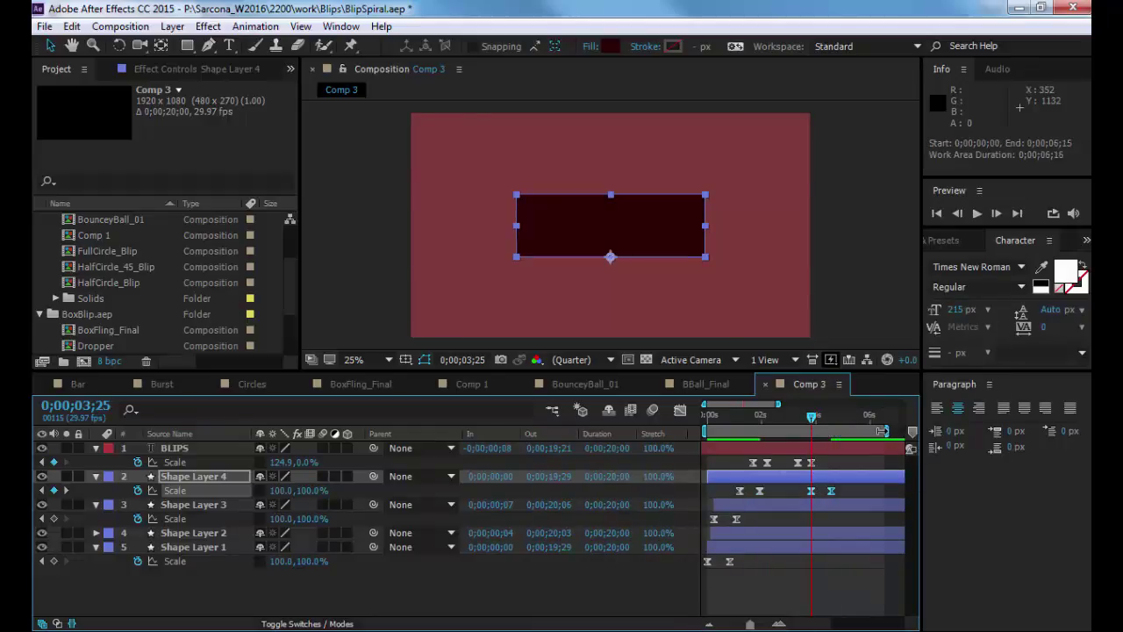
pyautogui.click(224, 530)
pyautogui.press('s')
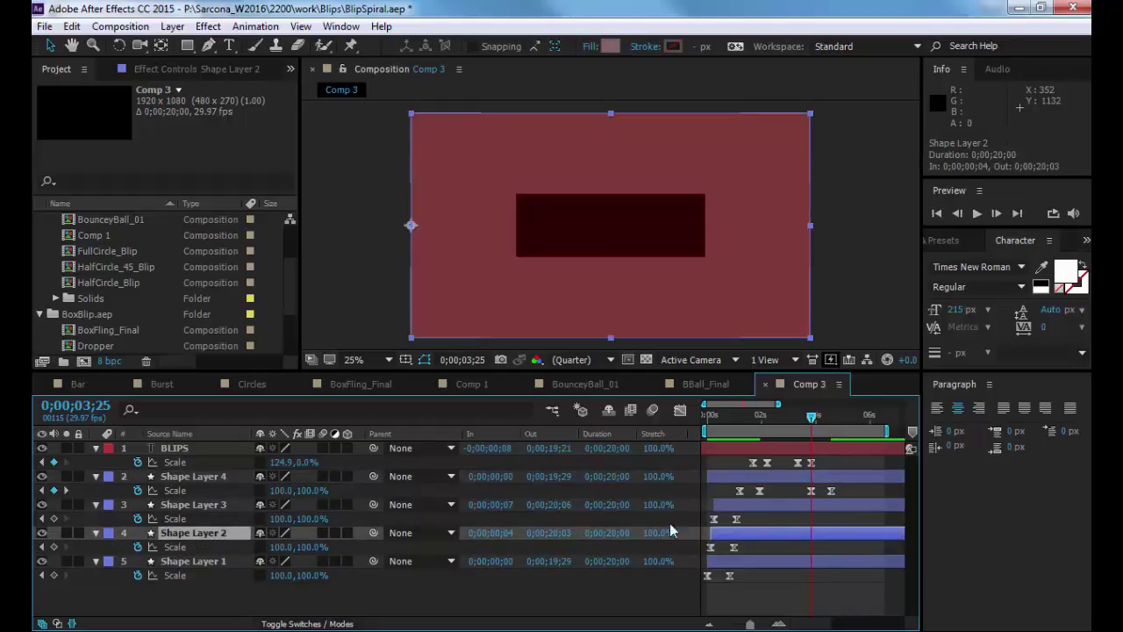
# Copy Shape Layer 3's two Scale keyframes and paste them onto the same layer at 0;00;04;09.
pyautogui.moveTo(747, 521); pyautogui.dragTo(709, 527)
pyautogui.hotkey('ctrl', 'c')
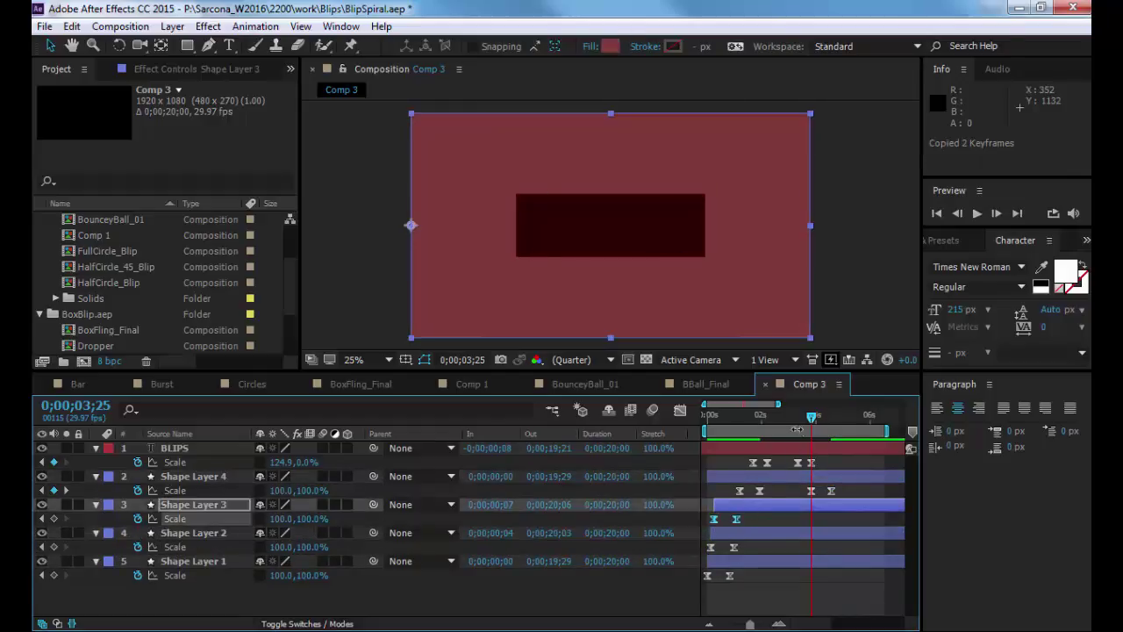
pyautogui.moveTo(798, 422); pyautogui.dragTo(823, 419)
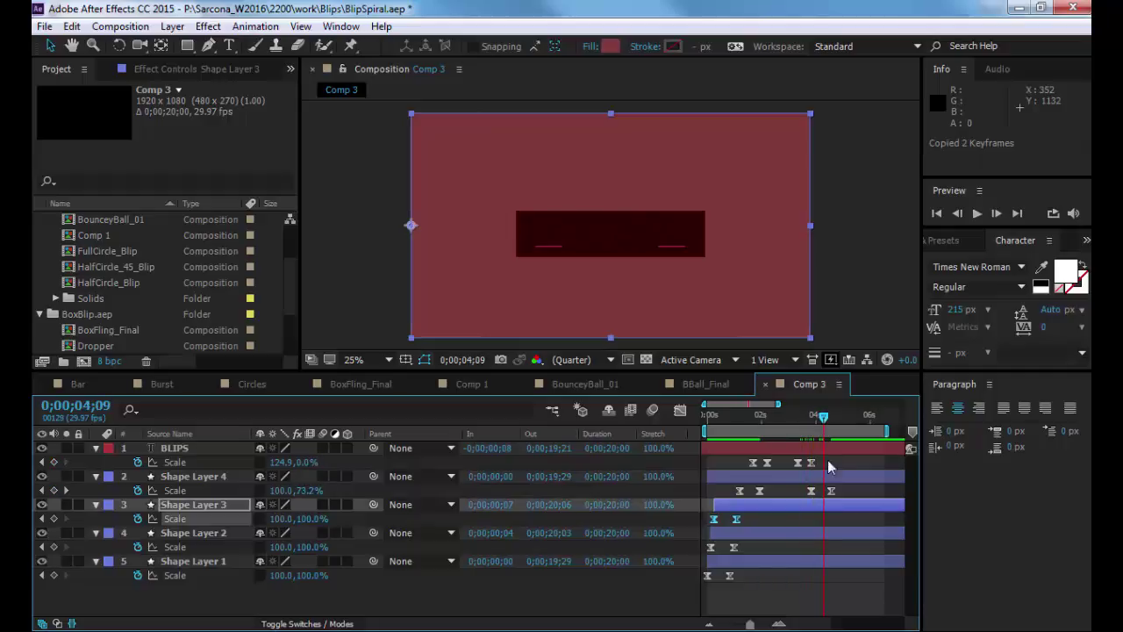
pyautogui.hotkey('ctrl', 'v')
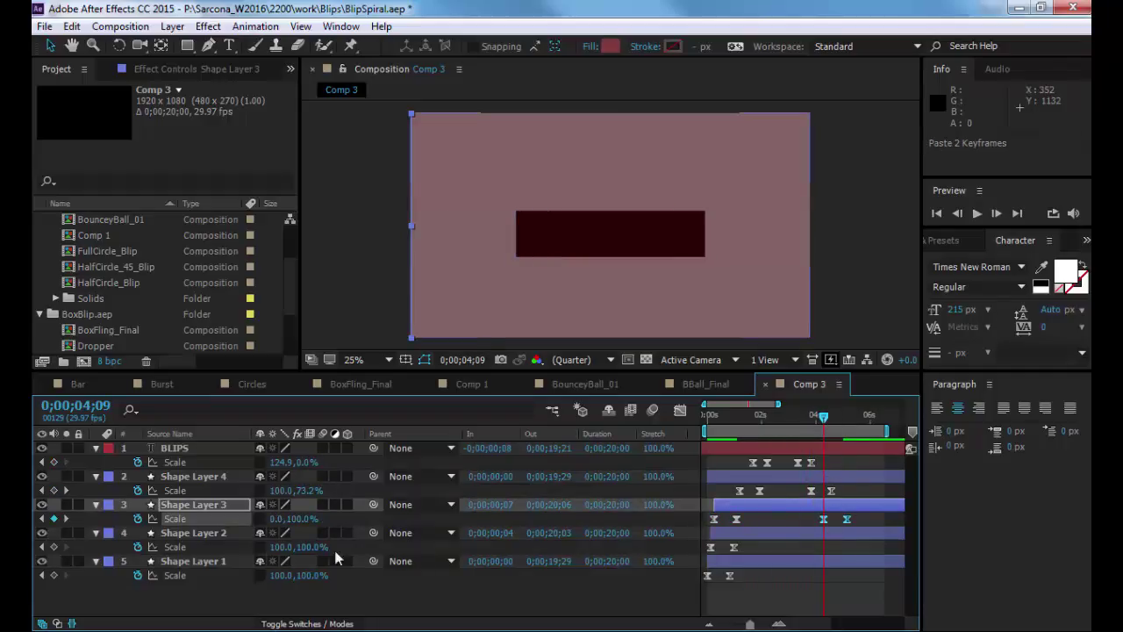
# Paste the copied Scale keyframes onto Shape Layers 2 and 1 at 0;00;04;14, and shift Shape Layer 1's pasted pair slightly later.
pyautogui.click(213, 533)
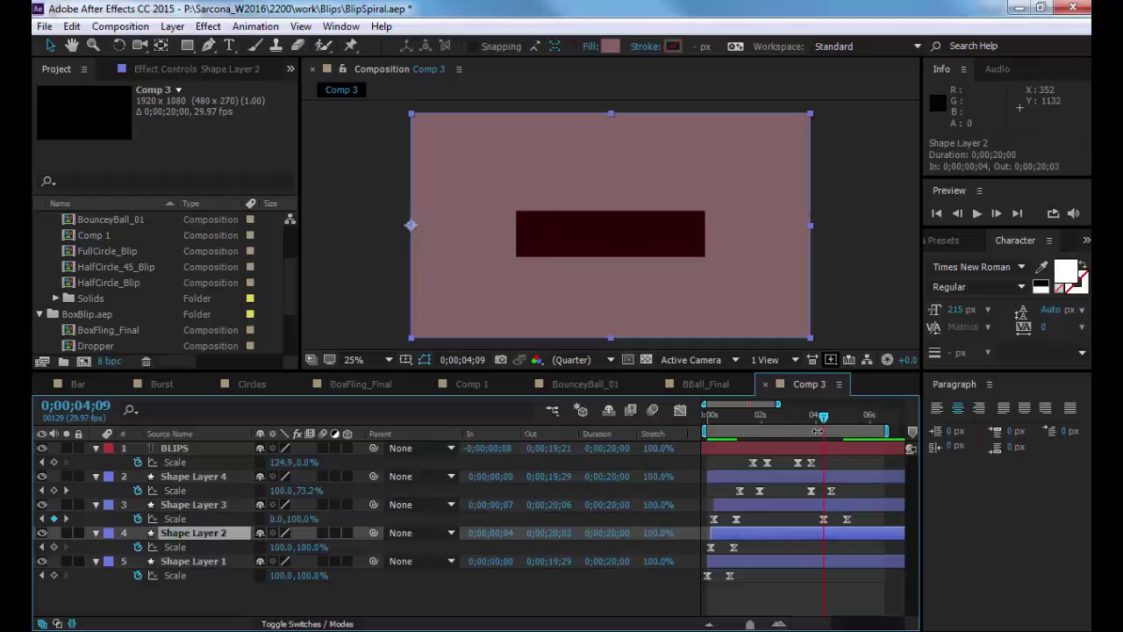
pyautogui.moveTo(825, 423); pyautogui.dragTo(831, 423)
pyautogui.hotkey('ctrl', 'v')
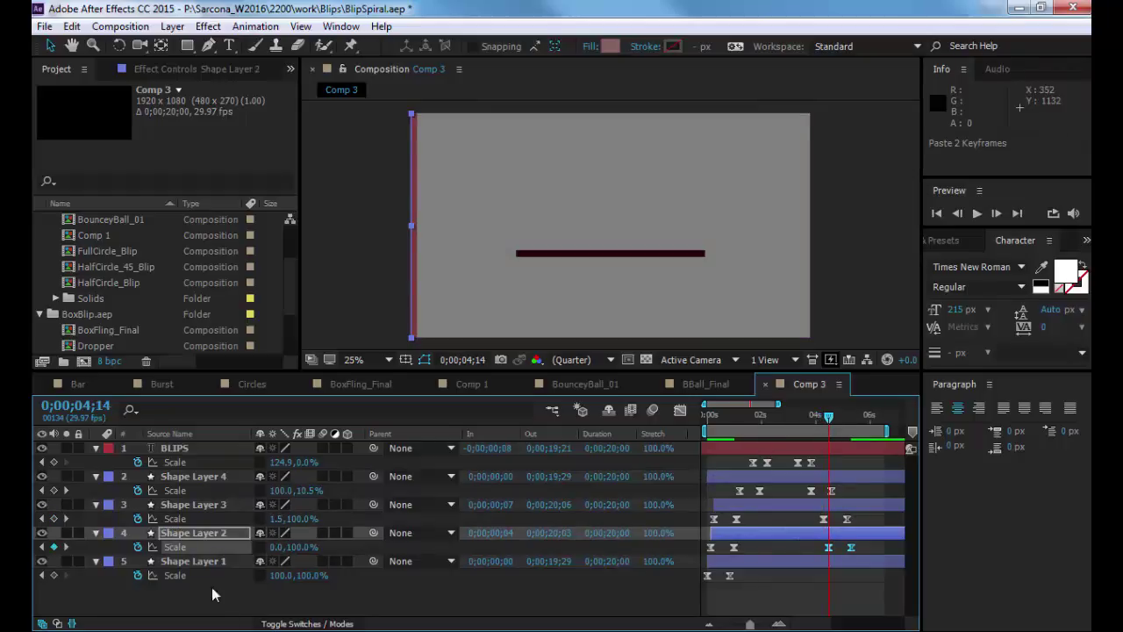
pyautogui.click(213, 559)
pyautogui.hotkey('ctrl', 'v')
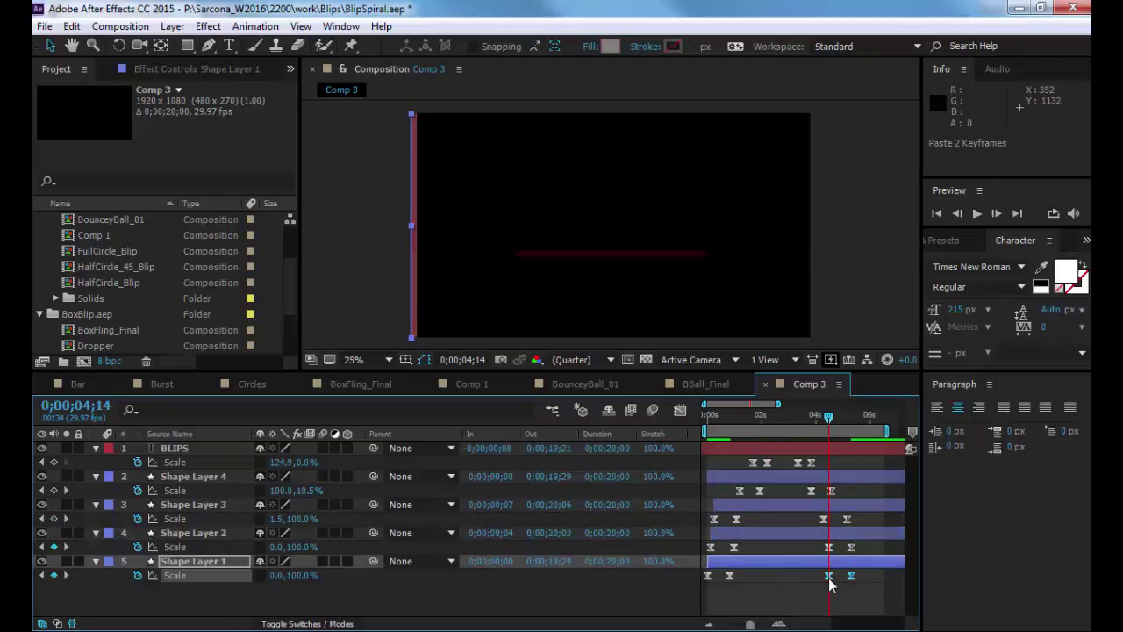
pyautogui.moveTo(830, 577); pyautogui.dragTo(836, 576)
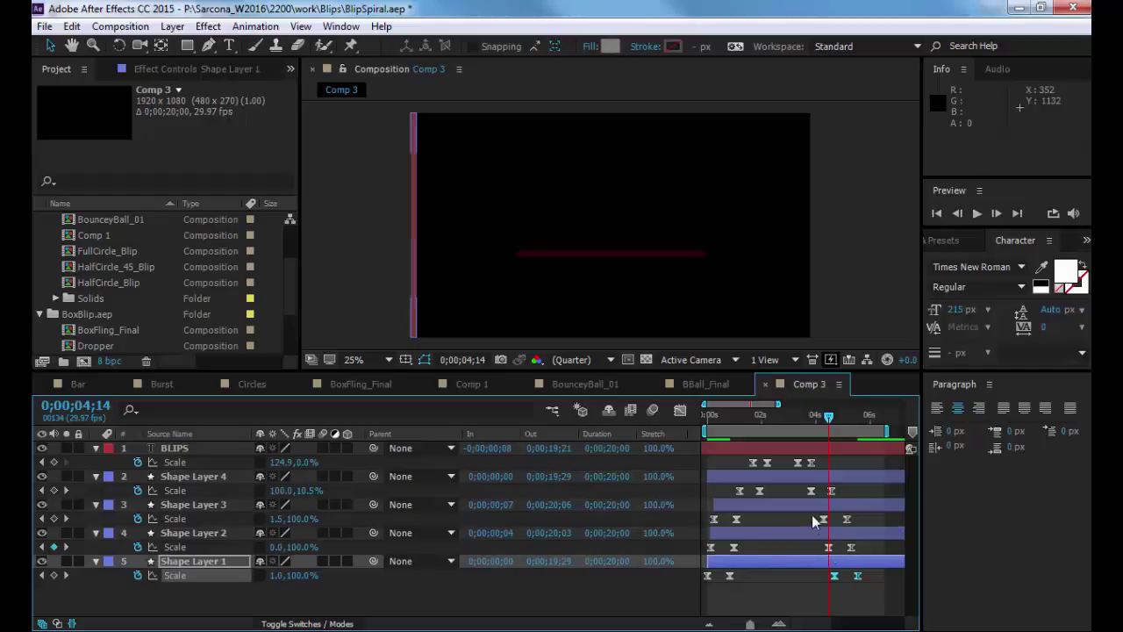
# Time-reverse the pasted Scale keyframes on Shape Layers 3, 2 and 1 together.
pyautogui.moveTo(811, 514); pyautogui.dragTo(868, 573)
pyautogui.rightClick(863, 575)
pyautogui.moveTo(856, 566)
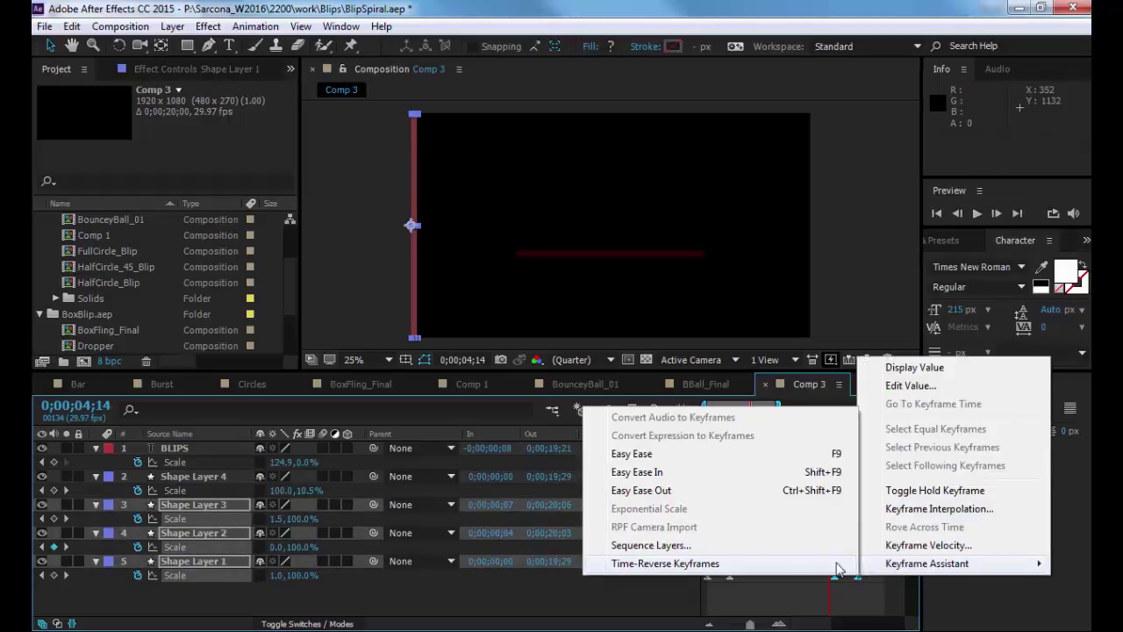
pyautogui.click(803, 567)
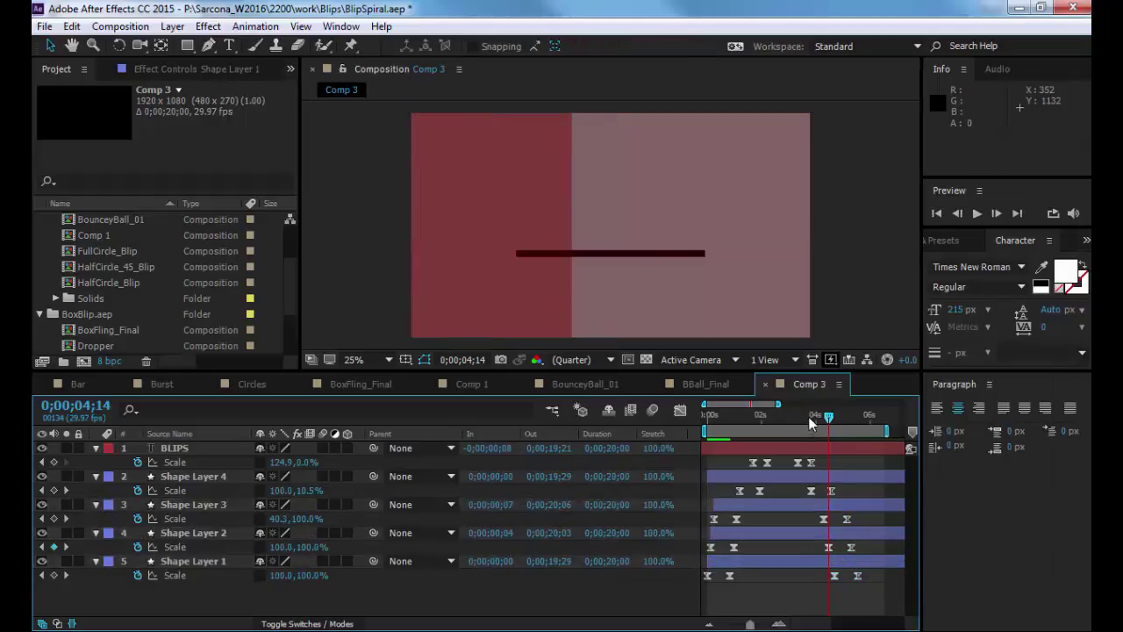
# Tighten the closing Scale keyframe pairs of all four shape layers so the exits run faster, and preview the animation.
pyautogui.click(825, 501)
pyautogui.moveTo(812, 522); pyautogui.dragTo(865, 576)
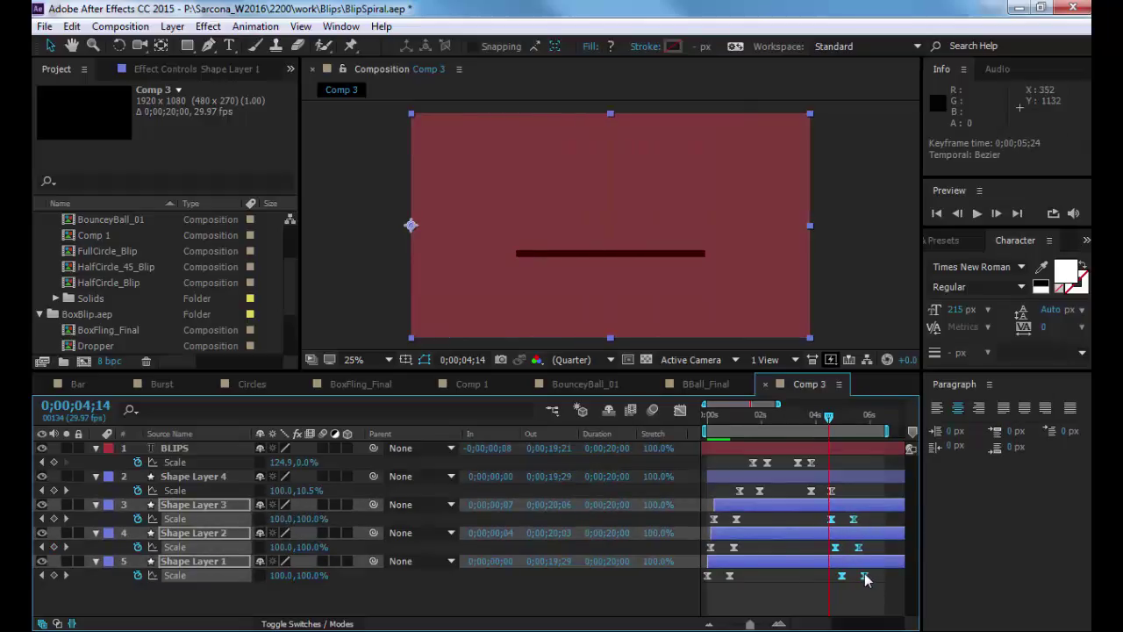
pyautogui.click(838, 489)
pyautogui.click(826, 490)
pyautogui.moveTo(824, 490); pyautogui.dragTo(843, 525)
pyautogui.hotkey('ctrl', 'z')
pyautogui.moveTo(862, 606); pyautogui.dragTo(826, 520)
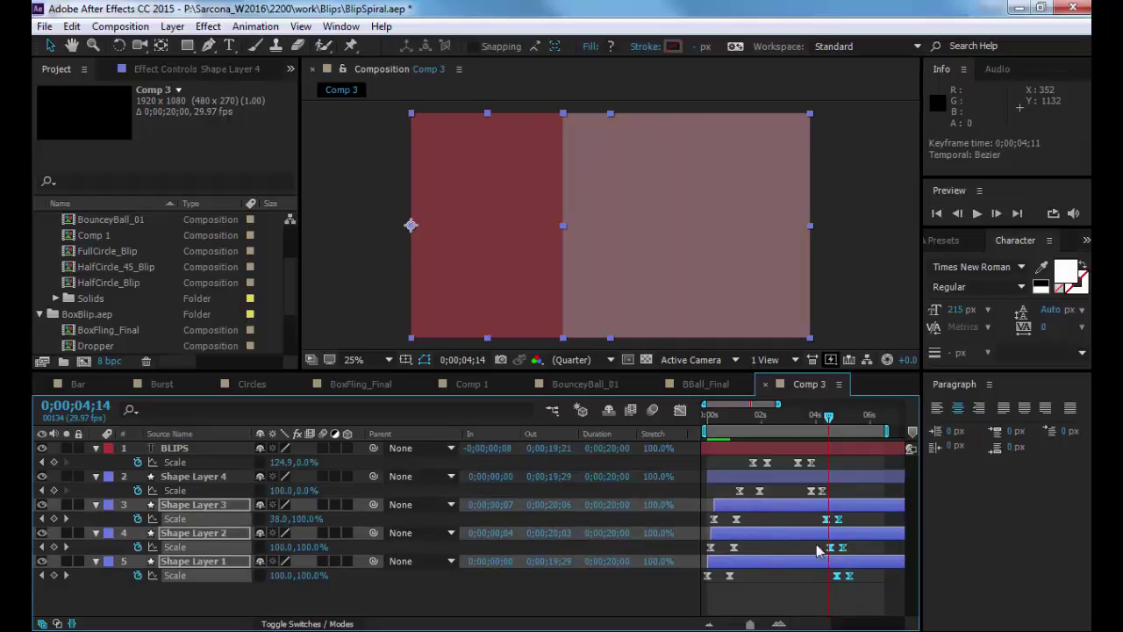
pyautogui.click(808, 599)
pyautogui.press('space')
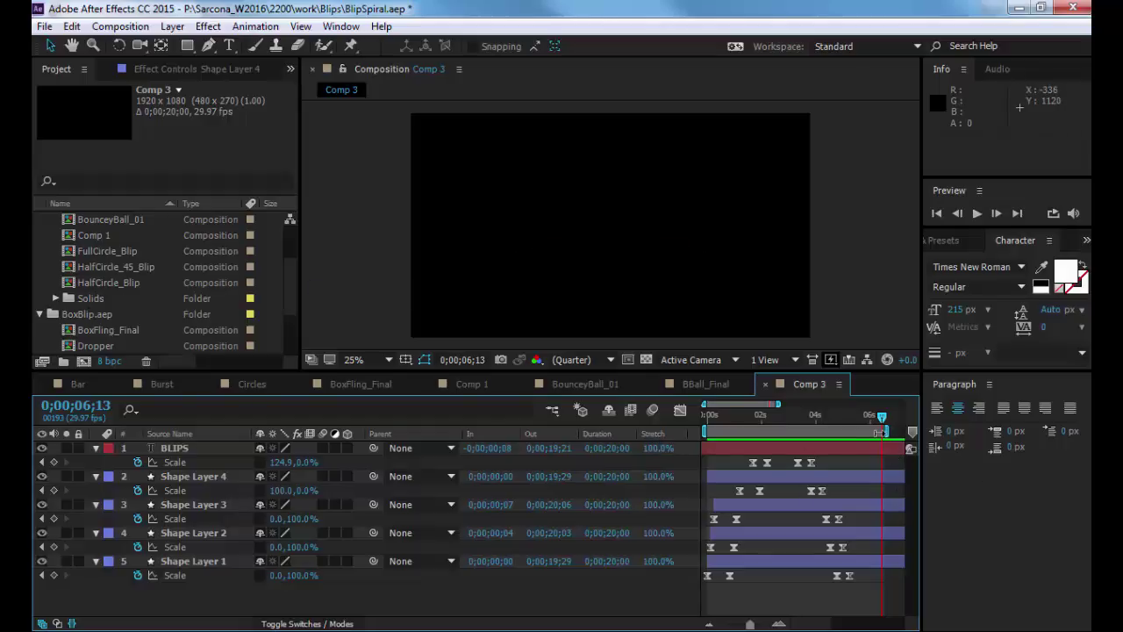
# Extend the work area to 0;00;19;29, trim all five layers to end at 0;00;05;07, and collapse their properties.
pyautogui.moveTo(879, 433); pyautogui.dragTo(927, 442)
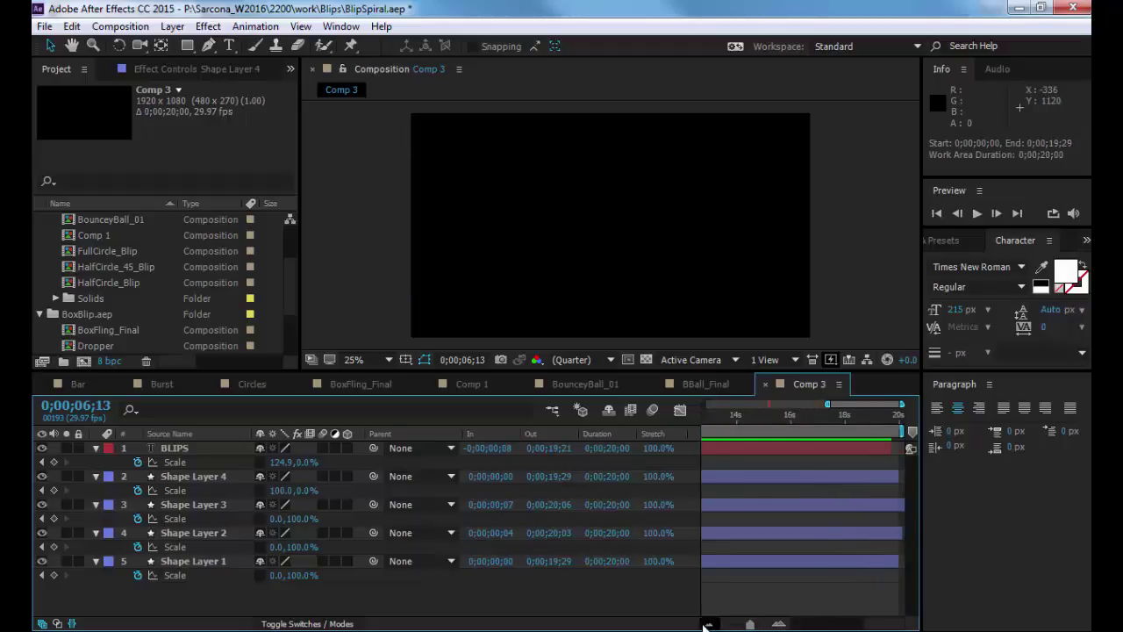
pyautogui.moveTo(752, 622); pyautogui.dragTo(726, 624)
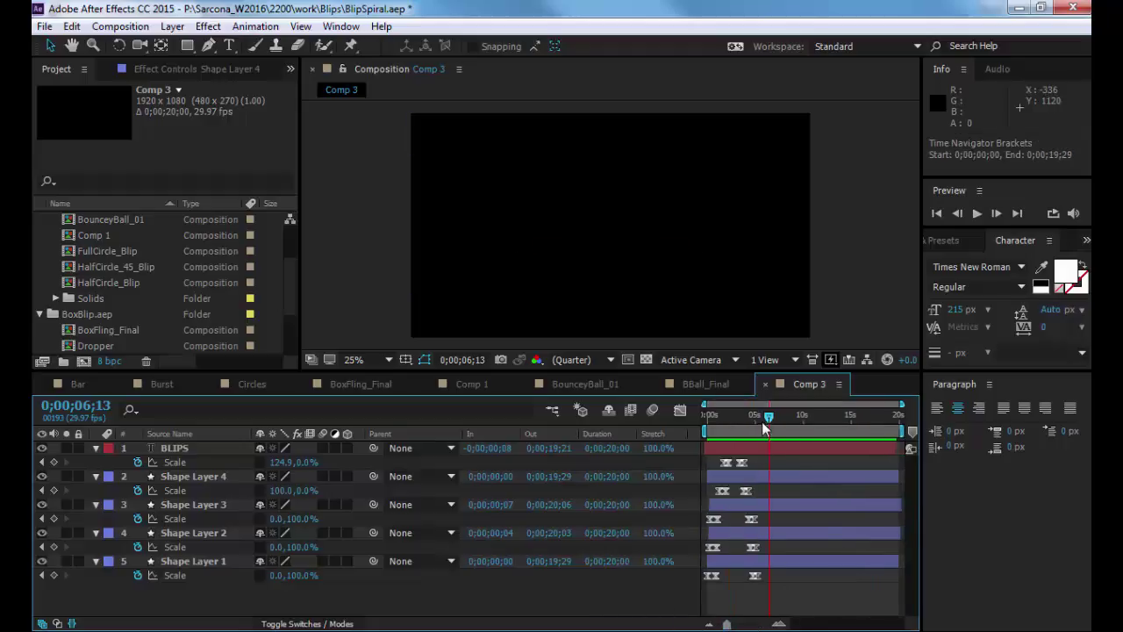
pyautogui.moveTo(766, 420)
pyautogui.mouseDown()
pyautogui.moveTo(753, 418)
pyautogui.moveTo(758, 426)
pyautogui.mouseUp()
pyautogui.hotkey('ctrl', 'a')
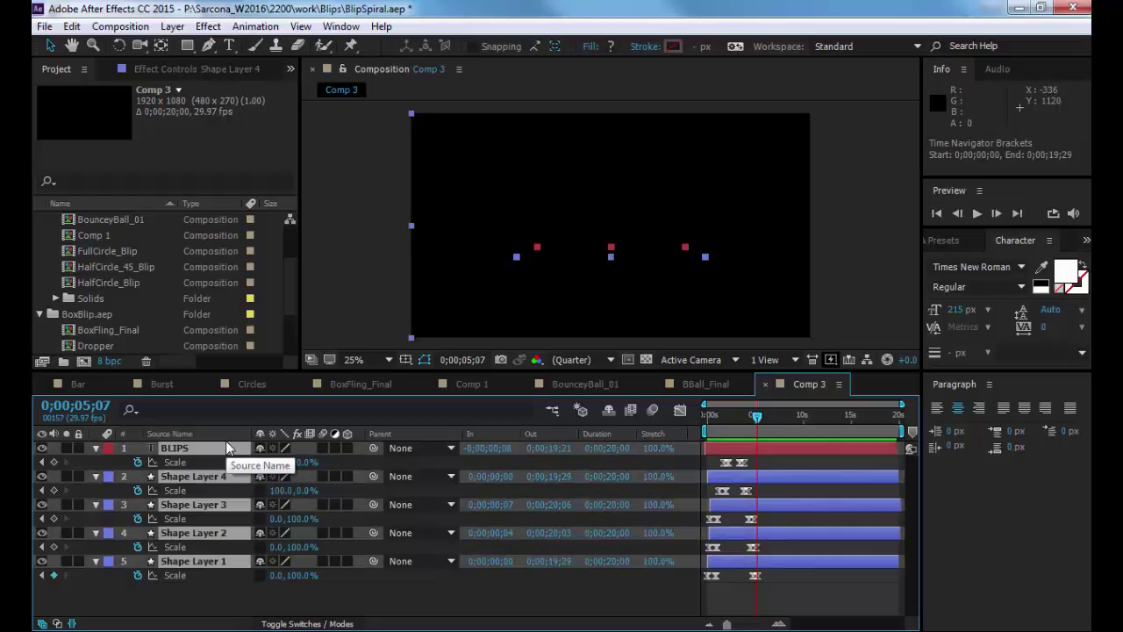
pyautogui.hotkey('alt', ']')
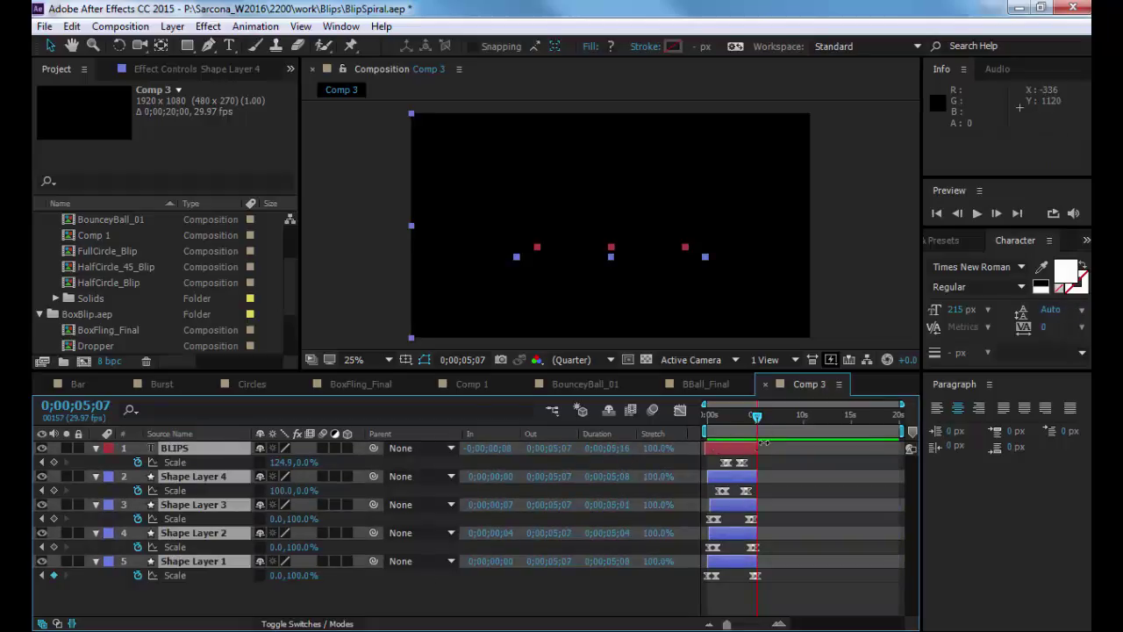
pyautogui.press('u')
pyautogui.click(352, 525)
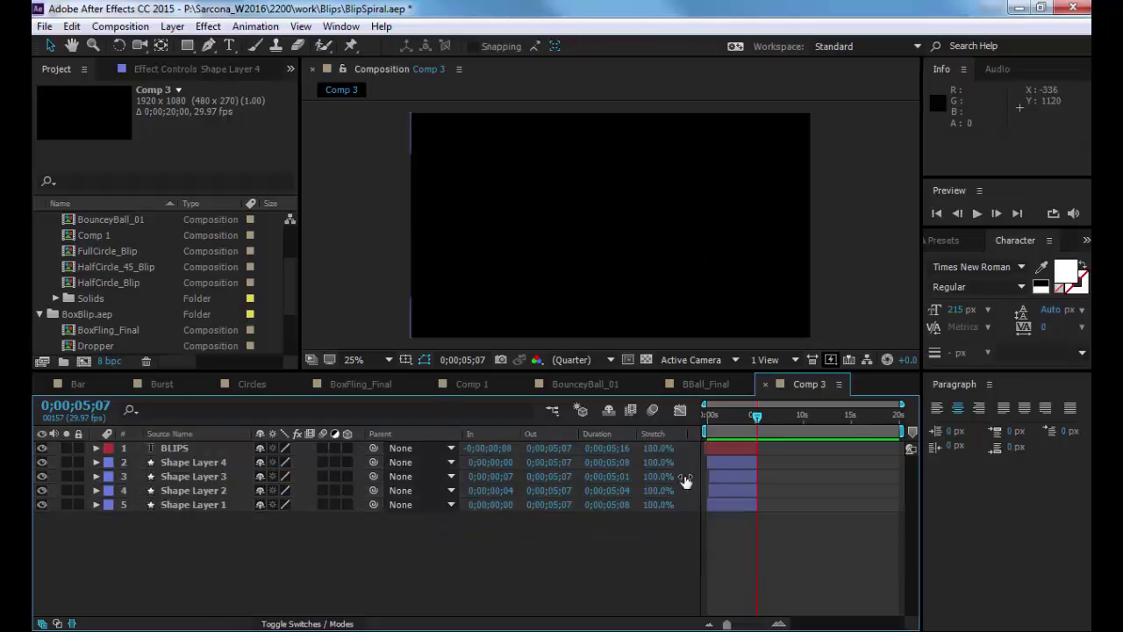
pyautogui.scroll(-2, 116, 300)
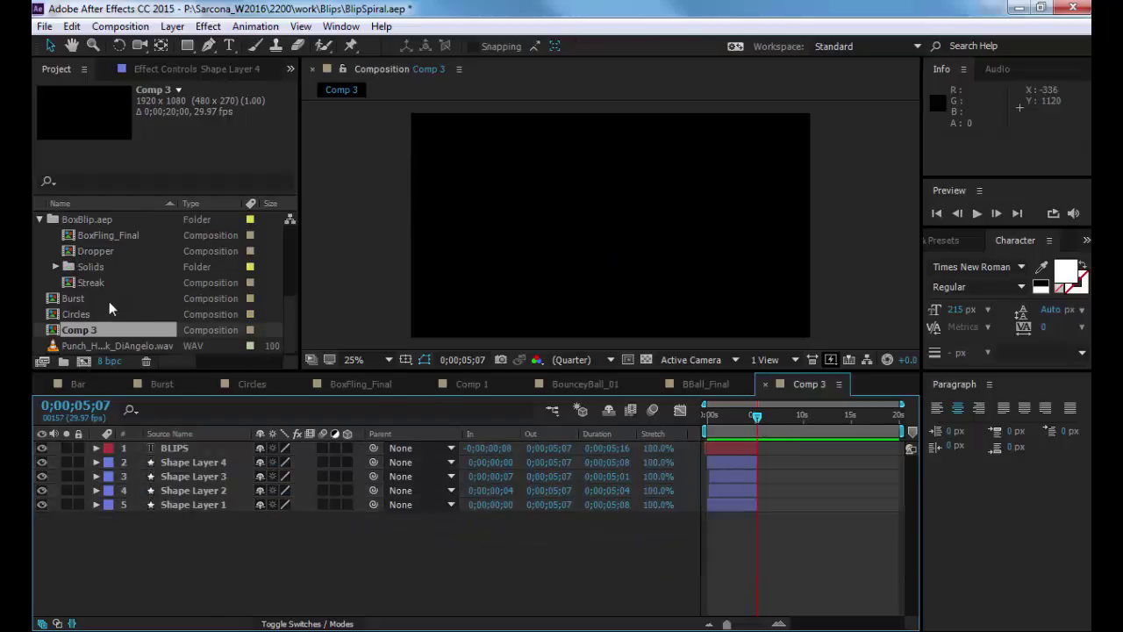
pyautogui.click(78, 315)
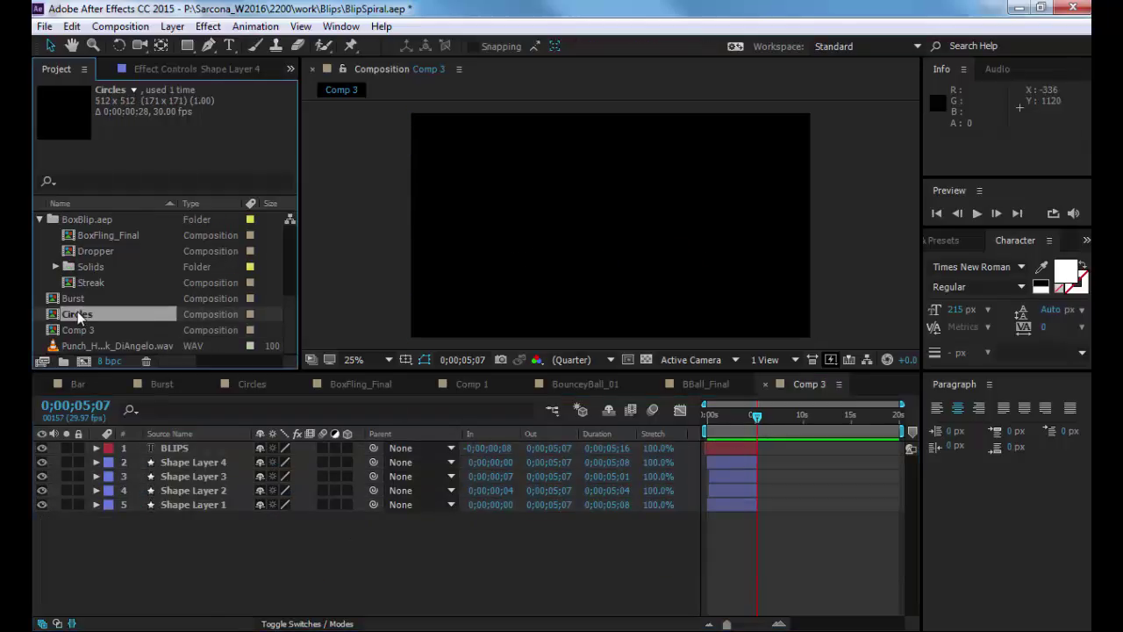
pyautogui.click(72, 300)
pyautogui.click(74, 330)
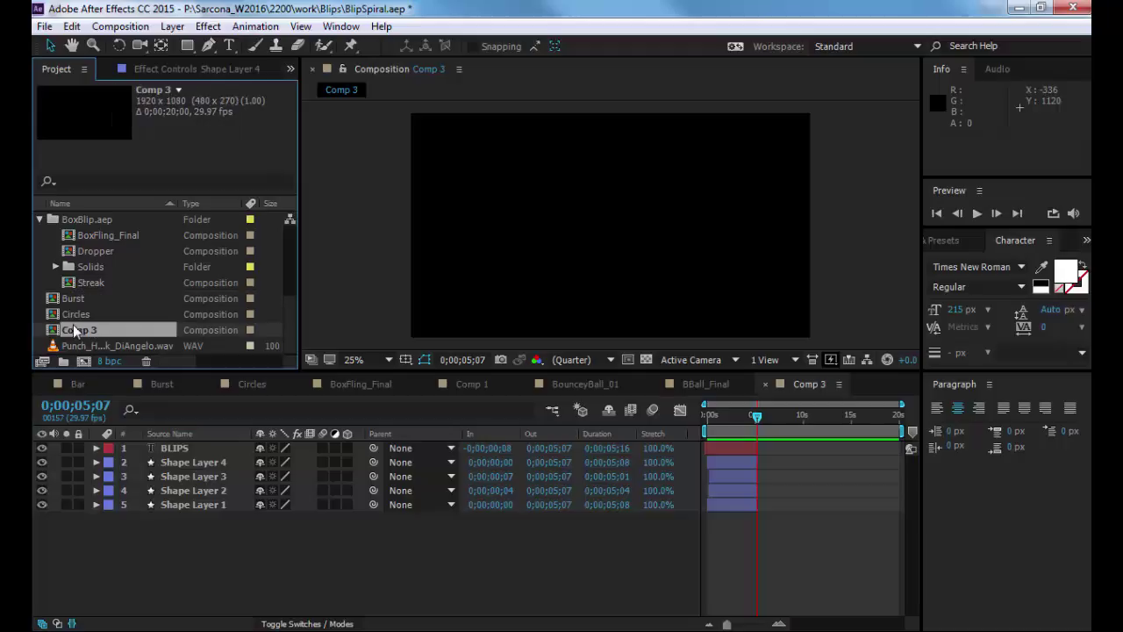
pyautogui.doubleClick(73, 330)
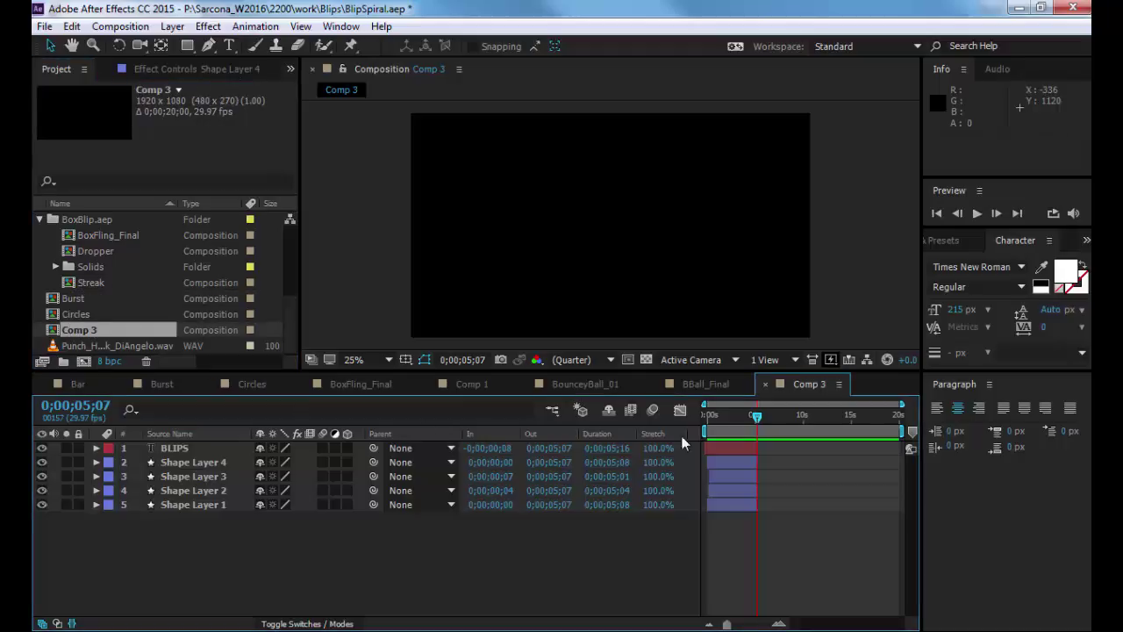
# Add BoxFling_Final as the top layer starting at 0;00;05;08, preview it, and trim its end to 0;00;07;26.
pyautogui.moveTo(747, 423)
pyautogui.mouseDown()
pyautogui.moveTo(712, 418)
pyautogui.moveTo(754, 423)
pyautogui.mouseUp()
pyautogui.scroll(3, 132, 285)
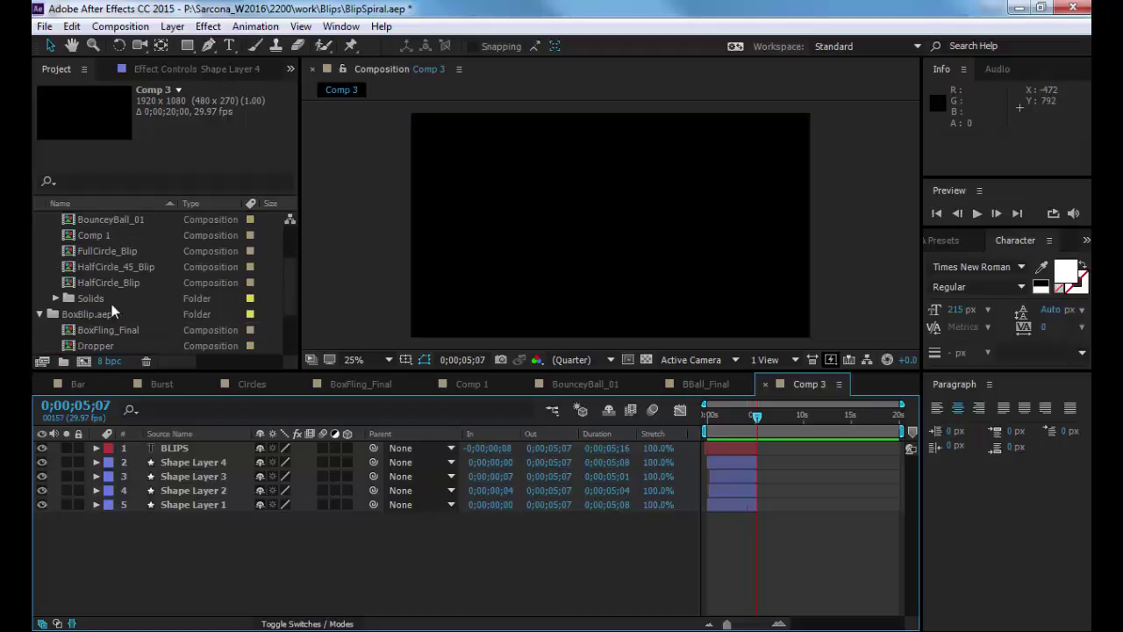
pyautogui.moveTo(110, 329); pyautogui.dragTo(215, 445)
pyautogui.moveTo(726, 447); pyautogui.dragTo(676, 420)
pyautogui.press('space')
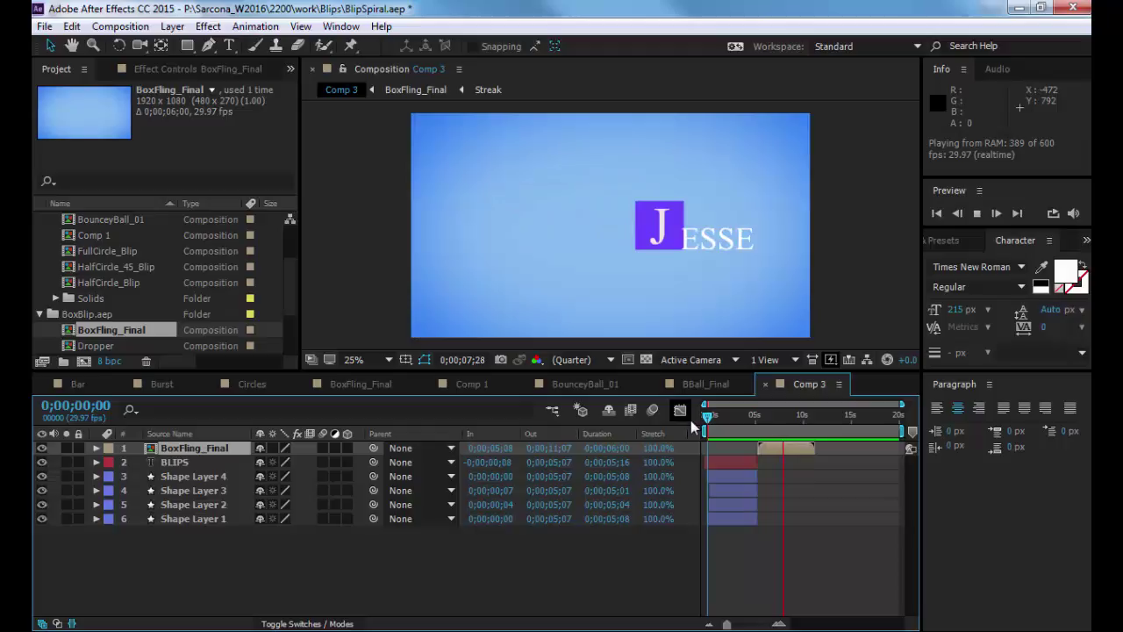
pyautogui.press('space')
pyautogui.moveTo(788, 427)
pyautogui.mouseDown()
pyautogui.moveTo(761, 421)
pyautogui.moveTo(787, 420)
pyautogui.mouseUp()
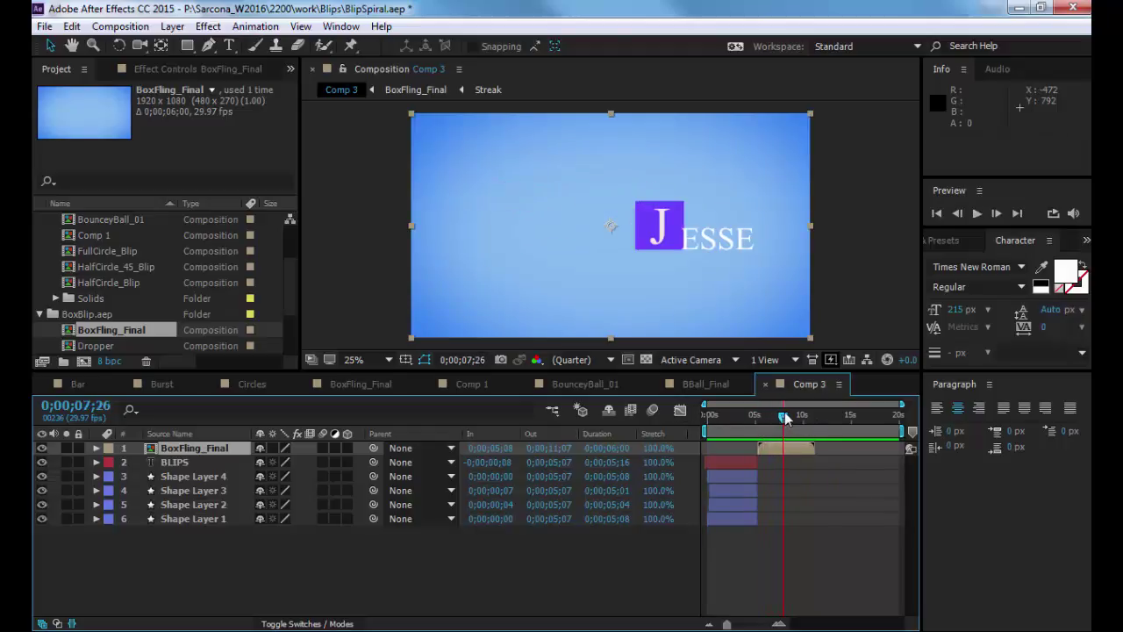
pyautogui.hotkey('alt', ']')
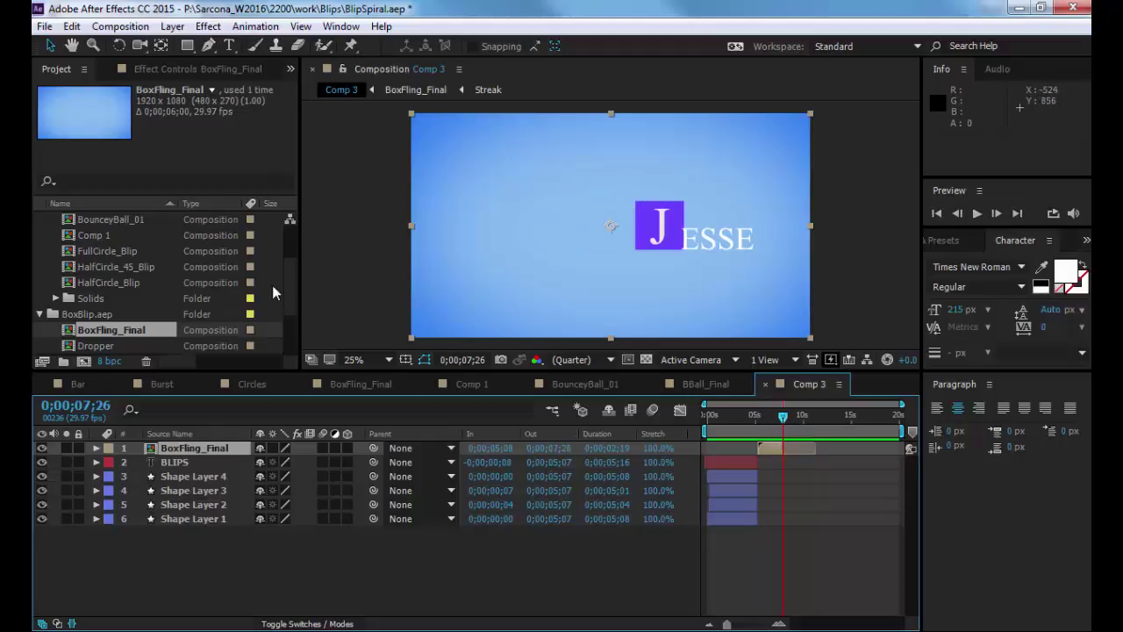
# Add the Bar composition as the top layer starting at 0;00;07;27 and trim its end to 0;00;09;24.
pyautogui.scroll(3, 147, 284)
pyautogui.scroll(-1, 118, 299)
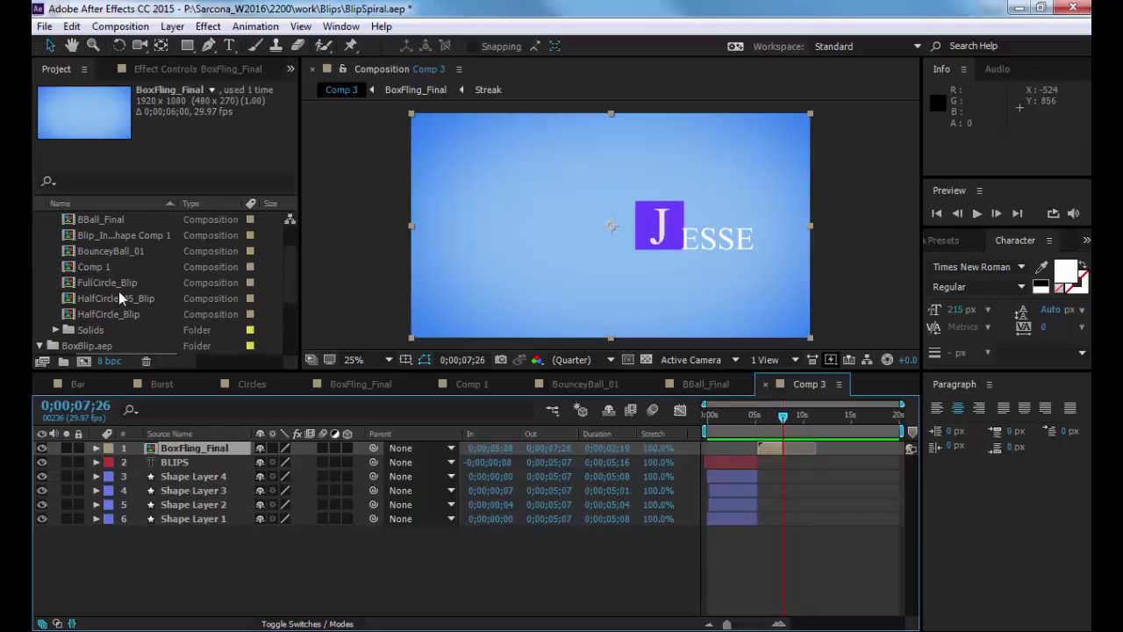
pyautogui.scroll(1, 130, 298)
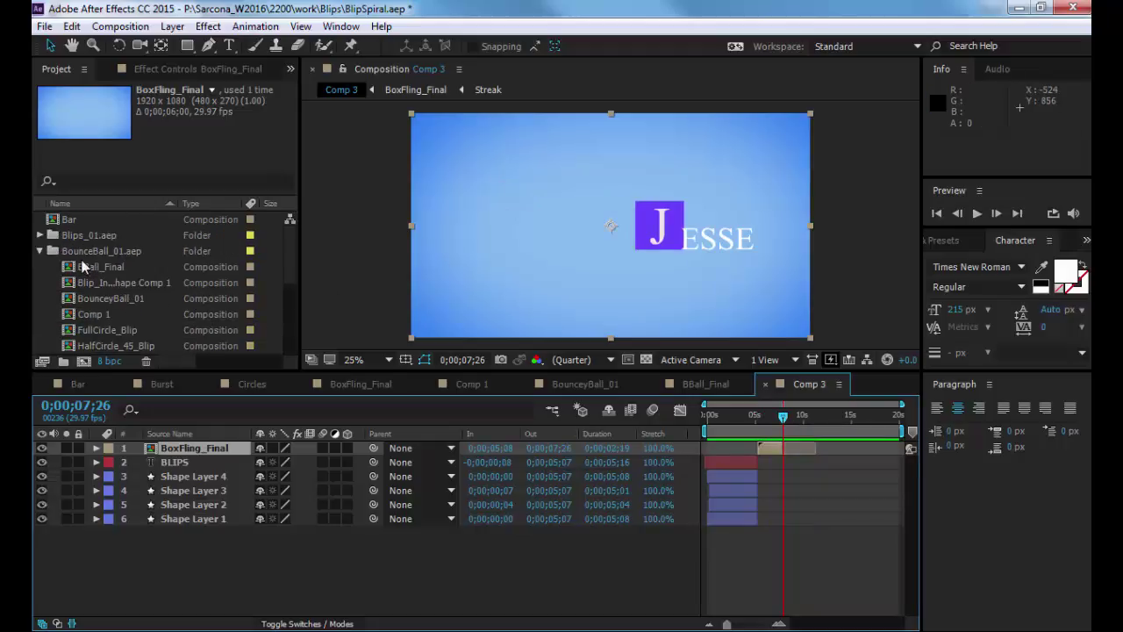
pyautogui.click(56, 221)
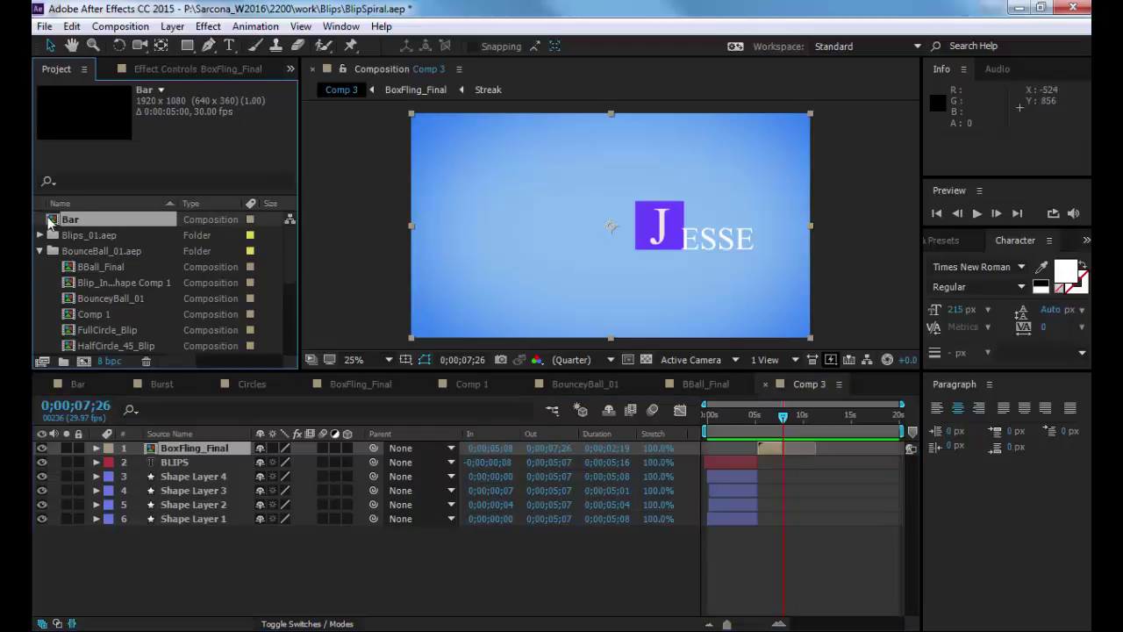
pyautogui.moveTo(50, 221); pyautogui.dragTo(216, 446)
pyautogui.moveTo(736, 449); pyautogui.dragTo(805, 422)
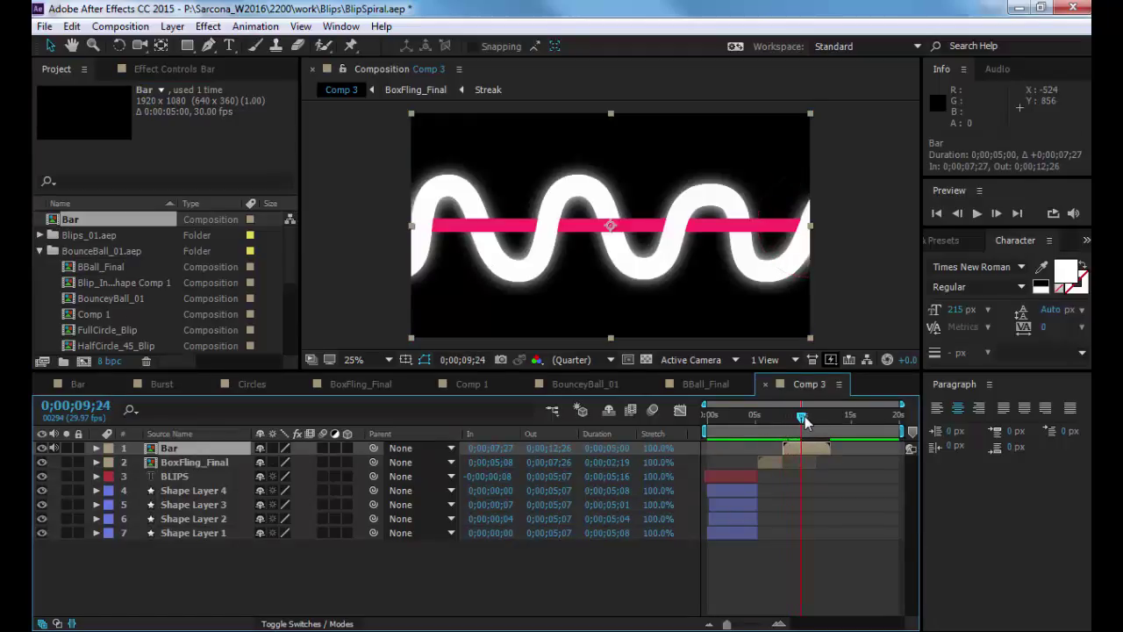
pyautogui.hotkey('alt', ']')
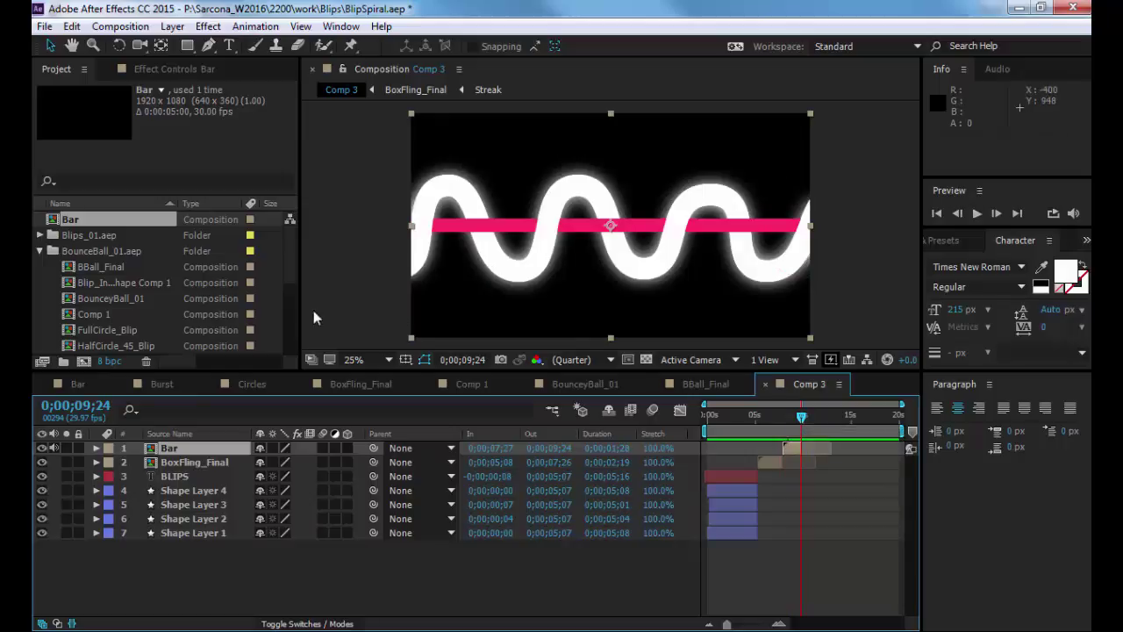
# Add BBall_Final as the top layer starting at 0;00;09;25 and trim its end to 0;00;12;14.
pyautogui.moveTo(96, 267); pyautogui.dragTo(196, 447)
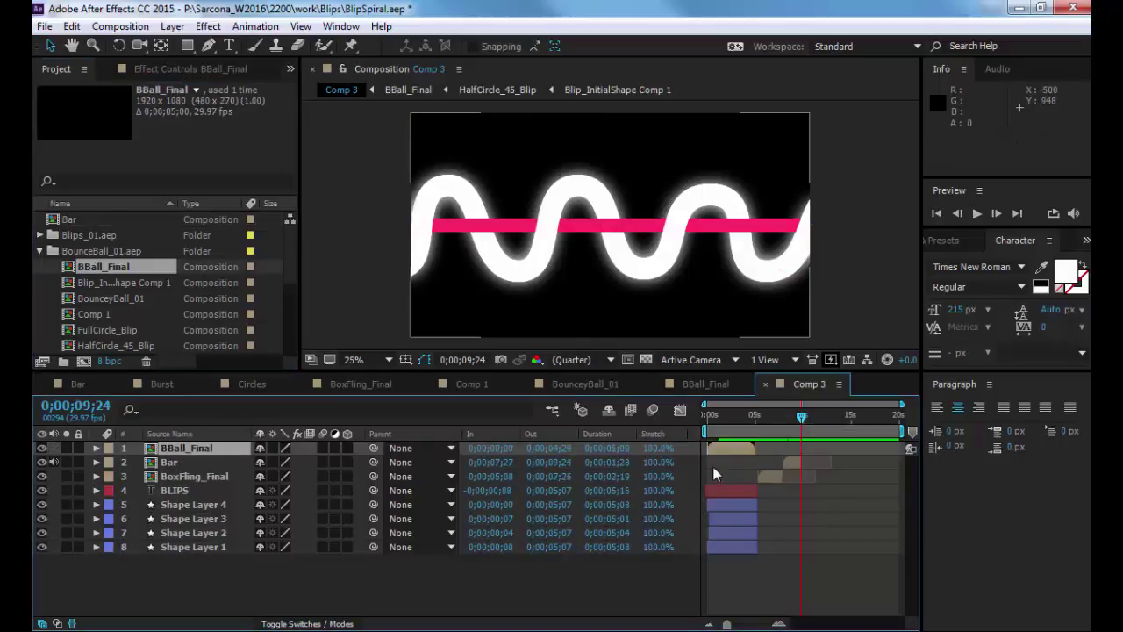
pyautogui.moveTo(712, 448); pyautogui.dragTo(826, 417)
pyautogui.hotkey('alt', ']')
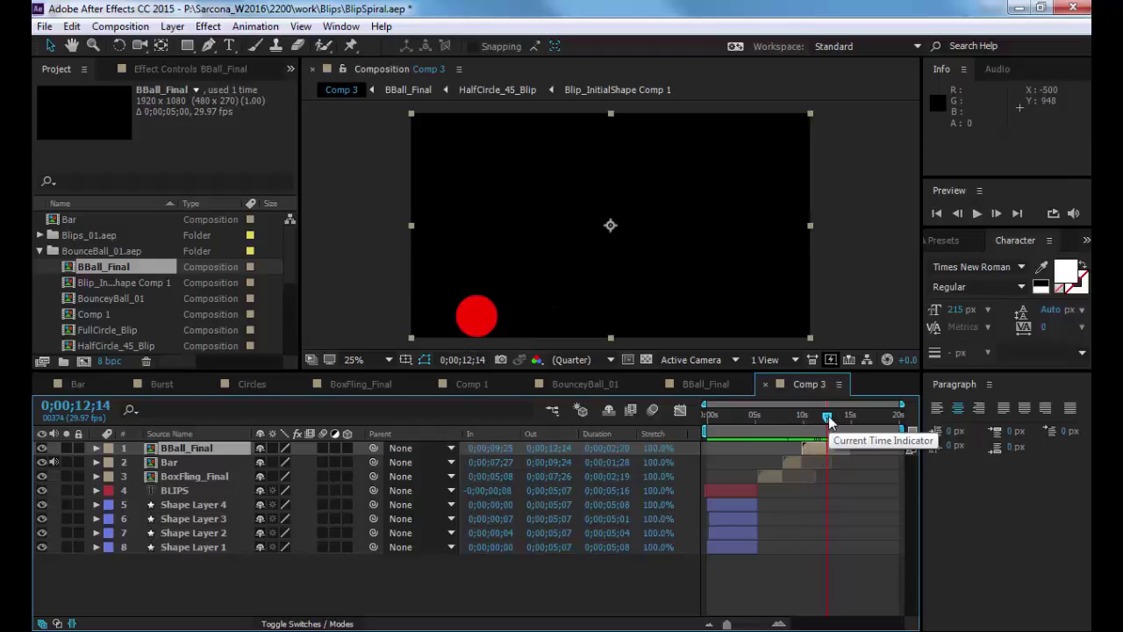
# Shorten the work area to end where BBall_Final ends and preview the assembled sequence.
pyautogui.moveTo(896, 425); pyautogui.dragTo(834, 434)
pyautogui.press('space')
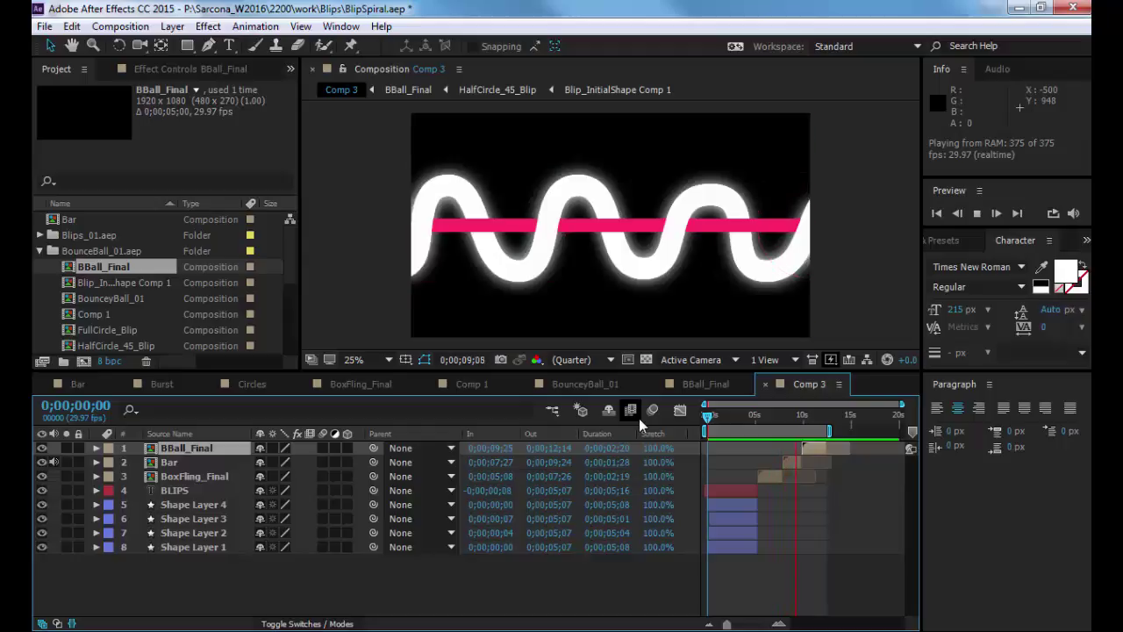
pyautogui.press('space')
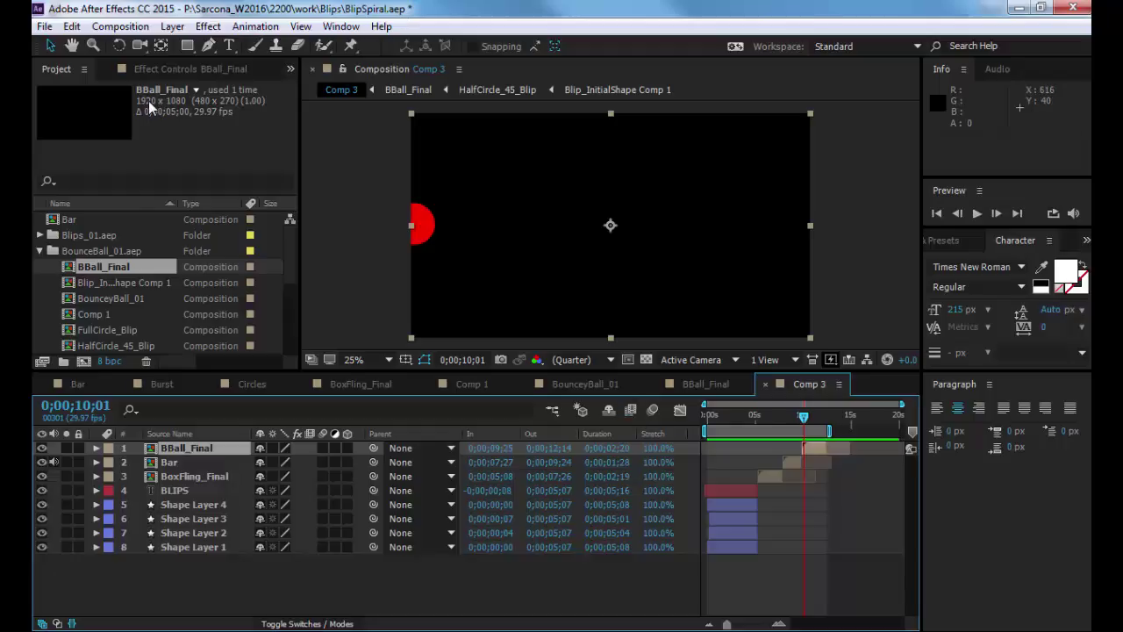
# Examine Blip_InitialShape Comp 1, BounceyBall_01, Comp 1, FullCircle_Blip and HalfCircle_45_Blip in the BounceBall_01.aep folder, previewing their animations.
pyautogui.click(108, 282)
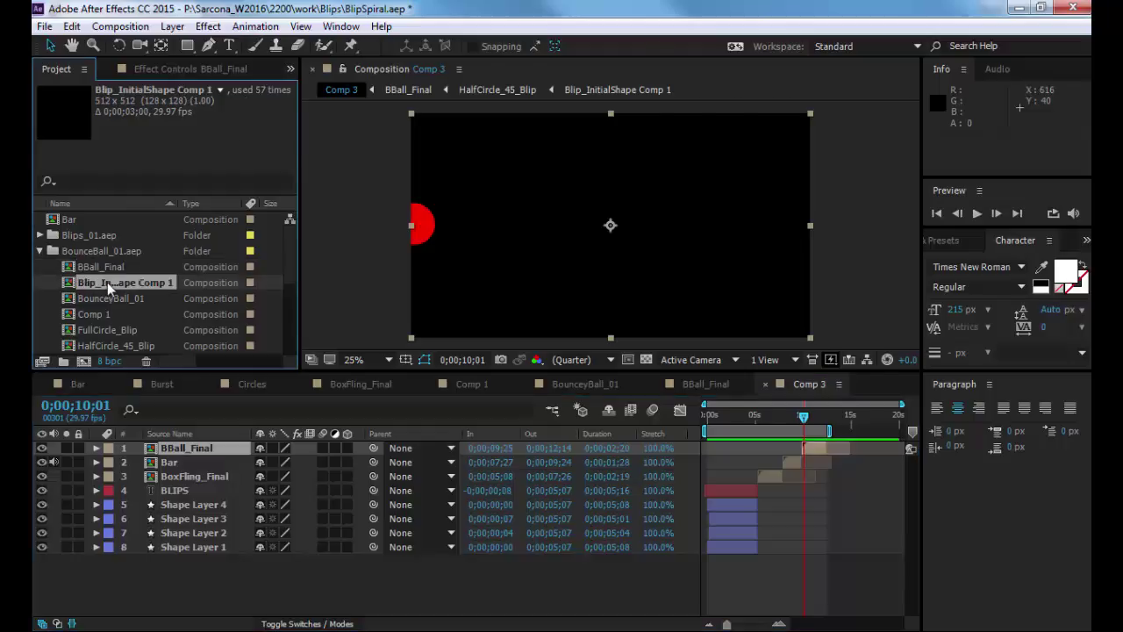
pyautogui.doubleClick(107, 282)
pyautogui.moveTo(484, 415); pyautogui.dragTo(549, 421)
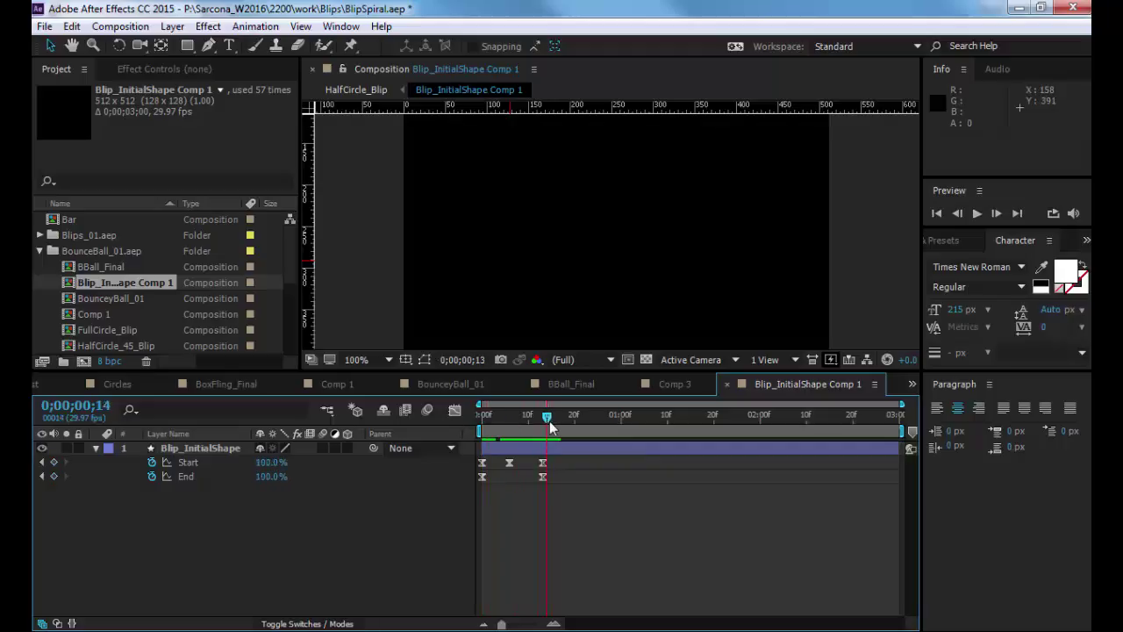
pyautogui.doubleClick(120, 296)
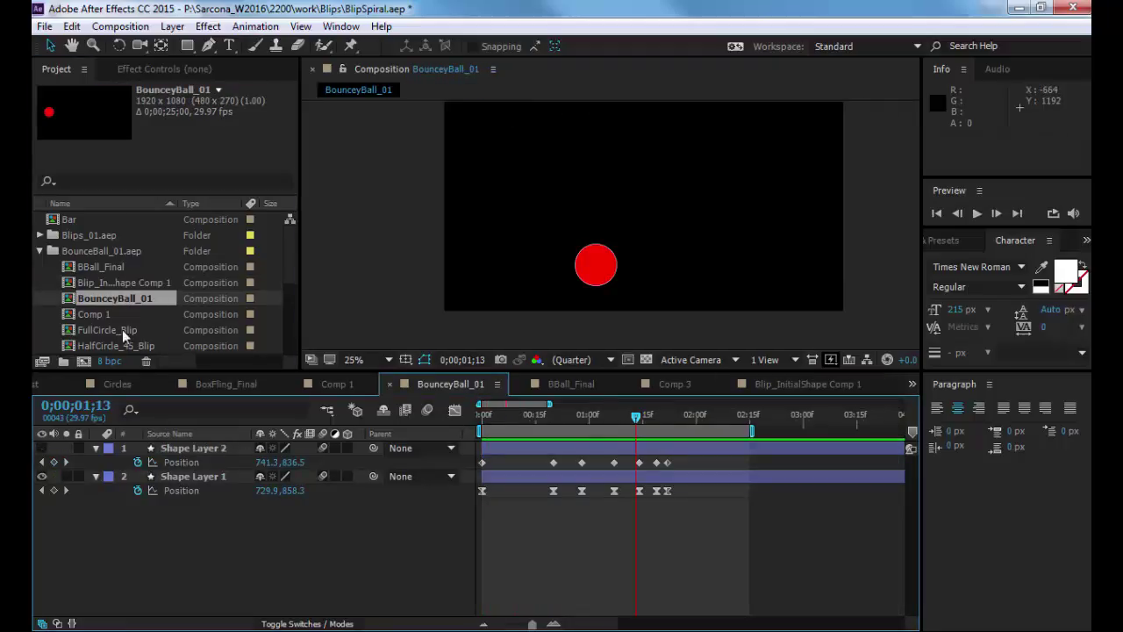
pyautogui.doubleClick(94, 313)
pyautogui.press('space')
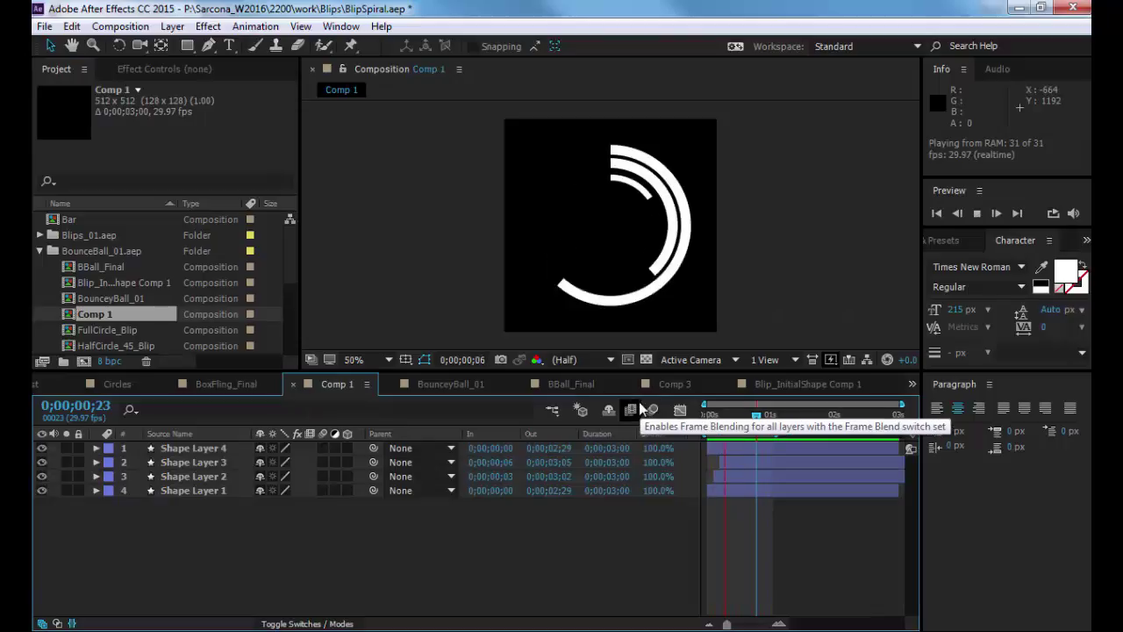
pyautogui.doubleClick(101, 331)
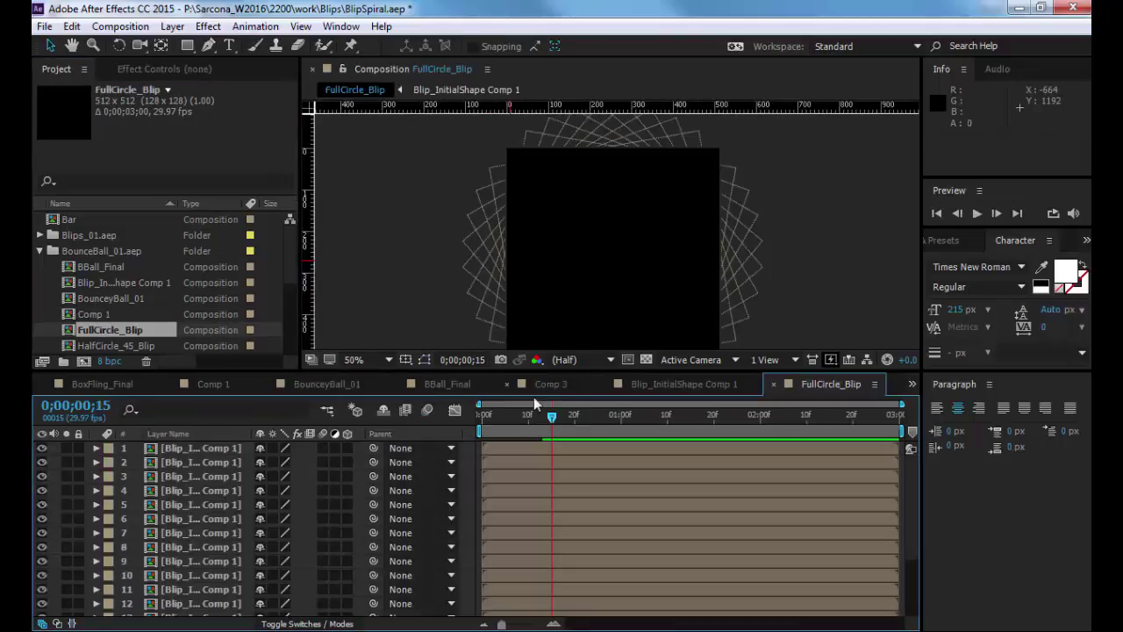
pyautogui.moveTo(551, 423); pyautogui.dragTo(428, 422)
pyautogui.press('space')
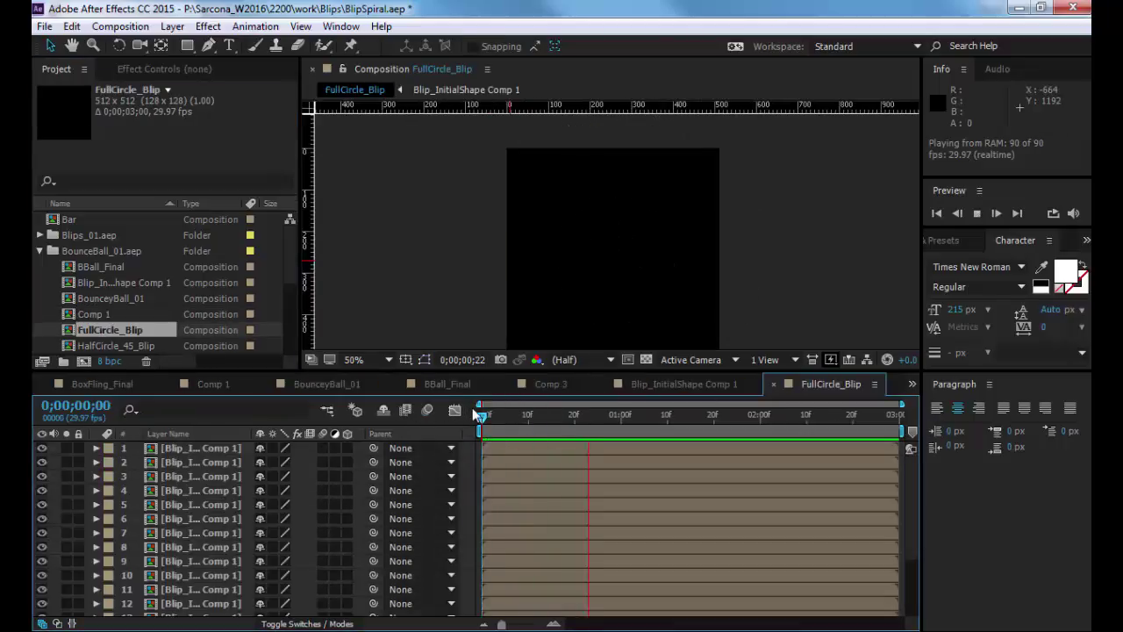
pyautogui.doubleClick(117, 347)
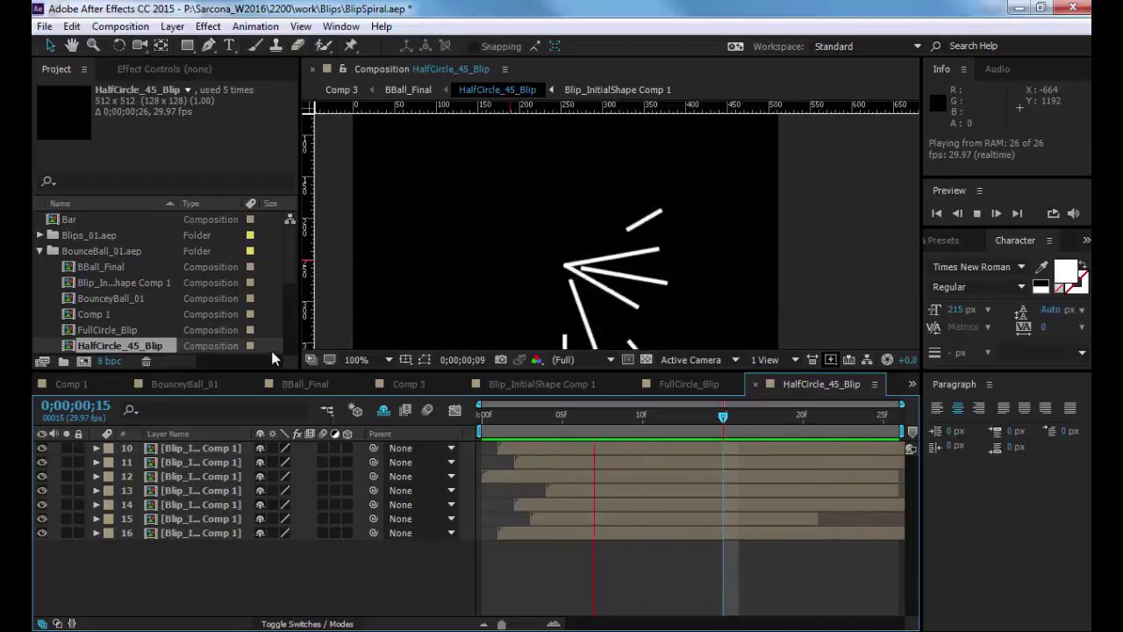
pyautogui.press('space')
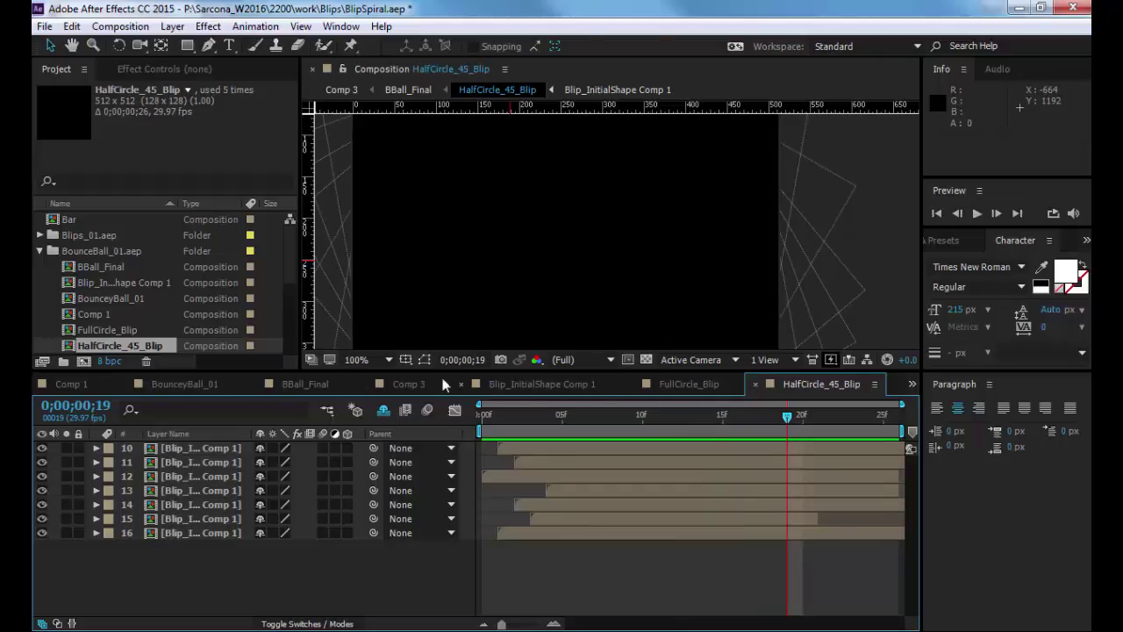
# Compare BounceyBall_01, Blip_InitialShape Comp 1, FullCircle_Blip, Comp 1 and BBall_Final once more to review the bouncing-ball project's pieces.
pyautogui.click(98, 268)
pyautogui.click(100, 298)
pyautogui.doubleClick(99, 299)
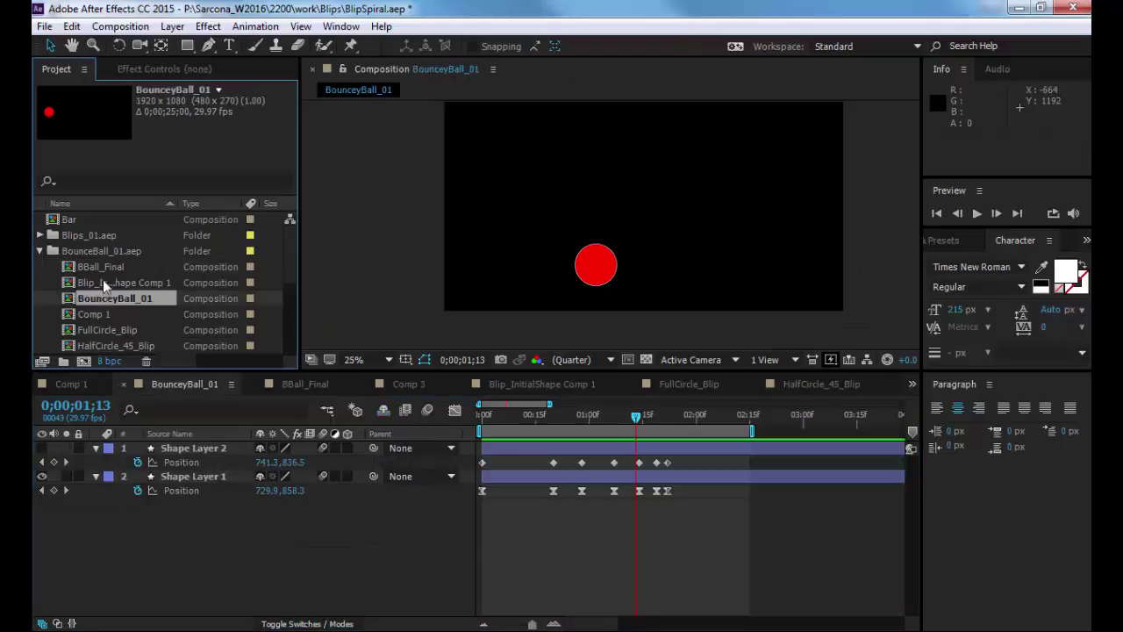
pyautogui.click(102, 282)
pyautogui.doubleClick(103, 281)
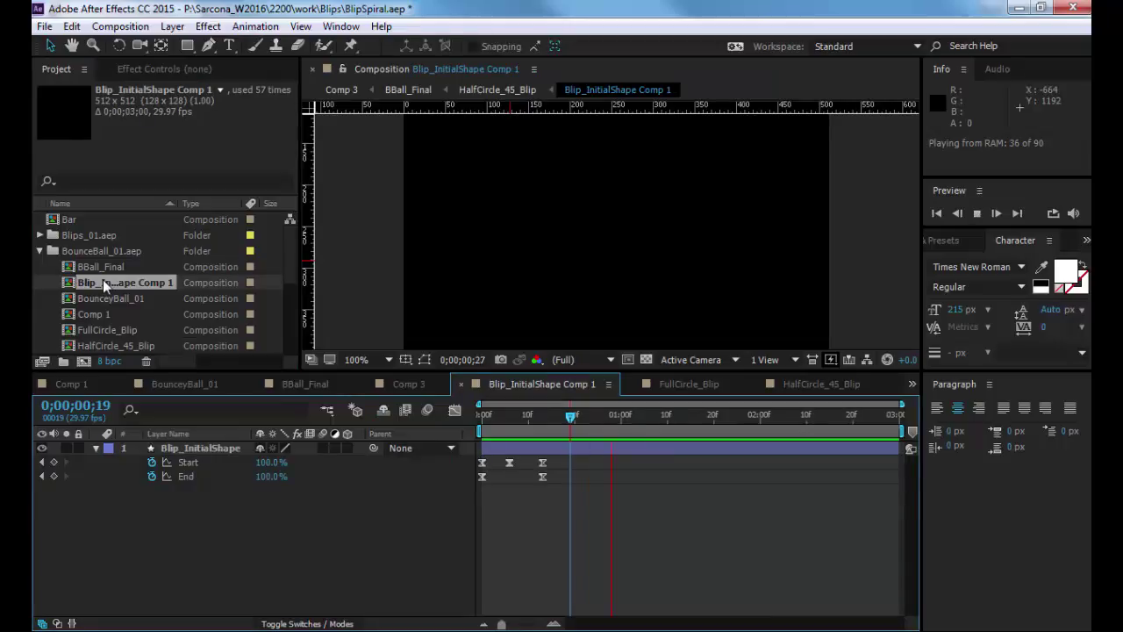
pyautogui.click(508, 414)
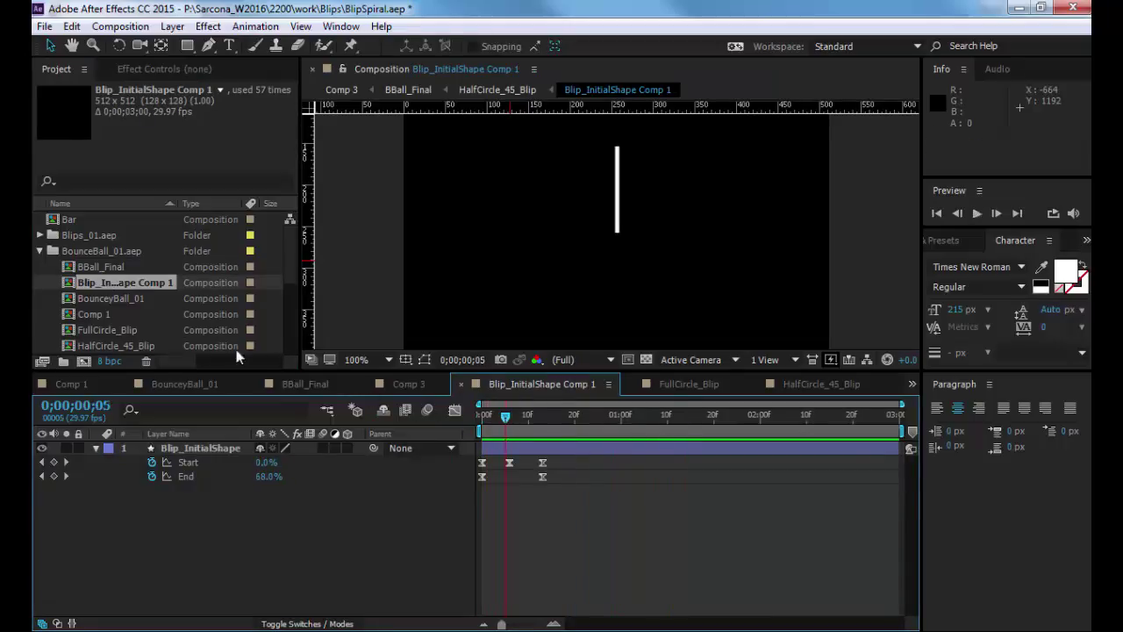
pyautogui.doubleClick(116, 329)
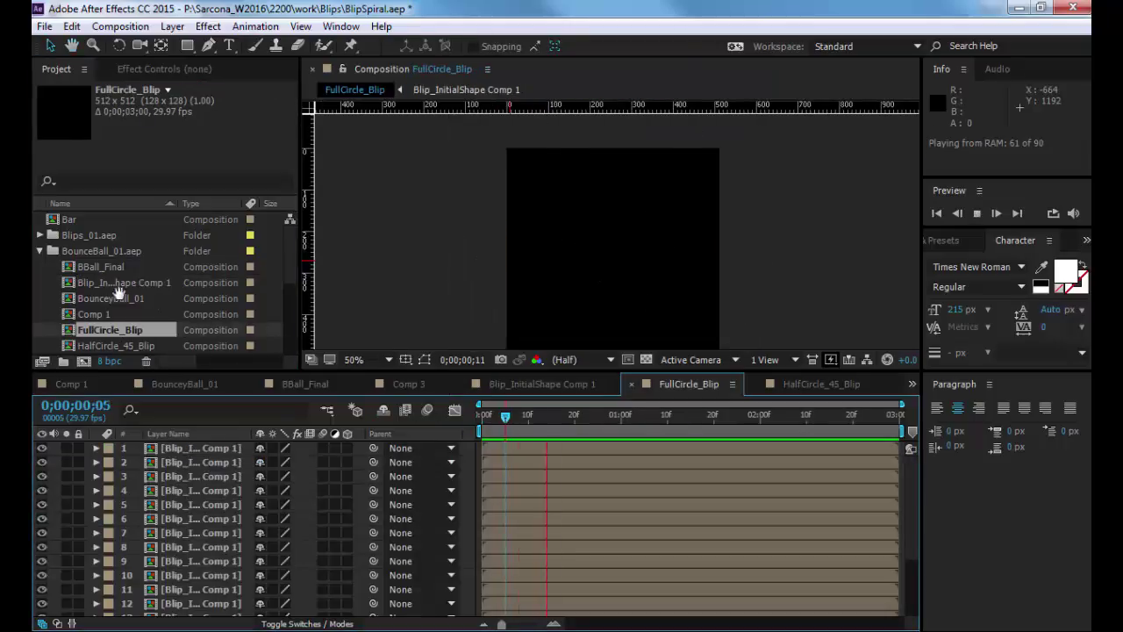
pyautogui.click(99, 314)
pyautogui.doubleClick(99, 314)
pyautogui.press('space')
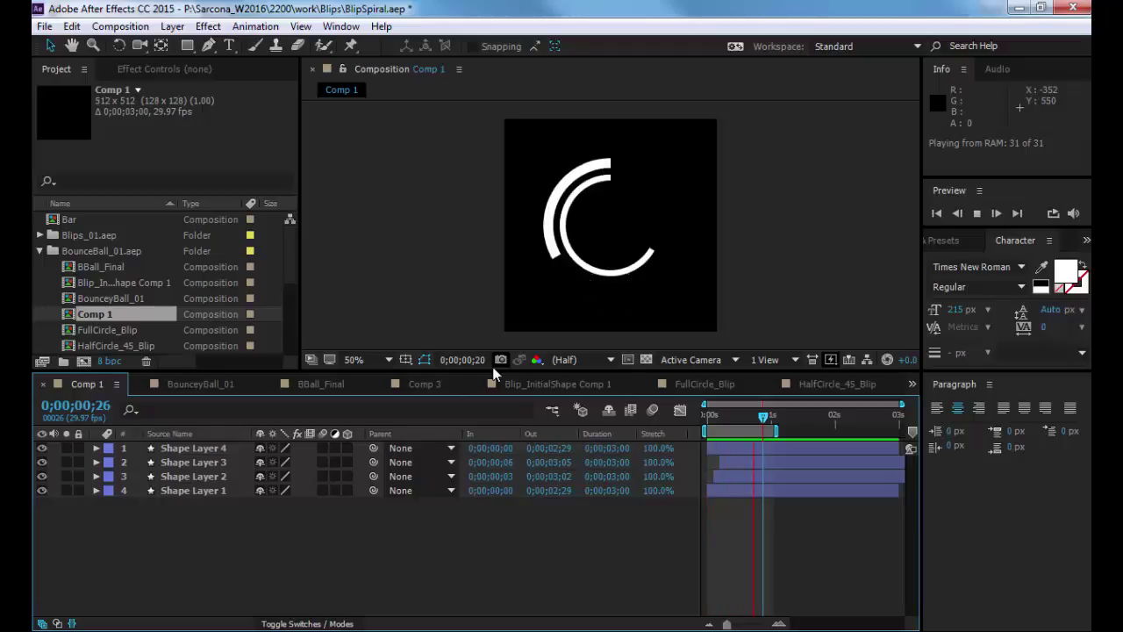
pyautogui.press('space')
pyautogui.click(182, 384)
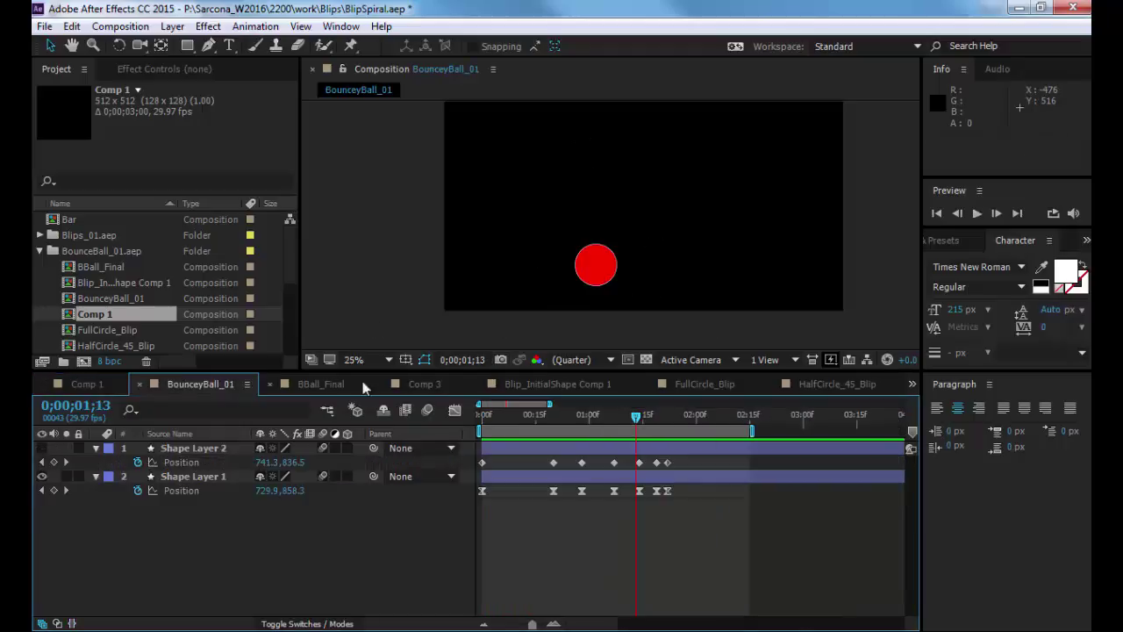
pyautogui.click(323, 384)
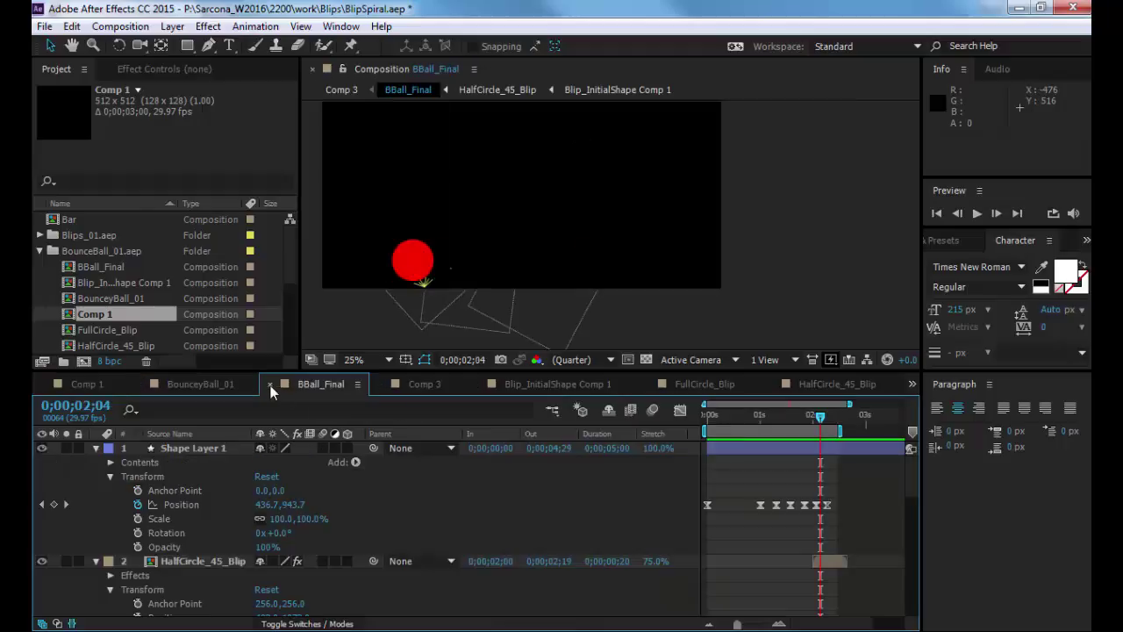
# Collapse the BounceBall_01.aep and BoxBlip.aep folders and open Comp 3.
pyautogui.click(39, 250)
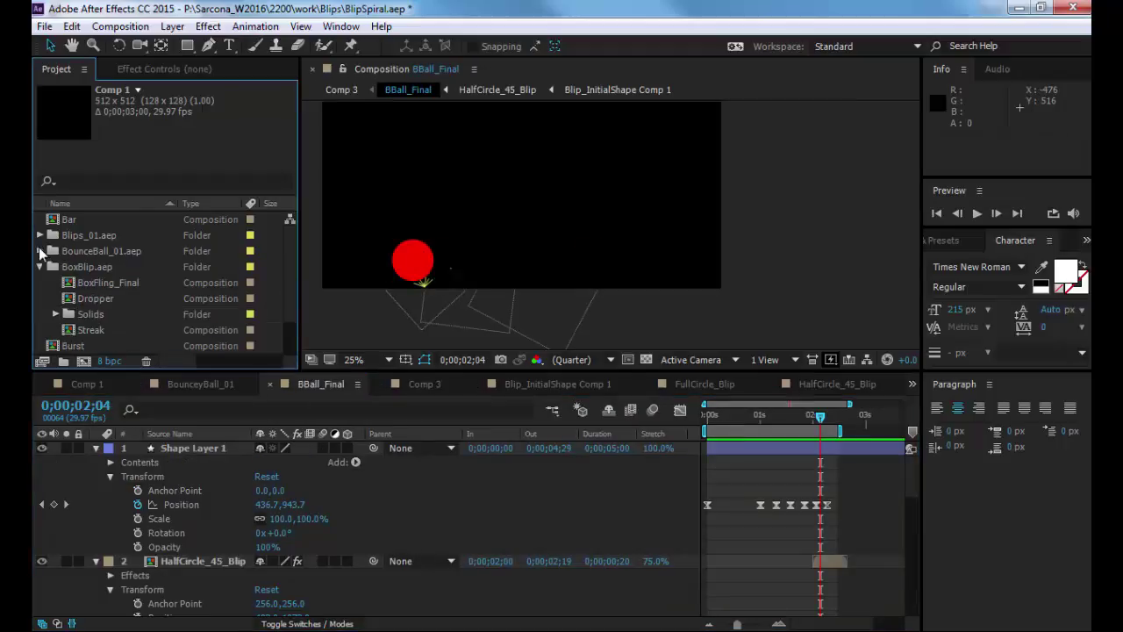
pyautogui.click(39, 266)
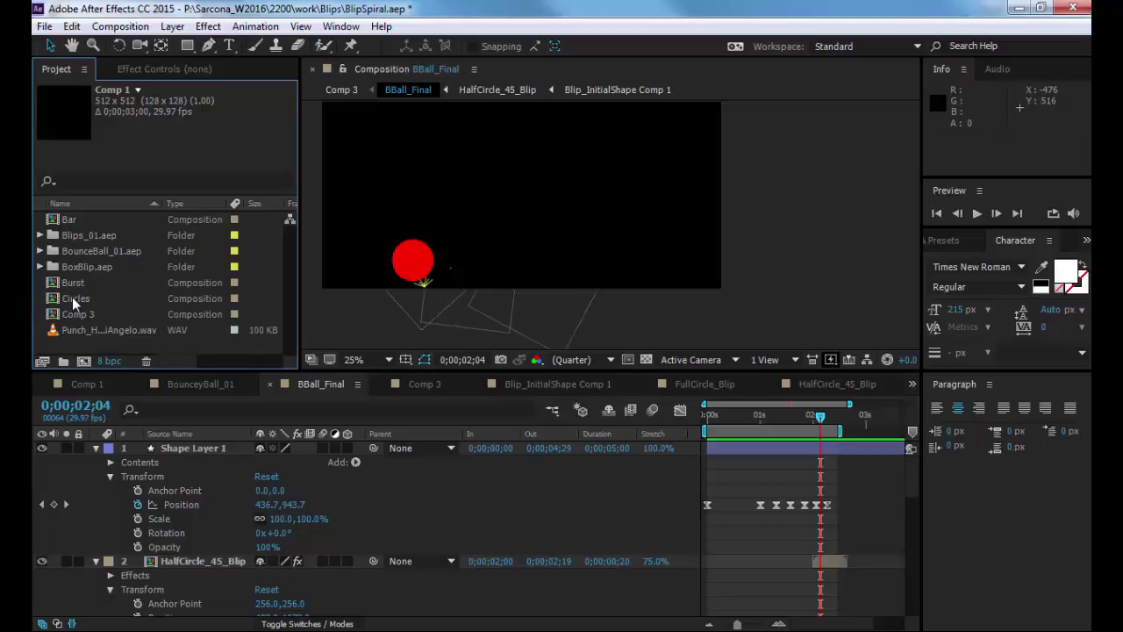
pyautogui.doubleClick(83, 313)
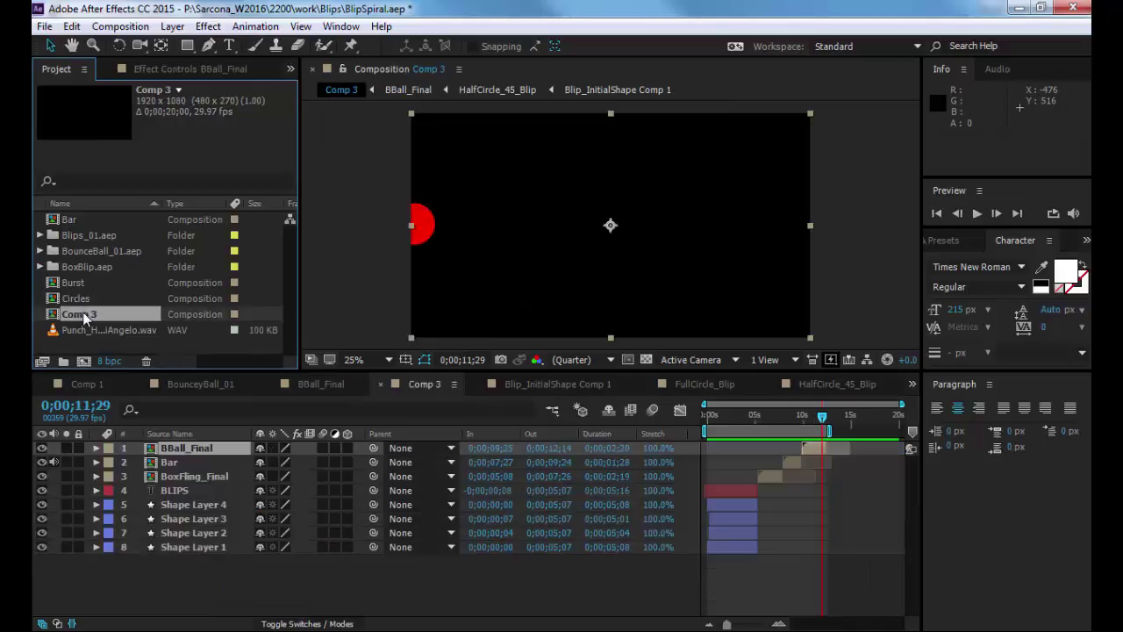
# Rename Comp 3 as FinalBlipComp.
pyautogui.rightClick(112, 316)
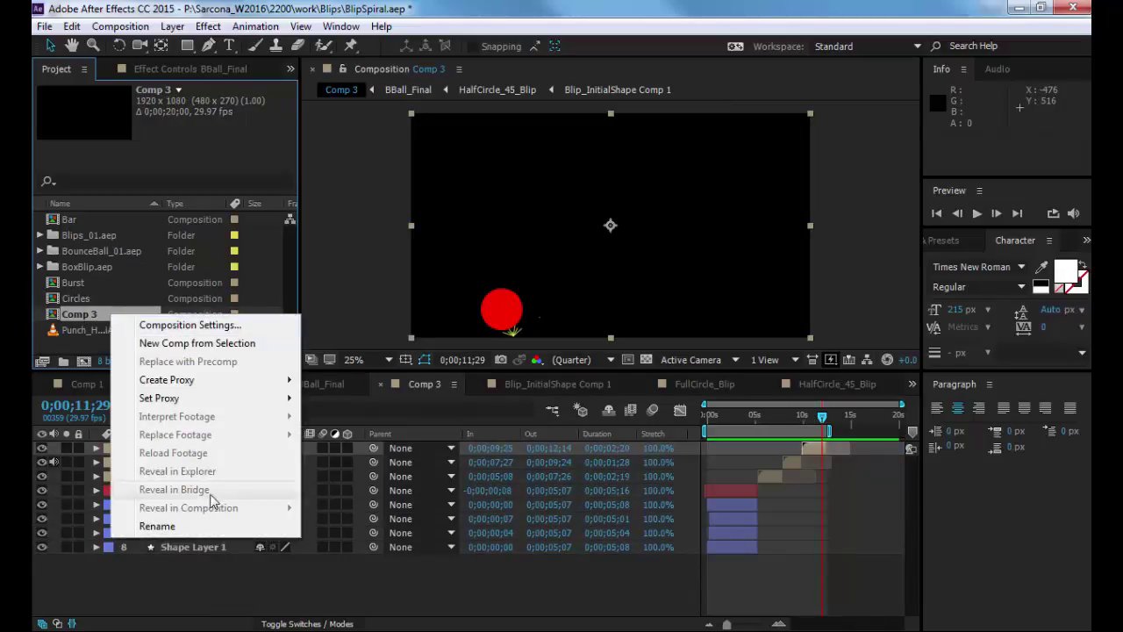
pyautogui.click(157, 525)
pyautogui.write('FinalBlipComp')
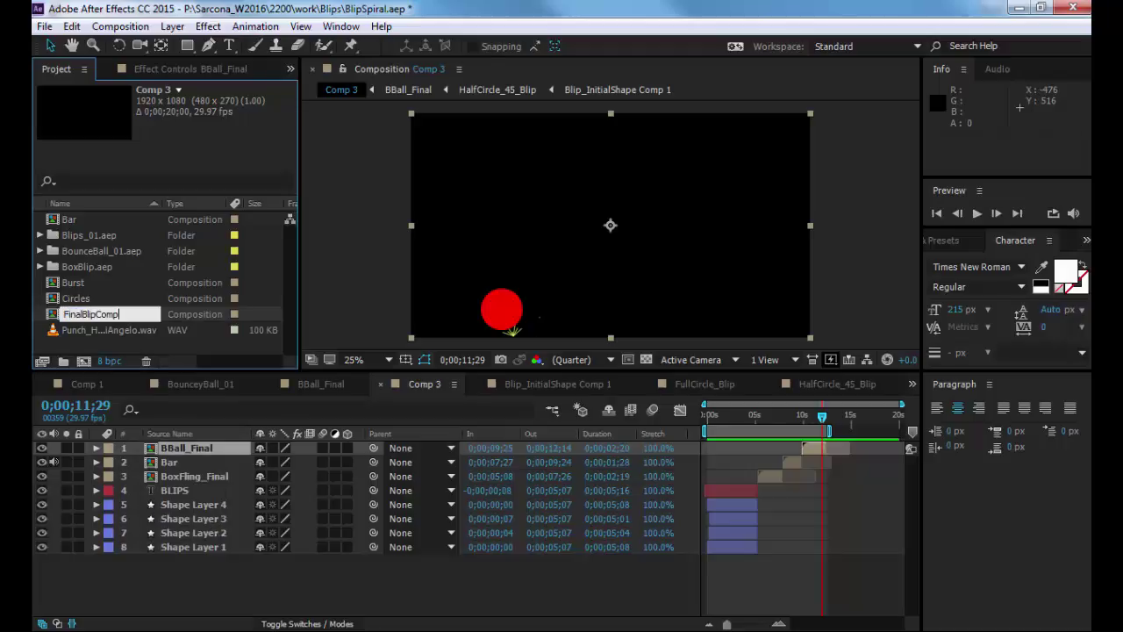
pyautogui.press('Return')
# Rename the assembled 20-second composition as BlipComp_Final.
pyautogui.rightClick(118, 314)
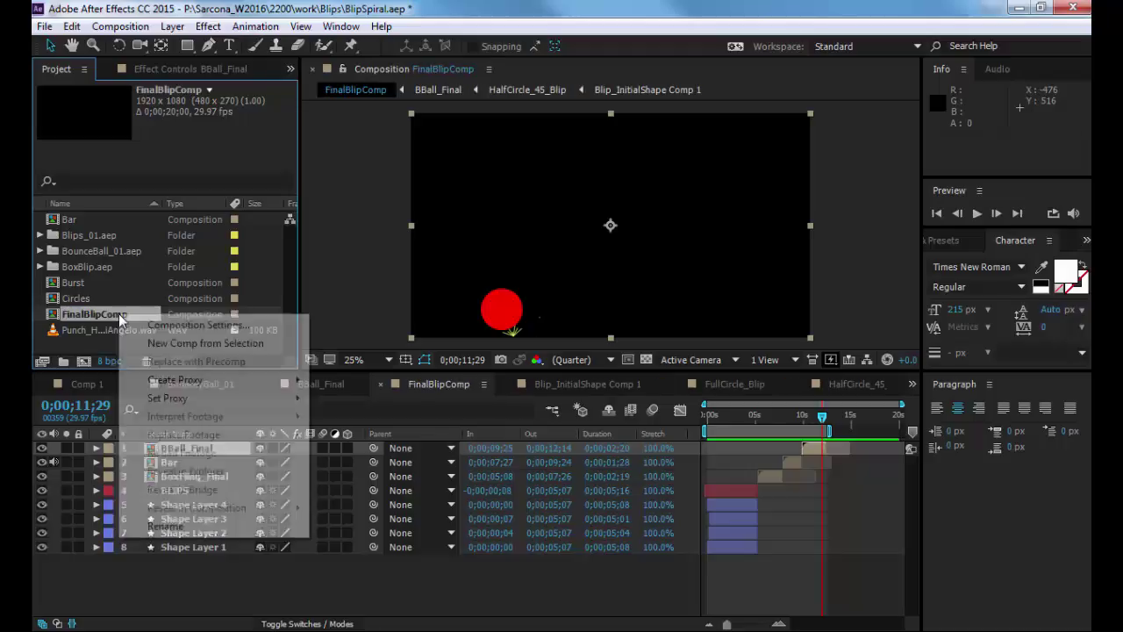
pyautogui.click(165, 531)
pyautogui.write('BlipCo')
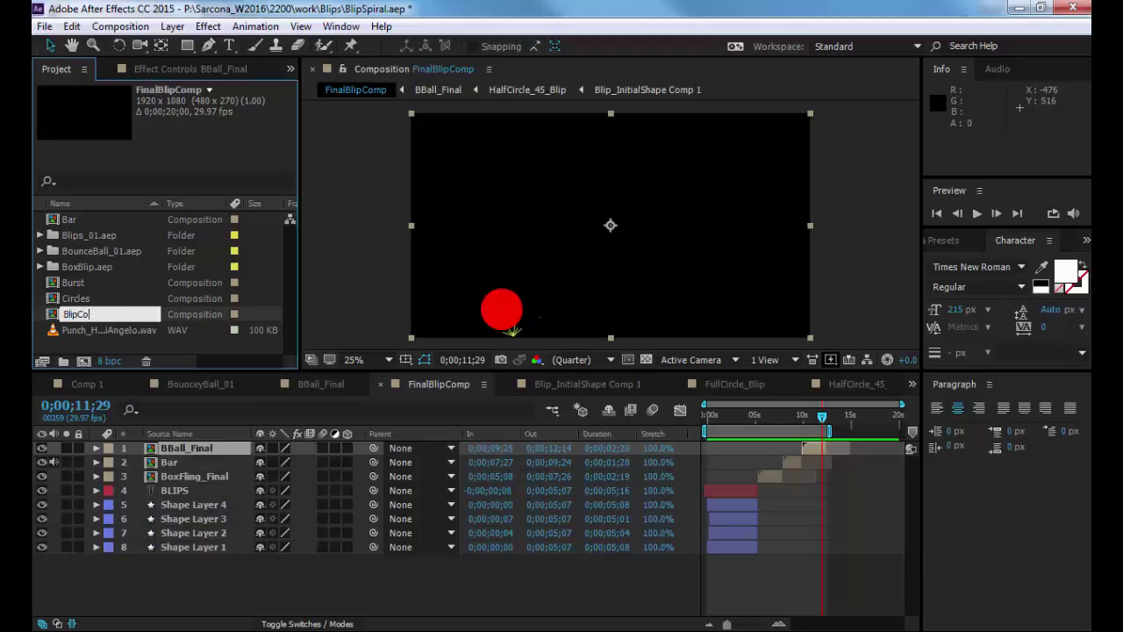
pyautogui.write('mp_Final')
pyautogui.press('Return')
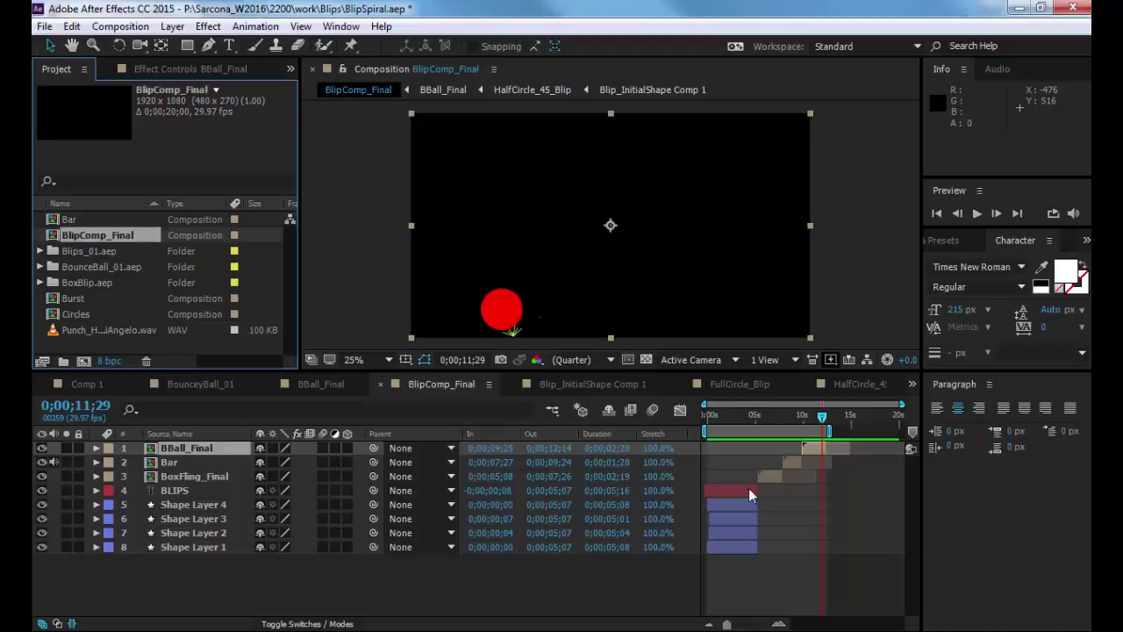
# Enable motion blur for BlipComp_Final and all eight of its layers, and preview the sequence.
pyautogui.click(652, 413)
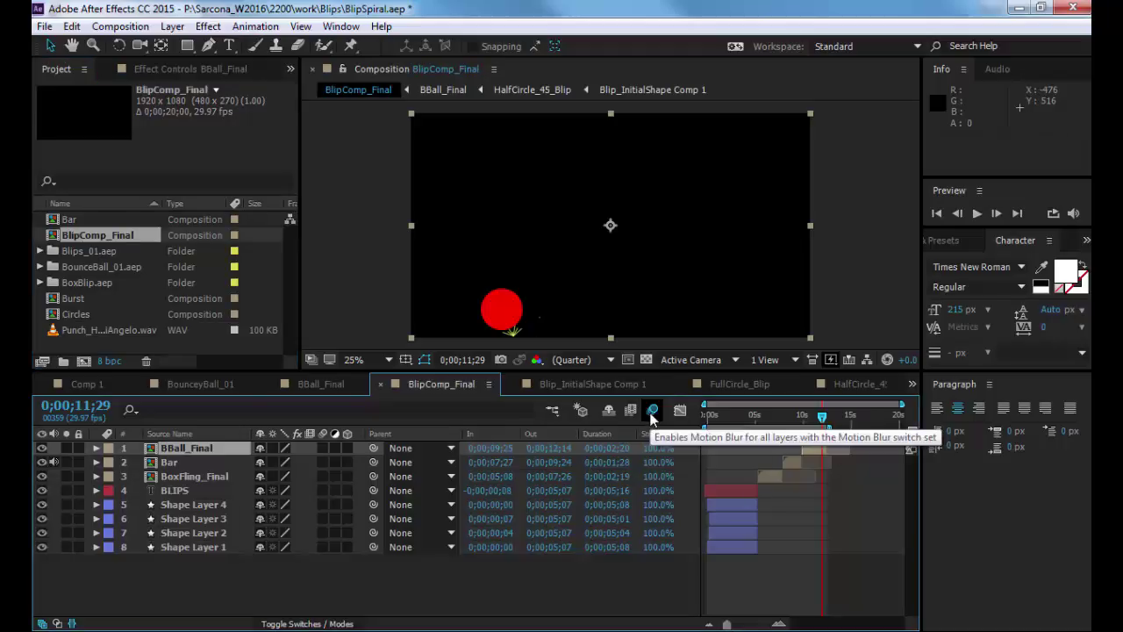
pyautogui.moveTo(323, 447); pyautogui.dragTo(323, 546)
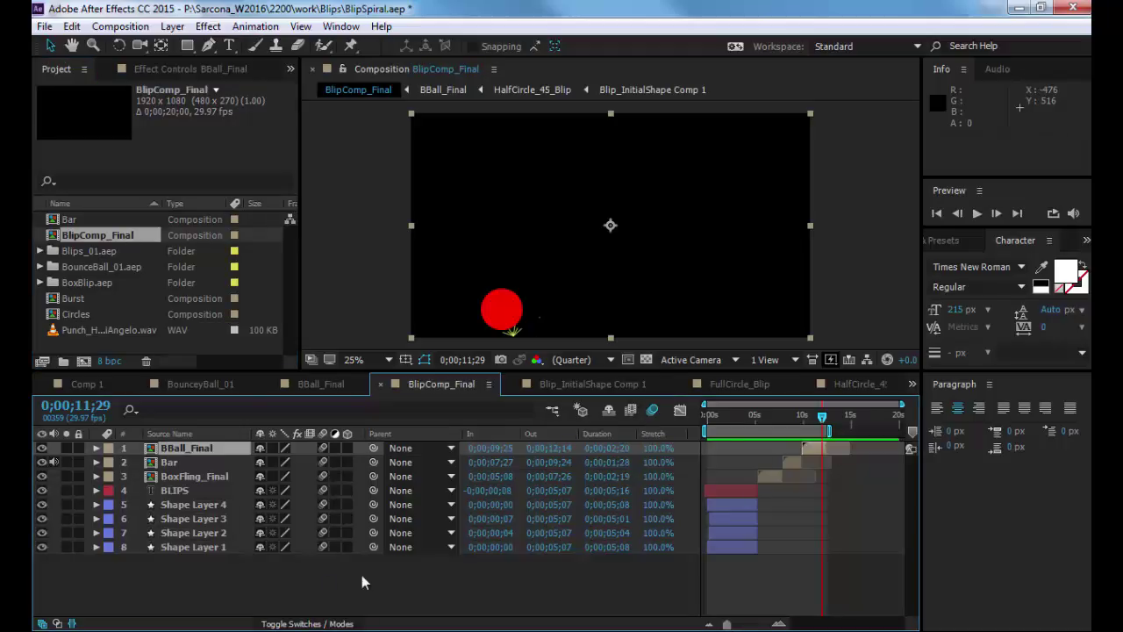
pyautogui.press('space')
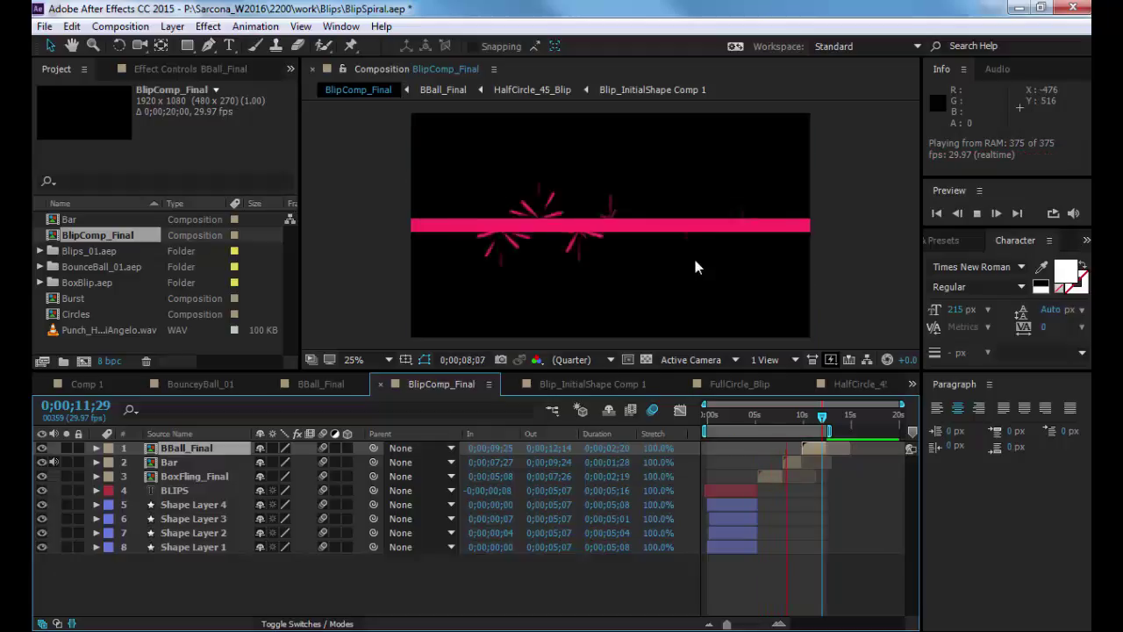
pyautogui.press('space')
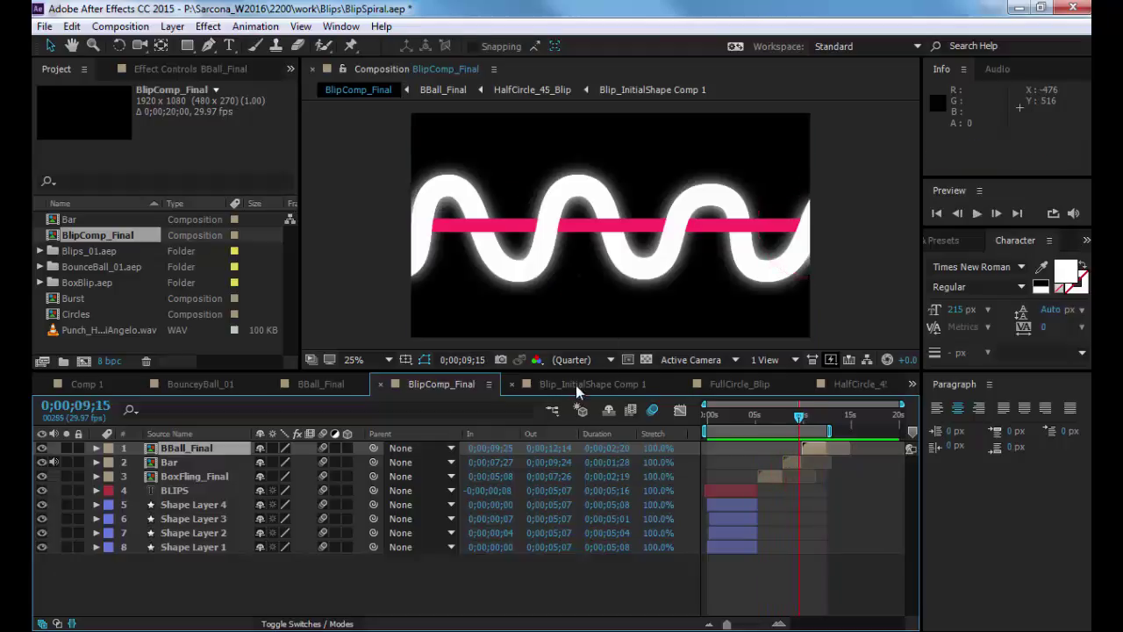
# Open BBall_Final, collapse its layer properties, turn on motion blur for Shape Layer 1 and all HalfCircle_45_Blip layers, and preview.
pyautogui.click(317, 387)
pyautogui.moveTo(708, 414); pyautogui.dragTo(750, 404)
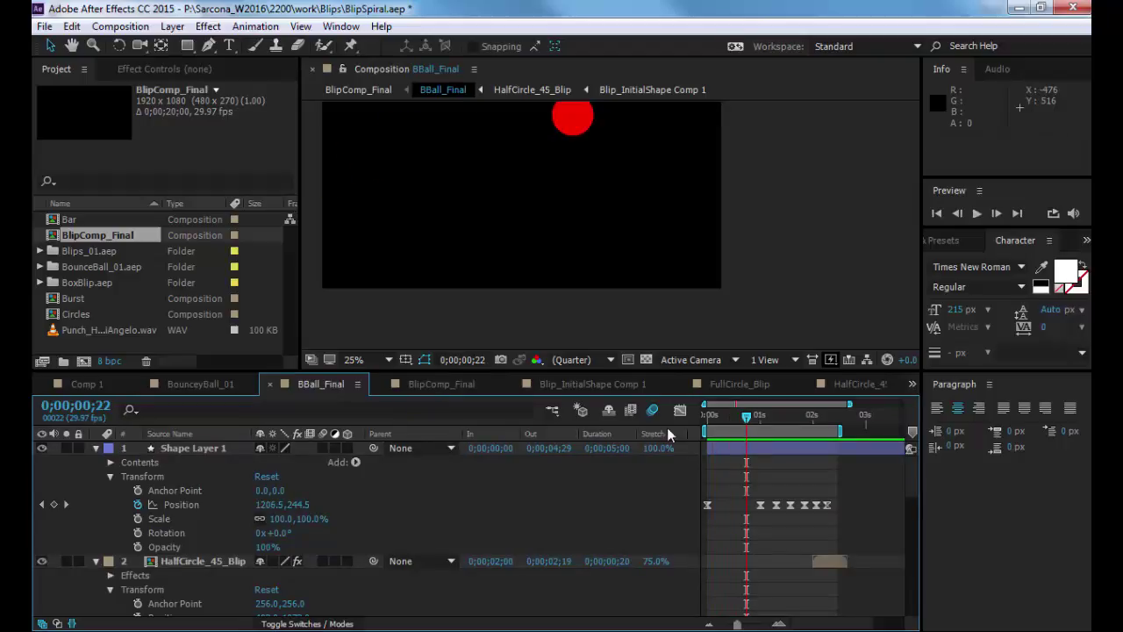
pyautogui.hotkey('ctrl', 'a')
pyautogui.hotkey('ctrl', '`')
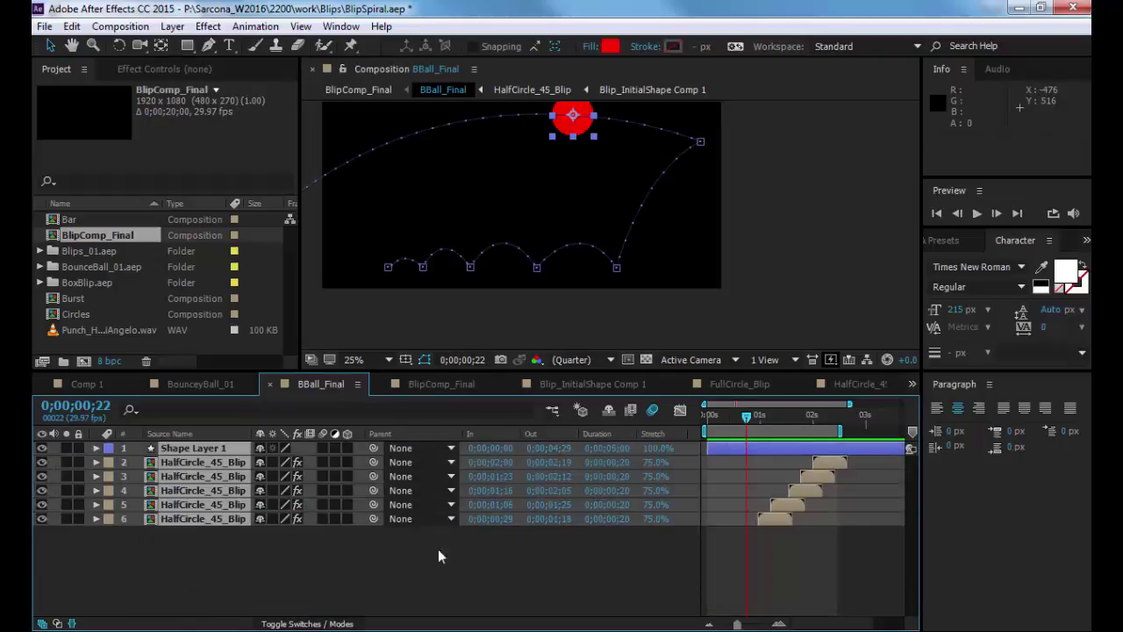
pyautogui.click(438, 548)
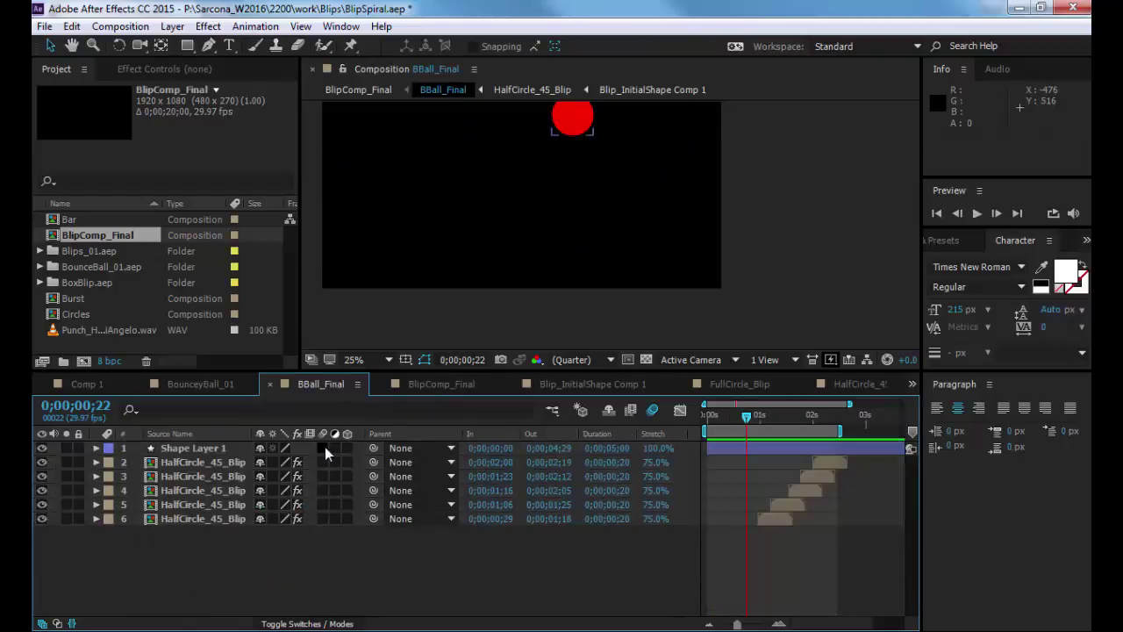
pyautogui.moveTo(324, 447); pyautogui.dragTo(325, 537)
pyautogui.press('space')
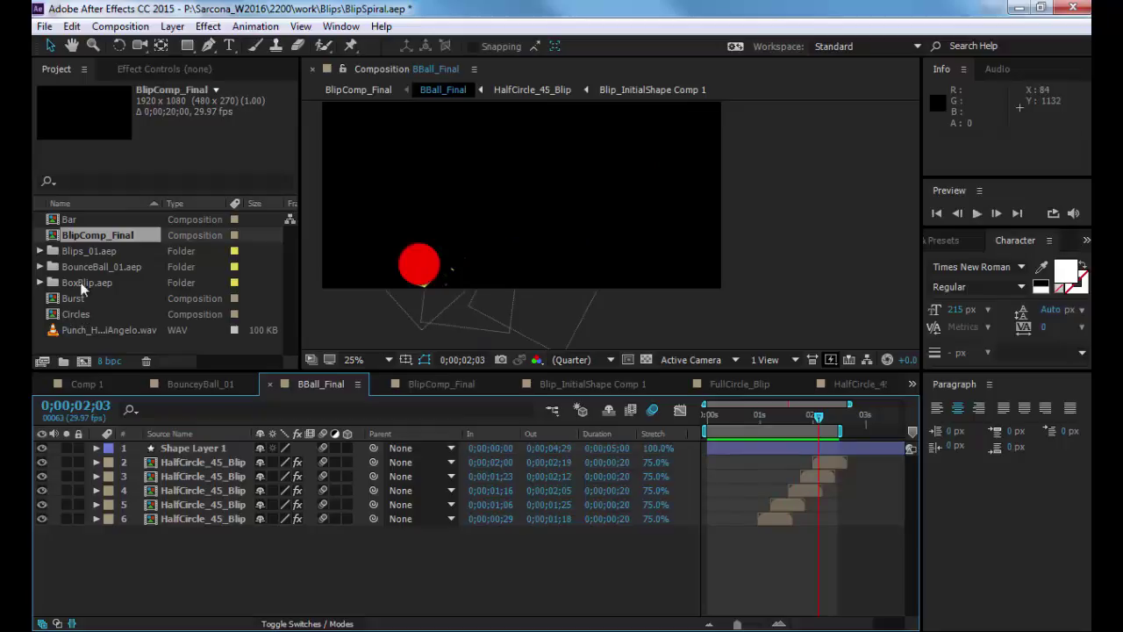
# Compare the ball in BlipComp_Final at 0;00;10;14 with the composition's motion blur turned off and back on.
pyautogui.doubleClick(88, 234)
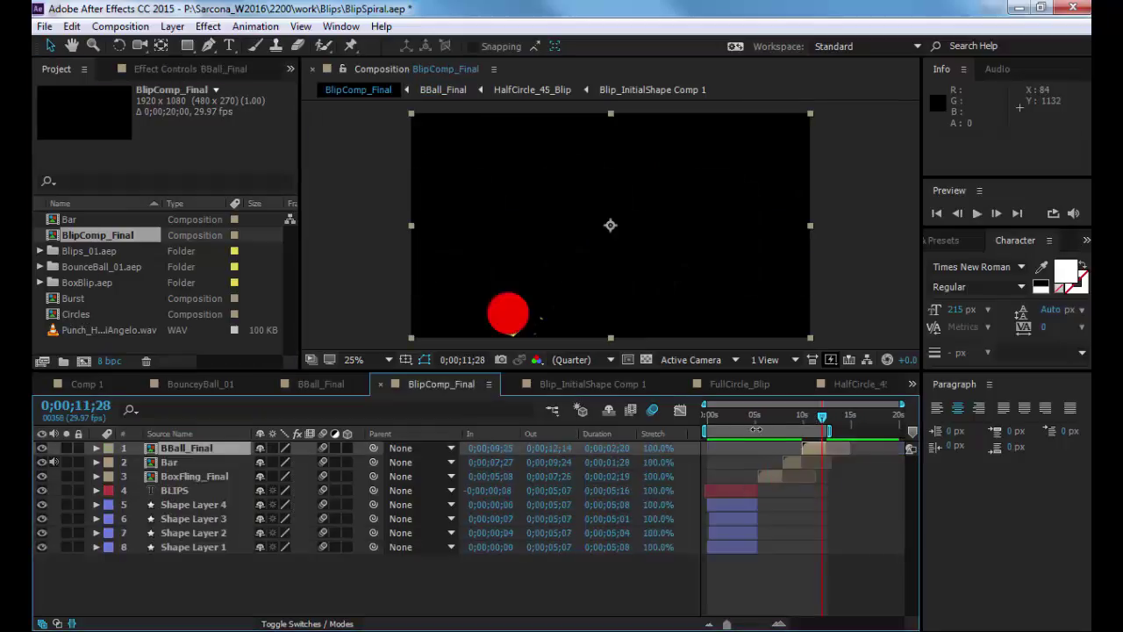
pyautogui.moveTo(764, 421); pyautogui.dragTo(808, 425)
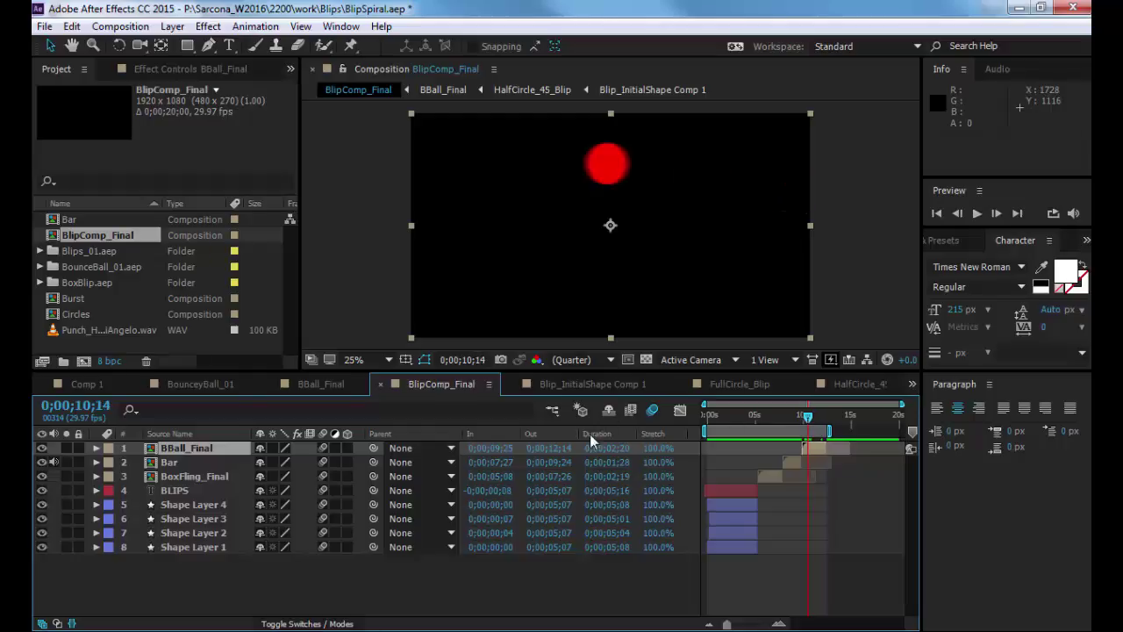
pyautogui.click(653, 410)
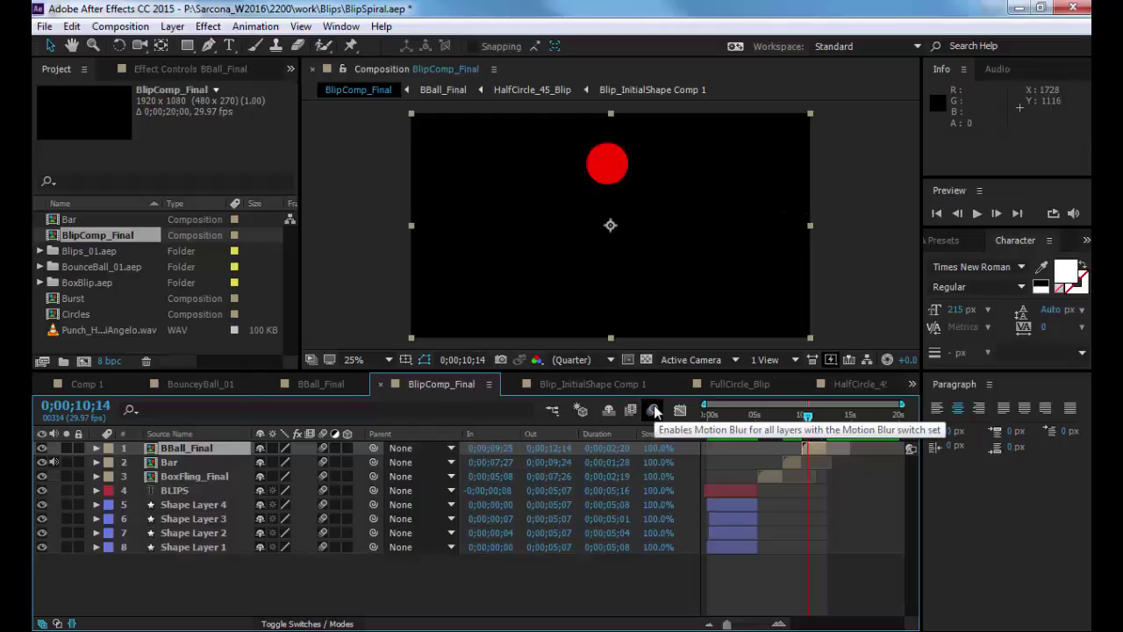
pyautogui.click(654, 411)
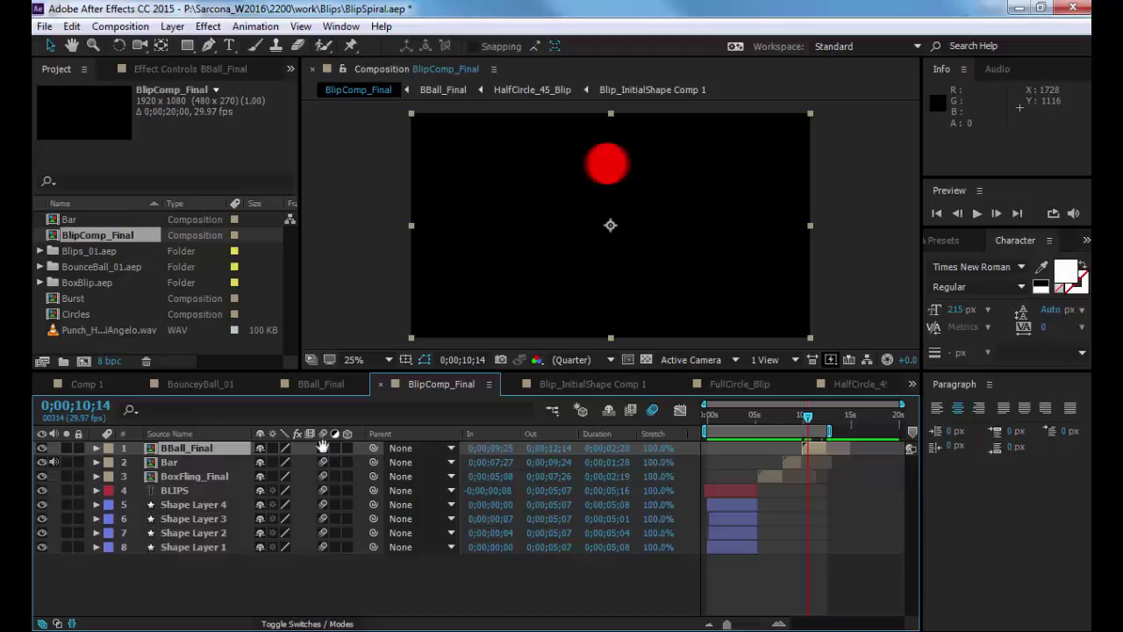
# Preview BlipComp_Final and add it to the render queue.
pyautogui.press('space')
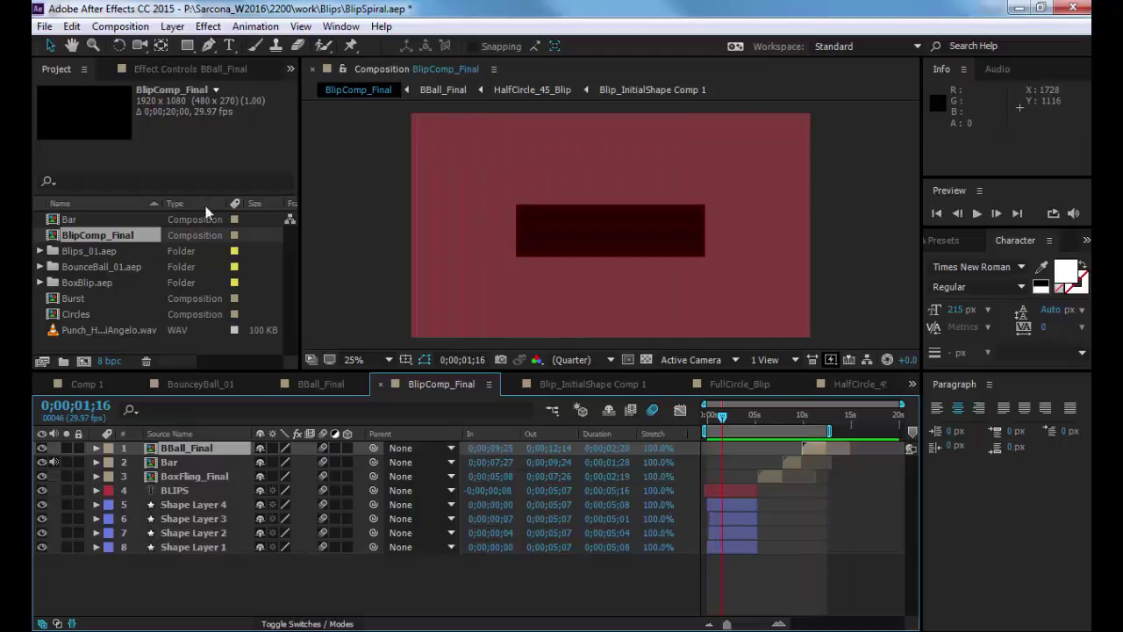
pyautogui.click(44, 25)
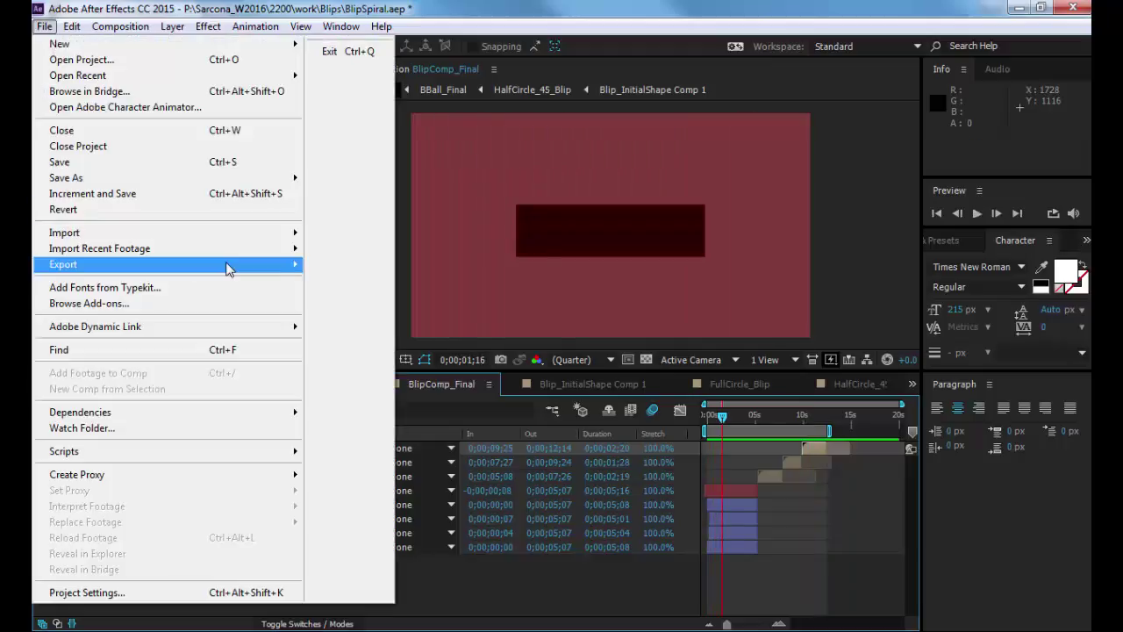
pyautogui.moveTo(231, 264)
pyautogui.click(404, 281)
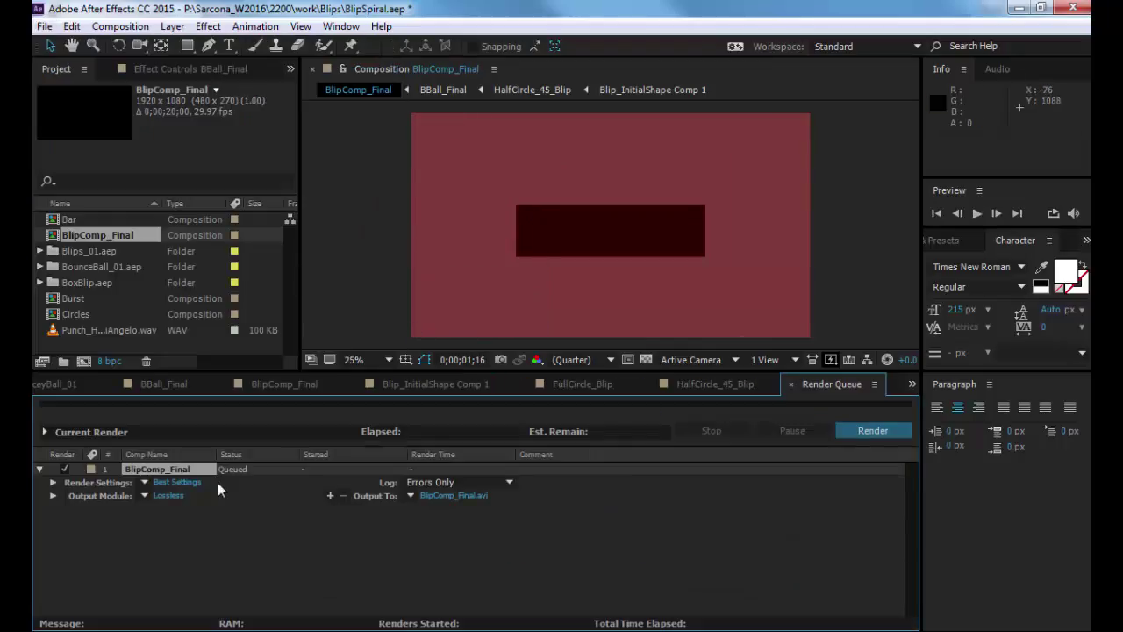
# Set the output module format to QuickTime and keep the H.264 video codec at quality 100.
pyautogui.click(167, 496)
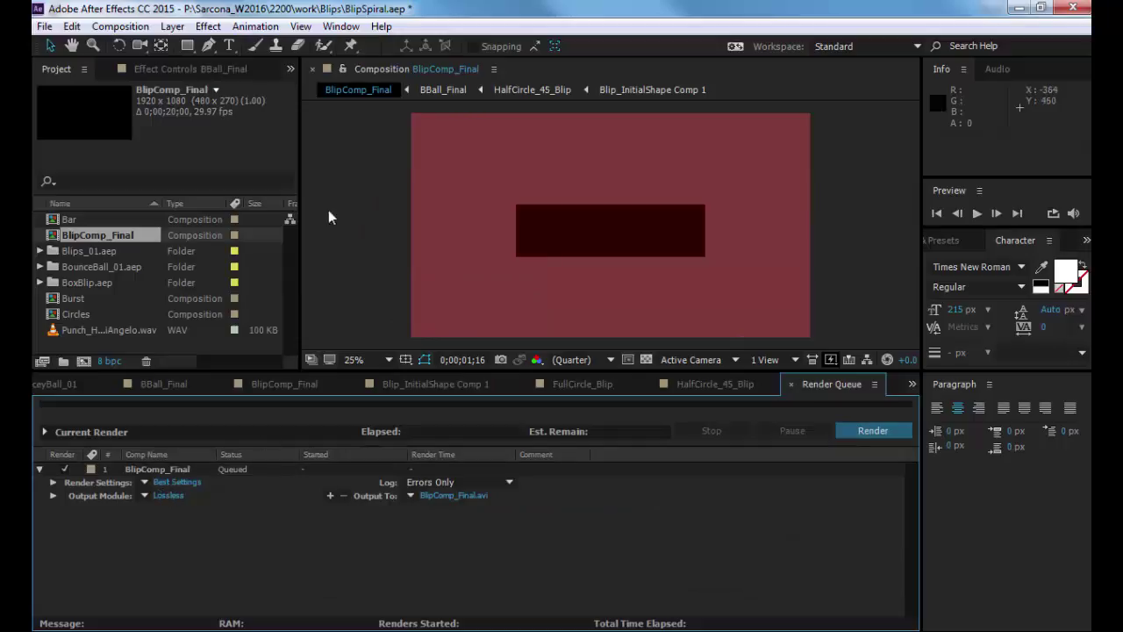
pyautogui.click(166, 495)
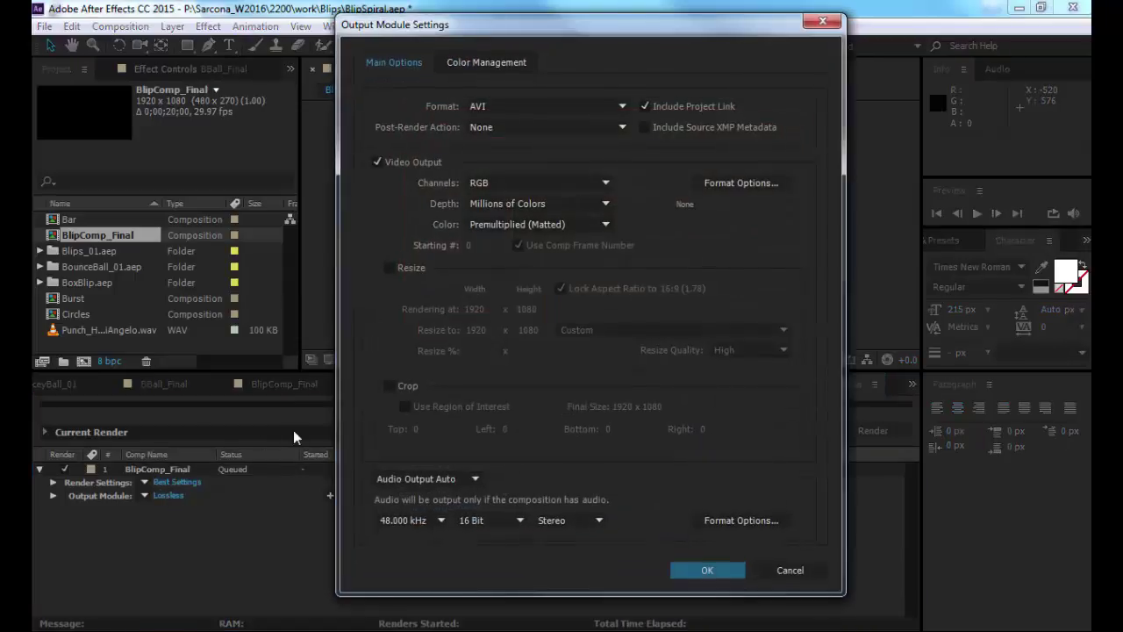
pyautogui.click(550, 105)
pyautogui.click(547, 316)
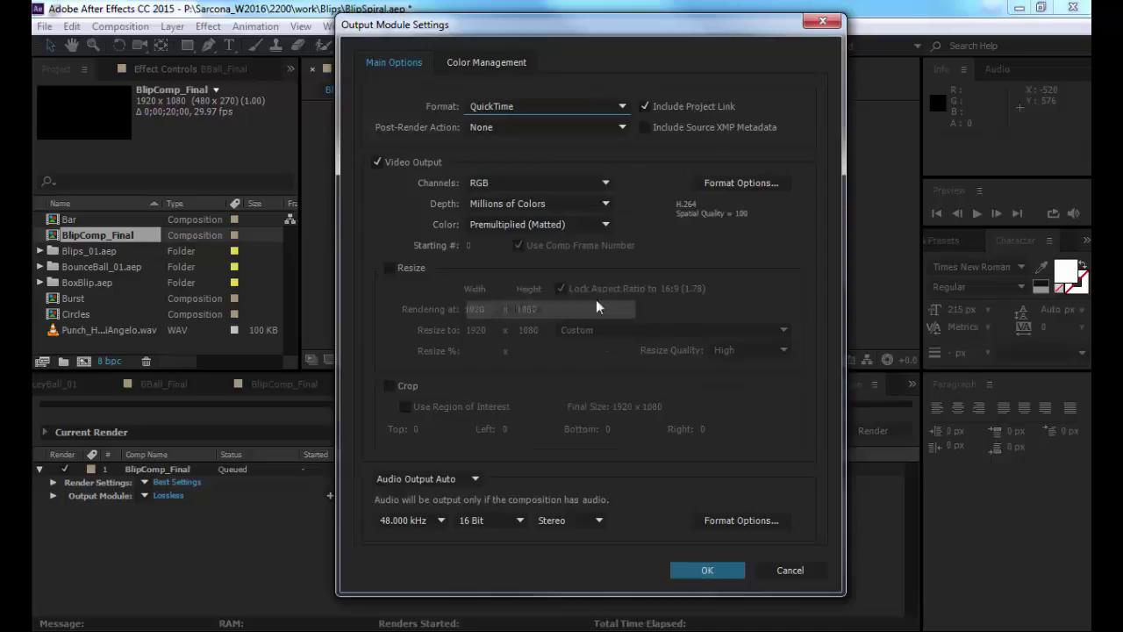
pyautogui.click(735, 182)
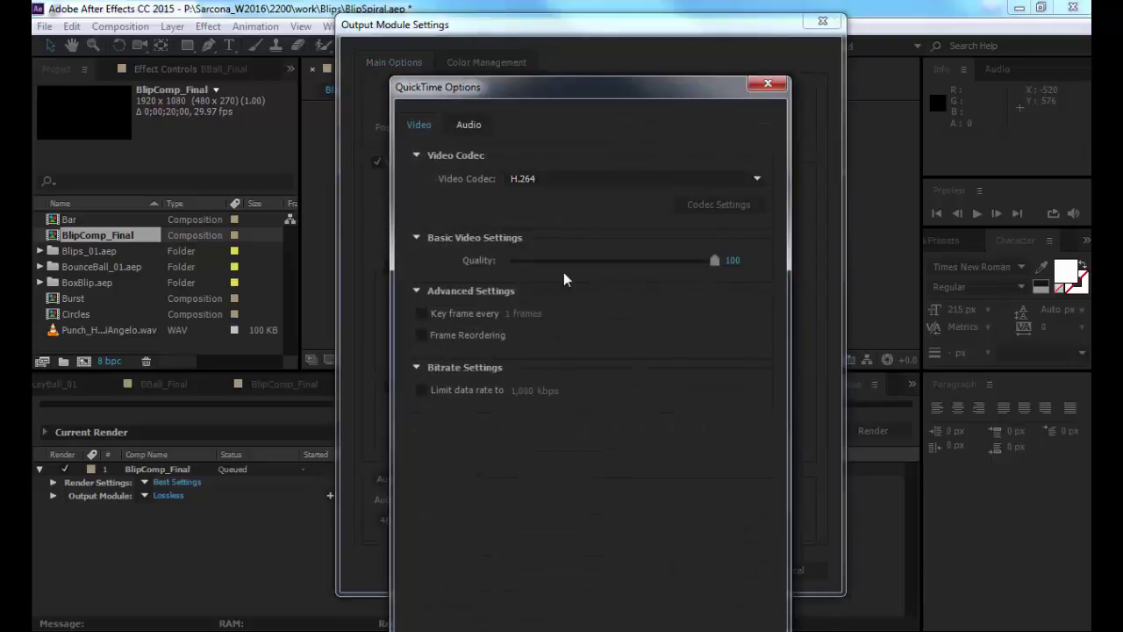
pyautogui.press('Return')
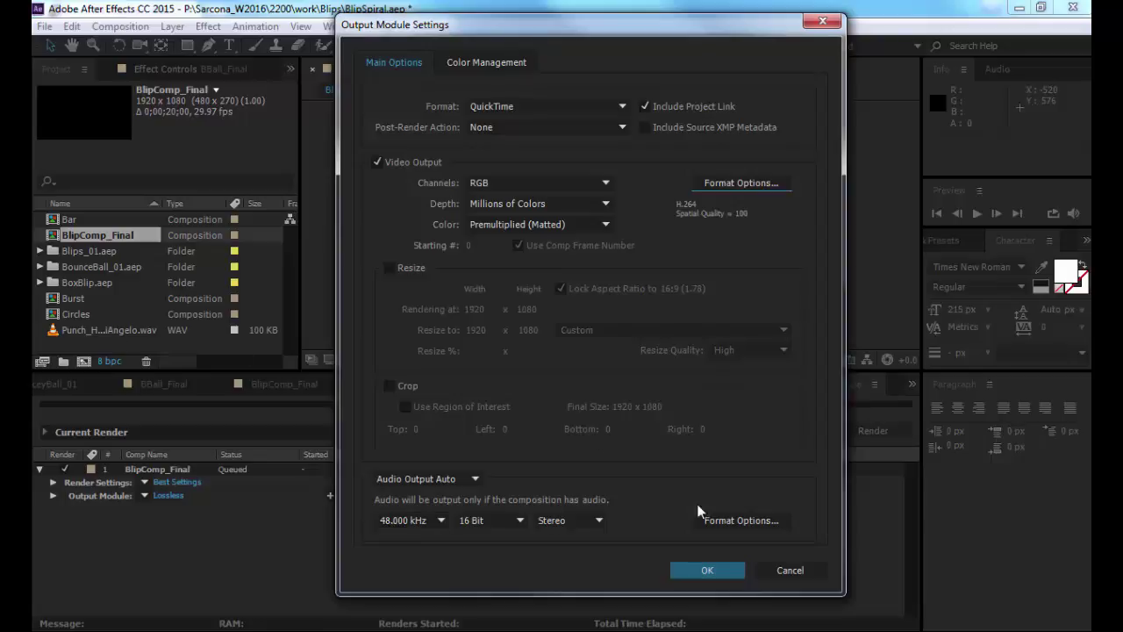
pyautogui.click(709, 570)
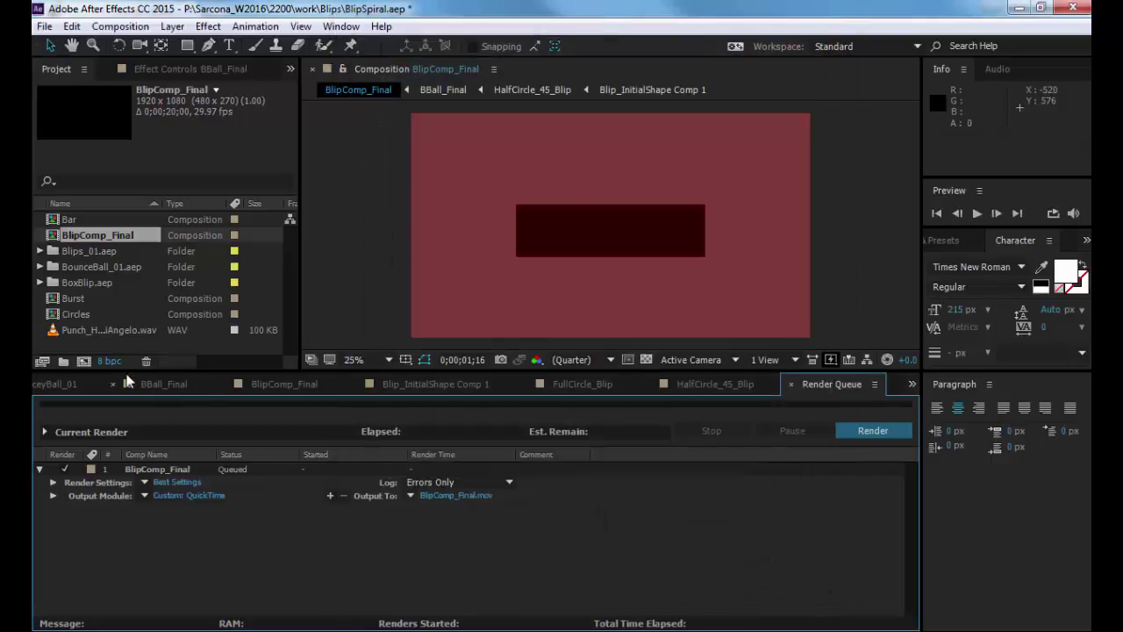
# Check the punch WAV's audio properties and choose 48.000 kHz and 16 Bit for the output module's audio.
pyautogui.click(108, 329)
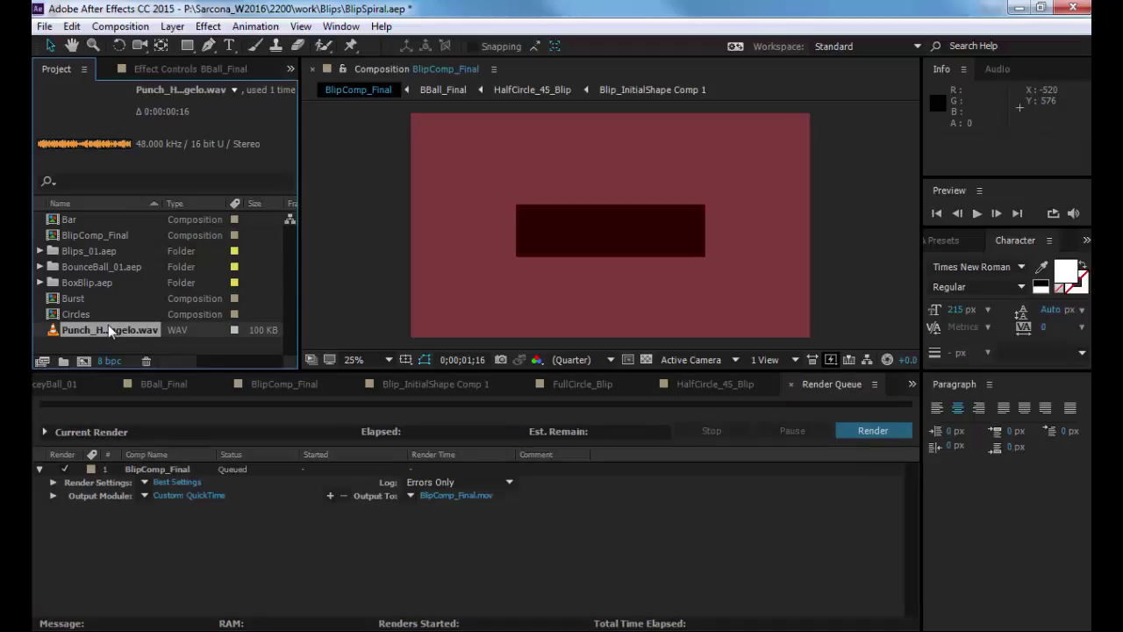
pyautogui.click(215, 493)
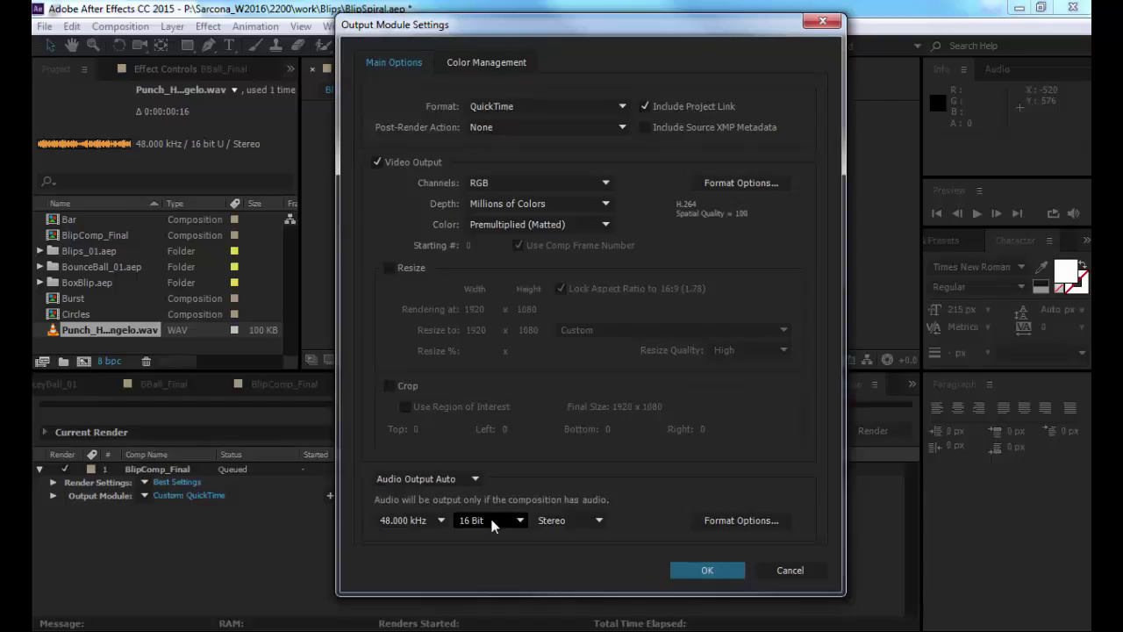
pyautogui.click(410, 520)
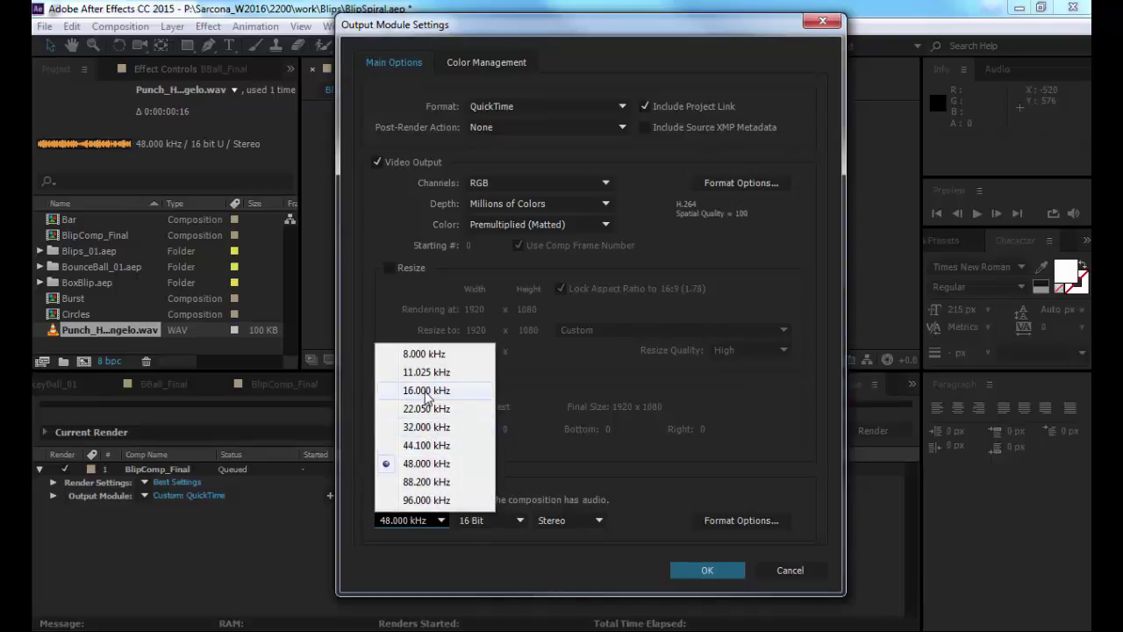
pyautogui.click(433, 574)
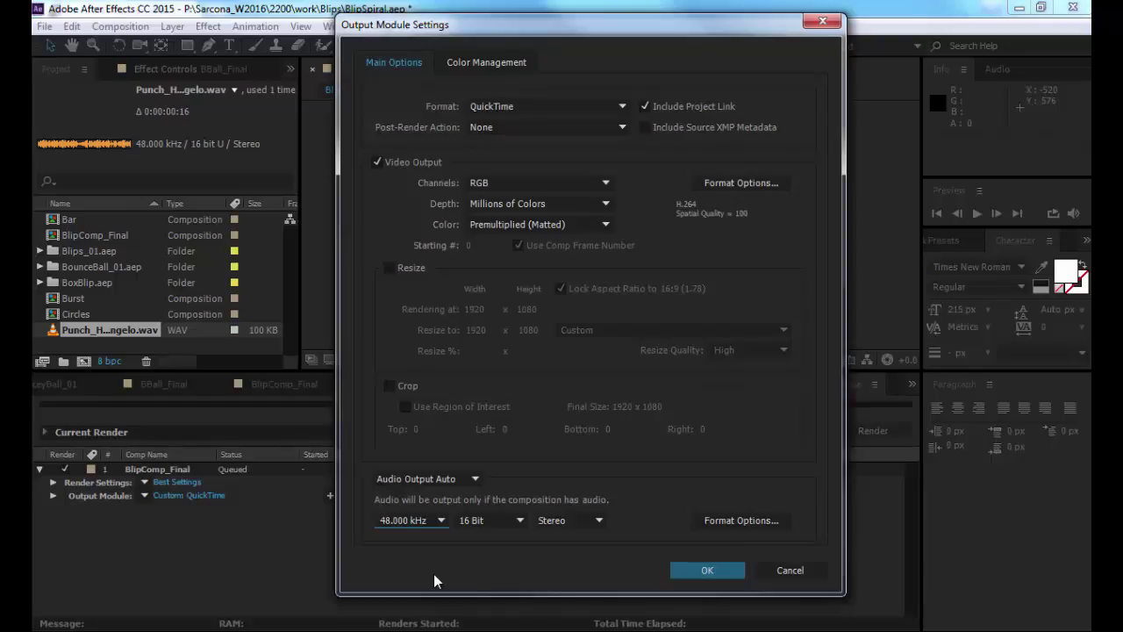
pyautogui.click(421, 520)
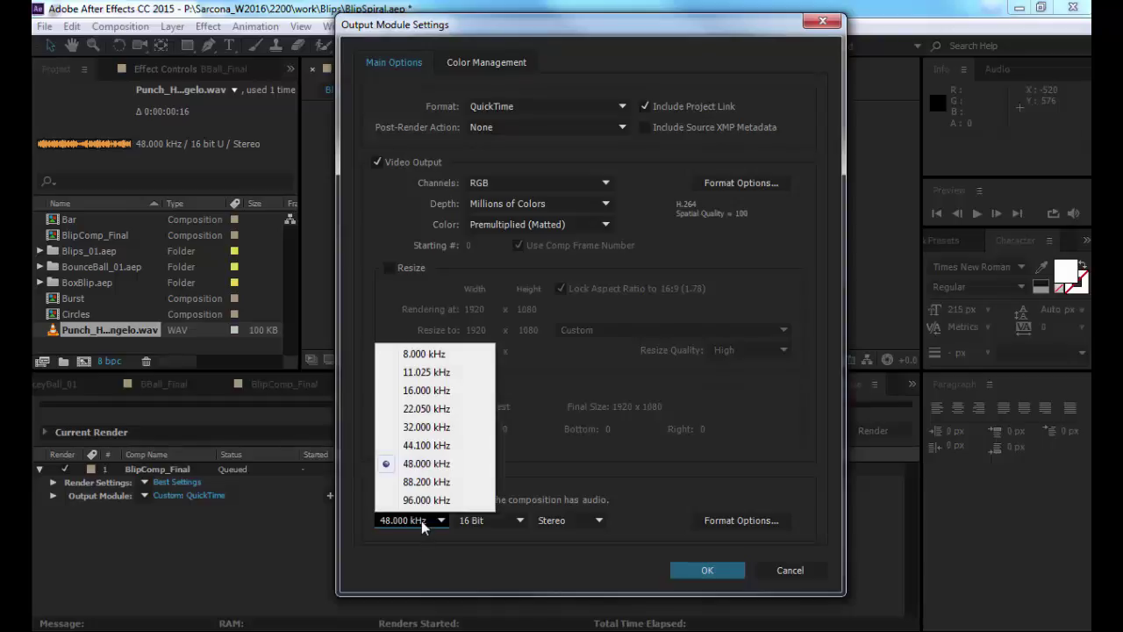
pyautogui.click(405, 464)
pyautogui.click(510, 517)
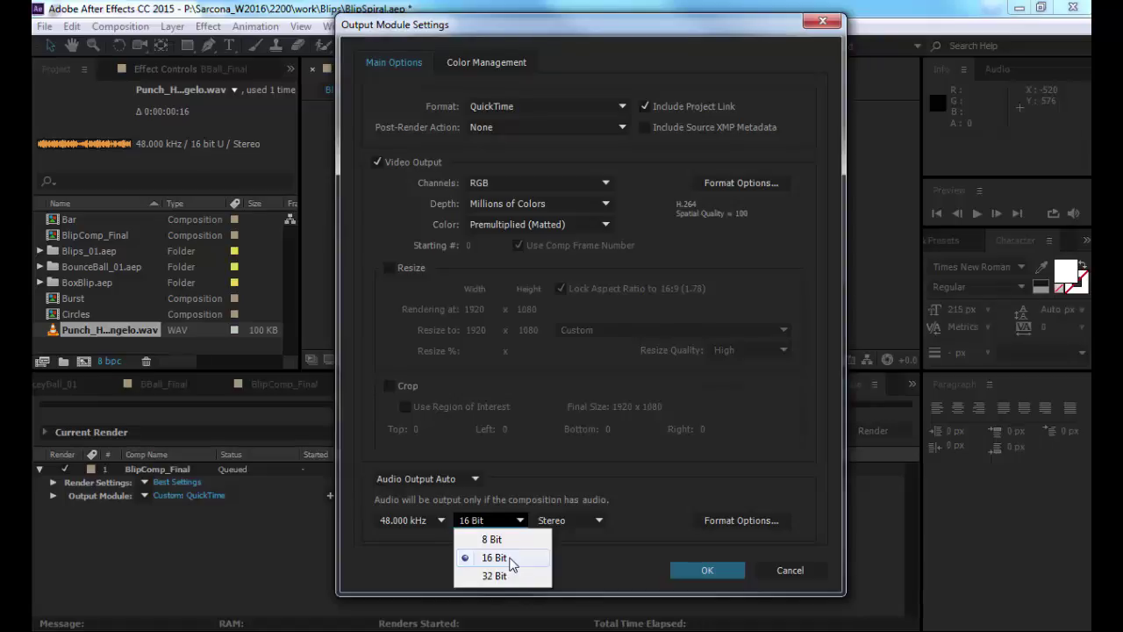
pyautogui.click(512, 562)
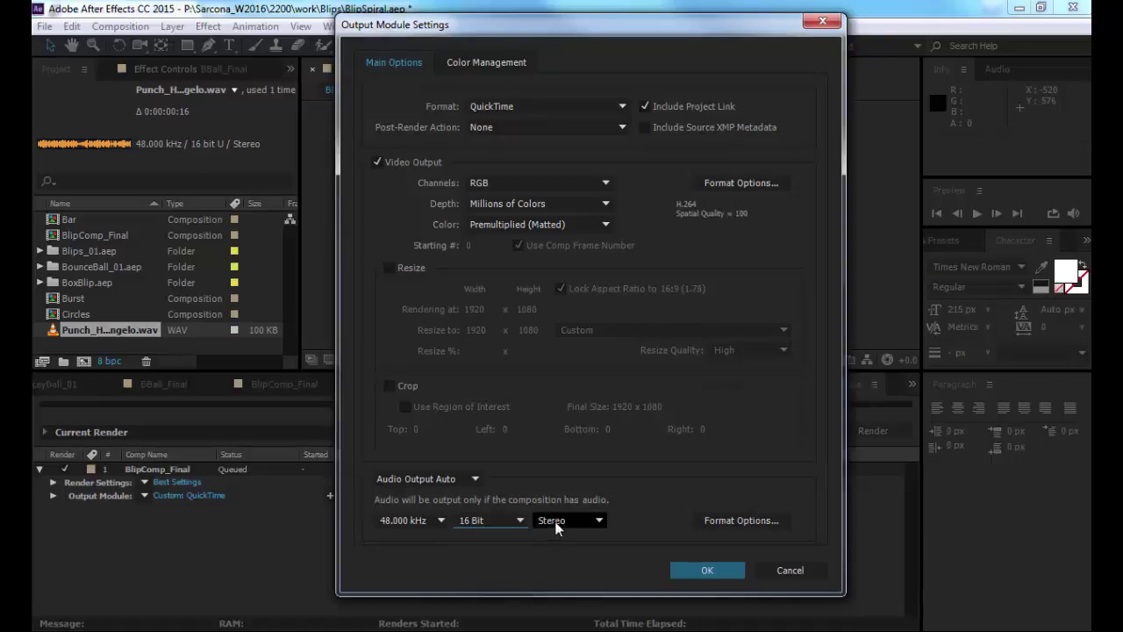
# Review the audio channel, codec, sample rate and bit depth options, and accept the output module settings.
pyautogui.click(555, 523)
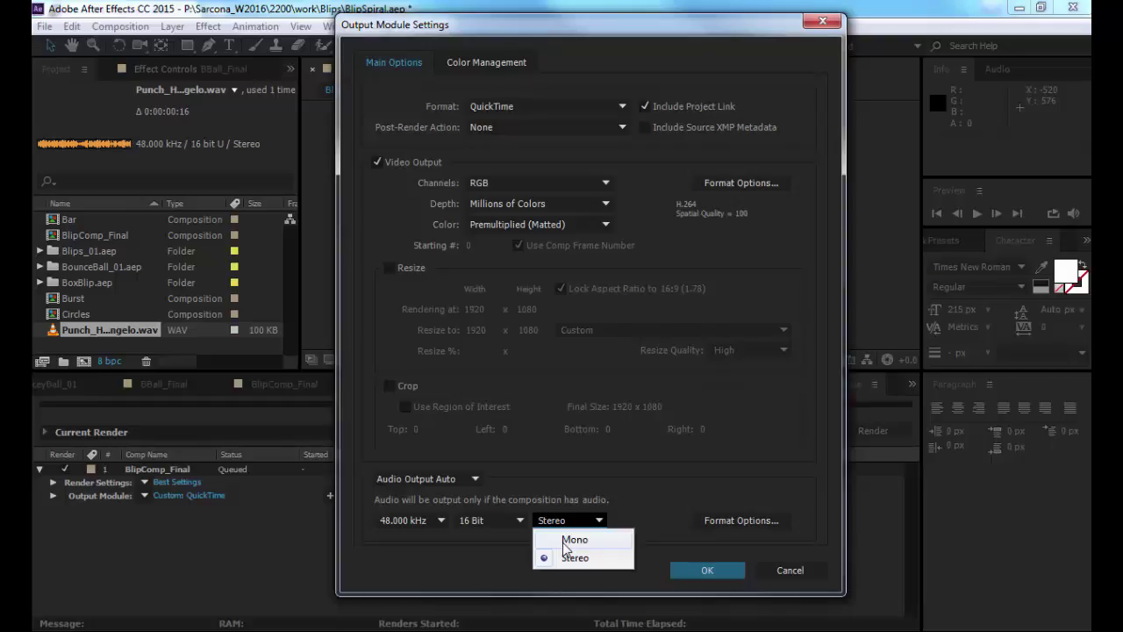
pyautogui.click(718, 521)
pyautogui.click(611, 179)
pyautogui.click(573, 181)
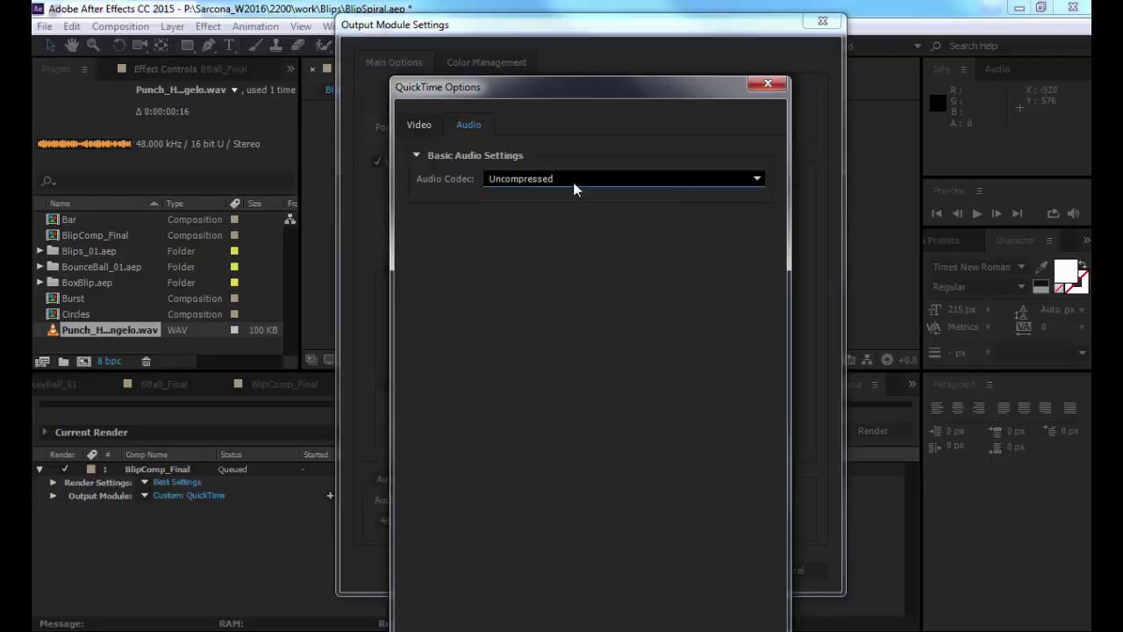
pyautogui.press('Escape')
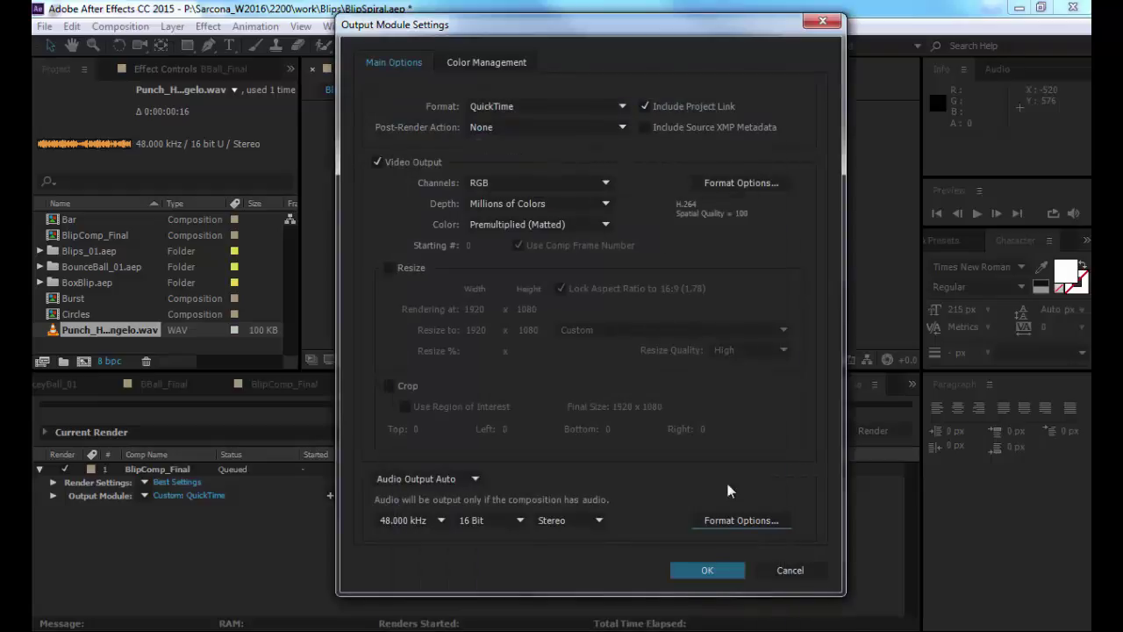
pyautogui.click(417, 523)
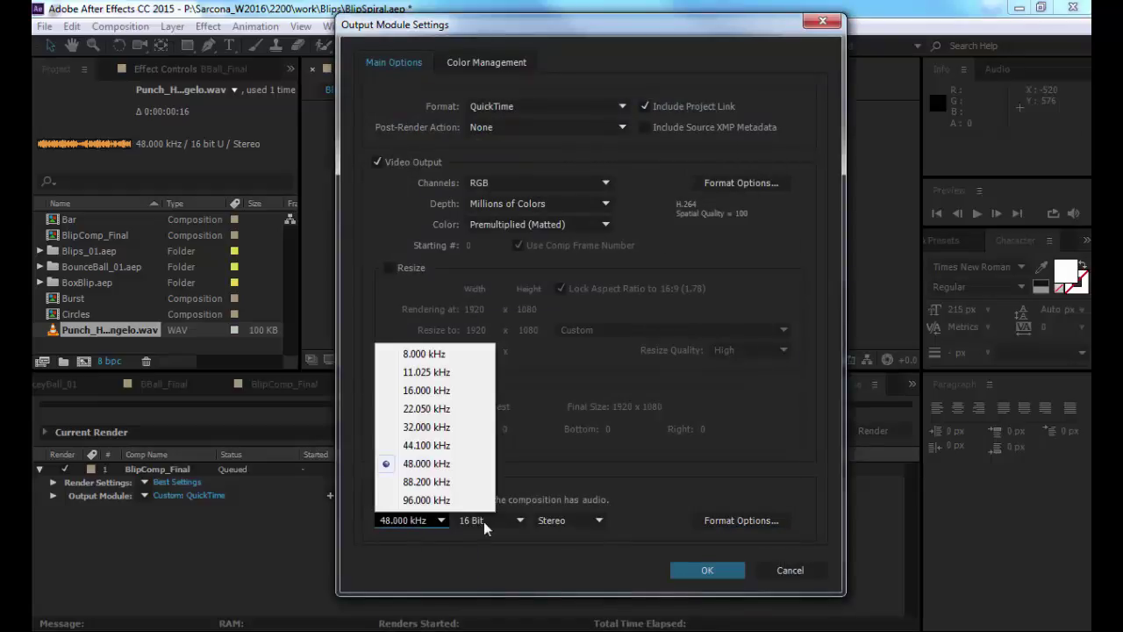
pyautogui.click(483, 521)
pyautogui.click(425, 524)
pyautogui.click(486, 523)
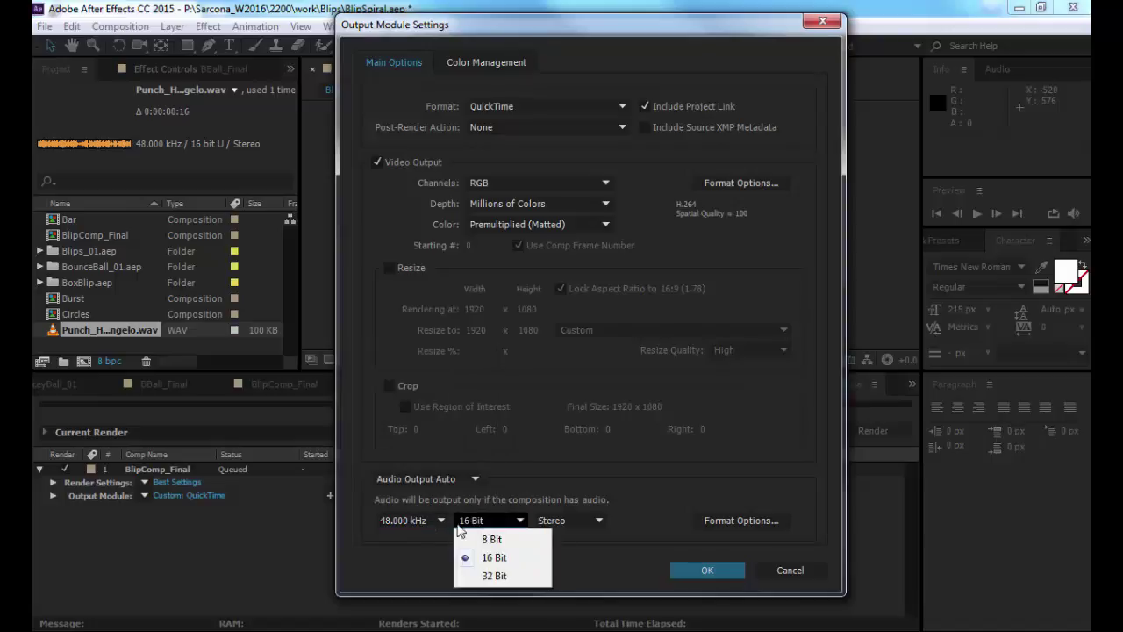
pyautogui.click(701, 568)
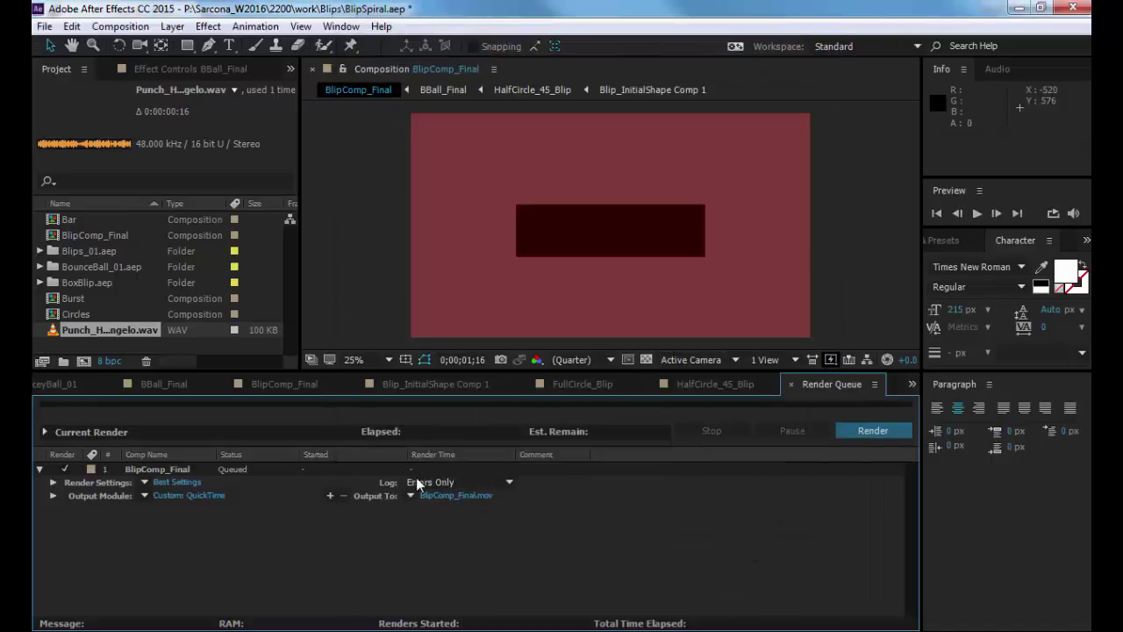
# Set the render's output location to the 2200/work/Blips folder on the SAVE (P:) drive.
pyautogui.click(444, 495)
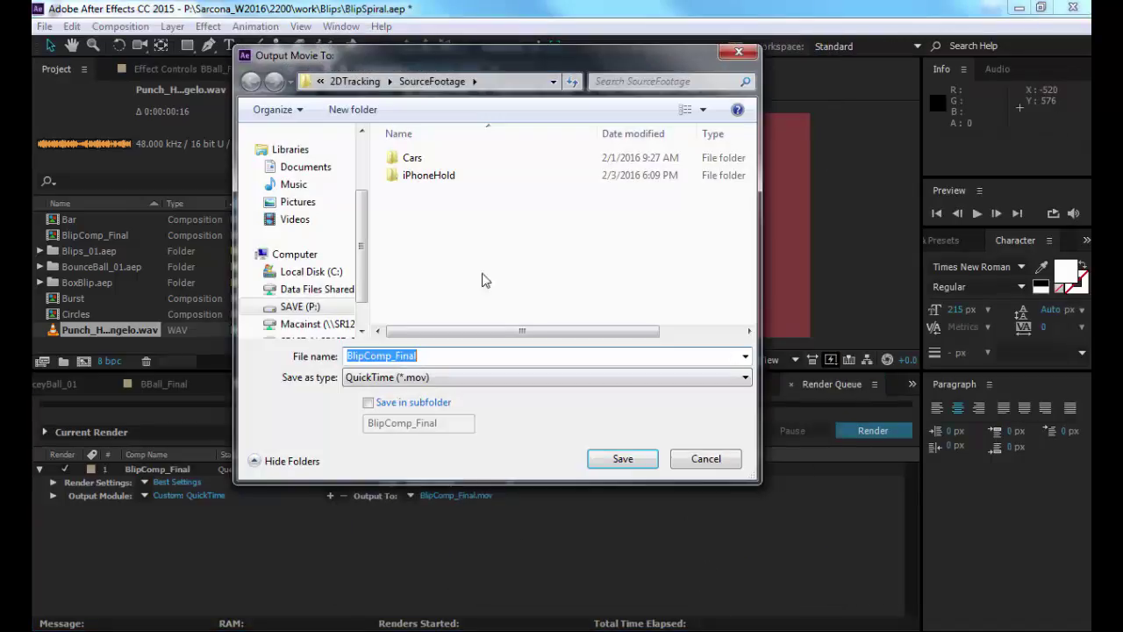
pyautogui.click(373, 82)
pyautogui.click(371, 81)
pyautogui.click(346, 81)
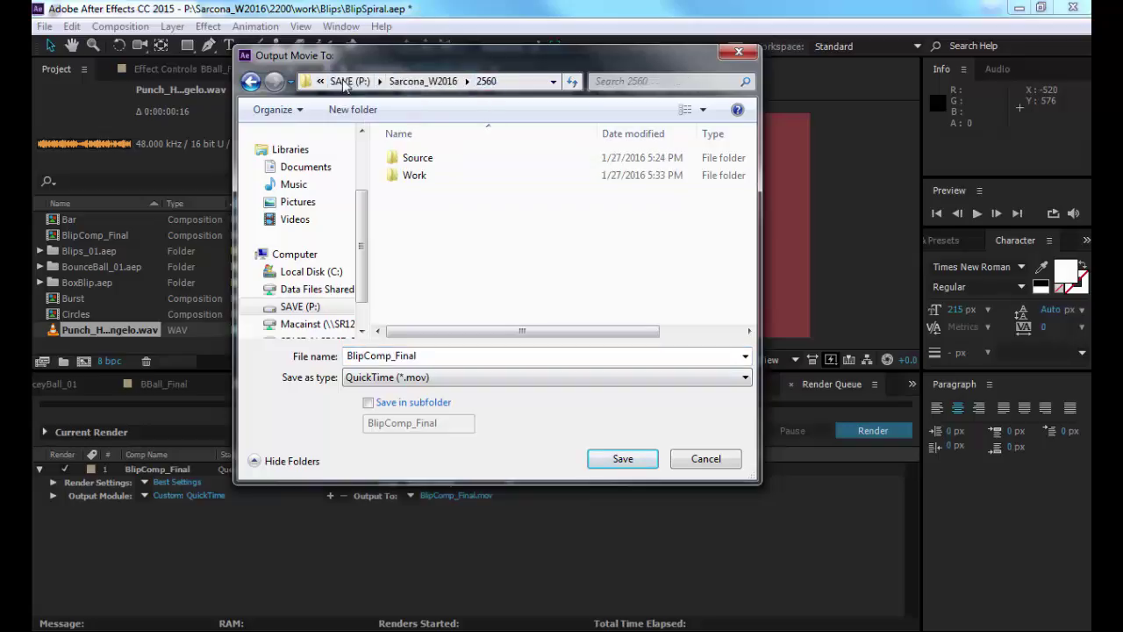
pyautogui.click(423, 80)
pyautogui.doubleClick(413, 156)
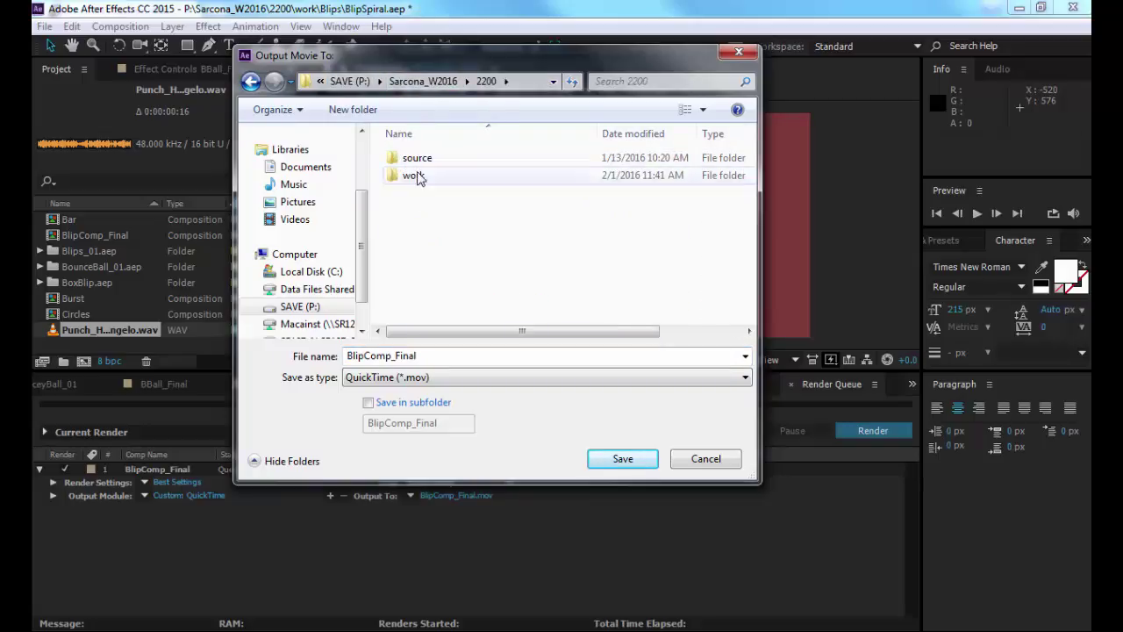
pyautogui.doubleClick(418, 176)
pyautogui.doubleClick(408, 157)
# Create a folder named Movie inside Blips and open it as the output destination.
pyautogui.click(377, 110)
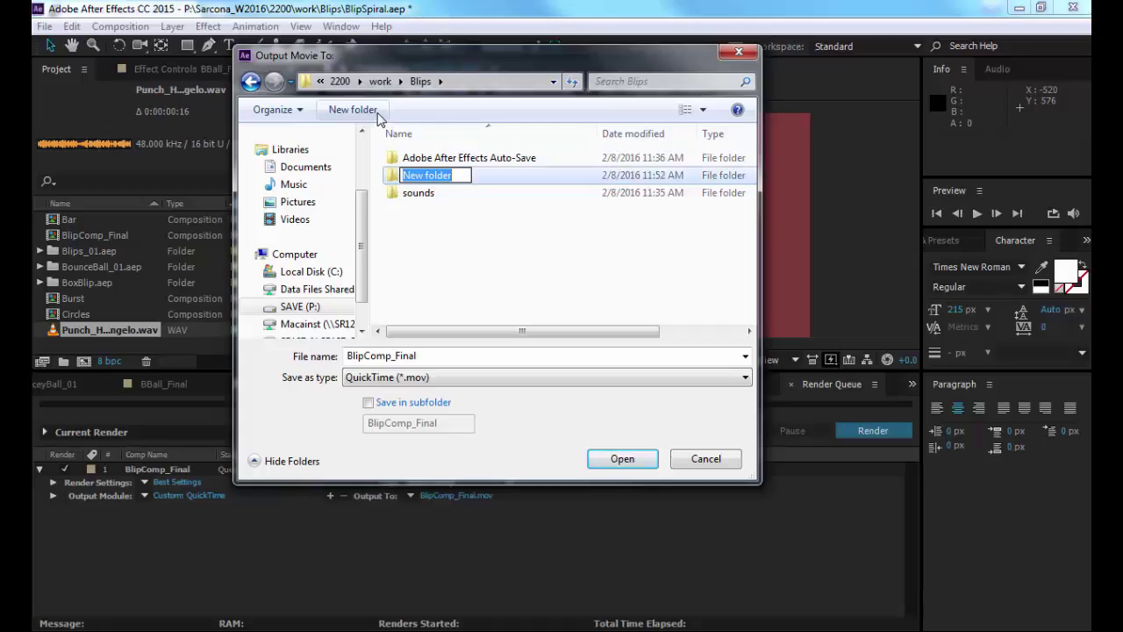
pyautogui.write('Movie')
pyautogui.press('Return')
pyautogui.press('Return')
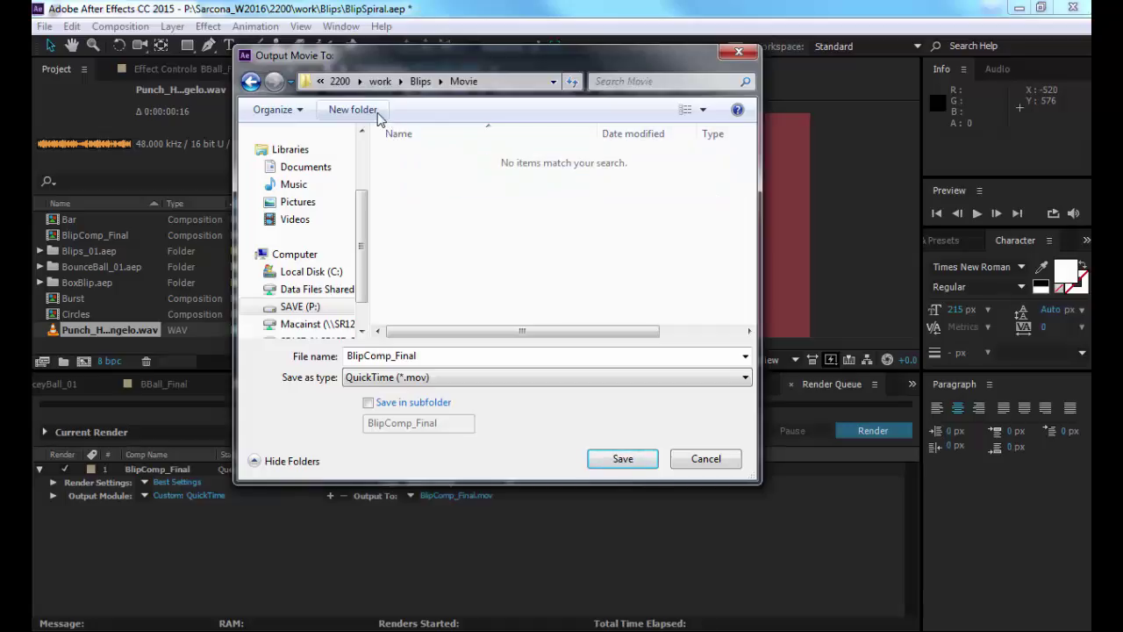
# Name the output movie with the author's surname followed by Blips_FINAL, and start the render.
pyautogui.doubleClick(412, 355)
pyautogui.write('Sa')
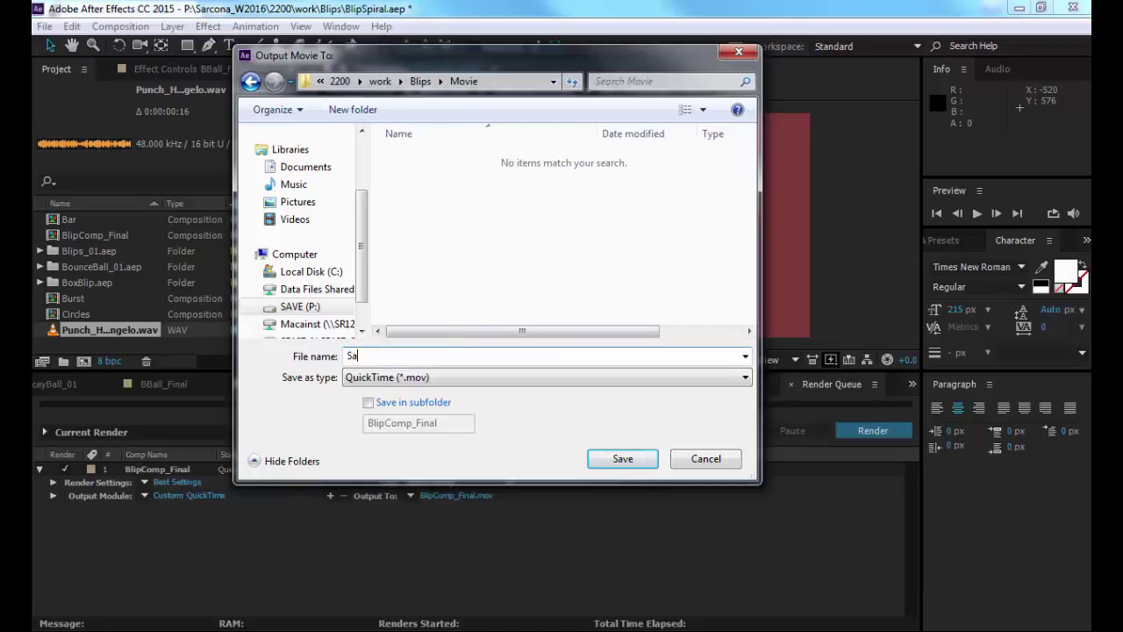
pyautogui.write('rconaBlips_FINAL')
pyautogui.press('Return')
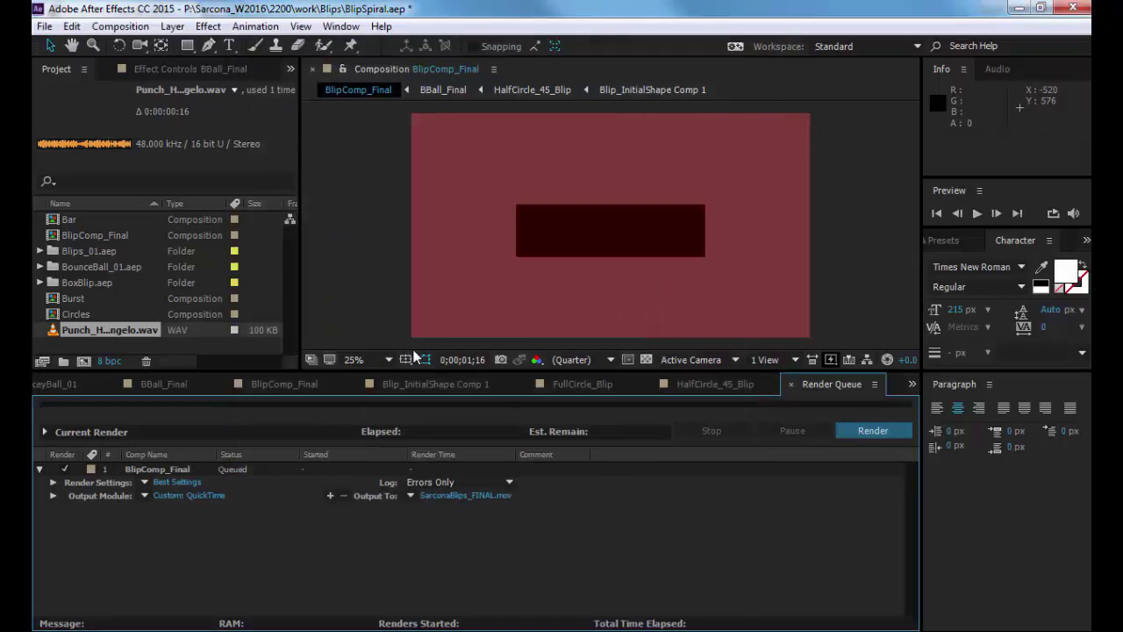
pyautogui.click(873, 430)
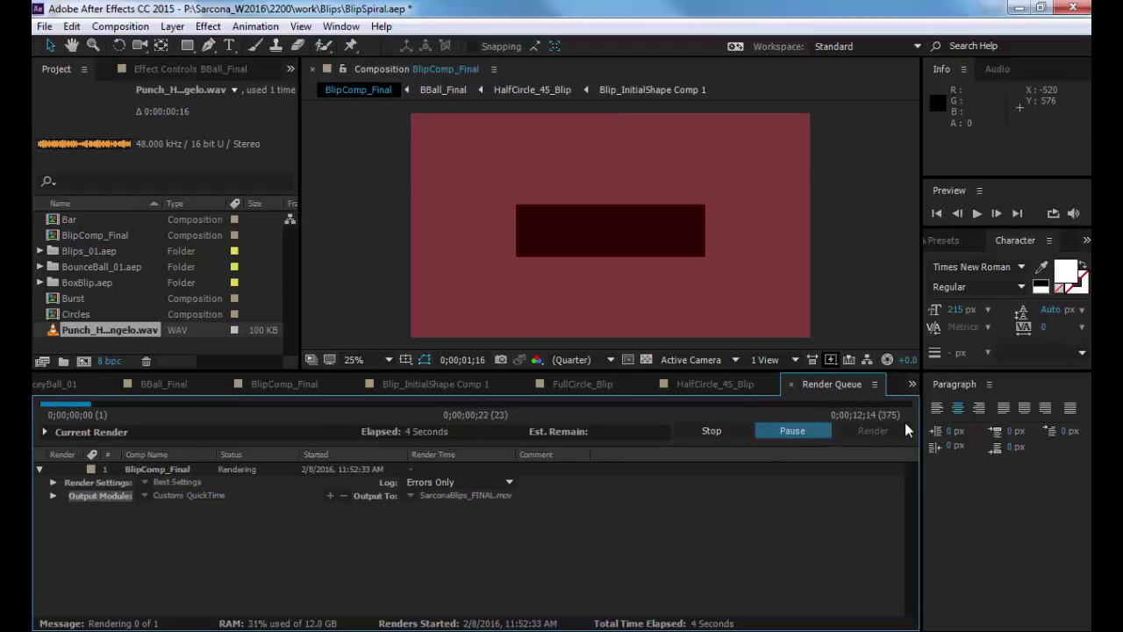
# Switch to Windows Explorer and open the 2200 folder on the SR127 (Z:) network drive.
pyautogui.press('super+e')
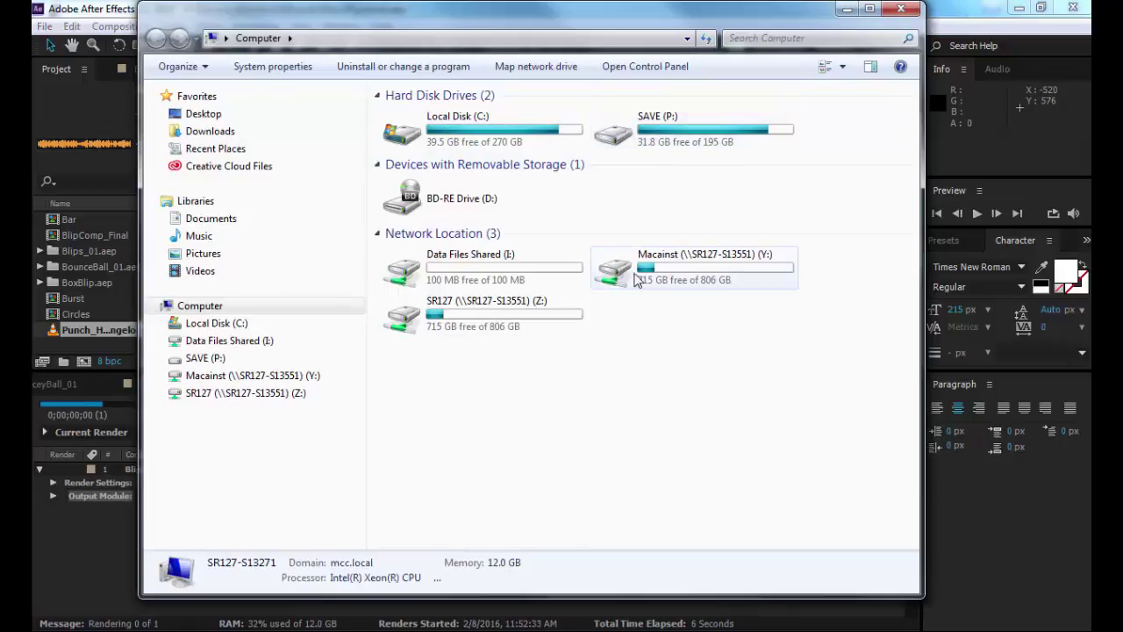
pyautogui.doubleClick(474, 309)
pyautogui.click(416, 120)
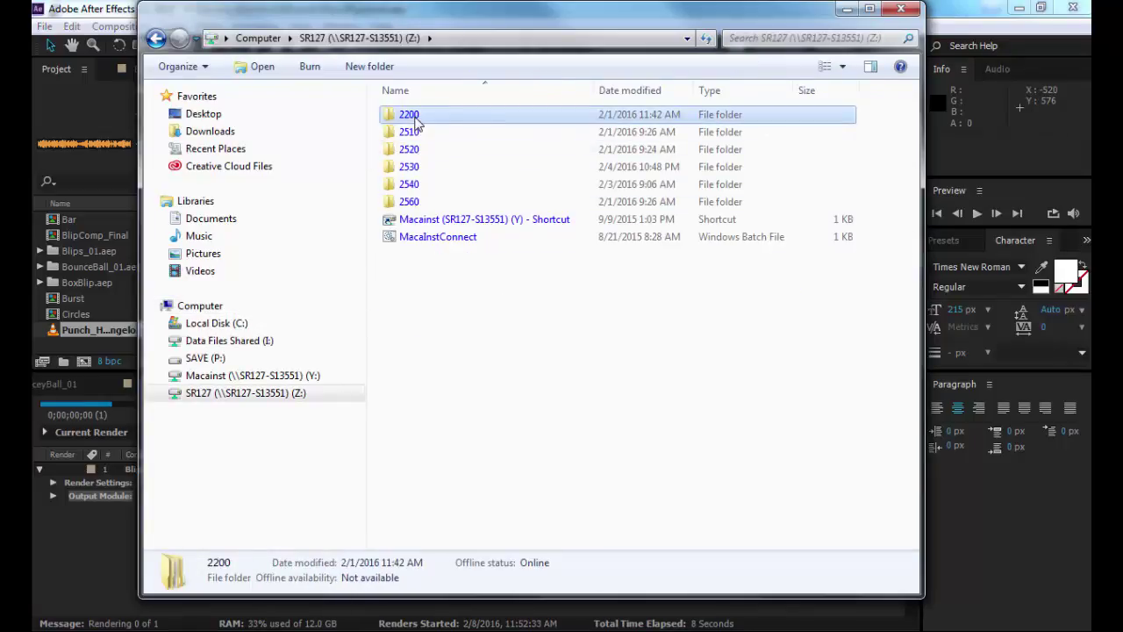
pyautogui.doubleClick(417, 123)
# Rename the misspelled Blilps_TURNIN folder as Blips_TURNIN and open it before returning to After Effects.
pyautogui.click(417, 123)
pyautogui.rightClick(417, 123)
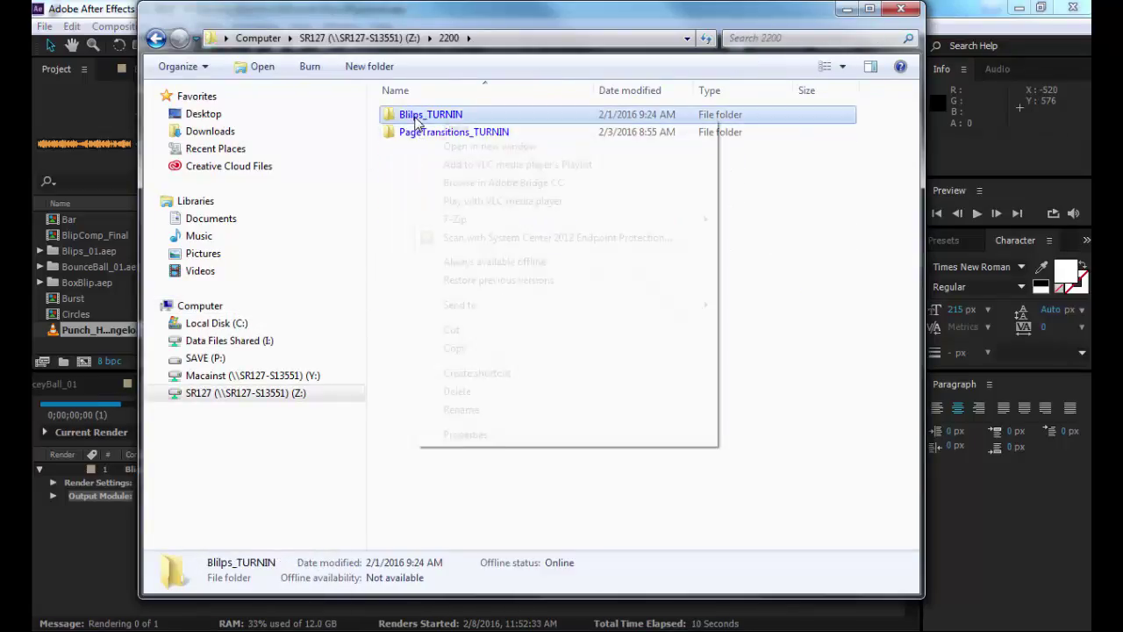
pyautogui.click(496, 410)
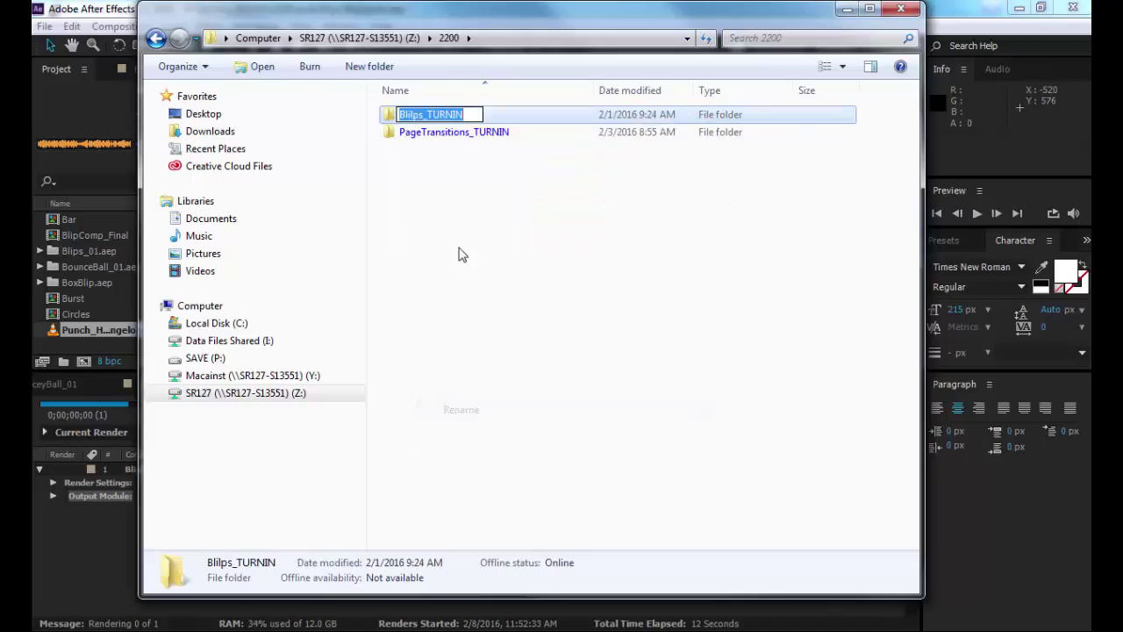
pyautogui.press('Home')
pyautogui.press('Right')
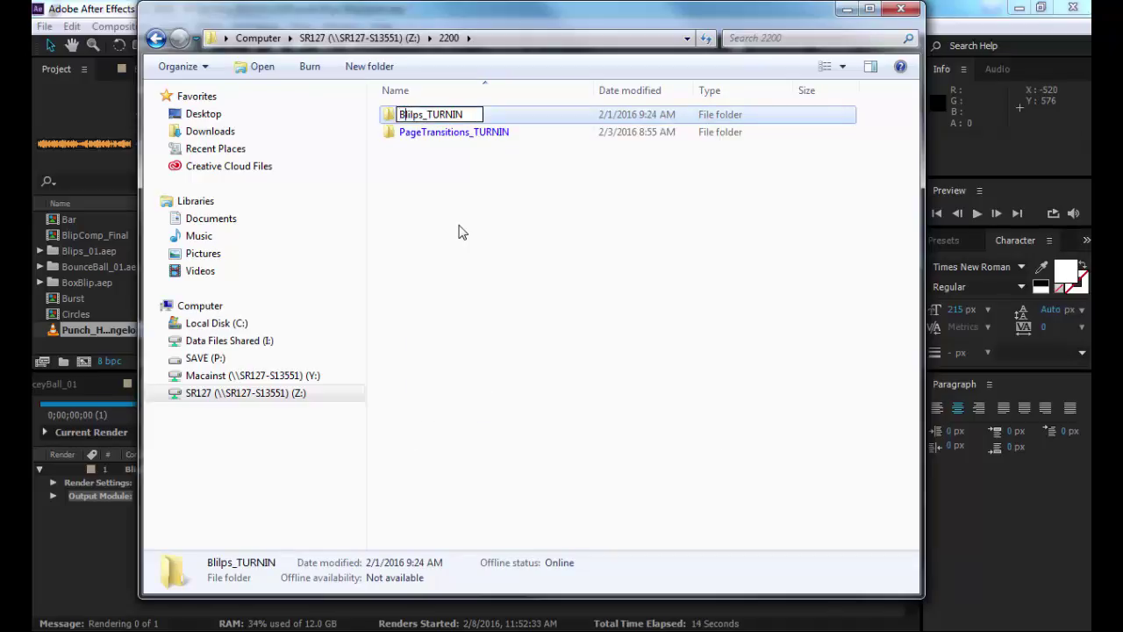
pyautogui.press('Delete')
pyautogui.write('l')
pyautogui.press('Right')
pyautogui.press('Delete')
pyautogui.press('Return')
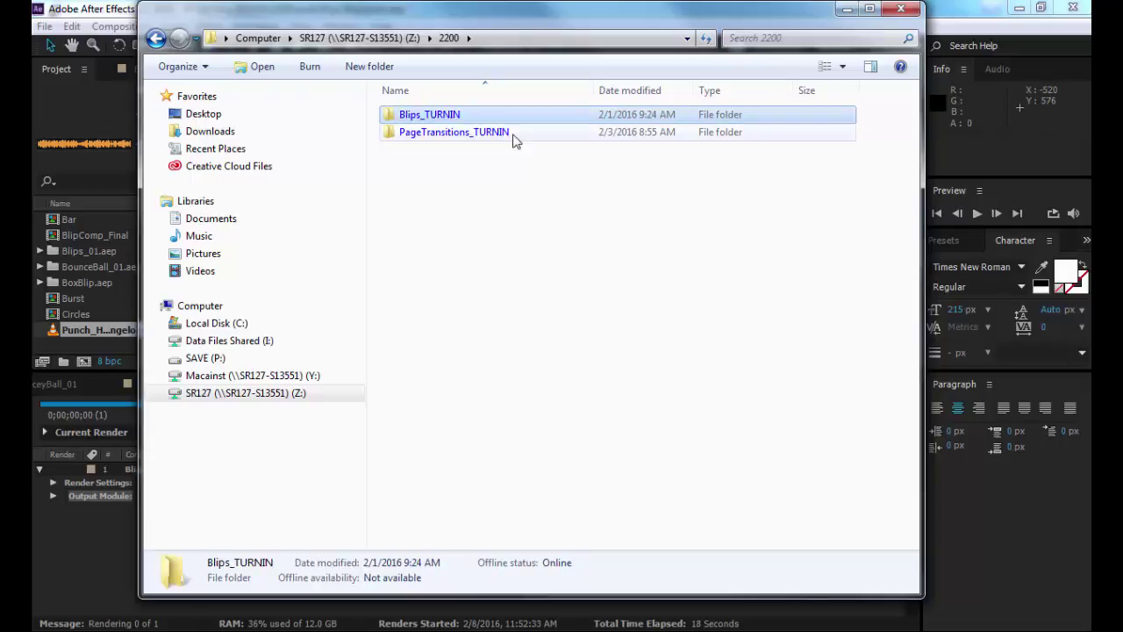
pyautogui.doubleClick(448, 117)
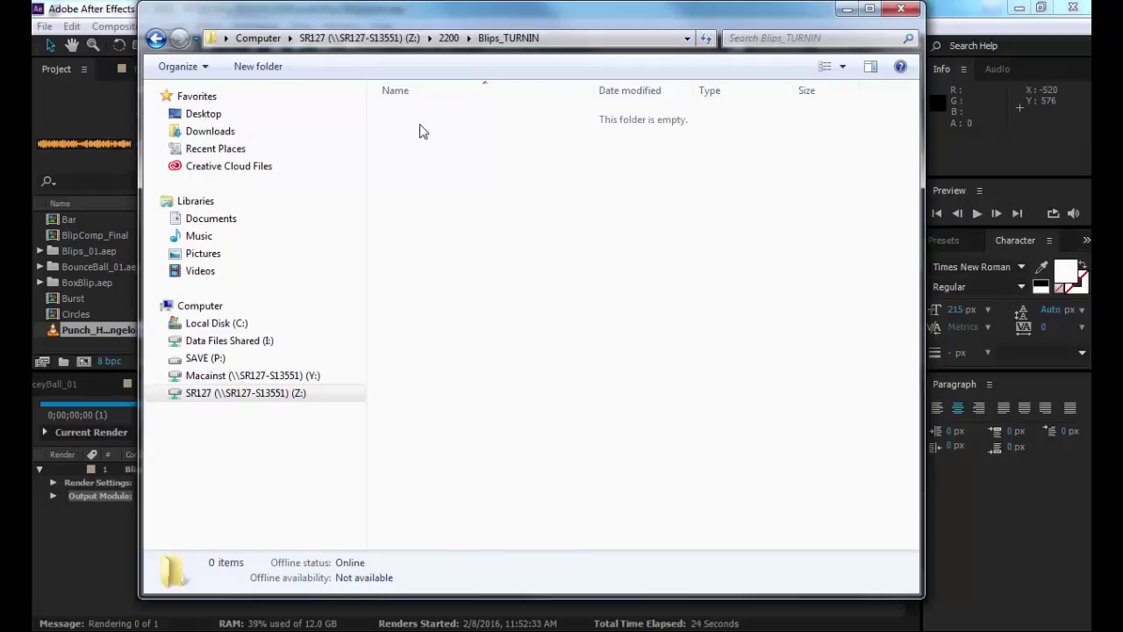
pyautogui.click(895, 8)
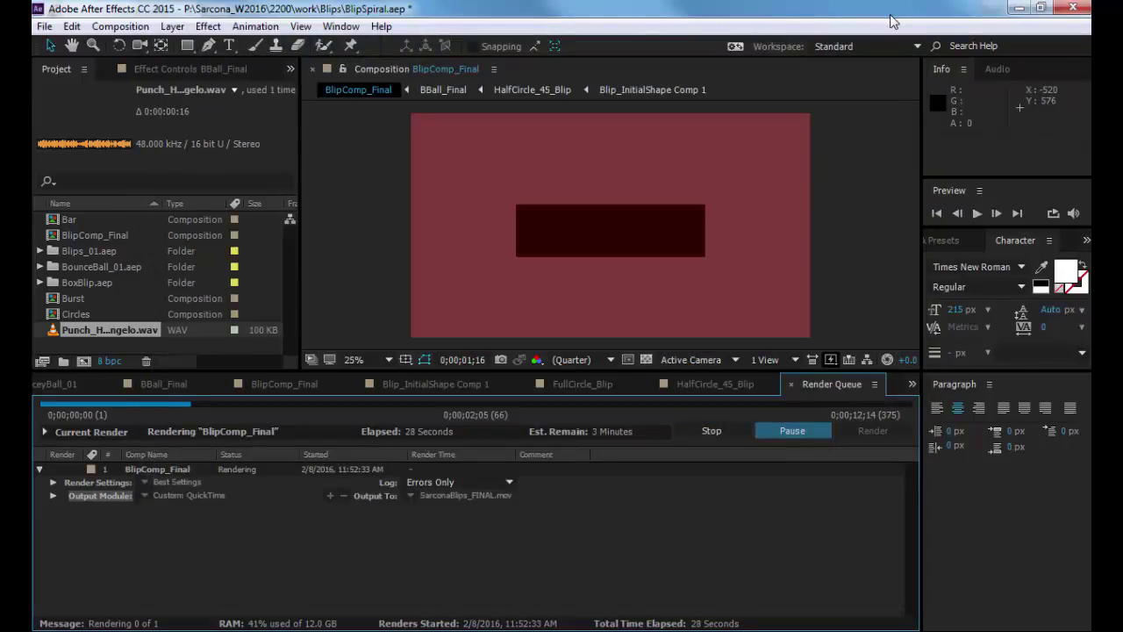